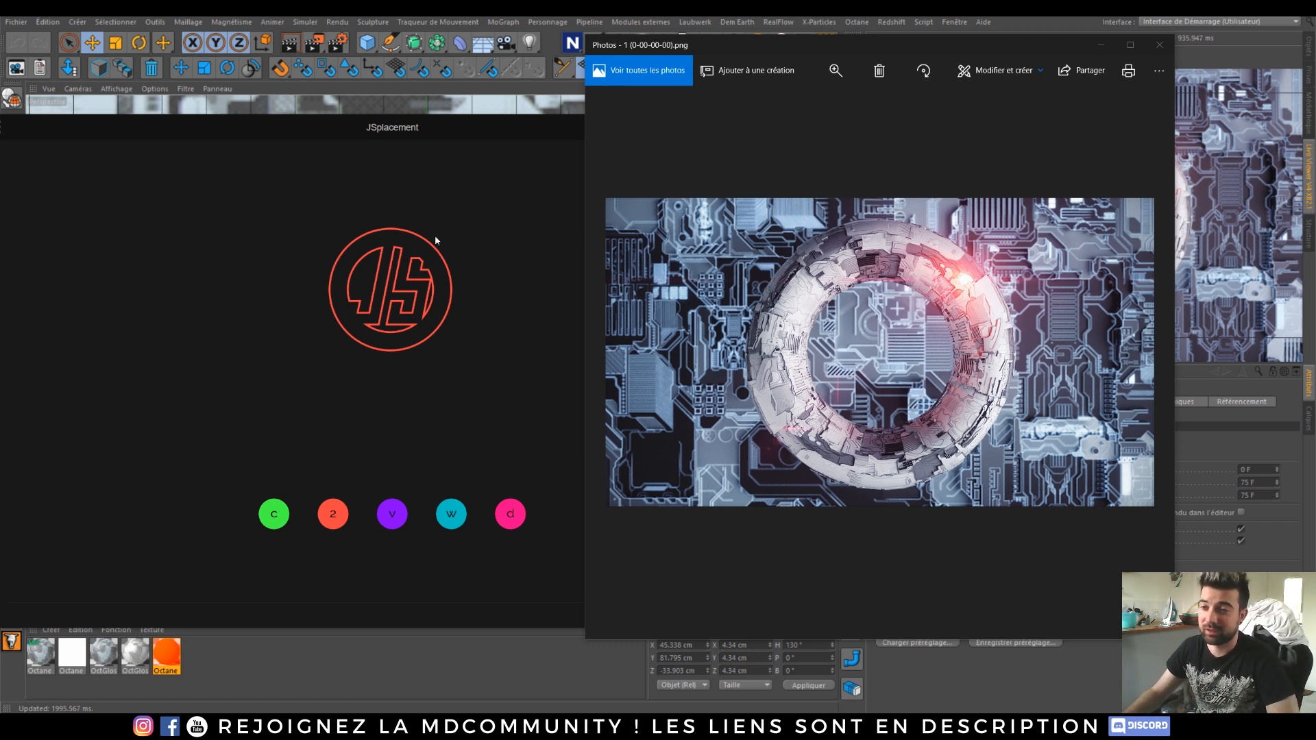
Step: Generate a displacement map in JSplacement, then close the Photos viewer and the JSplacement window
{"action": "left_click_drag", "start_coordinate": [414, 125], "coordinate": [595, 117]}
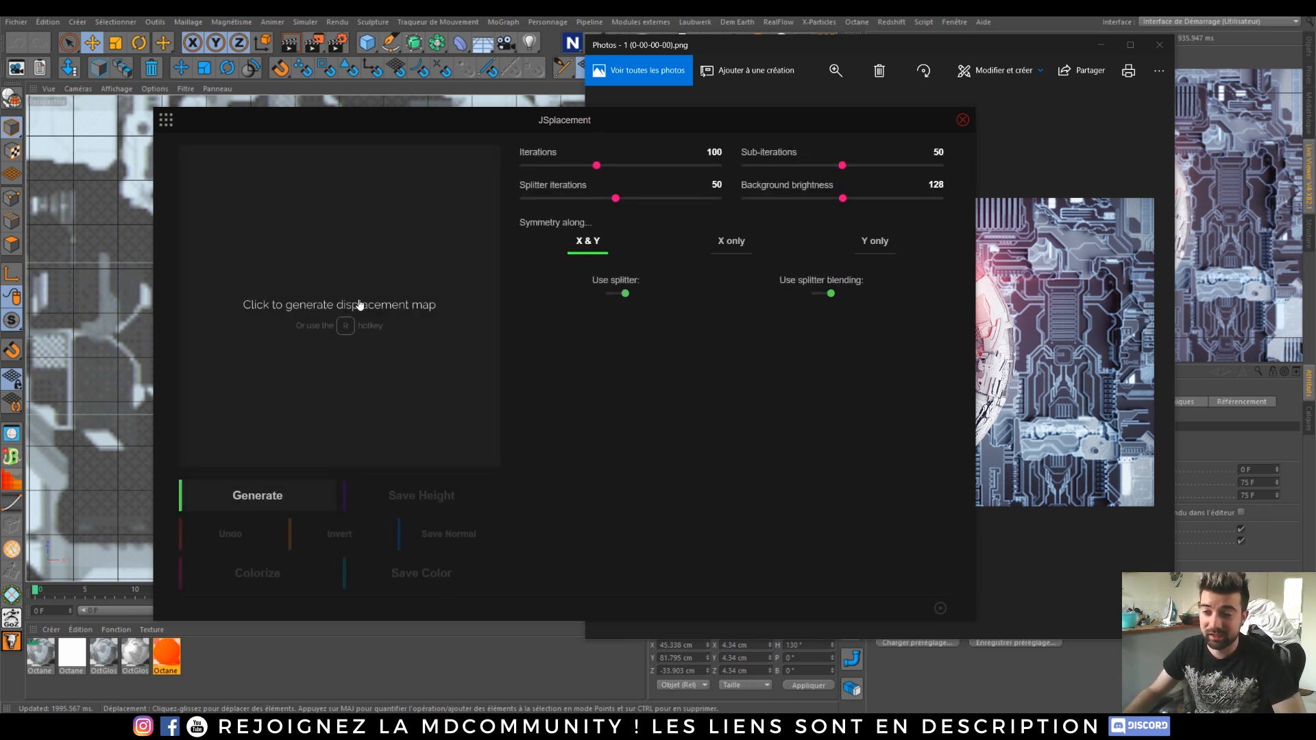
{"action": "left_click", "coordinate": [400, 303]}
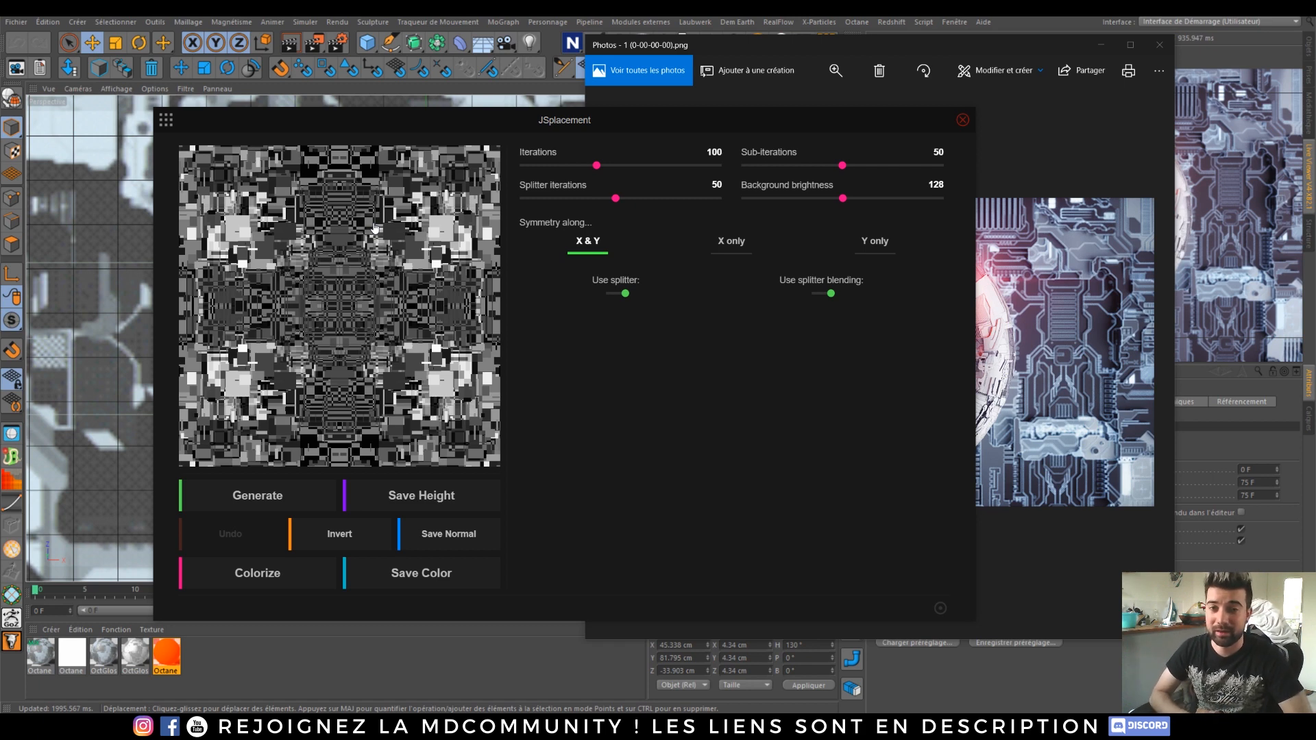
{"action": "left_click", "coordinate": [1100, 44]}
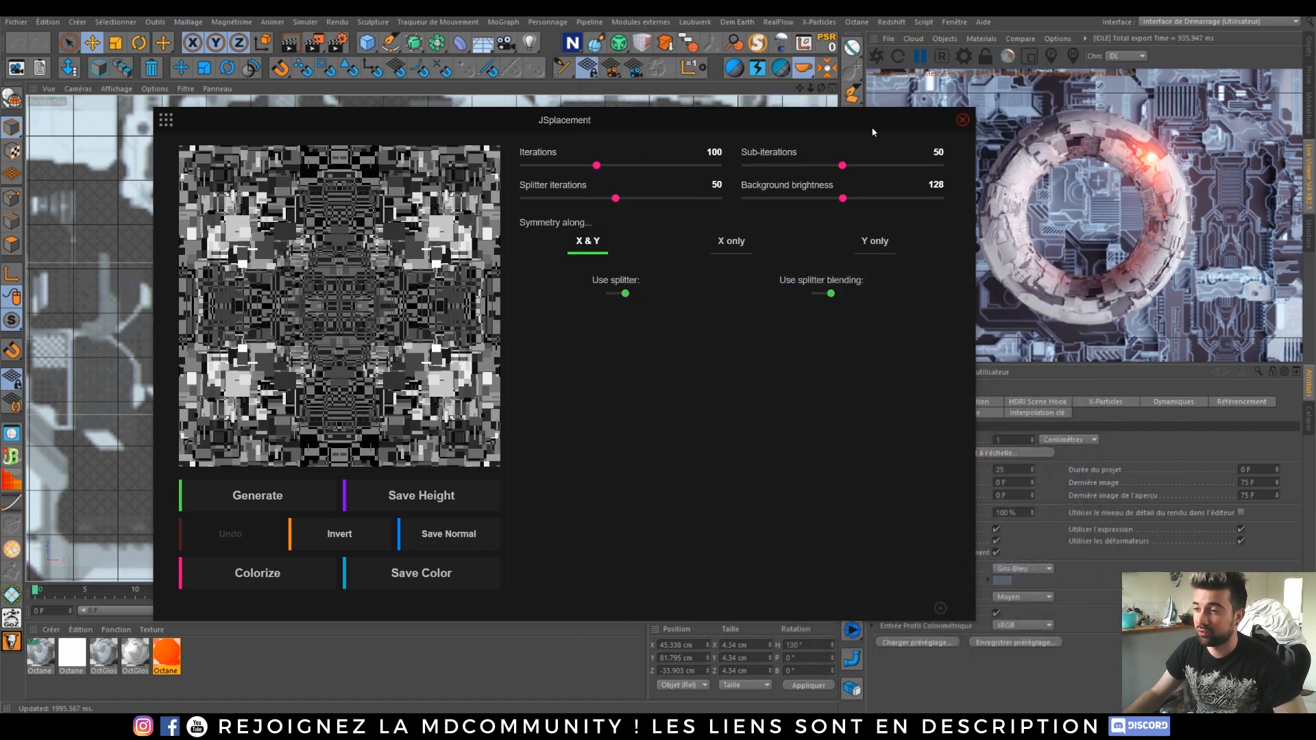
{"action": "left_click", "coordinate": [963, 119]}
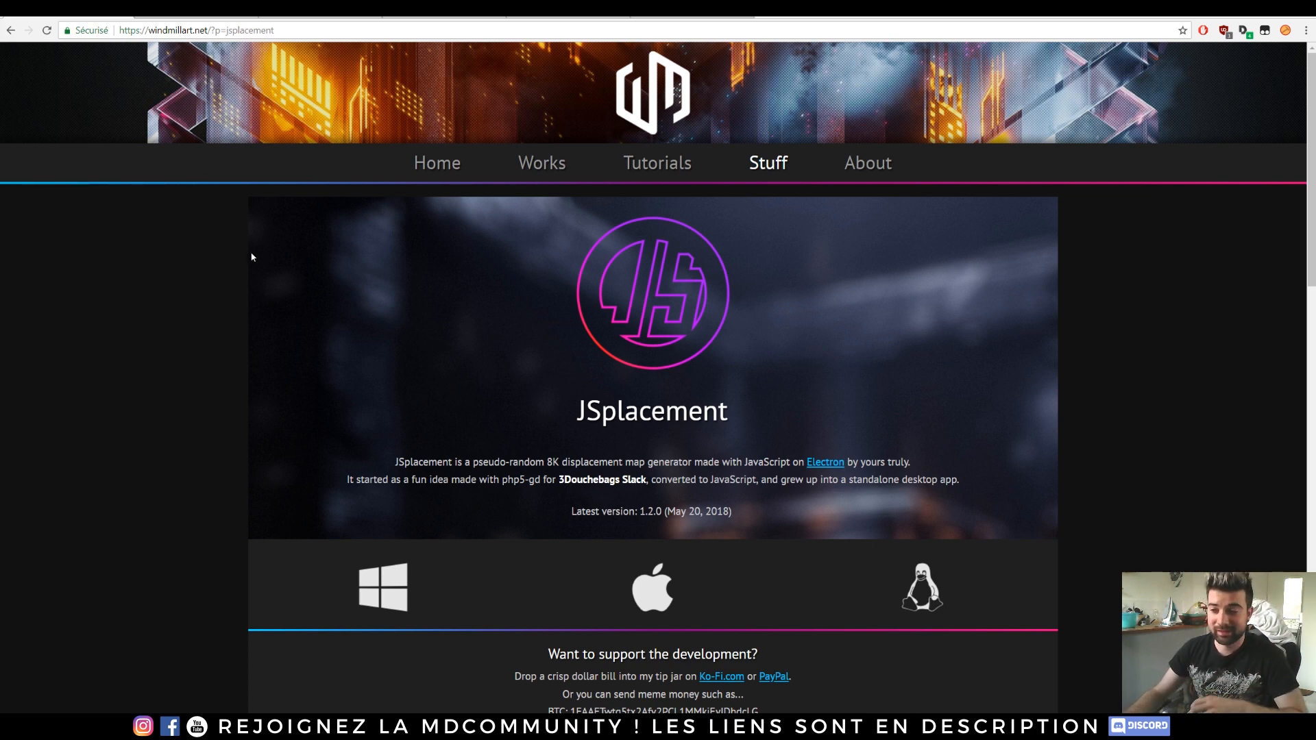
Step: Scroll through the JSplacement download page on windmillart.net to review its downloads and examples
{"action": "scroll", "coordinate": [293, 285], "scroll_direction": "down", "scroll_amount": 1}
{"action": "scroll", "coordinate": [765, 278], "scroll_direction": "down", "scroll_amount": 2}
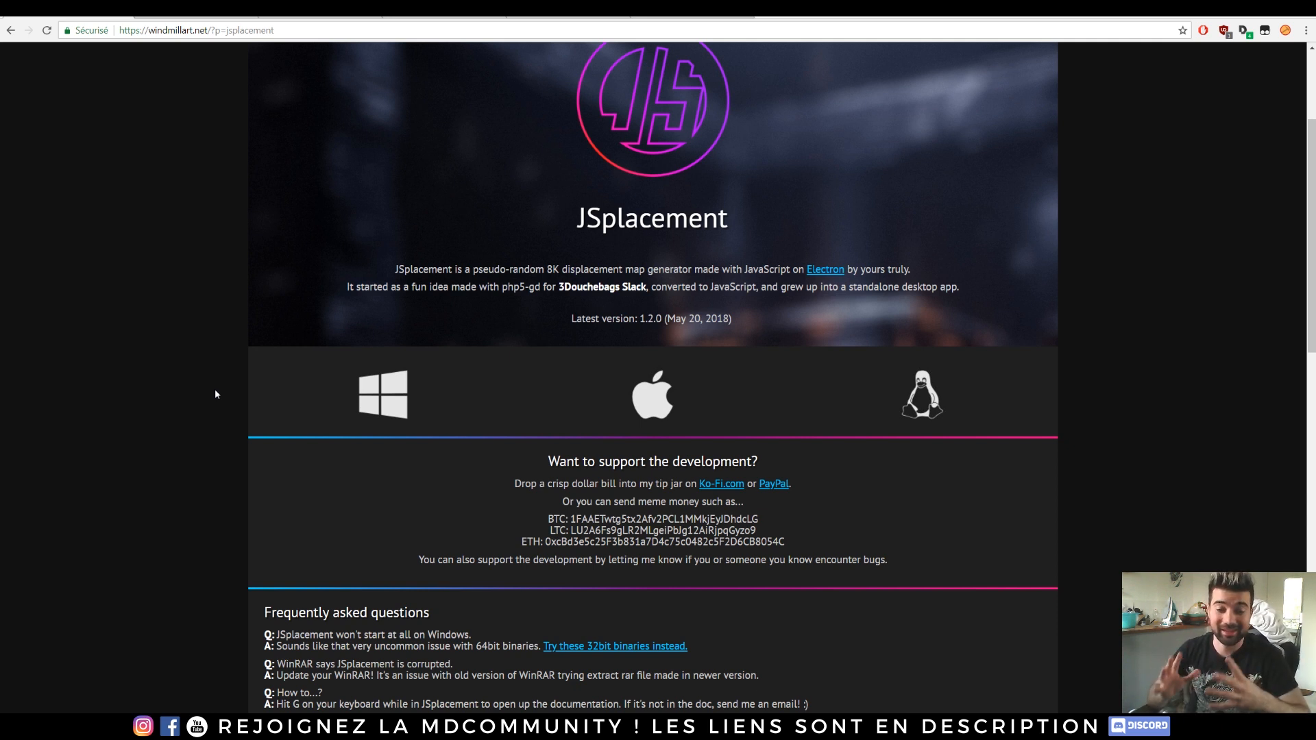
{"action": "scroll", "coordinate": [198, 404], "scroll_direction": "down", "scroll_amount": 8}
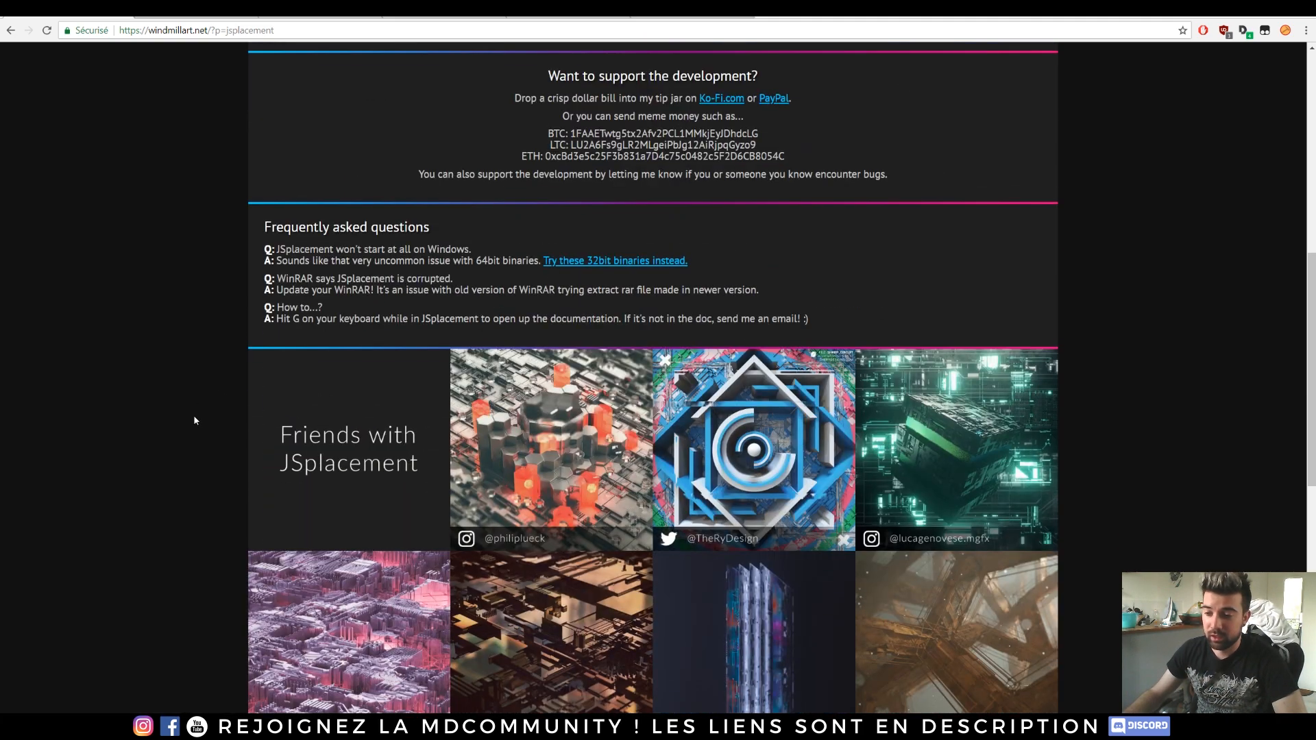
{"action": "scroll", "coordinate": [1087, 253], "scroll_direction": "down", "scroll_amount": 4}
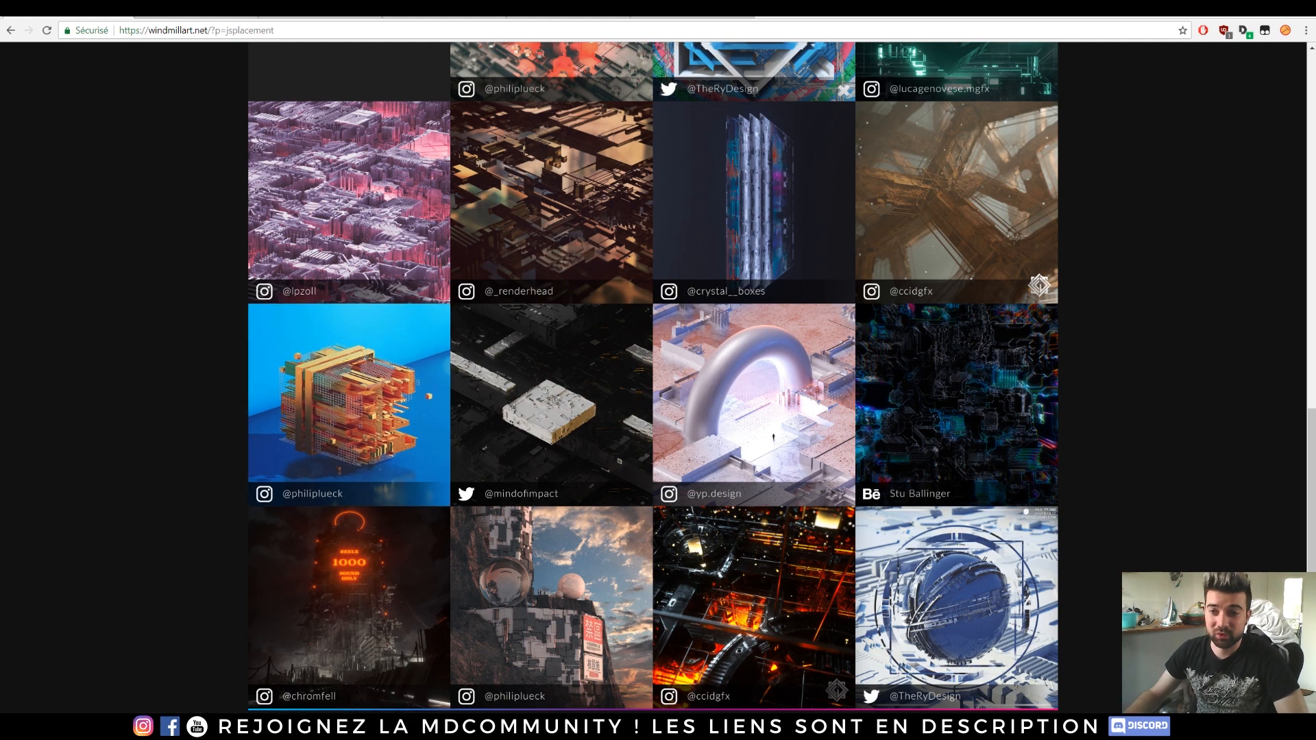
Step: Open the OctaneRender demo downloads page and display the CINEMA 4D plugin demo section
{"action": "left_click", "coordinate": [205, 8]}
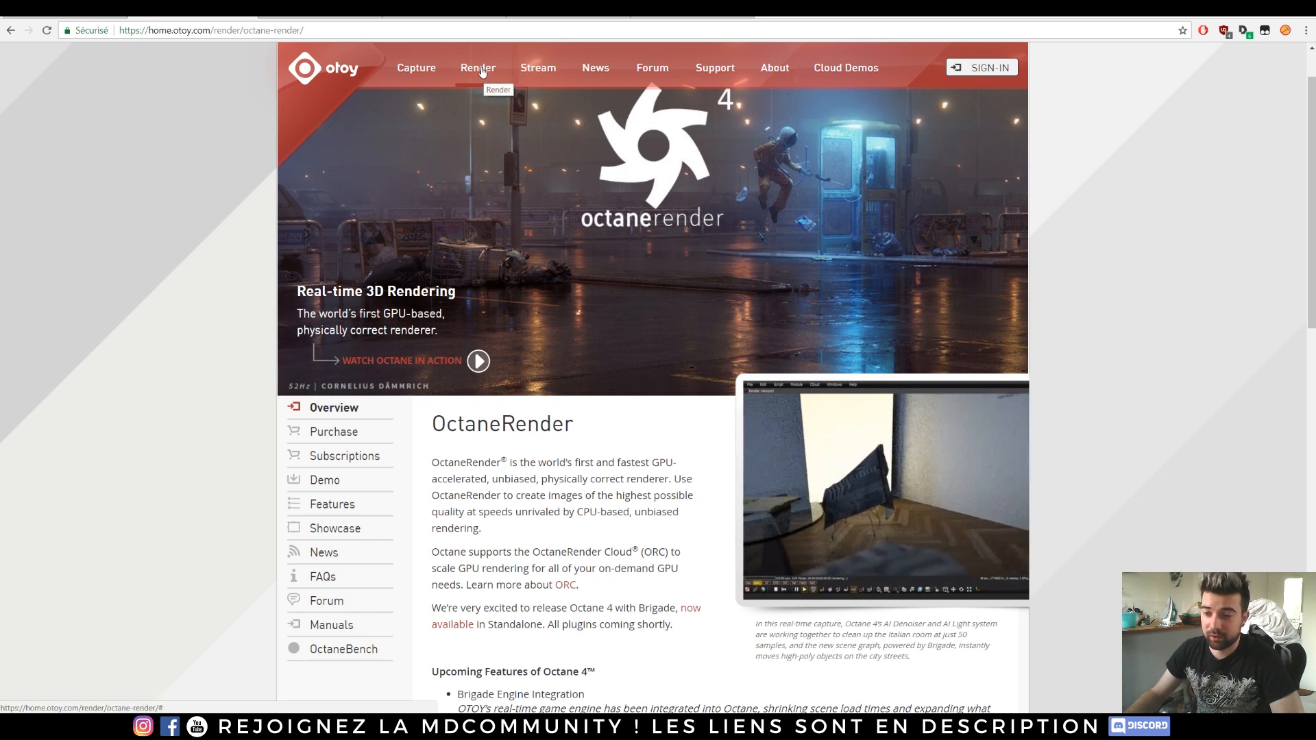
{"action": "scroll", "coordinate": [411, 309], "scroll_direction": "down", "scroll_amount": 1}
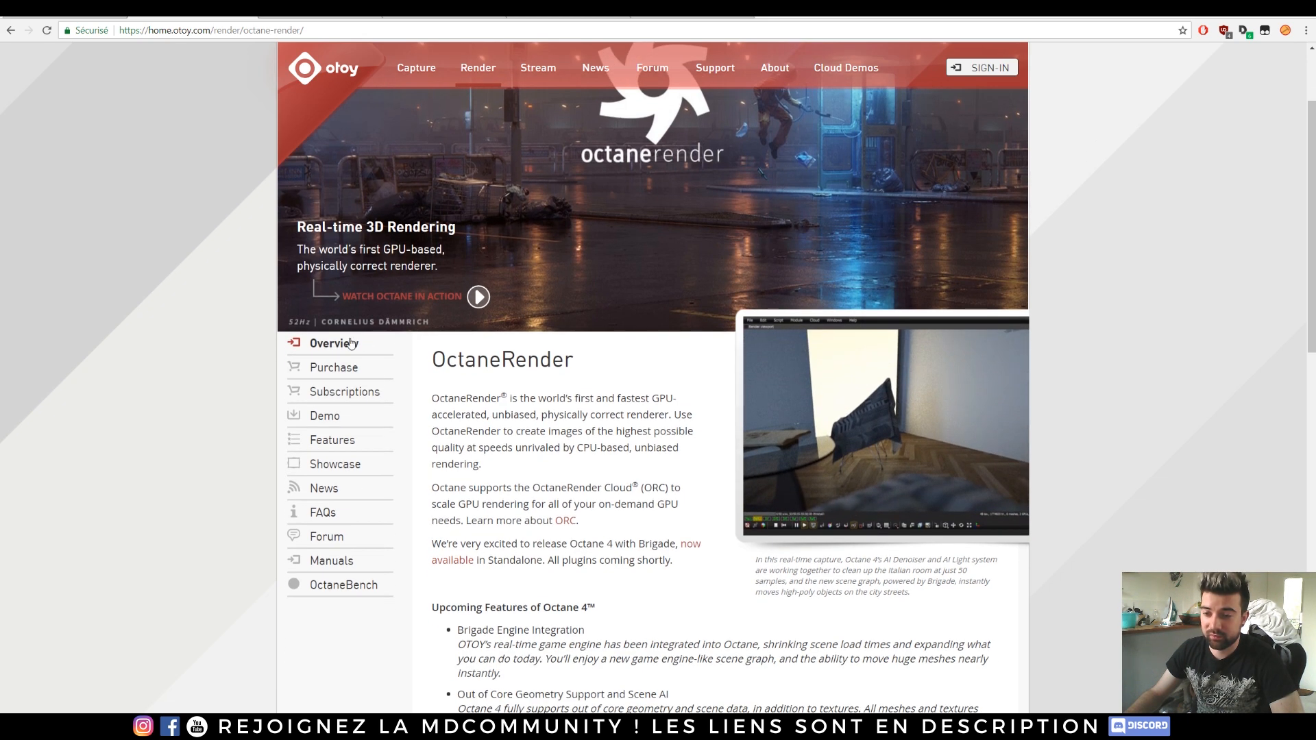
{"action": "left_click", "coordinate": [329, 417]}
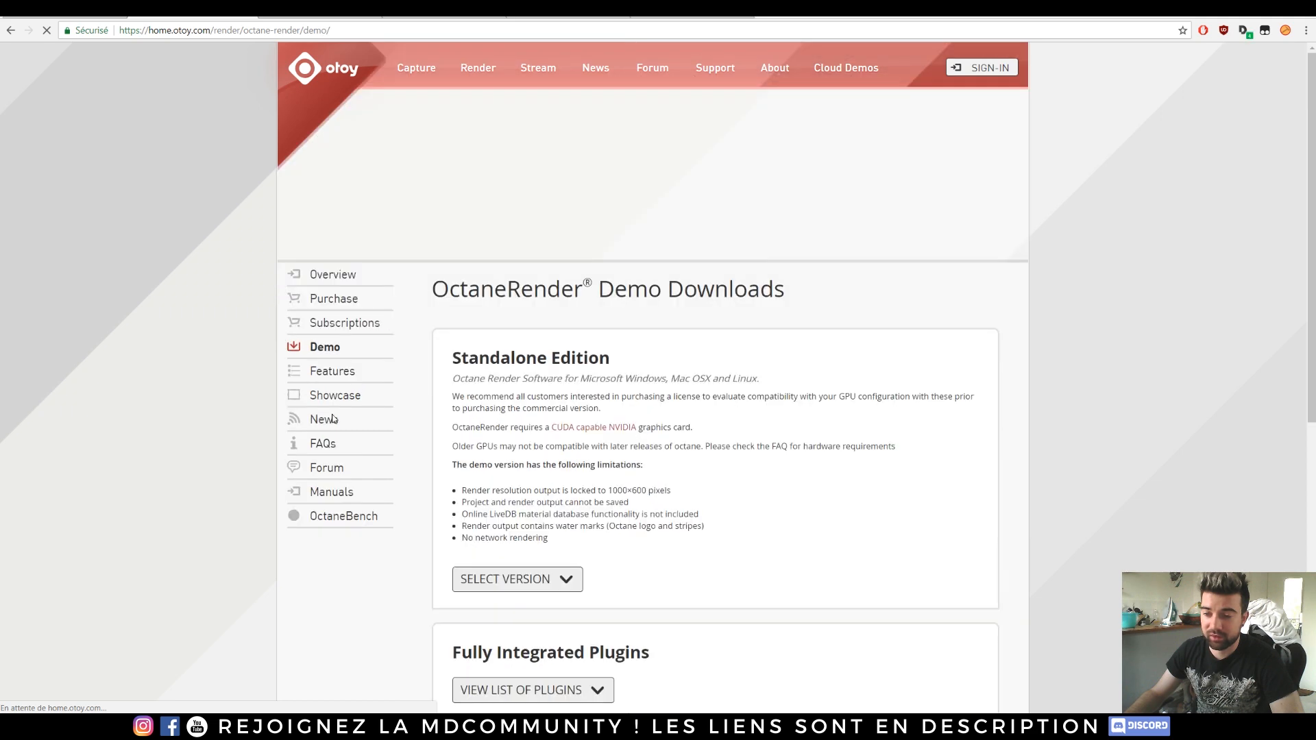
{"action": "scroll", "coordinate": [643, 438], "scroll_direction": "down", "scroll_amount": 3}
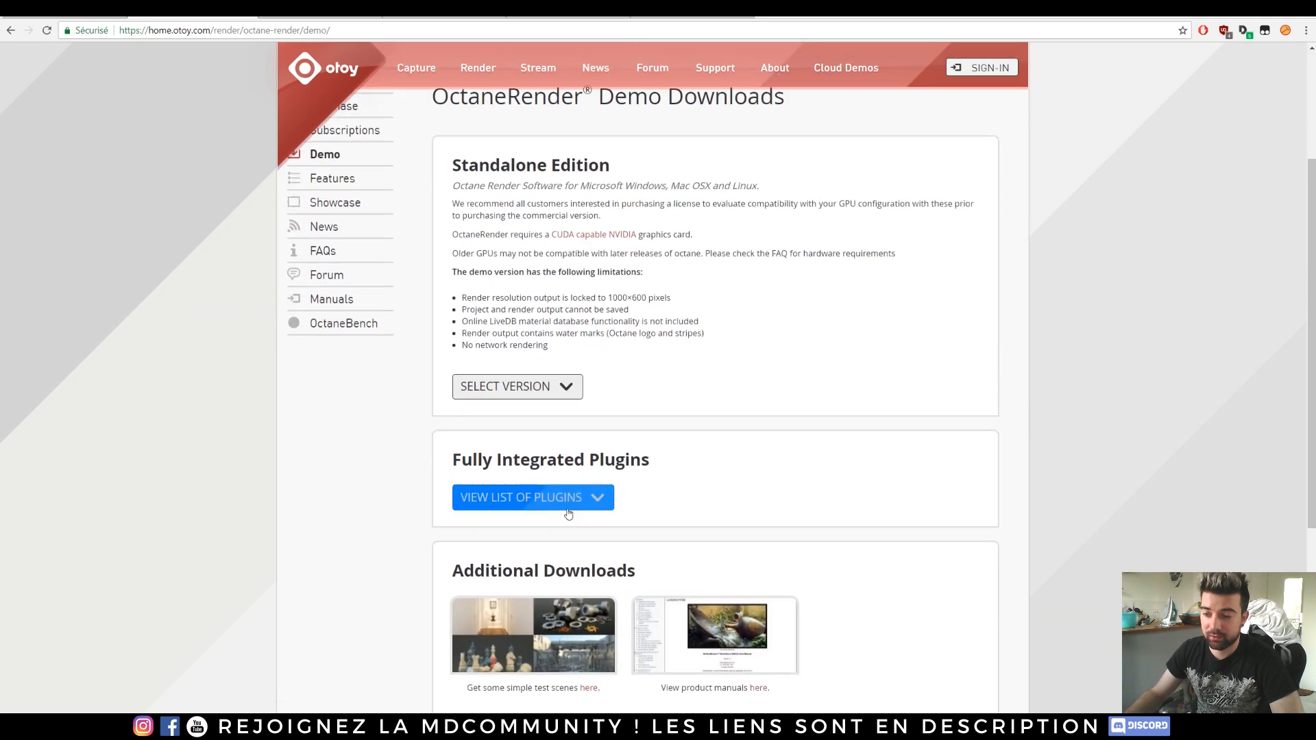
{"action": "left_click", "coordinate": [573, 509]}
{"action": "scroll", "coordinate": [535, 514], "scroll_direction": "down", "scroll_amount": 2}
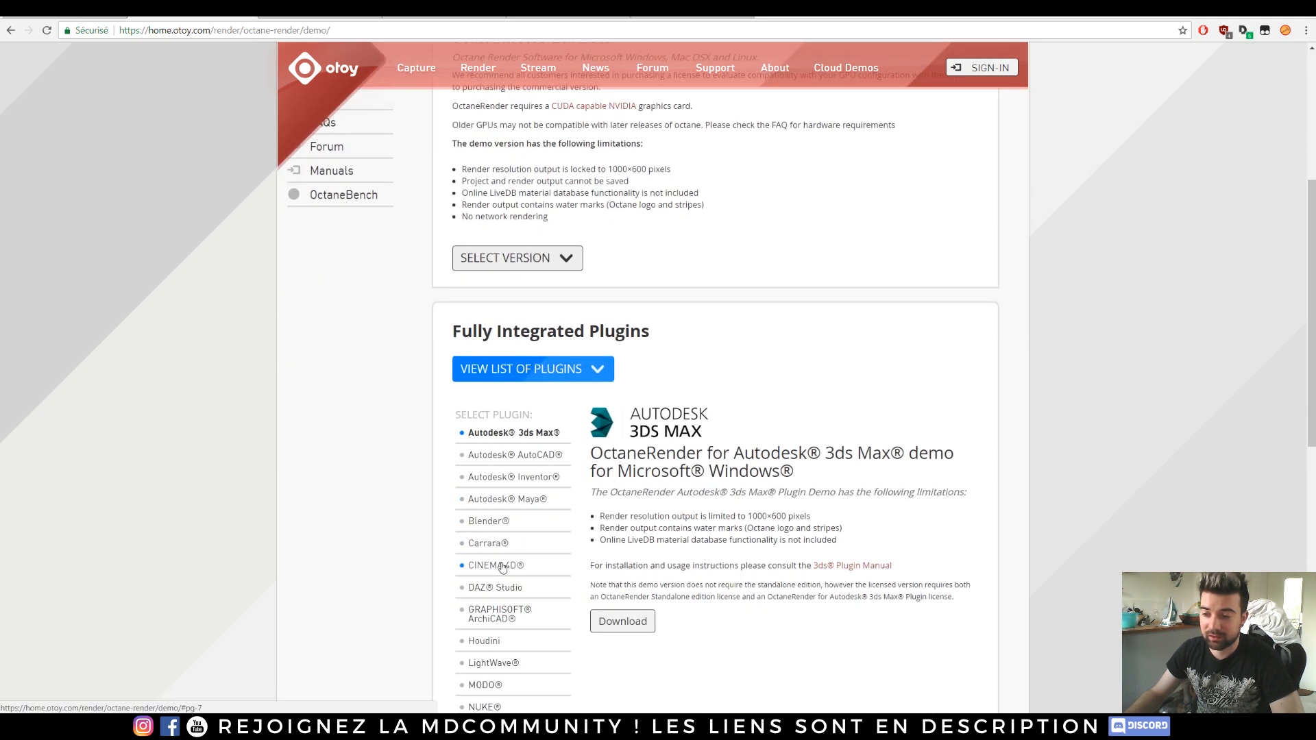
{"action": "left_click", "coordinate": [500, 566]}
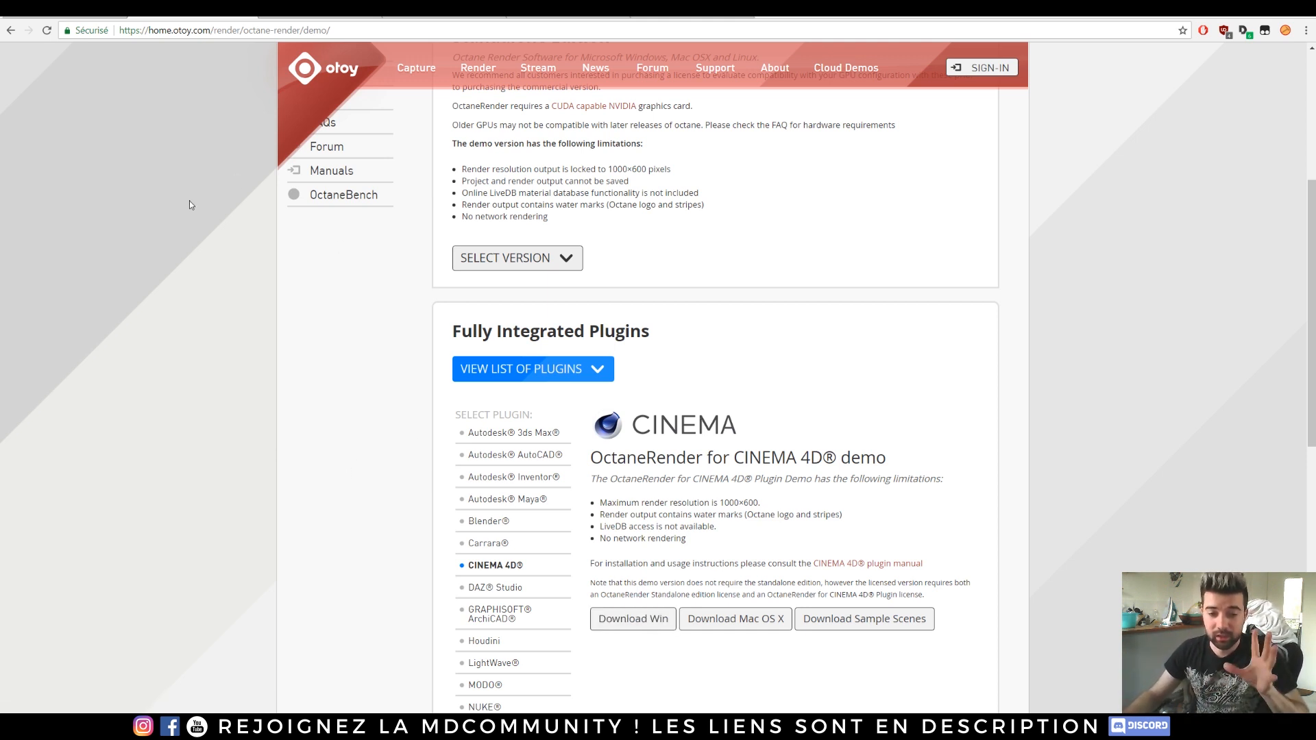
Step: Browse the [FR] Motion Designers Community Facebook group feed
{"action": "left_click", "coordinate": [305, 15]}
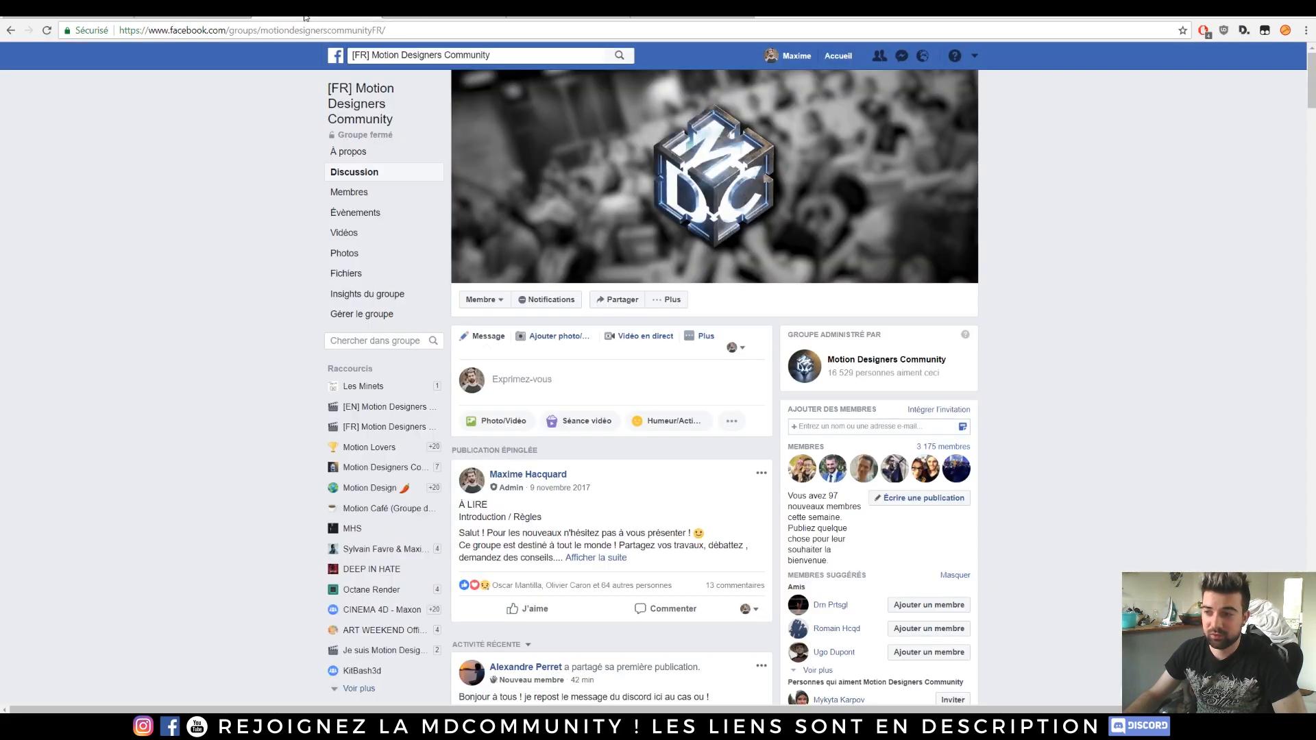
{"action": "scroll", "coordinate": [240, 274], "scroll_direction": "down", "scroll_amount": 5}
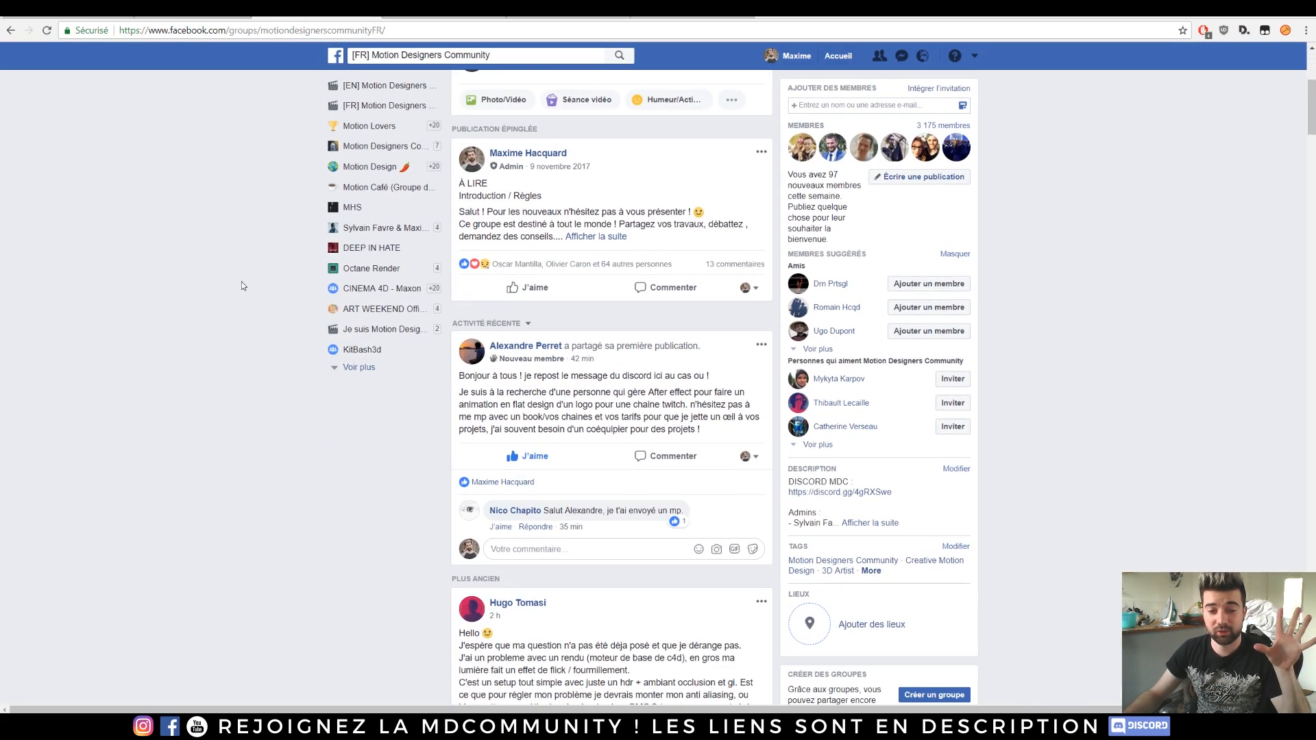
{"action": "scroll", "coordinate": [253, 311], "scroll_direction": "down", "scroll_amount": 9}
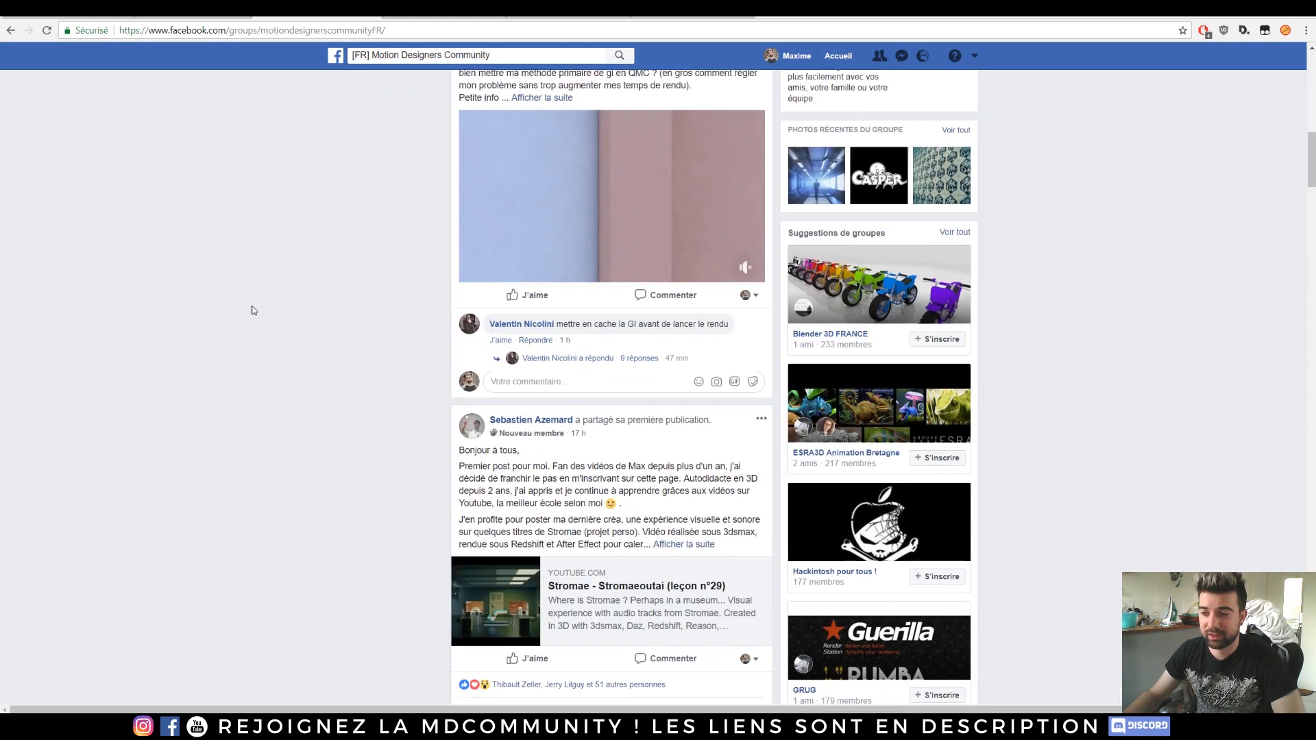
{"action": "scroll", "coordinate": [353, 257], "scroll_direction": "down", "scroll_amount": 8}
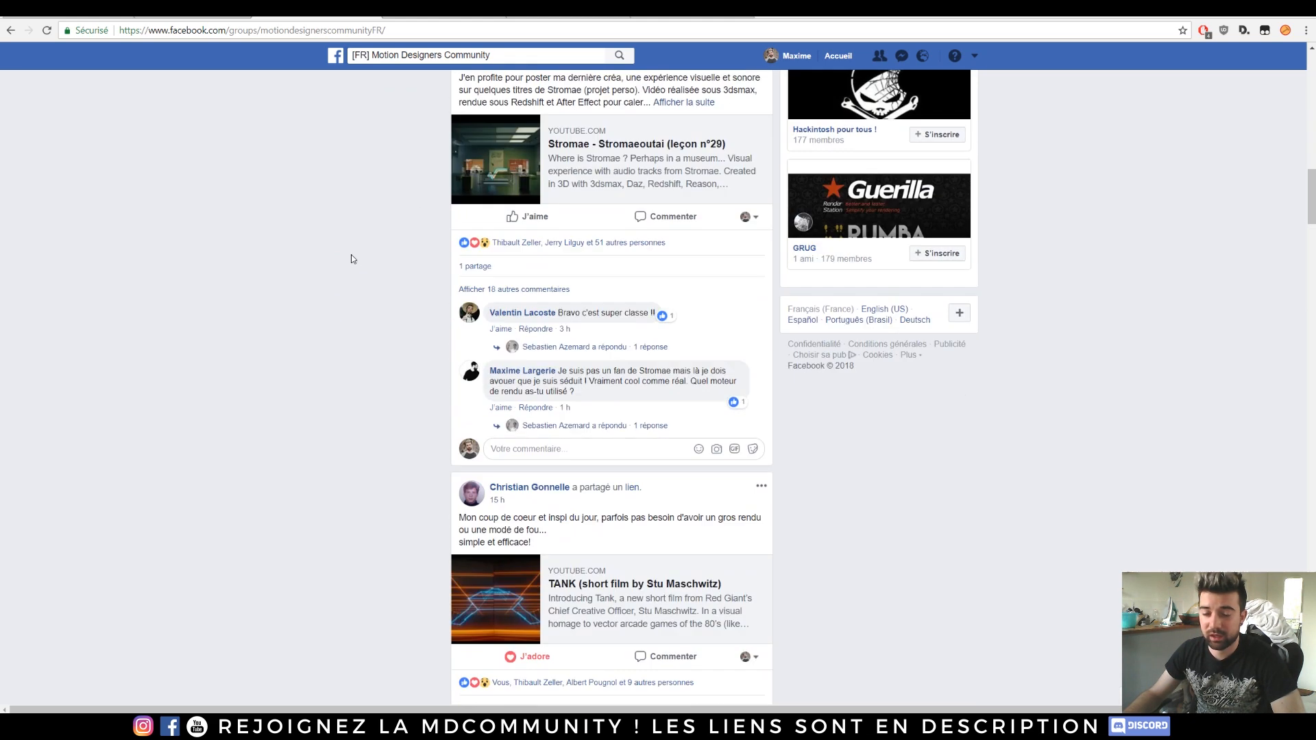
{"action": "scroll", "coordinate": [351, 258], "scroll_direction": "down", "scroll_amount": 2}
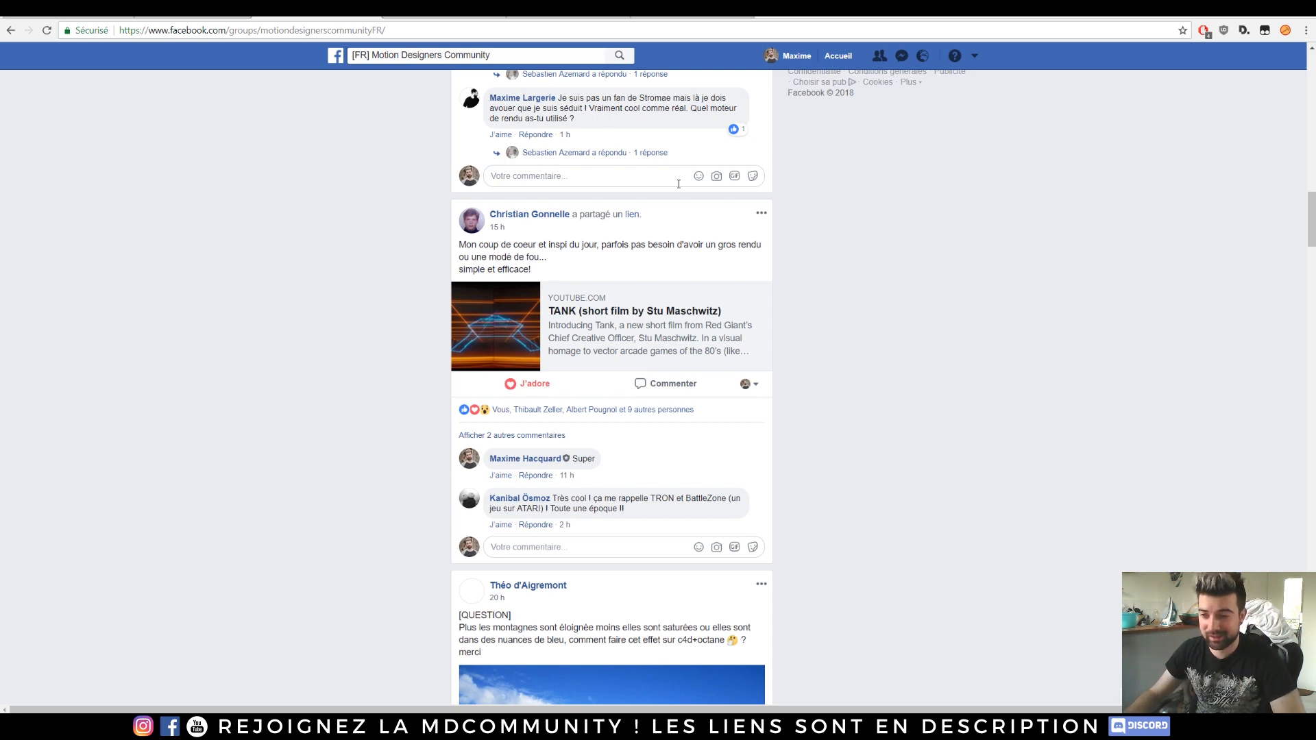
{"action": "scroll", "coordinate": [351, 258], "scroll_direction": "down", "scroll_amount": 8}
{"action": "scroll", "coordinate": [262, 356], "scroll_direction": "down", "scroll_amount": 8}
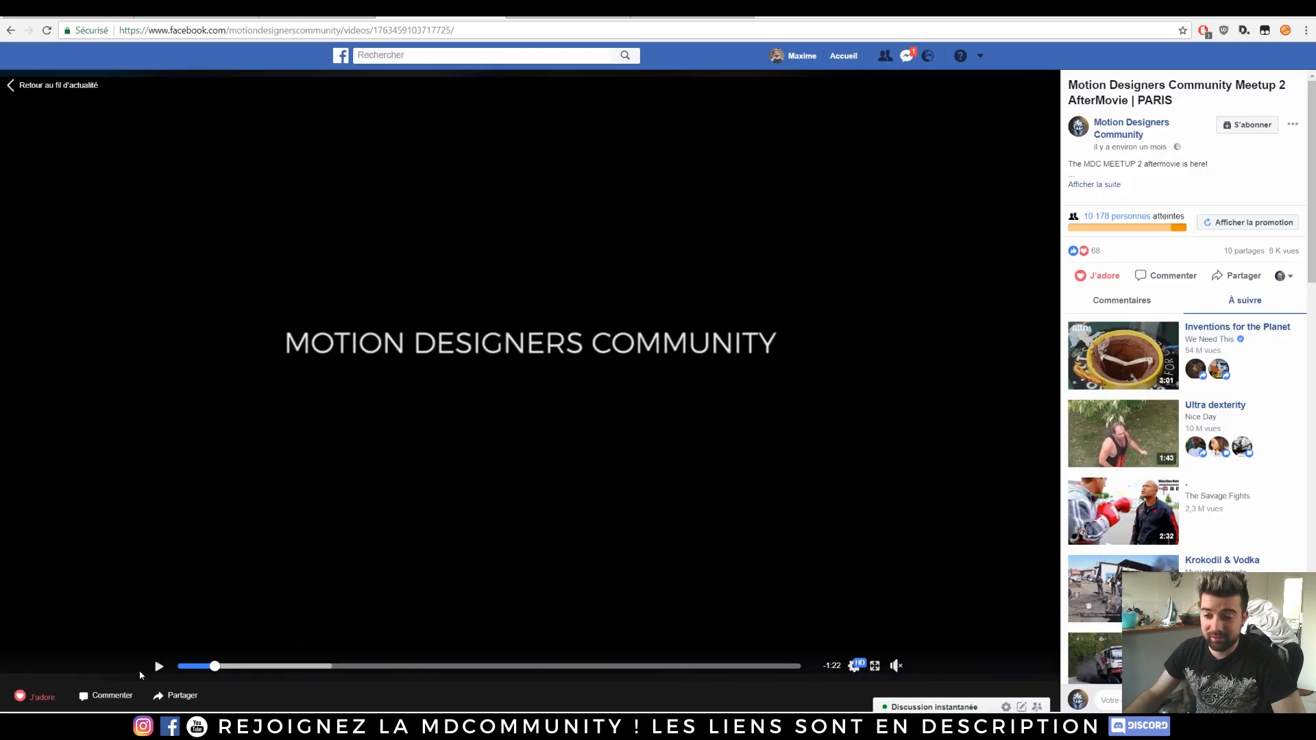
Step: Play the Motion Designers Community Meetup 2 AfterMovie video
{"action": "left_click", "coordinate": [158, 667]}
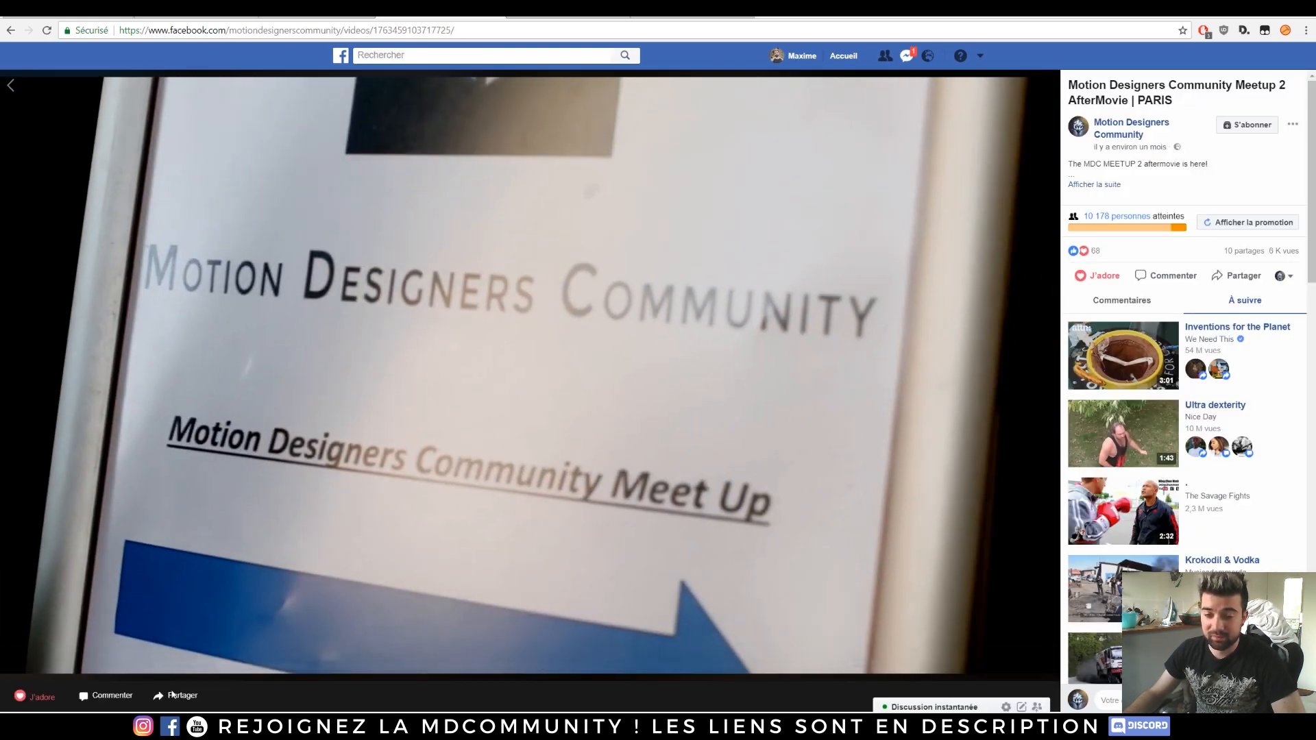
{"action": "mouse_move", "coordinate": [142, 728]}
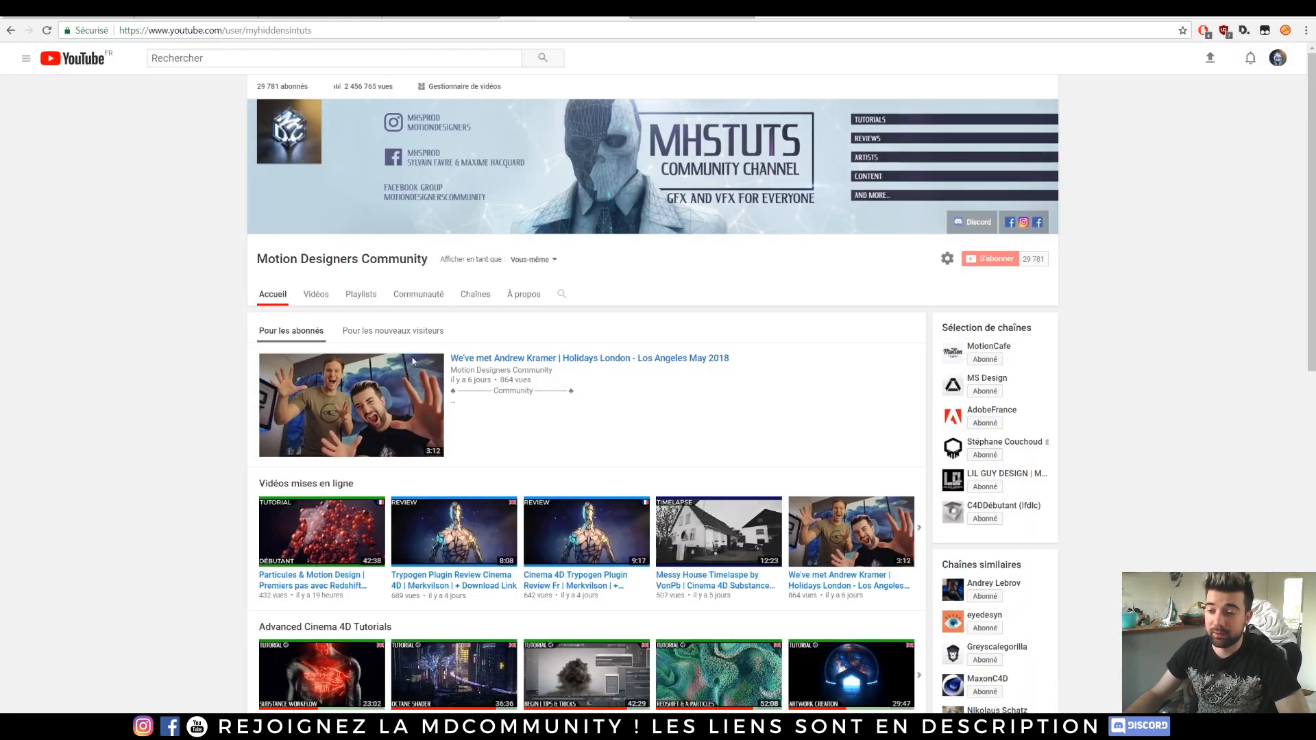
{"action": "scroll", "coordinate": [413, 362], "scroll_direction": "down", "scroll_amount": 2}
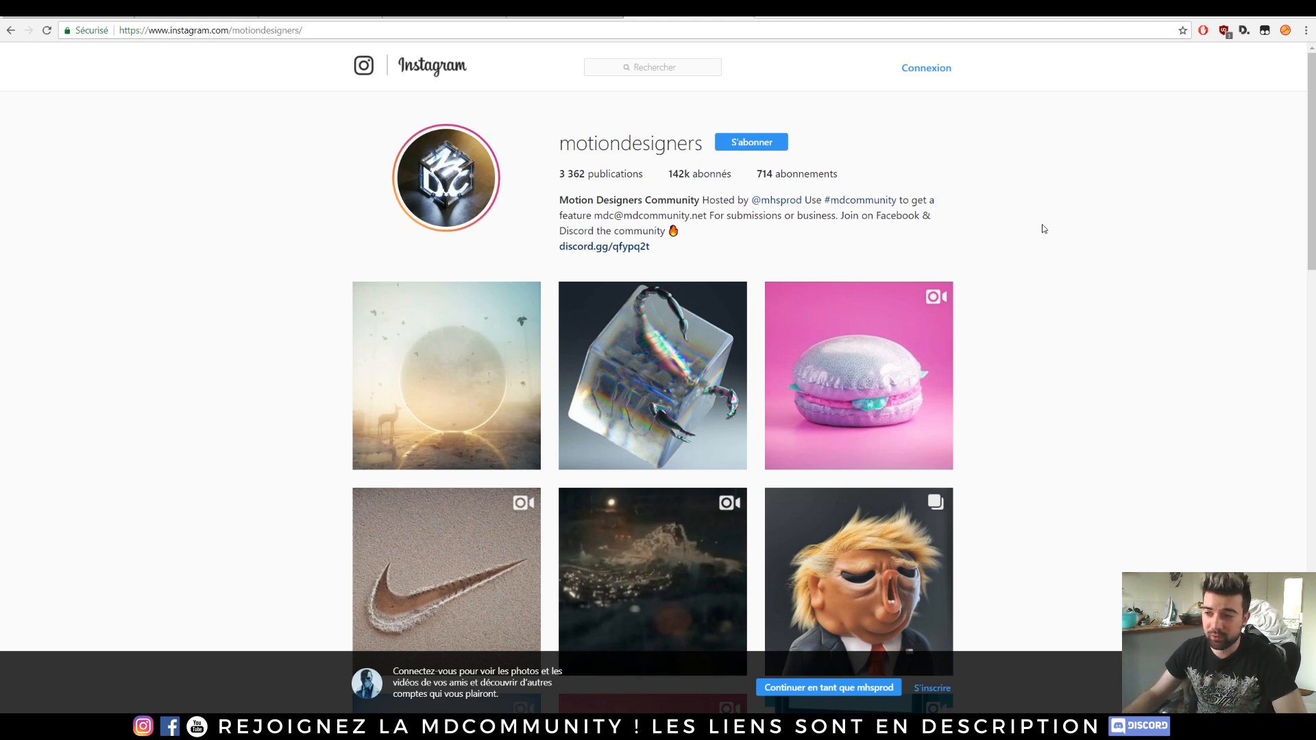
Step: Browse the motiondesigners Instagram profile and open the #mdcommunity hashtag feed
{"action": "scroll", "coordinate": [1114, 293], "scroll_direction": "down", "scroll_amount": 5}
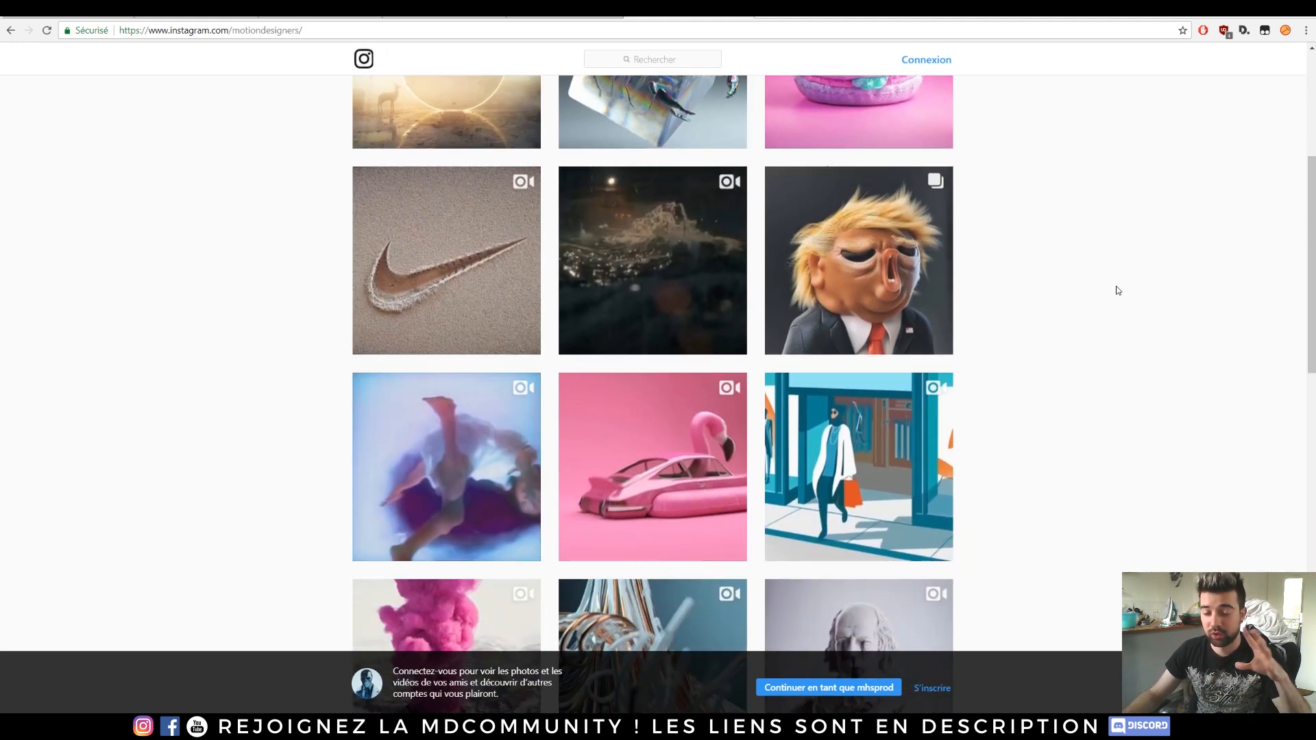
{"action": "scroll", "coordinate": [1108, 297], "scroll_direction": "up", "scroll_amount": 5}
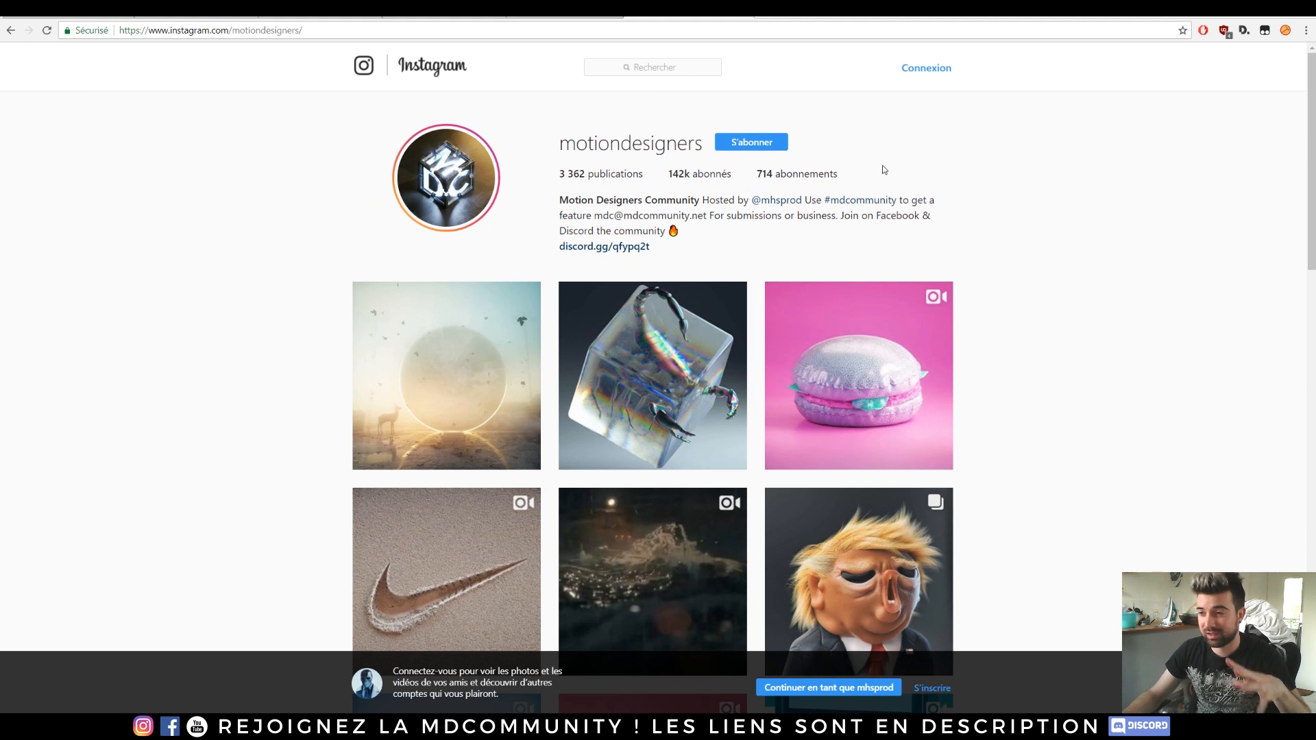
{"action": "left_click", "coordinate": [868, 206]}
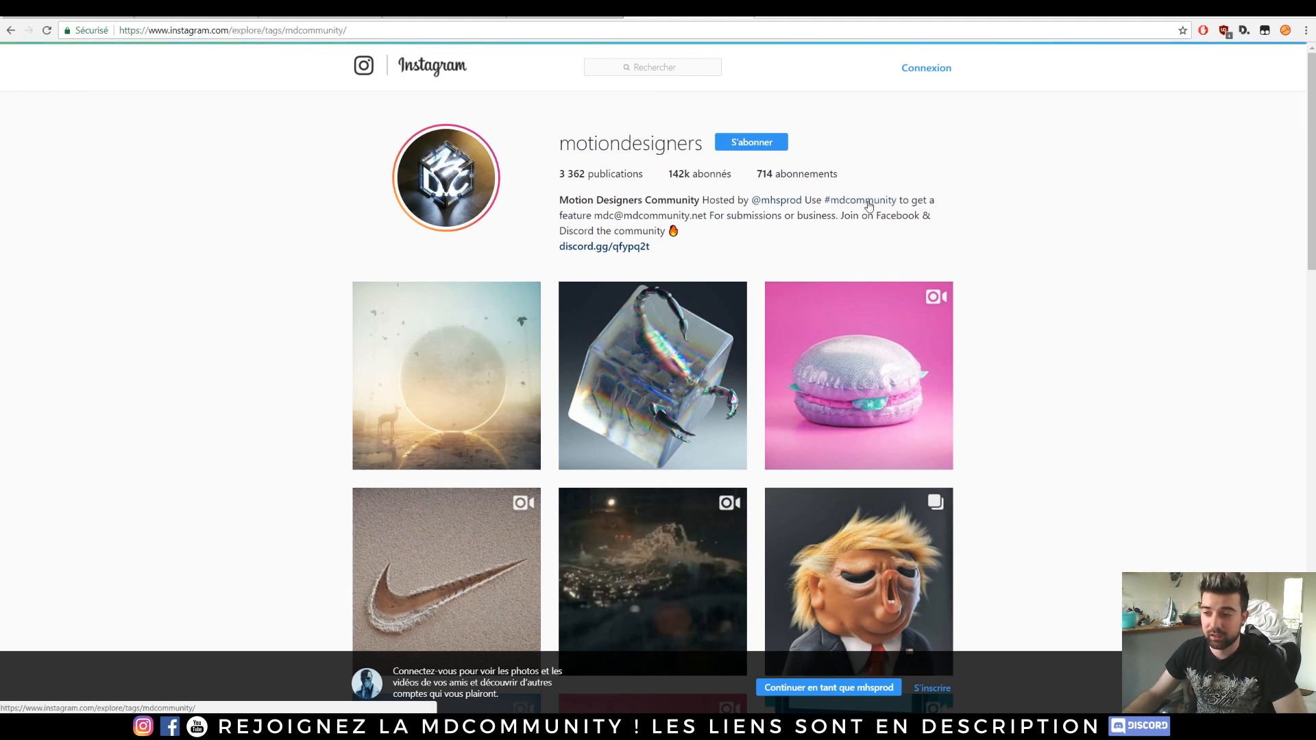
{"action": "scroll", "coordinate": [302, 290], "scroll_direction": "down", "scroll_amount": 8}
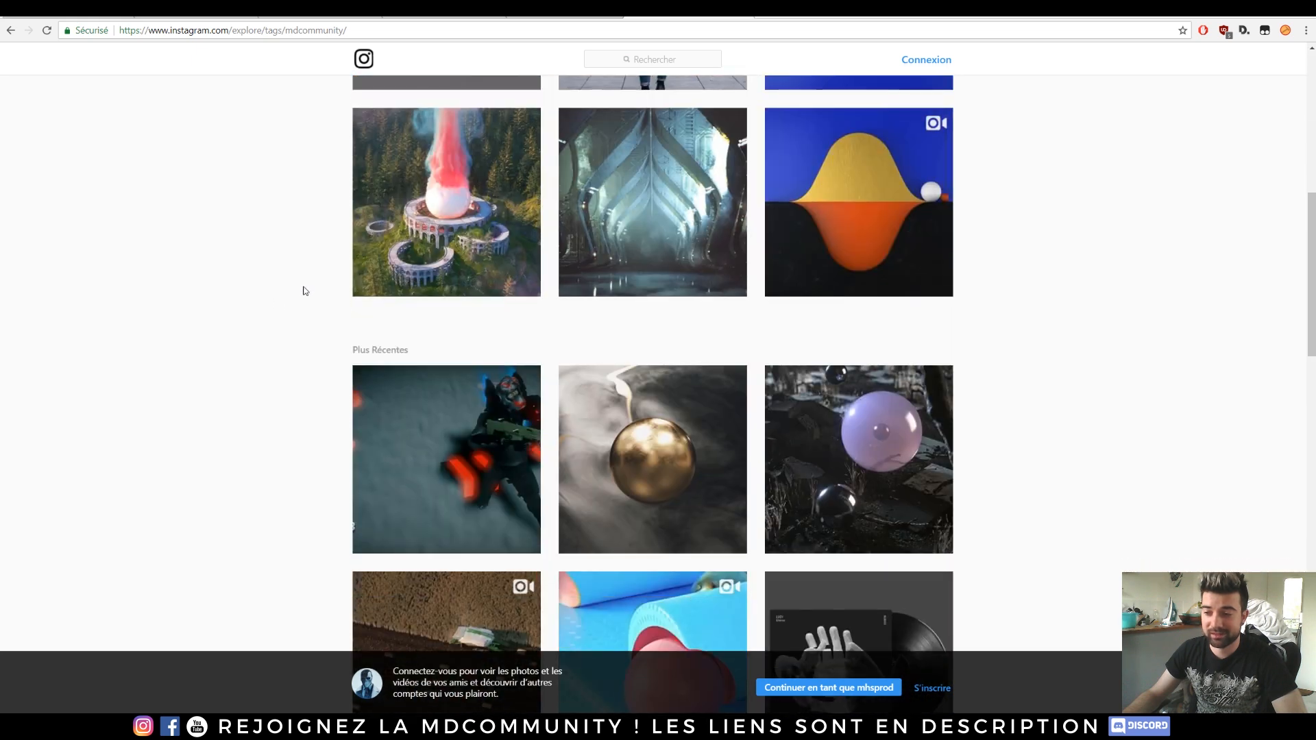
{"action": "scroll", "coordinate": [304, 289], "scroll_direction": "down", "scroll_amount": 6}
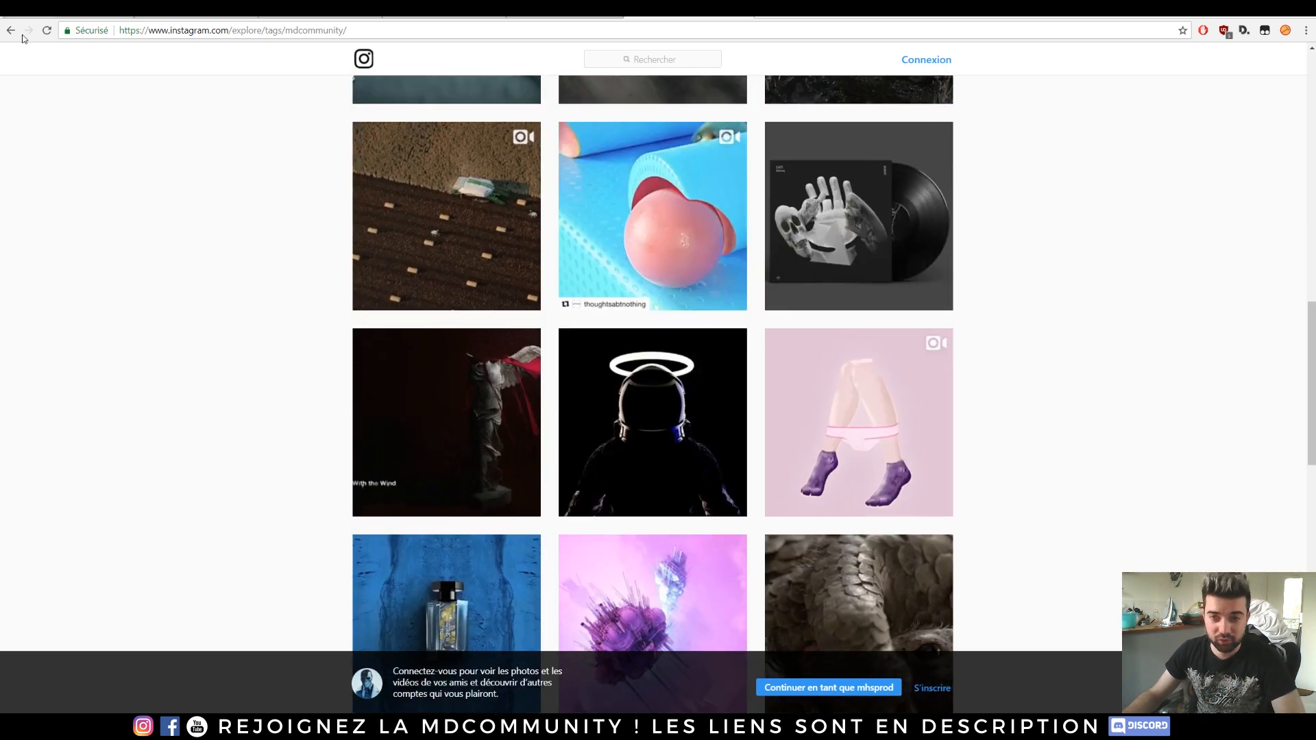
Step: Return to the motiondesigners Instagram profile and scroll through its posts
{"action": "left_click", "coordinate": [10, 30]}
{"action": "scroll", "coordinate": [121, 235], "scroll_direction": "down", "scroll_amount": 4}
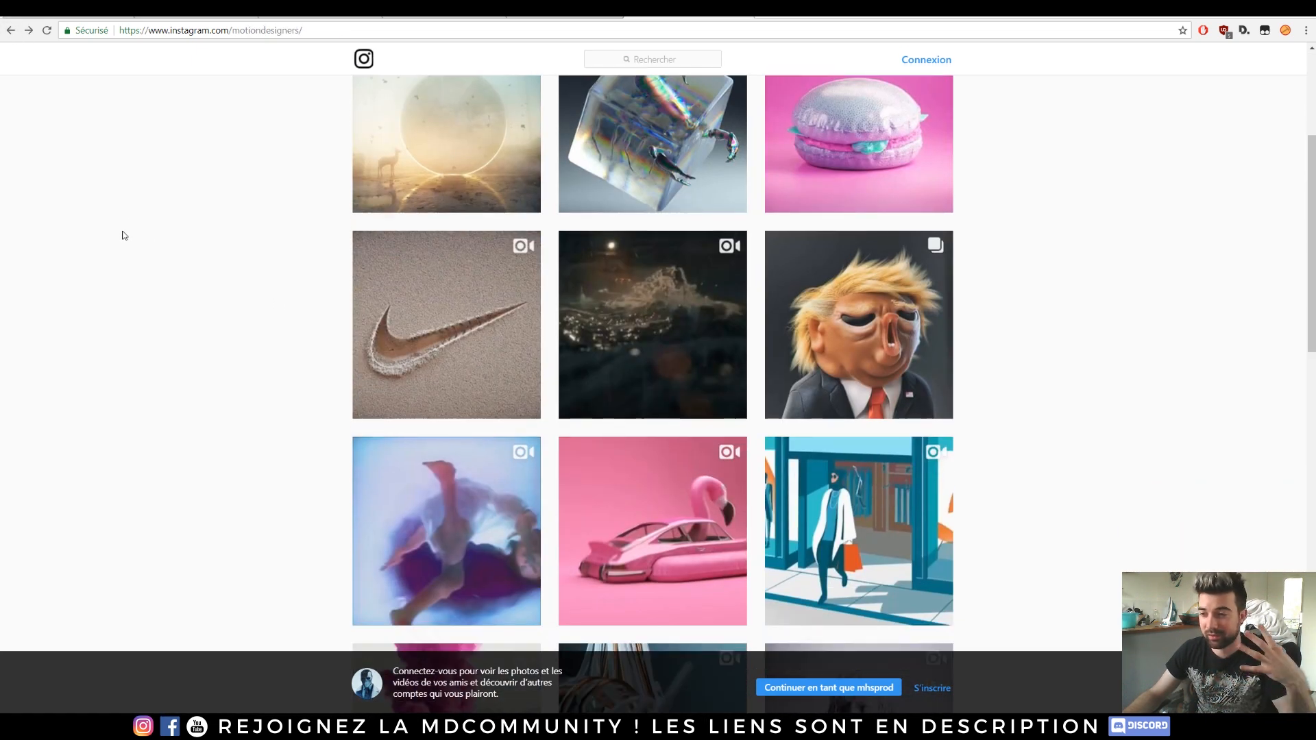
{"action": "scroll", "coordinate": [123, 235], "scroll_direction": "down", "scroll_amount": 2}
{"action": "scroll", "coordinate": [121, 232], "scroll_direction": "down", "scroll_amount": 6}
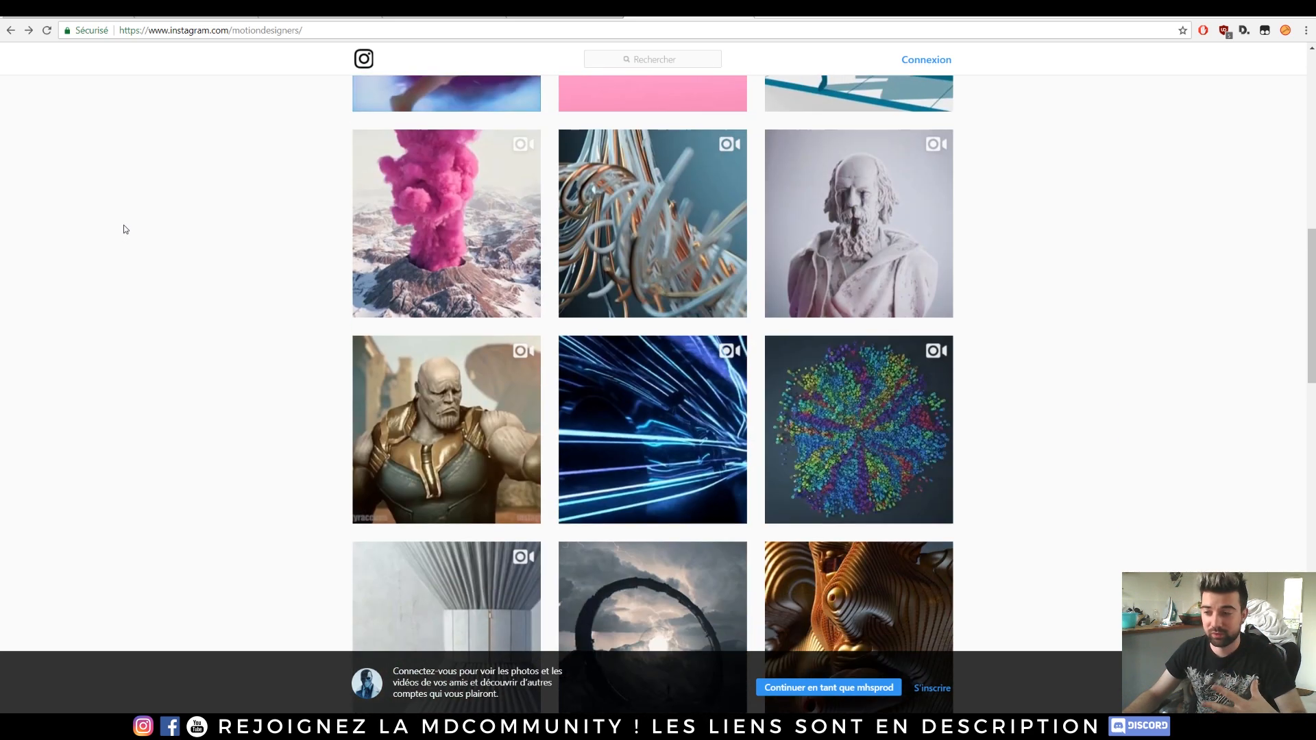
{"action": "scroll", "coordinate": [170, 196], "scroll_direction": "down", "scroll_amount": 1}
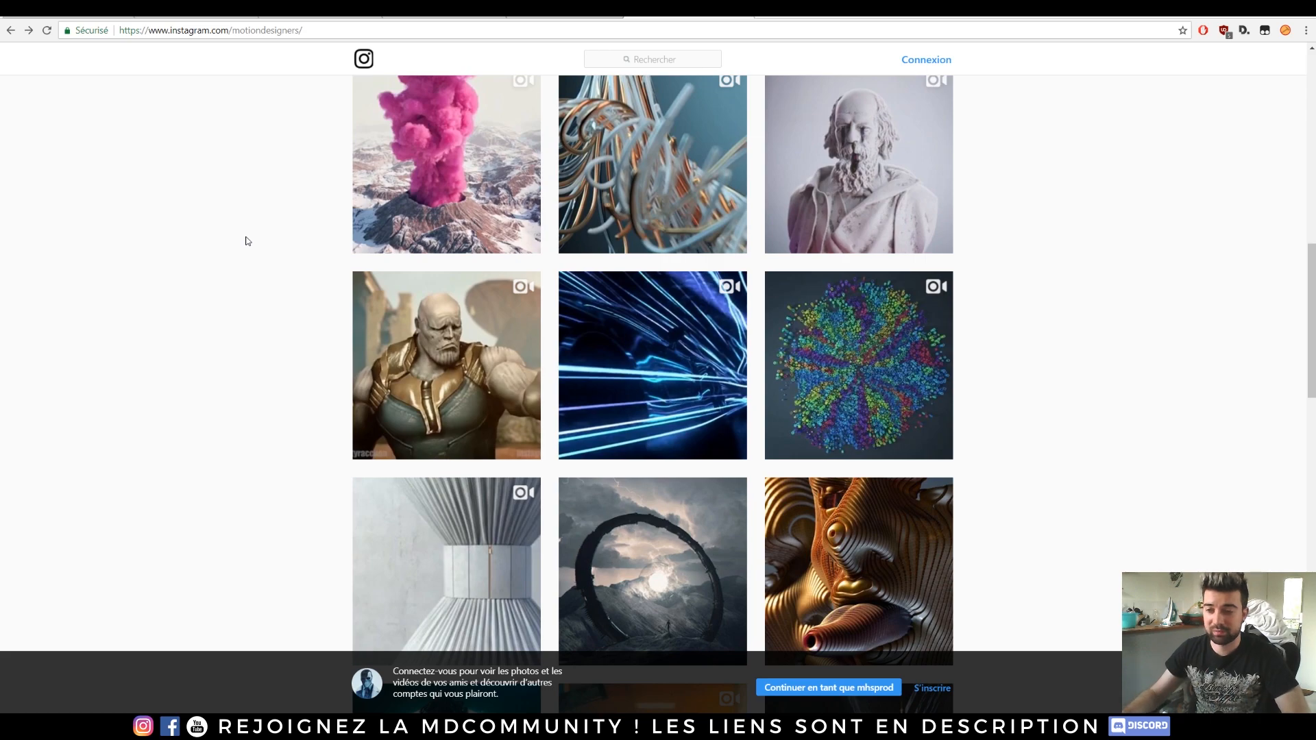
{"action": "scroll", "coordinate": [268, 228], "scroll_direction": "down", "scroll_amount": 13}
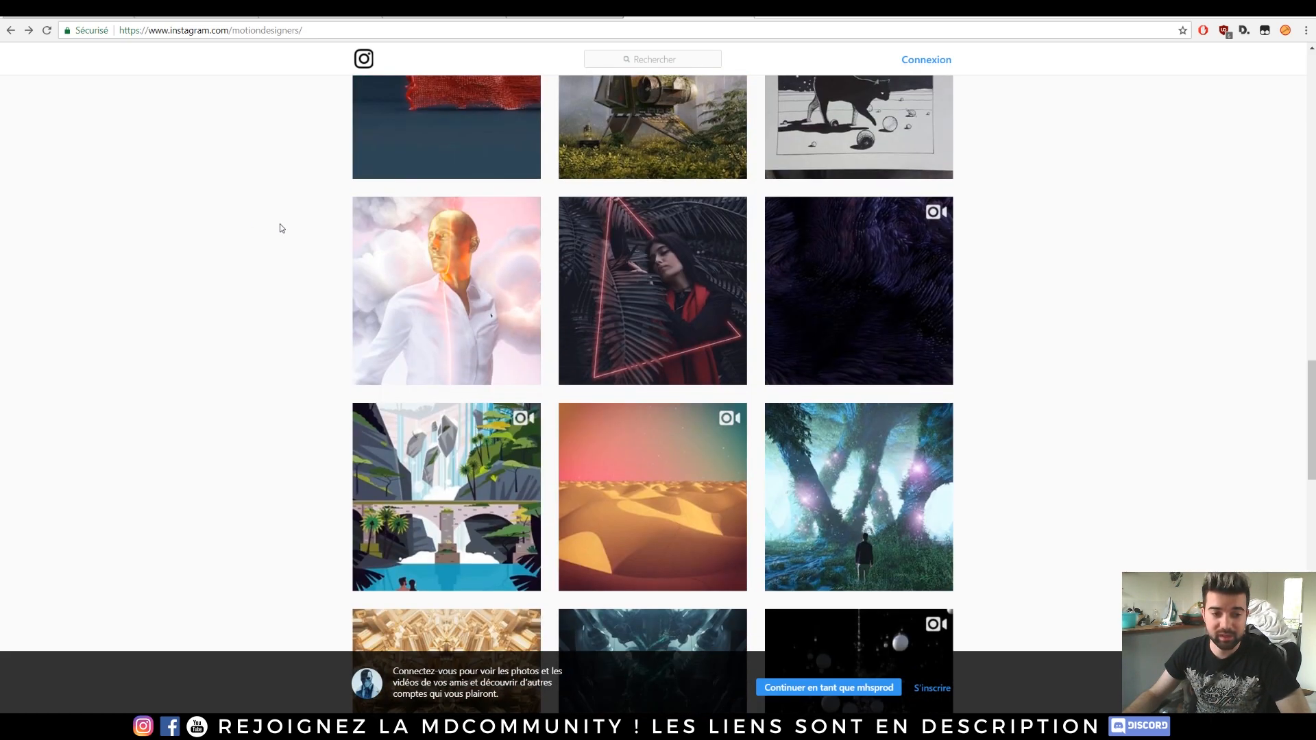
{"action": "scroll", "coordinate": [280, 228], "scroll_direction": "down", "scroll_amount": 20}
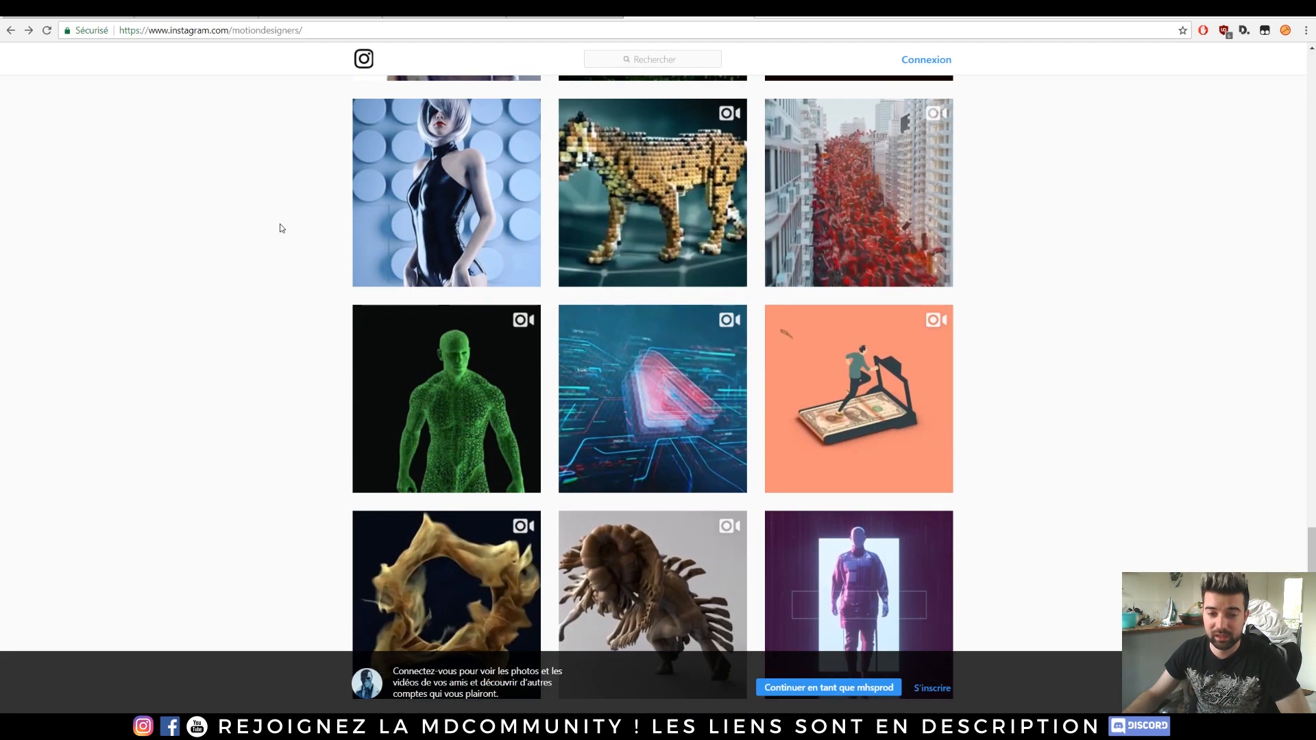
{"action": "scroll", "coordinate": [281, 228], "scroll_direction": "down", "scroll_amount": 9}
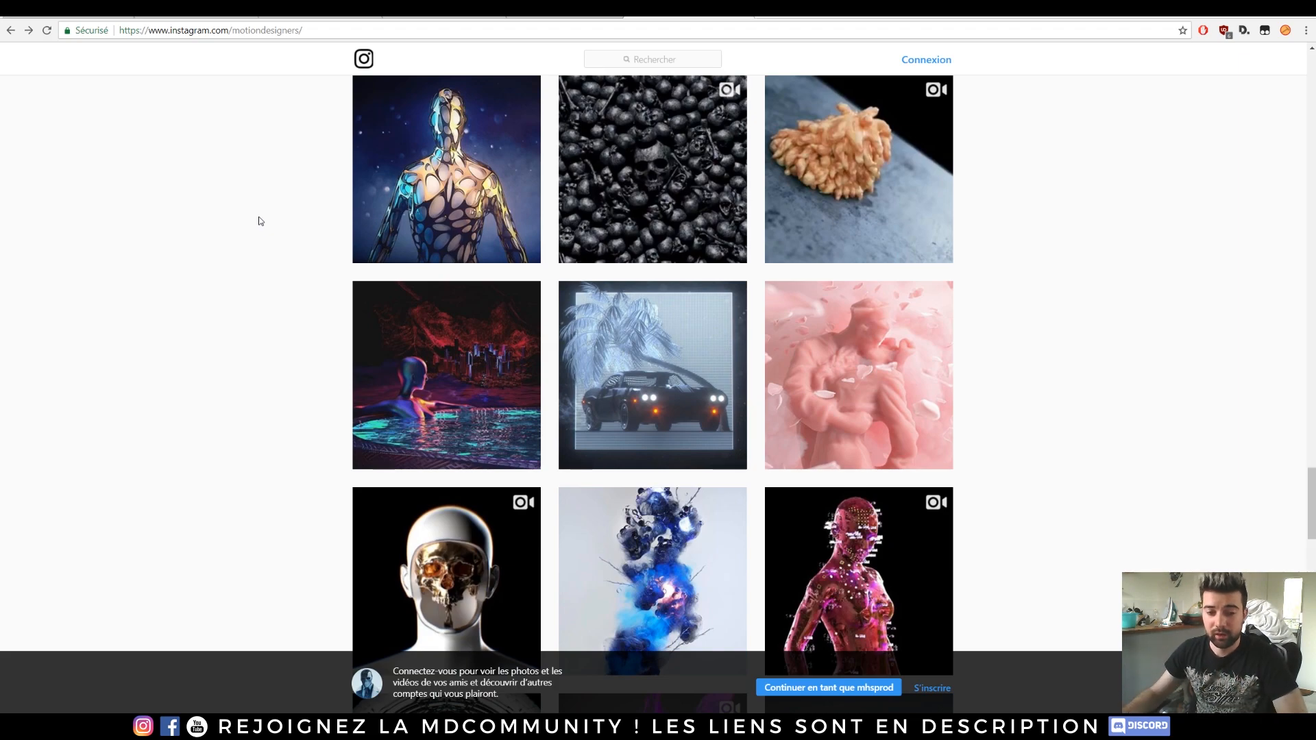
{"action": "scroll", "coordinate": [1040, 338], "scroll_direction": "down", "scroll_amount": 15}
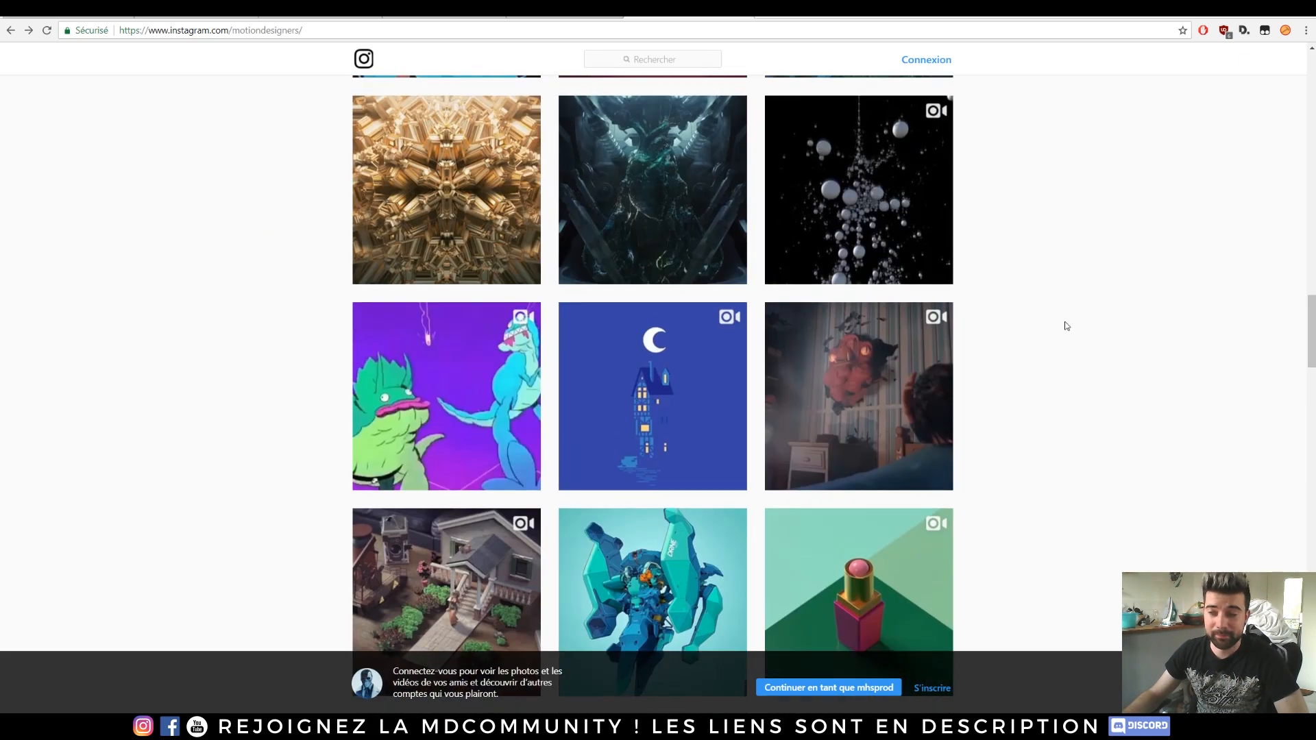
{"action": "scroll", "coordinate": [1065, 326], "scroll_direction": "up", "scroll_amount": 20}
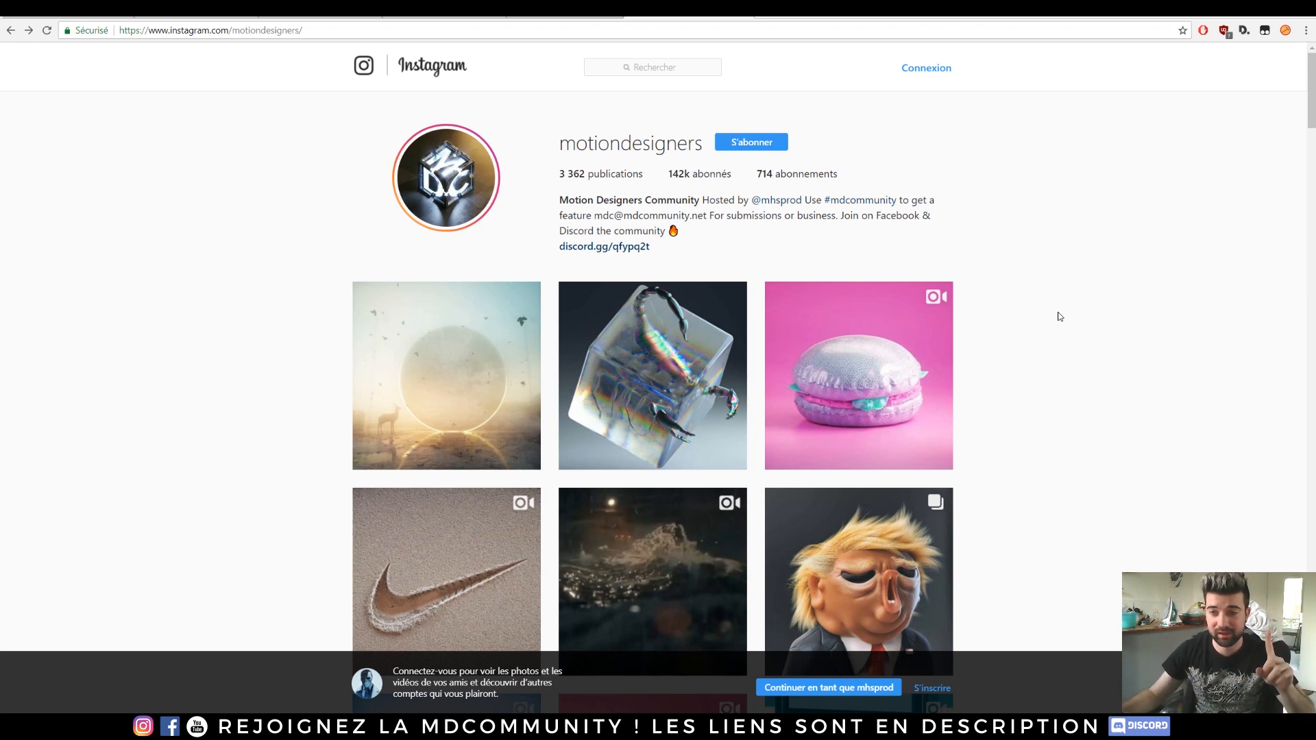
Step: Go back to the JSplacement page and scroll to its download options
{"action": "left_click", "coordinate": [69, 16]}
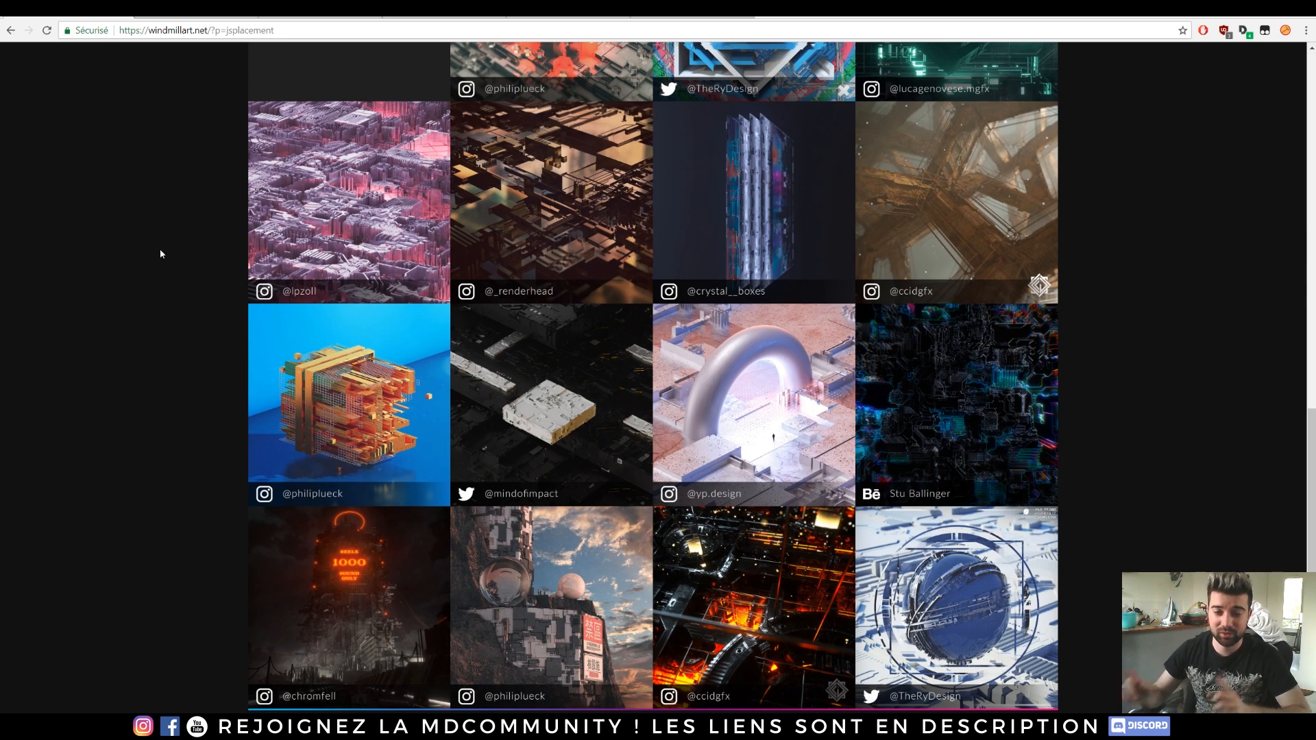
{"action": "scroll", "coordinate": [160, 253], "scroll_direction": "up", "scroll_amount": 10}
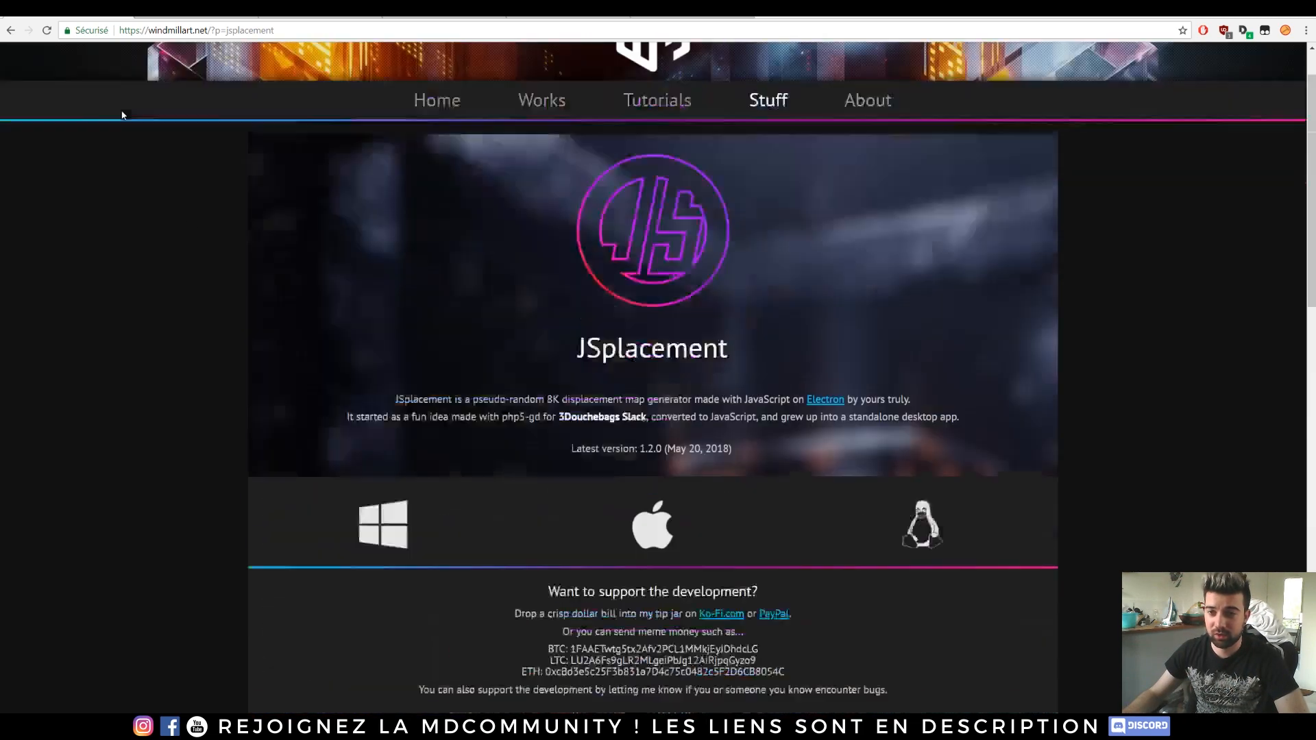
{"action": "scroll", "coordinate": [715, 411], "scroll_direction": "down", "scroll_amount": 1}
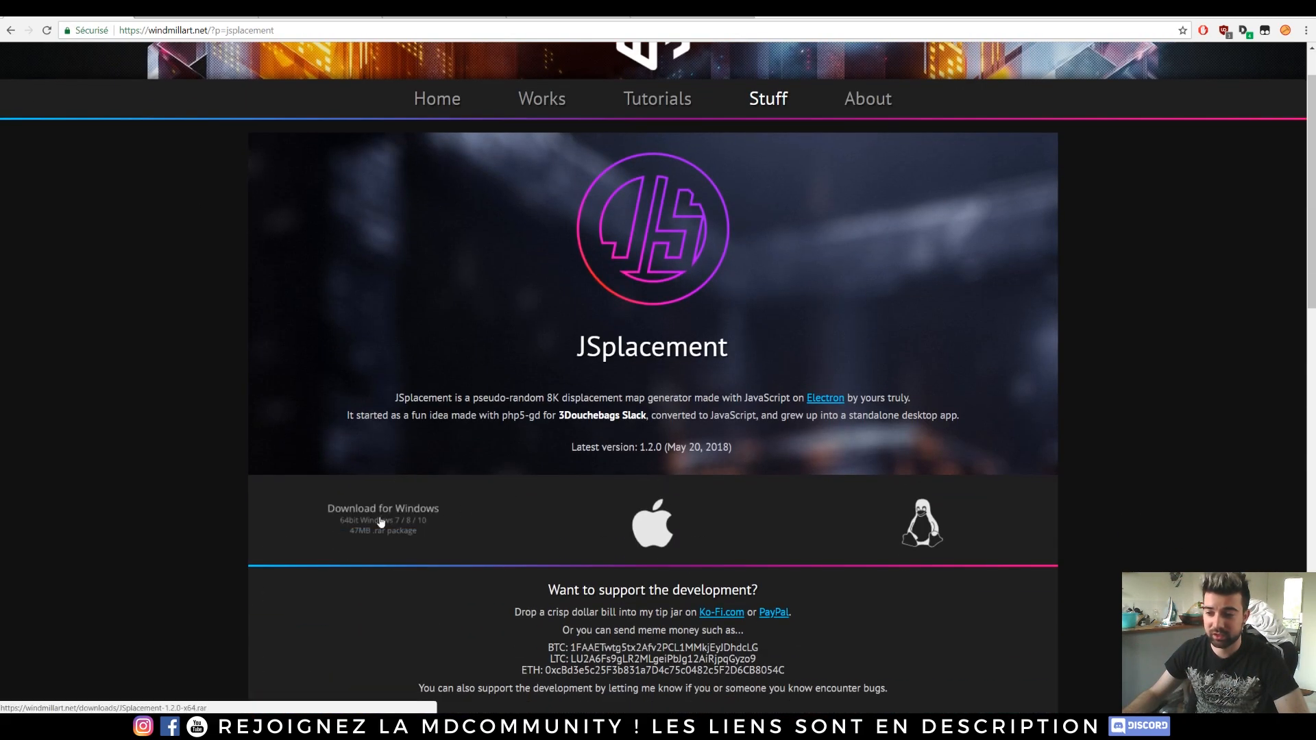
Step: Switch to Cinema 4D and start a new empty project
{"action": "left_click", "coordinate": [192, 9]}
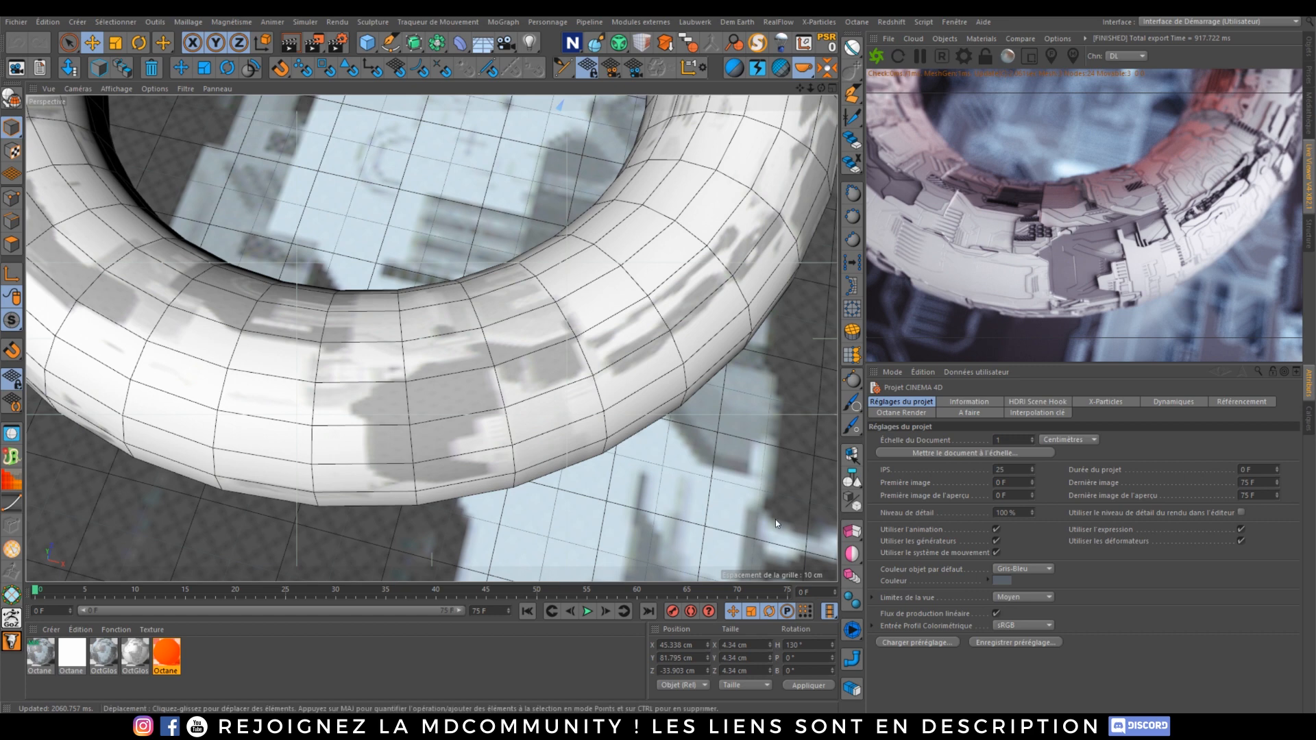
{"action": "left_click", "coordinate": [16, 22]}
{"action": "left_click", "coordinate": [37, 41]}
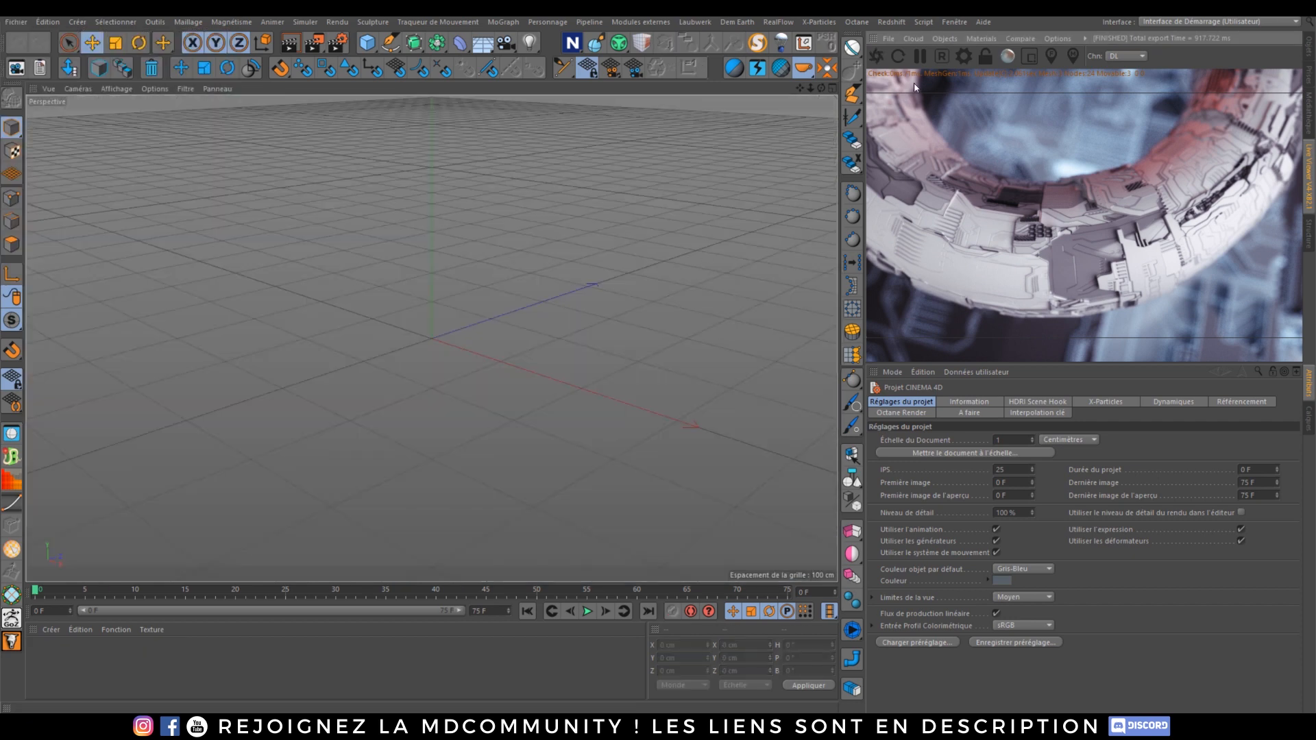
Step: Close the Octane live viewer panel to reveal the object manager
{"action": "left_click", "coordinate": [1310, 44]}
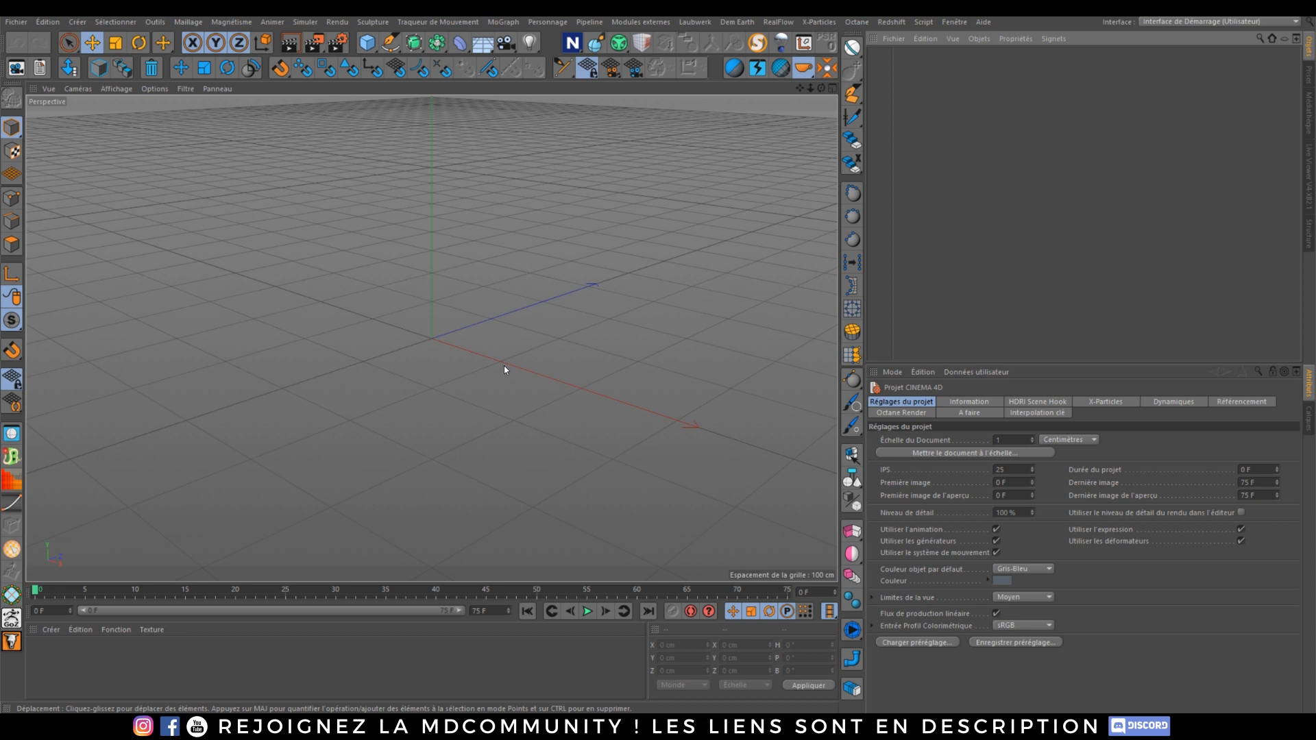
{"action": "left_click", "coordinate": [459, 43]}
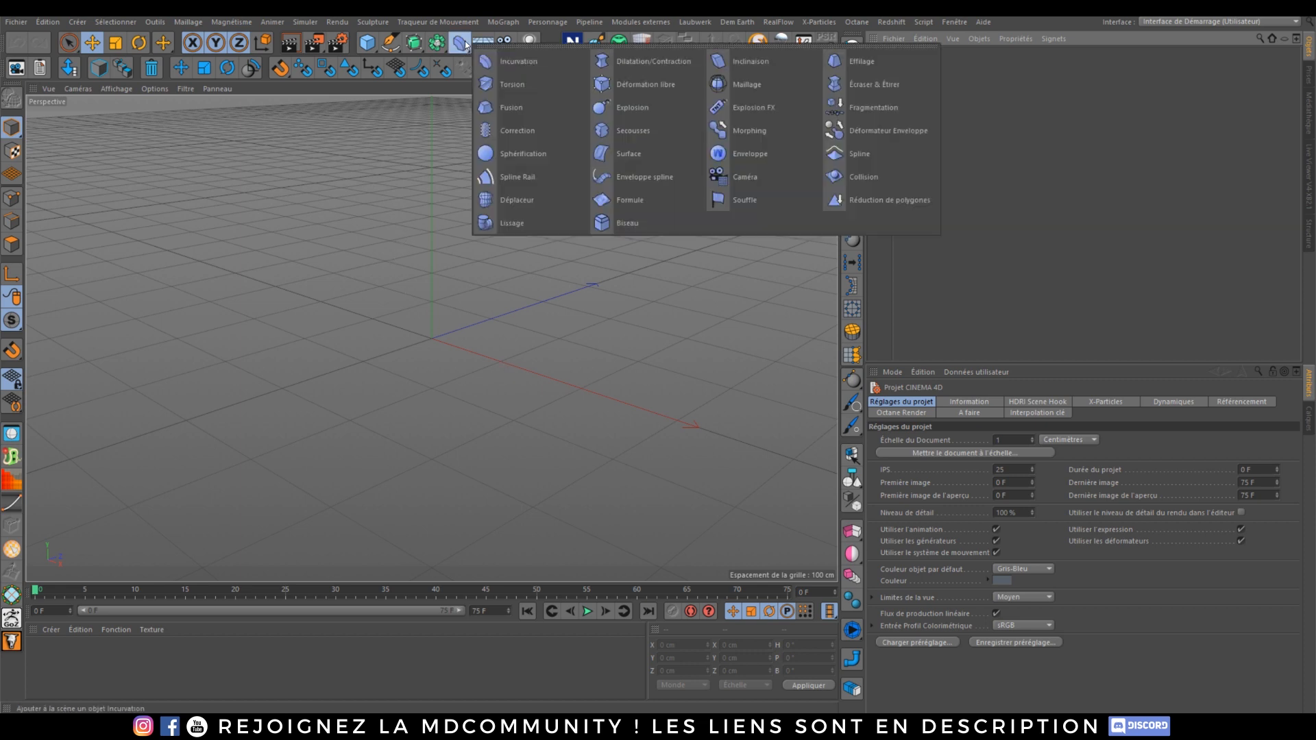
{"action": "left_click", "coordinate": [351, 369]}
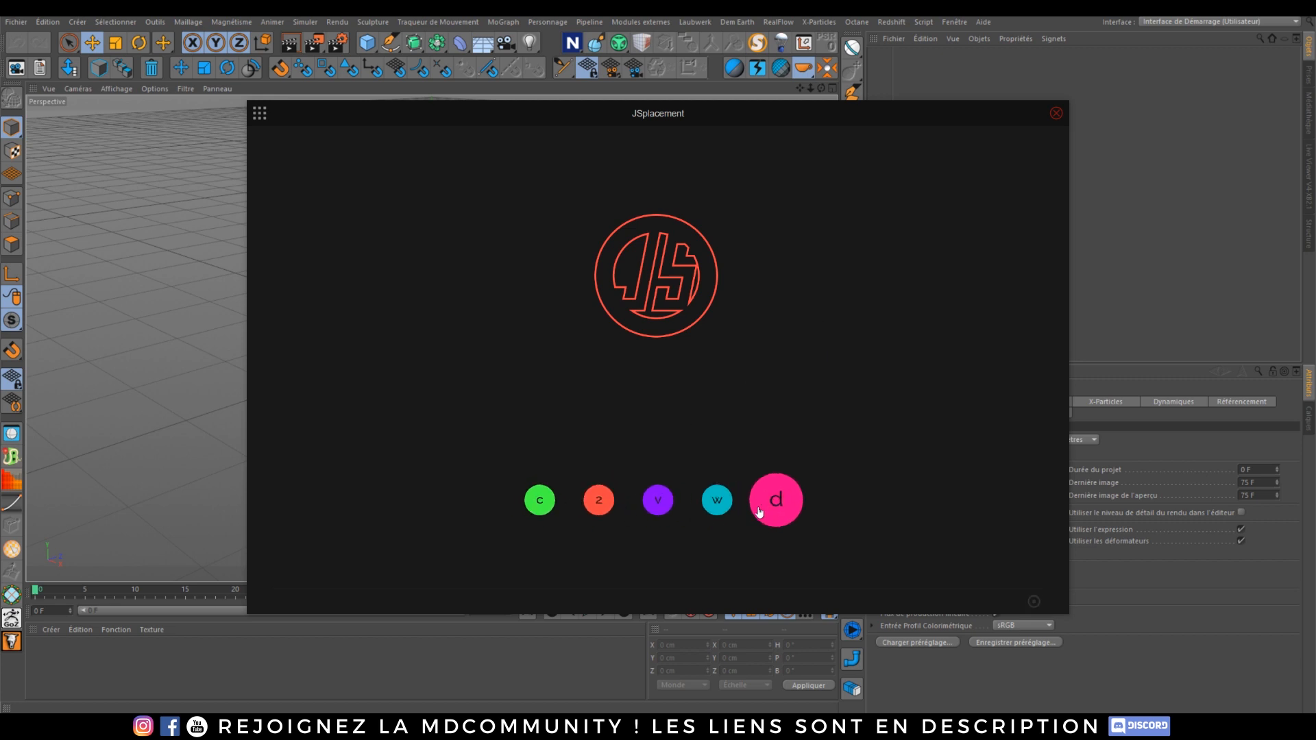
Step: Open the JSplacement Digital Guide and close it again
{"action": "left_click", "coordinate": [259, 113]}
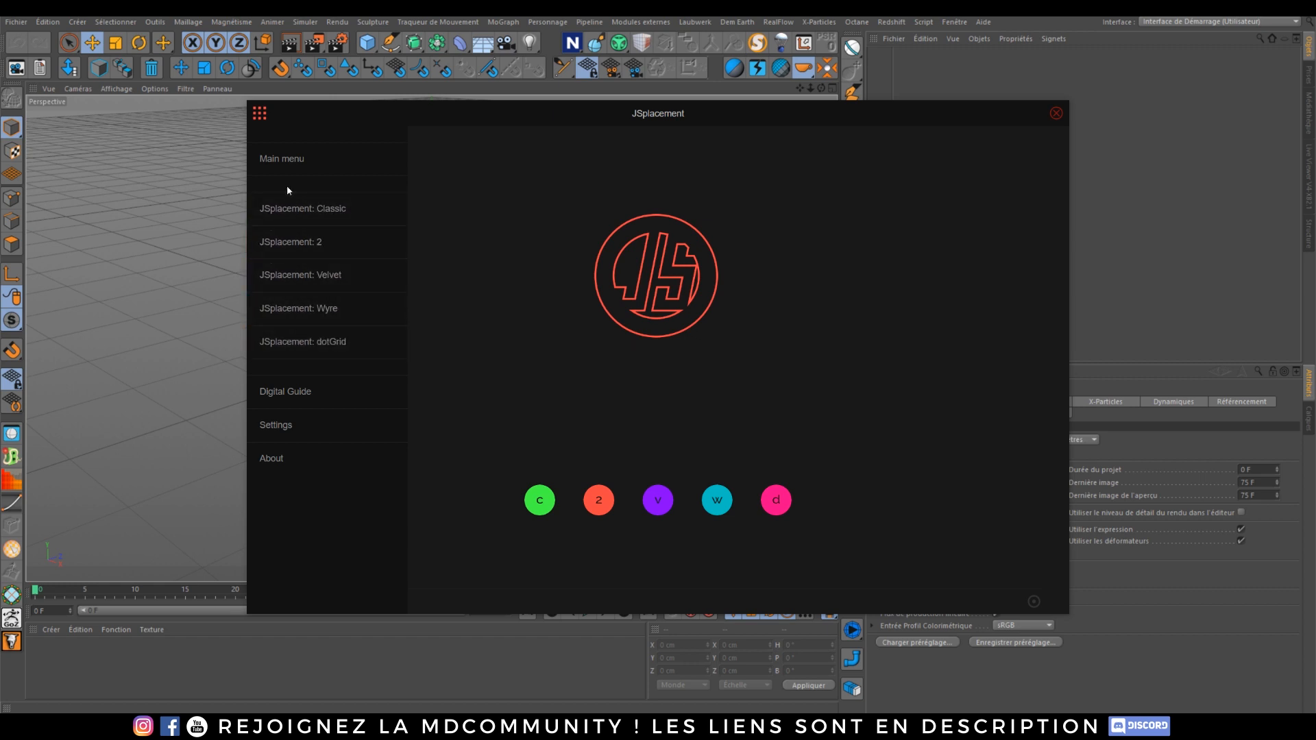
{"action": "left_click", "coordinate": [291, 395]}
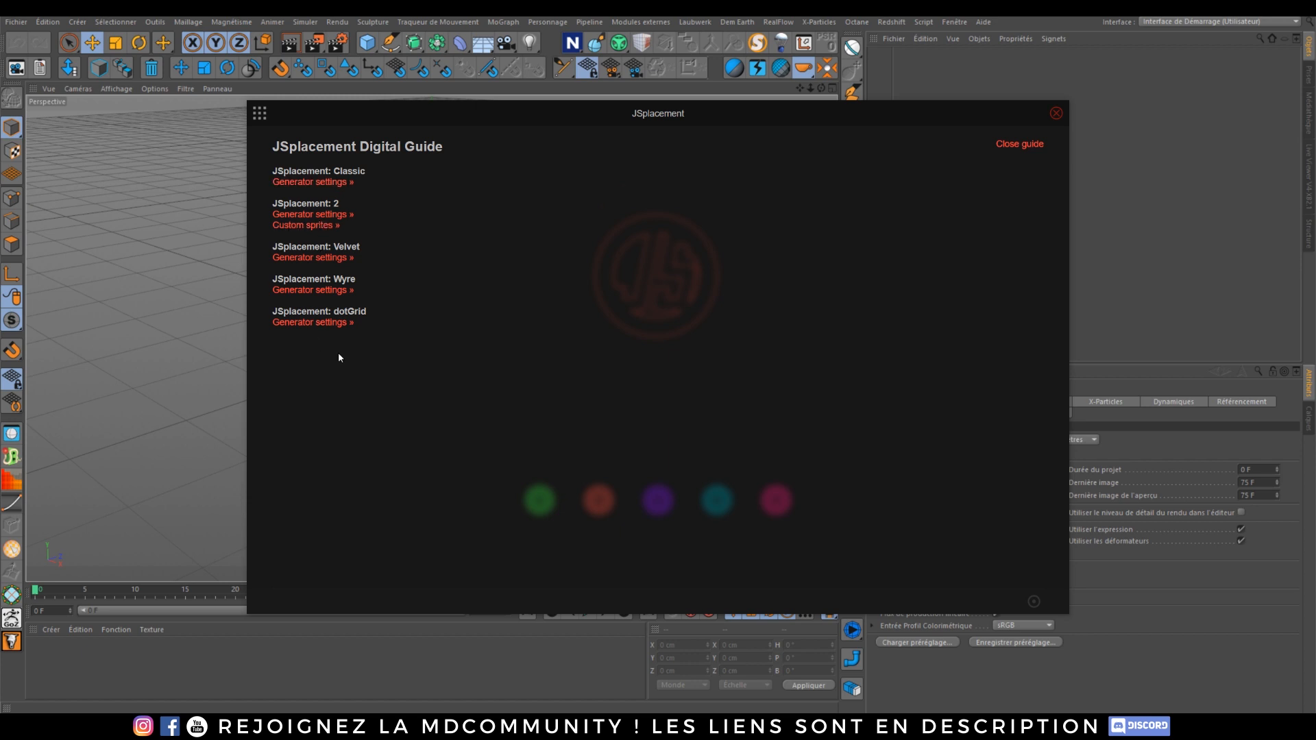
{"action": "left_click", "coordinate": [1016, 146]}
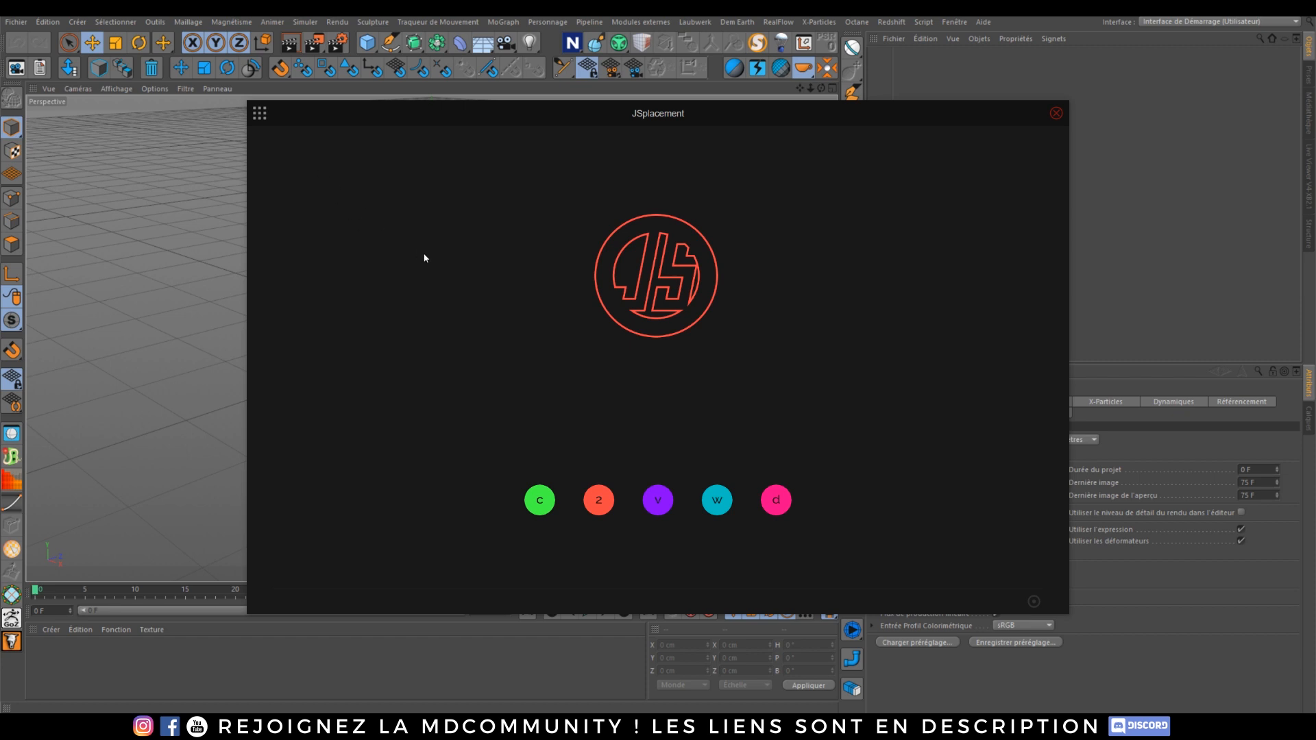
Step: Switch to the JSplacement: Classic generator and generate a displacement map
{"action": "left_click", "coordinate": [260, 115]}
{"action": "left_click", "coordinate": [327, 210]}
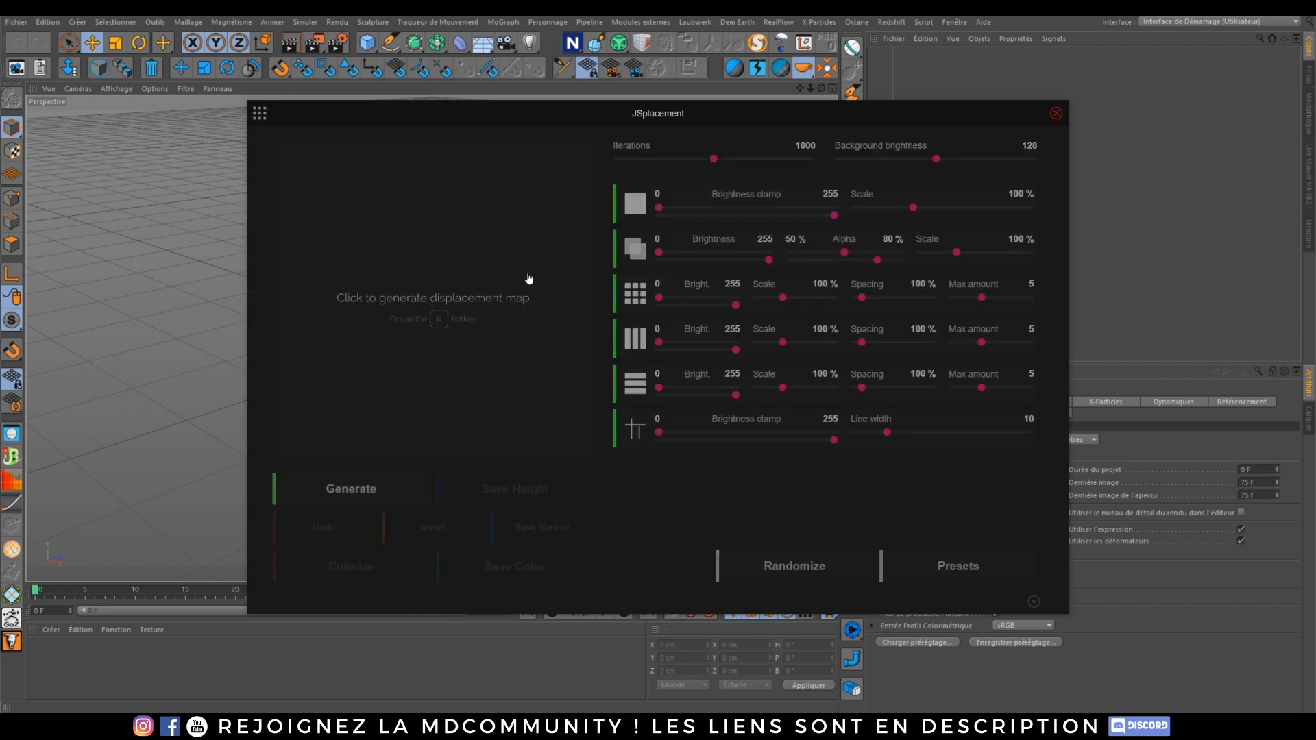
{"action": "left_click", "coordinate": [519, 280]}
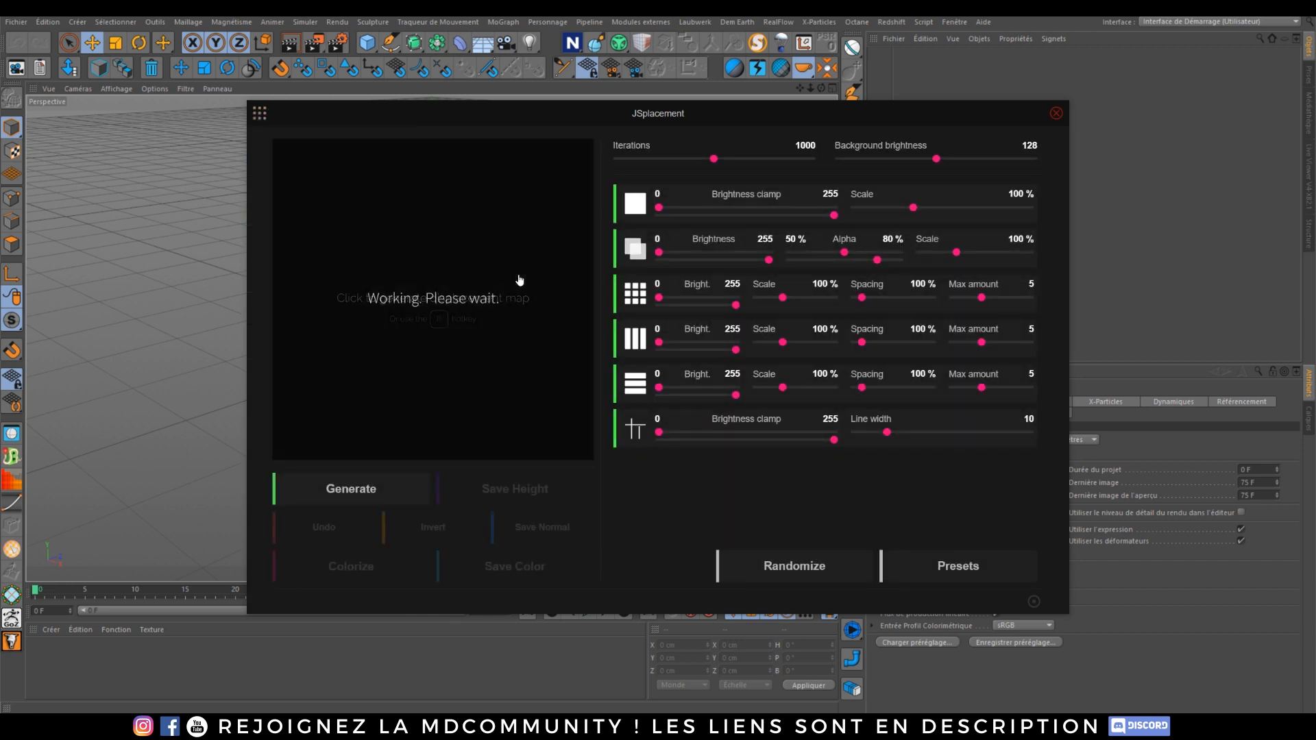
Step: Switch to the JSplacement: 2 generator and generate a displacement map
{"action": "left_click", "coordinate": [259, 113]}
{"action": "left_click", "coordinate": [303, 241]}
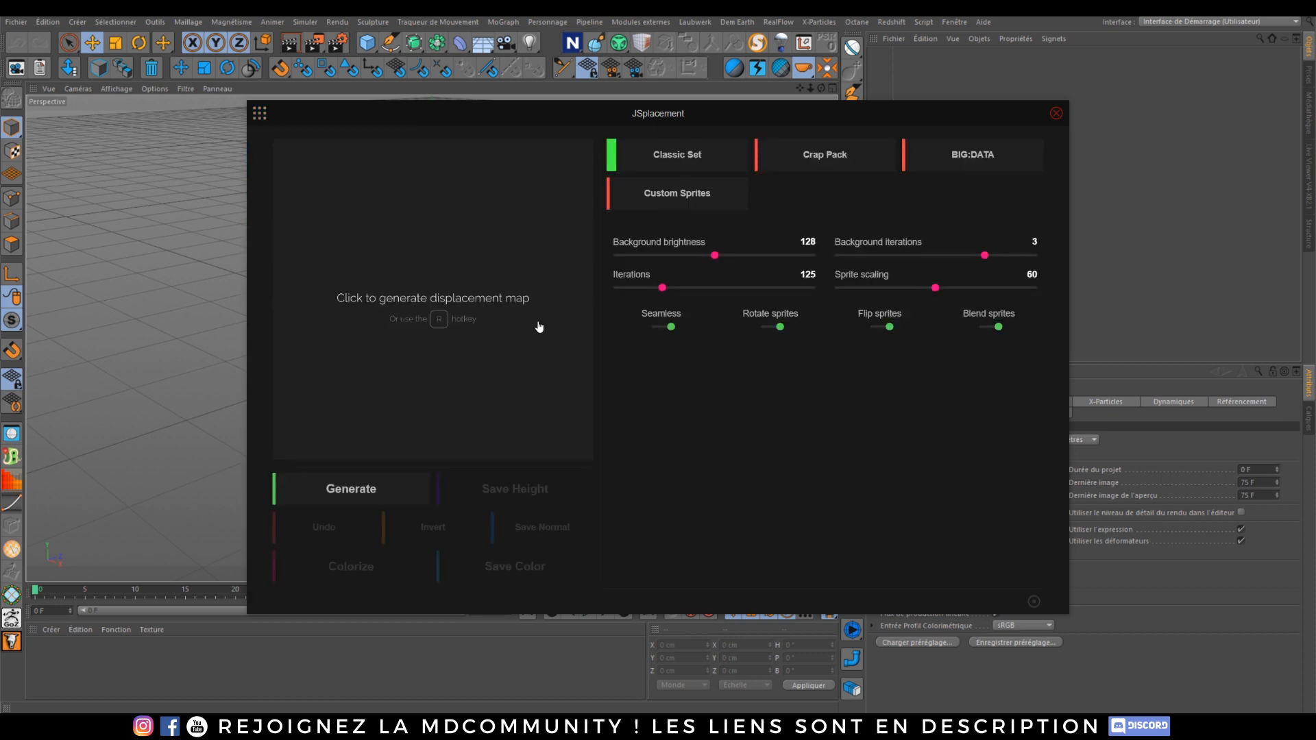
{"action": "left_click", "coordinate": [541, 328]}
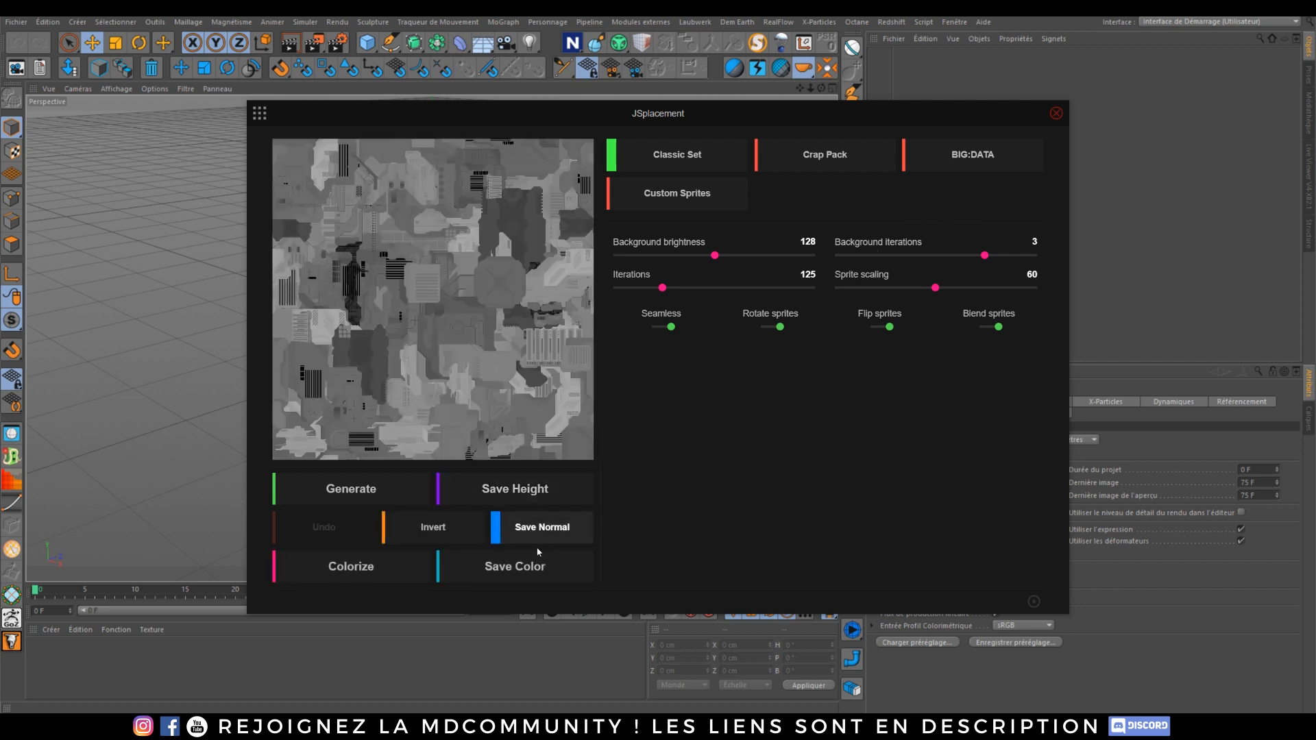
Step: Switch to the JSplacement: Velvet generator and generate a symmetric displacement map
{"action": "left_click", "coordinate": [259, 113]}
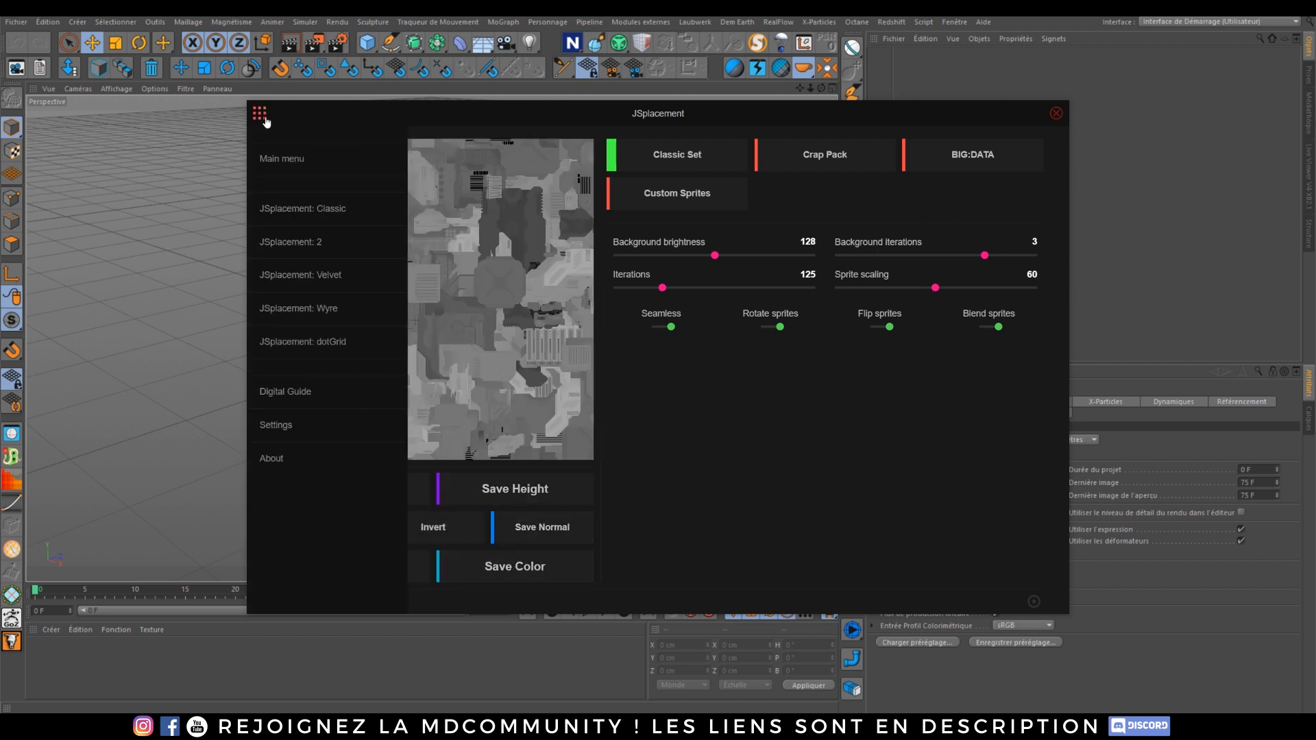
{"action": "left_click", "coordinate": [326, 281]}
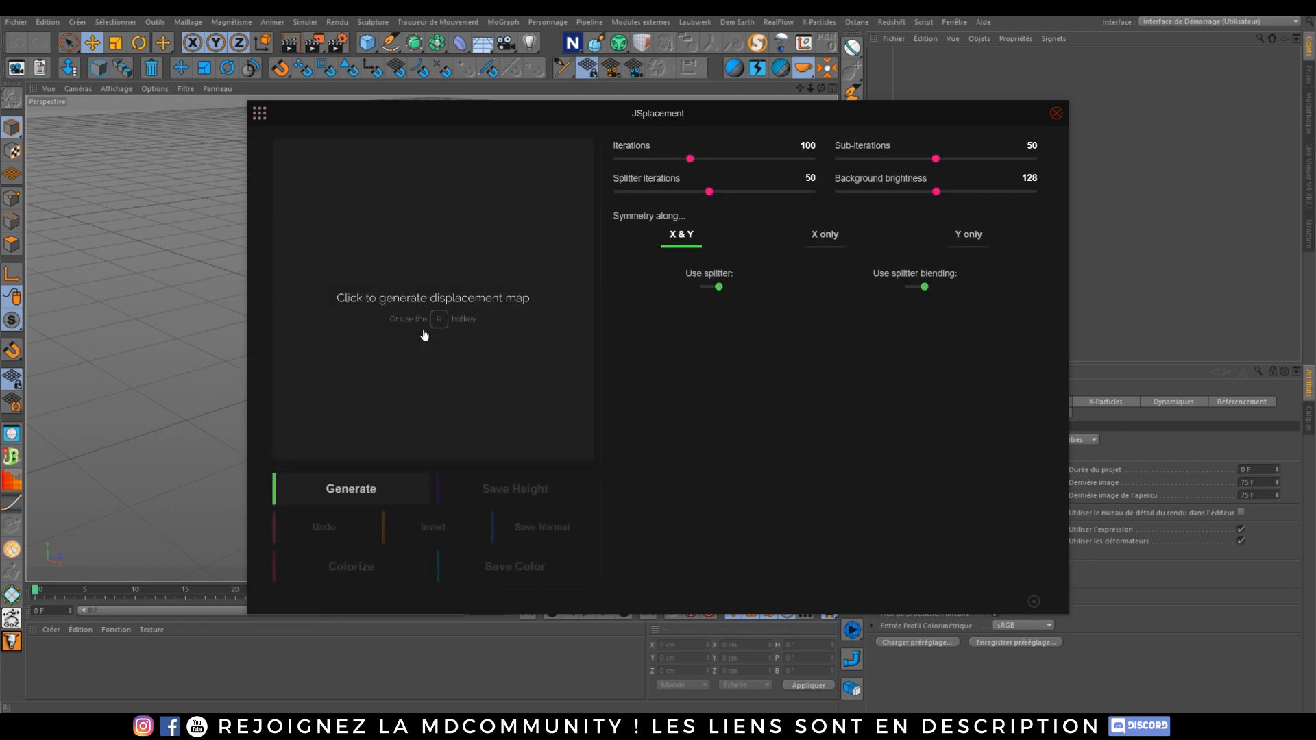
{"action": "left_click", "coordinate": [424, 335]}
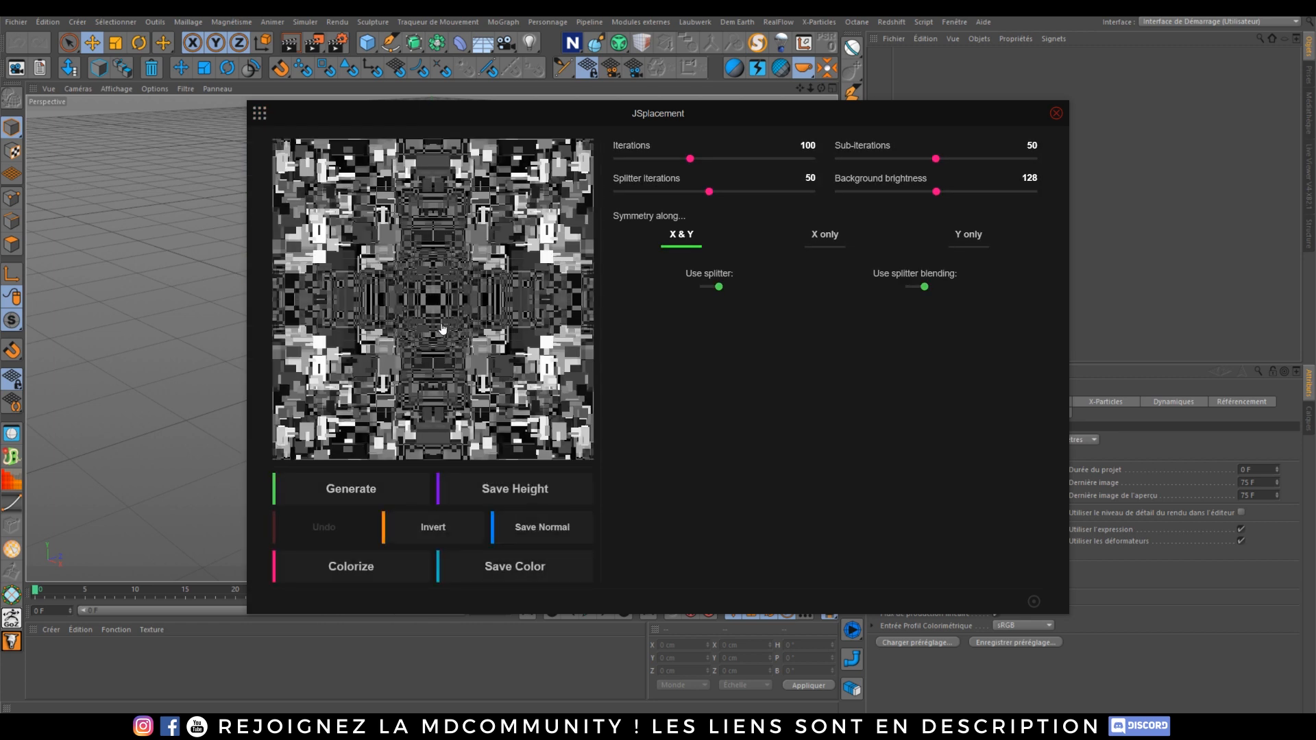
Step: Switch to the JSplacement: Wyre generator and generate a wire displacement map
{"action": "left_click", "coordinate": [259, 113]}
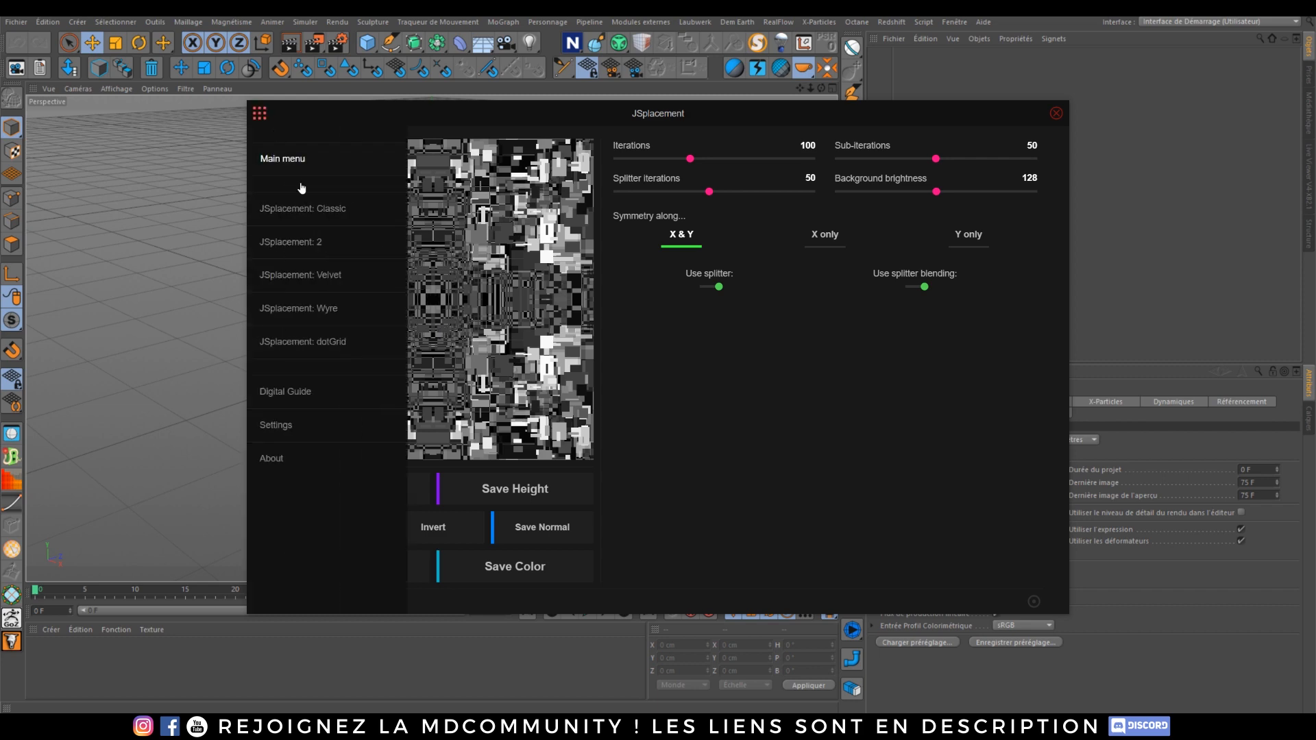
{"action": "left_click", "coordinate": [329, 309]}
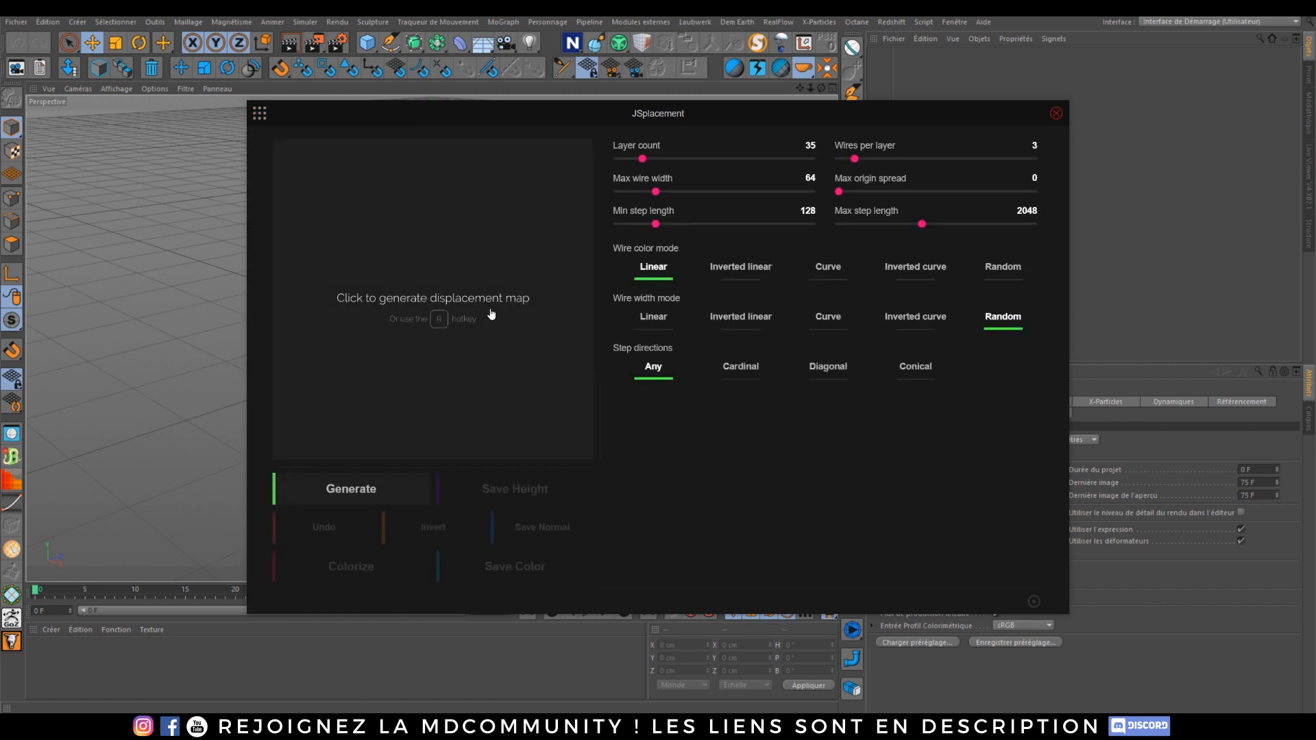
{"action": "left_click", "coordinate": [533, 367]}
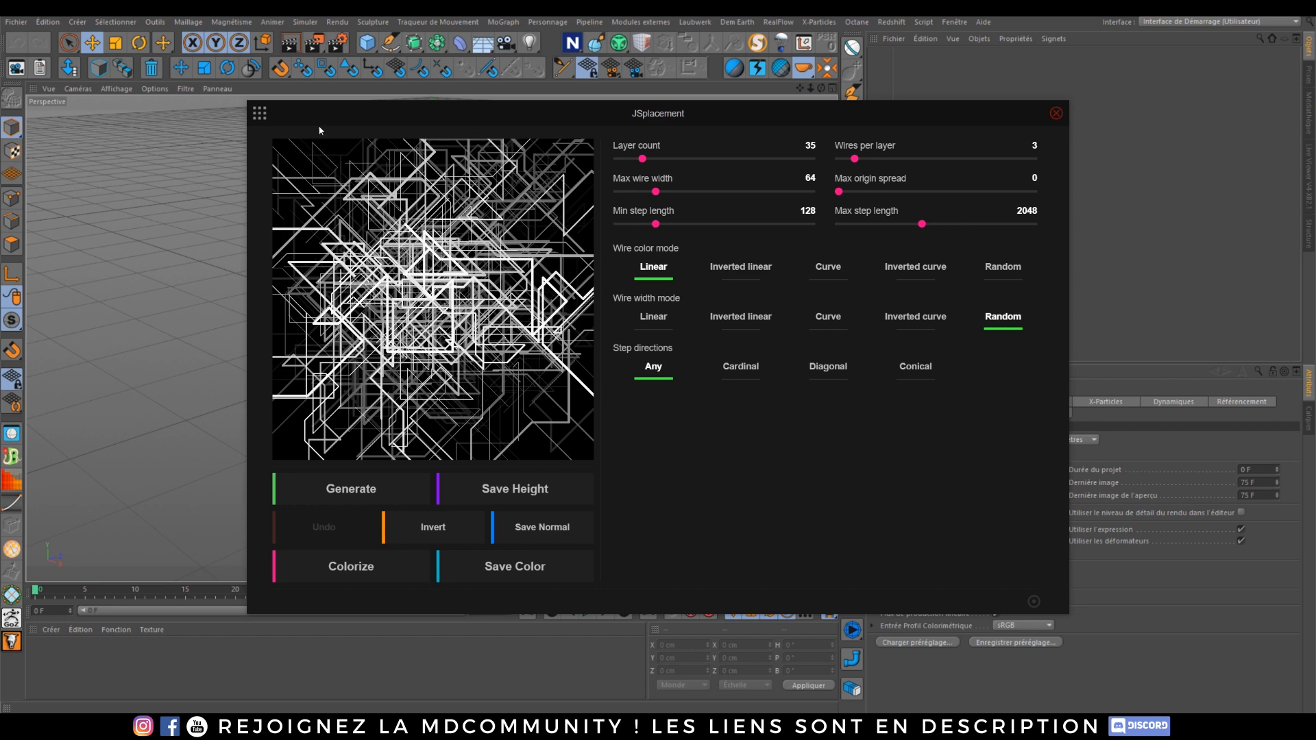
Step: Switch to the JSplacement: dotGrid generator and generate a dot pattern map
{"action": "left_click", "coordinate": [259, 113]}
{"action": "left_click", "coordinate": [332, 333]}
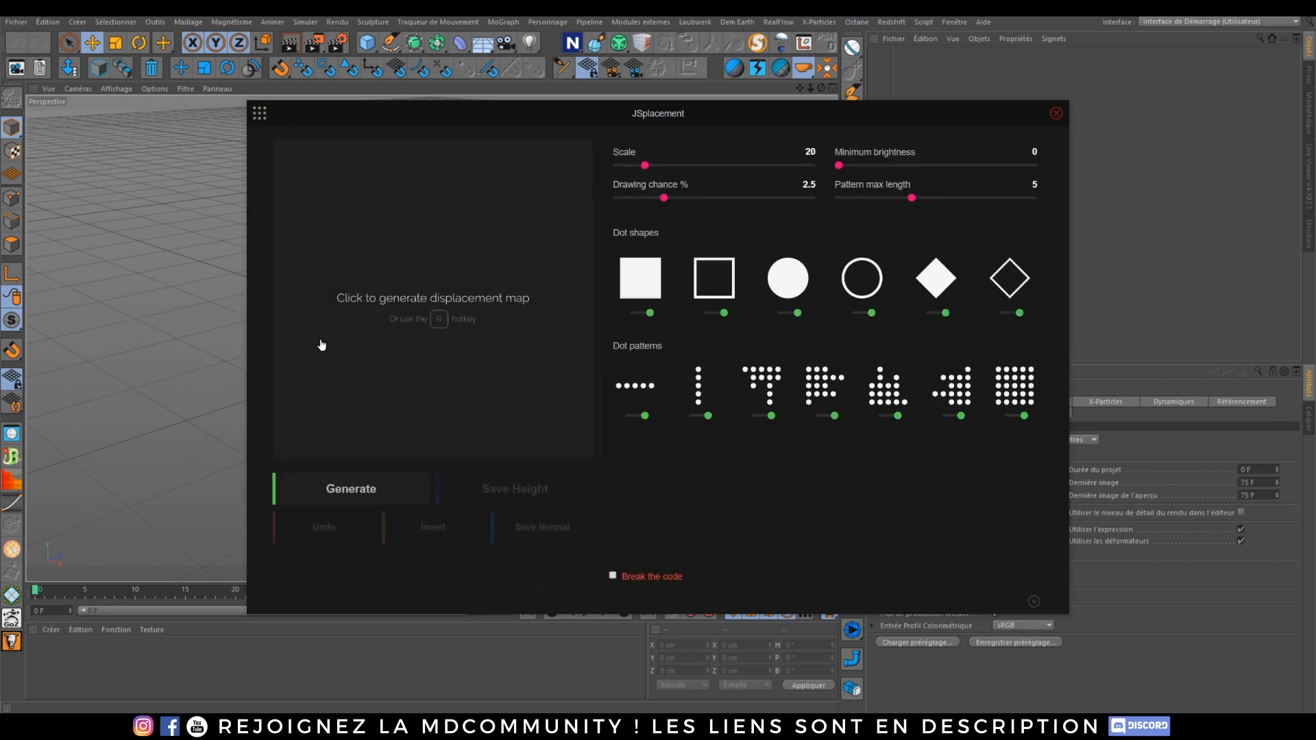
{"action": "left_click", "coordinate": [507, 358]}
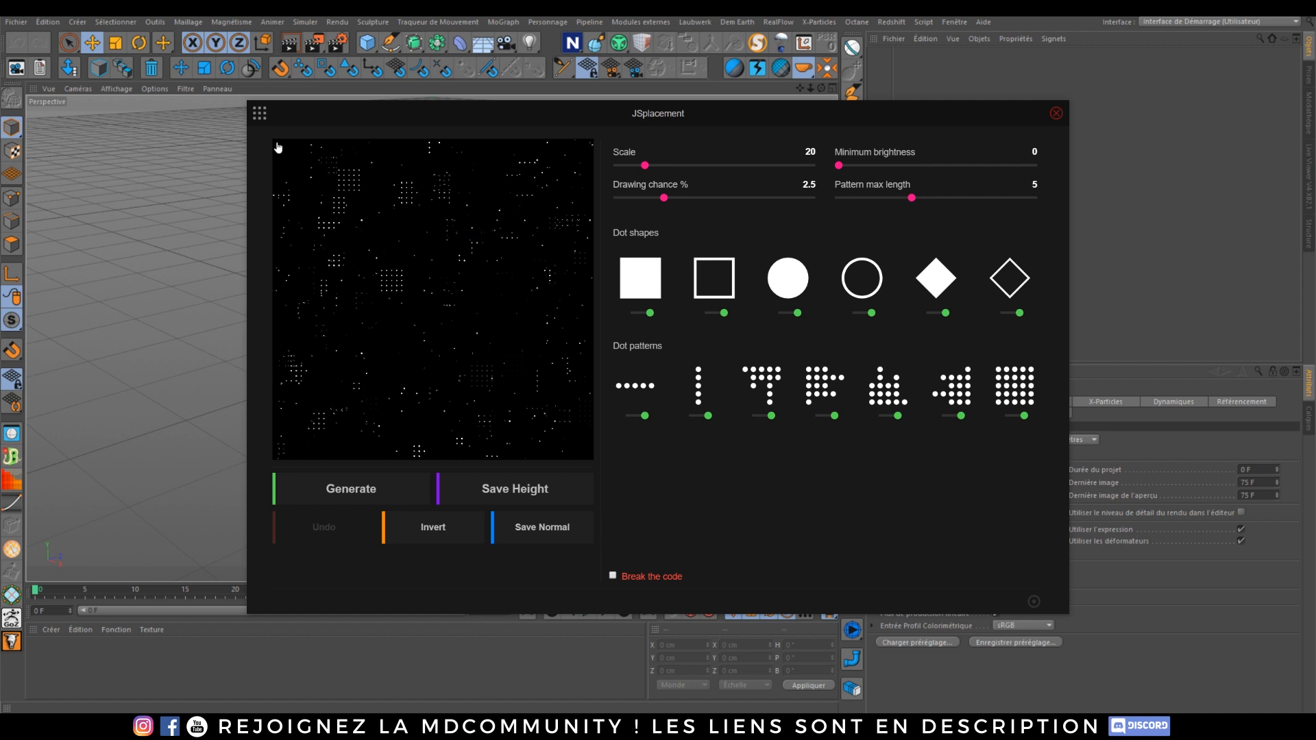
Step: Return to the JSplacement: 2 generator and generate a new displacement map
{"action": "left_click", "coordinate": [260, 115]}
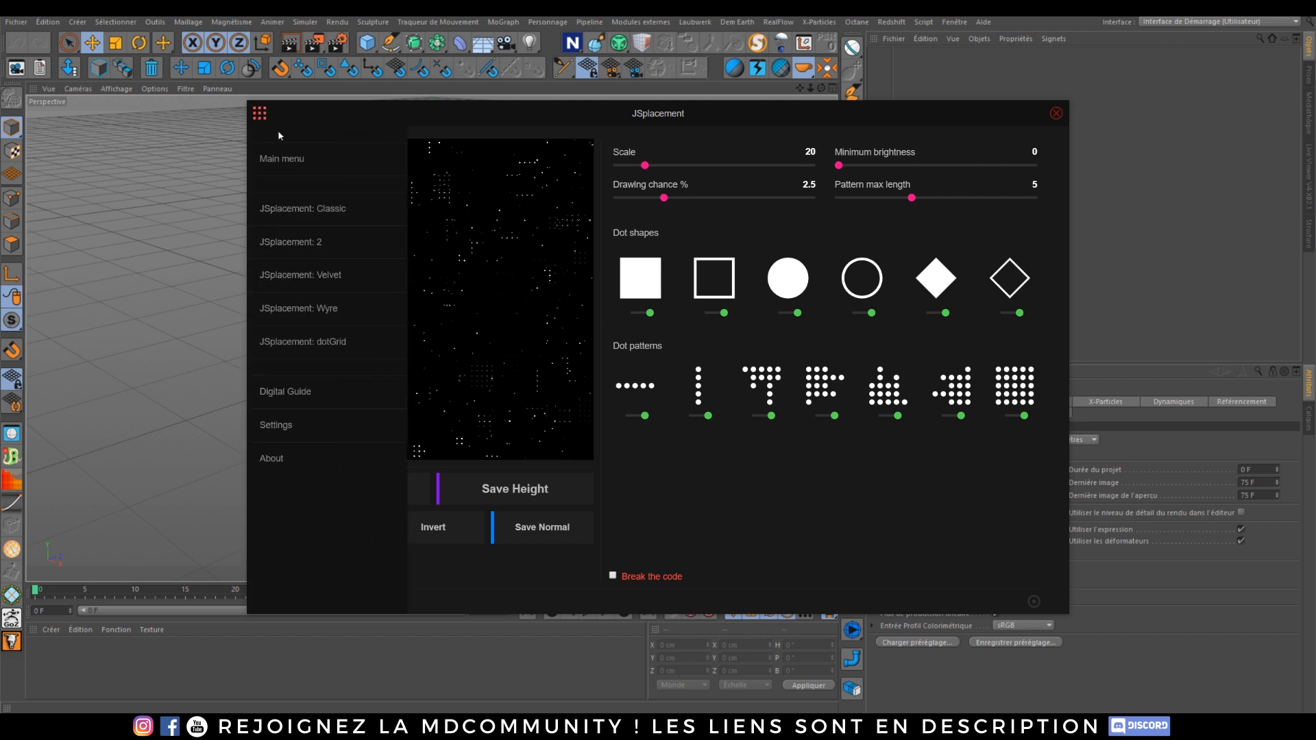
{"action": "left_click", "coordinate": [312, 244]}
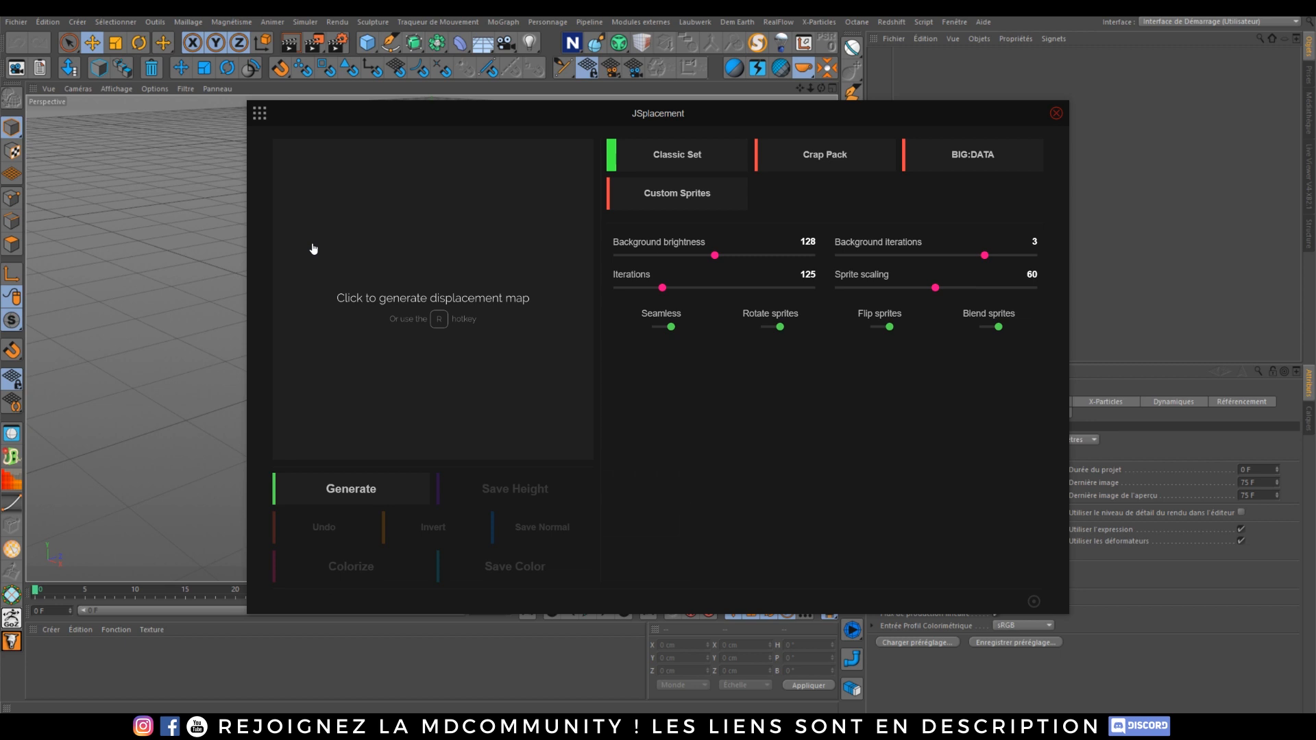
{"action": "left_click", "coordinate": [426, 274]}
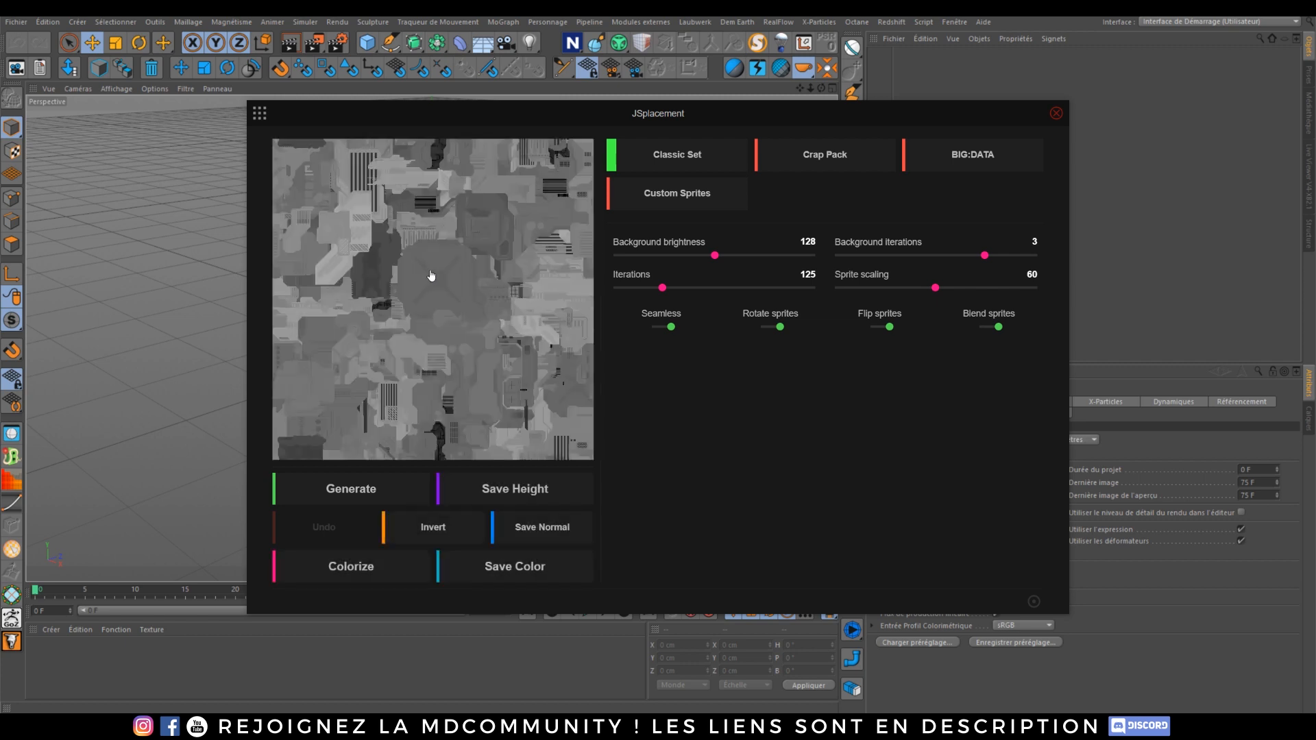
Step: Raise Iterations to 240 and open the save dialog for the height map
{"action": "left_click_drag", "start_coordinate": [669, 287], "coordinate": [709, 293]}
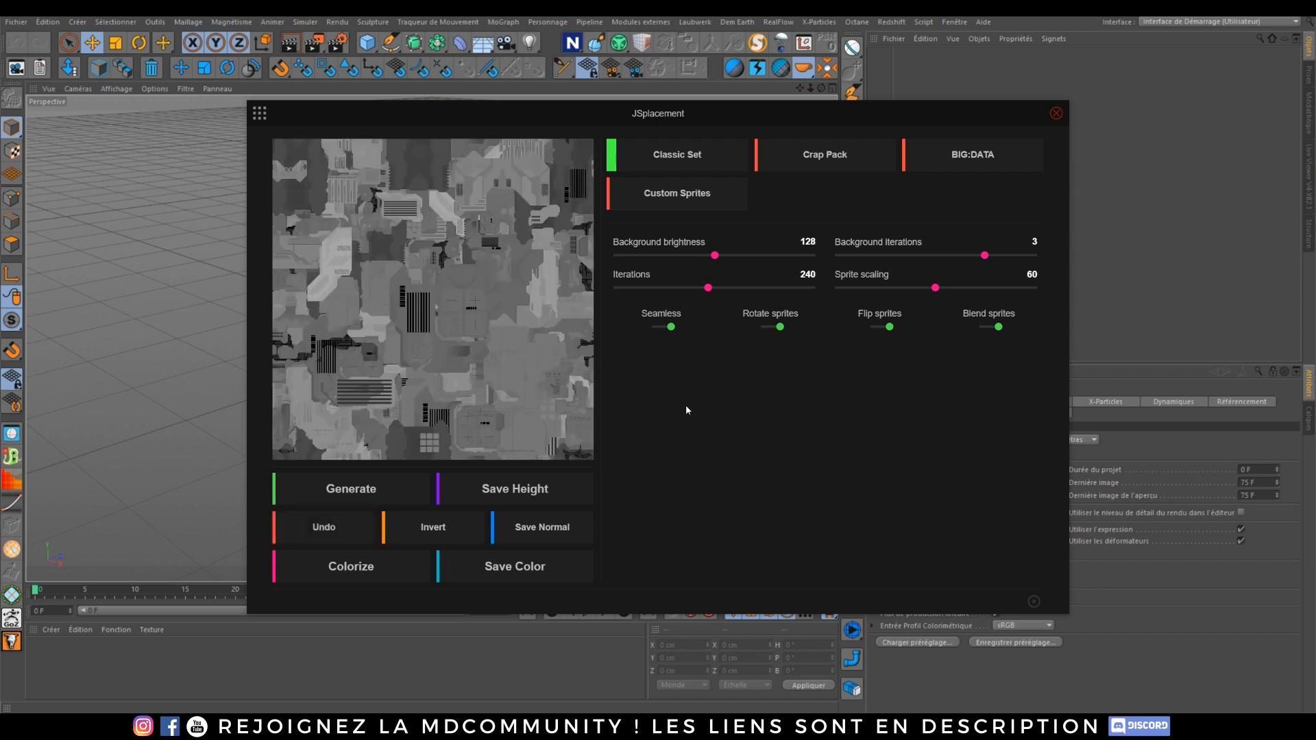
{"action": "left_click", "coordinate": [522, 494]}
{"action": "left_click", "coordinate": [521, 489]}
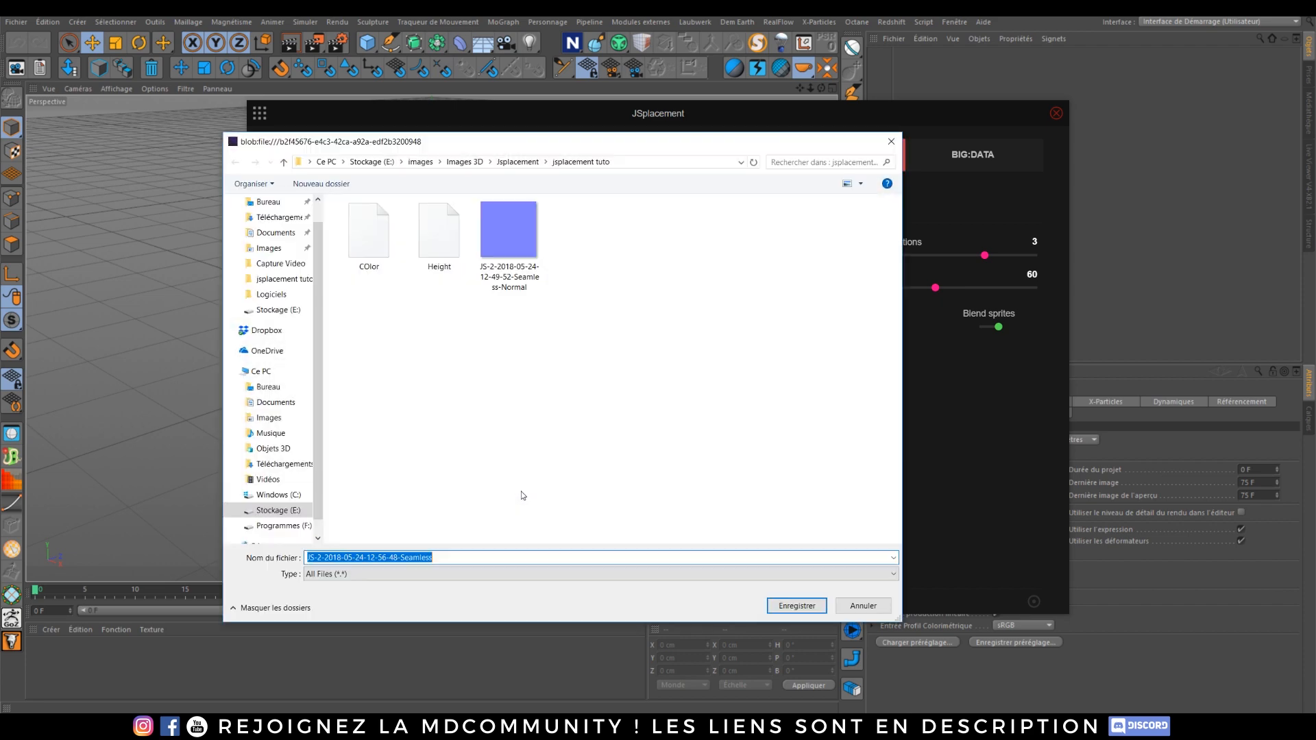
Step: Go up to the Jsplacement folder and delete the jsplacement tuto folder
{"action": "left_click", "coordinate": [528, 309]}
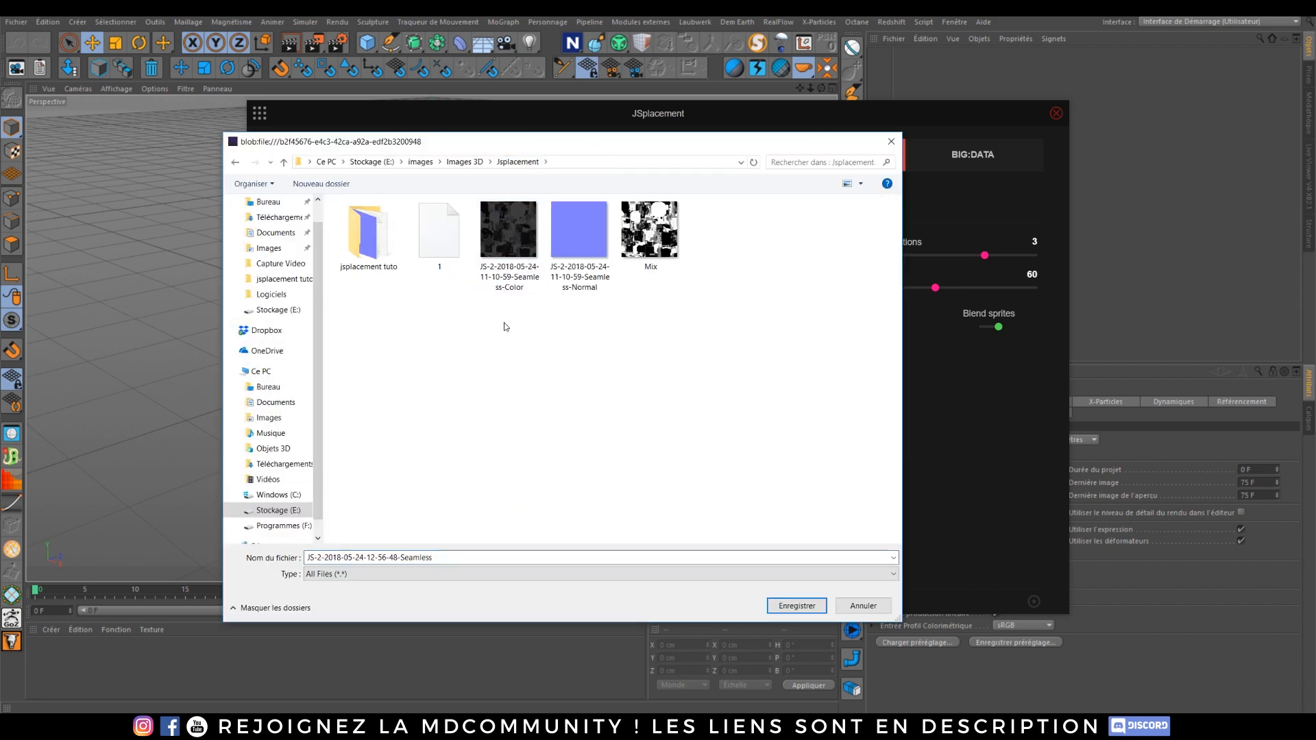
{"action": "left_click", "coordinate": [382, 236]}
{"action": "key", "text": "Delete"}
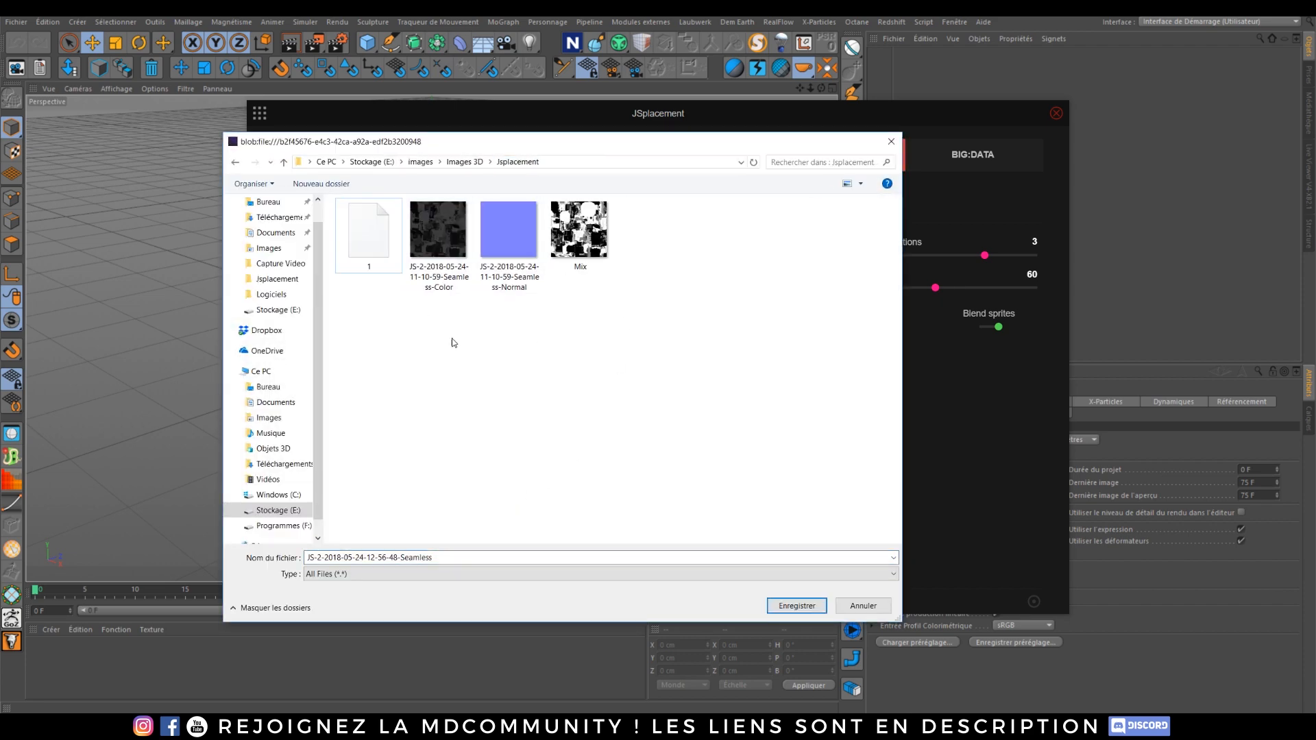
Step: Create a new folder named tuto in the Jsplacement folder
{"action": "right_click", "coordinate": [459, 340]}
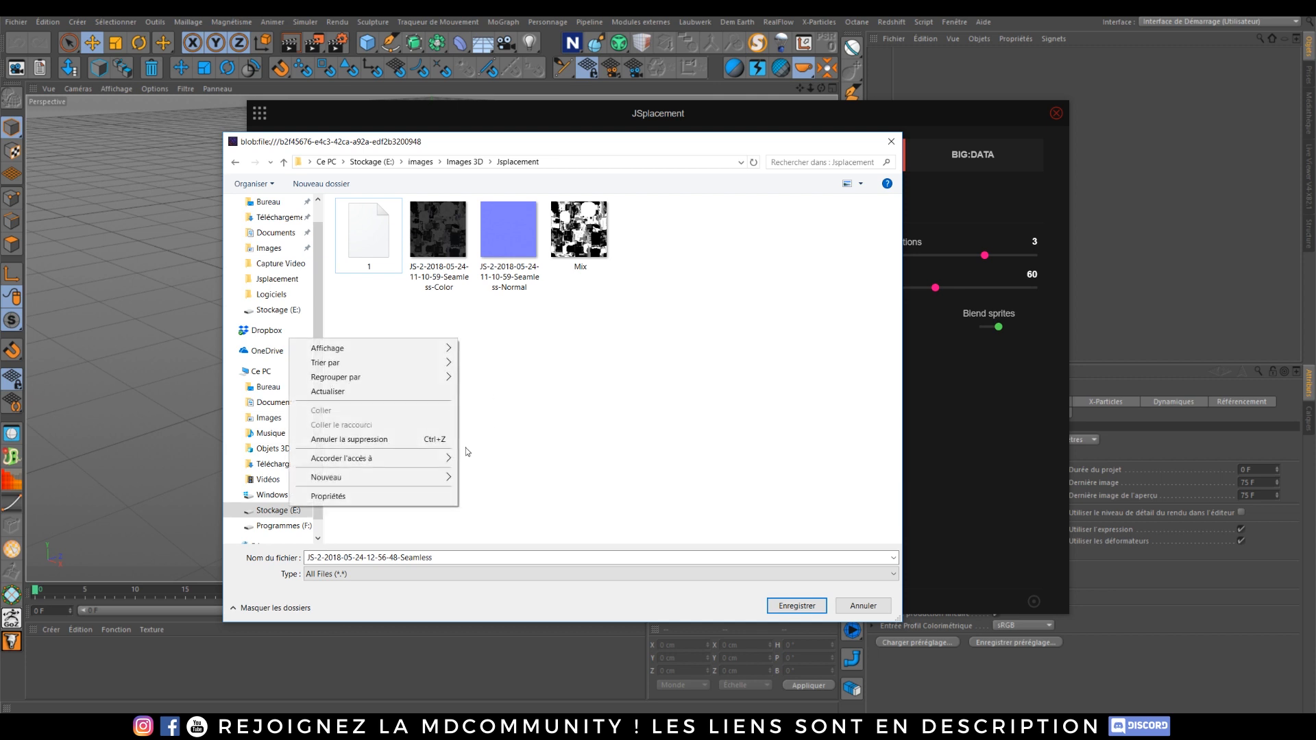
{"action": "left_click", "coordinate": [468, 479]}
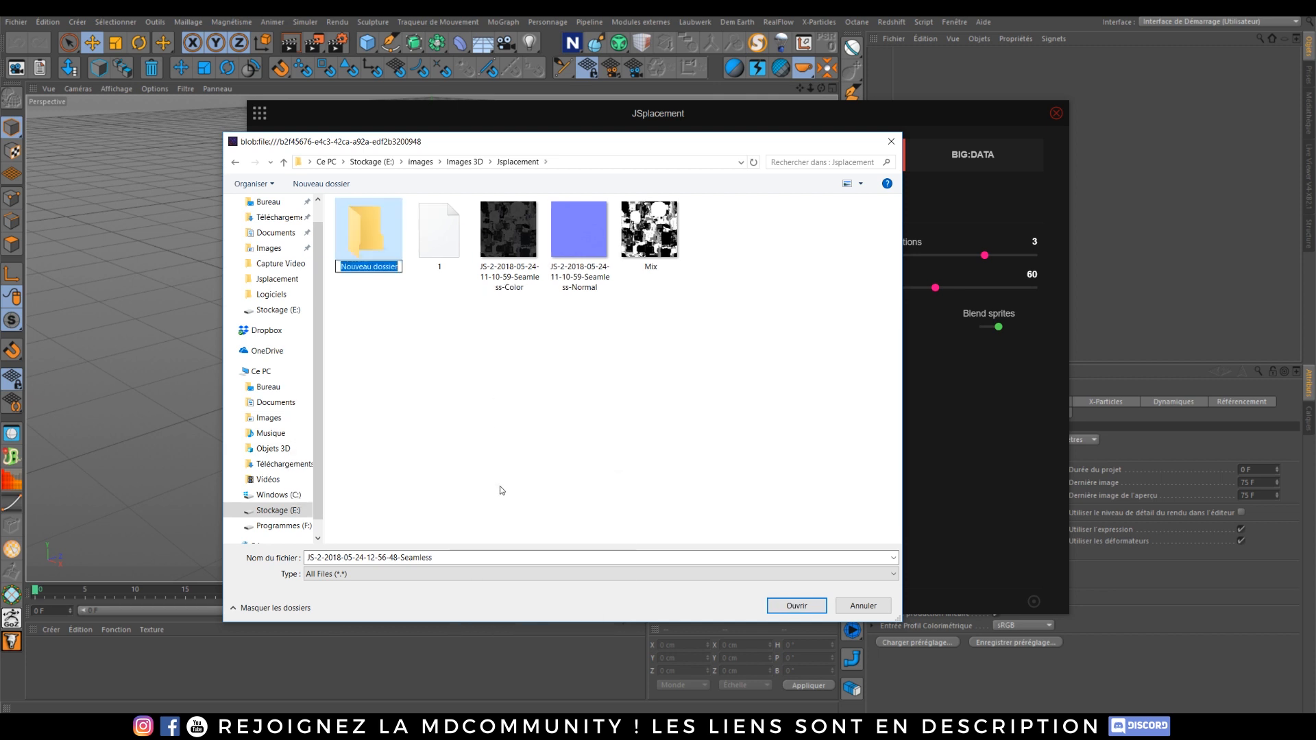
{"action": "type", "text": "tuto"}
{"action": "left_click", "coordinate": [506, 493]}
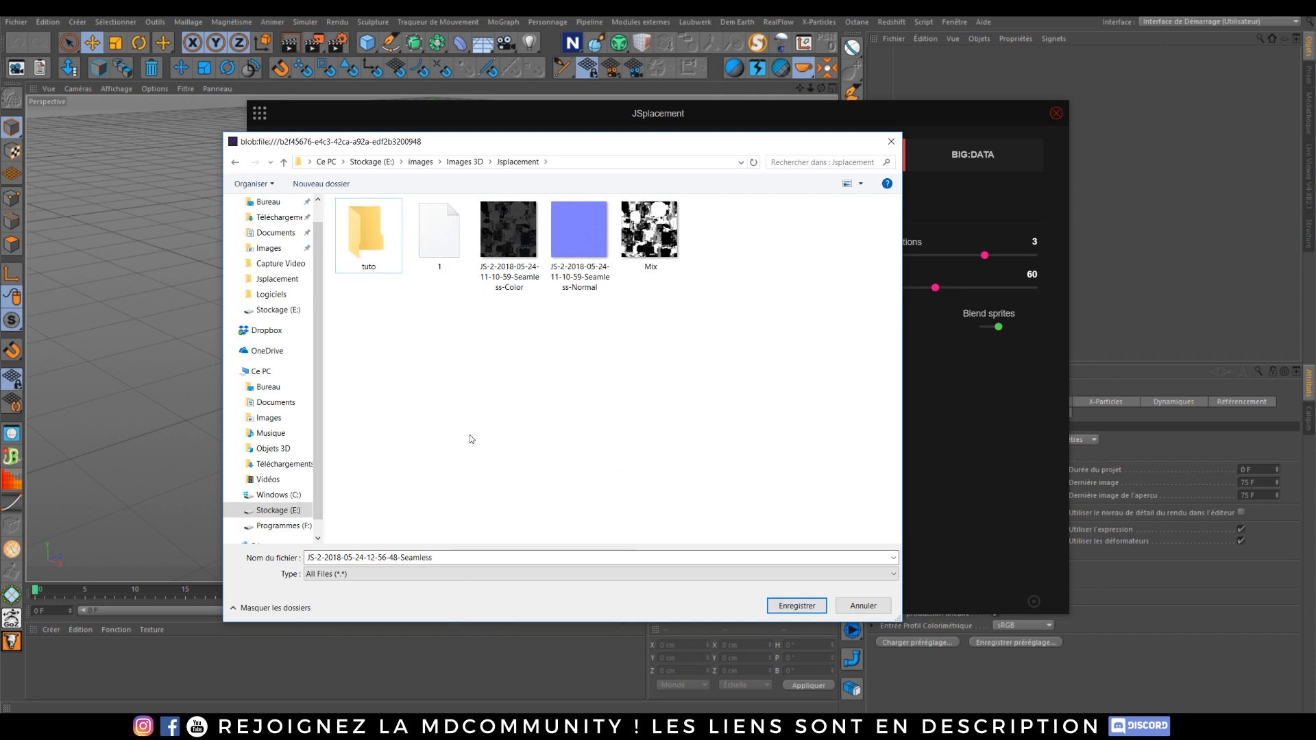
Step: Open the tuto folder and save the height map there
{"action": "double_click", "coordinate": [376, 243]}
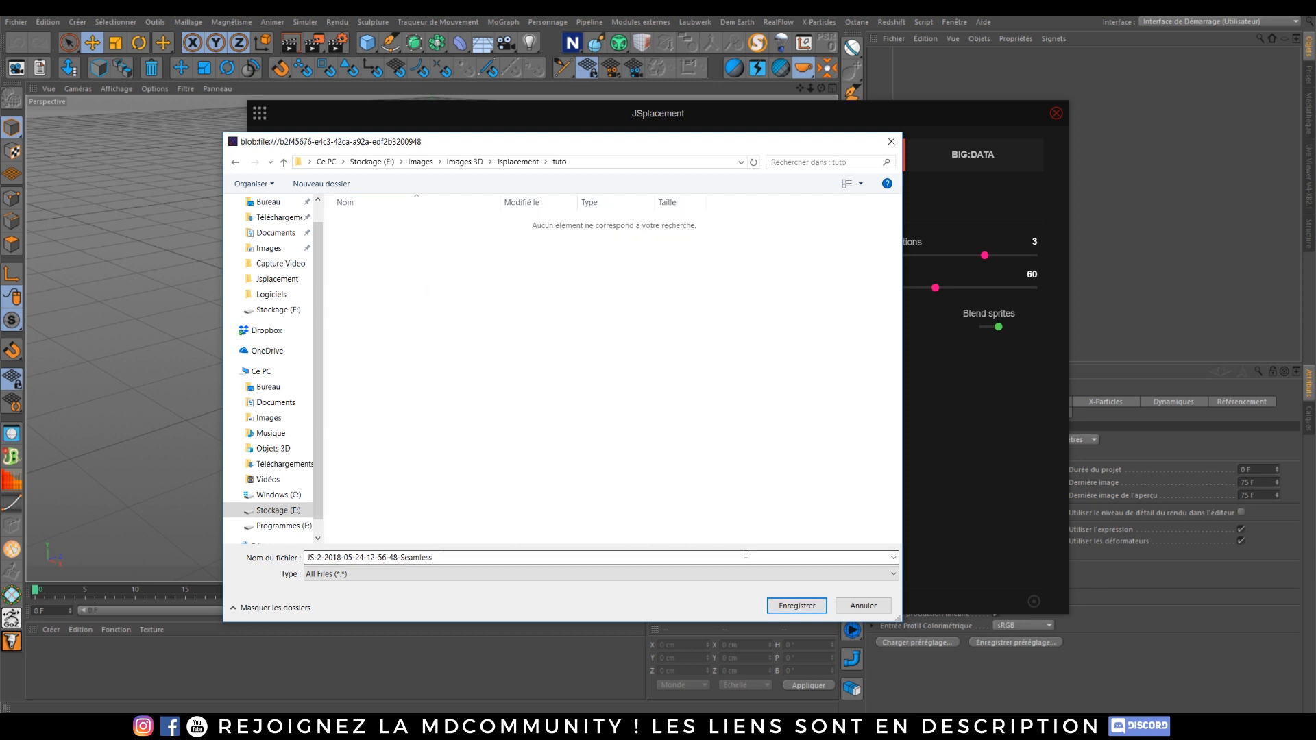
{"action": "left_click", "coordinate": [807, 608]}
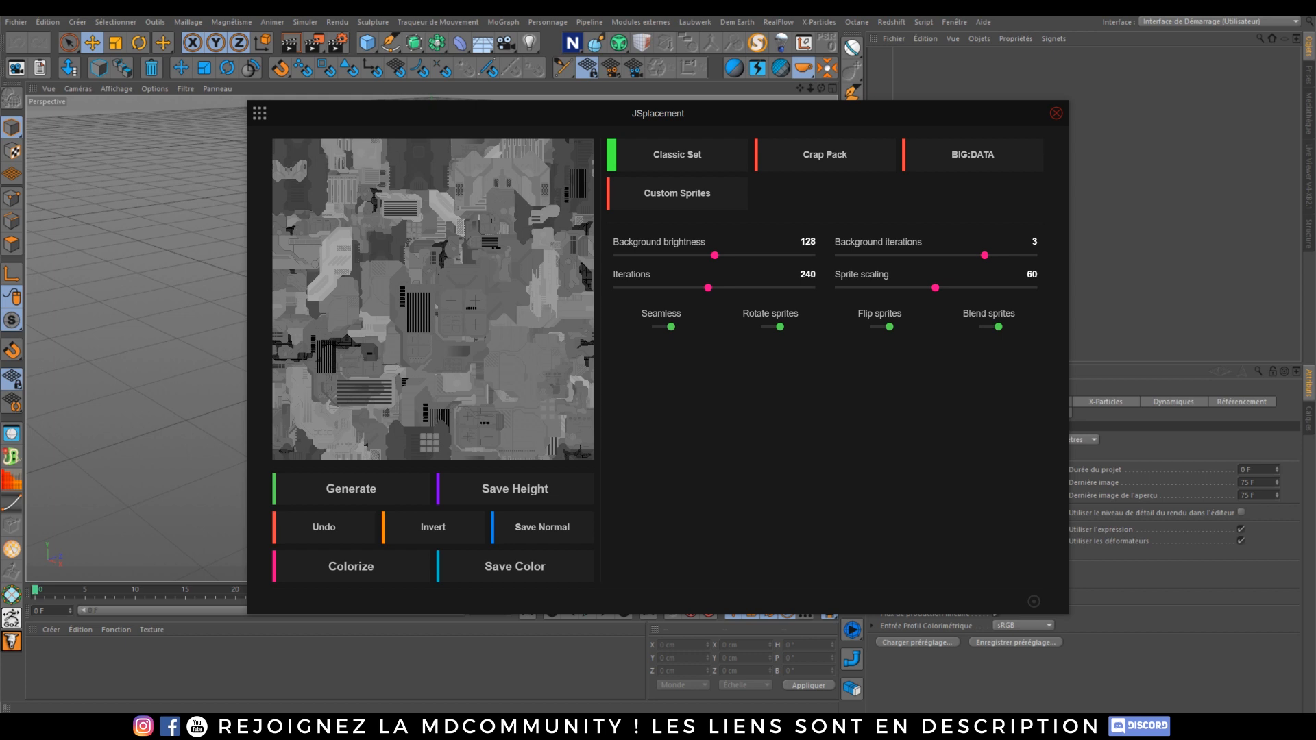
Step: Save the normal map of the current pattern into the tuto folder
{"action": "left_click_drag", "start_coordinate": [952, 187], "coordinate": [769, 147]}
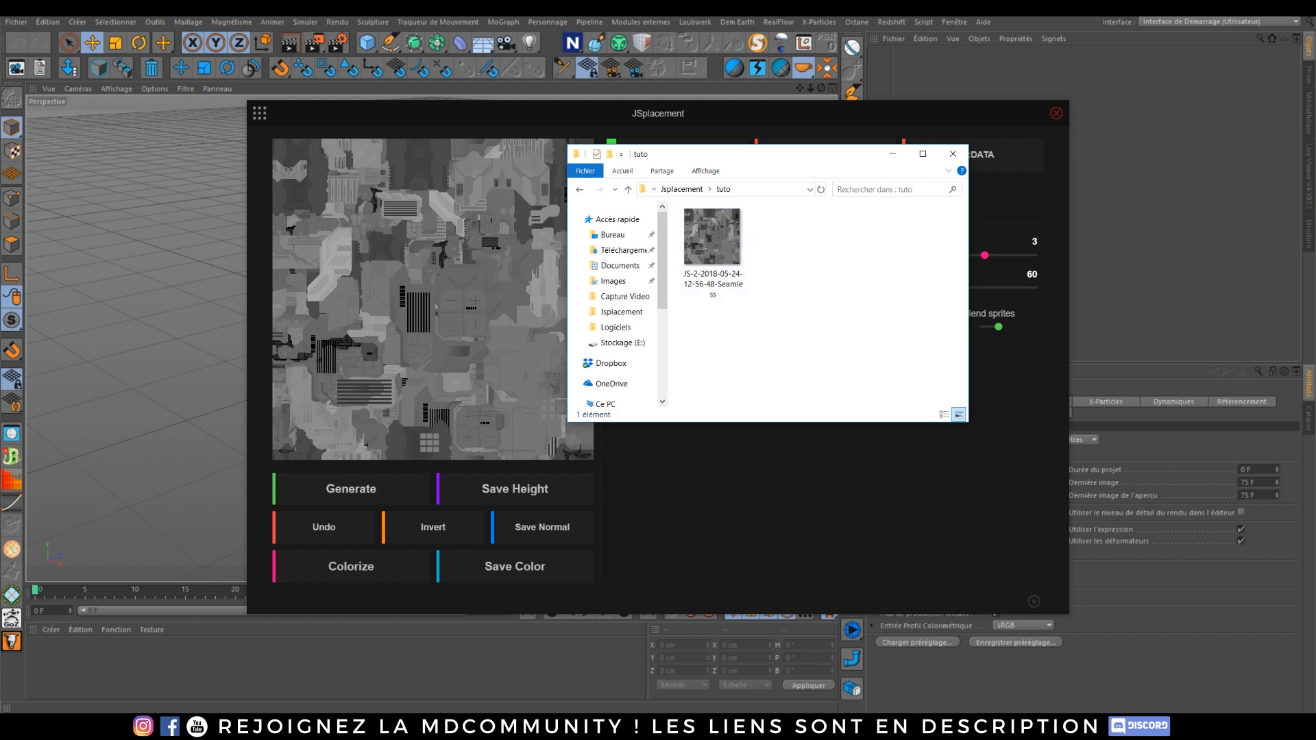
{"action": "left_click_drag", "start_coordinate": [779, 178], "coordinate": [941, 232]}
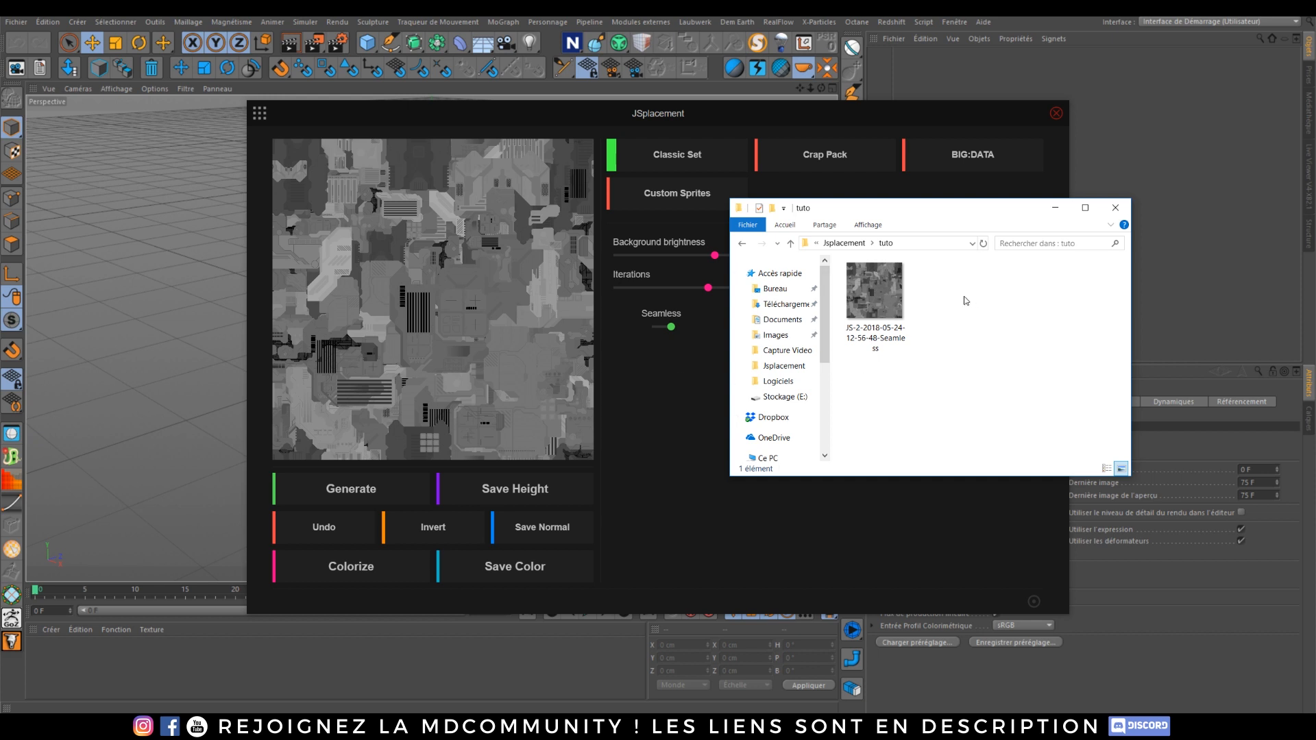
{"action": "left_click", "coordinate": [545, 534]}
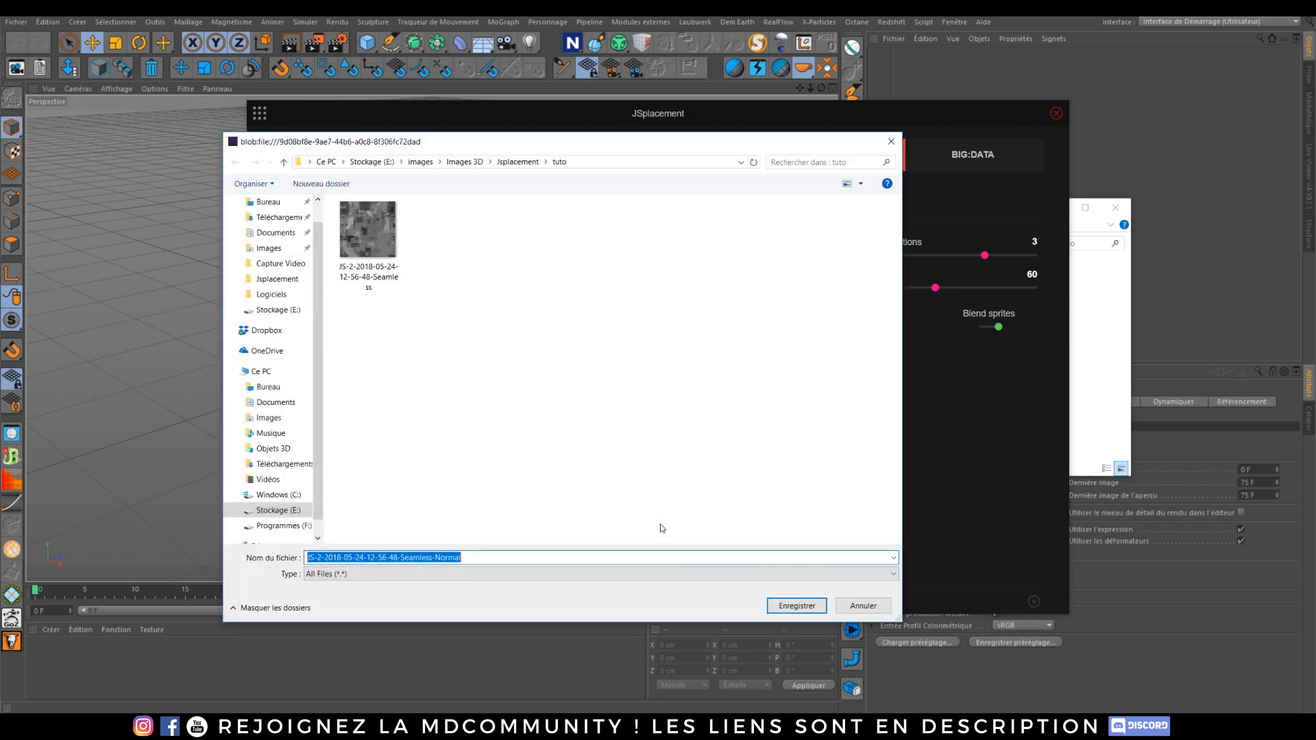
{"action": "left_click", "coordinate": [796, 606]}
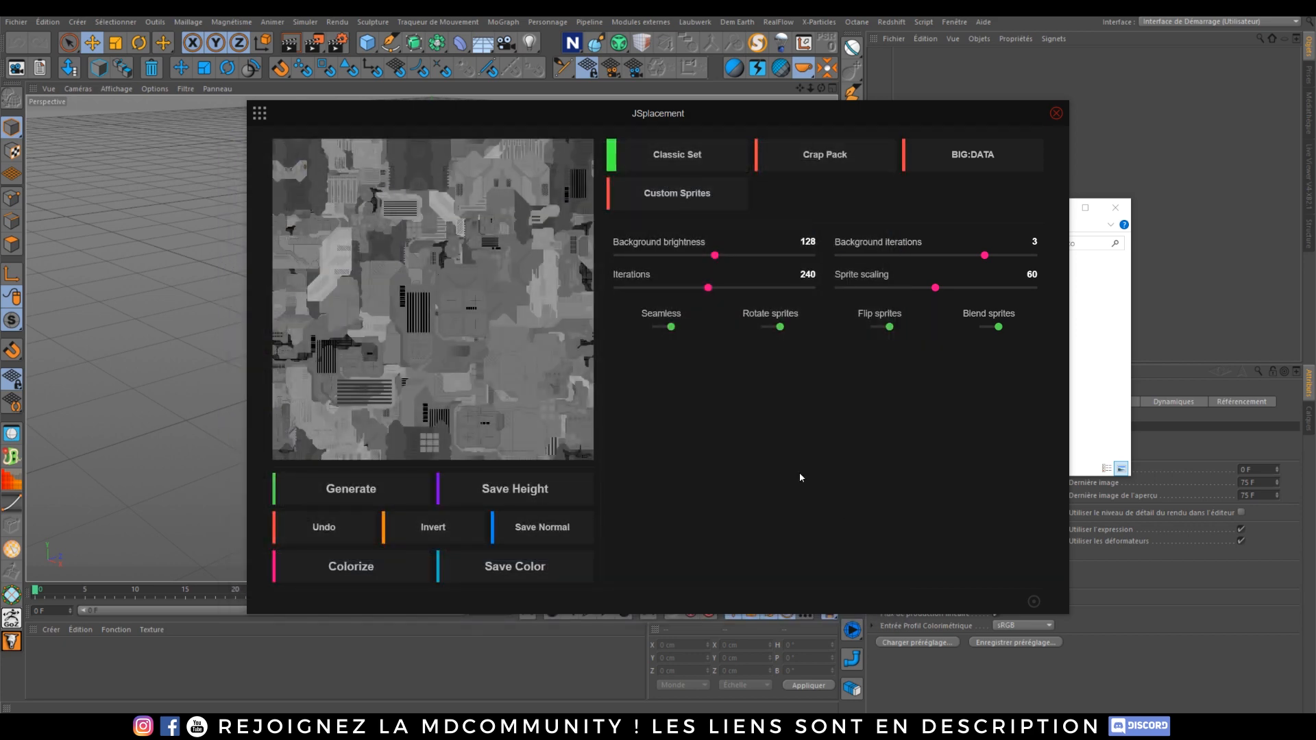
Step: Colorize the height map with the third gradient preset and close the preset strip
{"action": "left_click", "coordinate": [513, 567]}
{"action": "mouse_move", "coordinate": [110, 727]}
{"action": "left_click", "coordinate": [117, 685]}
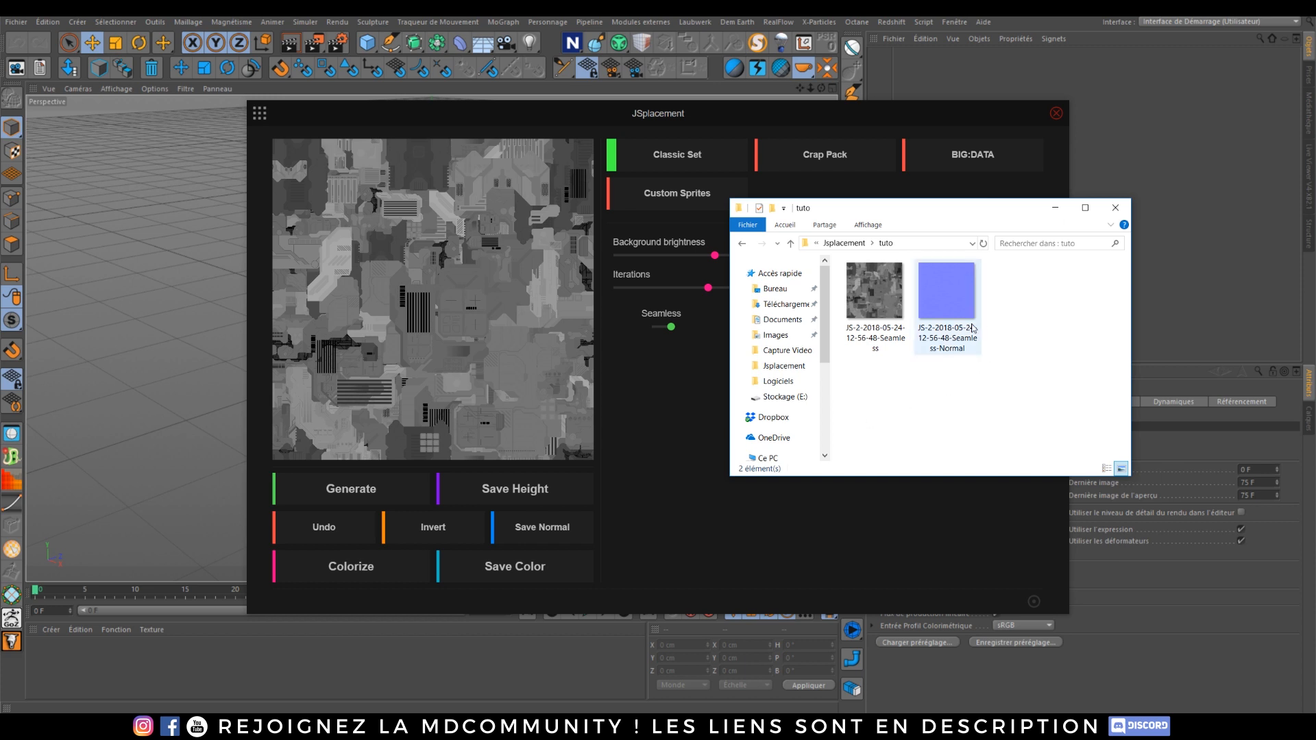
{"action": "left_click", "coordinate": [351, 566]}
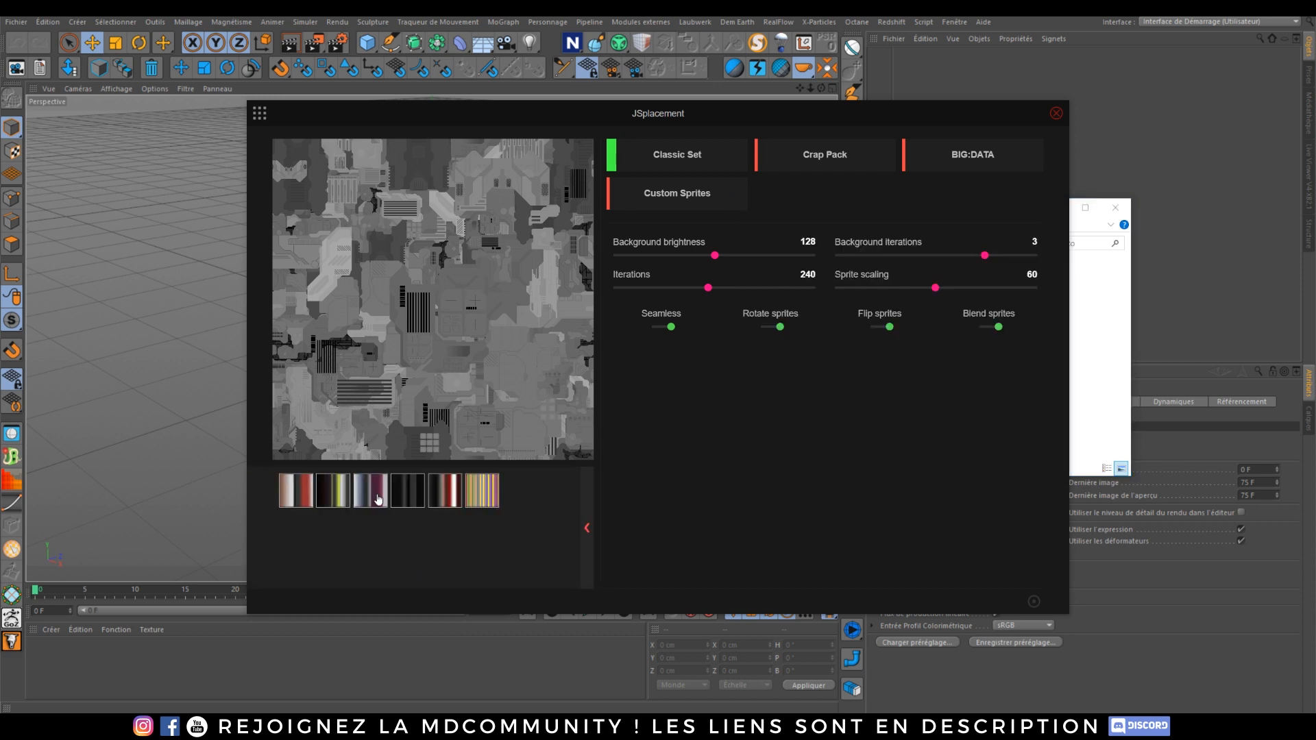
{"action": "left_click", "coordinate": [414, 503]}
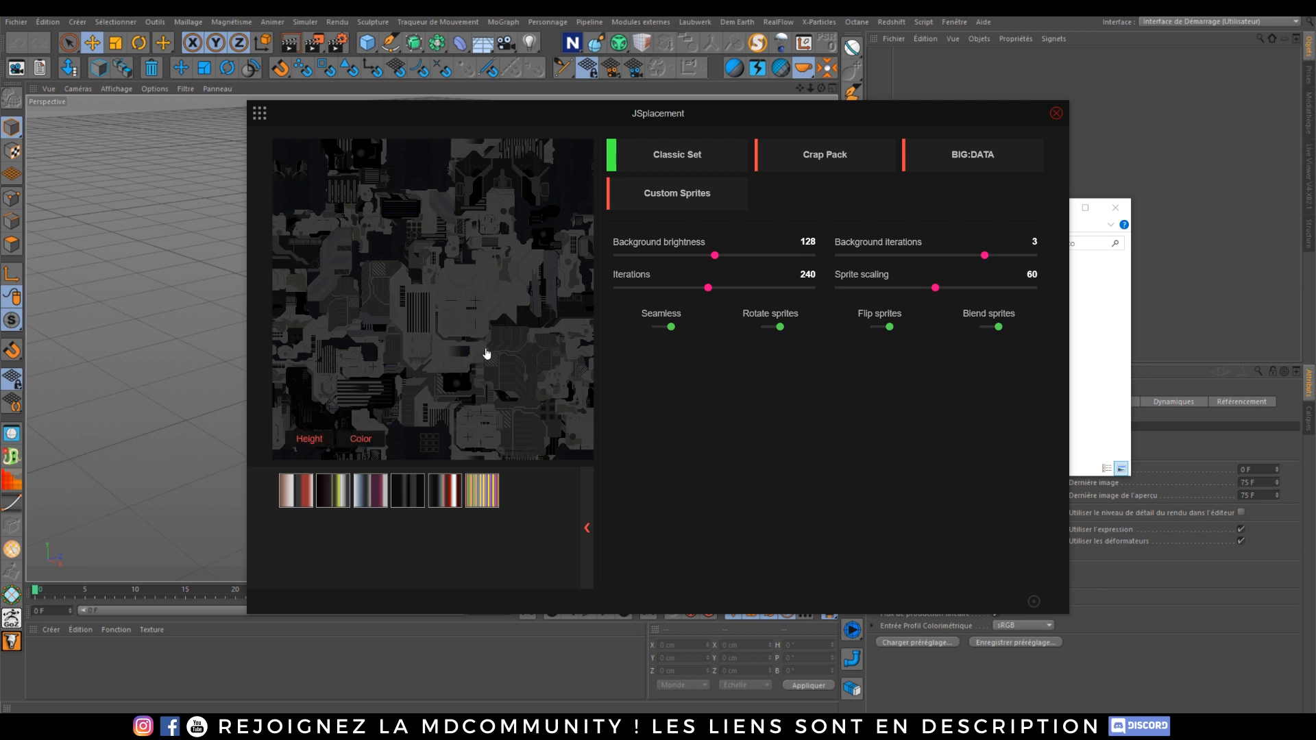
{"action": "left_click", "coordinate": [588, 527]}
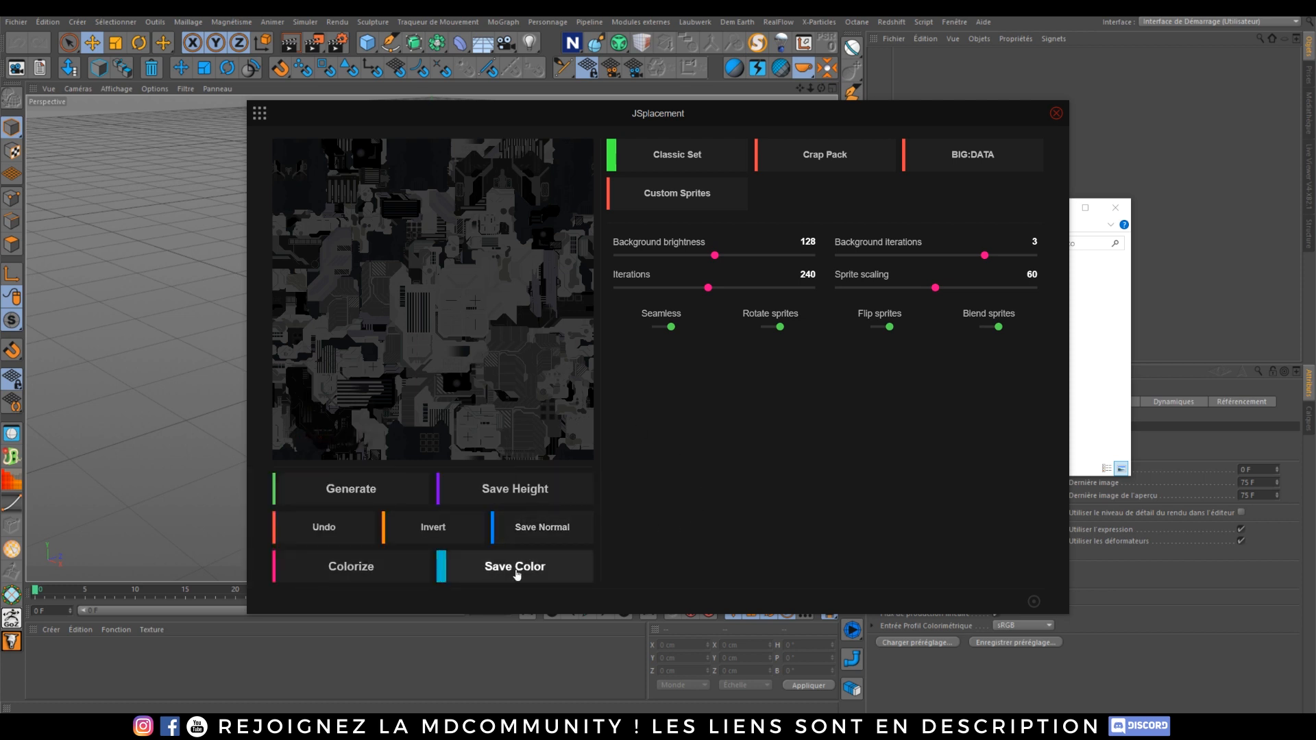
Step: Save the colorized map into the tuto folder
{"action": "left_click", "coordinate": [517, 569]}
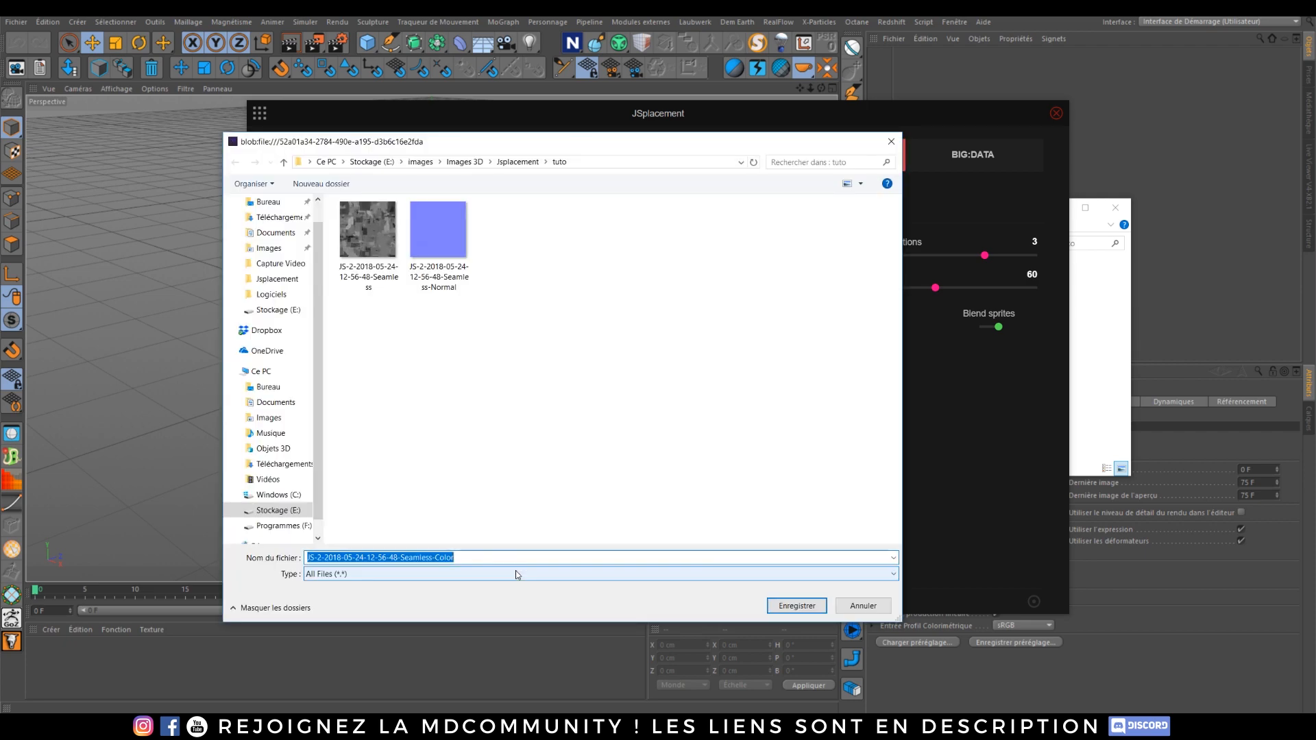
{"action": "left_click", "coordinate": [798, 606]}
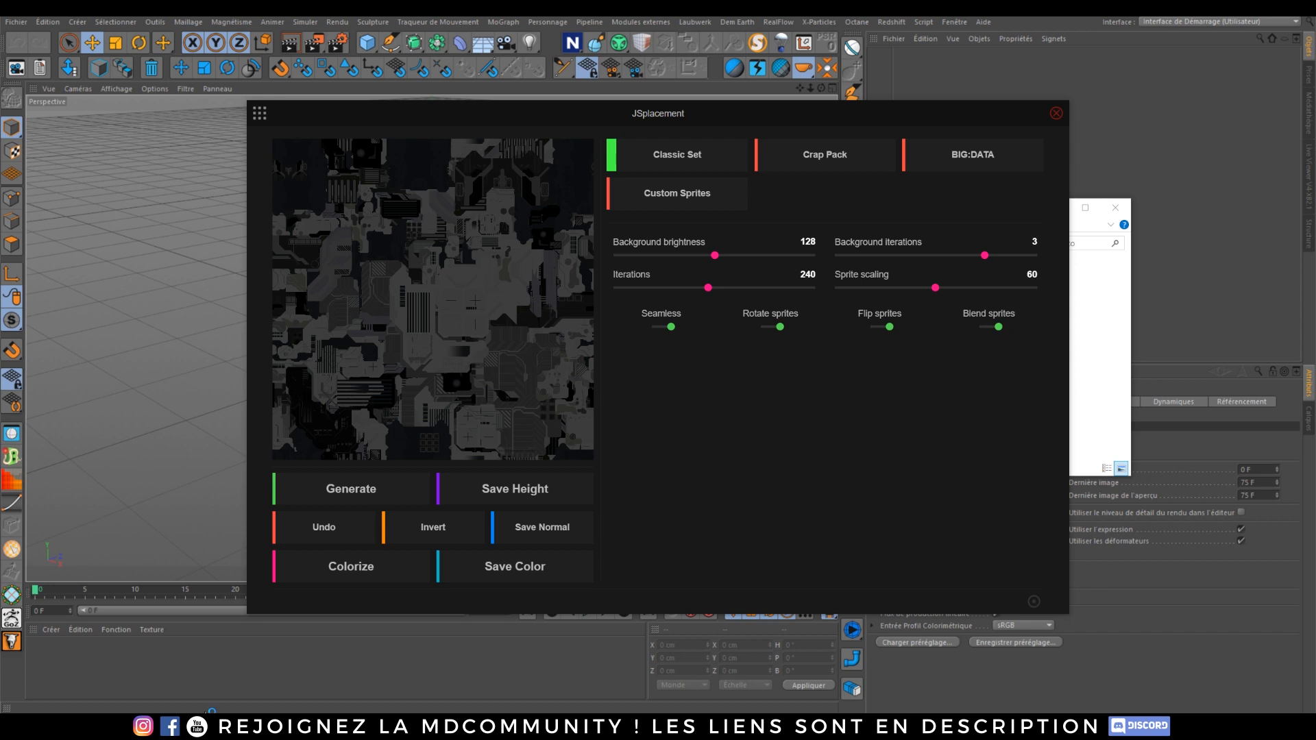
Step: Launch After Effects and browse back into the tuto folder in the file explorer
{"action": "left_click", "coordinate": [146, 724]}
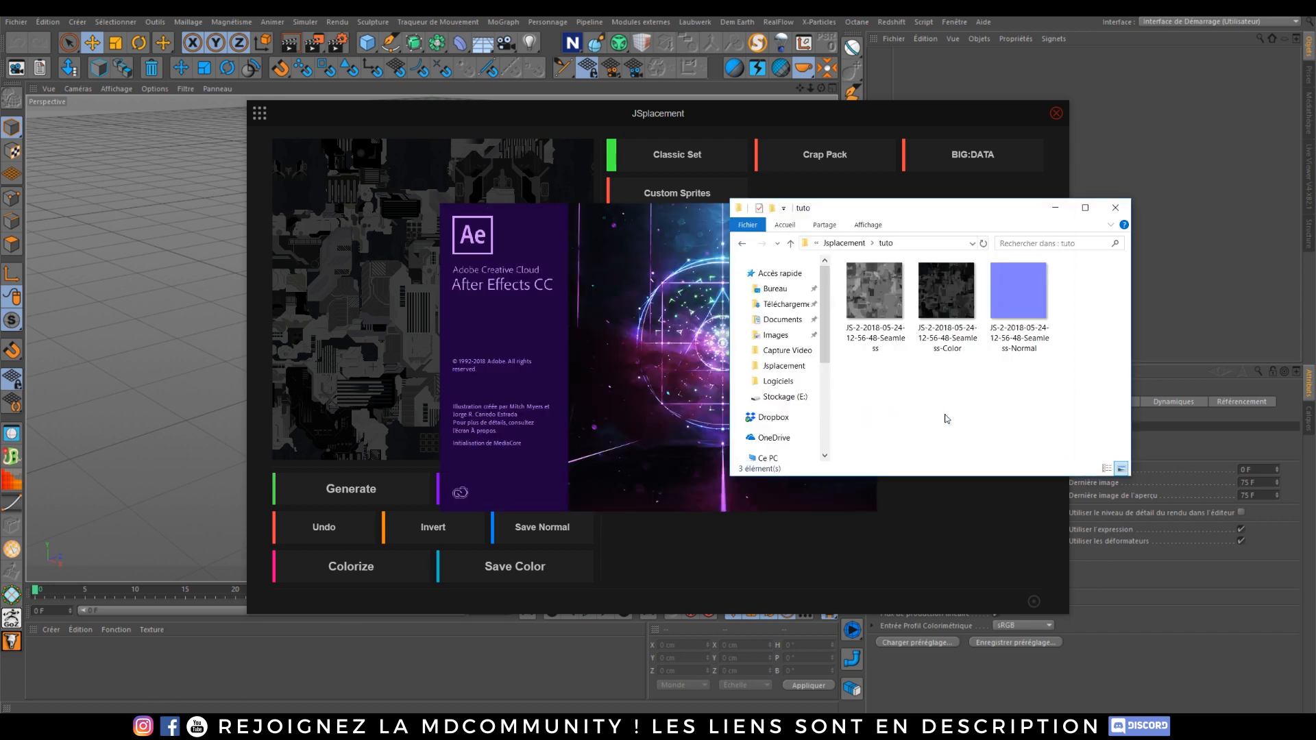
{"action": "left_click", "coordinate": [945, 519]}
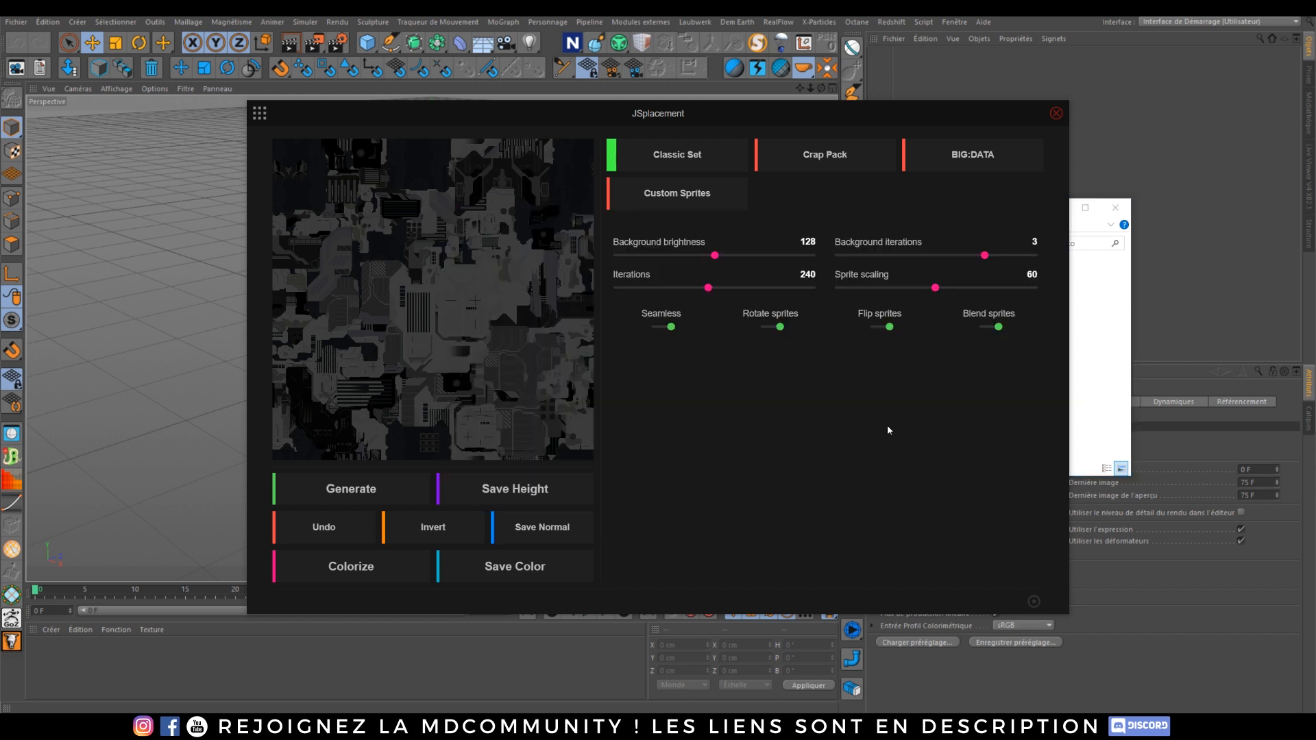
{"action": "key", "text": "alt+Tab"}
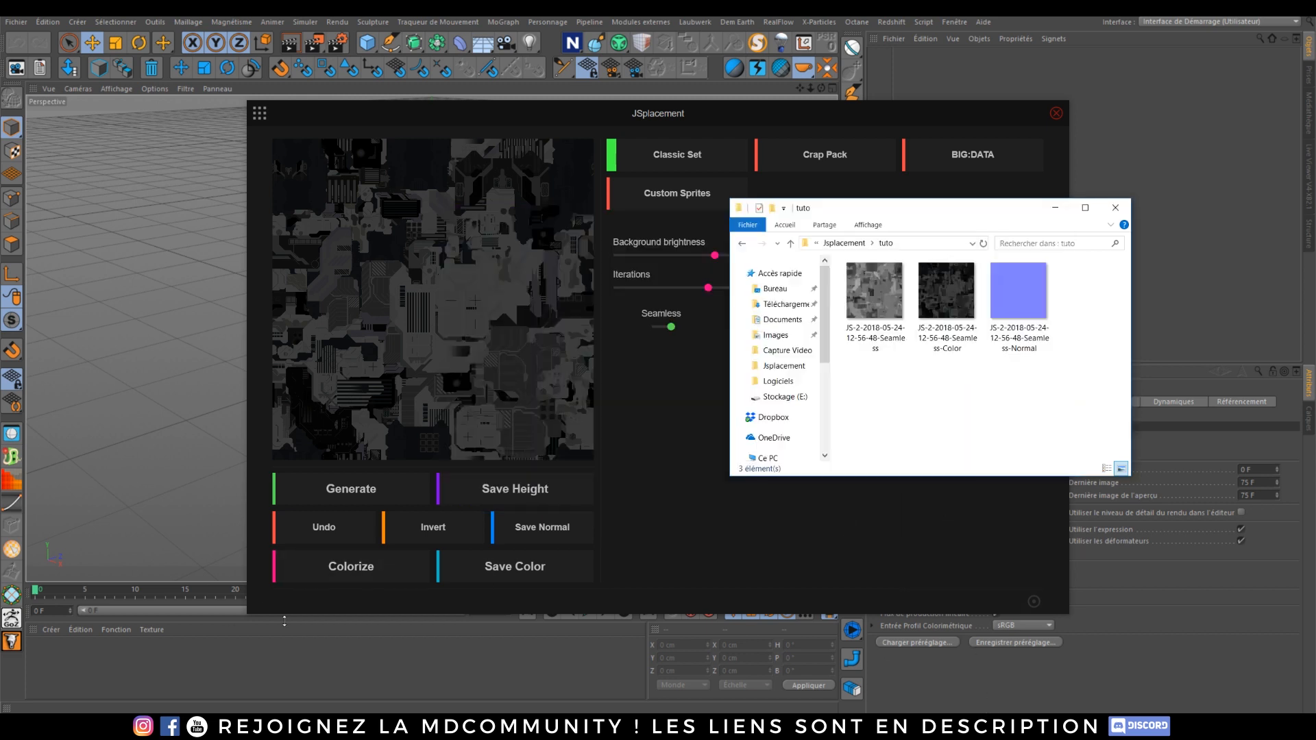
{"action": "left_click", "coordinate": [857, 245]}
{"action": "left_click", "coordinate": [944, 301]}
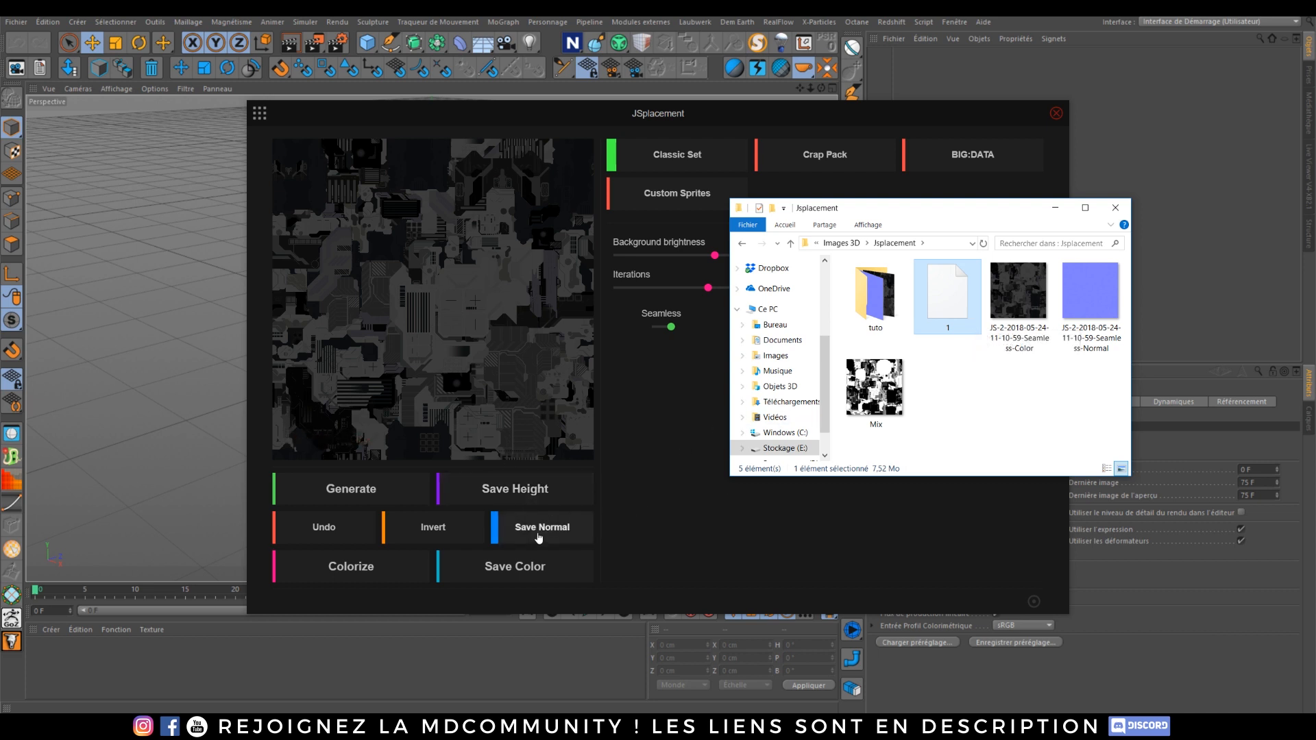
{"action": "double_click", "coordinate": [873, 302]}
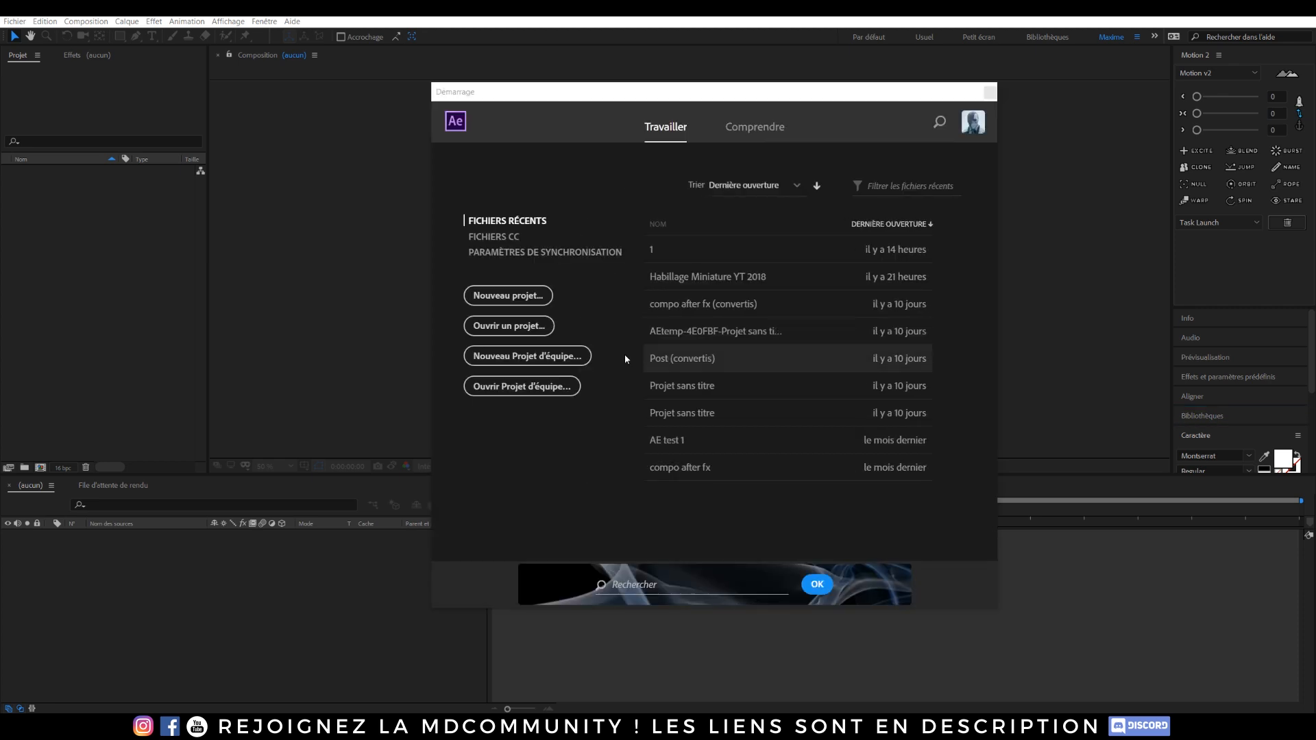
Step: Close the After Effects start screen and import the seamless height map into the project
{"action": "left_click", "coordinate": [994, 96]}
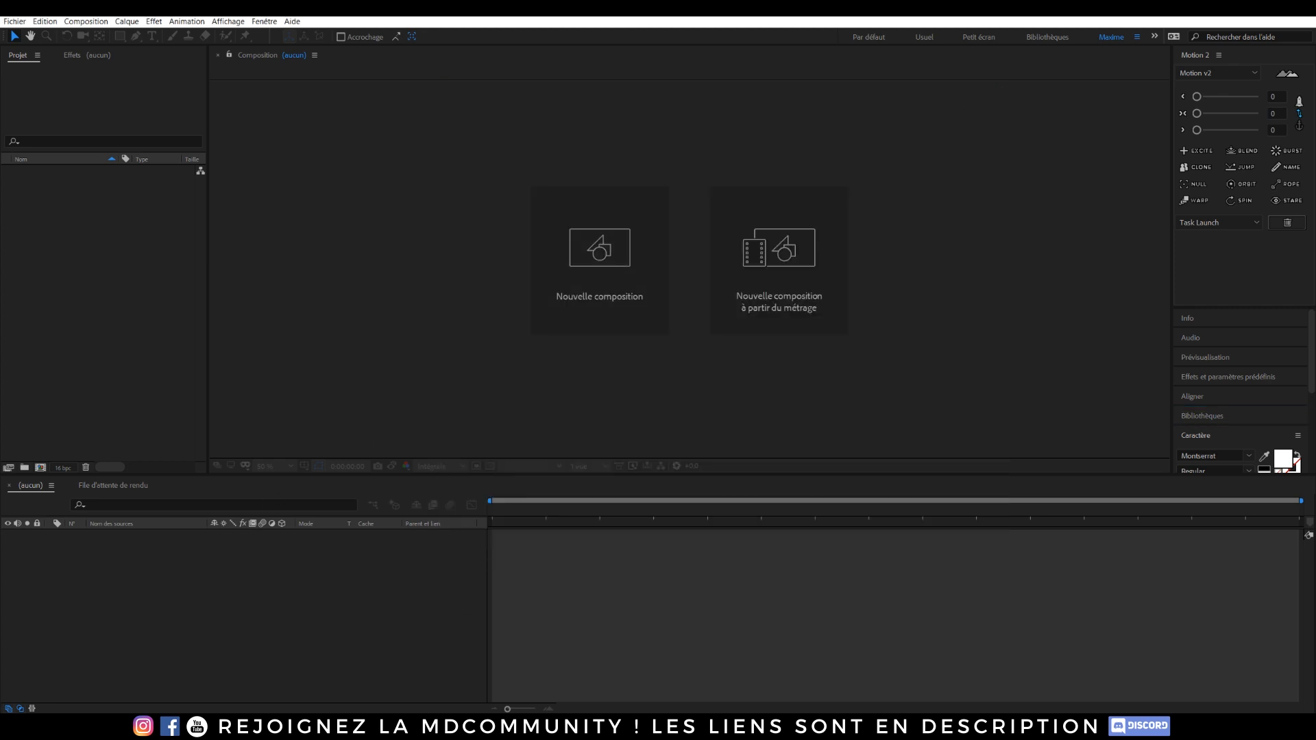
{"action": "left_click", "coordinate": [147, 726]}
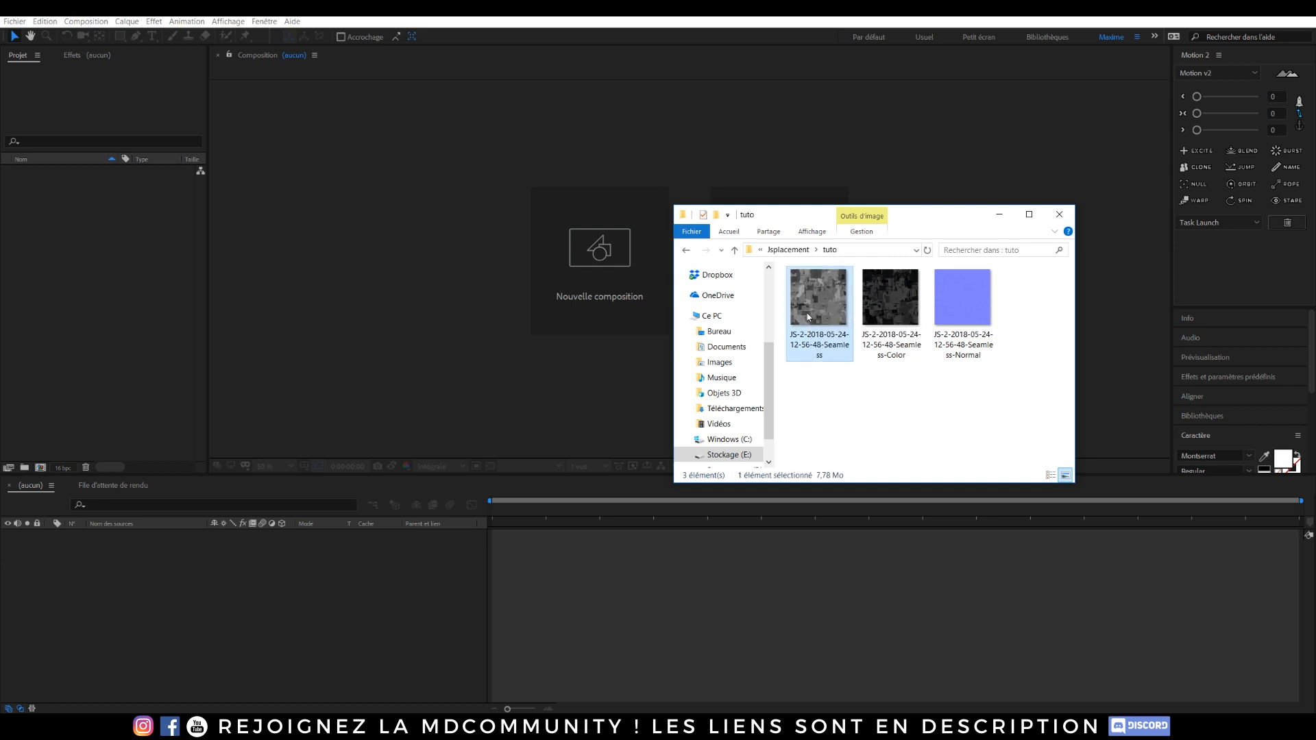
{"action": "left_click_drag", "start_coordinate": [802, 310], "coordinate": [73, 219]}
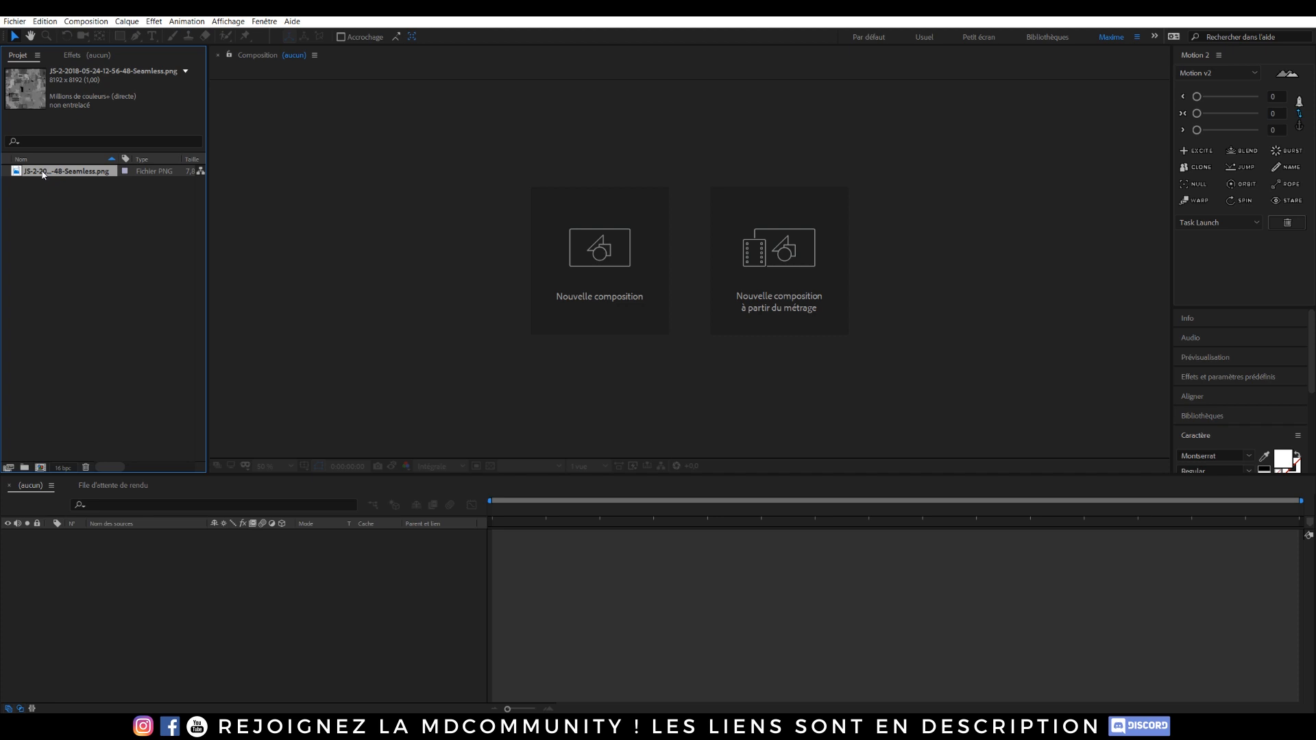
Step: Create a composition from the height map footage and fit it in the viewer
{"action": "left_click_drag", "start_coordinate": [42, 174], "coordinate": [652, 378]}
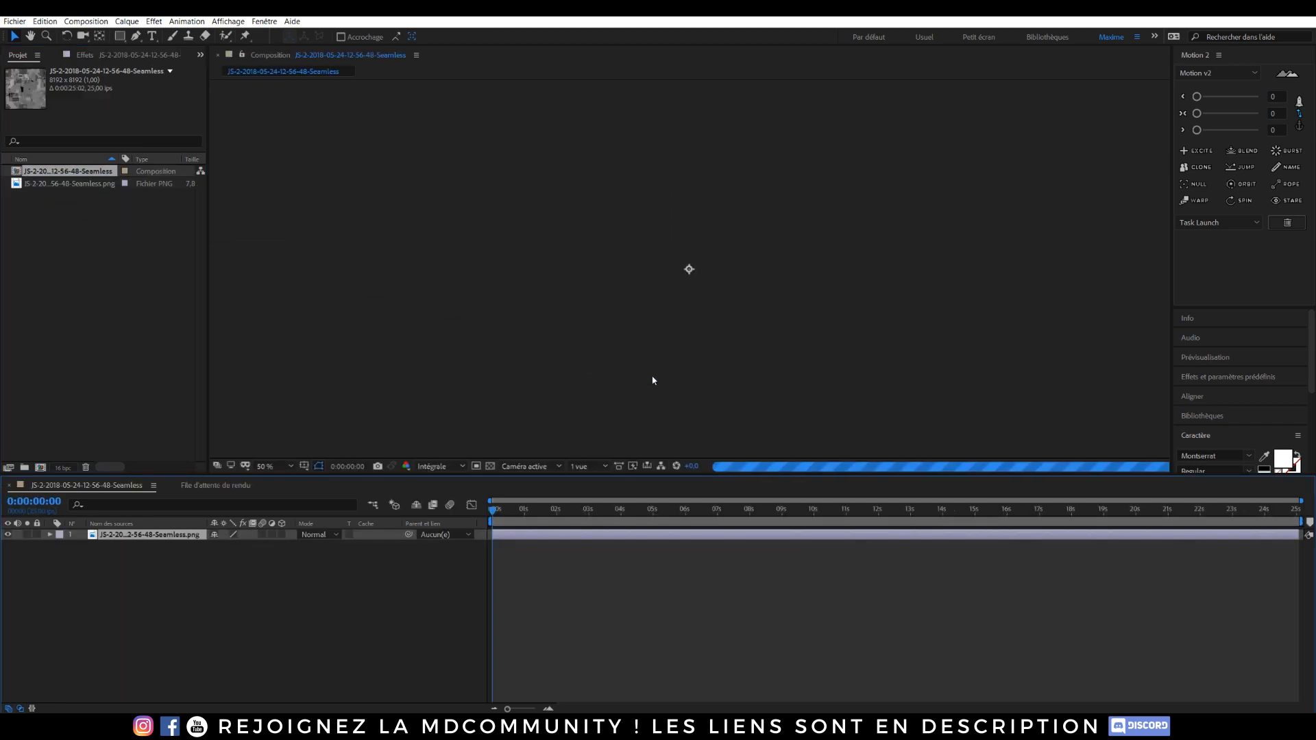
{"action": "scroll", "coordinate": [706, 281], "scroll_direction": "down", "scroll_amount": 2}
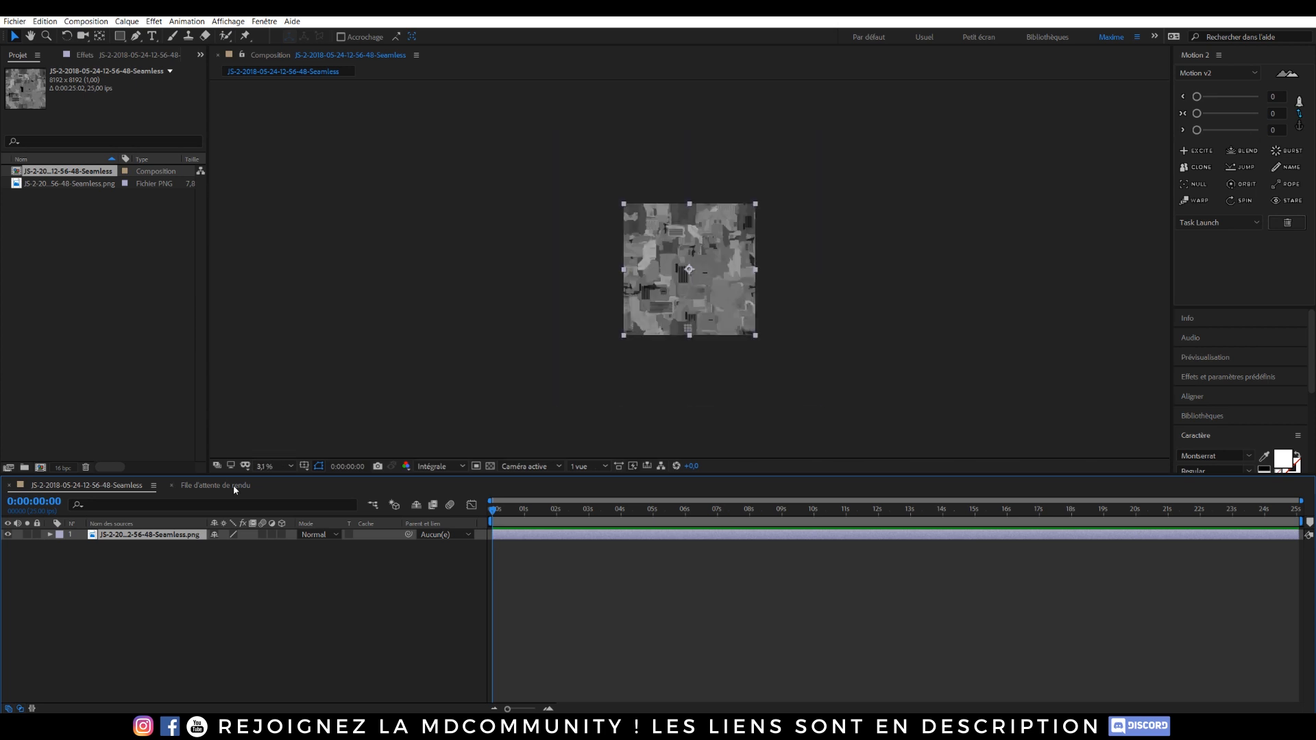
{"action": "scroll", "coordinate": [525, 426], "scroll_direction": "up", "scroll_amount": 1}
{"action": "left_click", "coordinate": [195, 556]}
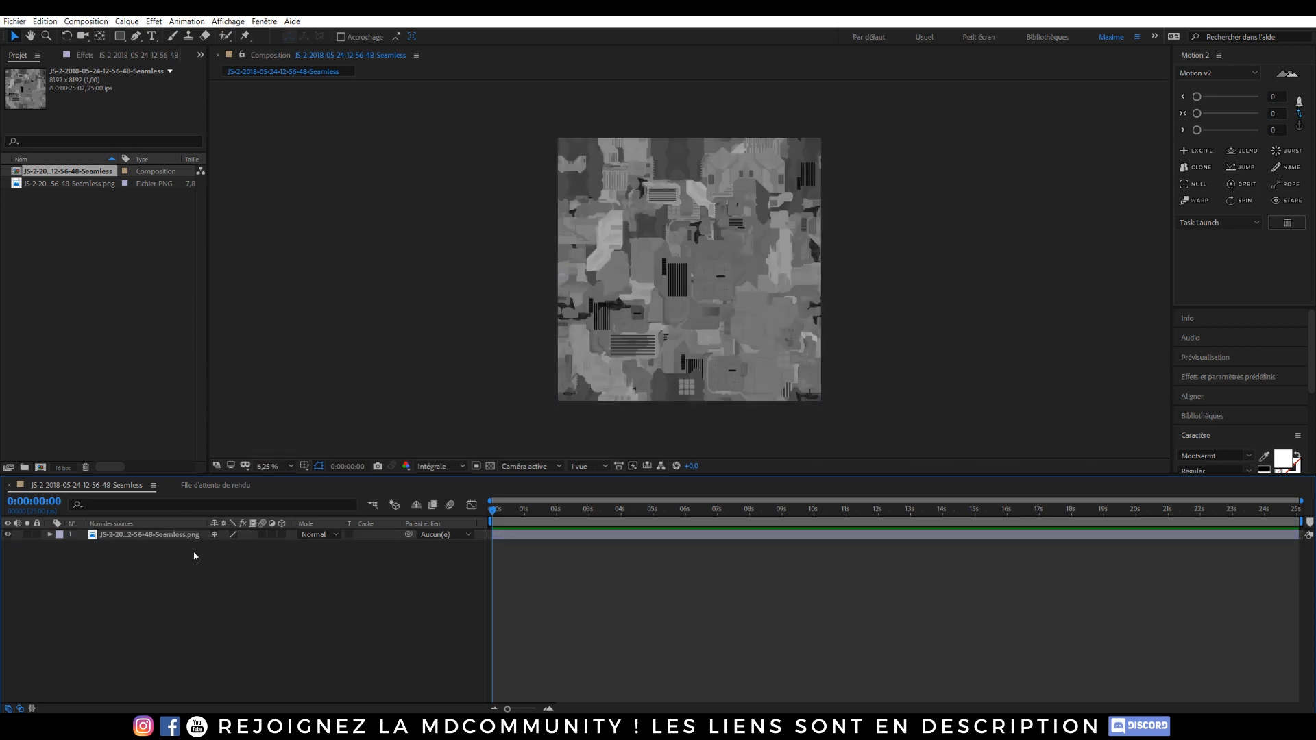
Step: Add an adjustment layer above the height map in the composition
{"action": "key", "text": "ctrl+alt+y"}
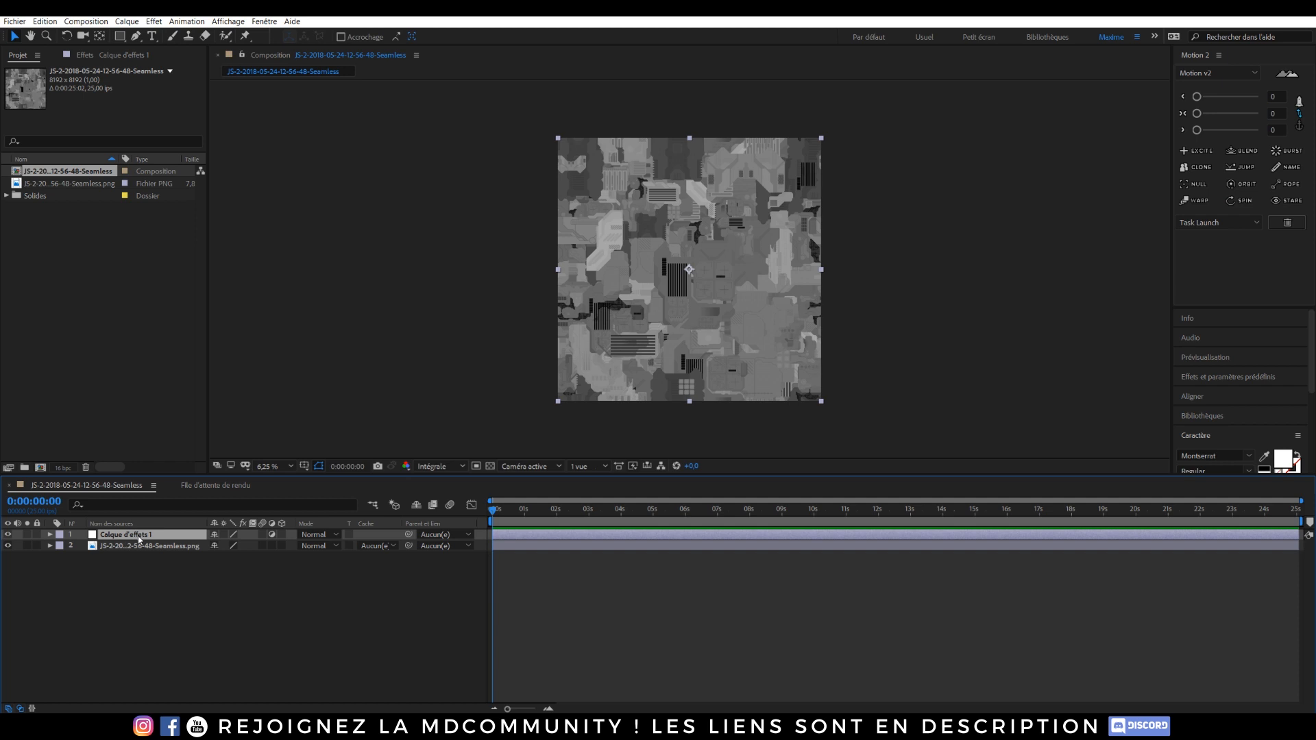
{"action": "key", "text": "ctrl+space"}
{"action": "left_click", "coordinate": [54, 521]}
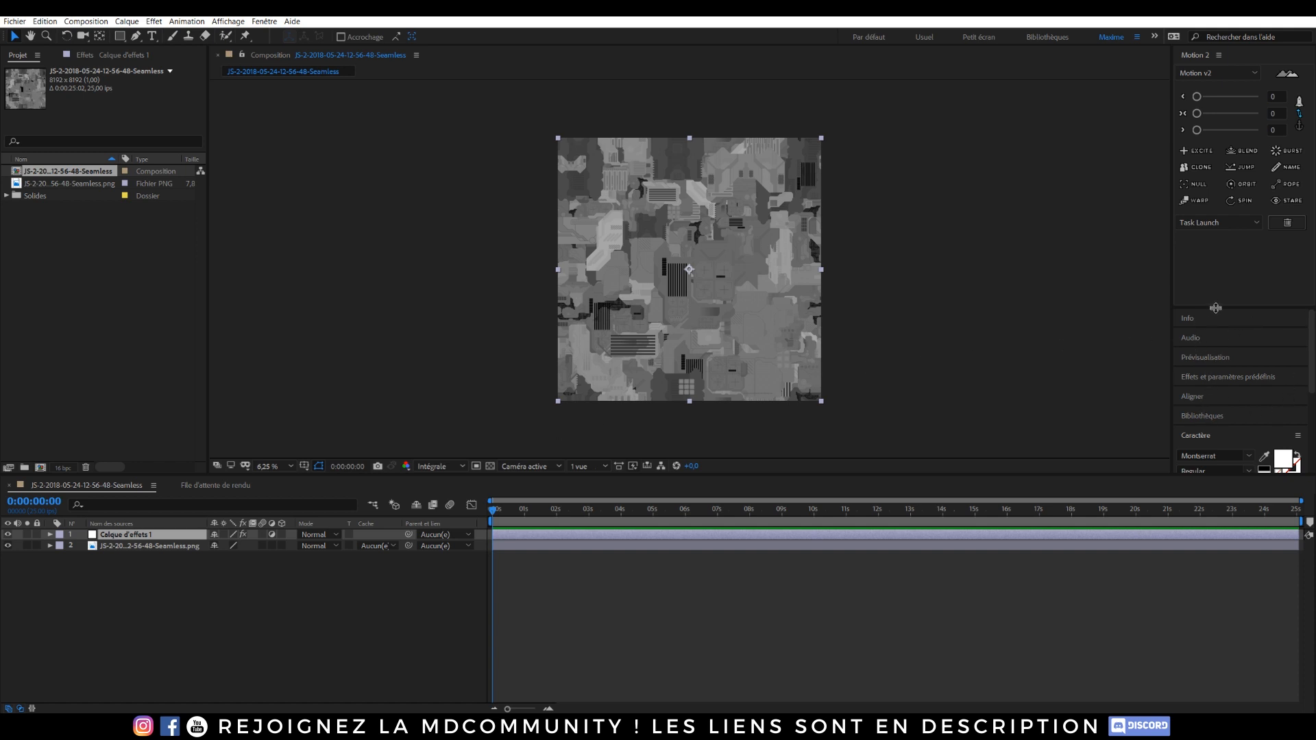
{"action": "scroll", "coordinate": [1206, 313], "scroll_direction": "down", "scroll_amount": 4}
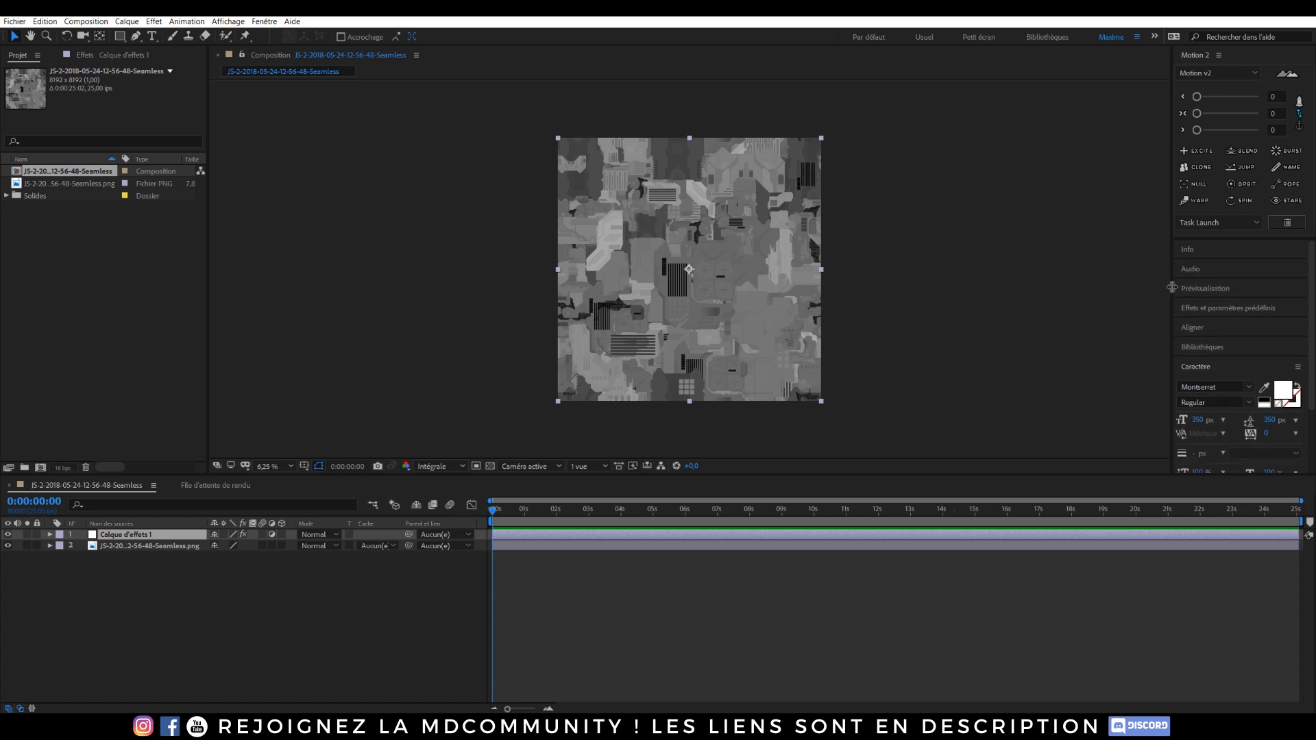
Step: Search the effects for Courbes and apply the Curves effect to the adjustment layer
{"action": "left_click", "coordinate": [1243, 310]}
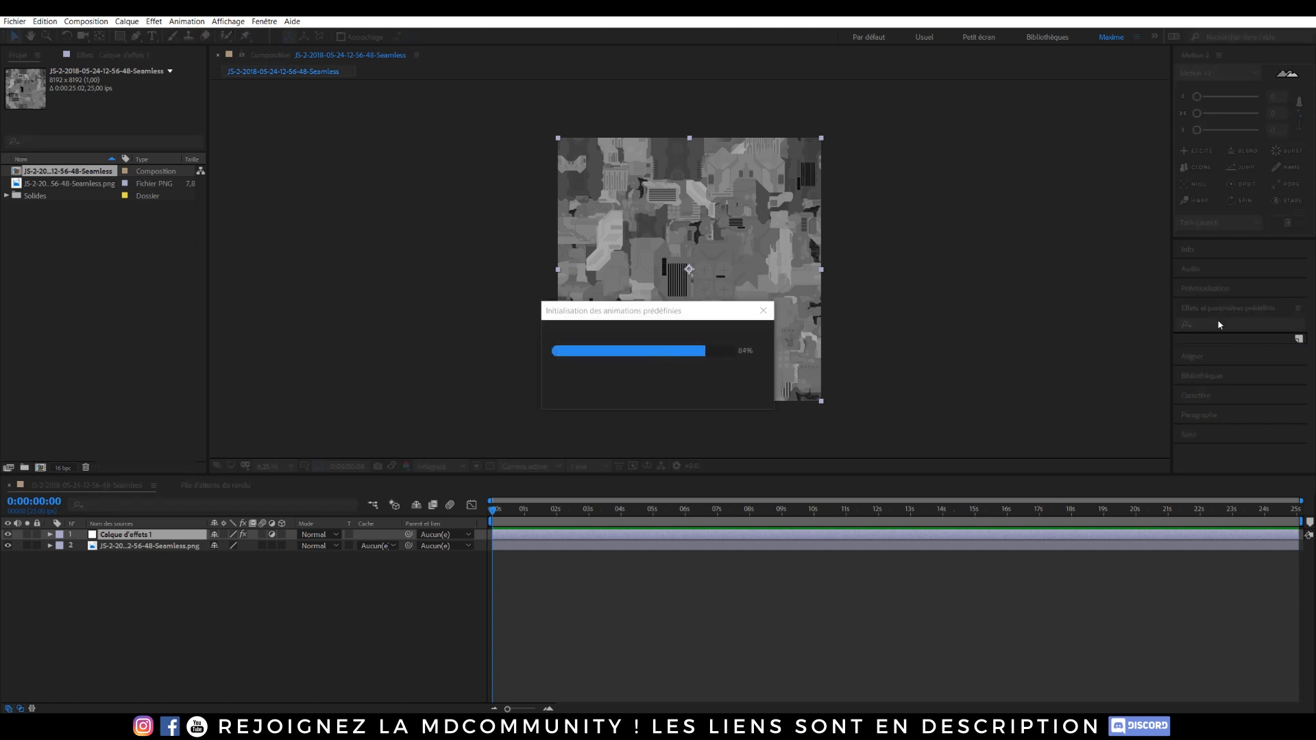
{"action": "left_click", "coordinate": [1221, 325]}
{"action": "type", "text": "courb"}
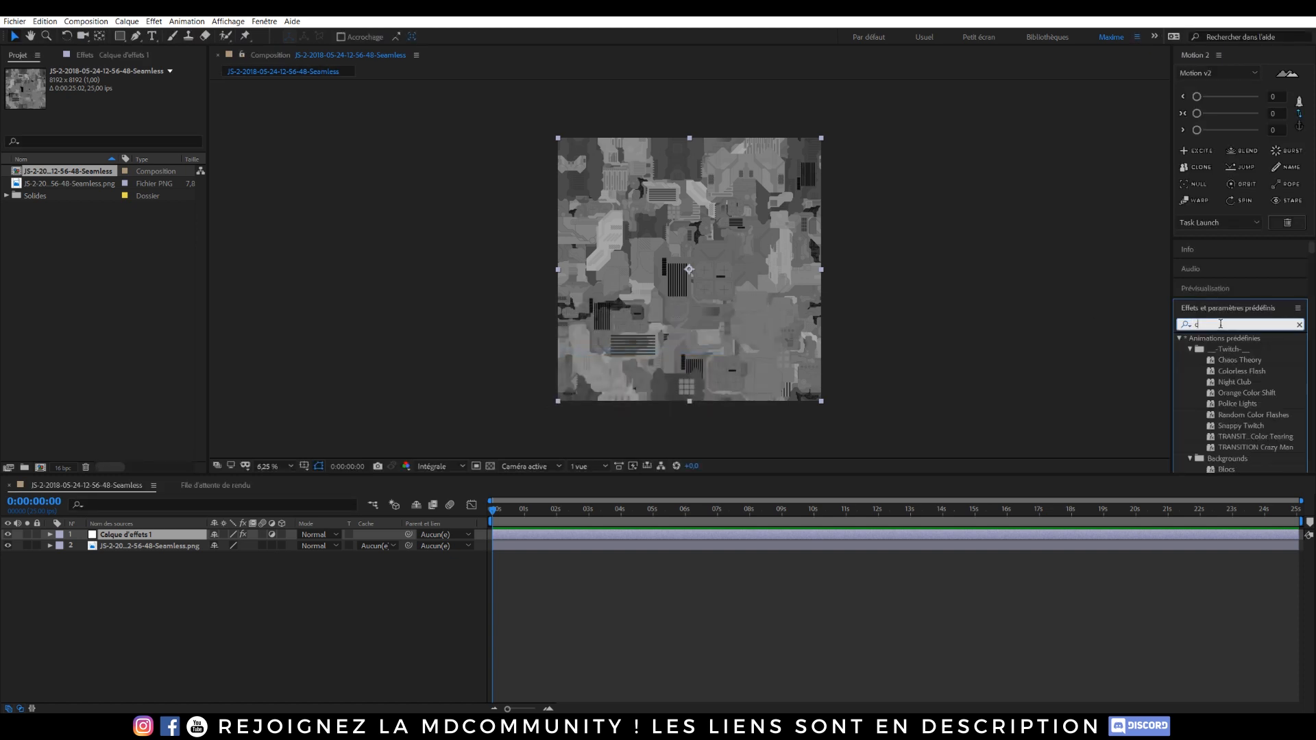
{"action": "key", "text": "BackSpace"}
{"action": "key", "text": "BackSpace"}
{"action": "key", "text": "BackSpace"}
{"action": "key", "text": "BackSpace"}
{"action": "key", "text": "BackSpace"}
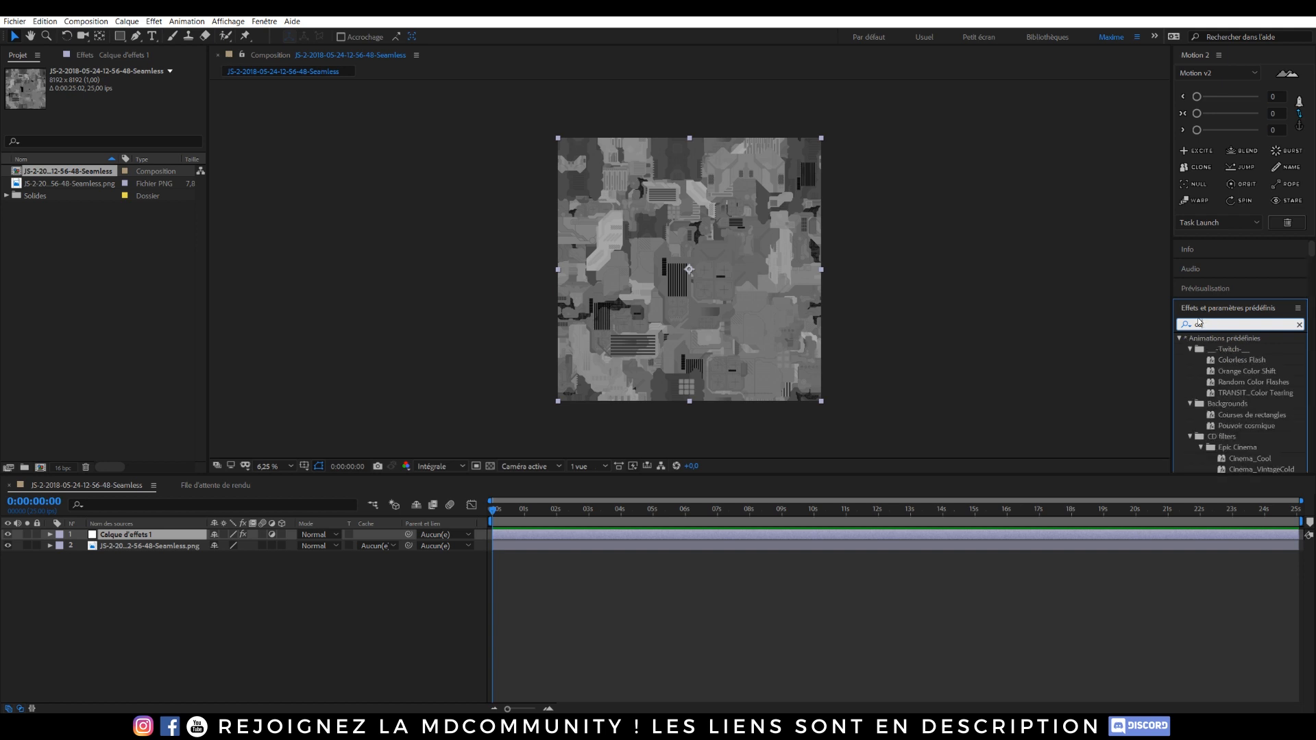
{"action": "left_click", "coordinate": [255, 581]}
{"action": "left_click", "coordinate": [138, 535]}
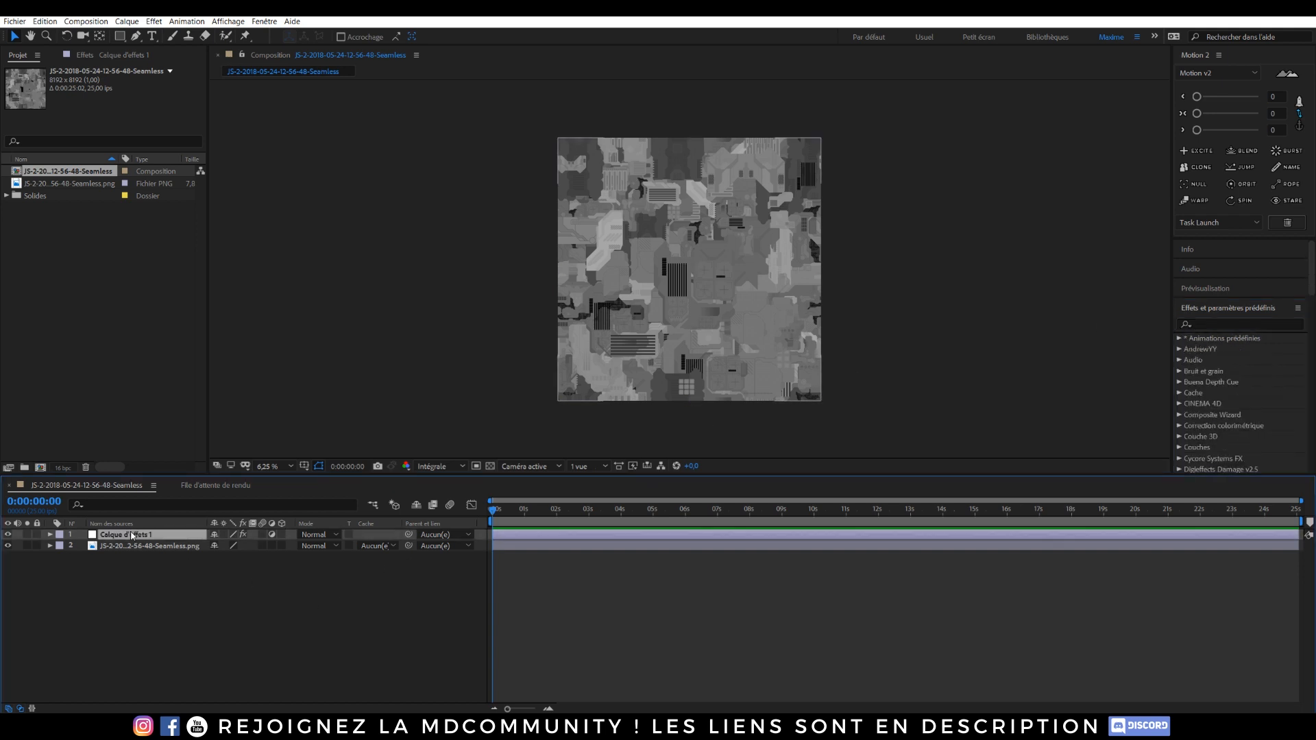
{"action": "left_click", "coordinate": [93, 57]}
Step: Steepen the Curves graph to strongly boost the height map's contrast
{"action": "left_click_drag", "start_coordinate": [78, 243], "coordinate": [94, 288]}
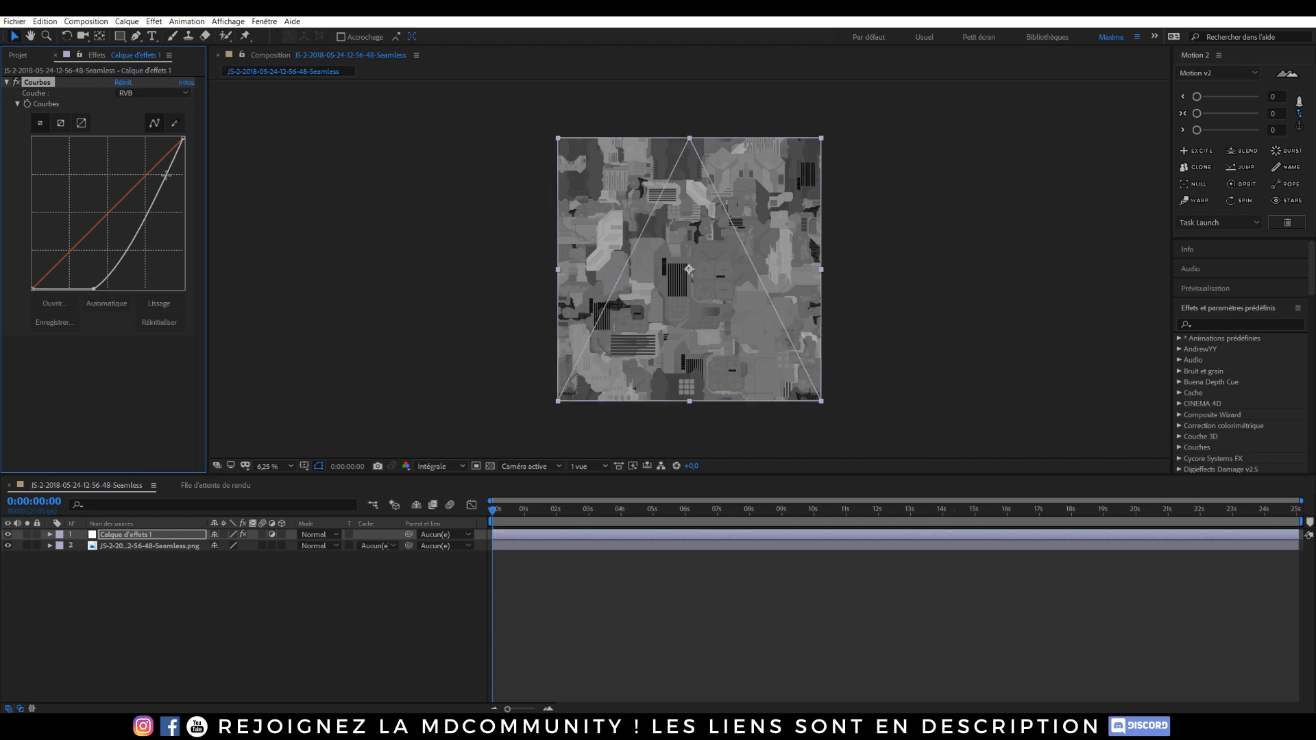
{"action": "left_click_drag", "start_coordinate": [155, 171], "coordinate": [118, 119]}
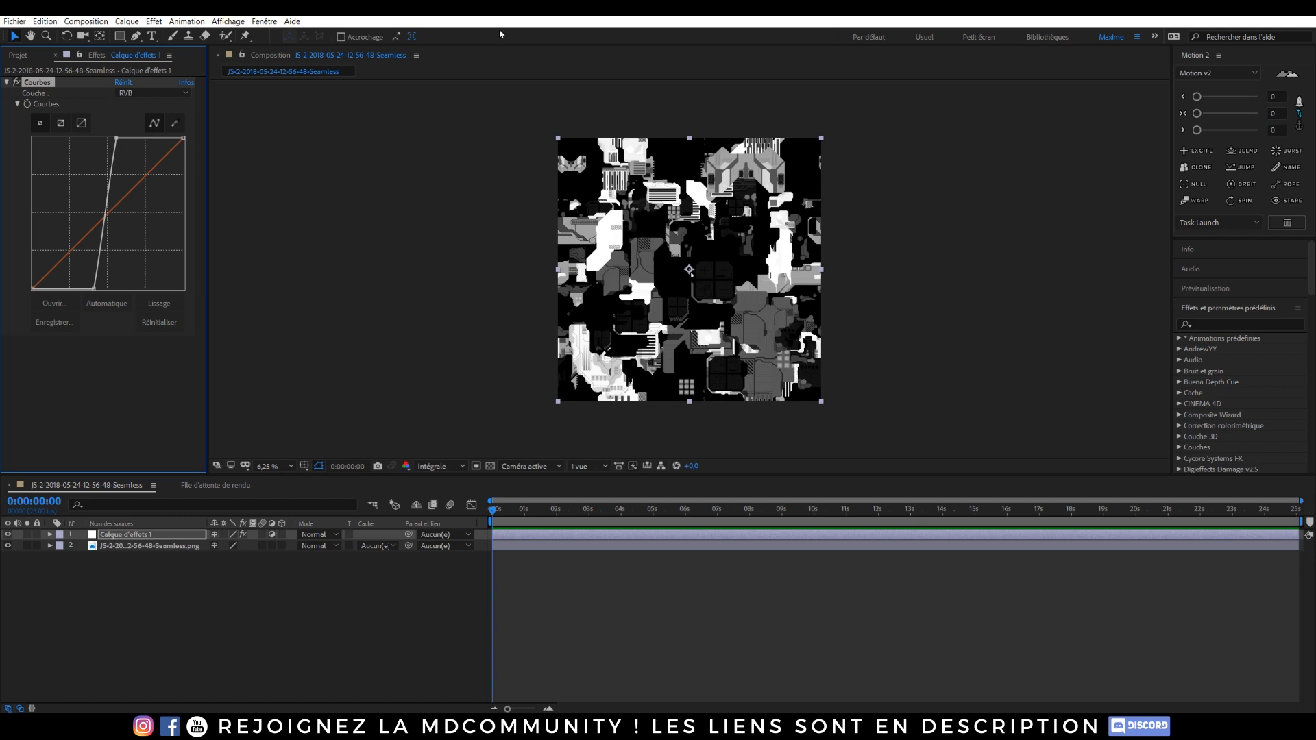
Step: Queue the current composition frame to be saved as an image file
{"action": "left_click", "coordinate": [86, 21]}
{"action": "mouse_move", "coordinate": [249, 163]}
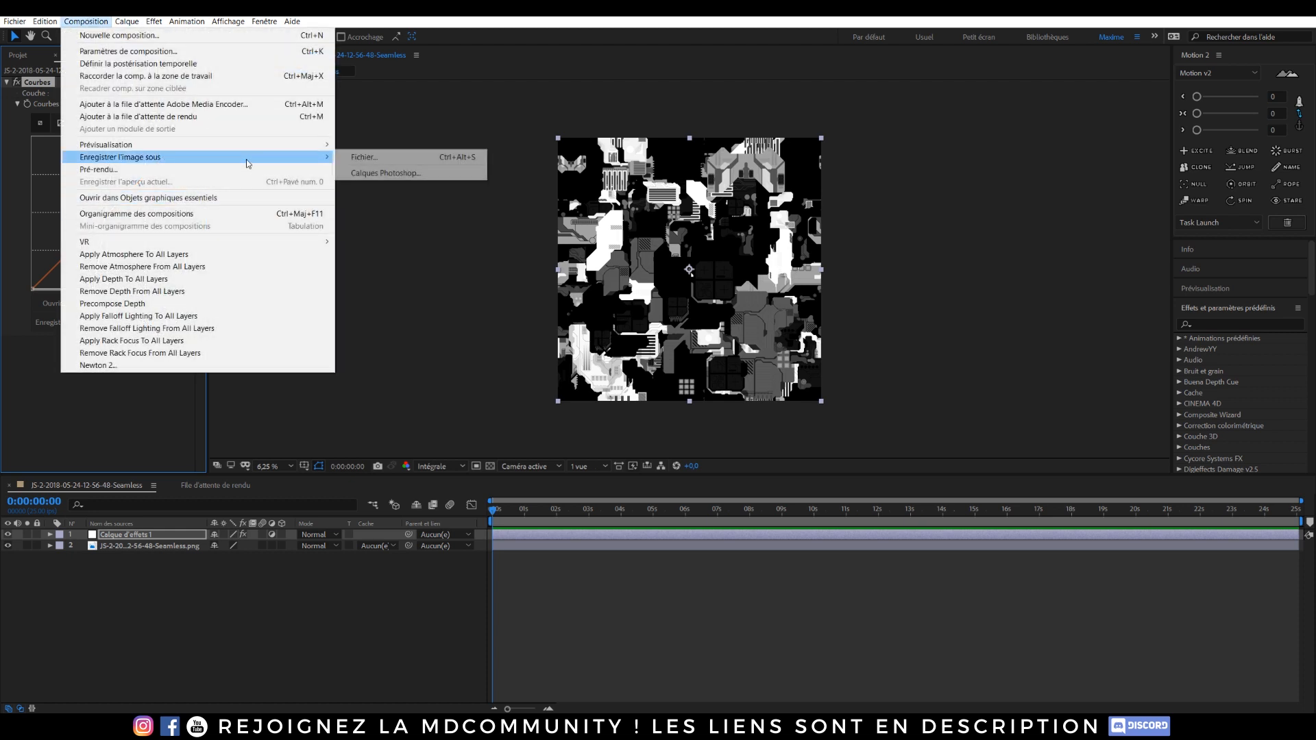
{"action": "left_click", "coordinate": [364, 157]}
Step: Set the output module format to PNG Sequence with RGB channels
{"action": "left_click", "coordinate": [125, 571]}
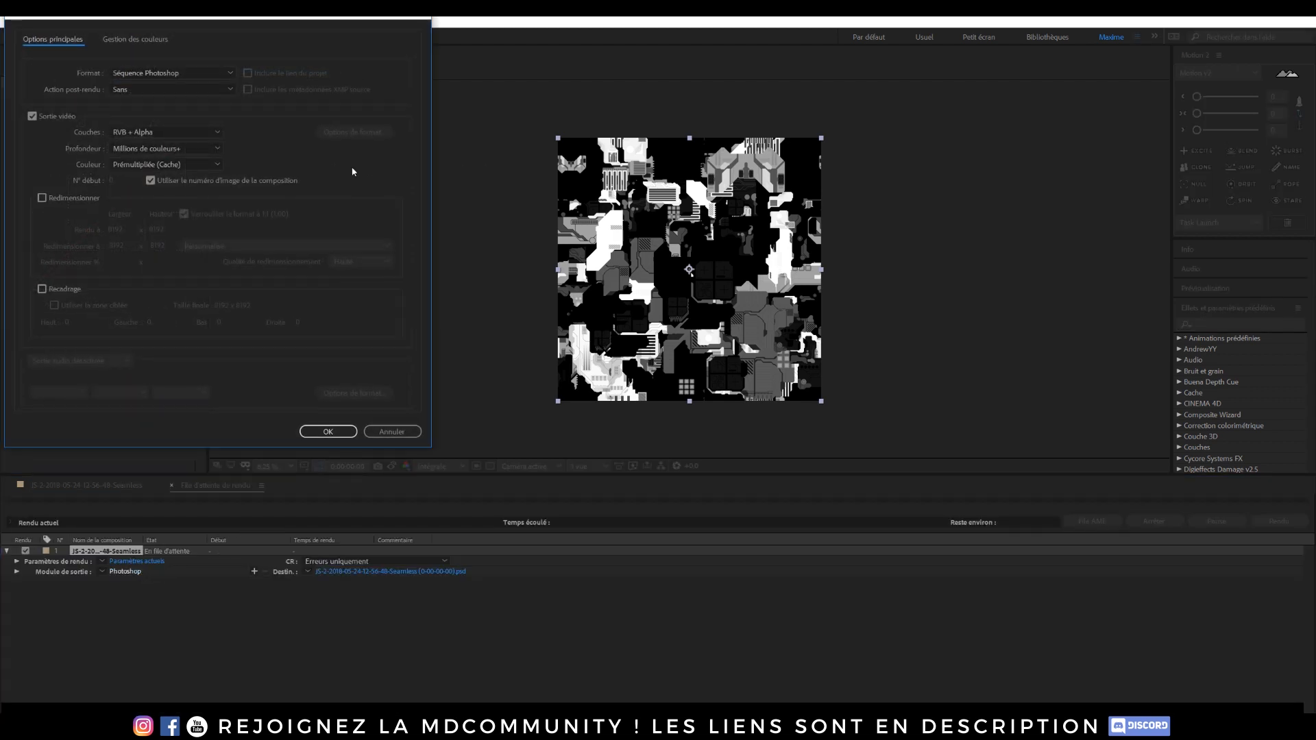
{"action": "left_click", "coordinate": [201, 74]}
{"action": "left_click", "coordinate": [181, 170]}
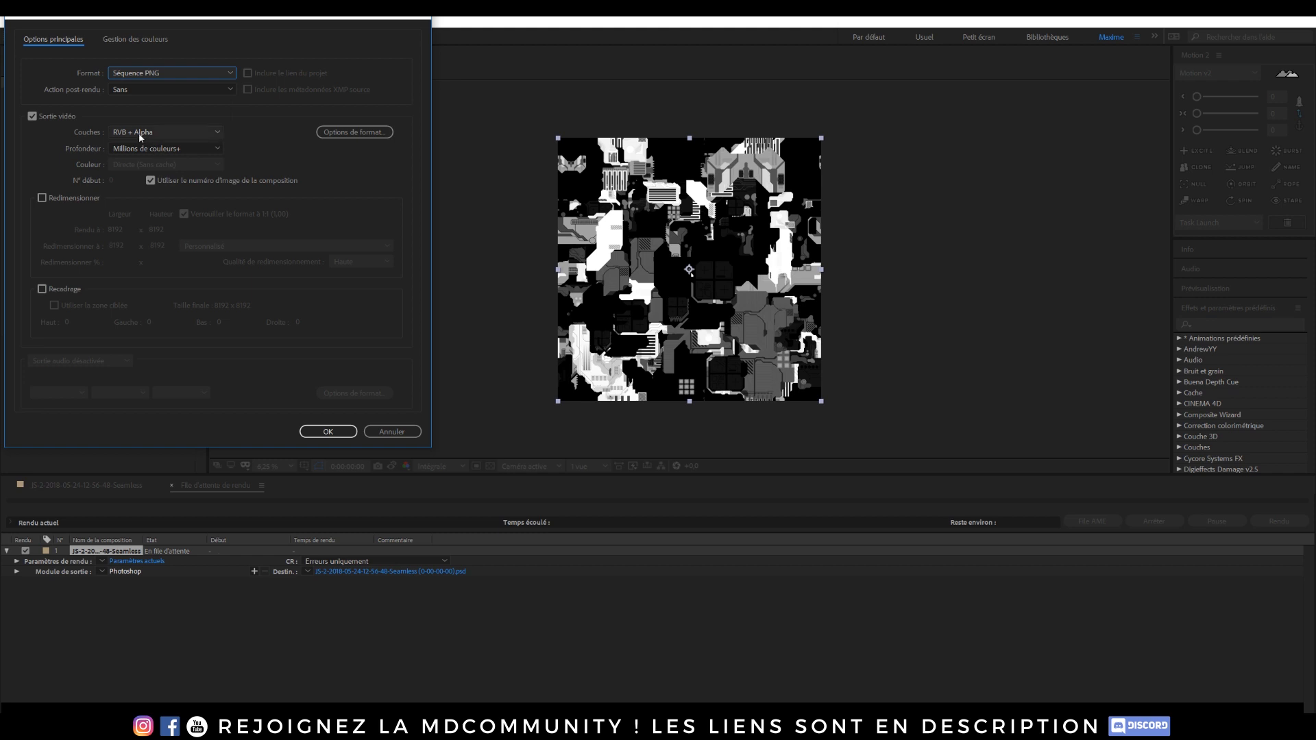
{"action": "left_click", "coordinate": [138, 133]}
{"action": "left_click", "coordinate": [142, 143]}
{"action": "left_click", "coordinate": [325, 432]}
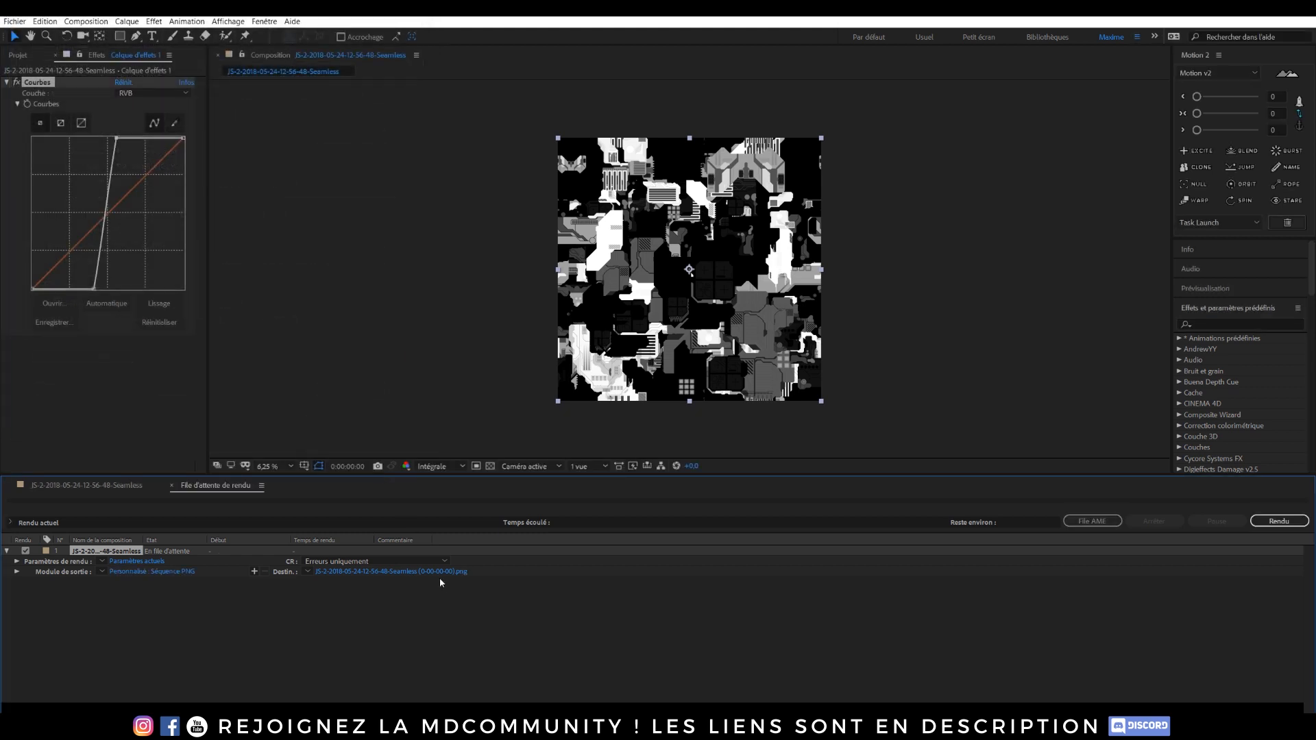
Step: Set the output destination to the tuto folder under images > Images 3D > Jsplacement, naming the file Mix
{"action": "left_click", "coordinate": [385, 574]}
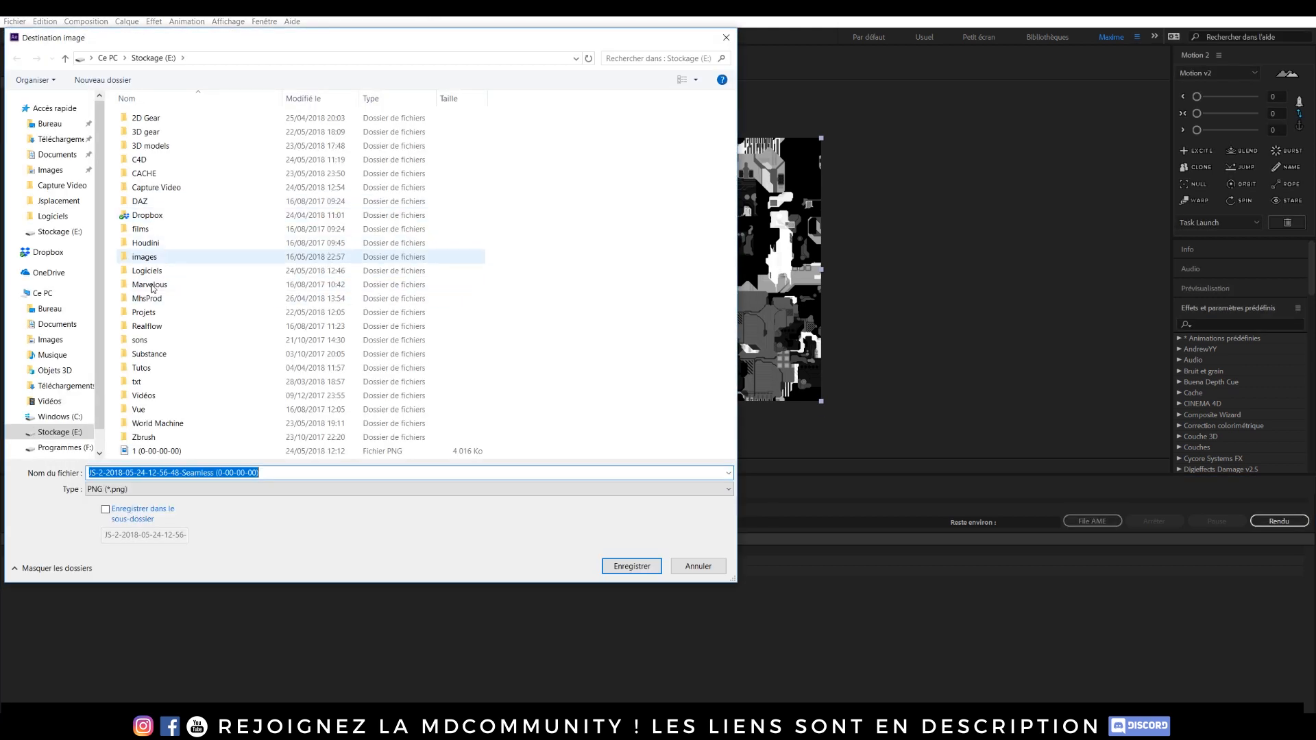
{"action": "double_click", "coordinate": [145, 256]}
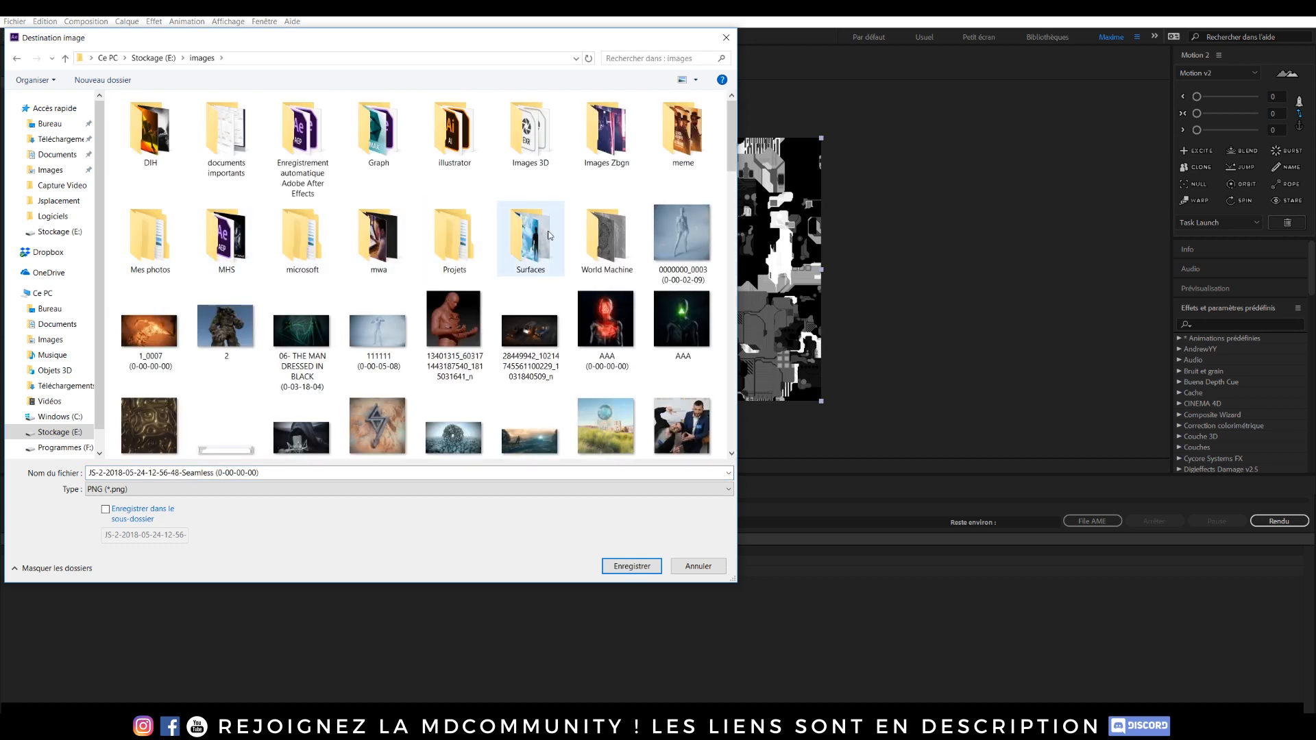
{"action": "double_click", "coordinate": [534, 143]}
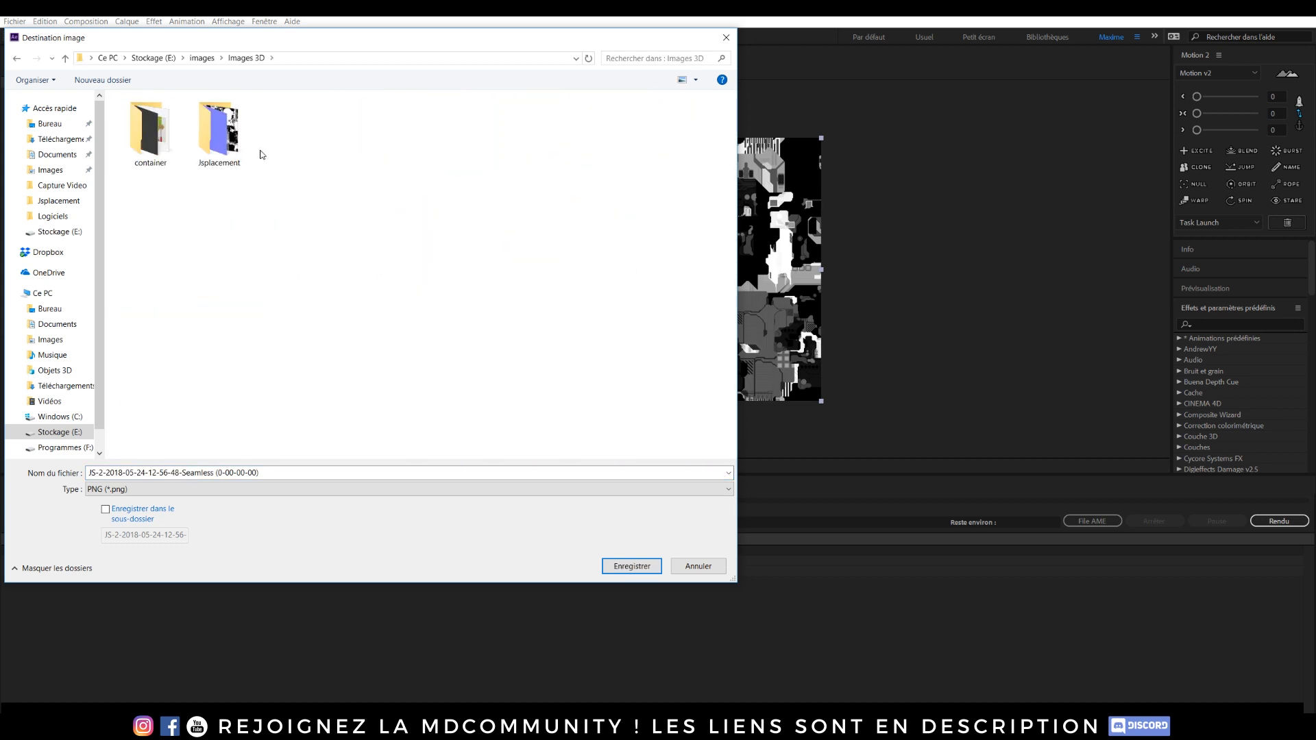
{"action": "double_click", "coordinate": [220, 133]}
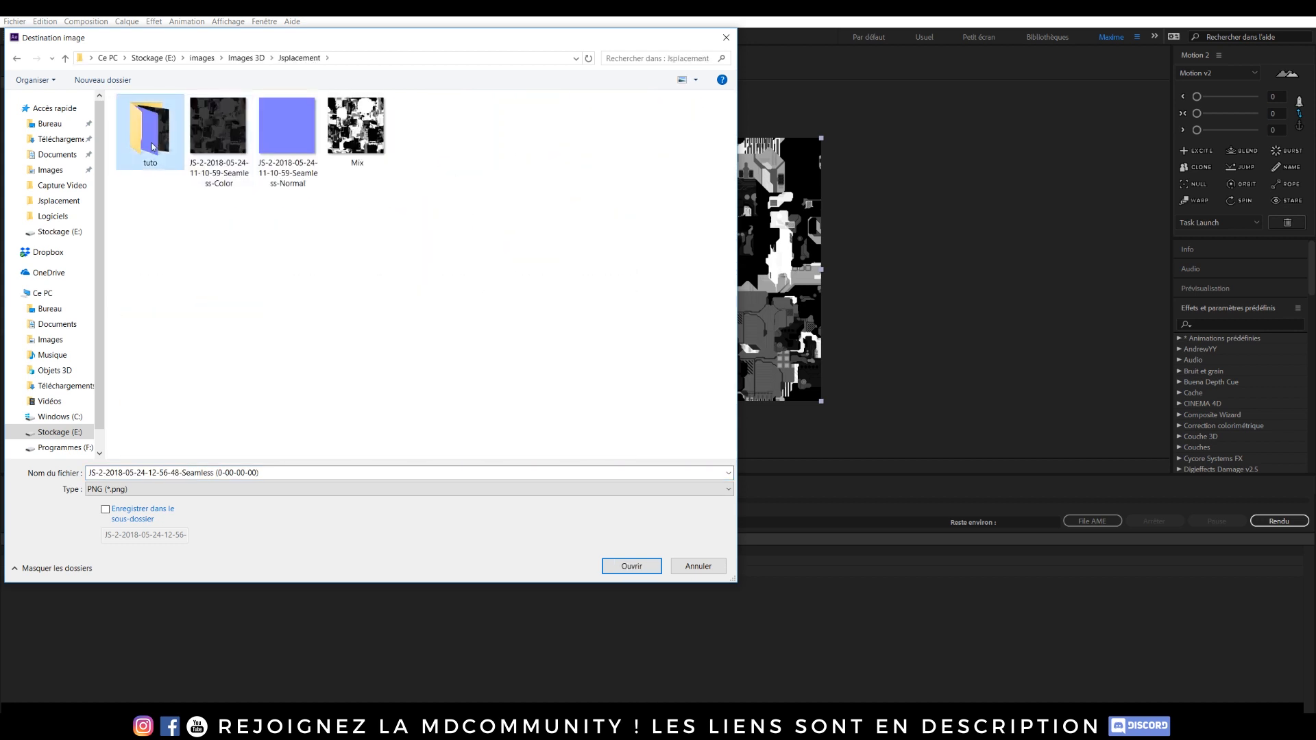
{"action": "double_click", "coordinate": [147, 130]}
{"action": "left_click", "coordinate": [286, 473]}
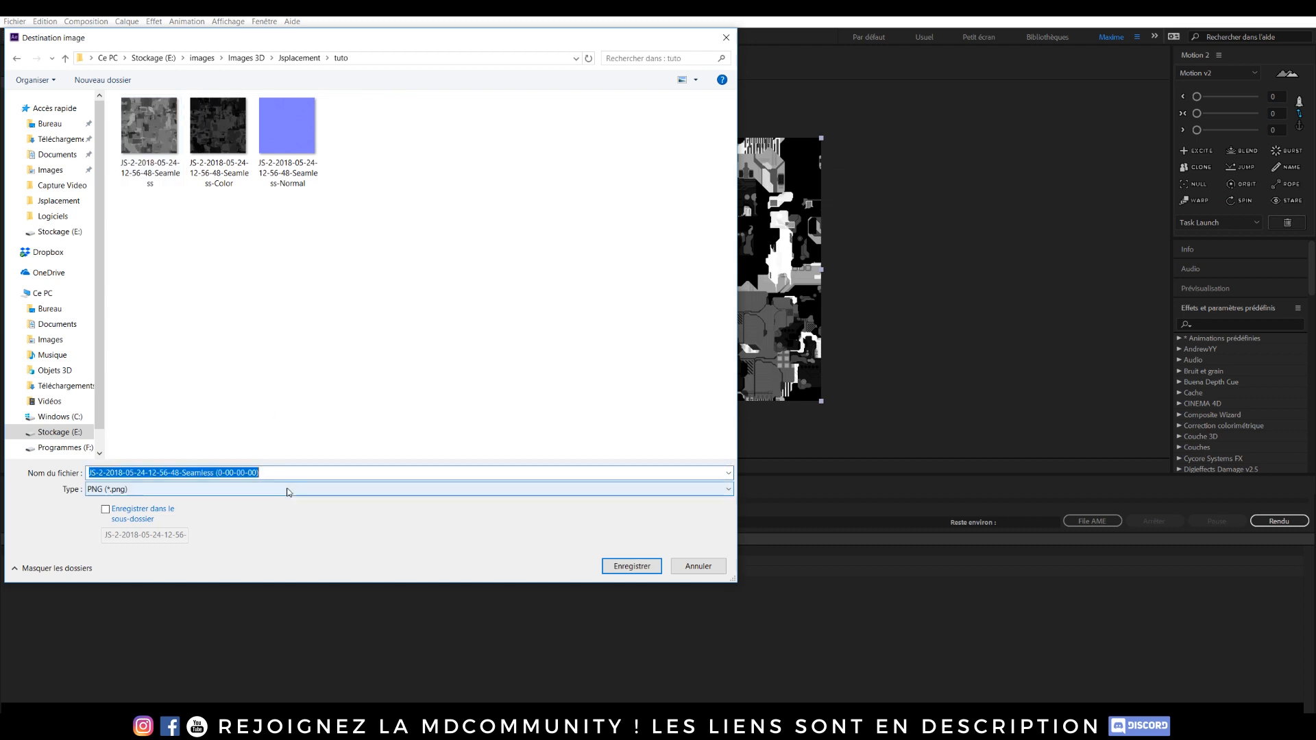
{"action": "type", "text": "Mix"}
{"action": "left_click", "coordinate": [657, 571]}
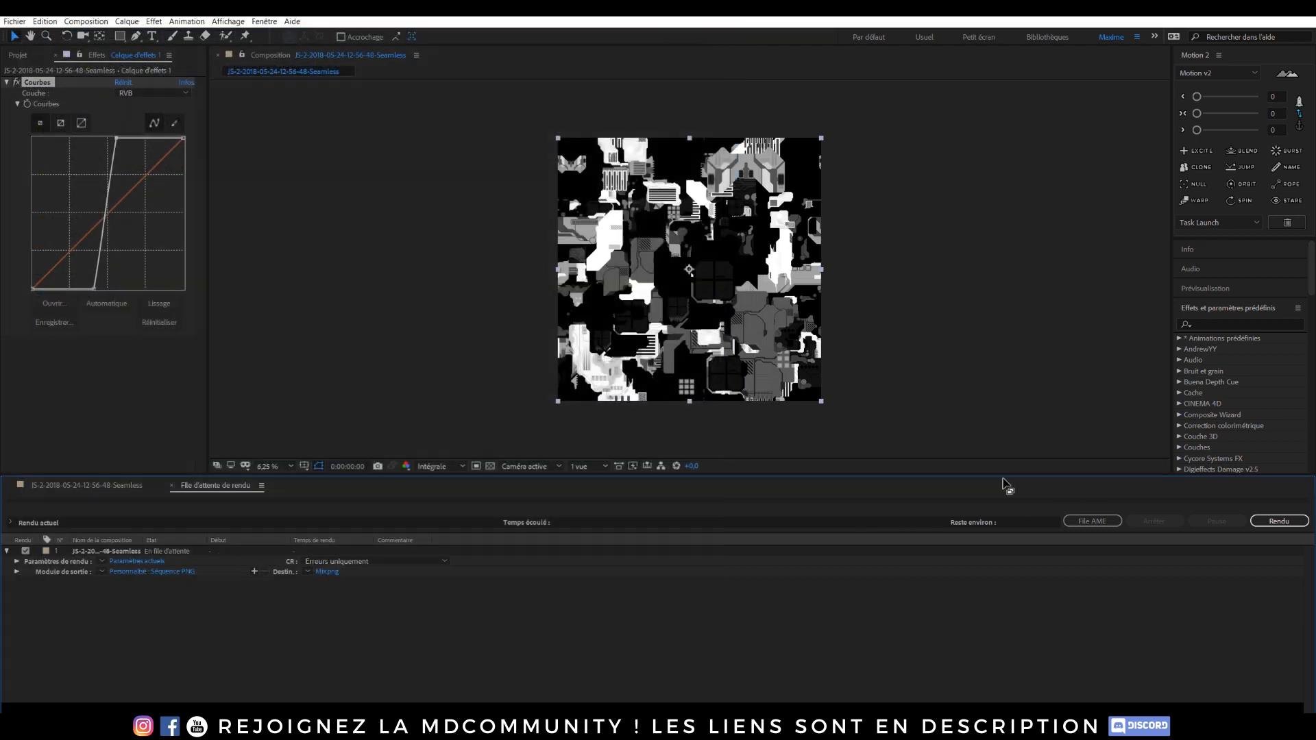
Step: Render the queued frame and quit After Effects without saving the project
{"action": "left_click", "coordinate": [1276, 521]}
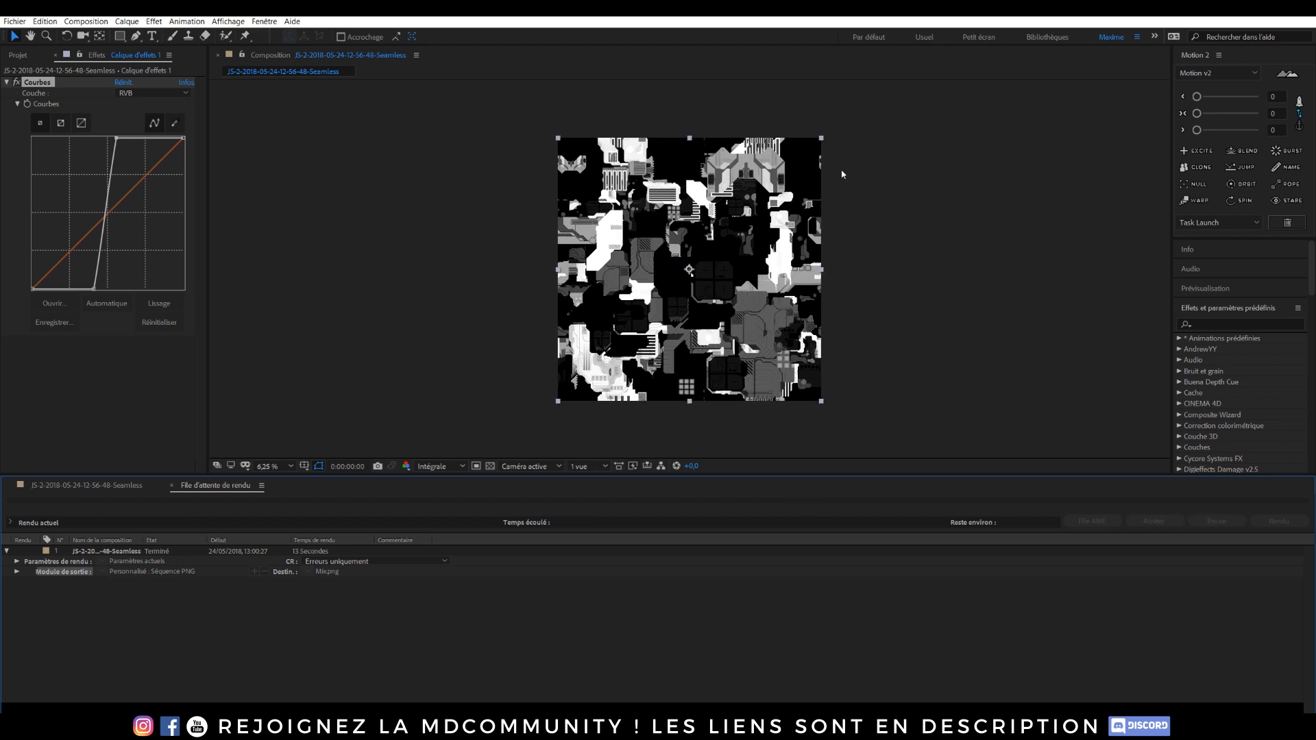
{"action": "key", "text": "ctrl+q"}
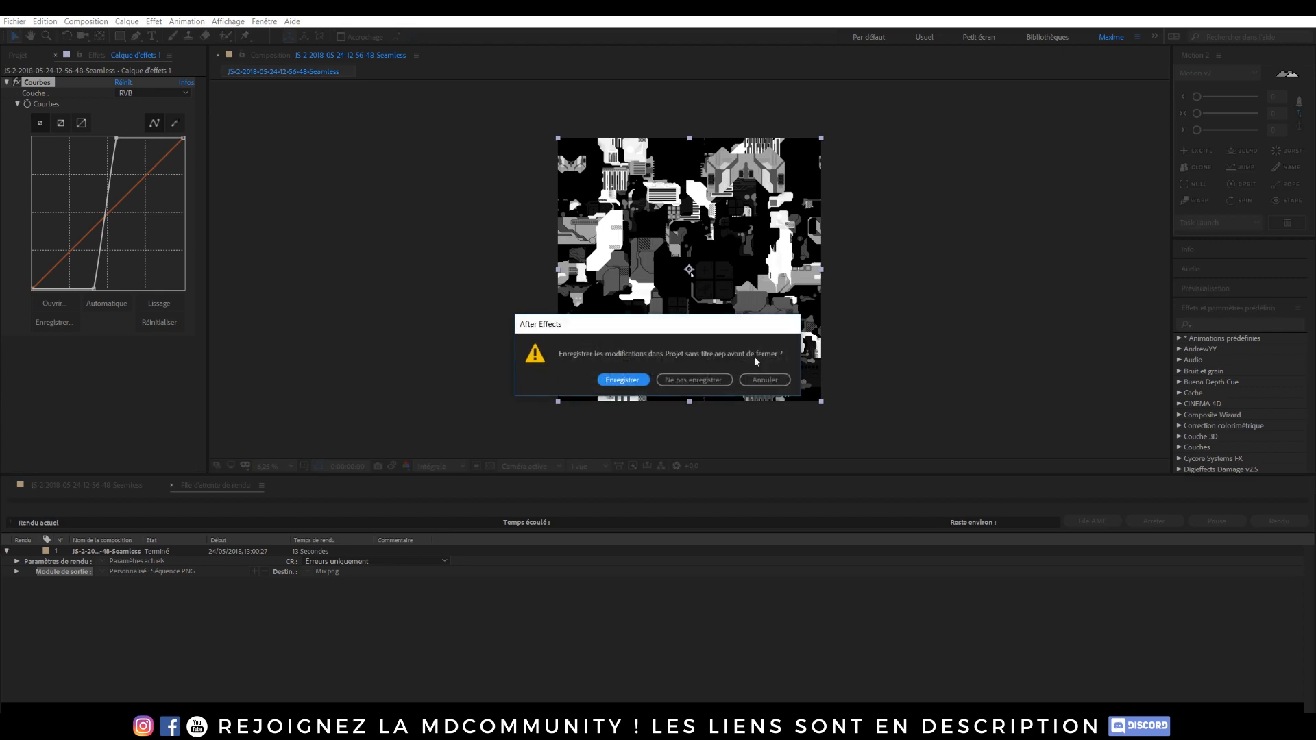
{"action": "left_click", "coordinate": [699, 379]}
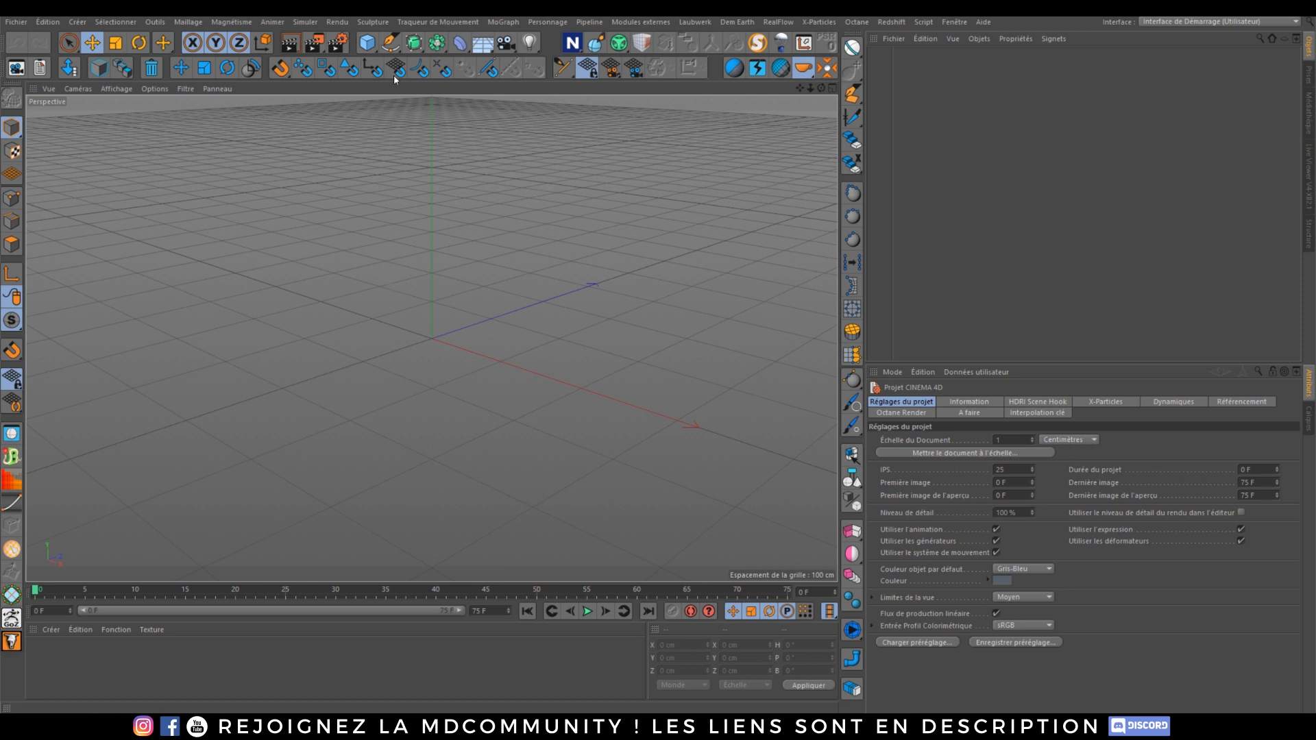
Step: Add a Plane object to the Cinema 4D scene and switch the viewport display to show its wireframe lines
{"action": "left_click", "coordinate": [367, 43]}
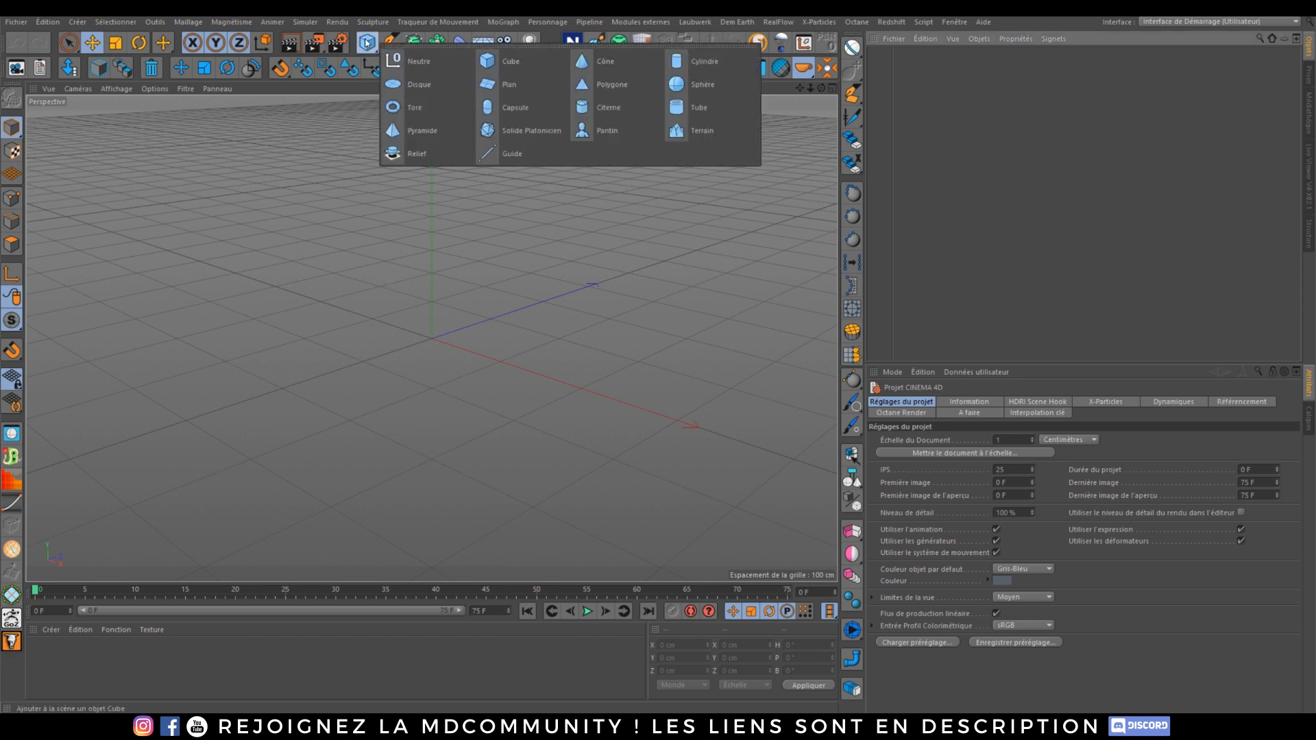
{"action": "left_click", "coordinate": [491, 85]}
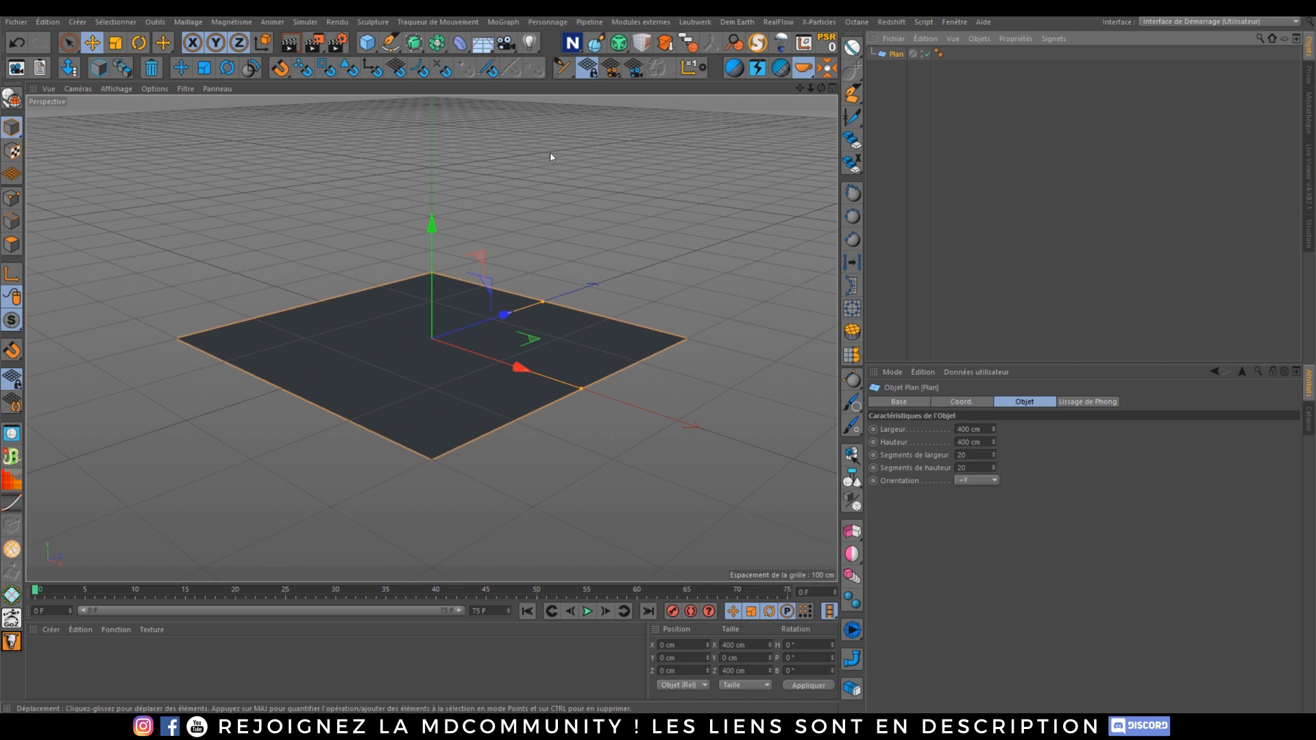
{"action": "mouse_move", "coordinate": [425, 336]}
{"action": "left_mouse_down", "text": "alt"}
{"action": "mouse_move", "coordinate": [405, 376]}
{"action": "mouse_move", "coordinate": [427, 381]}
{"action": "mouse_move", "coordinate": [435, 340]}
{"action": "left_mouse_up", "text": "alt"}
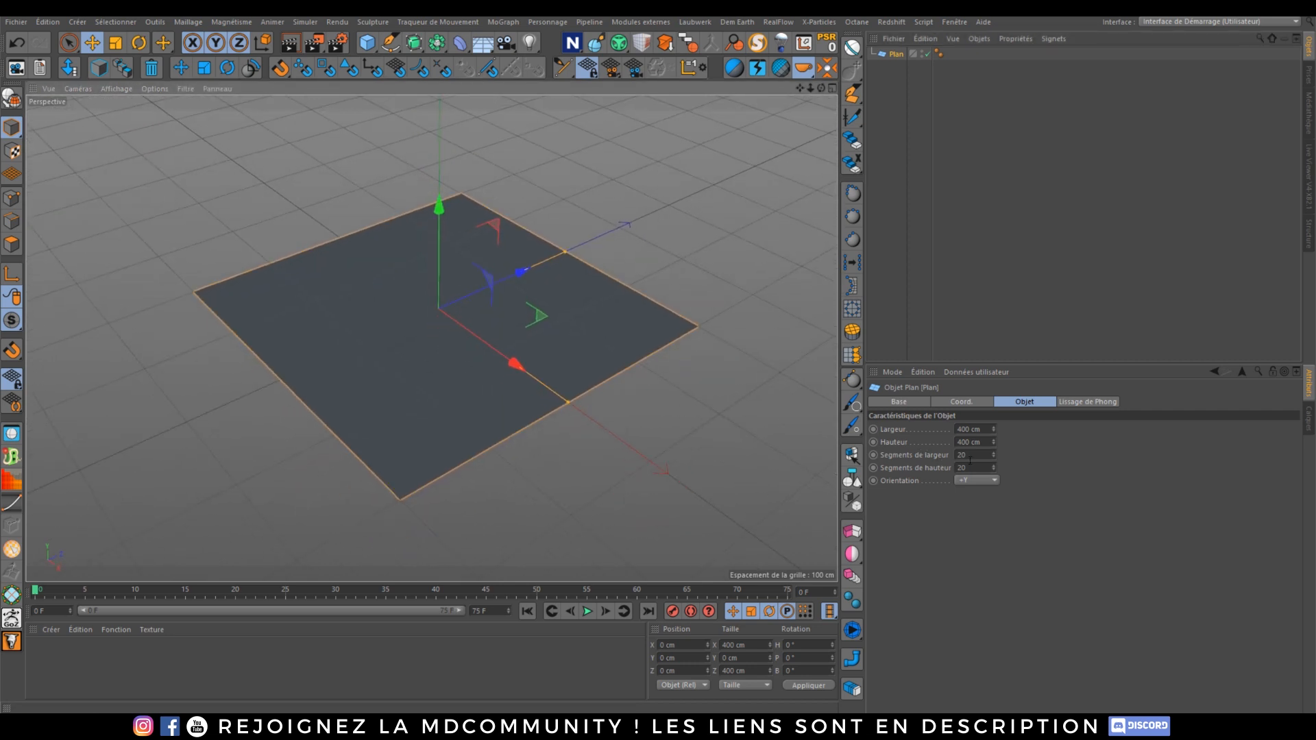
{"action": "left_click", "coordinate": [117, 89]}
{"action": "left_click", "coordinate": [173, 120]}
Step: Add a Displacer deformer and nest it under the Plane as a child
{"action": "left_click", "coordinate": [459, 48]}
{"action": "left_click", "coordinate": [528, 197]}
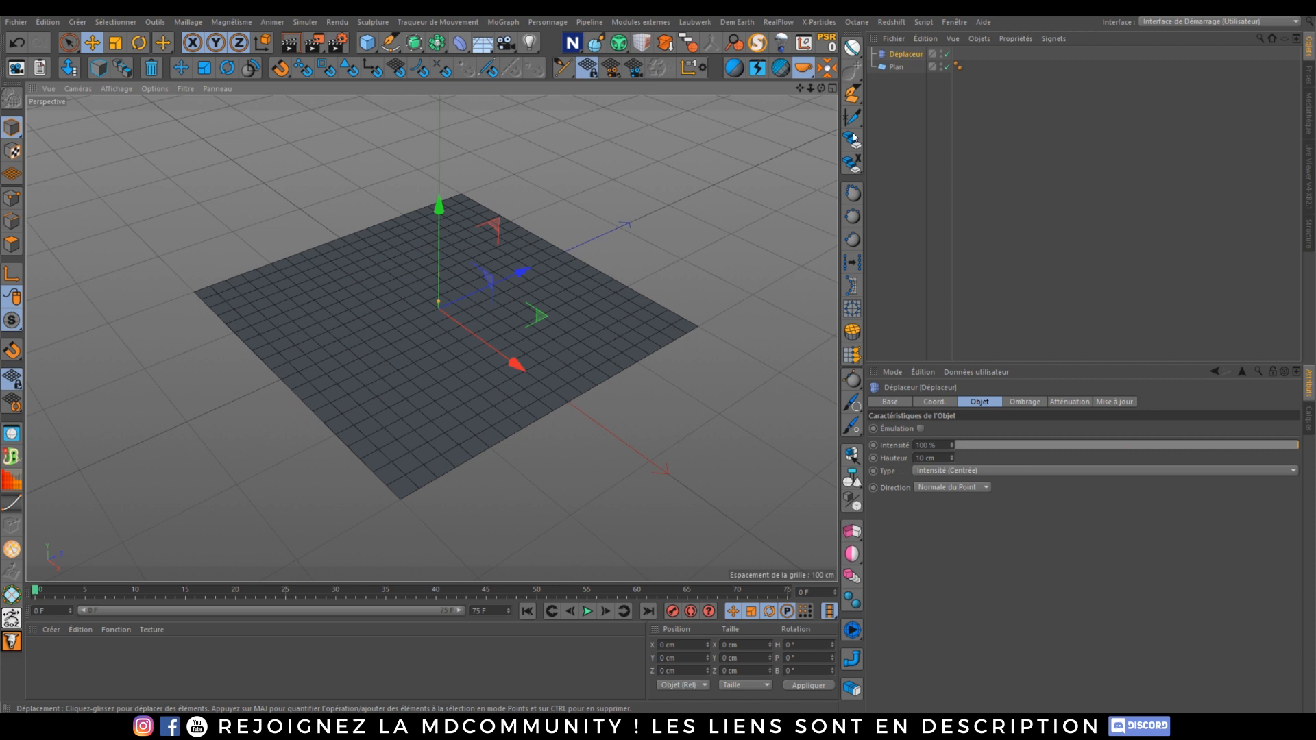
{"action": "left_click_drag", "start_coordinate": [904, 55], "coordinate": [899, 66]}
{"action": "left_click", "coordinate": [898, 77]}
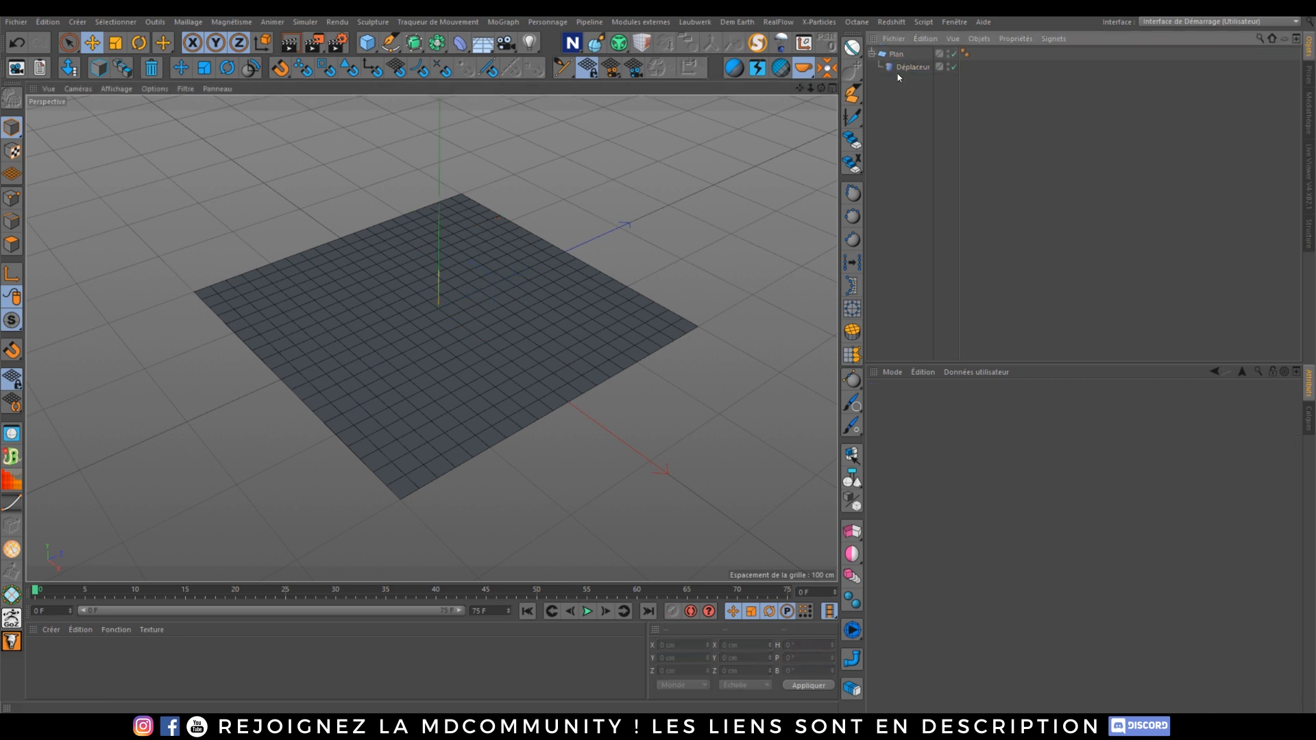
{"action": "left_click", "coordinate": [908, 67]}
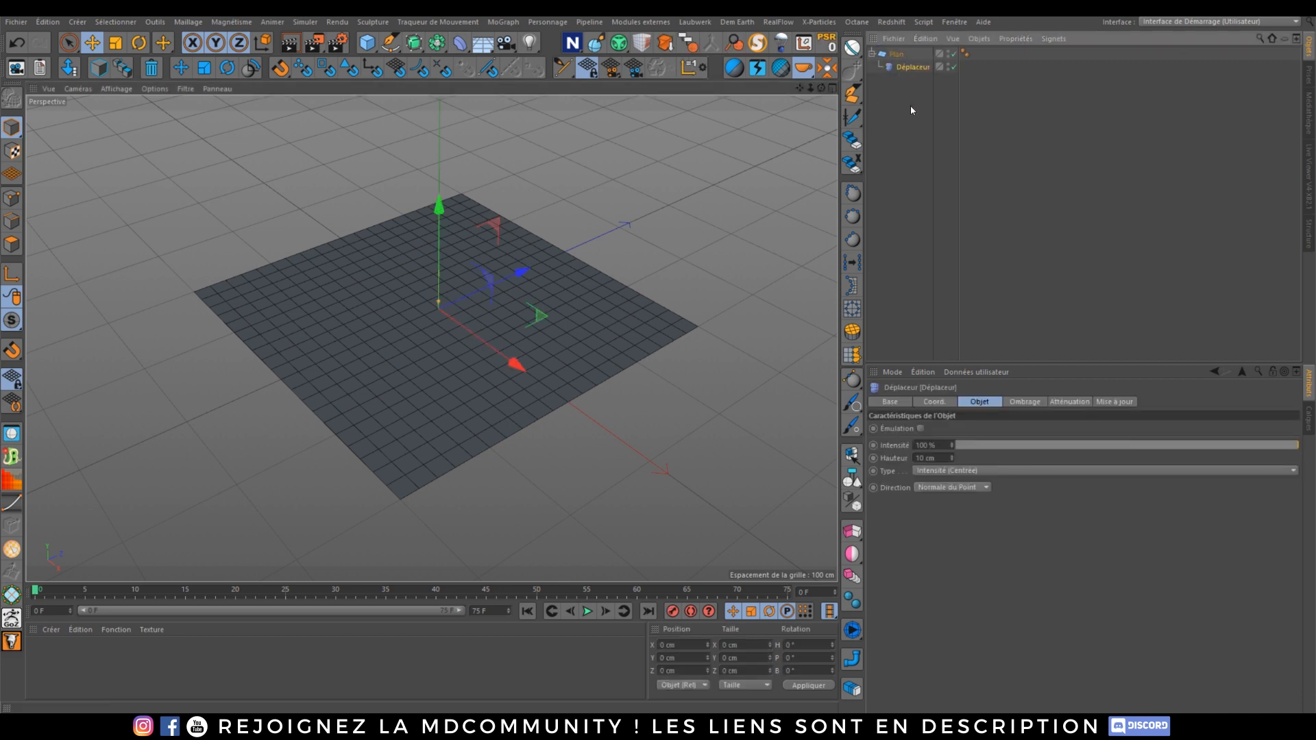
{"action": "left_click", "coordinate": [1022, 401]}
{"action": "left_click", "coordinate": [915, 442]}
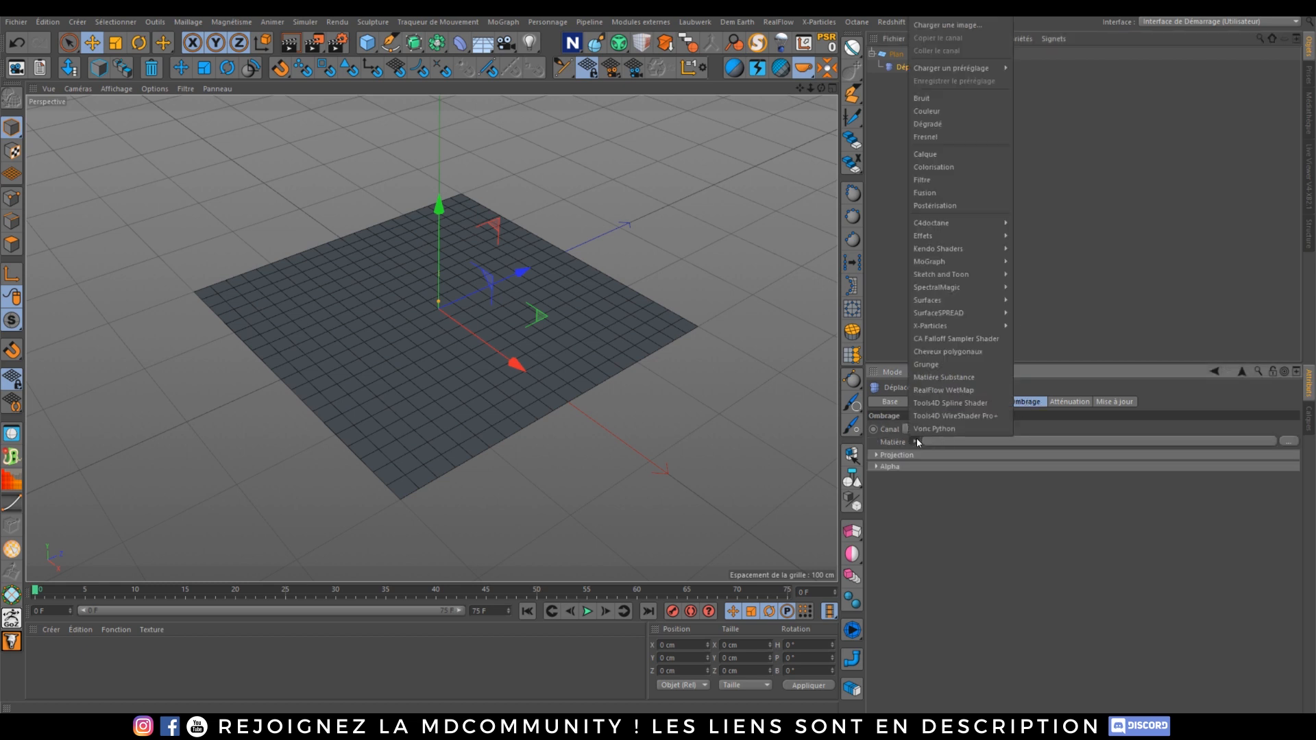
{"action": "left_click", "coordinate": [938, 27]}
{"action": "left_click", "coordinate": [88, 416]}
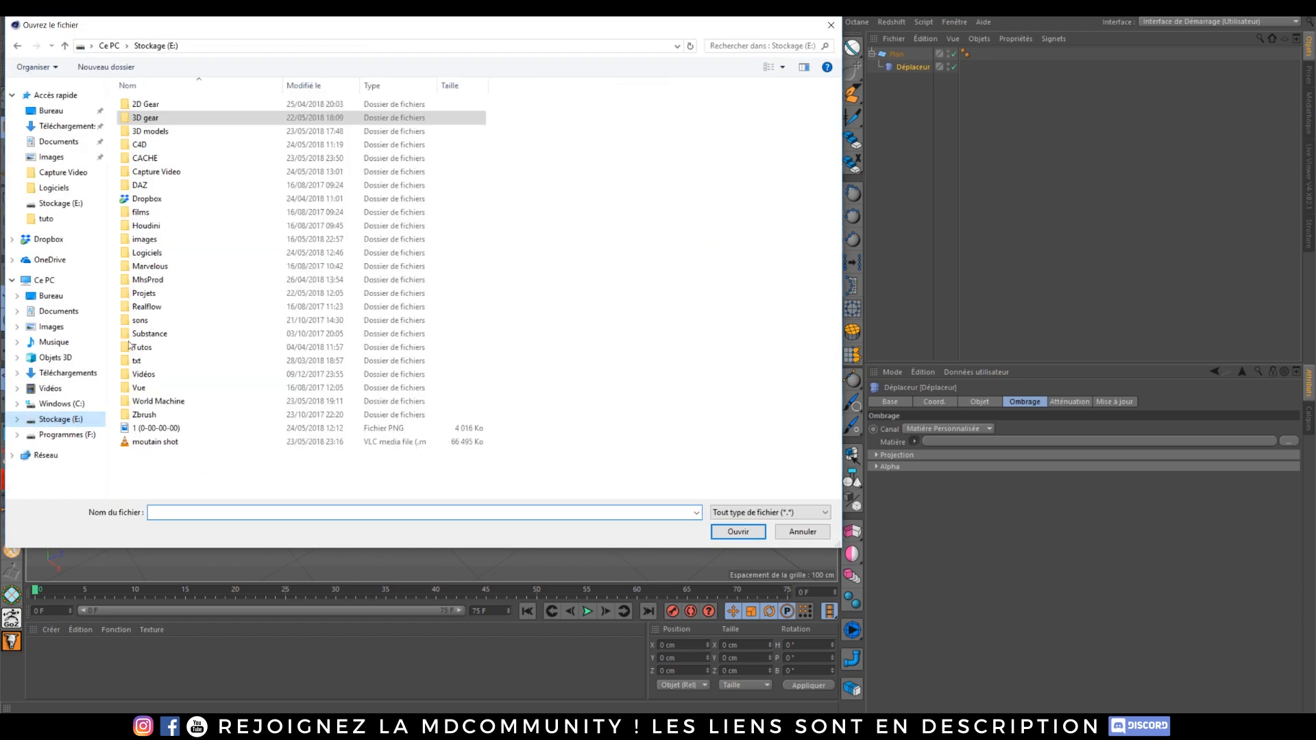
{"action": "double_click", "coordinate": [144, 240]}
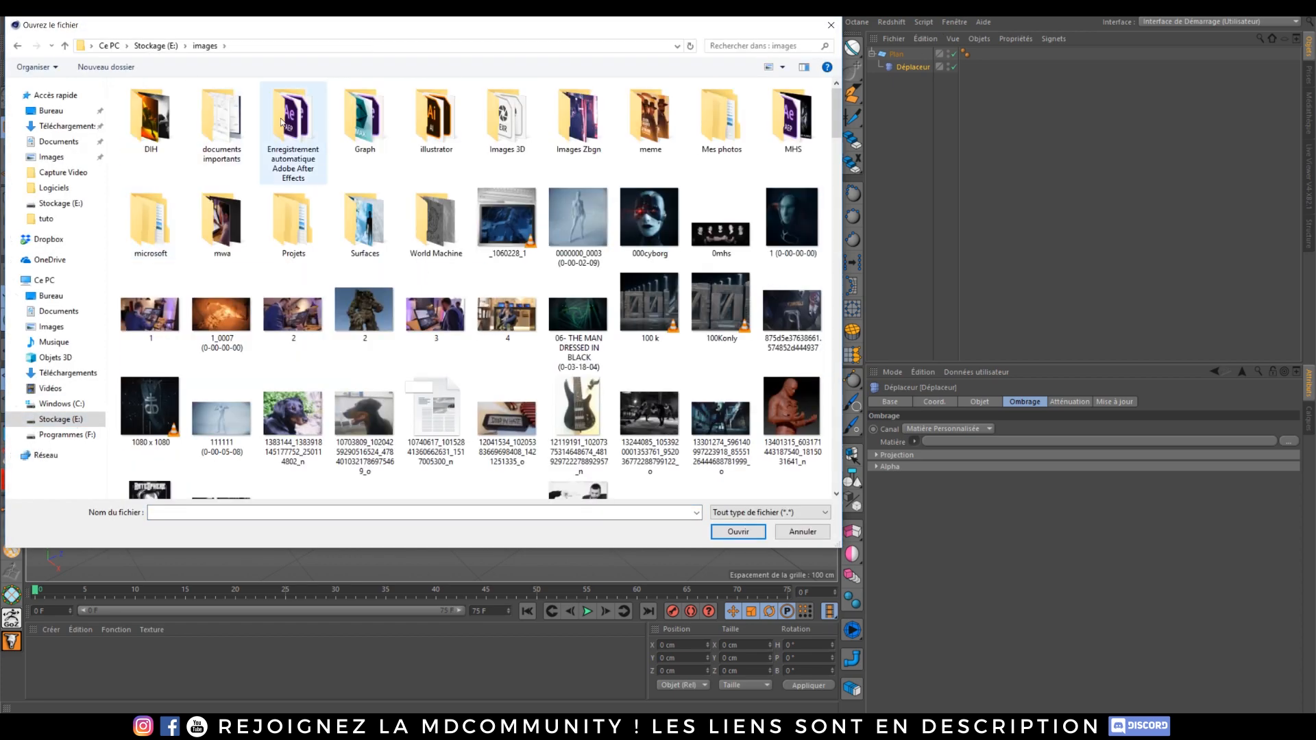
{"action": "double_click", "coordinate": [500, 129]}
{"action": "double_click", "coordinate": [223, 115]}
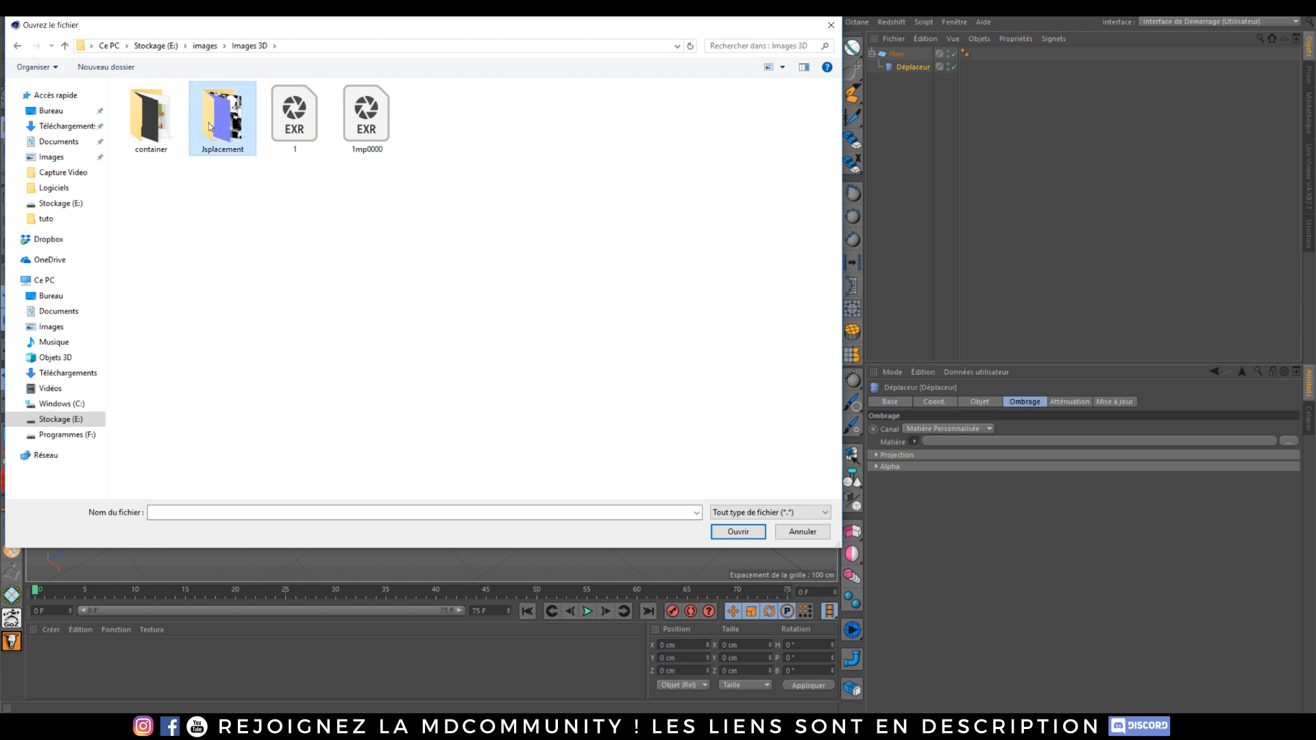
{"action": "double_click", "coordinate": [151, 118]}
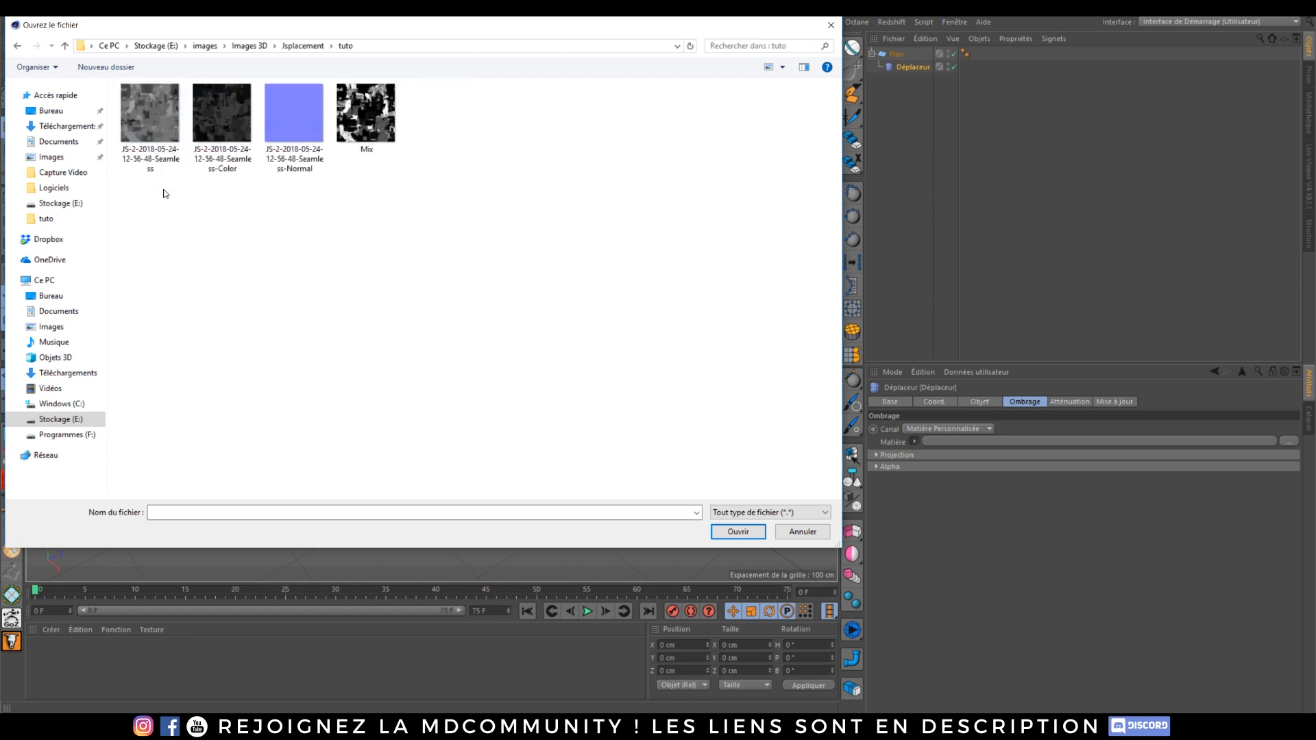
{"action": "double_click", "coordinate": [153, 124]}
{"action": "left_click", "coordinate": [727, 407]}
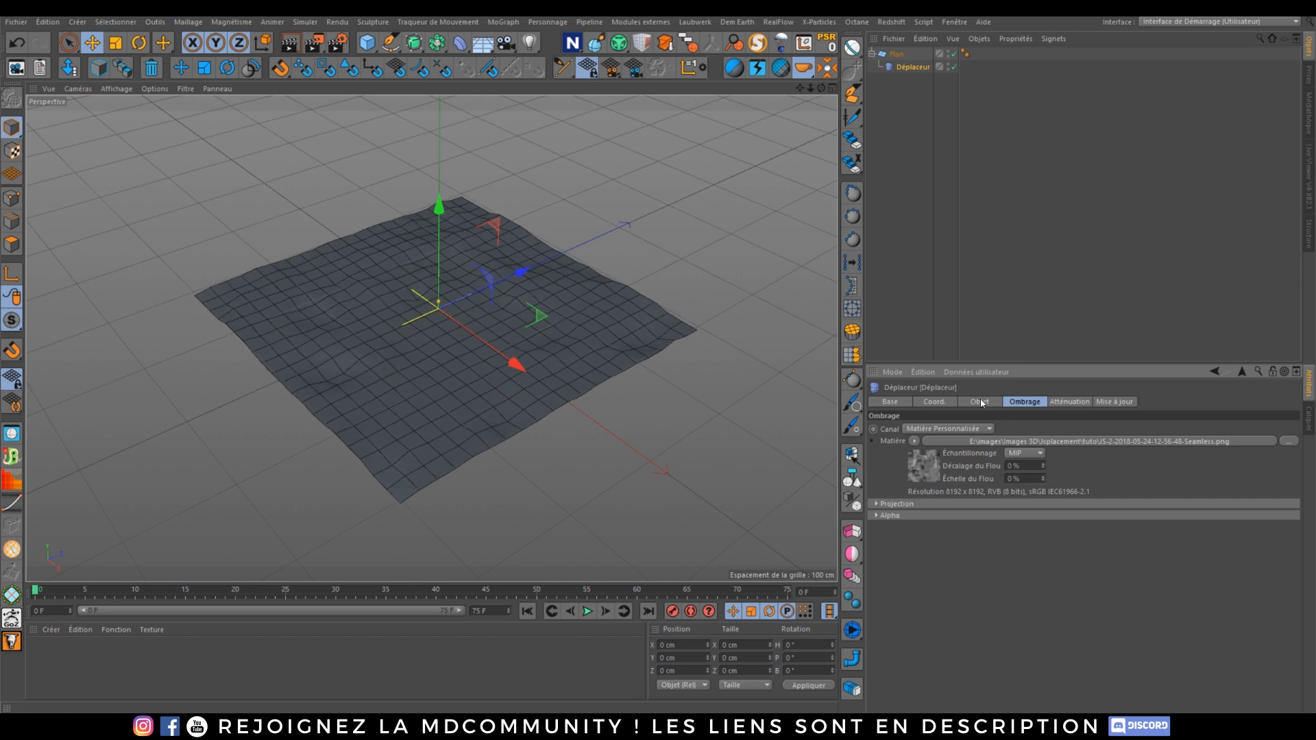
Step: Set the Displacer's height to 25 cm
{"action": "left_click", "coordinate": [982, 401]}
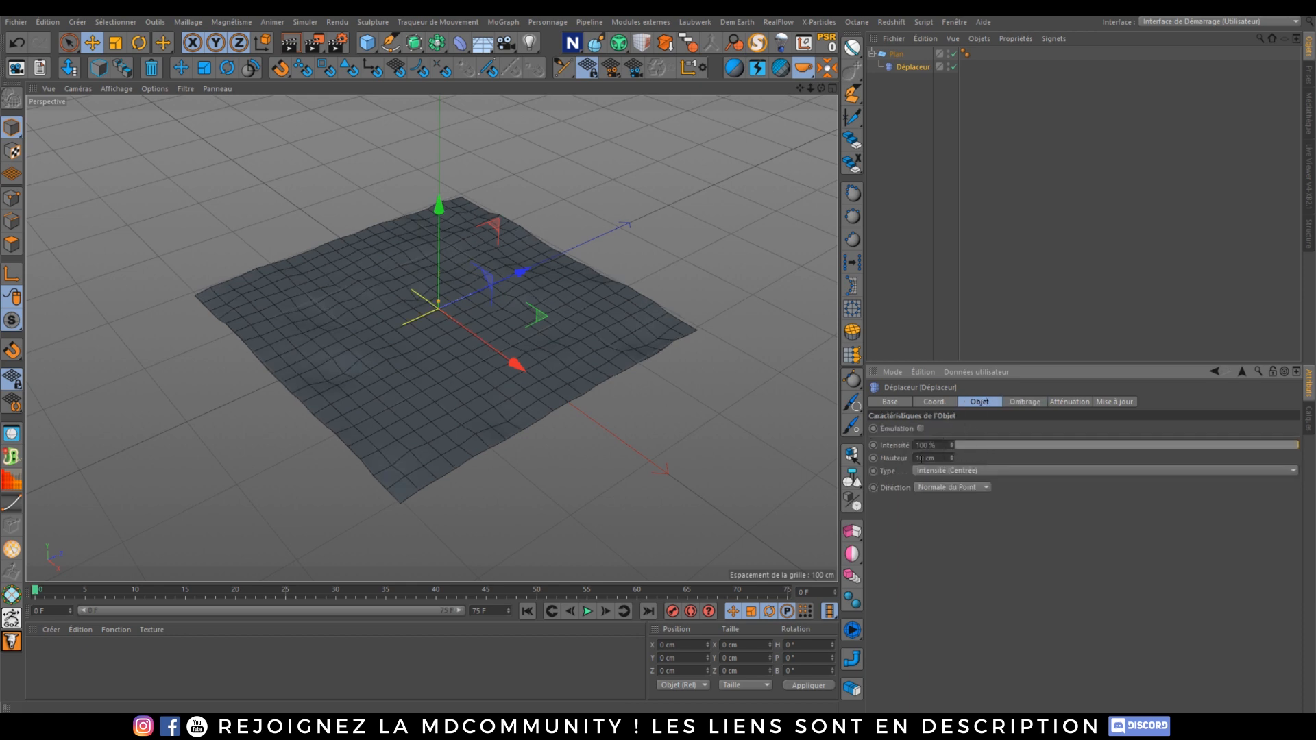
{"action": "type", "text": "25"}
{"action": "key", "text": "Return"}
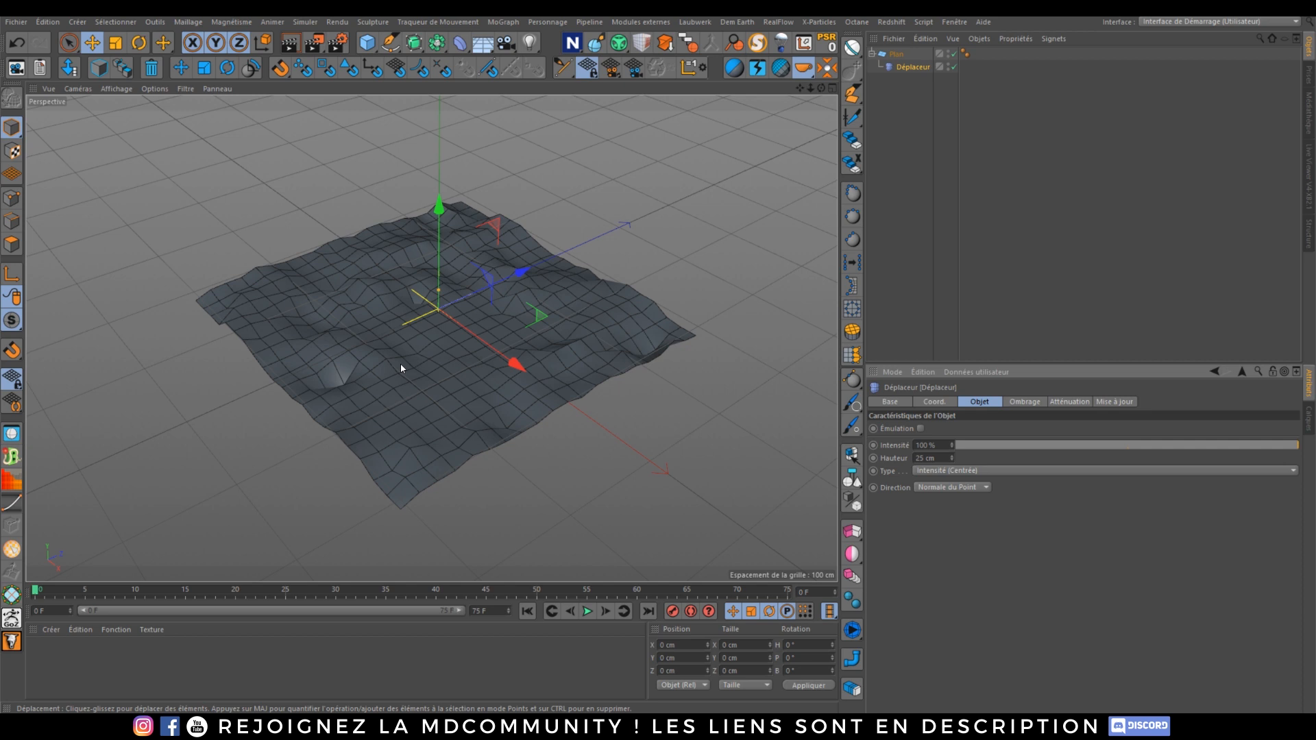
Step: Set the Plane's width and height segments to 1000 each
{"action": "left_click", "coordinate": [896, 54]}
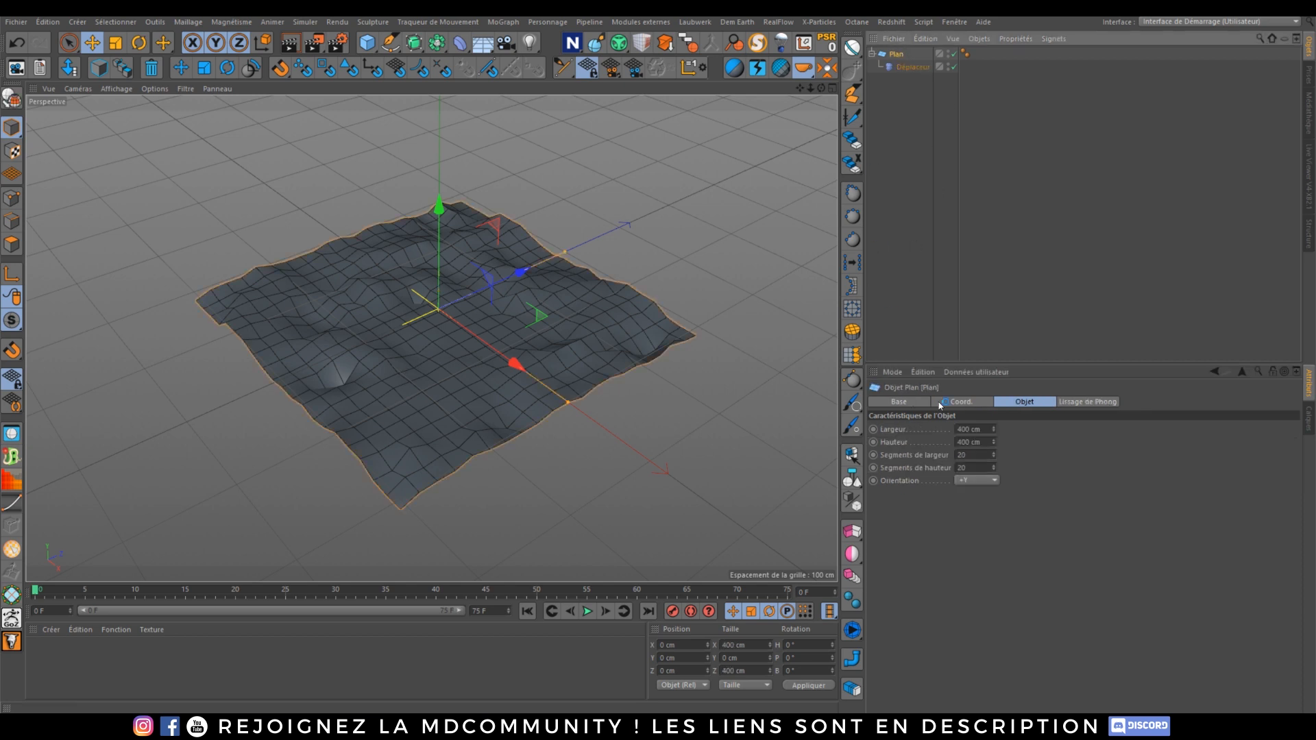
{"action": "type", "text": "1000"}
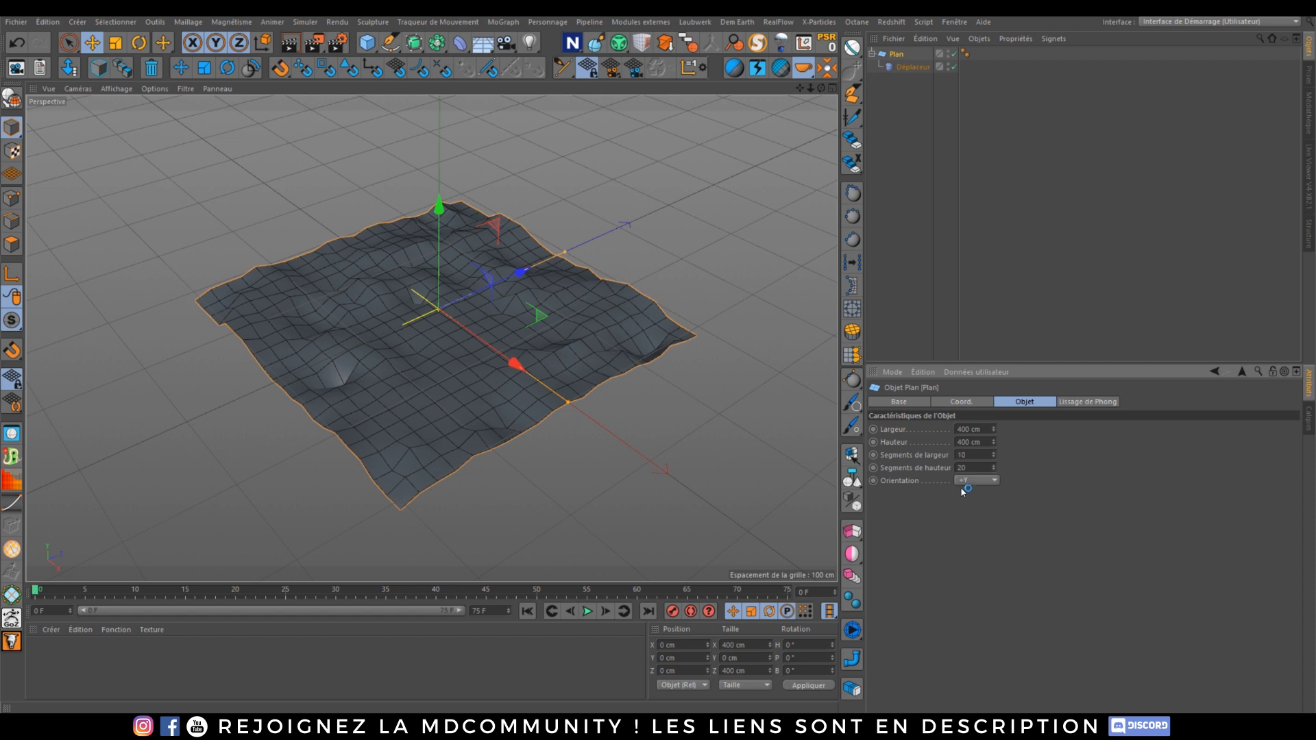
{"action": "key", "text": "Tab"}
{"action": "type", "text": "100"}
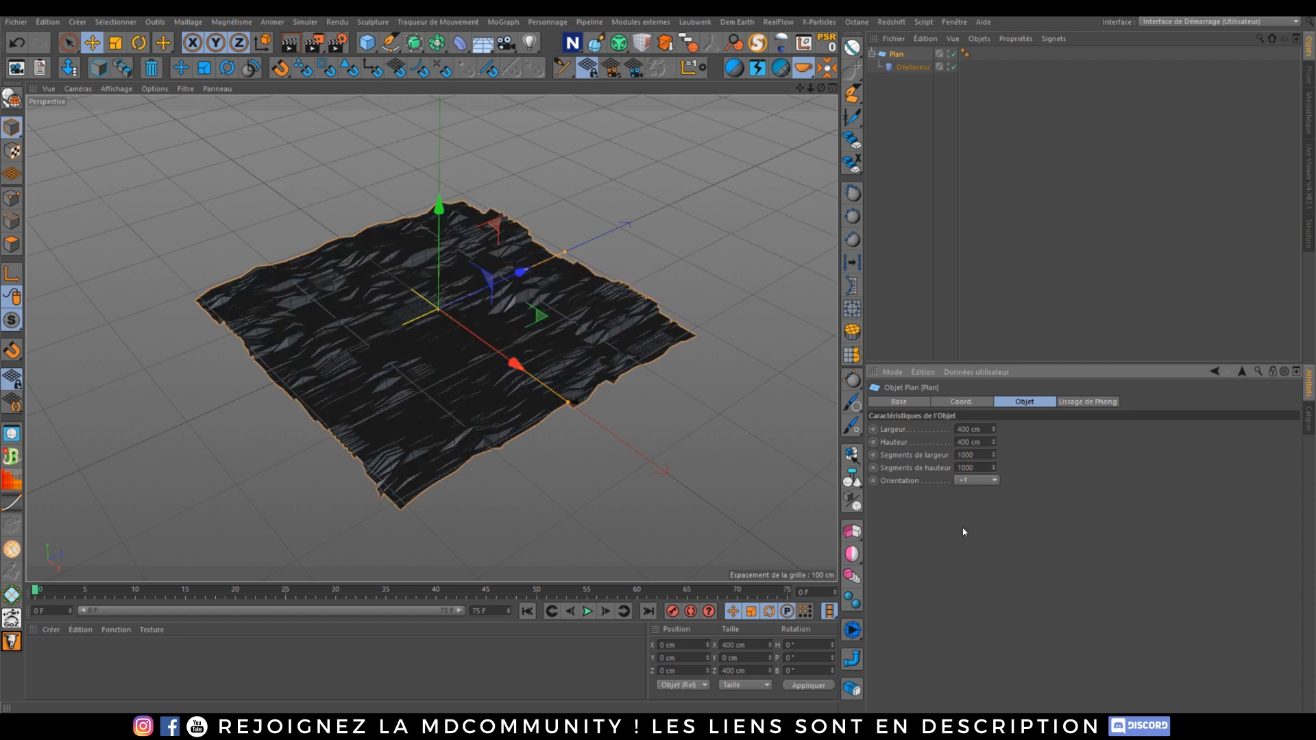
Step: Switch the viewport back to plain shaded display without lines
{"action": "left_click", "coordinate": [117, 88]}
{"action": "left_click", "coordinate": [172, 147]}
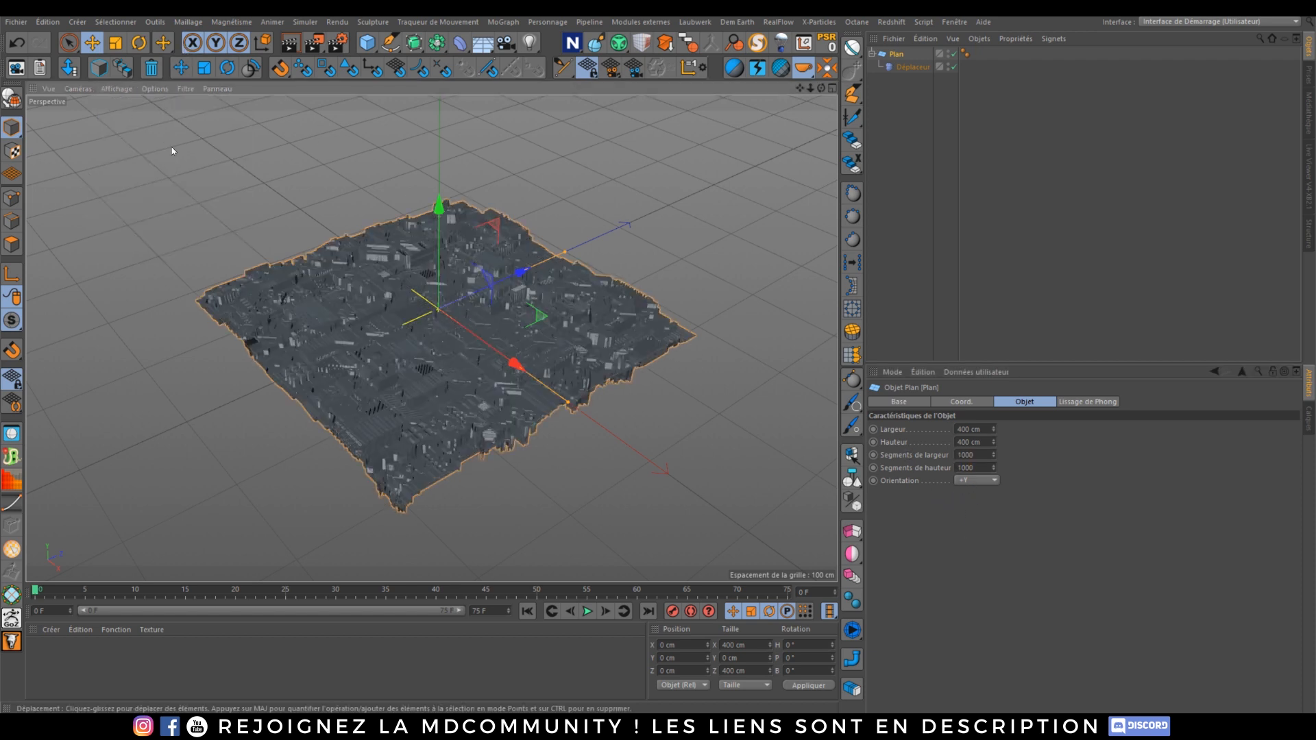
{"action": "scroll", "coordinate": [412, 338], "scroll_direction": "up", "scroll_amount": 8}
{"action": "left_click_drag", "start_coordinate": [433, 283], "coordinate": [478, 371], "text": "alt"}
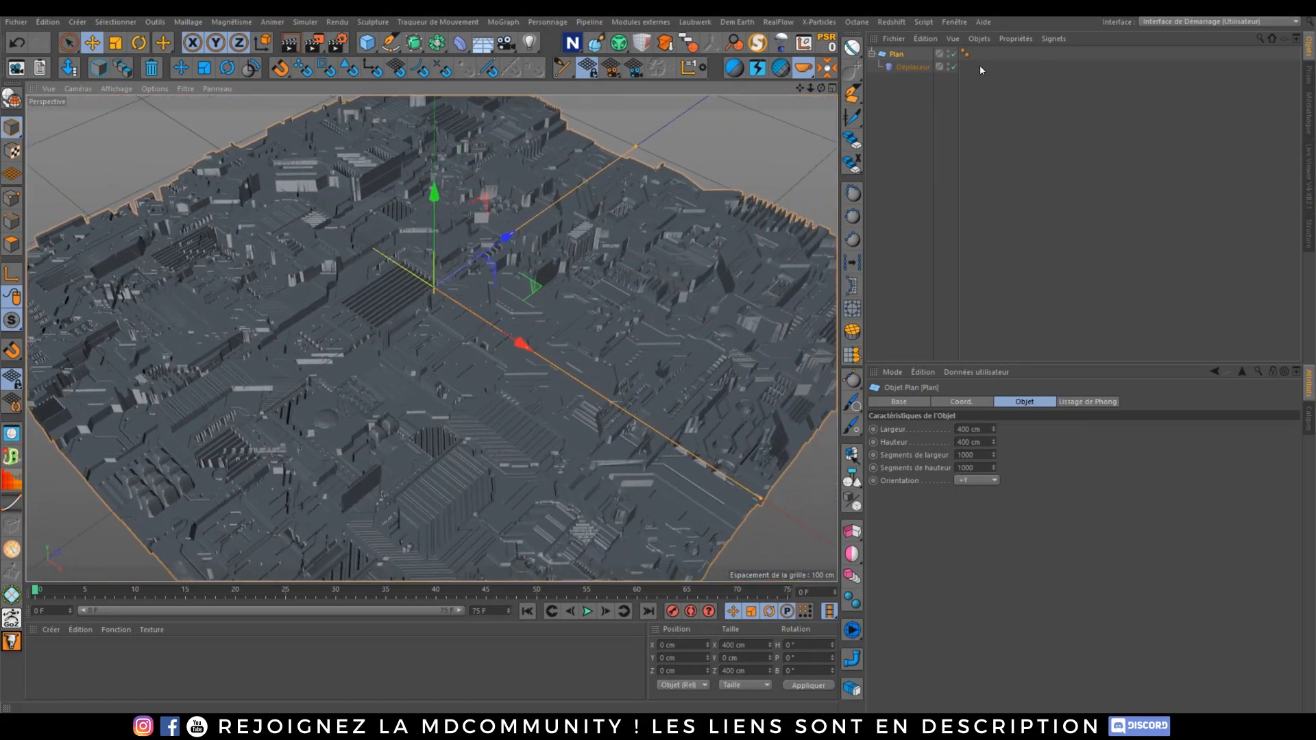
Step: Reduce the Displacer's intensity to 55%
{"action": "left_click", "coordinate": [913, 67]}
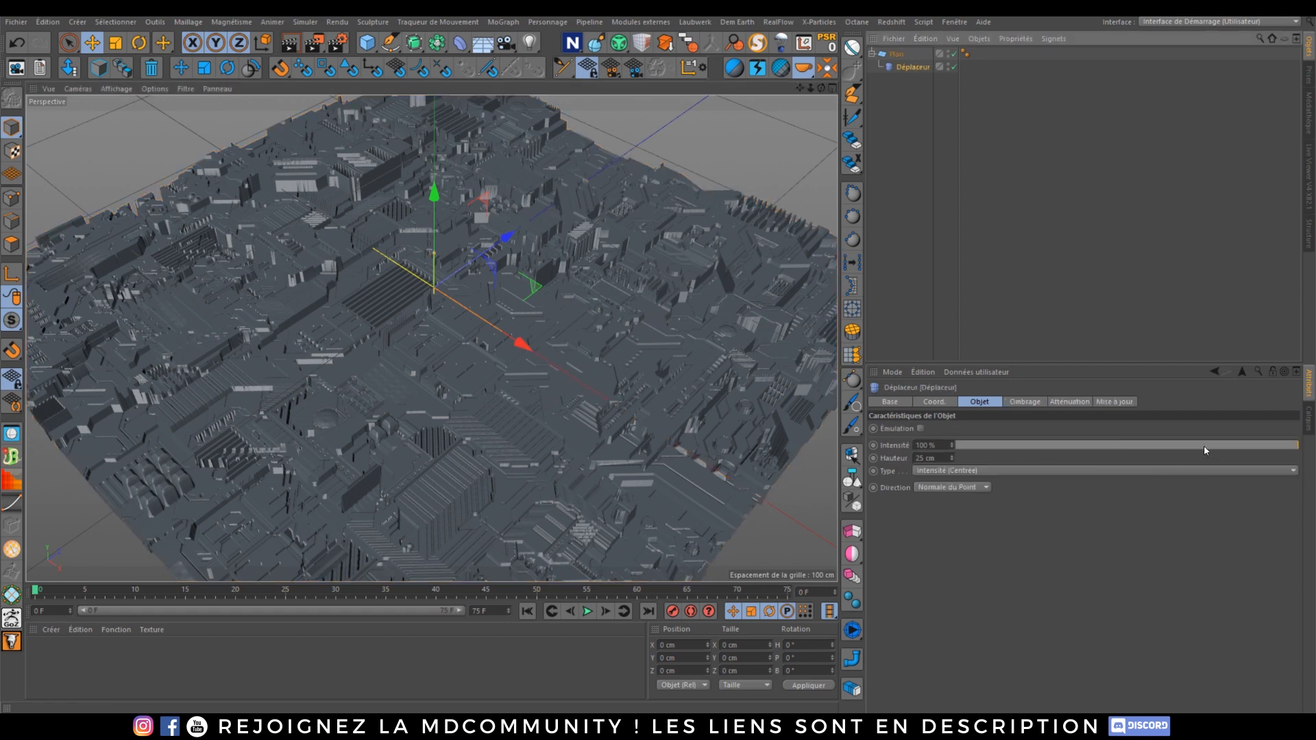
{"action": "left_click_drag", "start_coordinate": [1204, 445], "coordinate": [1163, 414]}
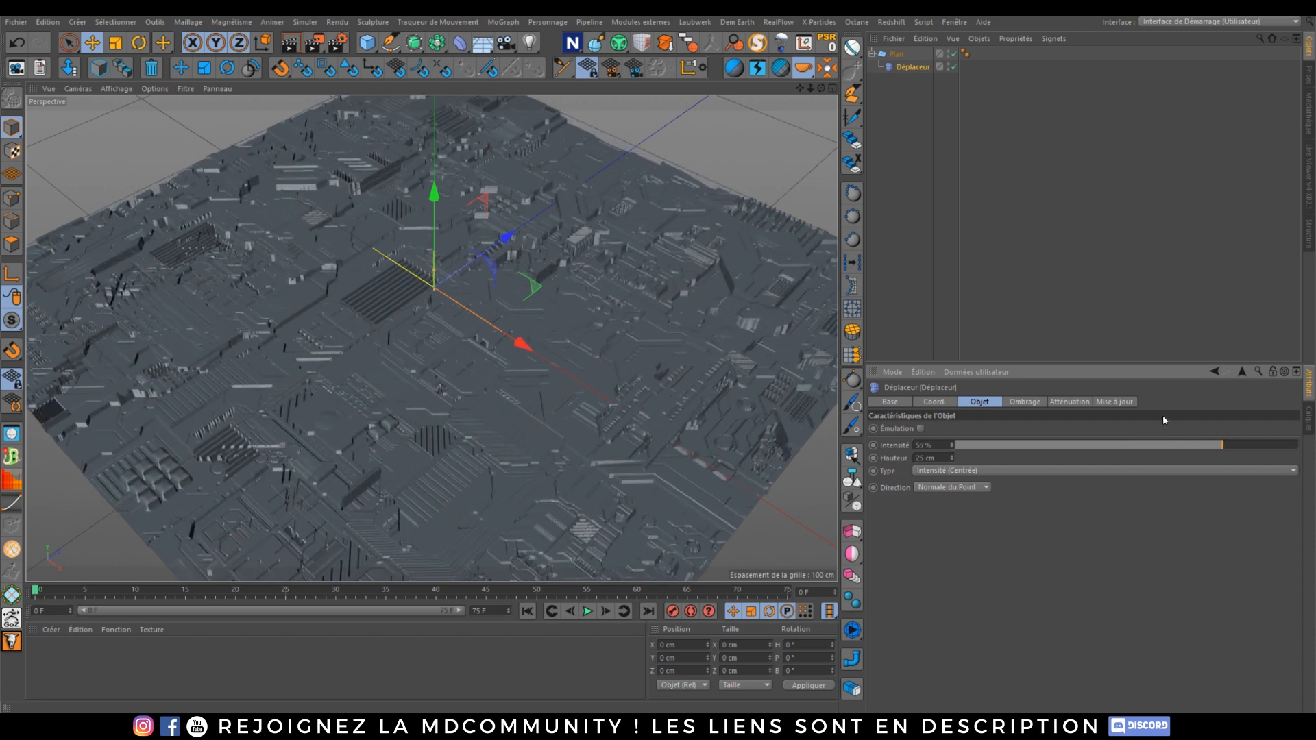
{"action": "left_click", "coordinate": [897, 55]}
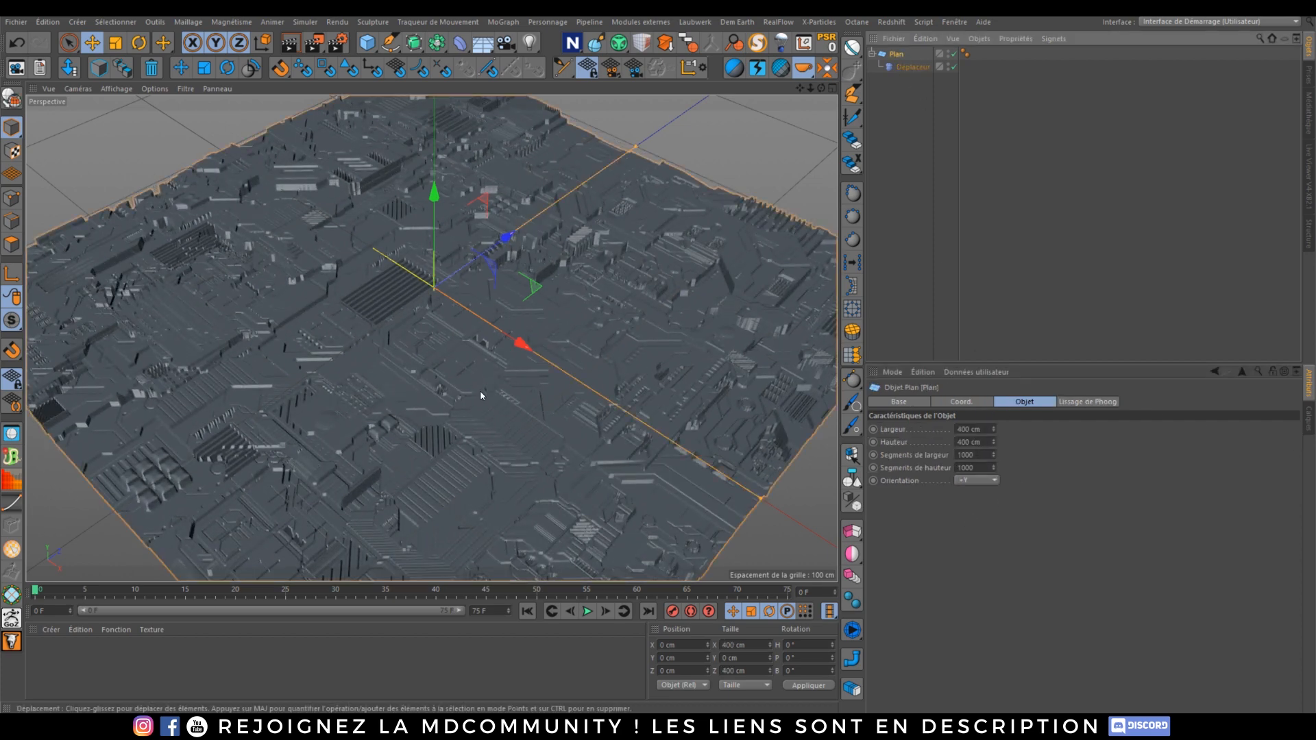
Step: Delete the Displacer deformer from the Plane
{"action": "left_click", "coordinate": [908, 72]}
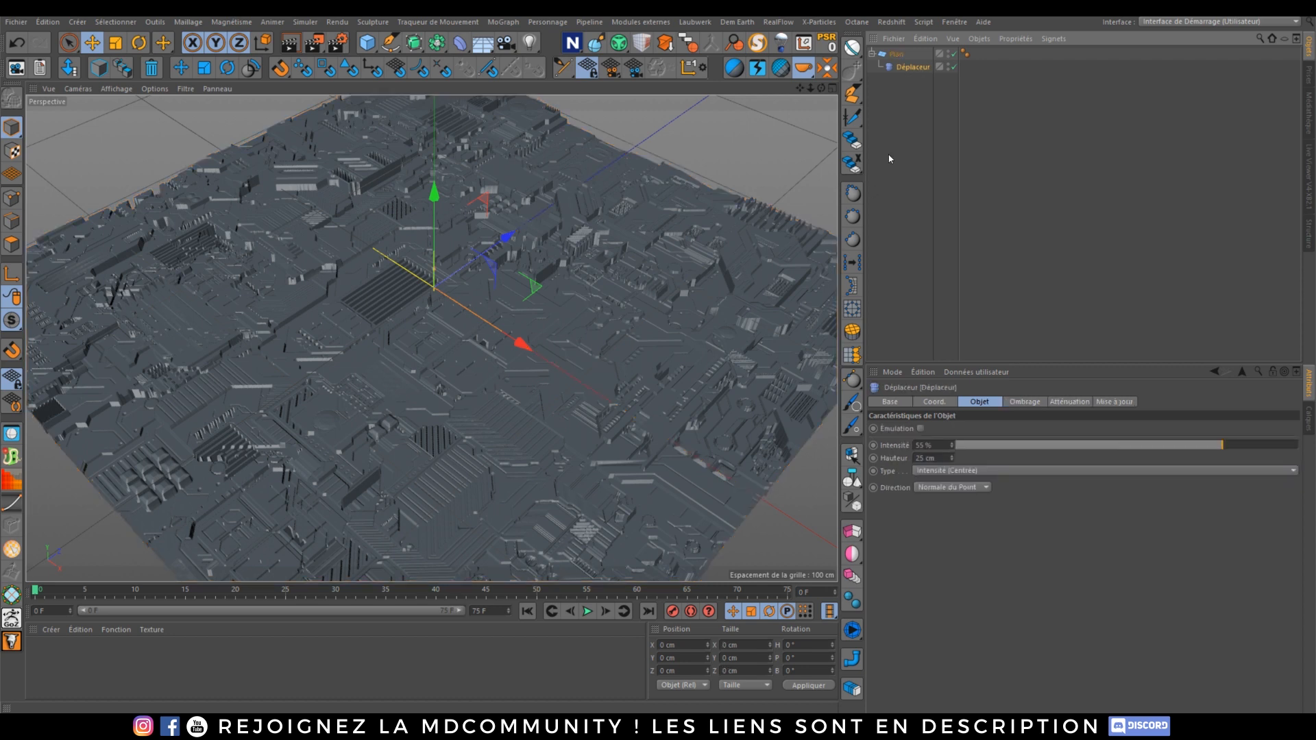
{"action": "left_click_drag", "start_coordinate": [909, 72], "coordinate": [900, 80]}
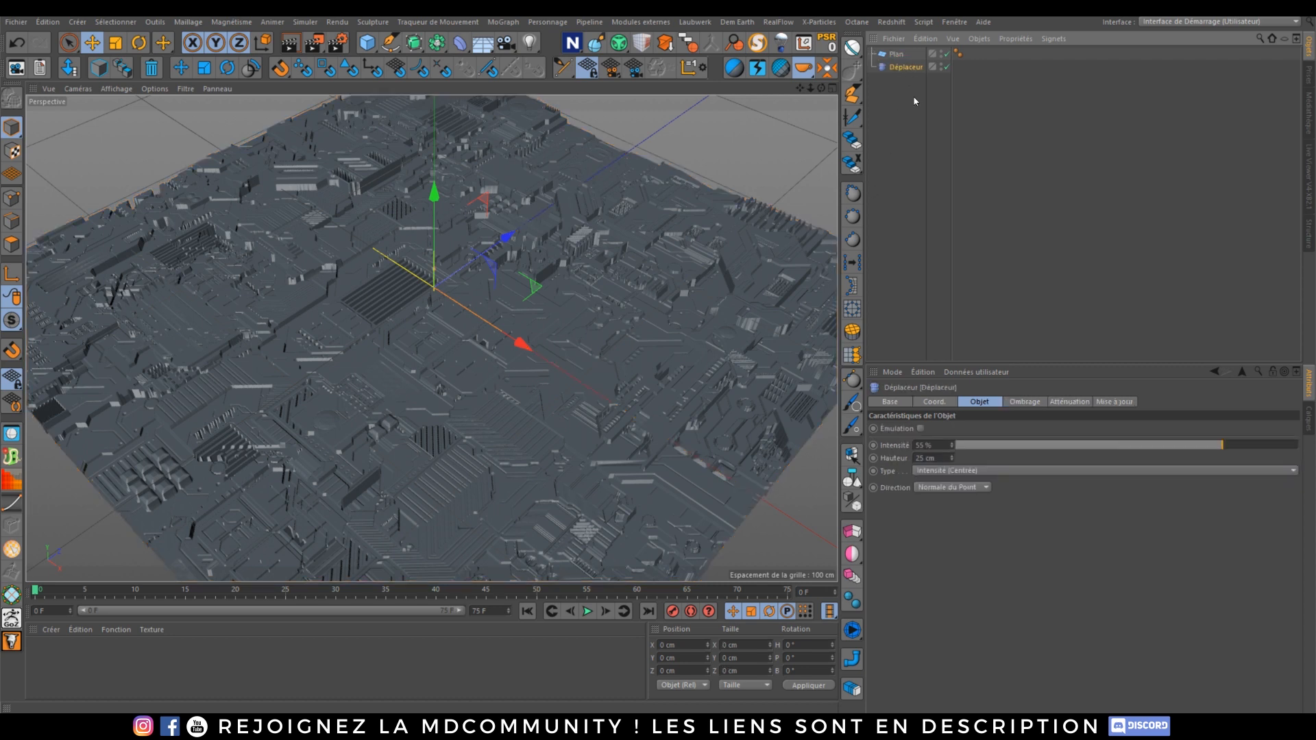
{"action": "key", "text": "Delete"}
Step: Create a new standard material and apply it to the Plane
{"action": "left_click", "coordinate": [896, 54]}
{"action": "scroll", "coordinate": [467, 283], "scroll_direction": "down", "scroll_amount": 3}
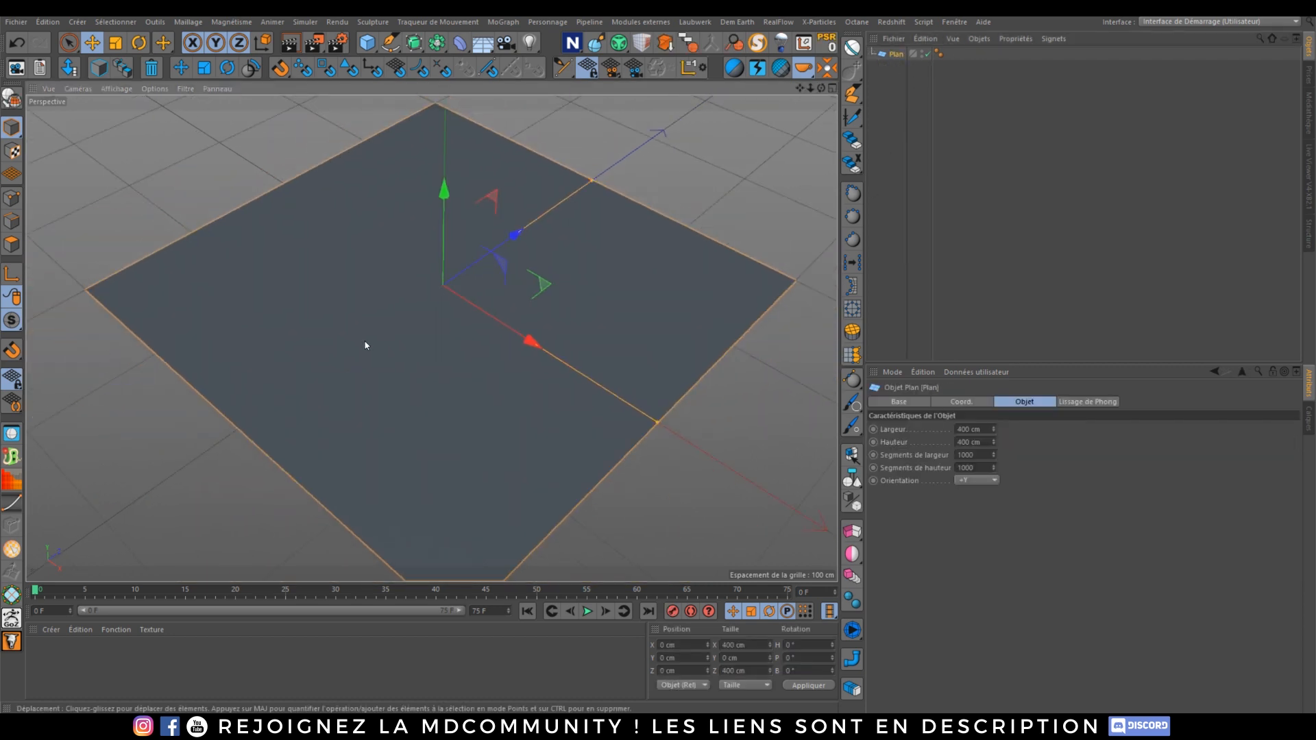
{"action": "left_click", "coordinate": [61, 661]}
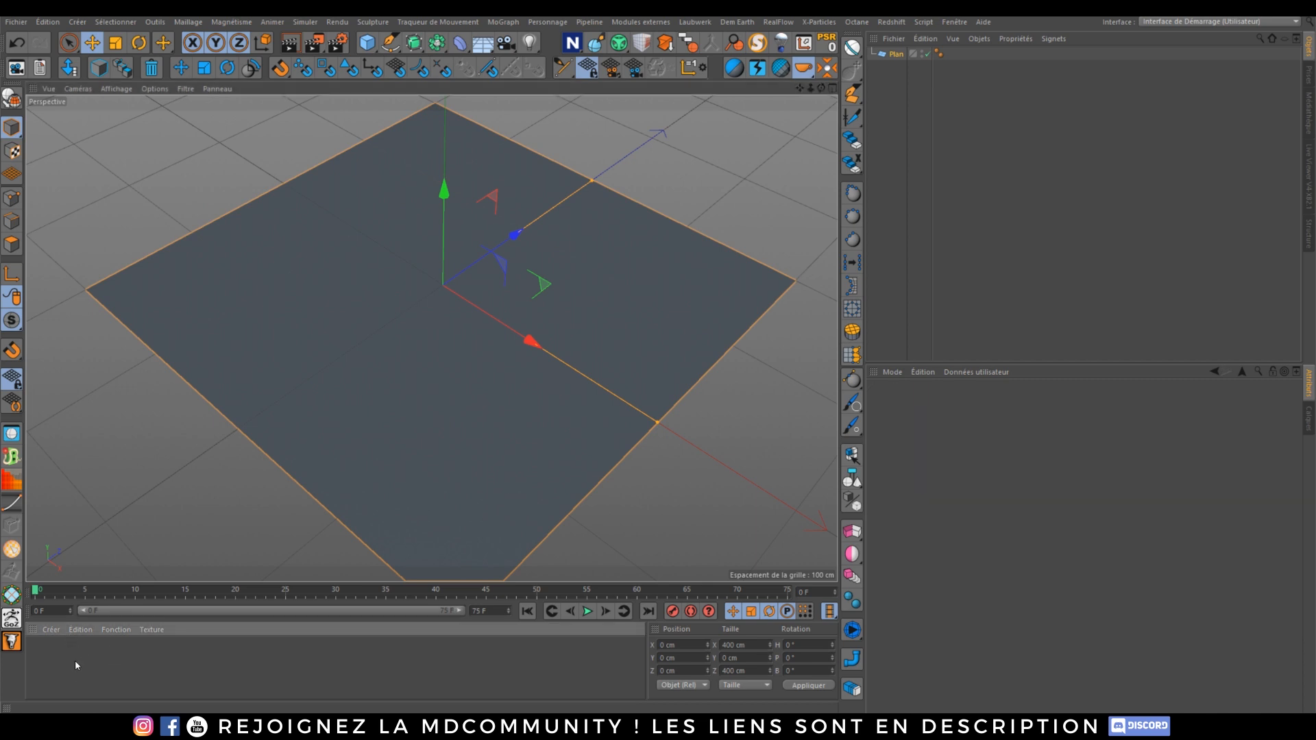
{"action": "double_click", "coordinate": [65, 658]}
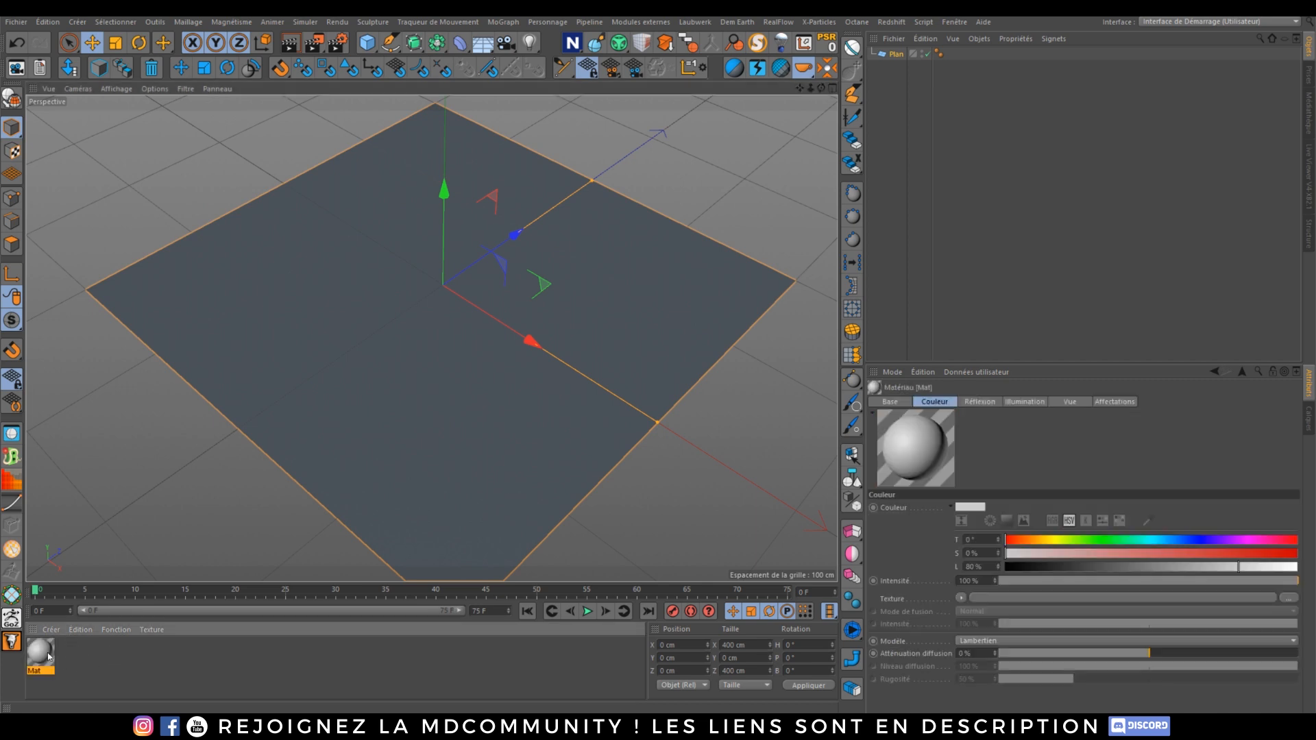
{"action": "left_click_drag", "start_coordinate": [48, 657], "coordinate": [900, 58]}
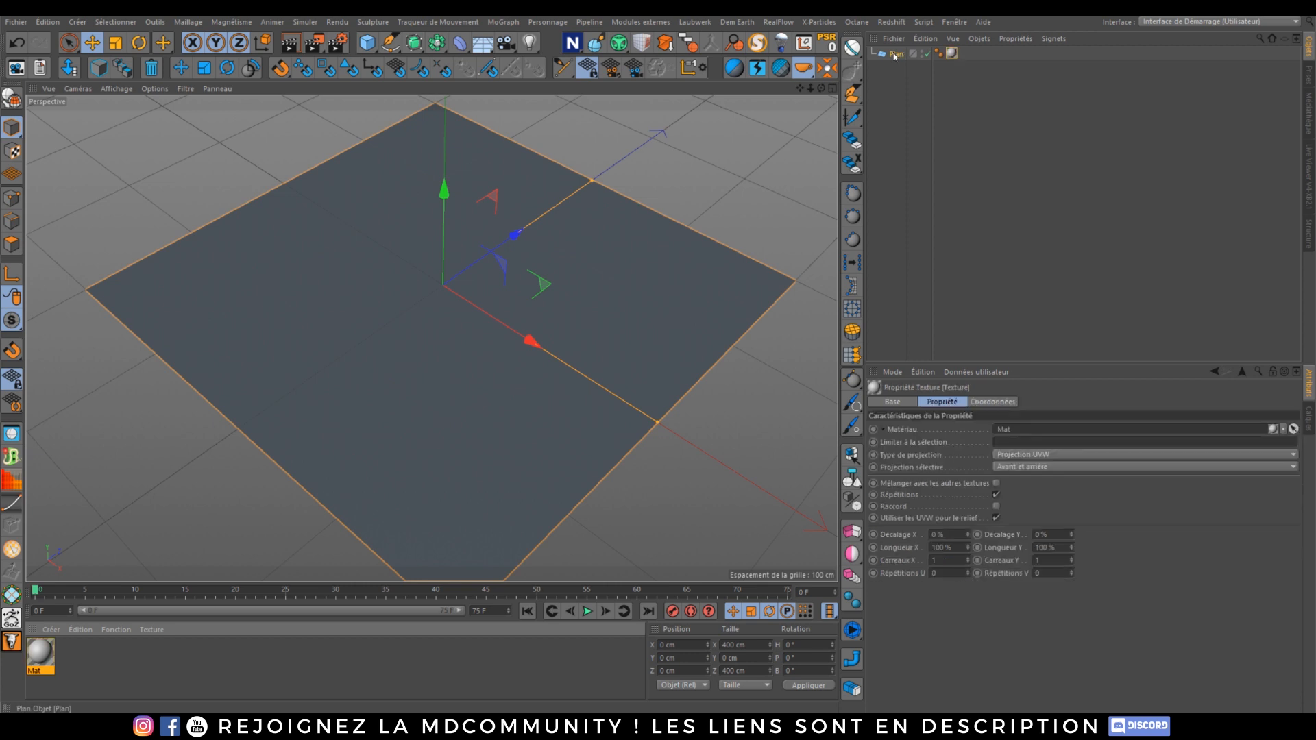
Step: Switch the render engine from Octane to Standard and render the active viewport
{"action": "left_click", "coordinate": [338, 43]}
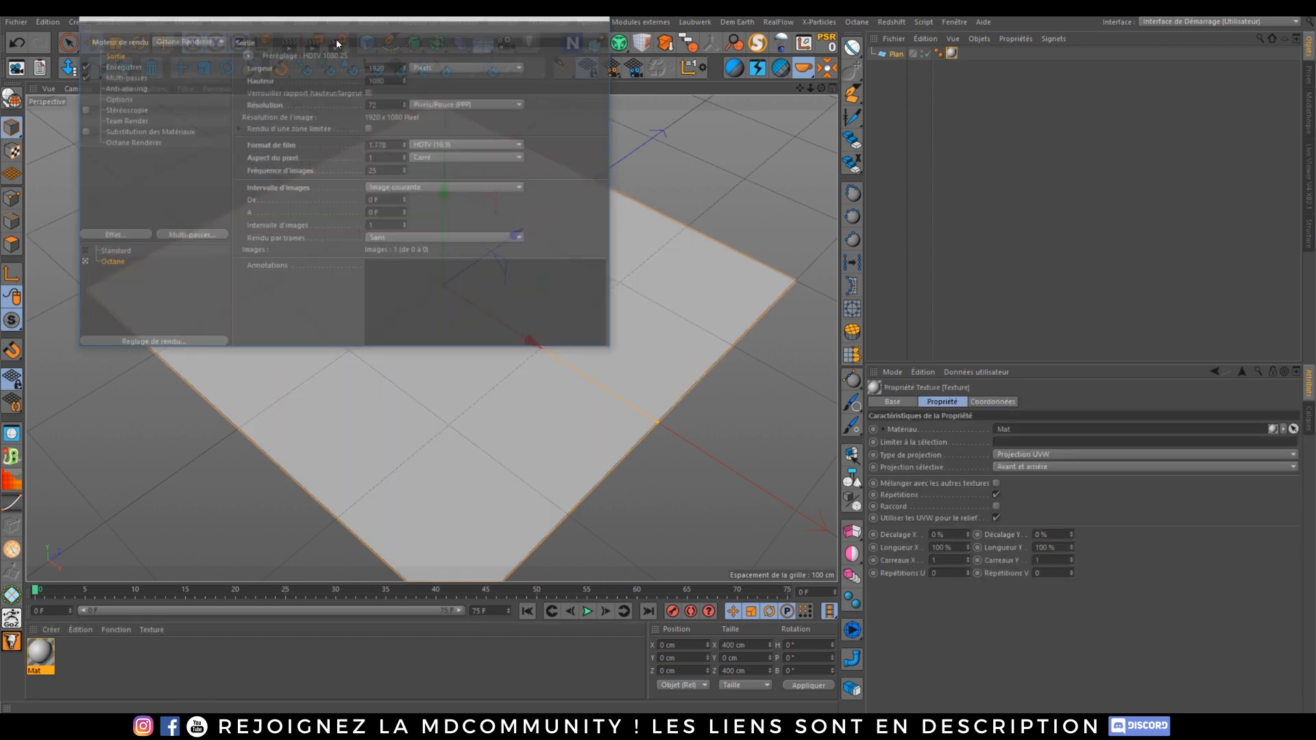
{"action": "left_click", "coordinate": [163, 42]}
{"action": "left_click", "coordinate": [171, 60]}
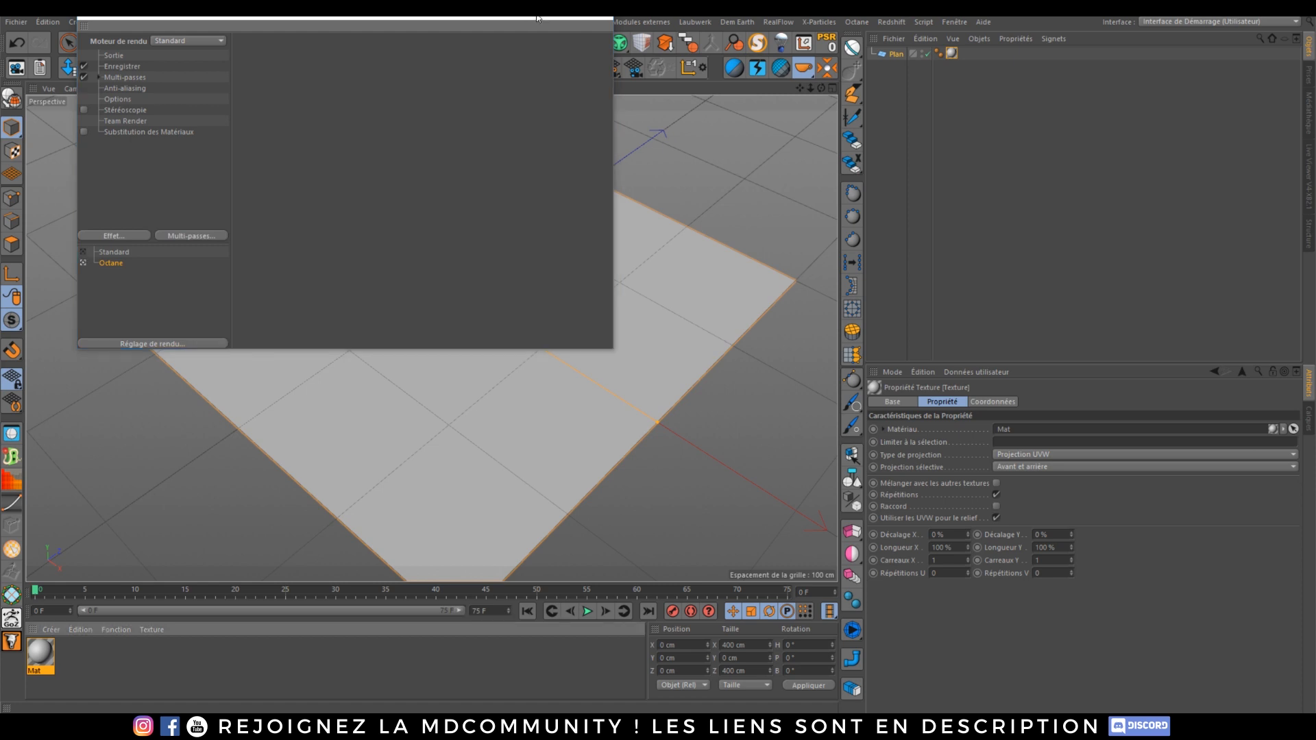
{"action": "left_click", "coordinate": [600, 18]}
{"action": "left_click", "coordinate": [293, 42]}
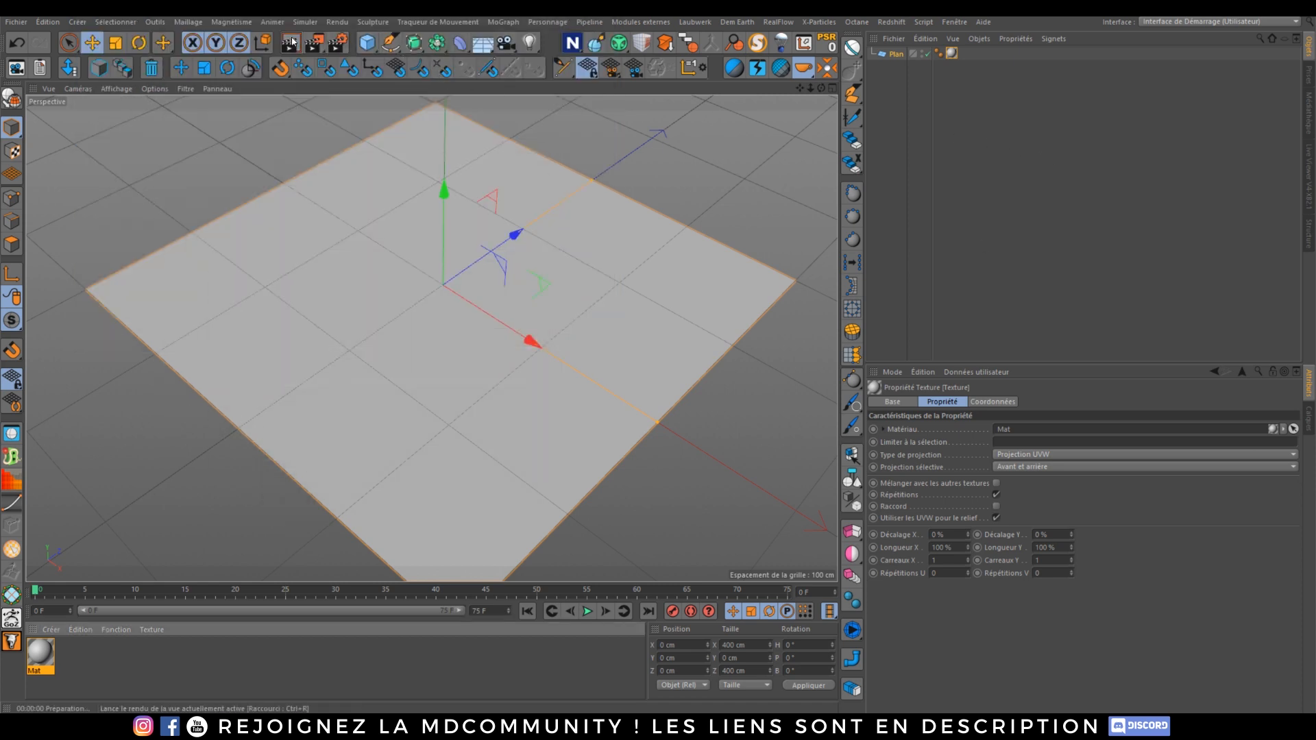
Step: Open the new material in the material editor and enable its Displacement channel
{"action": "left_click", "coordinate": [928, 139]}
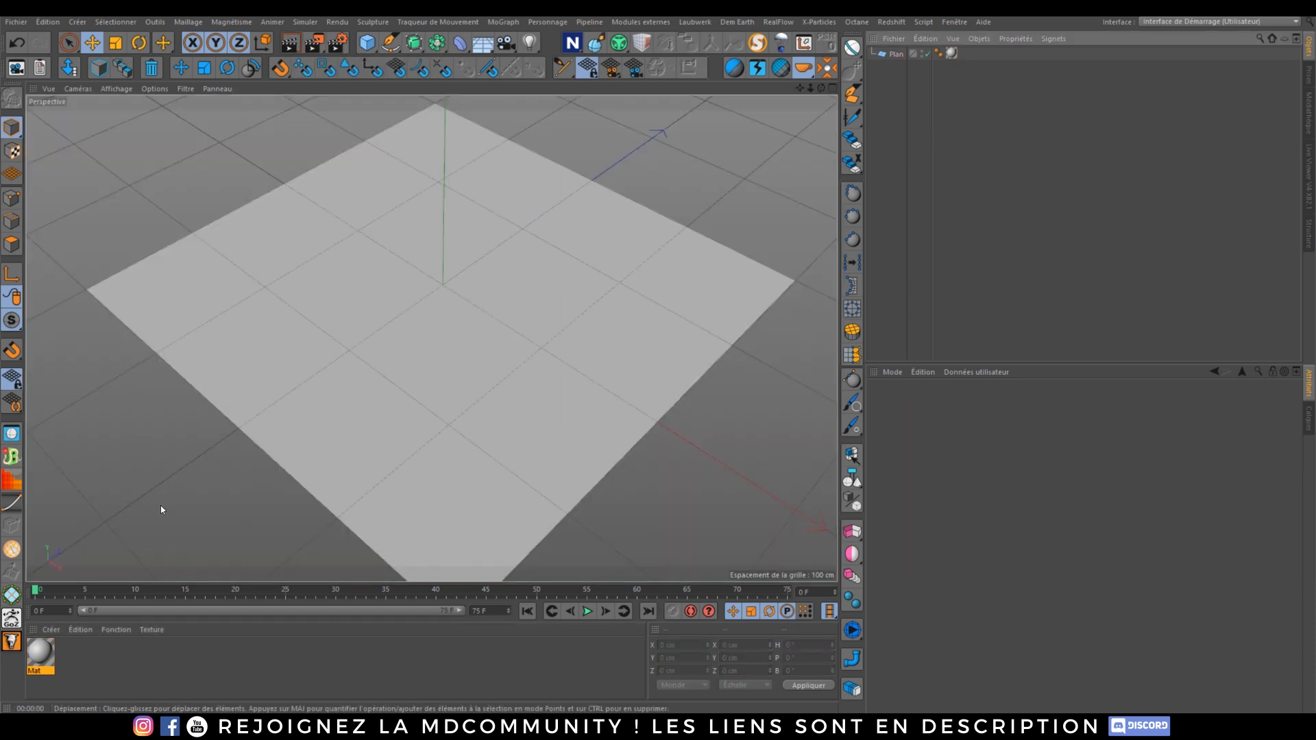
{"action": "double_click", "coordinate": [41, 655]}
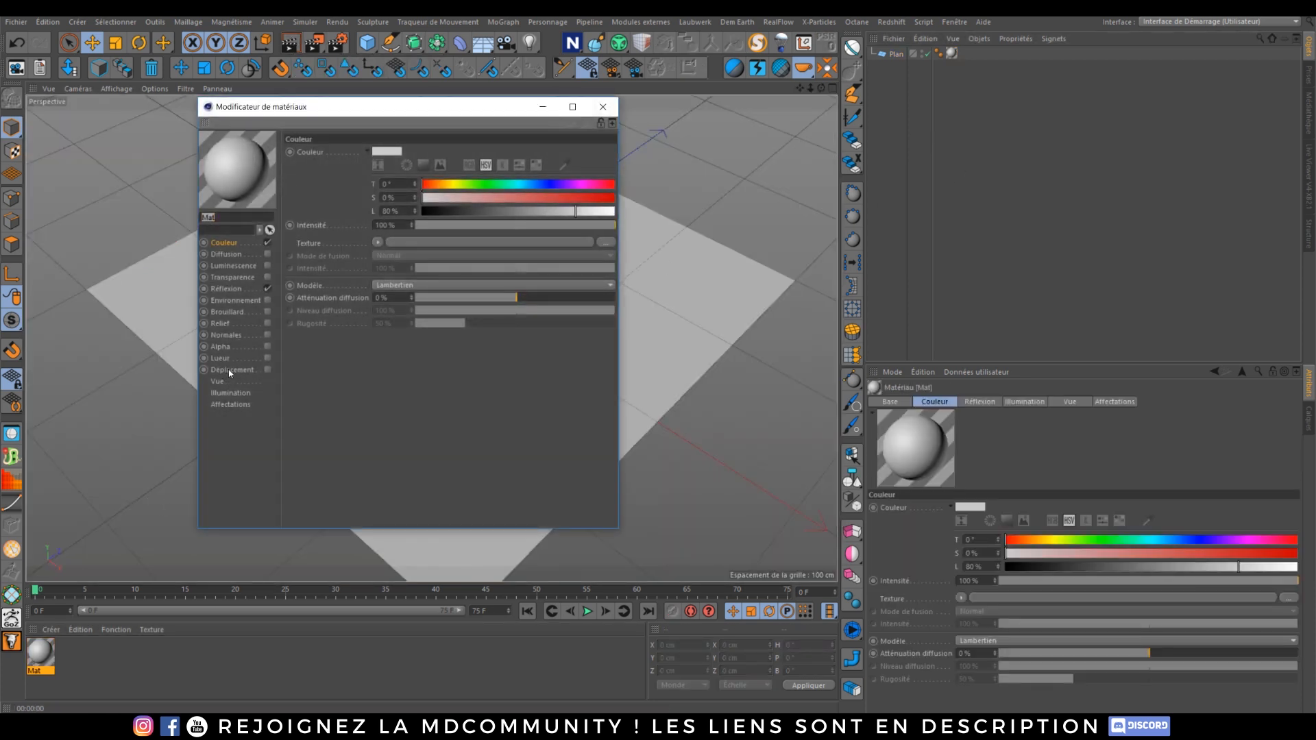
{"action": "left_click", "coordinate": [230, 370]}
{"action": "left_click", "coordinate": [268, 370]}
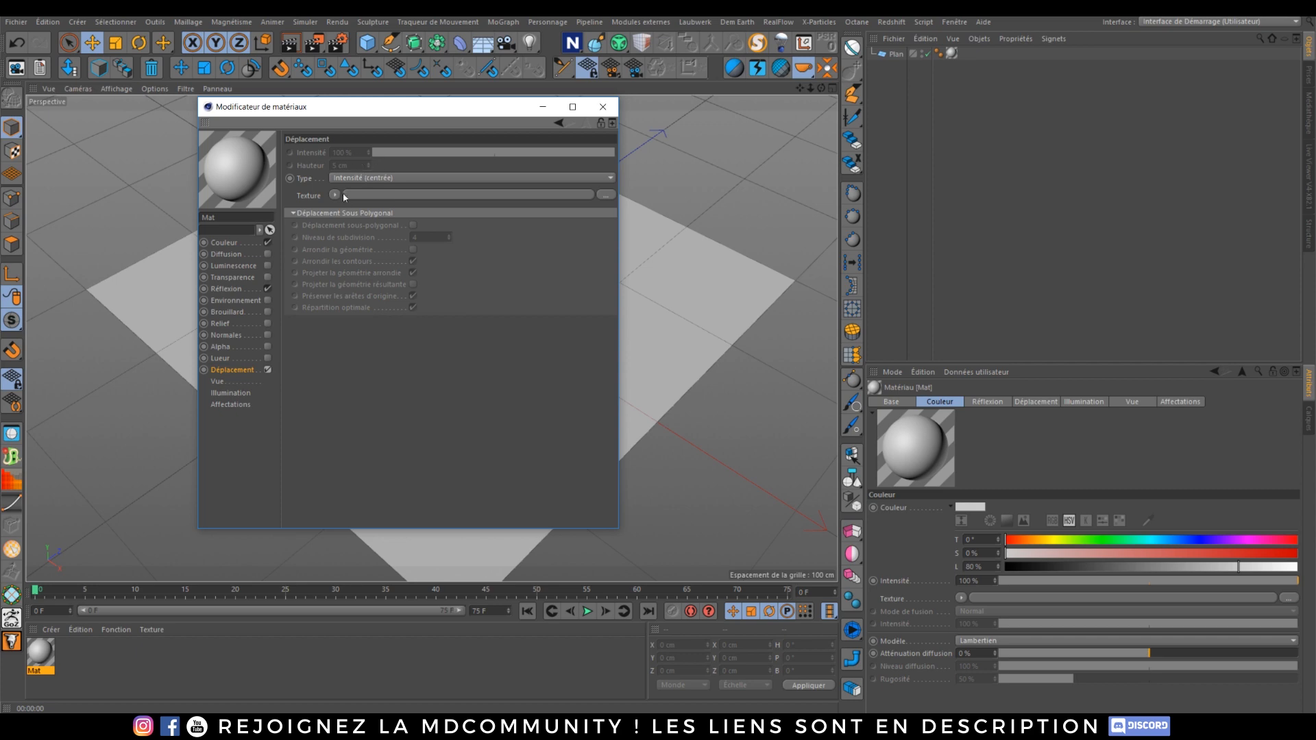
Step: Load the JSplacement seamless height map image as the displacement texture
{"action": "left_click", "coordinate": [343, 194]}
{"action": "left_click", "coordinate": [394, 207]}
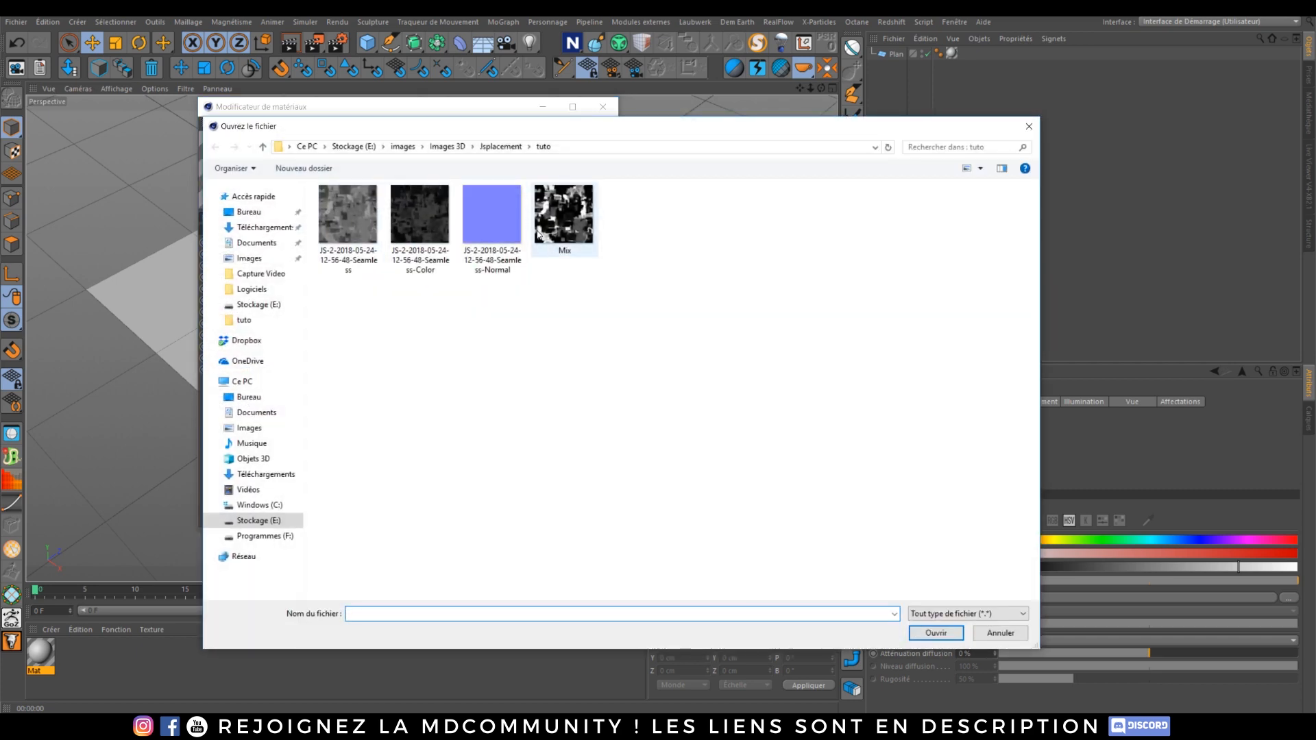
{"action": "double_click", "coordinate": [364, 215]}
{"action": "left_click", "coordinate": [742, 410]}
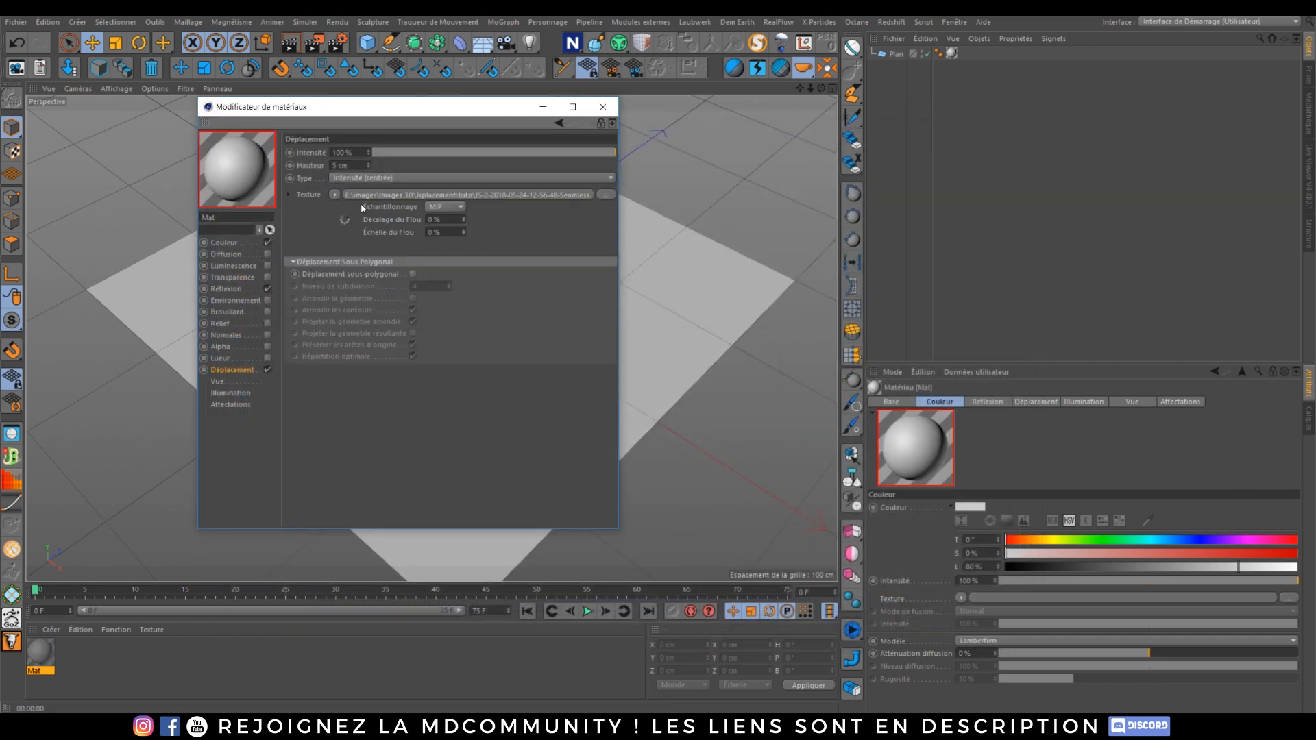
Step: Enable sub-polygon displacement in the material and close the material editor
{"action": "left_click", "coordinate": [413, 275]}
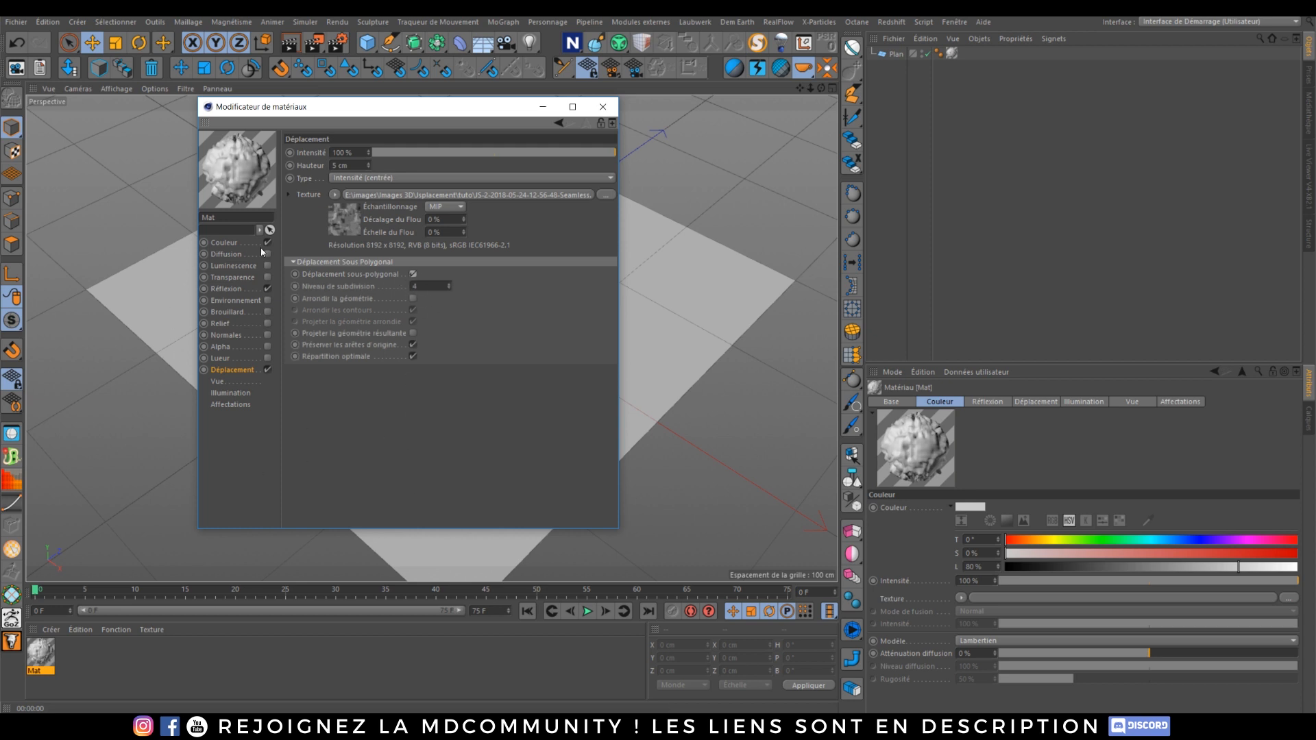
{"action": "left_click", "coordinate": [602, 106]}
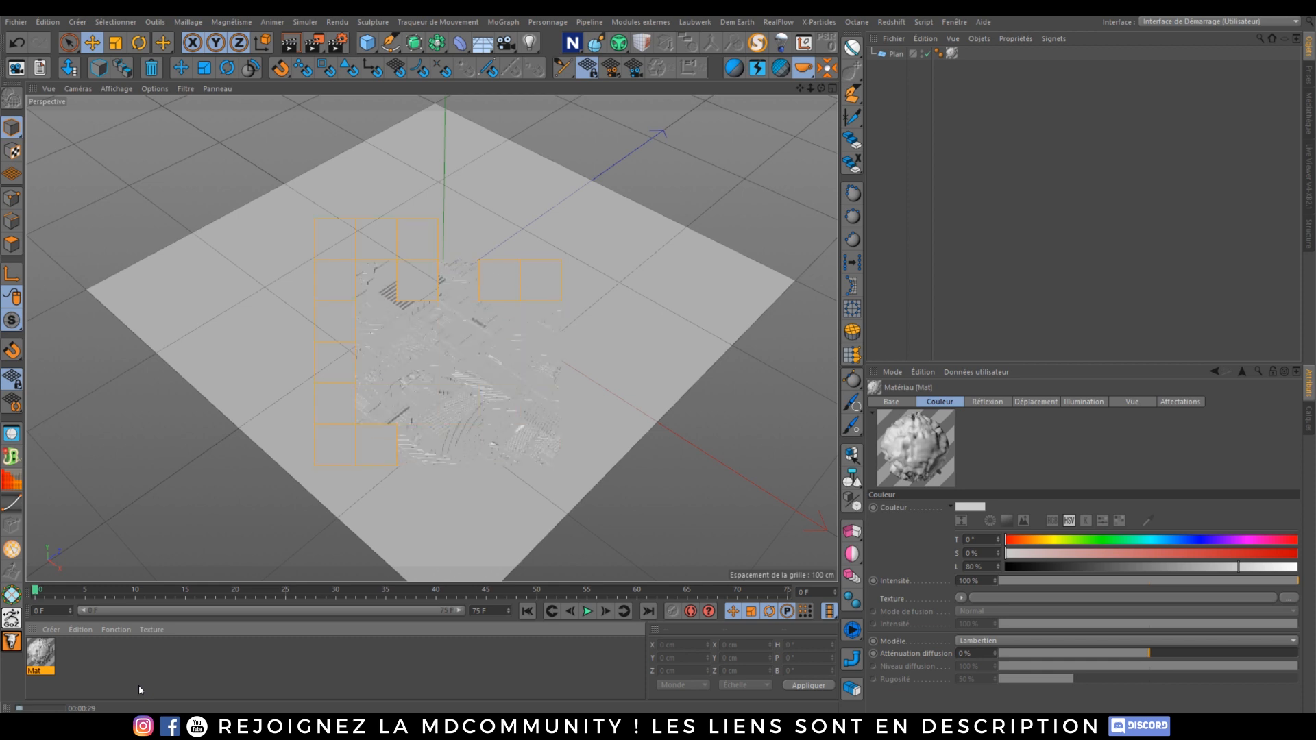
{"action": "left_click", "coordinate": [483, 353]}
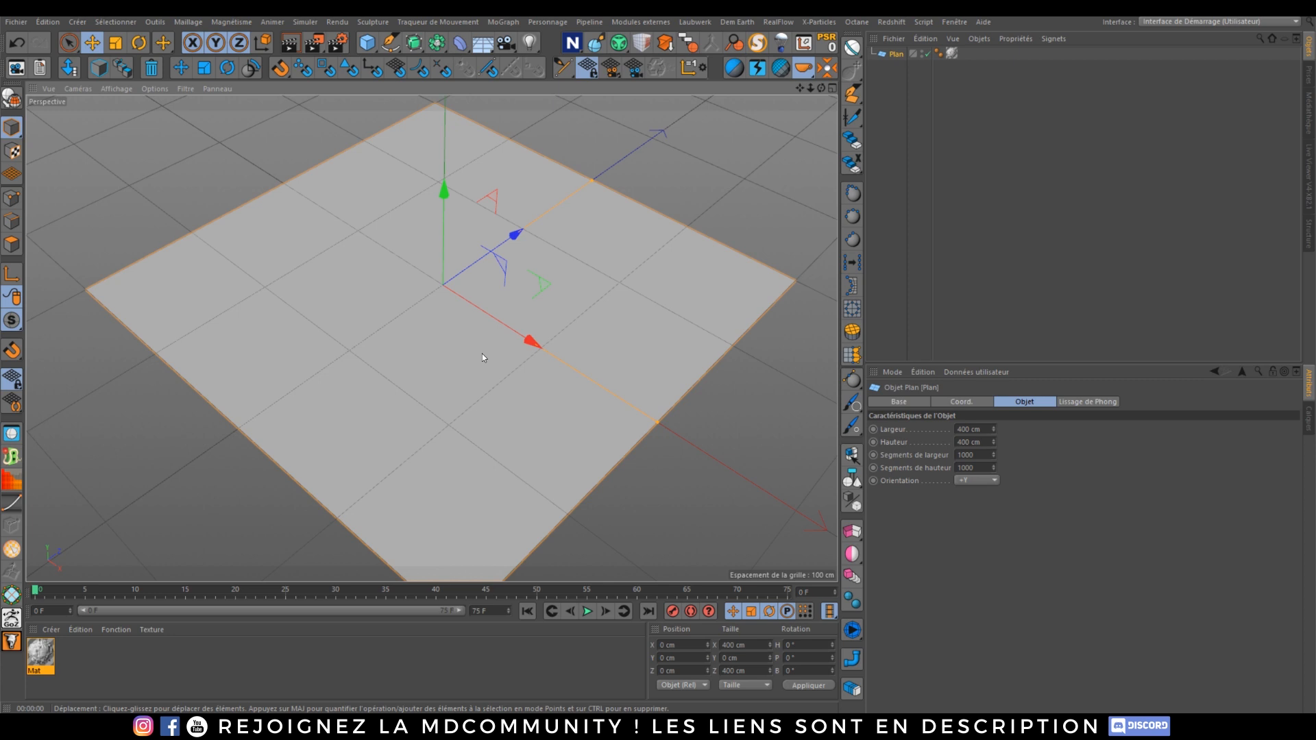
Step: Delete the texture tag from the Plane and remove the material
{"action": "left_click", "coordinate": [952, 54]}
{"action": "key", "text": "Delete"}
{"action": "left_click", "coordinate": [40, 654]}
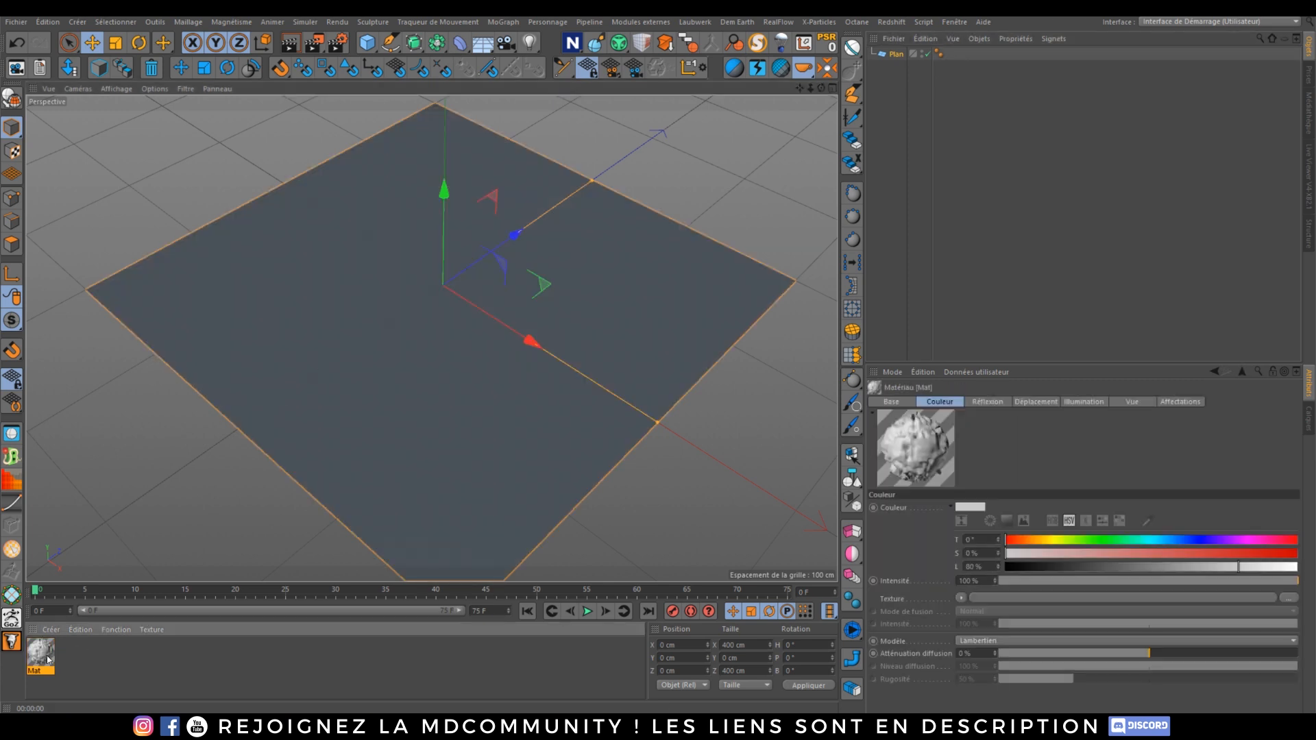
{"action": "key", "text": "Delete"}
Step: Open the docked Octane Live Viewer and restart its render
{"action": "left_click", "coordinate": [1310, 166]}
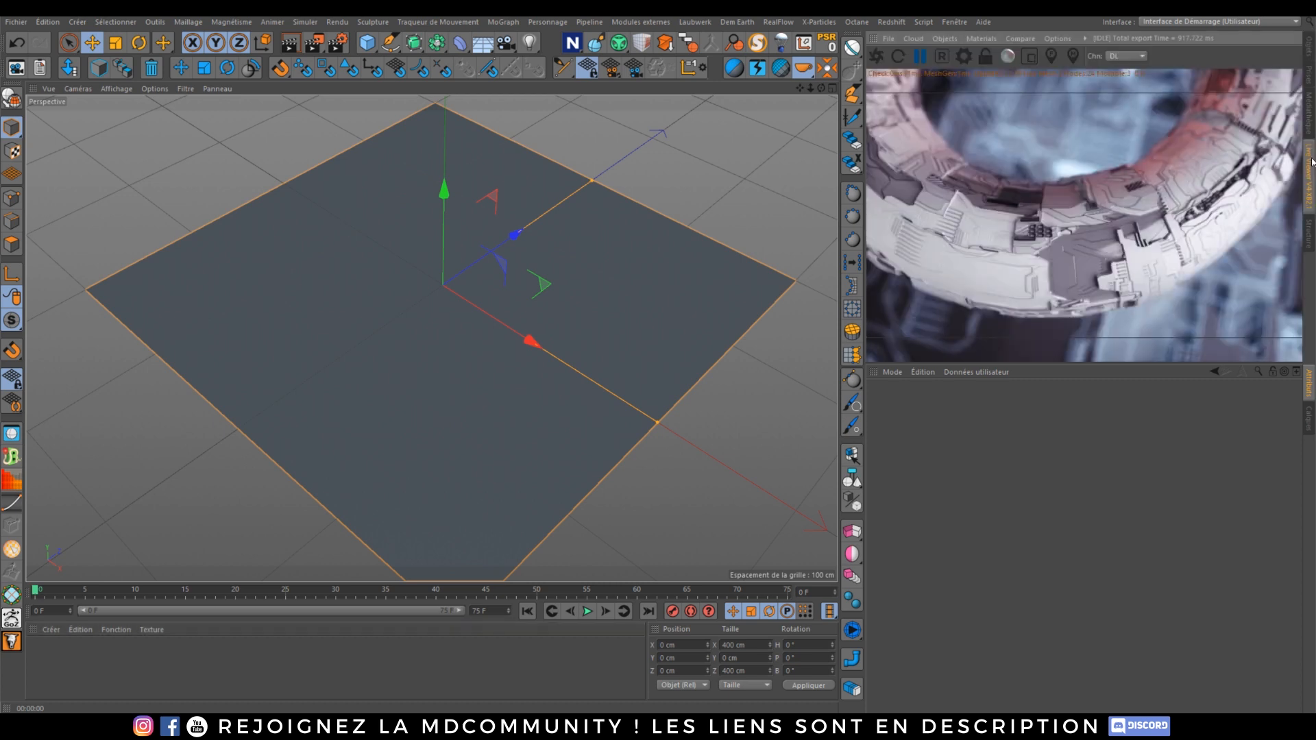
{"action": "left_click", "coordinate": [877, 56]}
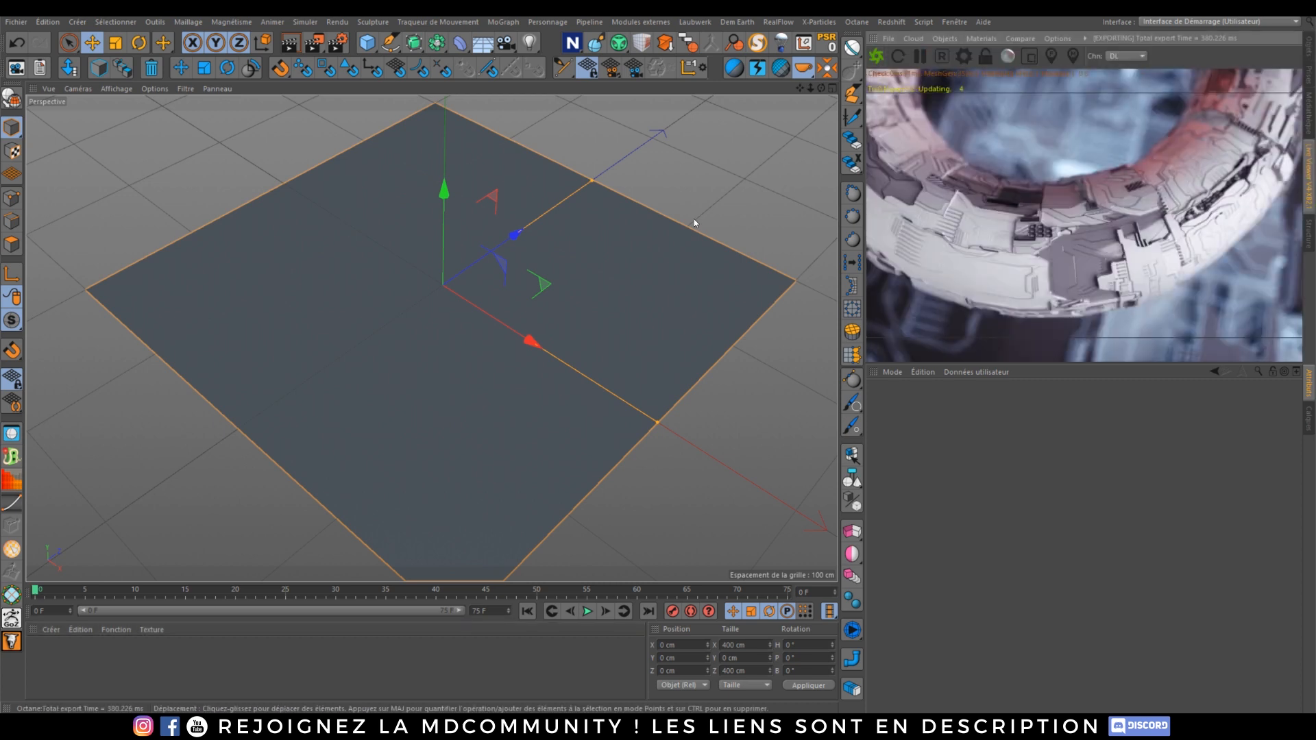
Step: Create a new scene and open the Octane Live Viewer window, docking it beside the viewport
{"action": "key", "text": "ctrl+n"}
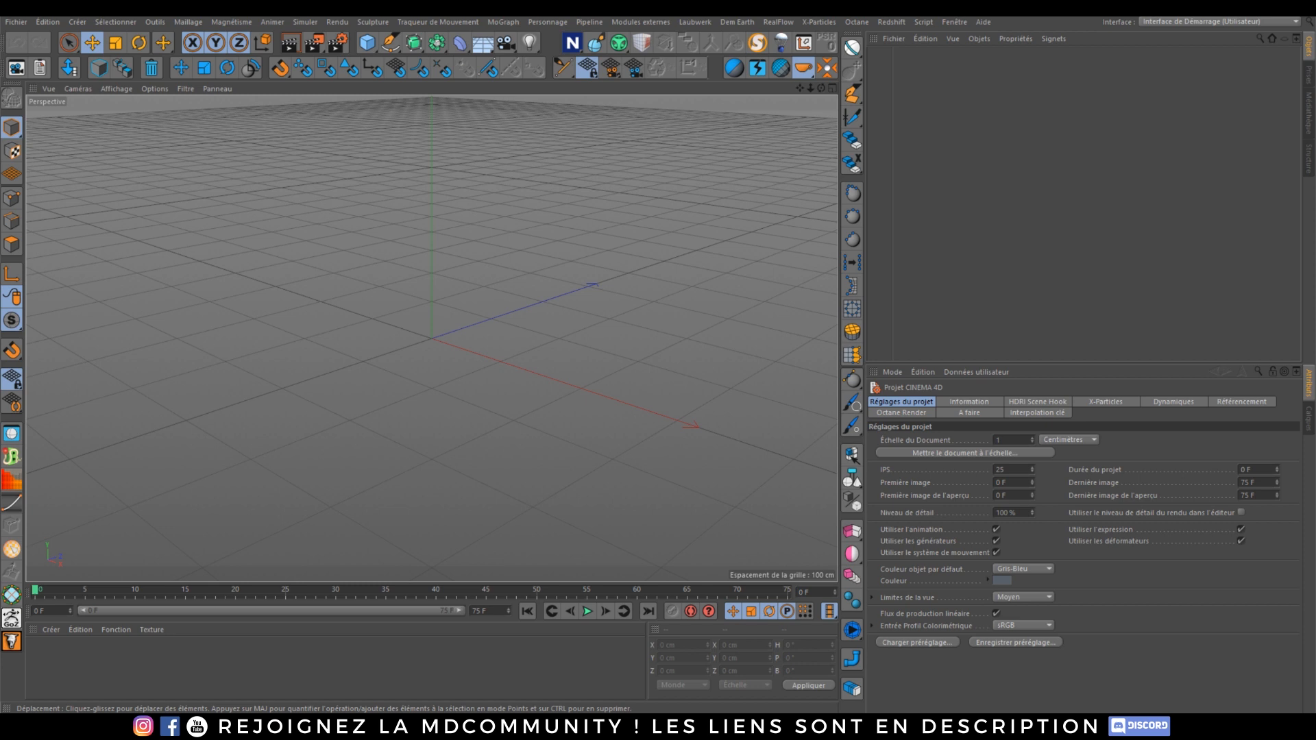
{"action": "left_click", "coordinate": [862, 23]}
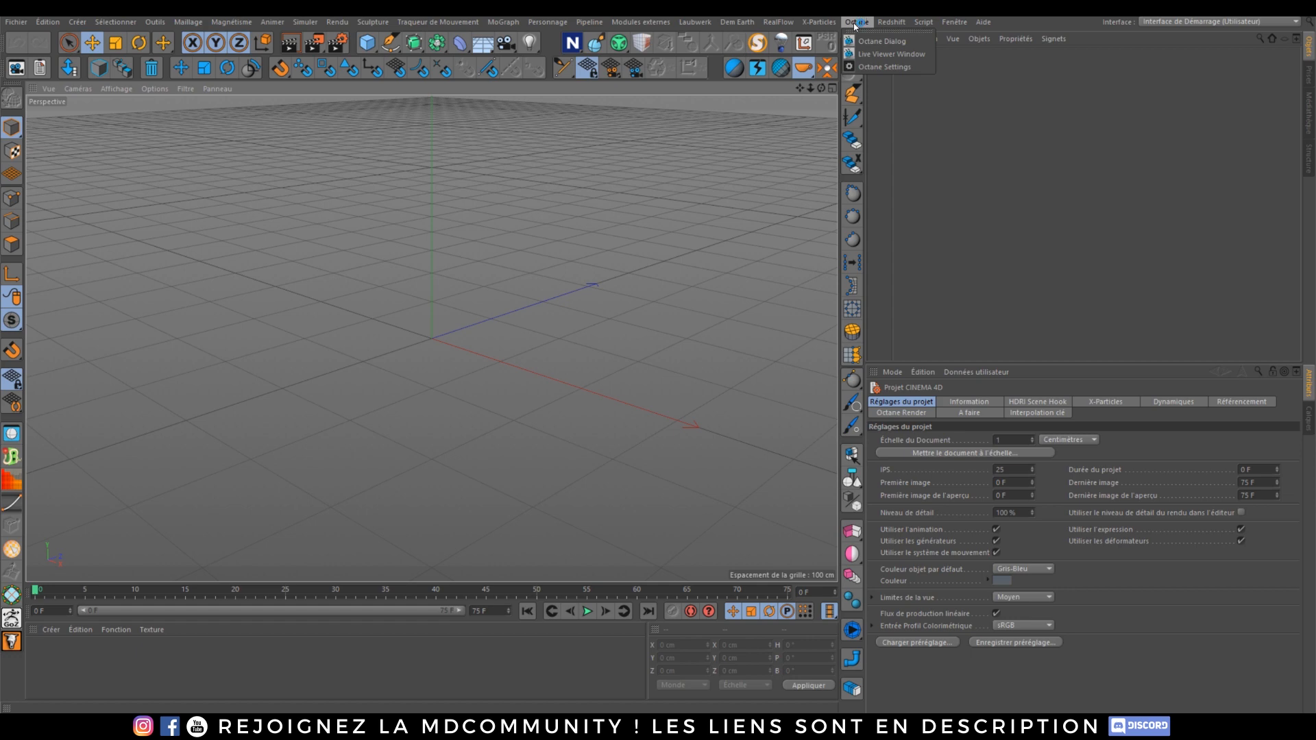
{"action": "left_click", "coordinate": [877, 54]}
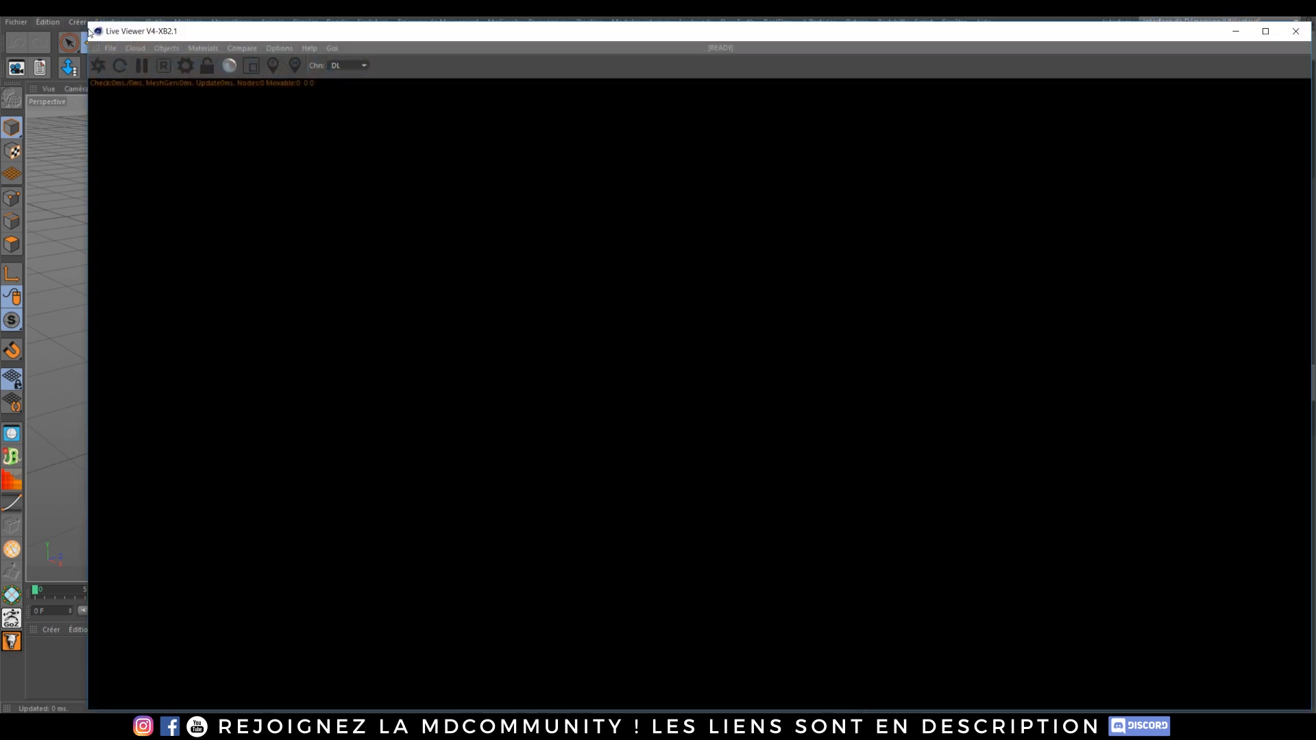
{"action": "left_click_drag", "start_coordinate": [142, 35], "coordinate": [499, 110]}
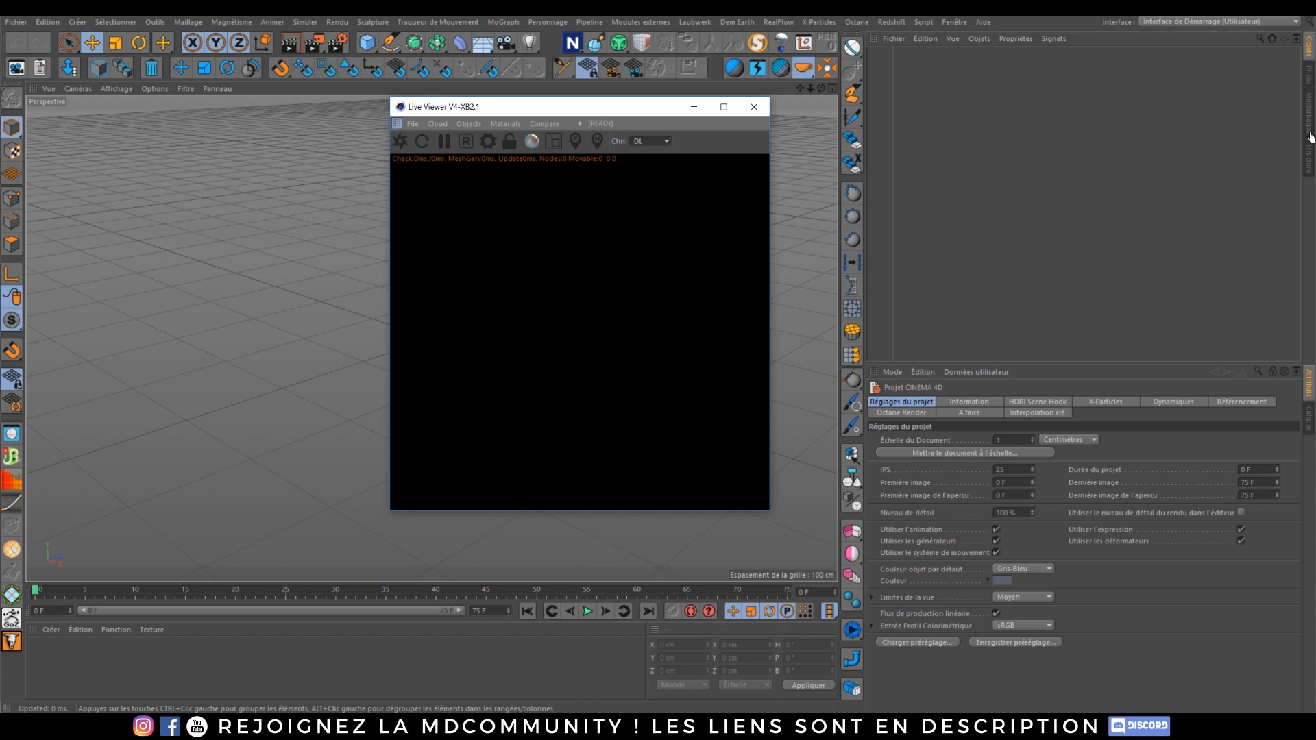
{"action": "left_click_drag", "start_coordinate": [1311, 142], "coordinate": [1311, 144]}
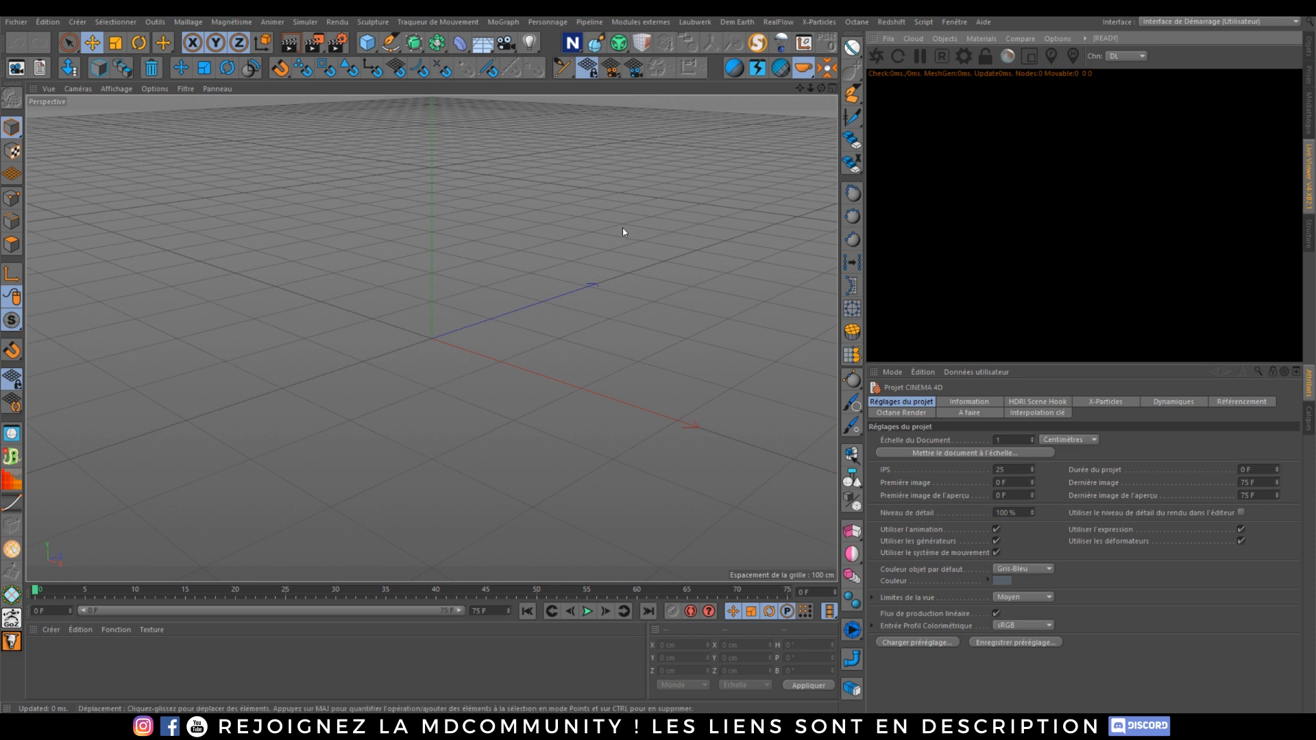
Step: Add a Plane object to the scene and render it in the Octane Live Viewer
{"action": "left_click", "coordinate": [370, 38]}
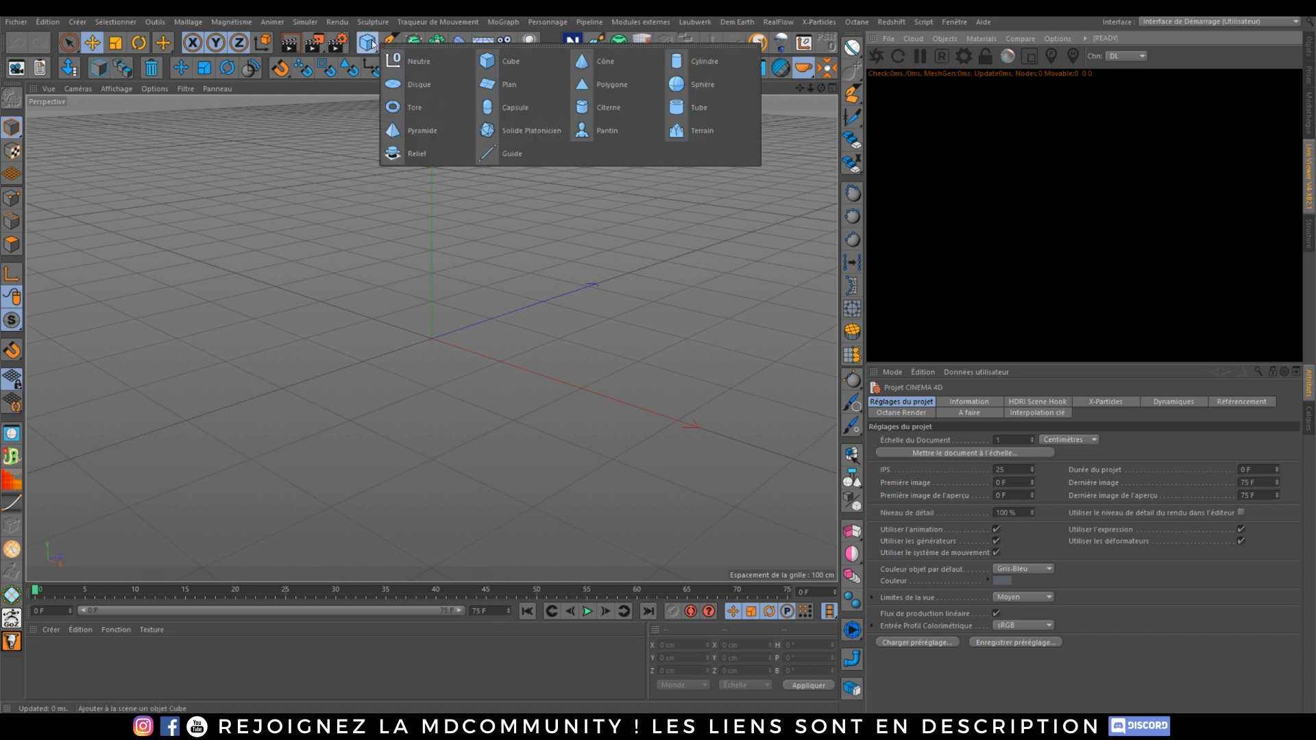
{"action": "left_click", "coordinate": [508, 86]}
{"action": "scroll", "coordinate": [427, 363], "scroll_direction": "up", "scroll_amount": 4}
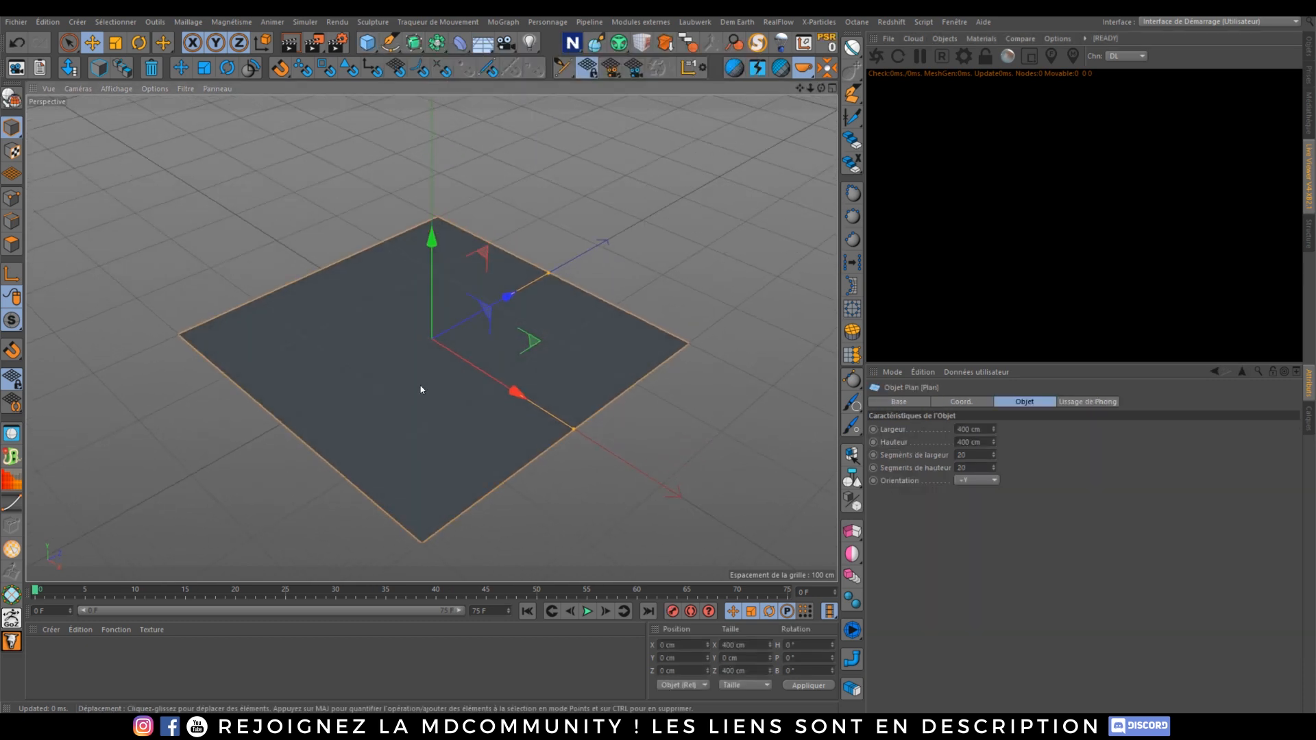
{"action": "middle_click_drag", "start_coordinate": [426, 382], "coordinate": [442, 347], "text": "alt"}
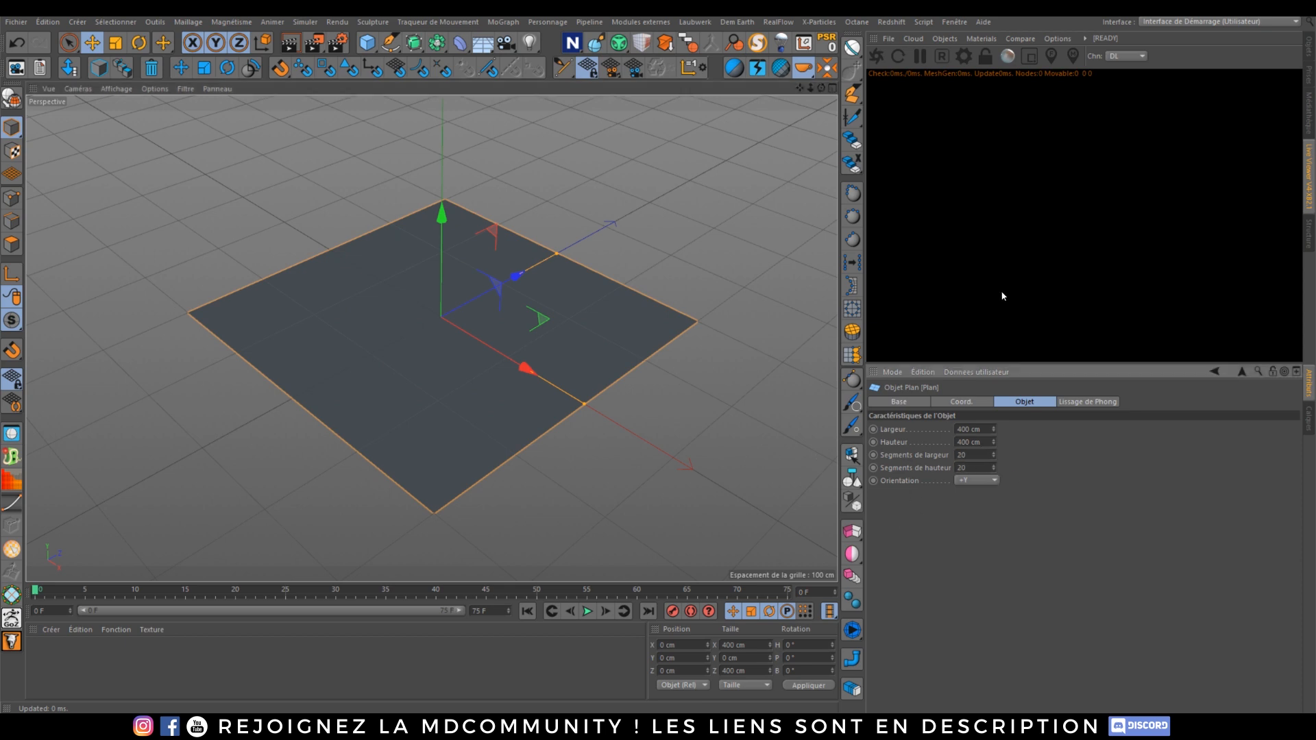
{"action": "left_click", "coordinate": [882, 59]}
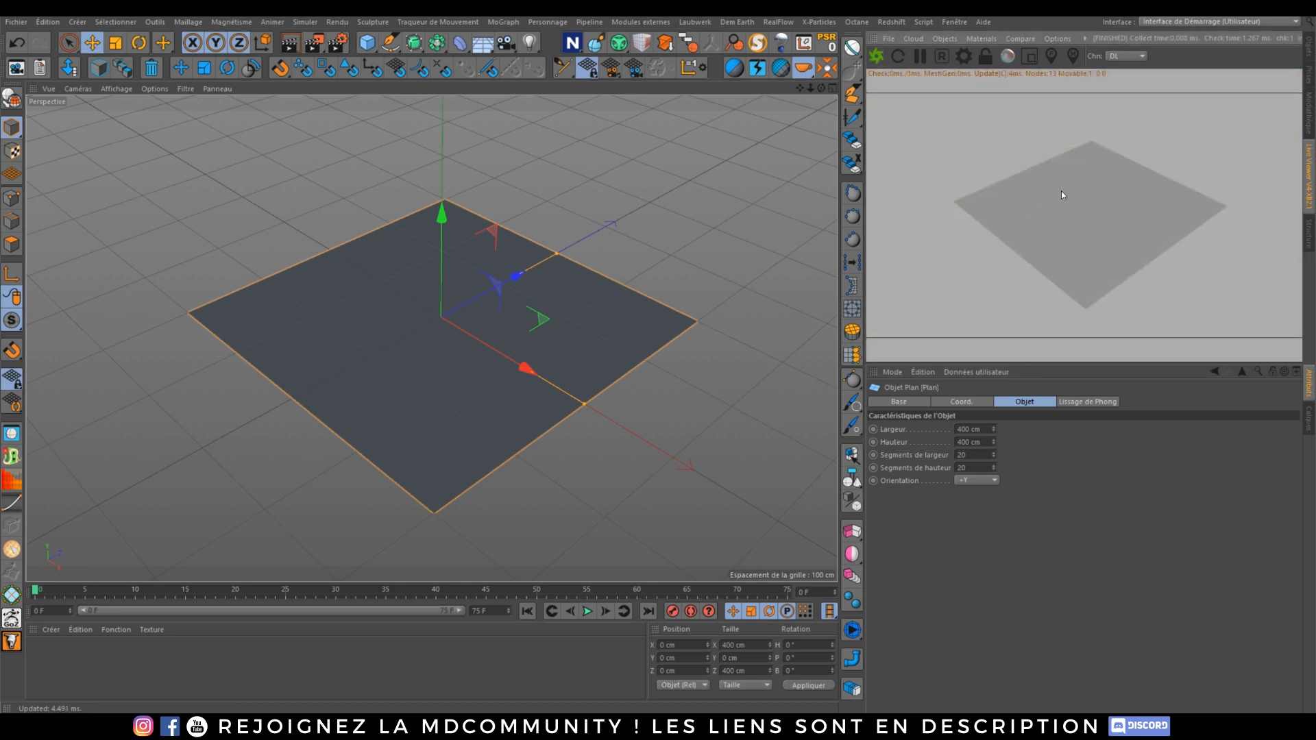
Step: Apply an Octane Specular material to the plane from the Live Viewer, then delete it
{"action": "right_click", "coordinate": [1062, 194]}
{"action": "mouse_move", "coordinate": [1080, 201]}
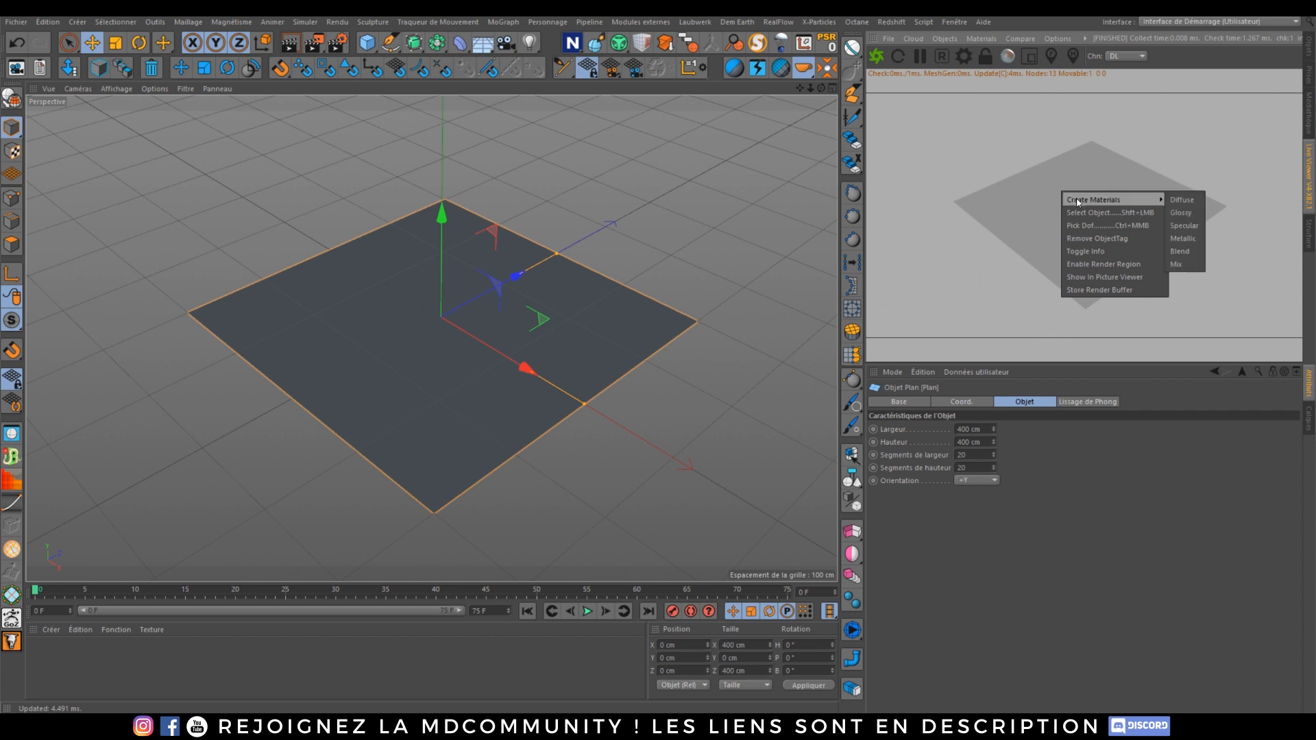
{"action": "left_click", "coordinate": [1196, 227]}
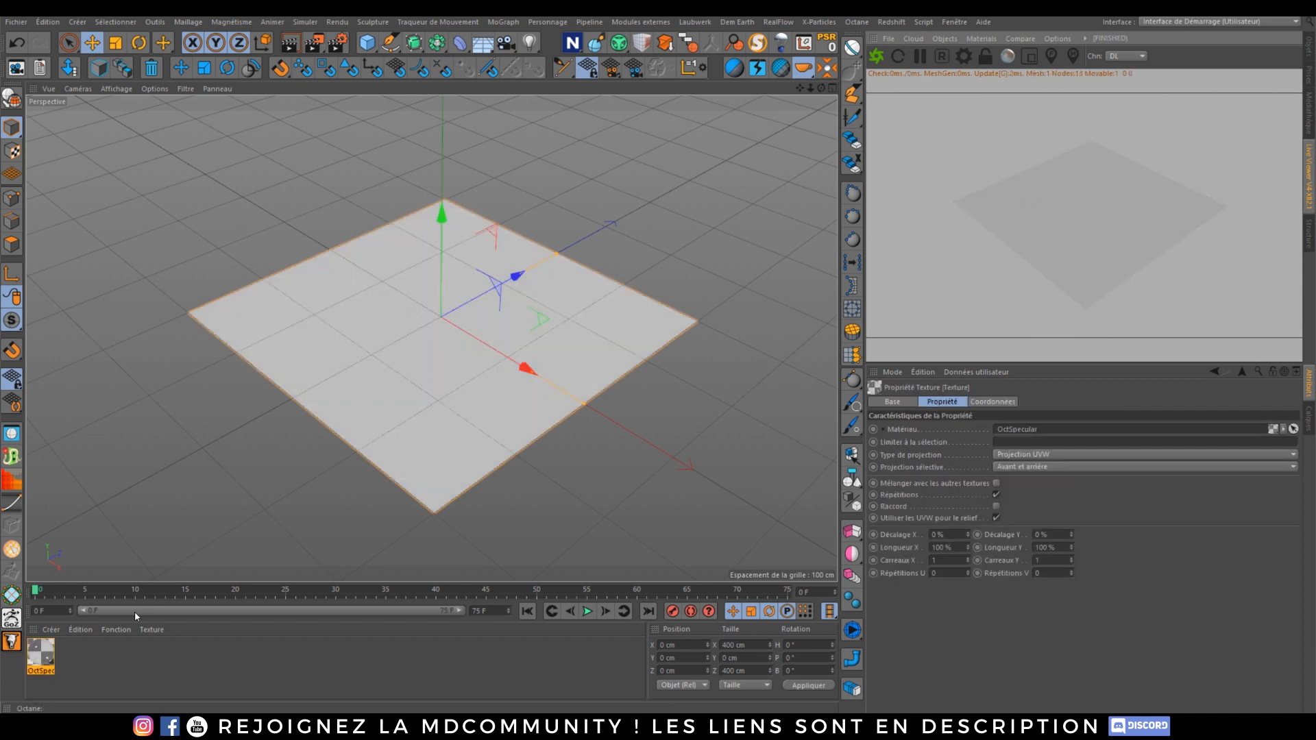
{"action": "double_click", "coordinate": [51, 658]}
{"action": "left_click", "coordinate": [603, 106]}
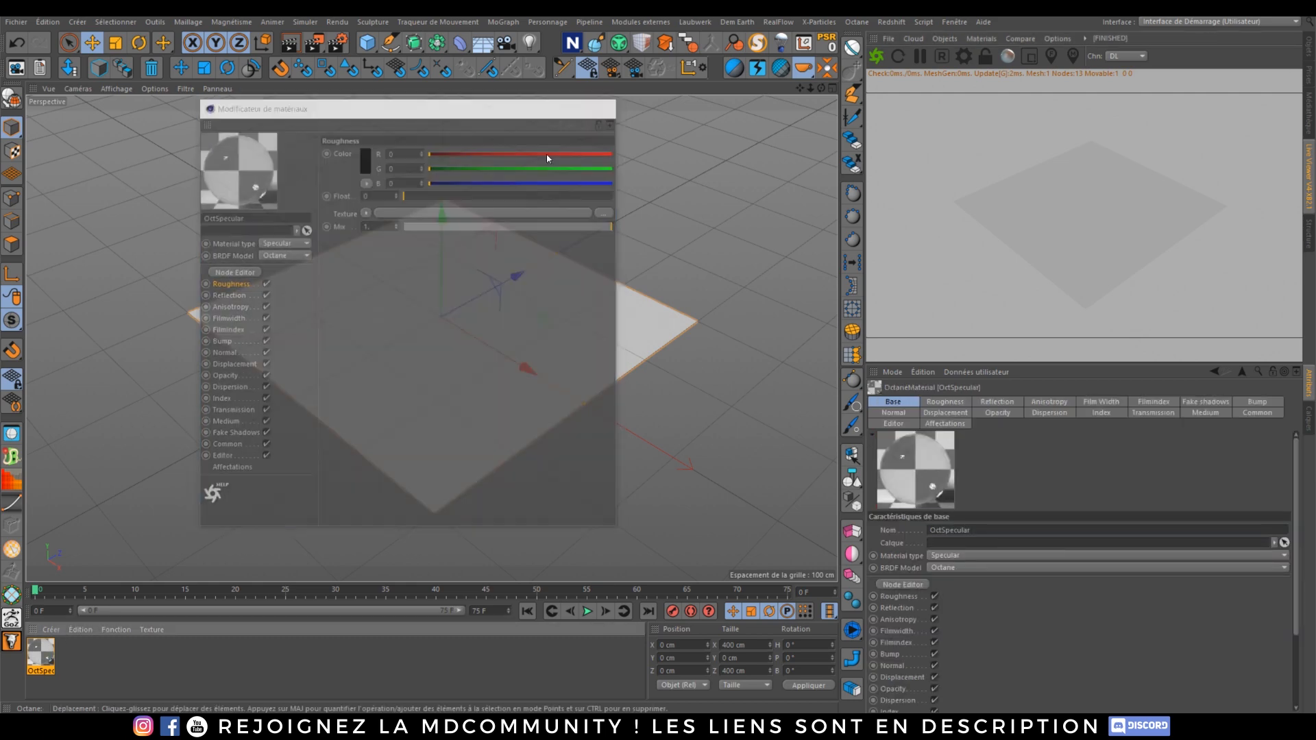
{"action": "key", "text": "Delete"}
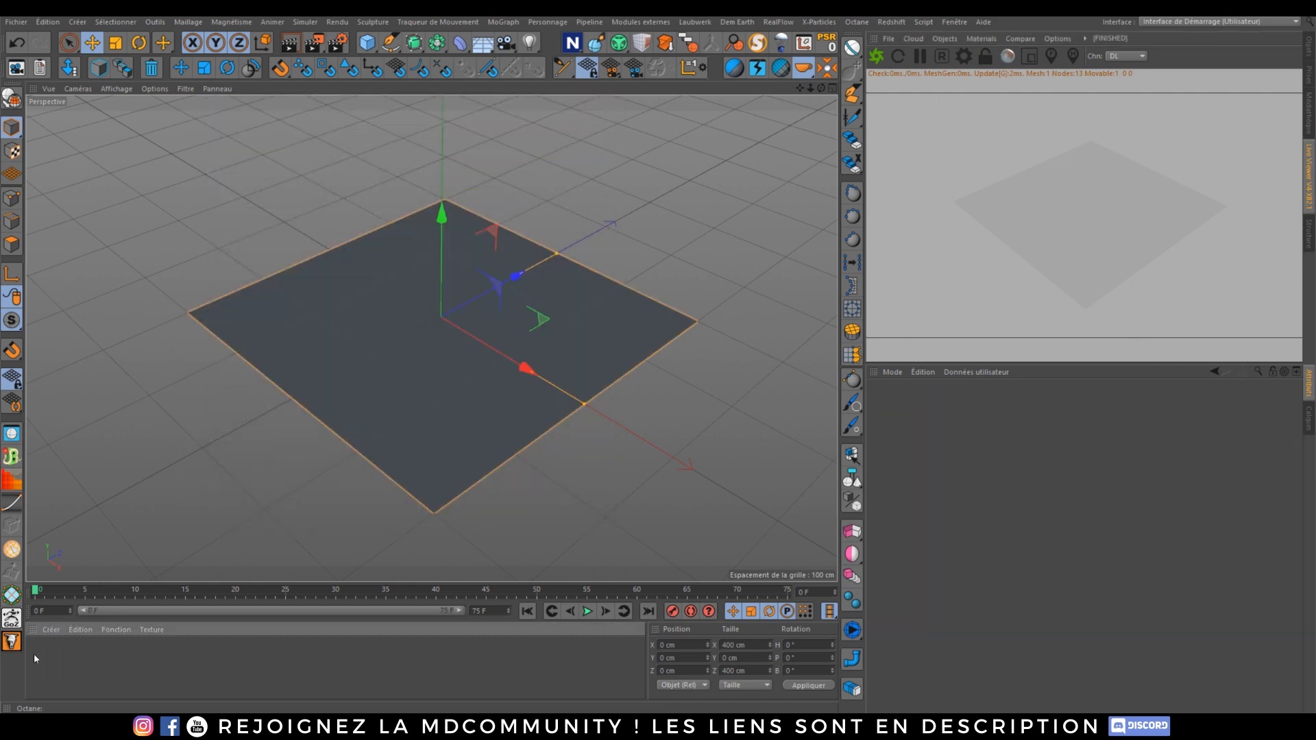
Step: Apply an Octane Glossy material to the plane and open it in the material editor
{"action": "right_click", "coordinate": [1090, 195]}
{"action": "mouse_move", "coordinate": [1101, 196]}
{"action": "left_click", "coordinate": [1212, 209]}
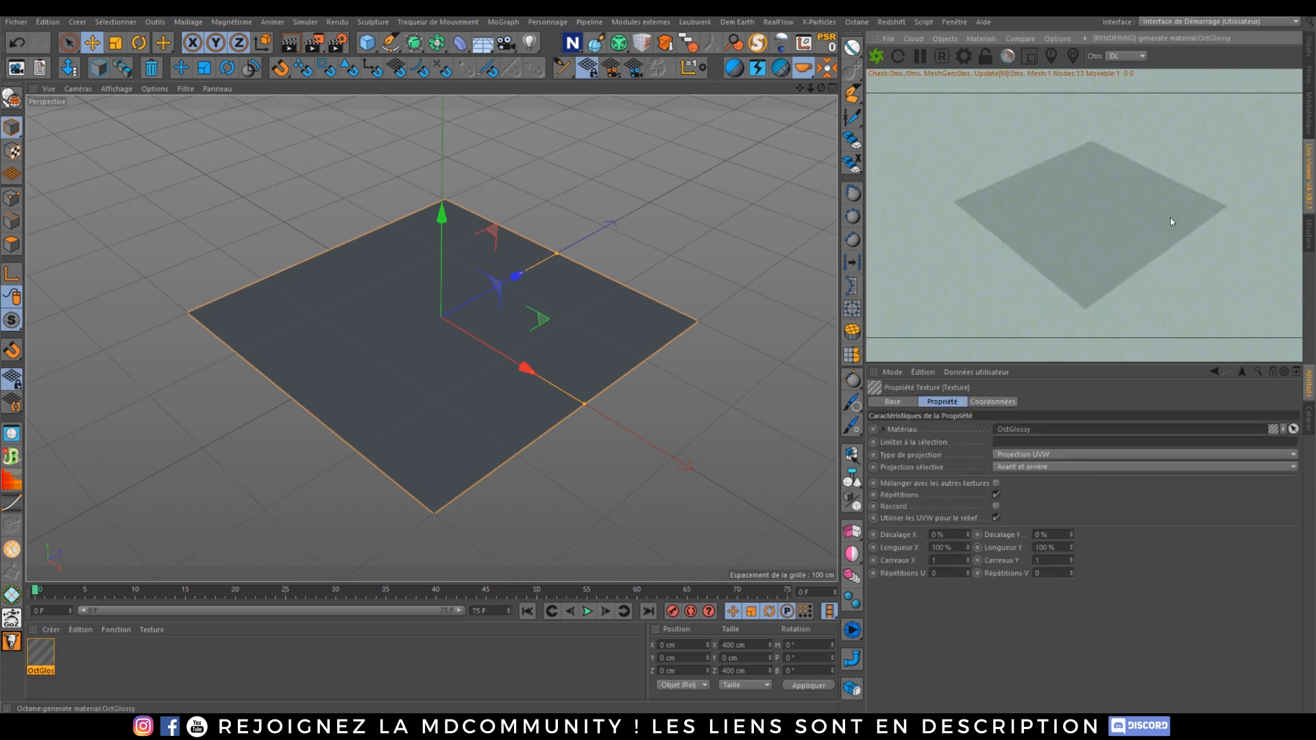
{"action": "double_click", "coordinate": [41, 653]}
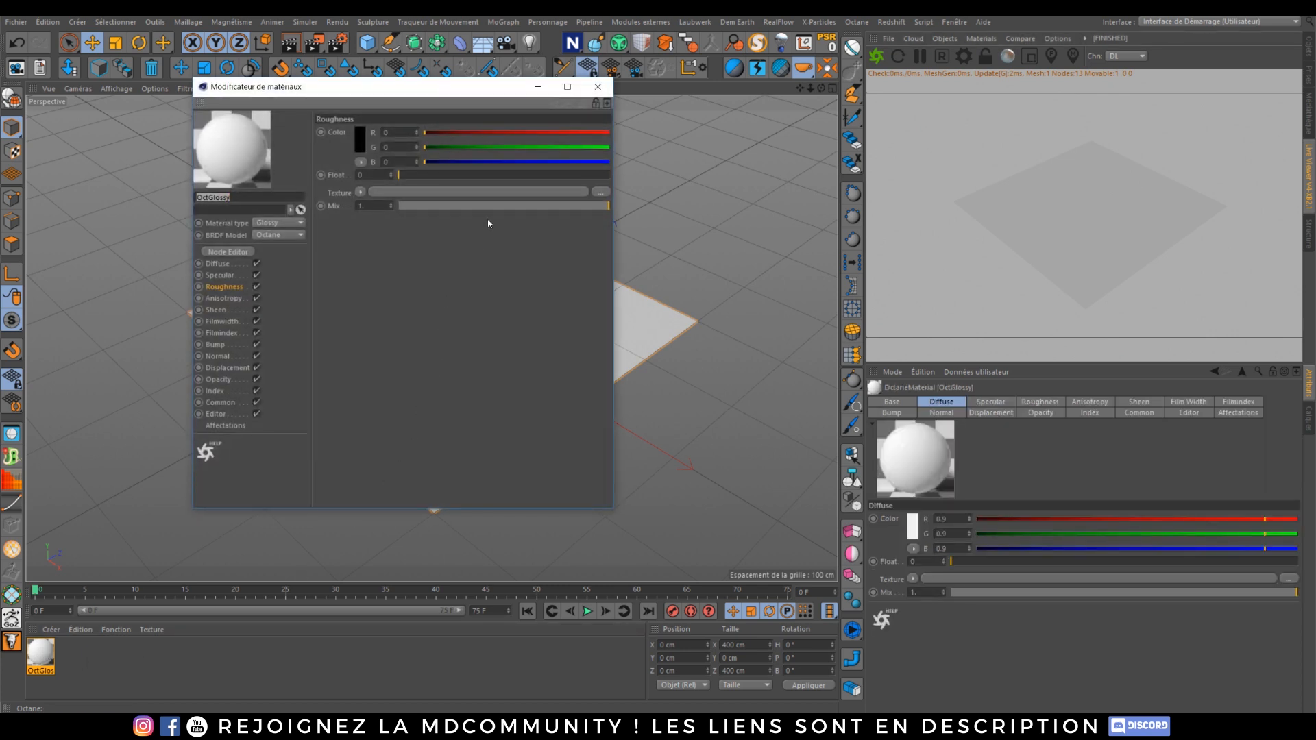
Step: Open the glossy material in the Octane Node Editor and arrange the editor window and node view
{"action": "left_click", "coordinate": [229, 252]}
{"action": "left_click_drag", "start_coordinate": [520, 268], "coordinate": [354, 147]}
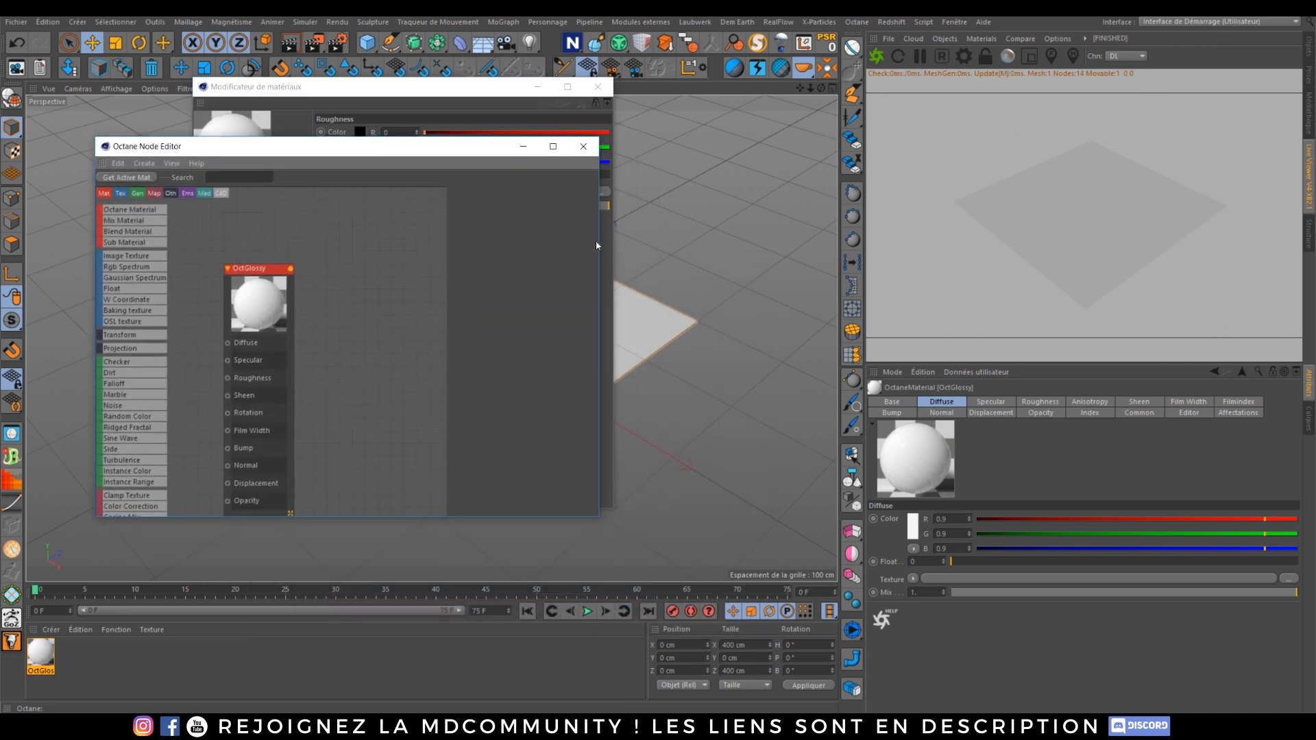
{"action": "left_click_drag", "start_coordinate": [495, 151], "coordinate": [466, 501]}
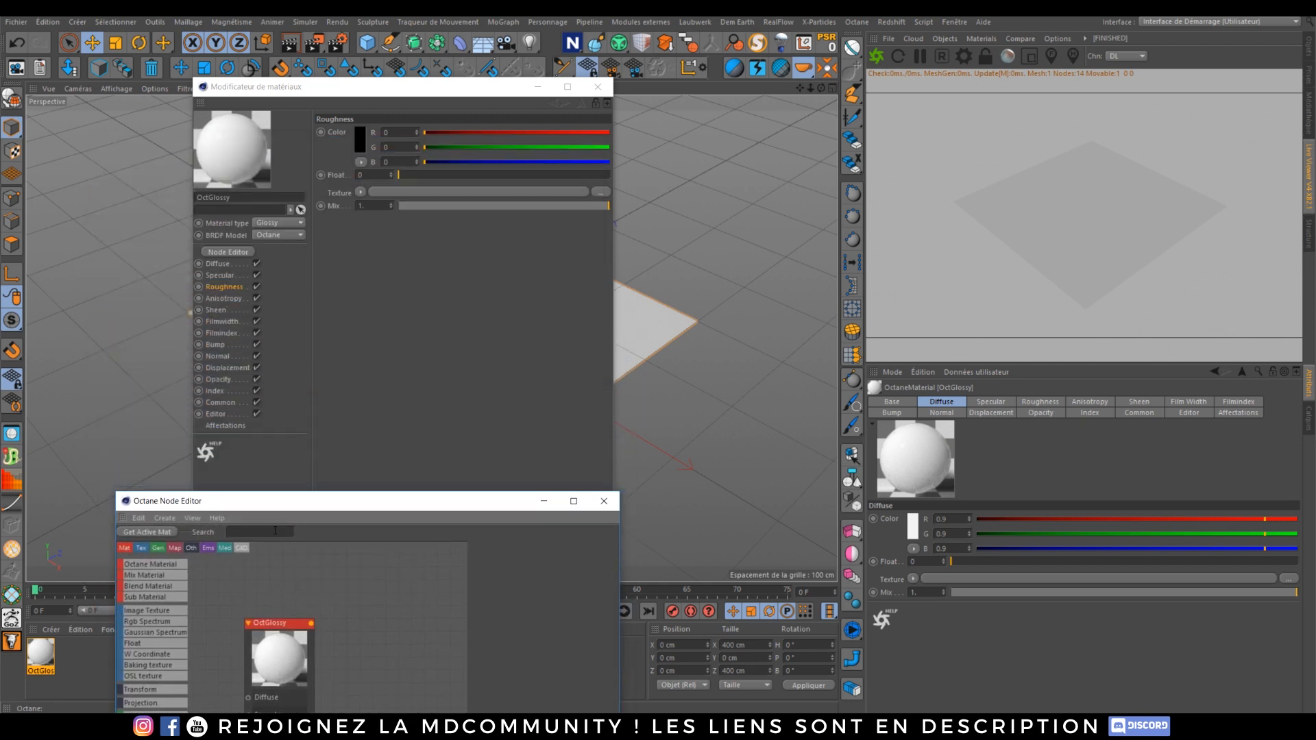
{"action": "left_click_drag", "start_coordinate": [281, 501], "coordinate": [291, 164]}
{"action": "scroll", "coordinate": [399, 355], "scroll_direction": "down", "scroll_amount": 3}
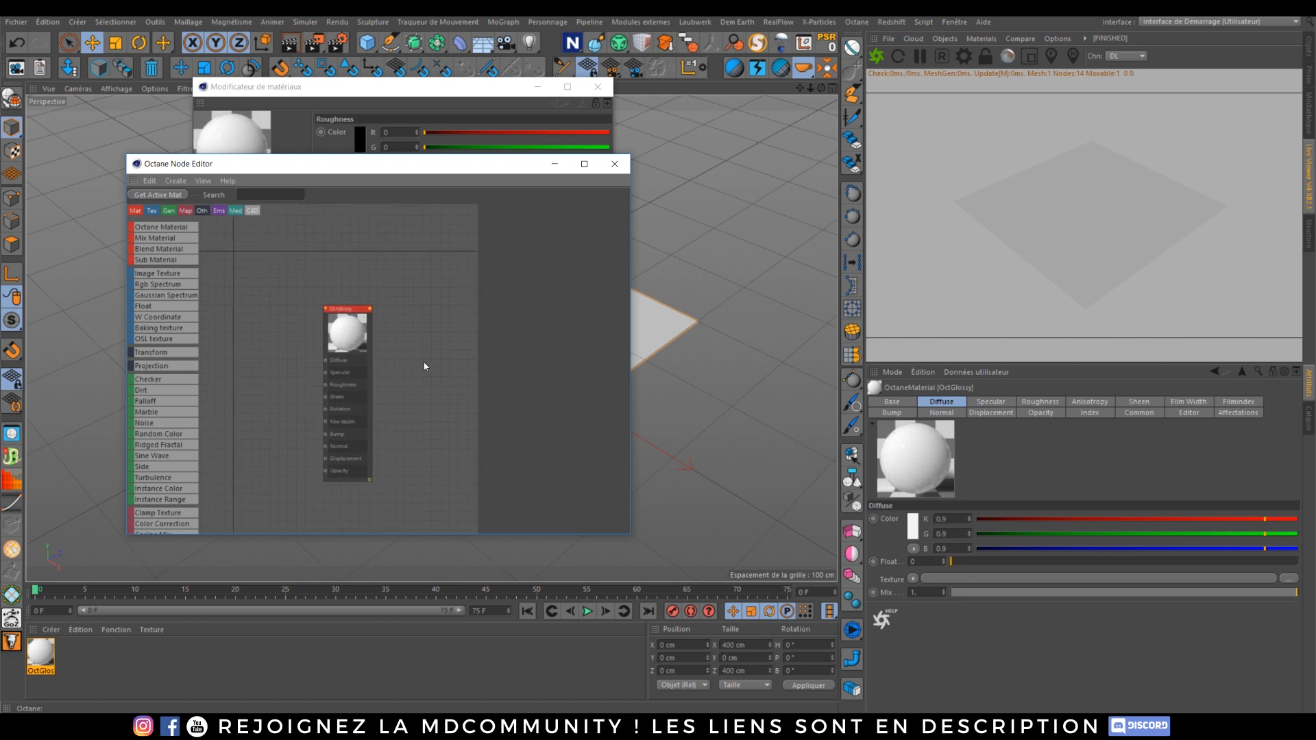
{"action": "middle_click_drag", "start_coordinate": [423, 366], "coordinate": [462, 316]}
{"action": "left_click_drag", "start_coordinate": [388, 264], "coordinate": [395, 248]}
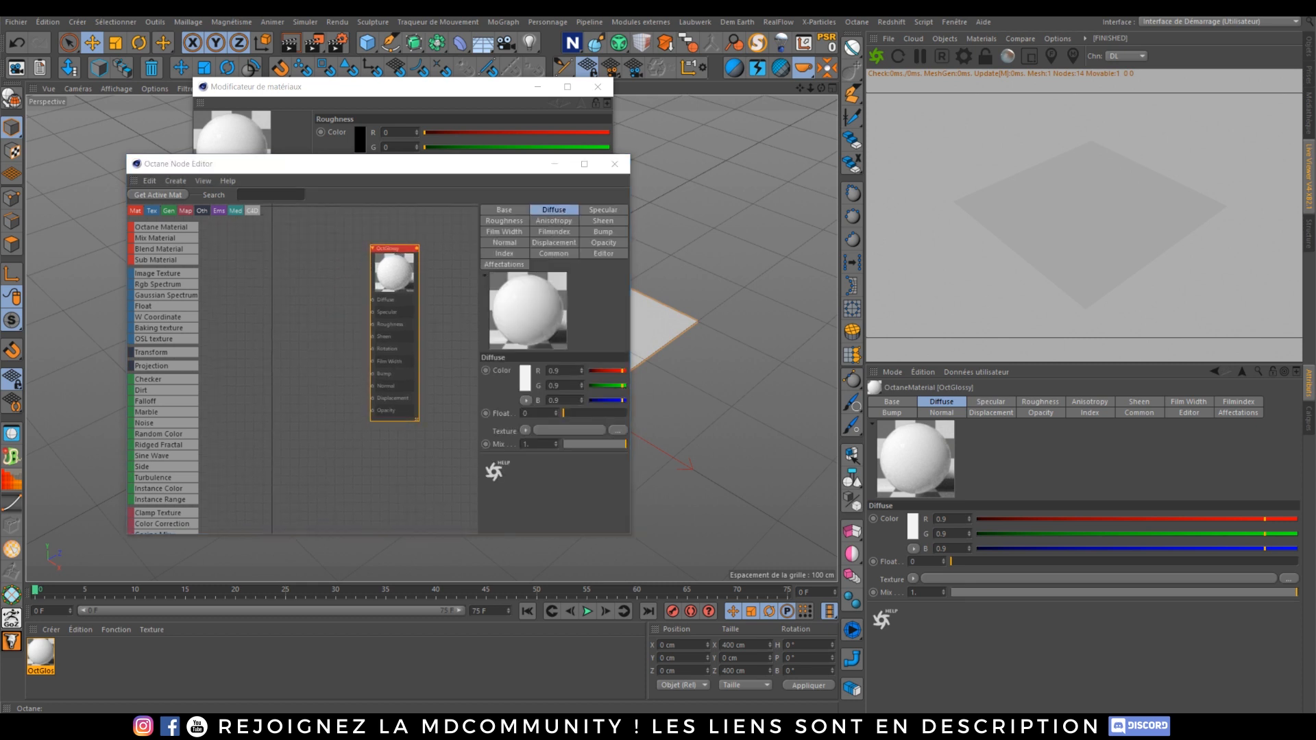
Step: Bring the JSplacement Seamless height map image from the tuto folder into the node editor as an image texture node
{"action": "left_click_drag", "start_coordinate": [1315, 169], "coordinate": [919, 144]}
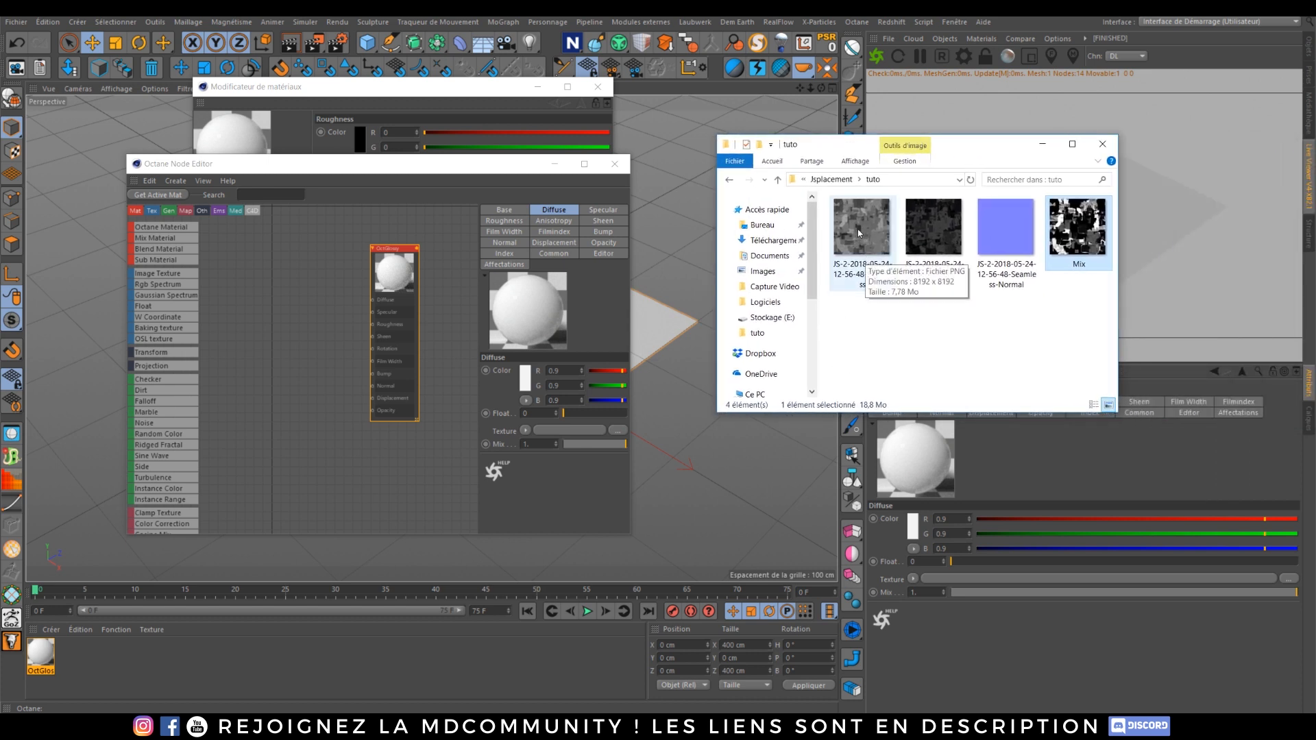
{"action": "left_click_drag", "start_coordinate": [857, 229], "coordinate": [418, 310]}
{"action": "left_click_drag", "start_coordinate": [266, 354], "coordinate": [255, 357]}
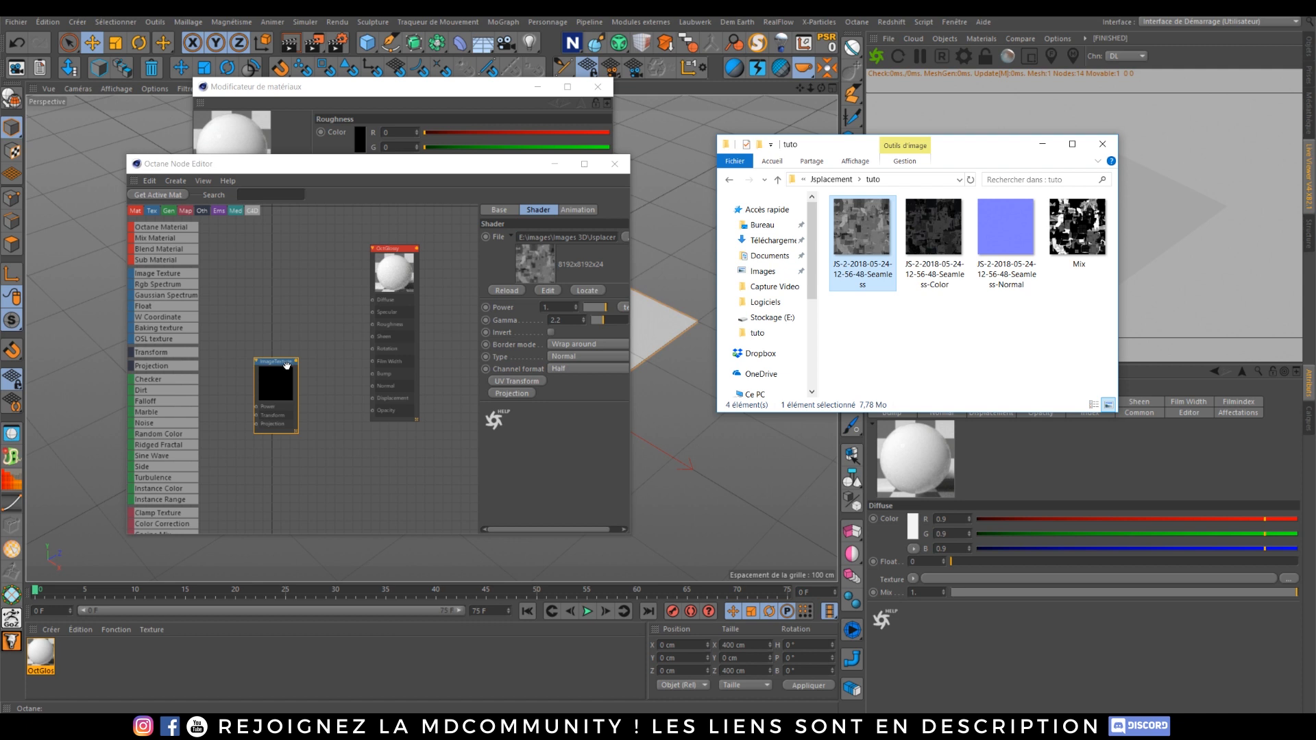
Step: Add a Displacement node to the material's Displacement input and connect the height-map texture to it
{"action": "scroll", "coordinate": [166, 240], "scroll_direction": "down", "scroll_amount": 5}
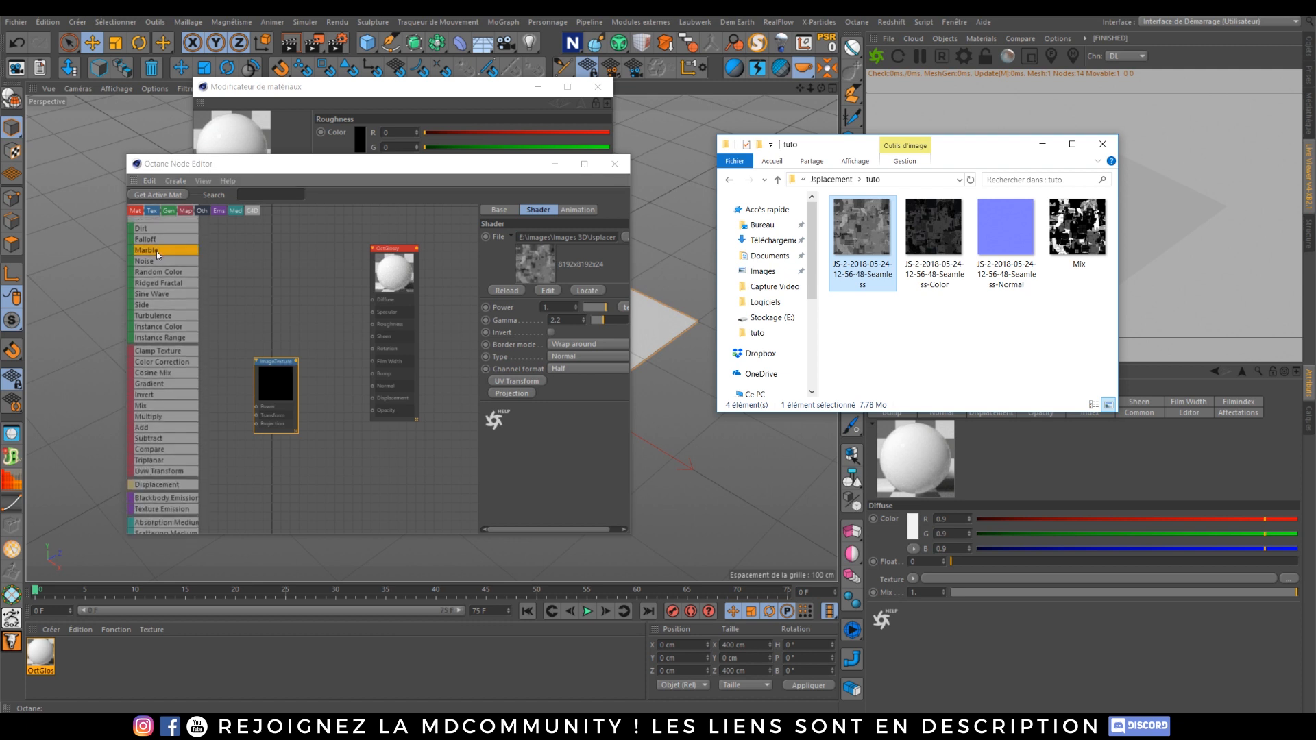
{"action": "scroll", "coordinate": [158, 261], "scroll_direction": "down", "scroll_amount": 2}
{"action": "left_click_drag", "start_coordinate": [151, 439], "coordinate": [373, 398]}
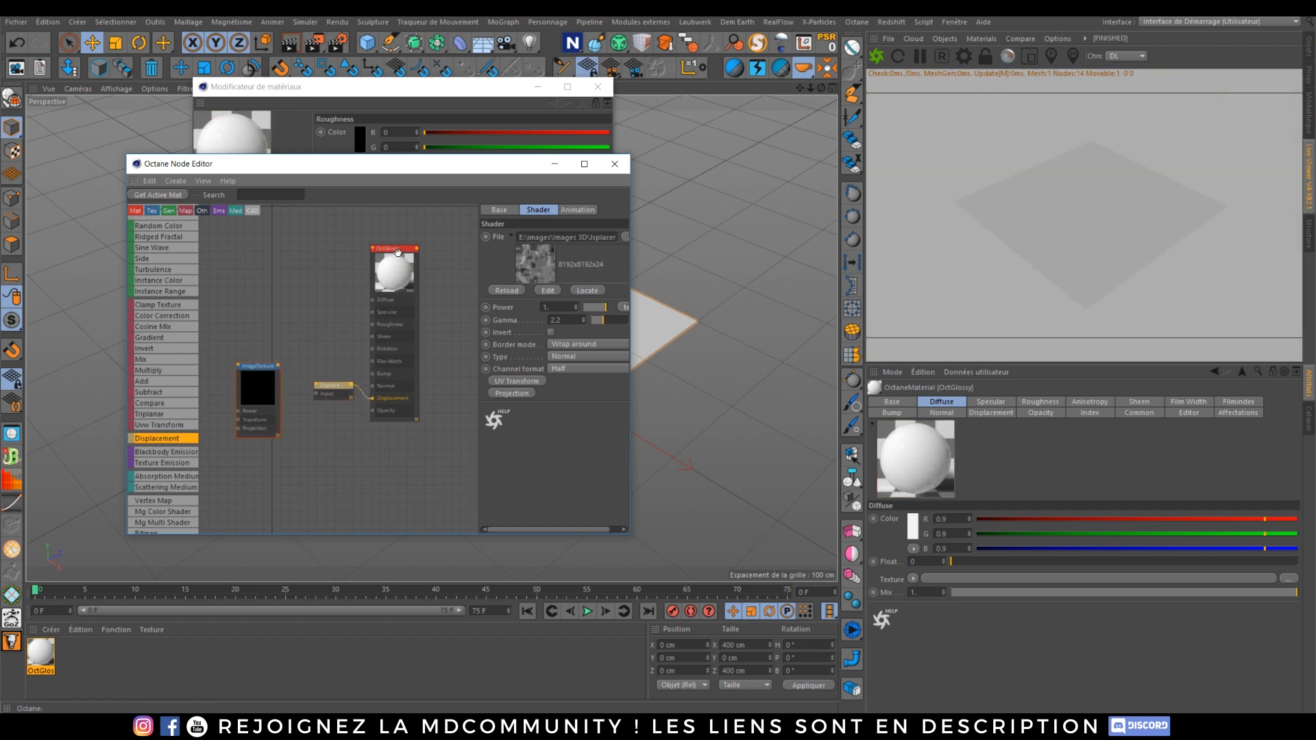
{"action": "left_click_drag", "start_coordinate": [277, 367], "coordinate": [316, 394]}
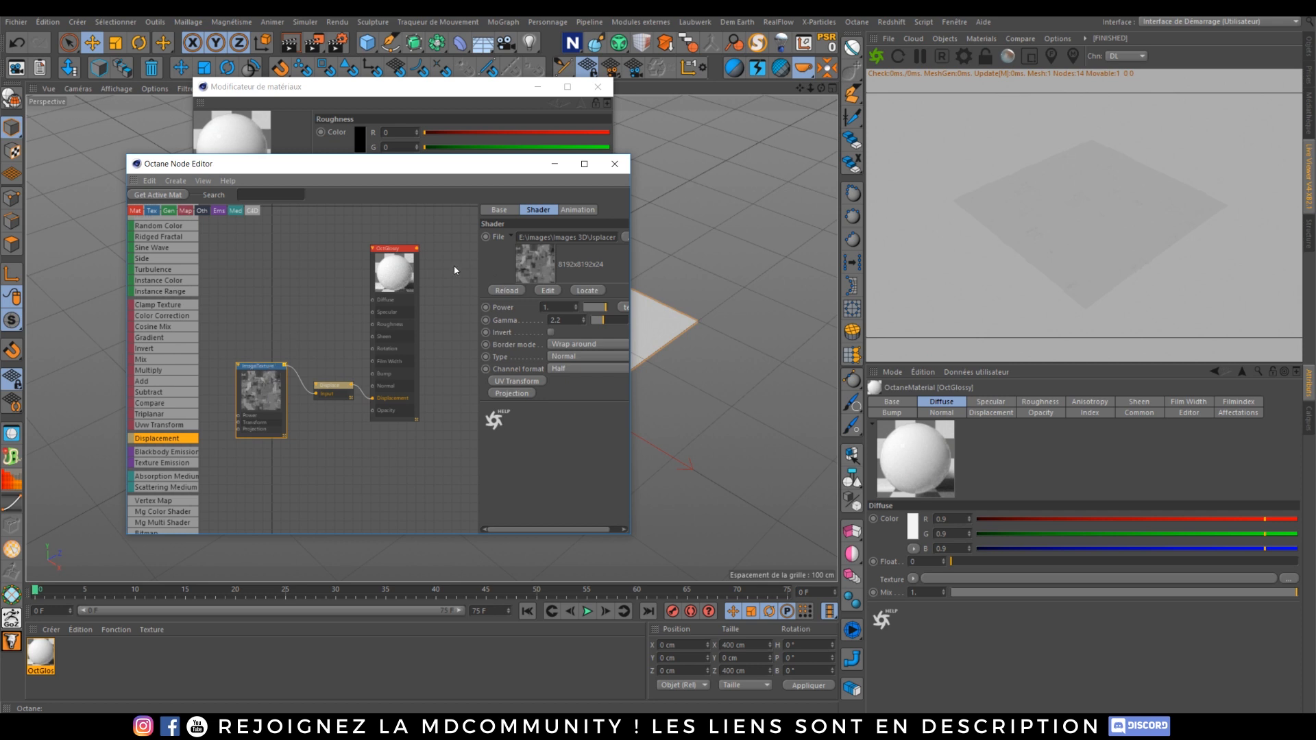
Step: Set the displacement's level of detail to 4096x4096 and its amount to 25 cm, then close the node editor
{"action": "left_click", "coordinate": [334, 387]}
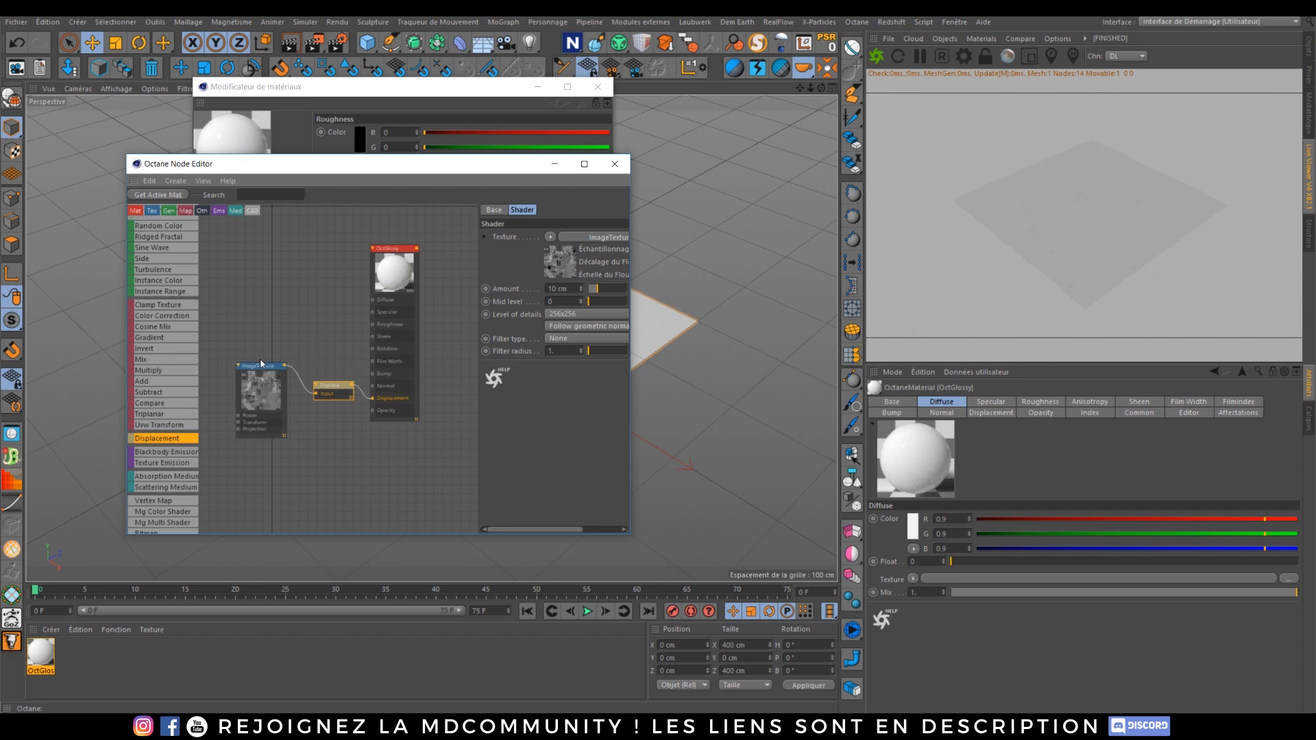
{"action": "left_click", "coordinate": [569, 316]}
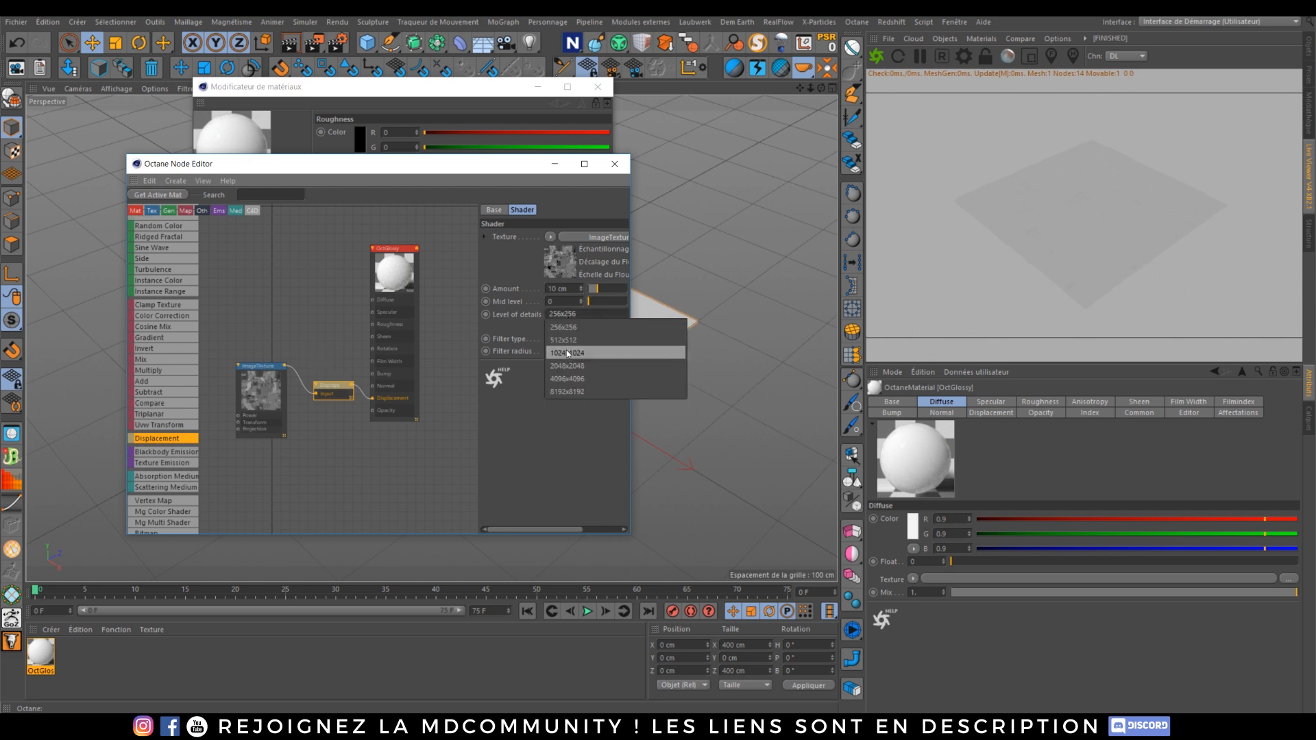
{"action": "left_click", "coordinate": [567, 379]}
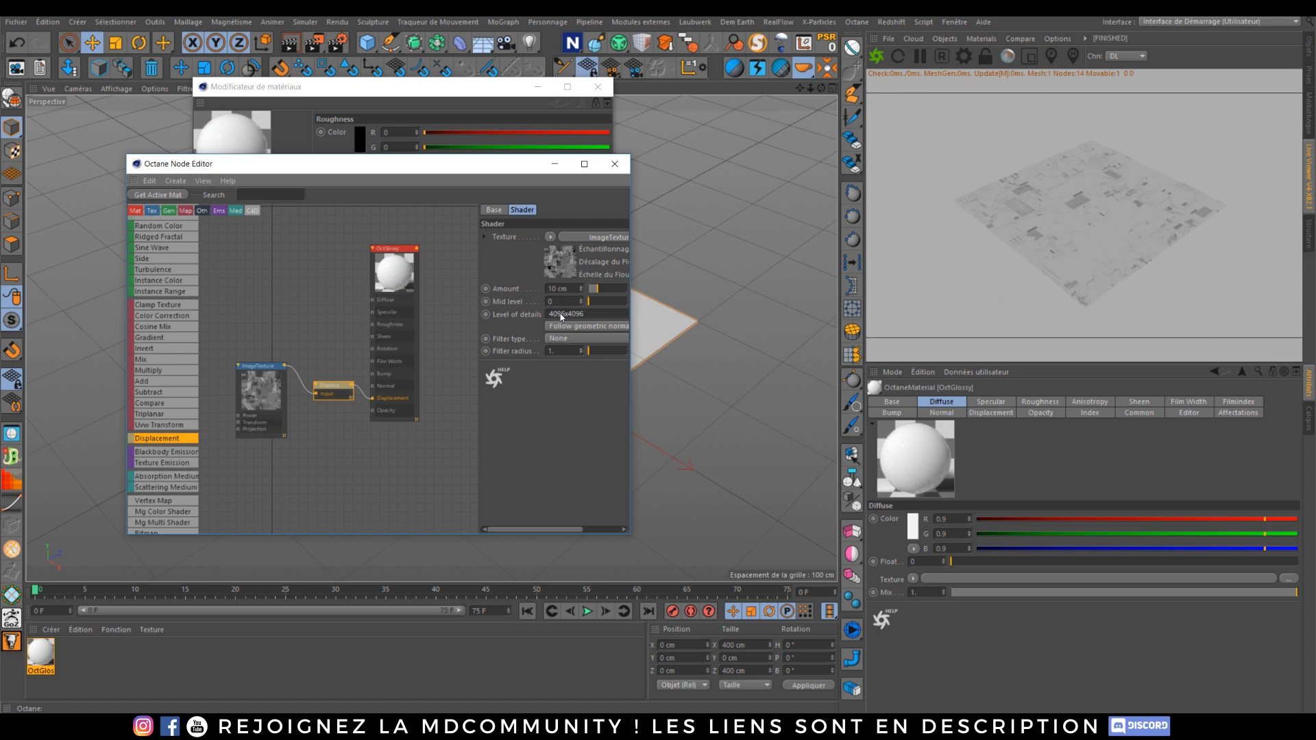
{"action": "double_click", "coordinate": [561, 288]}
{"action": "type", "text": "25"}
{"action": "key", "text": "Return"}
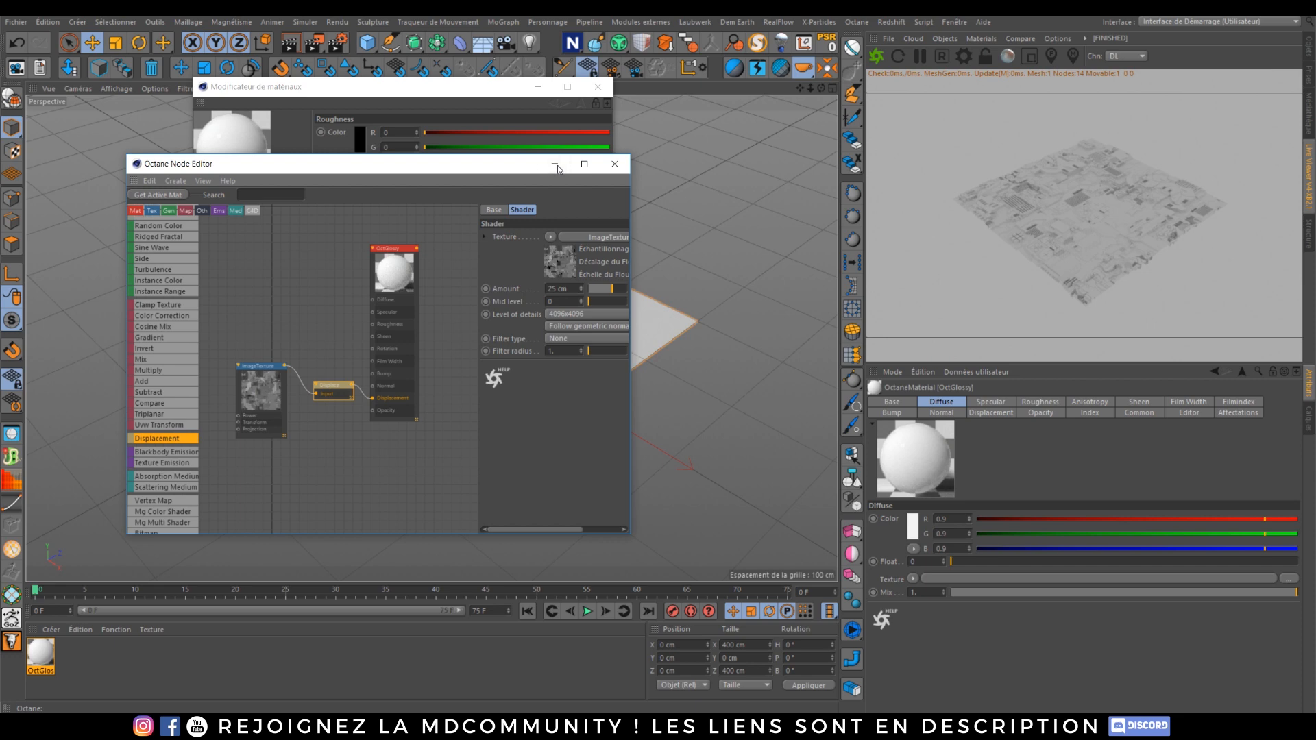
{"action": "left_click", "coordinate": [585, 164]}
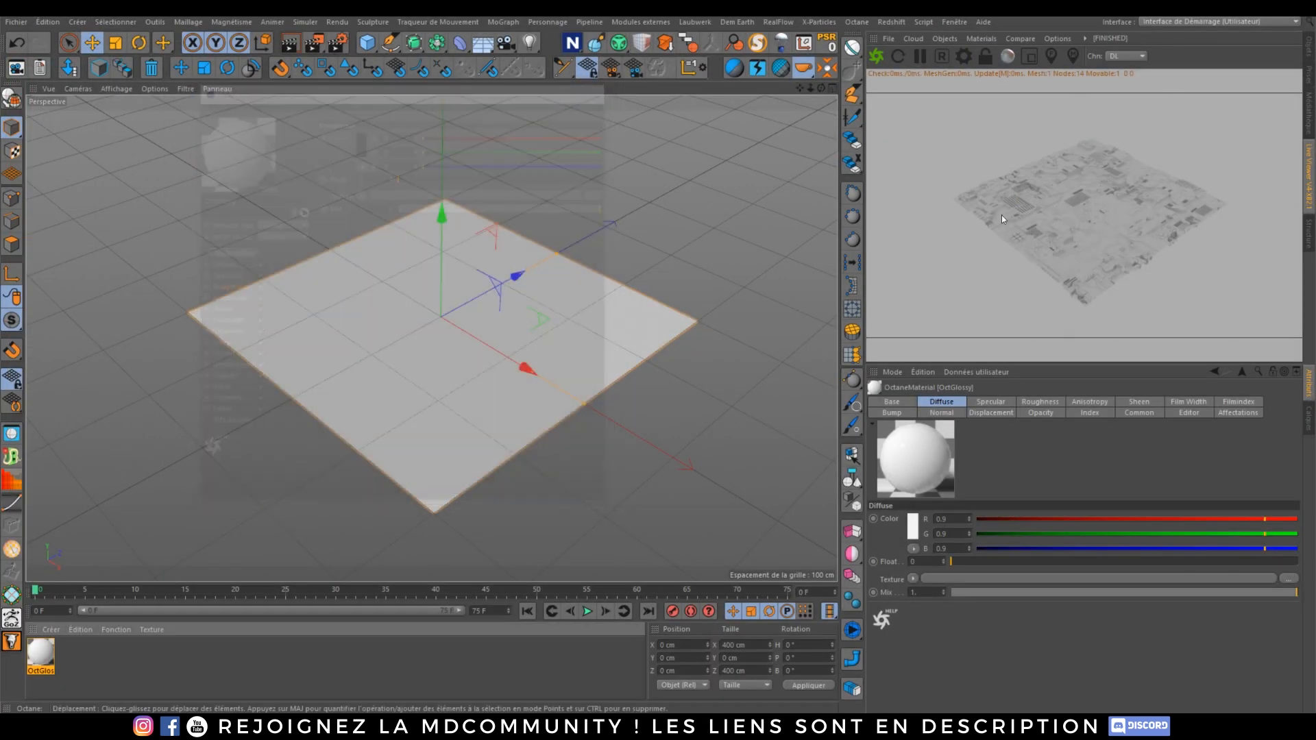
Step: Add an Octane HDRI Environment and load the Abandoned_Putt_Putt HDR from the GSG HDR Files Collection as its texture
{"action": "scroll", "coordinate": [455, 349], "scroll_direction": "up", "scroll_amount": 8}
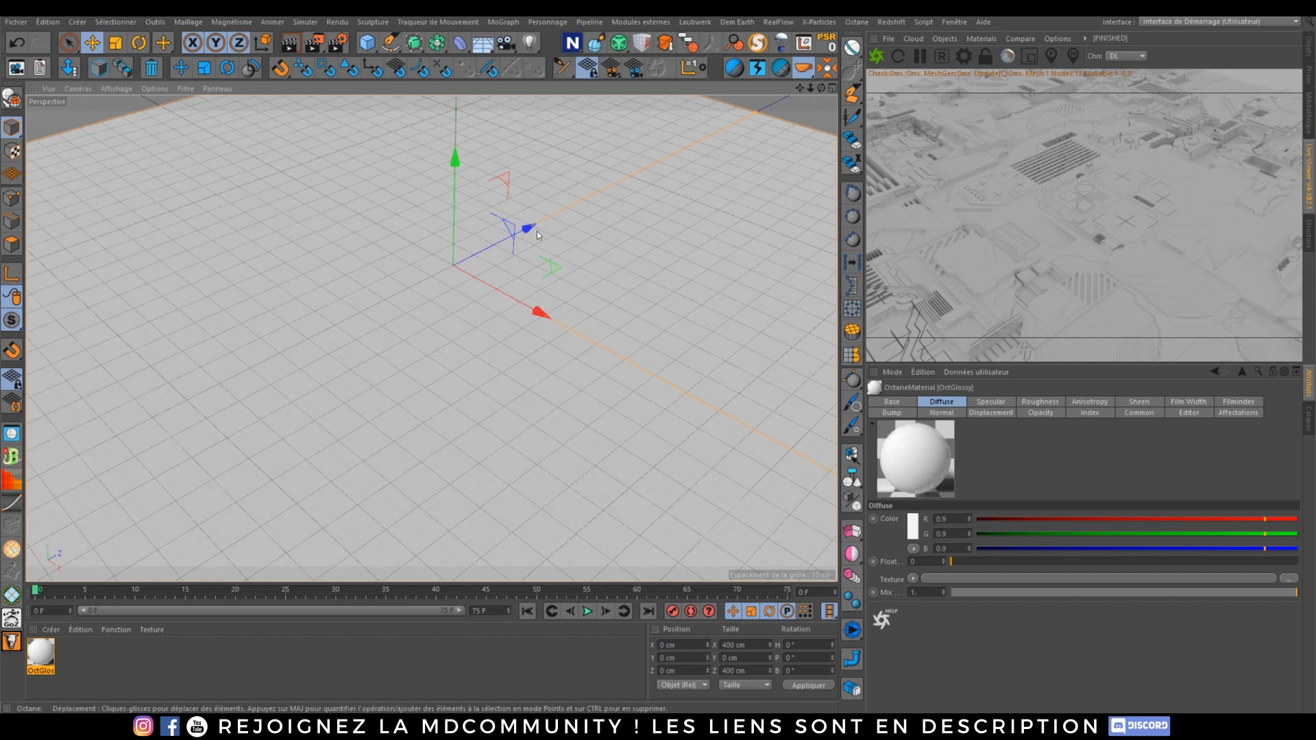
{"action": "scroll", "coordinate": [537, 232], "scroll_direction": "down", "scroll_amount": 6}
{"action": "left_click_drag", "start_coordinate": [486, 302], "coordinate": [437, 323], "text": "alt"}
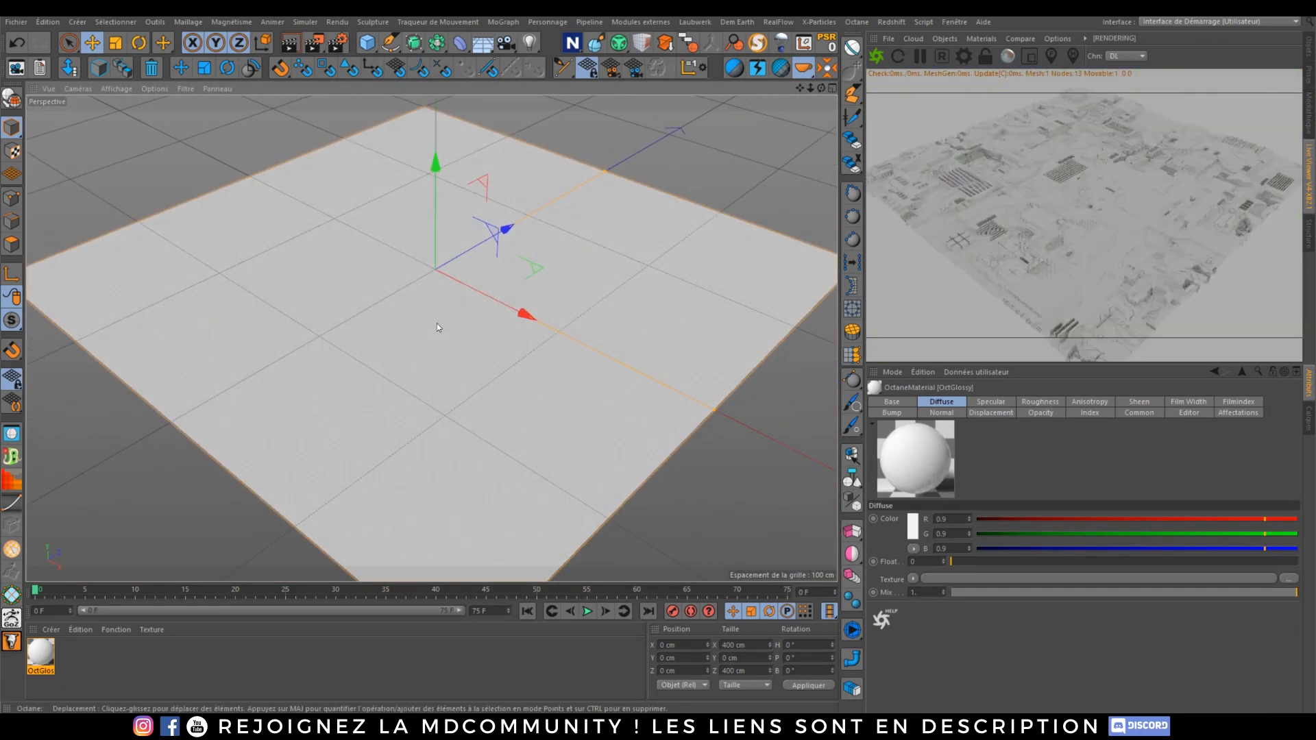
{"action": "scroll", "coordinate": [430, 244], "scroll_direction": "up", "scroll_amount": 5}
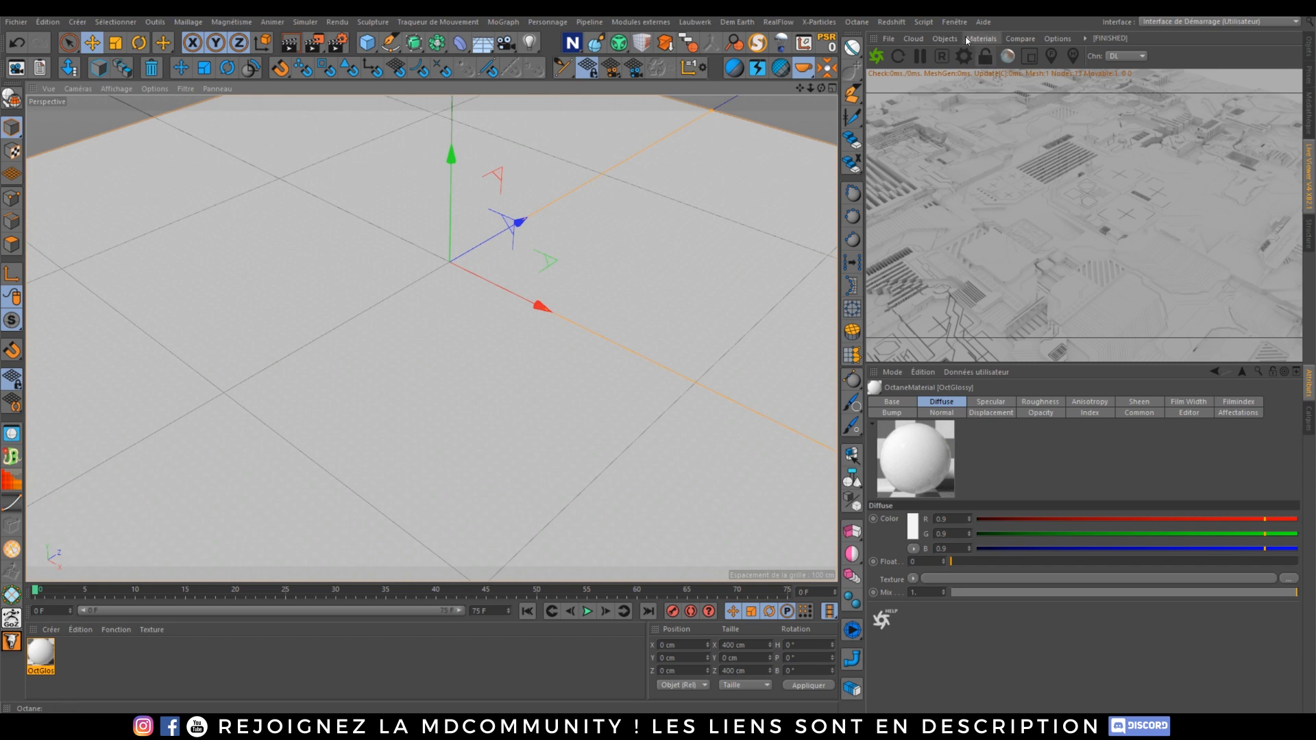
{"action": "left_click", "coordinate": [947, 39]}
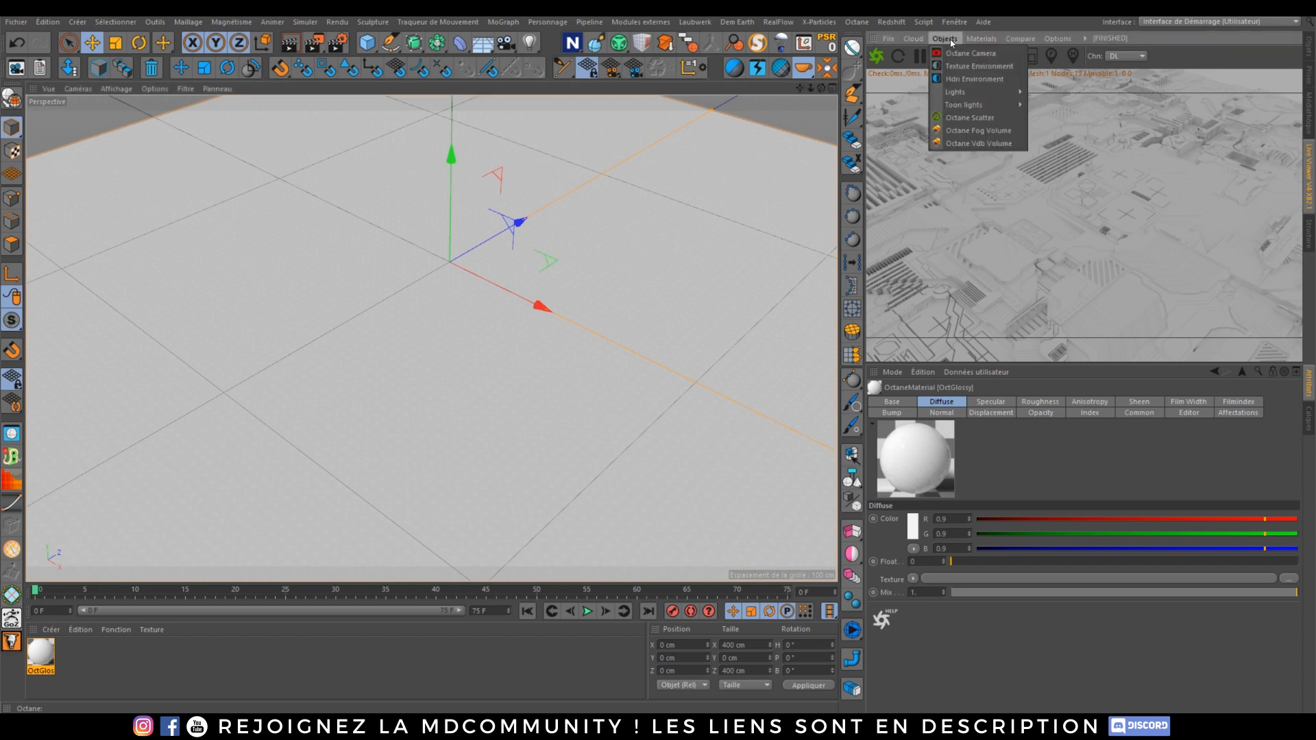
{"action": "left_click", "coordinate": [967, 79]}
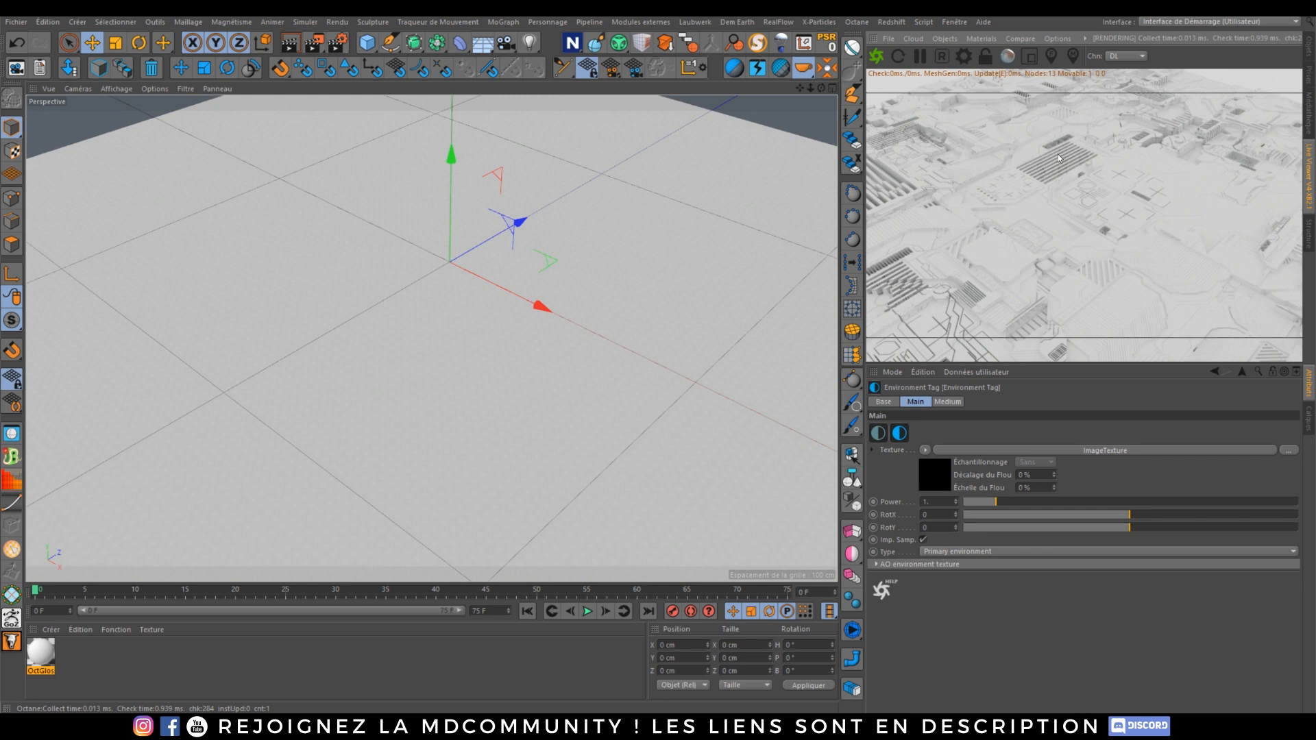
{"action": "left_click", "coordinate": [1116, 450]}
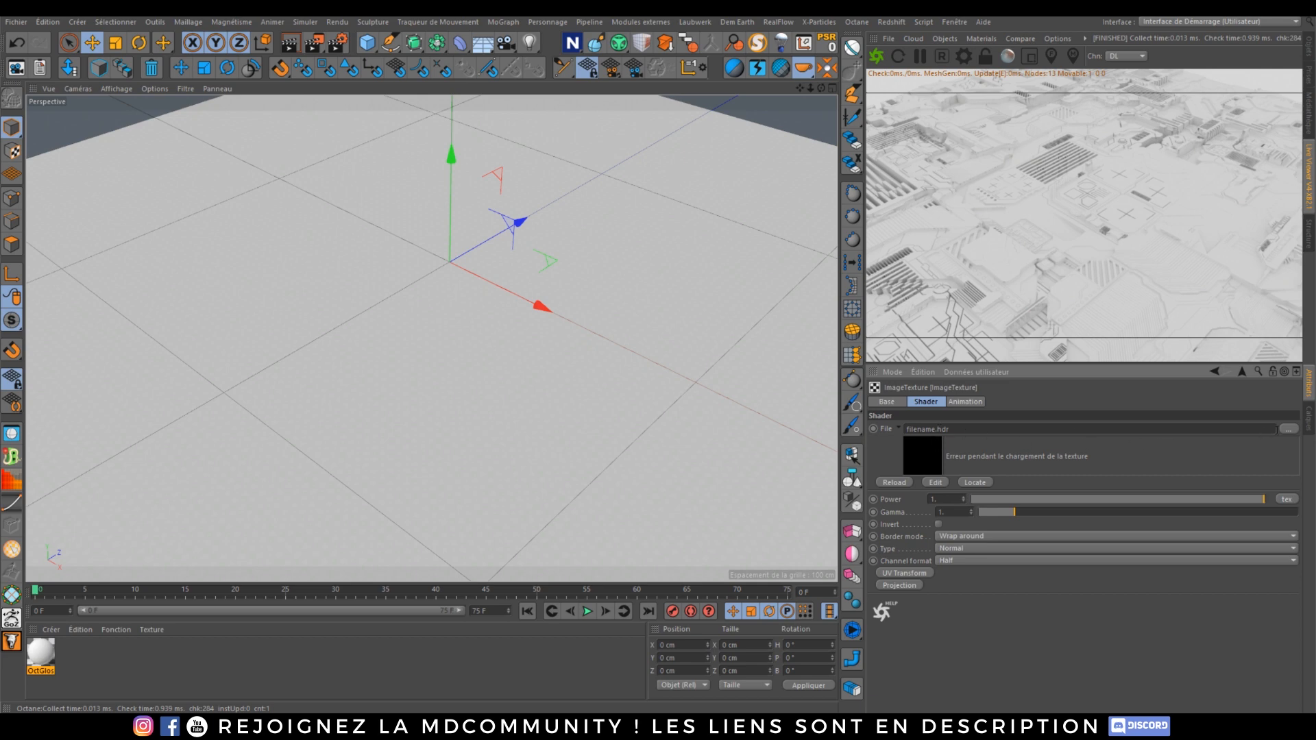
{"action": "left_click", "coordinate": [1286, 430]}
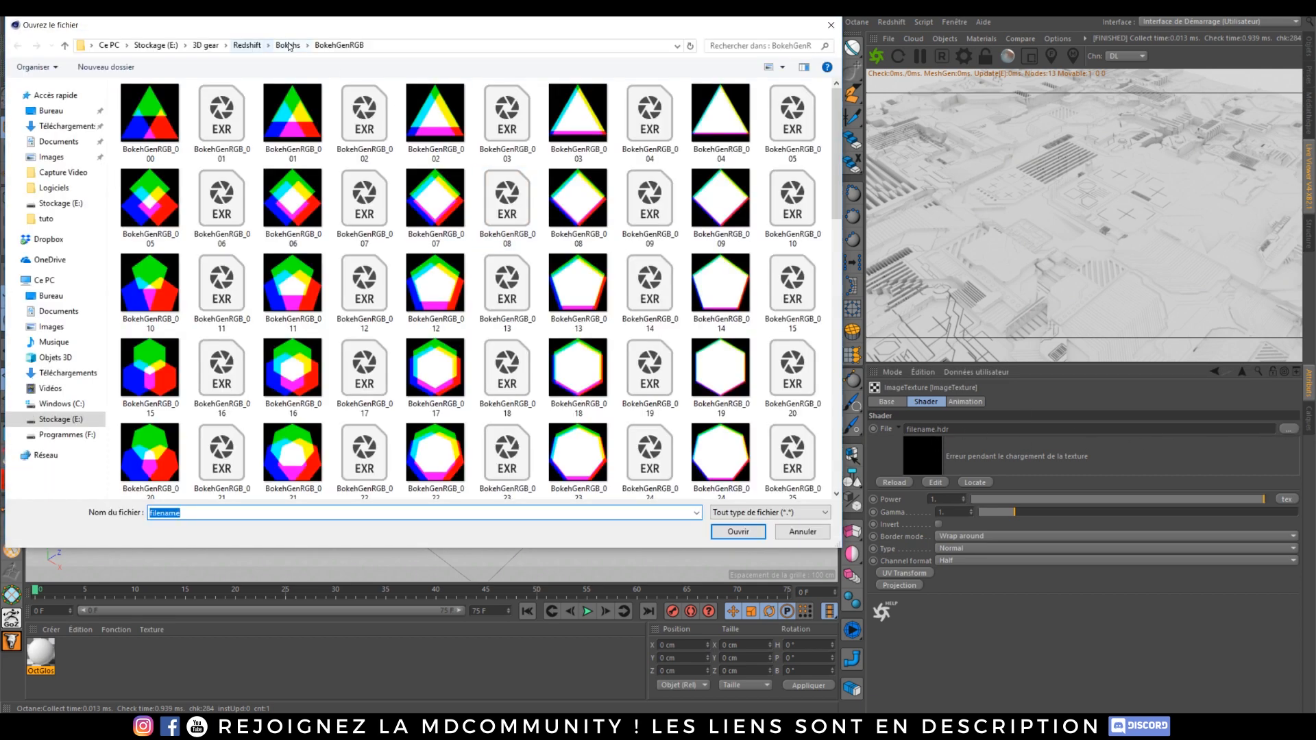
{"action": "left_click", "coordinate": [206, 45]}
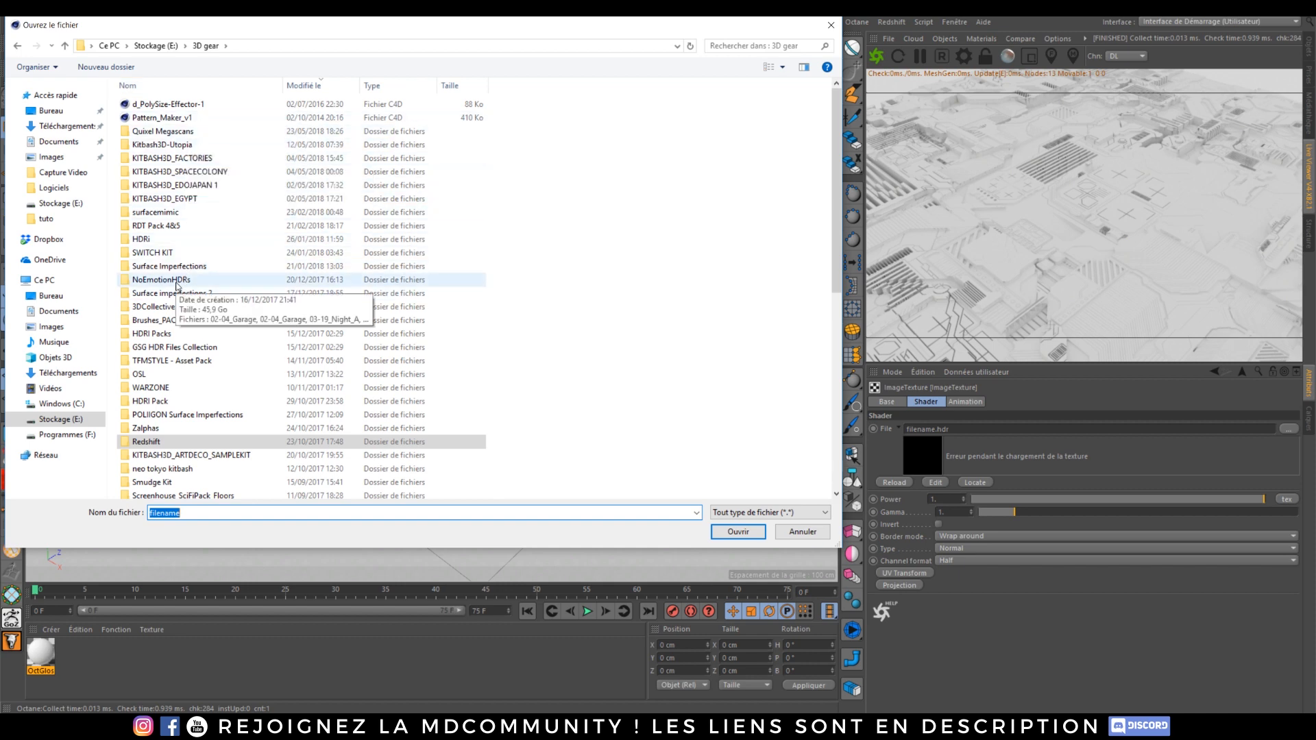
{"action": "double_click", "coordinate": [175, 347]}
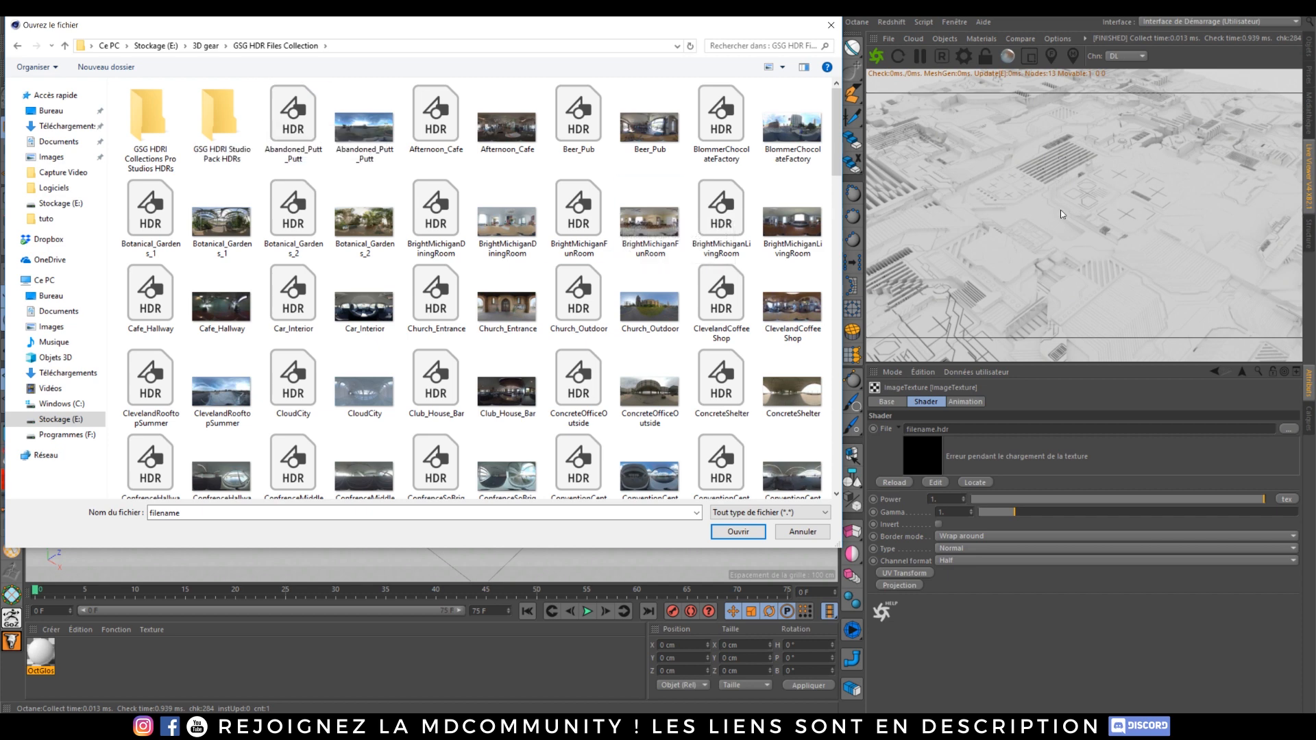
{"action": "double_click", "coordinate": [293, 123]}
{"action": "left_click", "coordinate": [744, 408]}
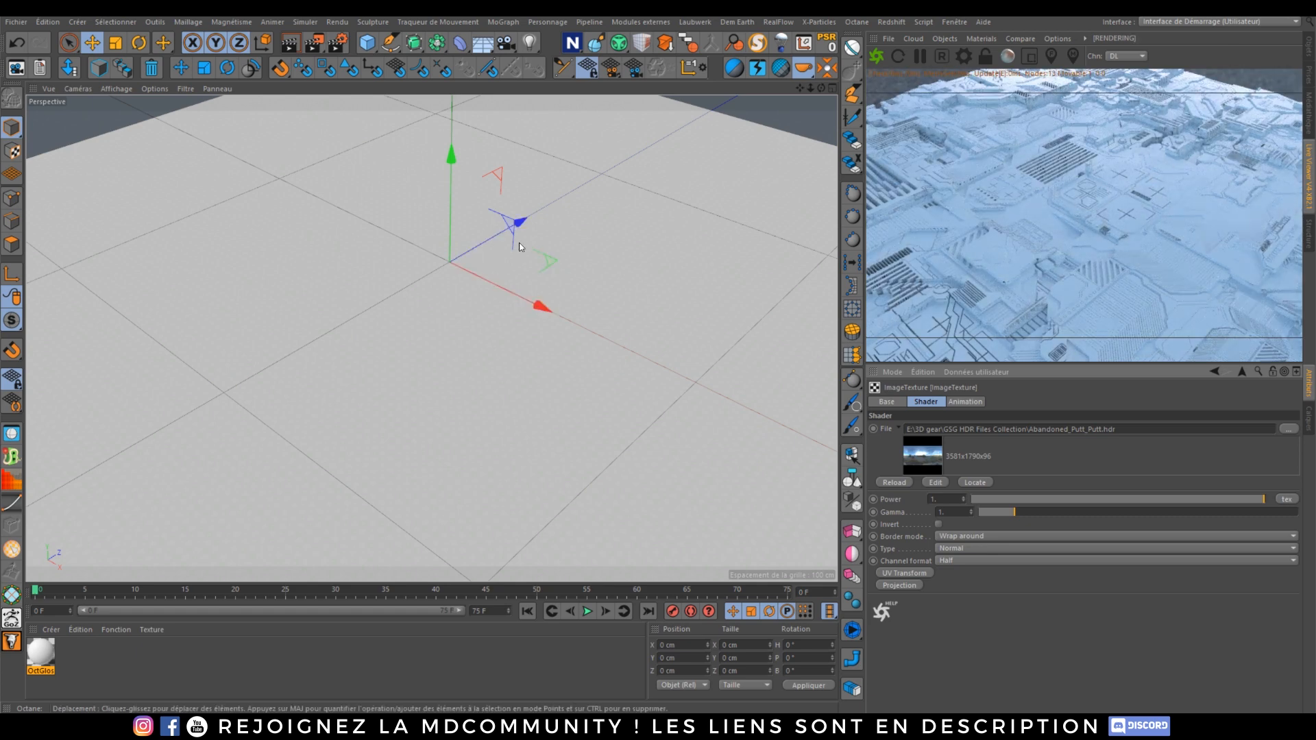
Step: Add an Octane Daylight light to the scene
{"action": "left_click_drag", "start_coordinate": [517, 235], "coordinate": [701, 308], "text": "alt"}
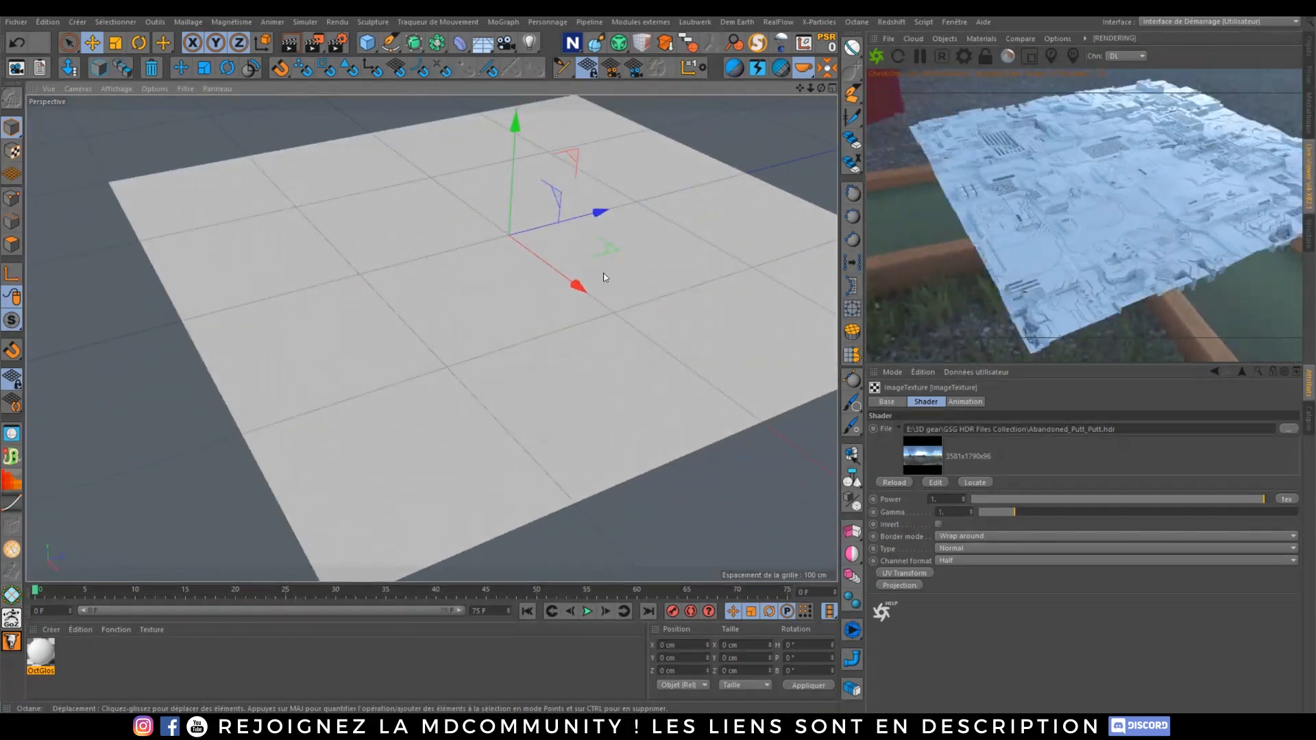
{"action": "scroll", "coordinate": [601, 270], "scroll_direction": "up", "scroll_amount": 5}
{"action": "left_click_drag", "start_coordinate": [482, 240], "coordinate": [449, 203], "text": "alt"}
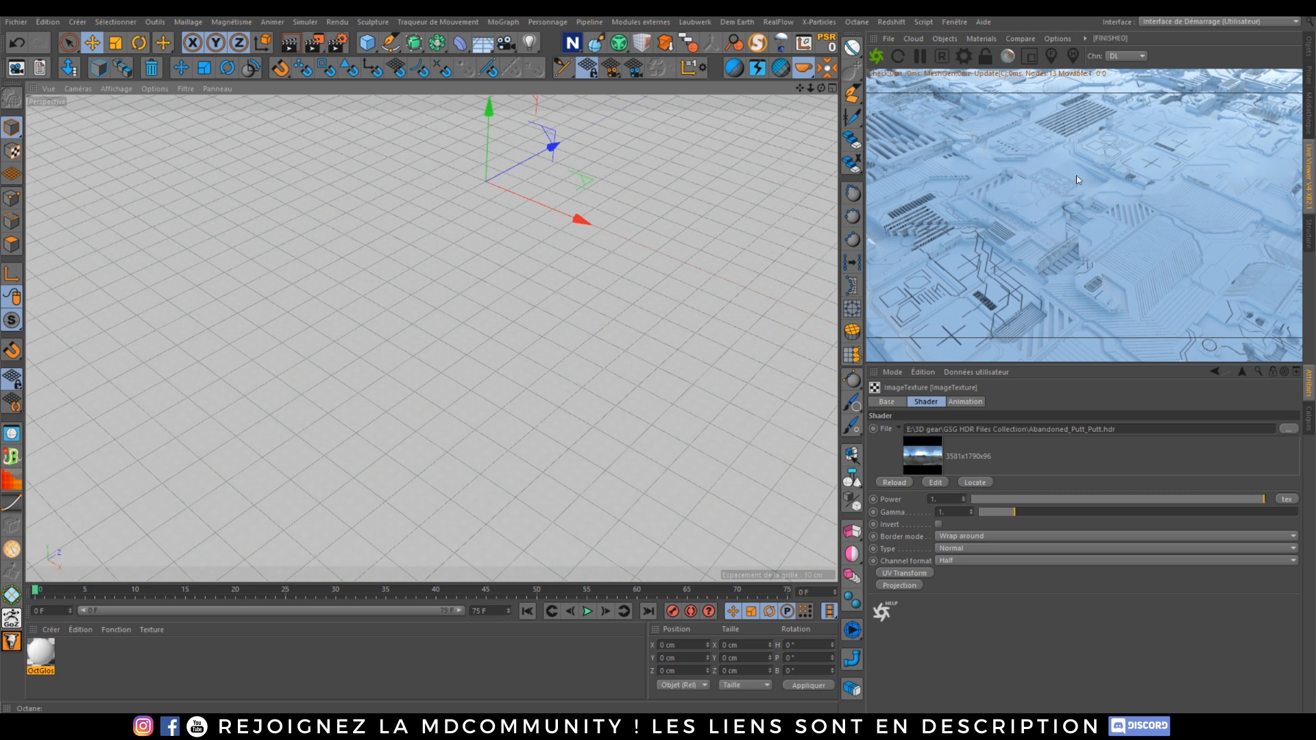
{"action": "left_click", "coordinate": [1308, 57]}
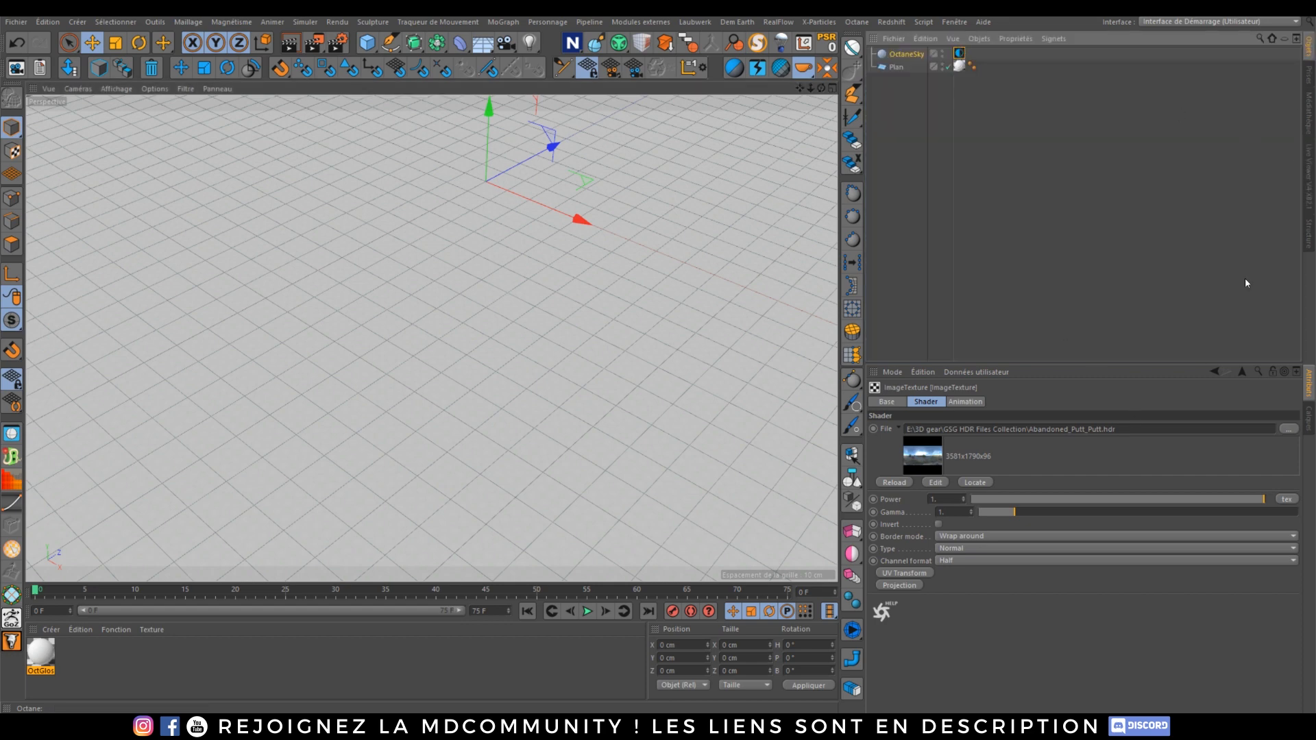
{"action": "left_click", "coordinate": [1308, 187]}
{"action": "left_click", "coordinate": [952, 36]}
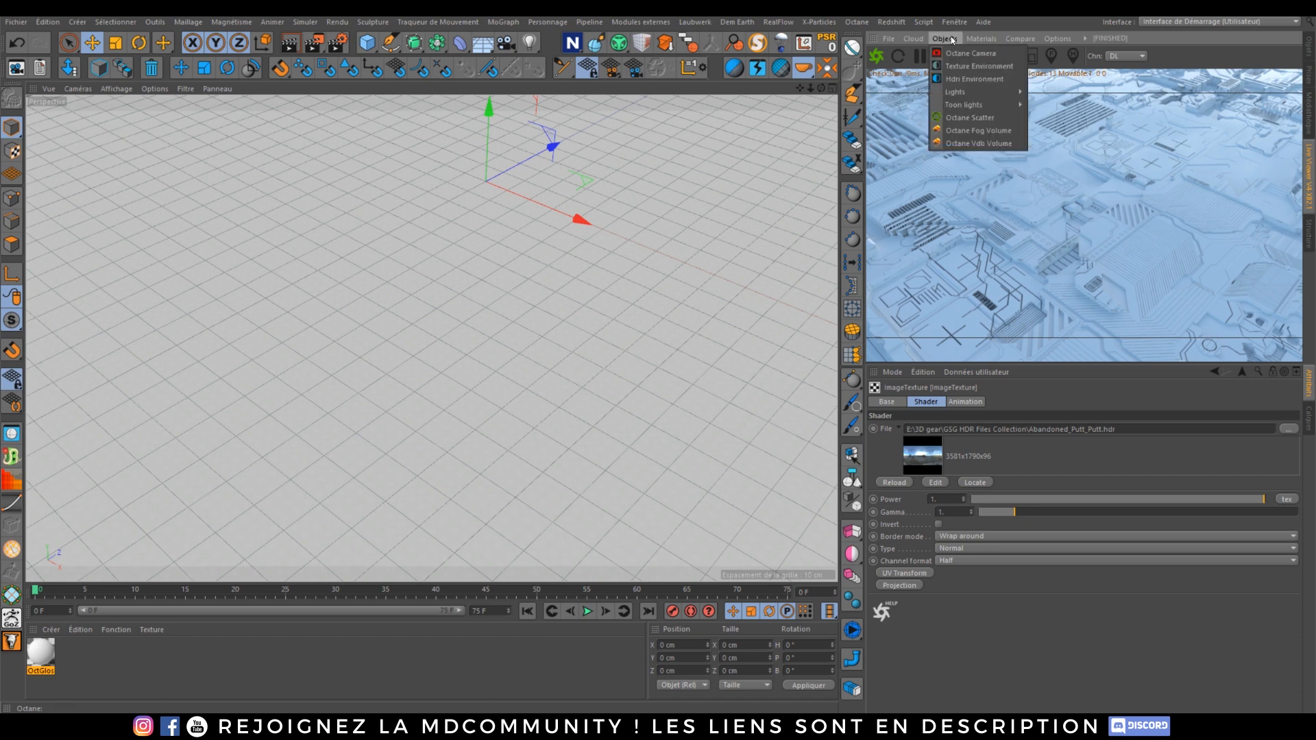
{"action": "mouse_move", "coordinate": [990, 96]}
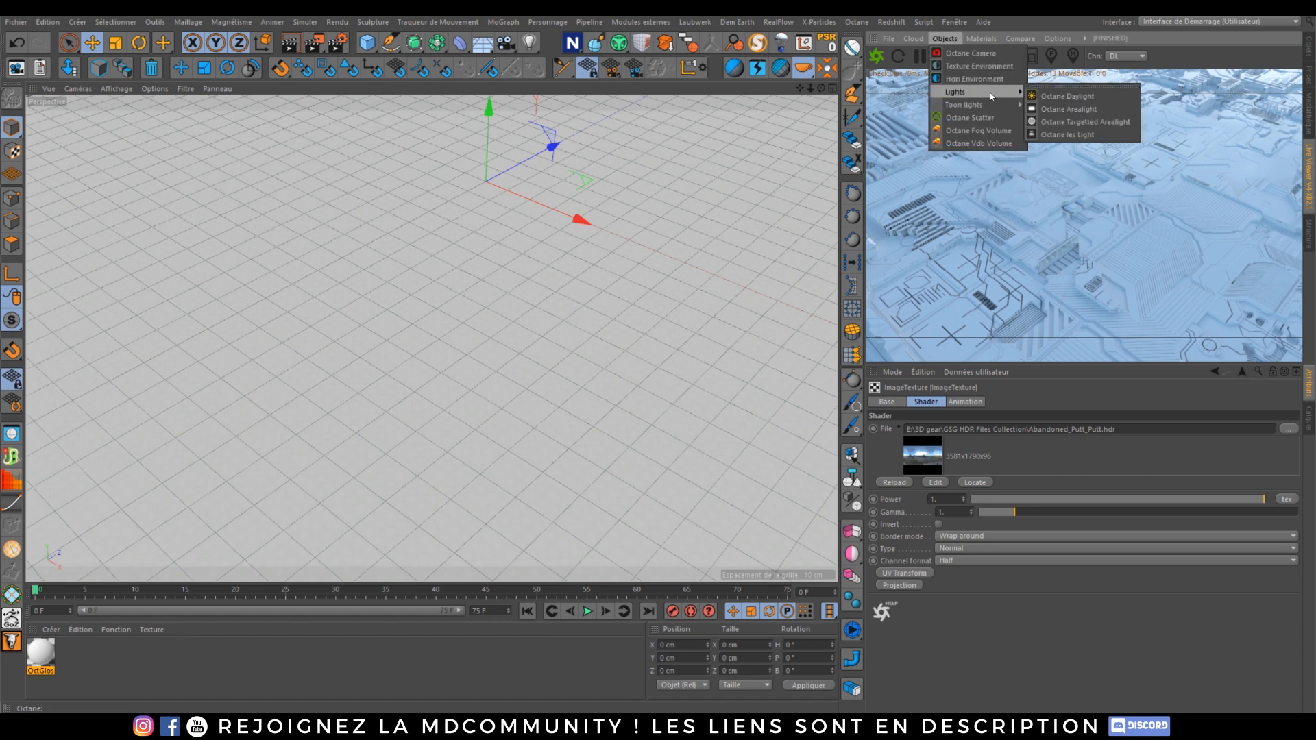
{"action": "left_click", "coordinate": [1059, 98]}
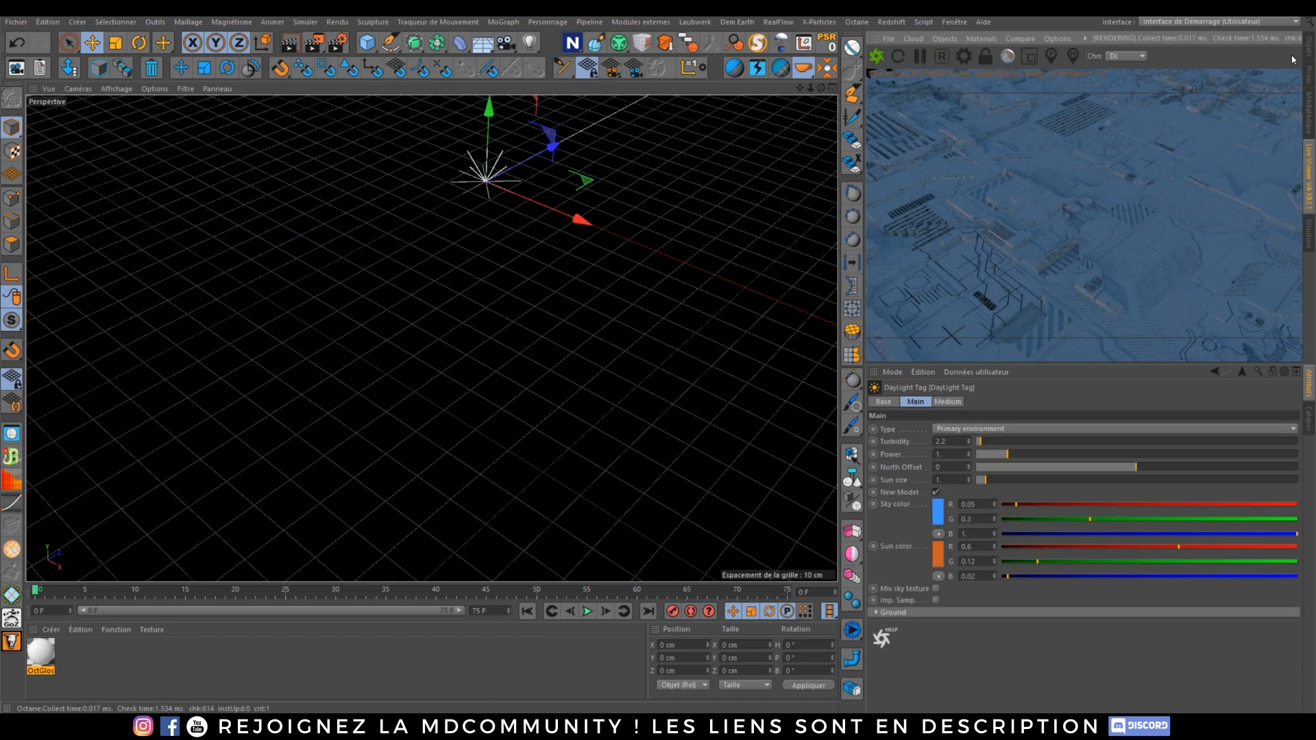
Step: Enable the Sun expression tag on the Octane Daylight object
{"action": "left_click", "coordinate": [1311, 45]}
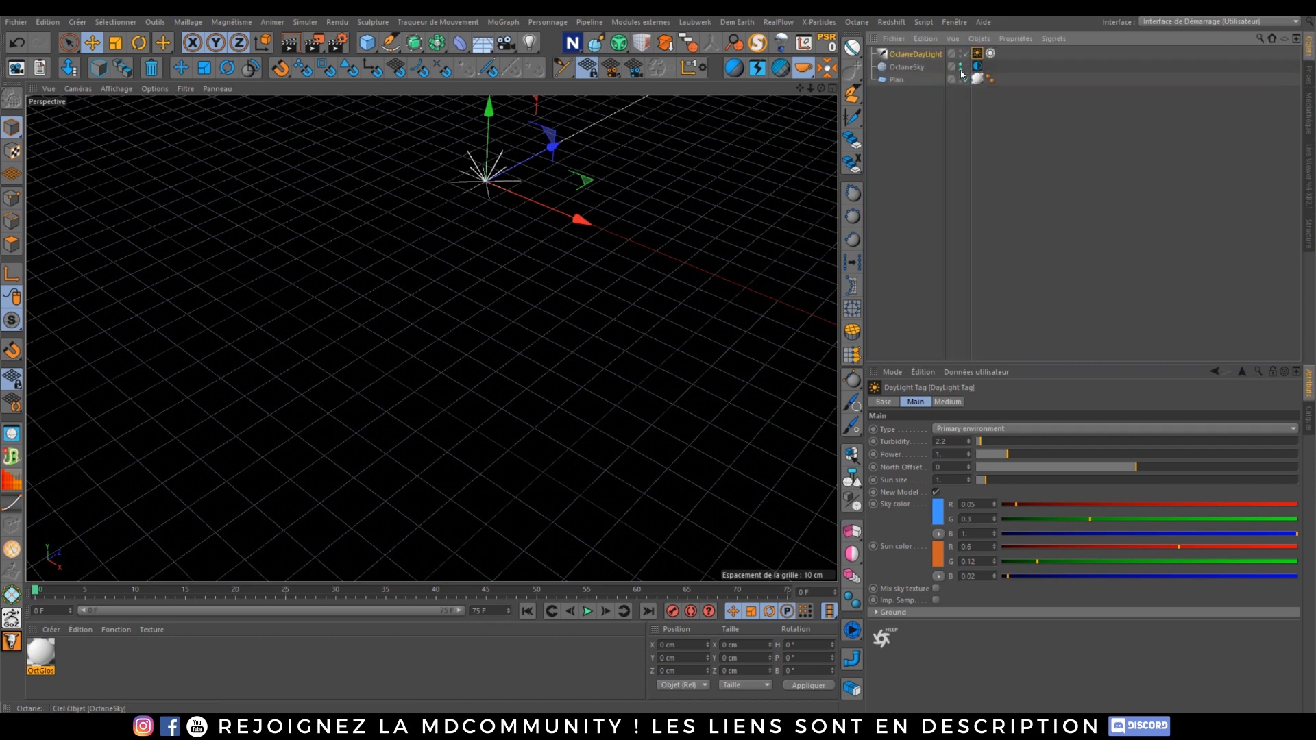
{"action": "left_click", "coordinate": [989, 54]}
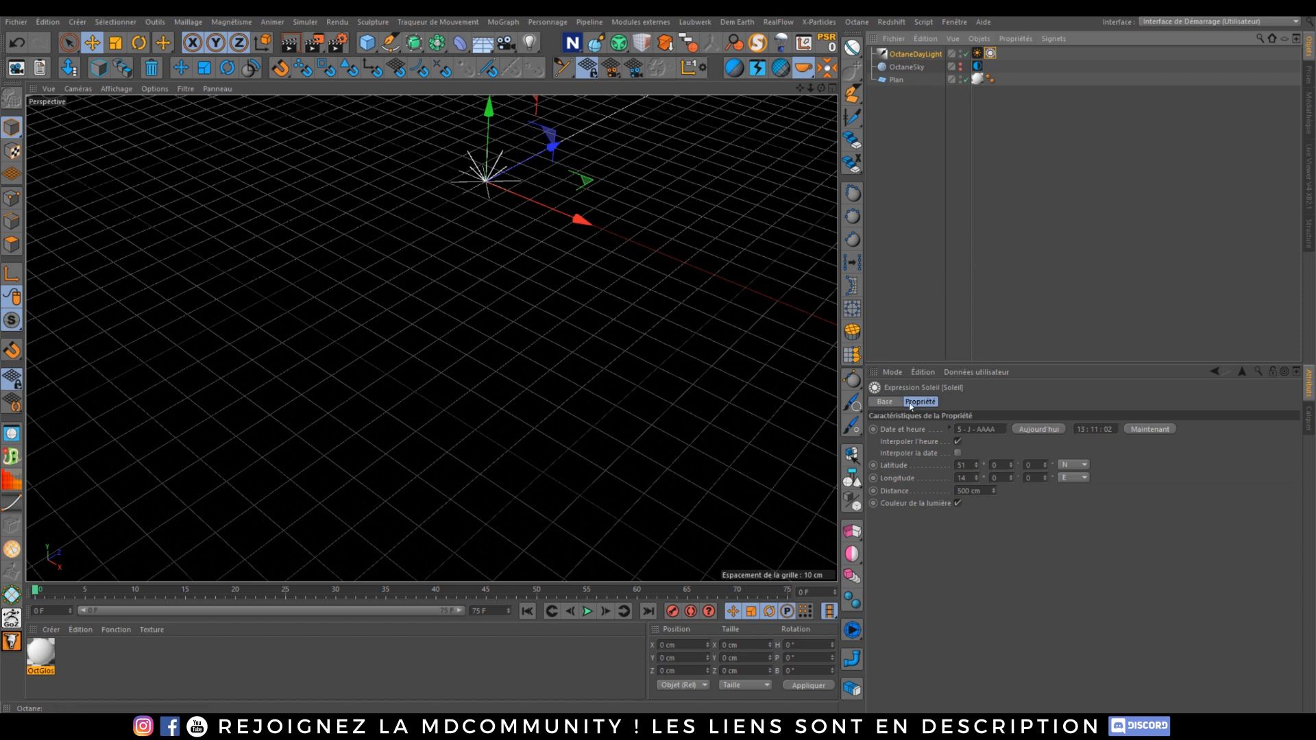
{"action": "left_click", "coordinate": [885, 403]}
{"action": "left_click", "coordinate": [910, 467]}
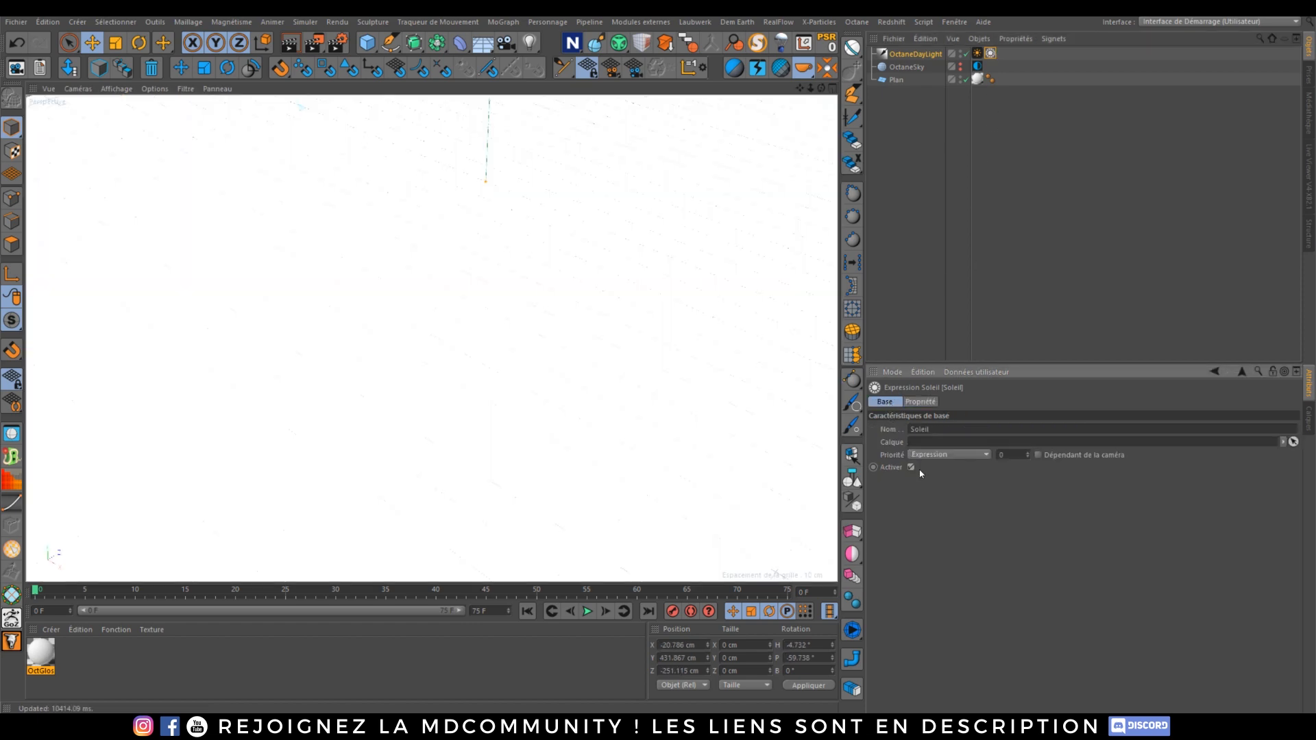
{"action": "left_click", "coordinate": [1307, 174]}
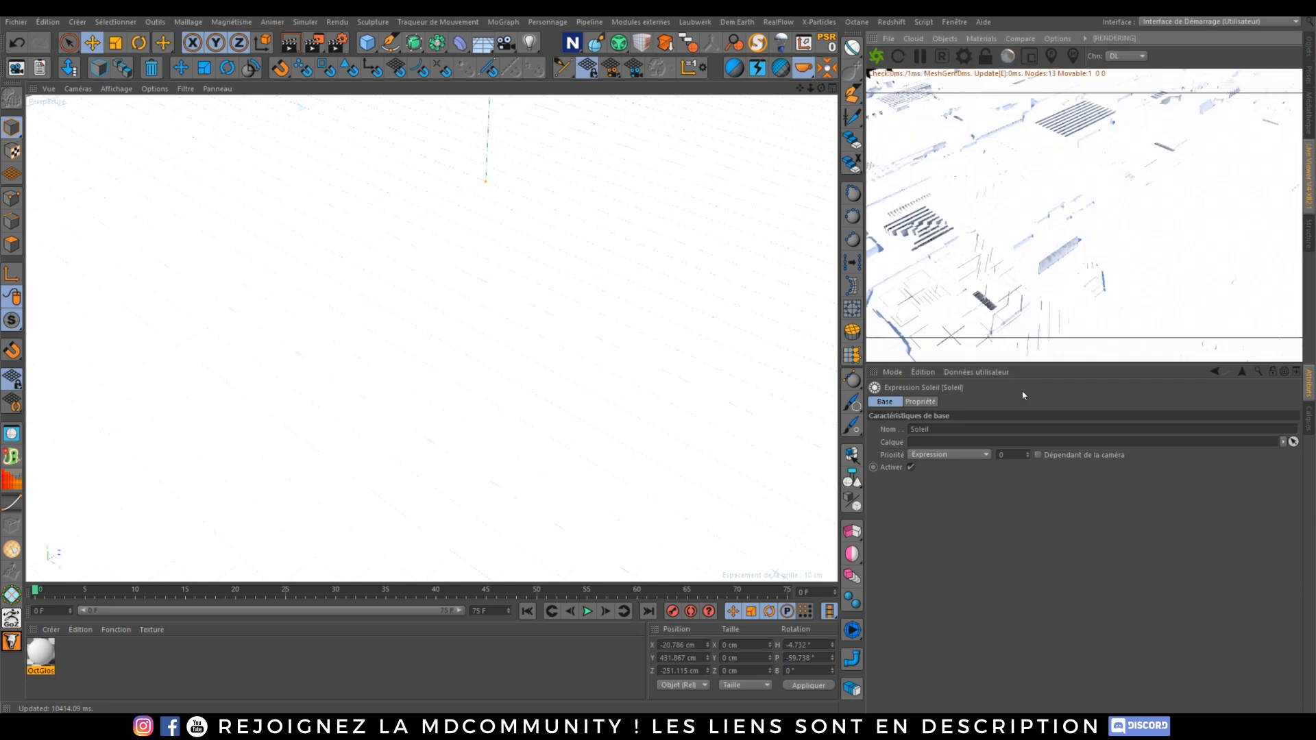
{"action": "left_click", "coordinate": [1308, 47]}
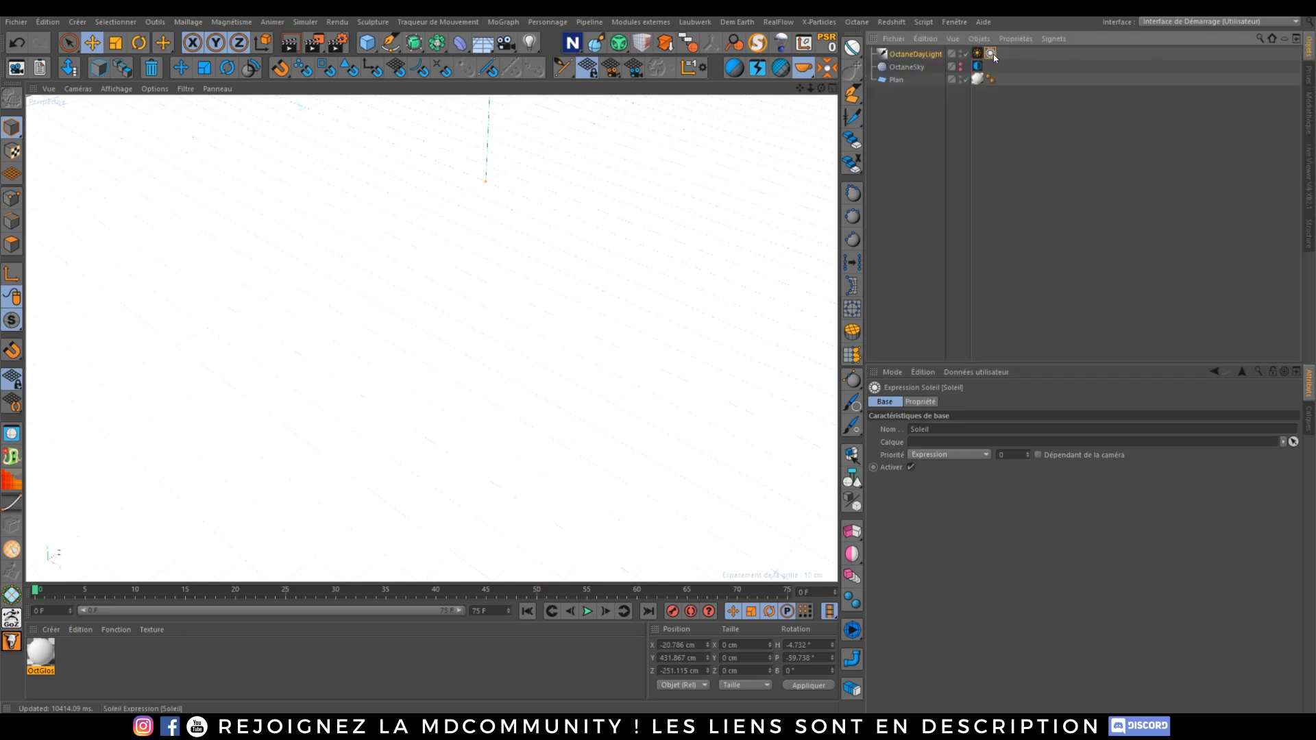
Step: Set the Sun expression's time of day to 18:11:02 and open the Octane Live Viewer
{"action": "left_click", "coordinate": [920, 401]}
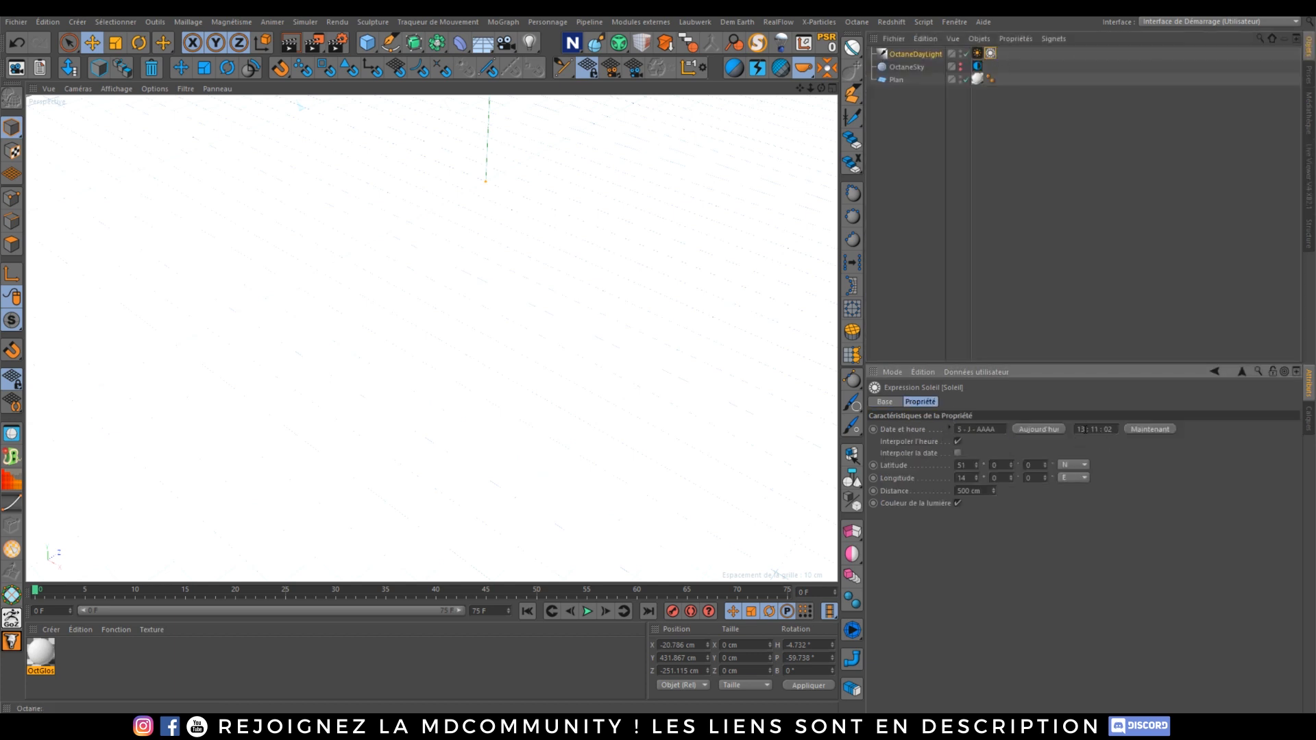
{"action": "key", "text": "BackSpace"}
{"action": "key", "text": "Delete"}
{"action": "type", "text": "18"}
{"action": "key", "text": "Return"}
{"action": "left_click", "coordinate": [1301, 186]}
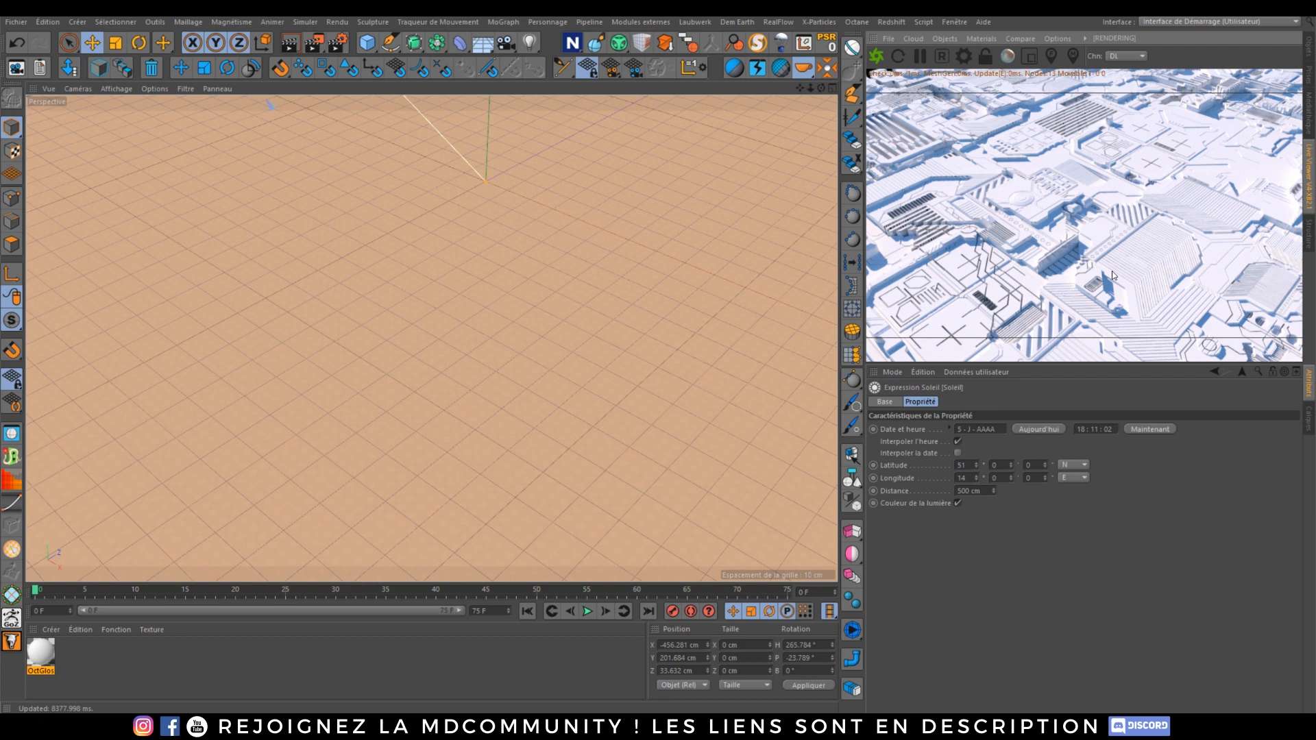
Step: Adjust the Daylight tag's turbidity to about 3.82, power to about 1.30 and north offset to about -0.24
{"action": "left_click", "coordinate": [1306, 54]}
{"action": "left_click", "coordinate": [977, 54]}
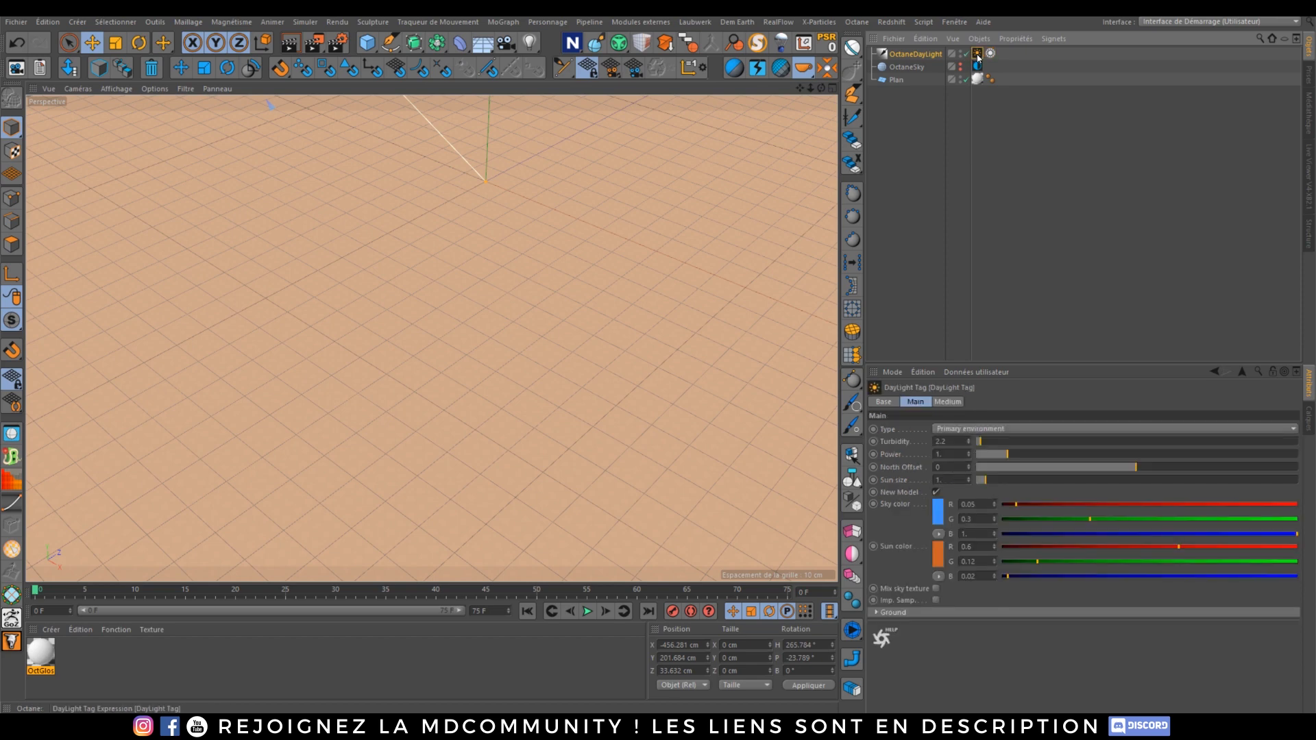
{"action": "left_click", "coordinate": [1309, 194]}
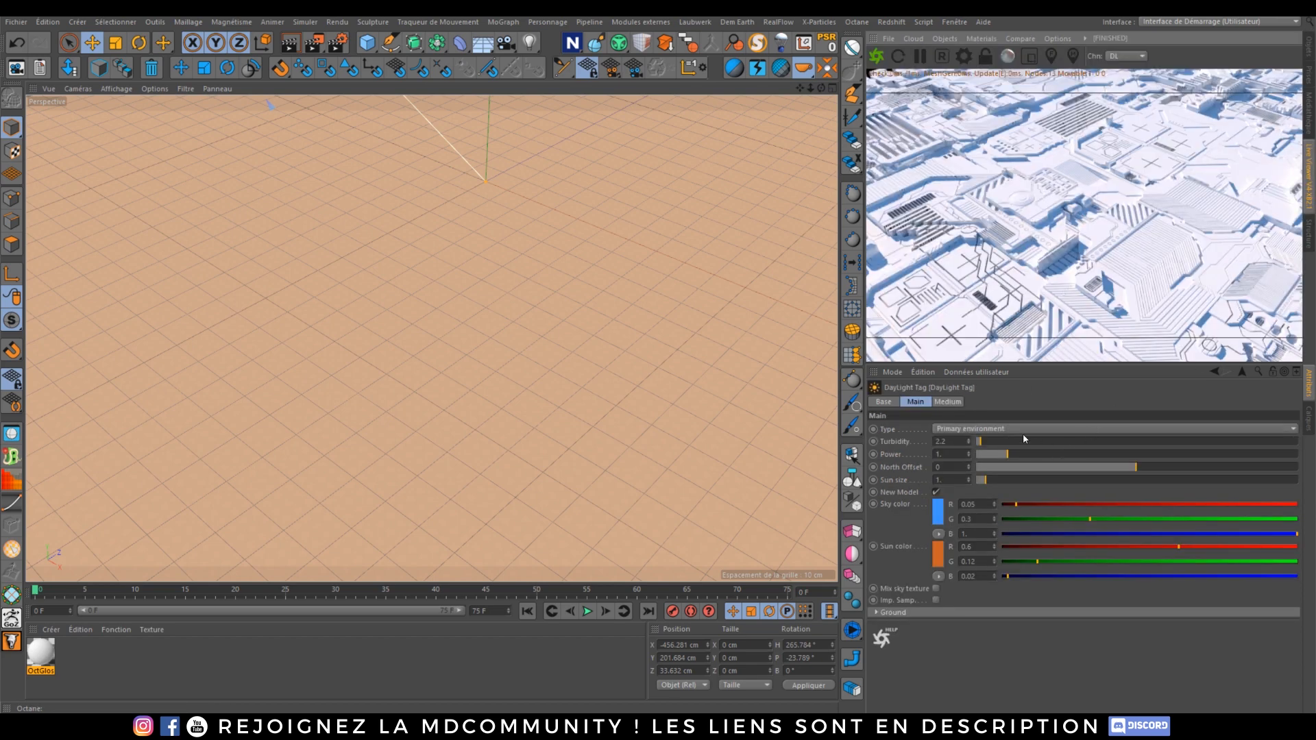
{"action": "left_click_drag", "start_coordinate": [980, 442], "coordinate": [1017, 455]}
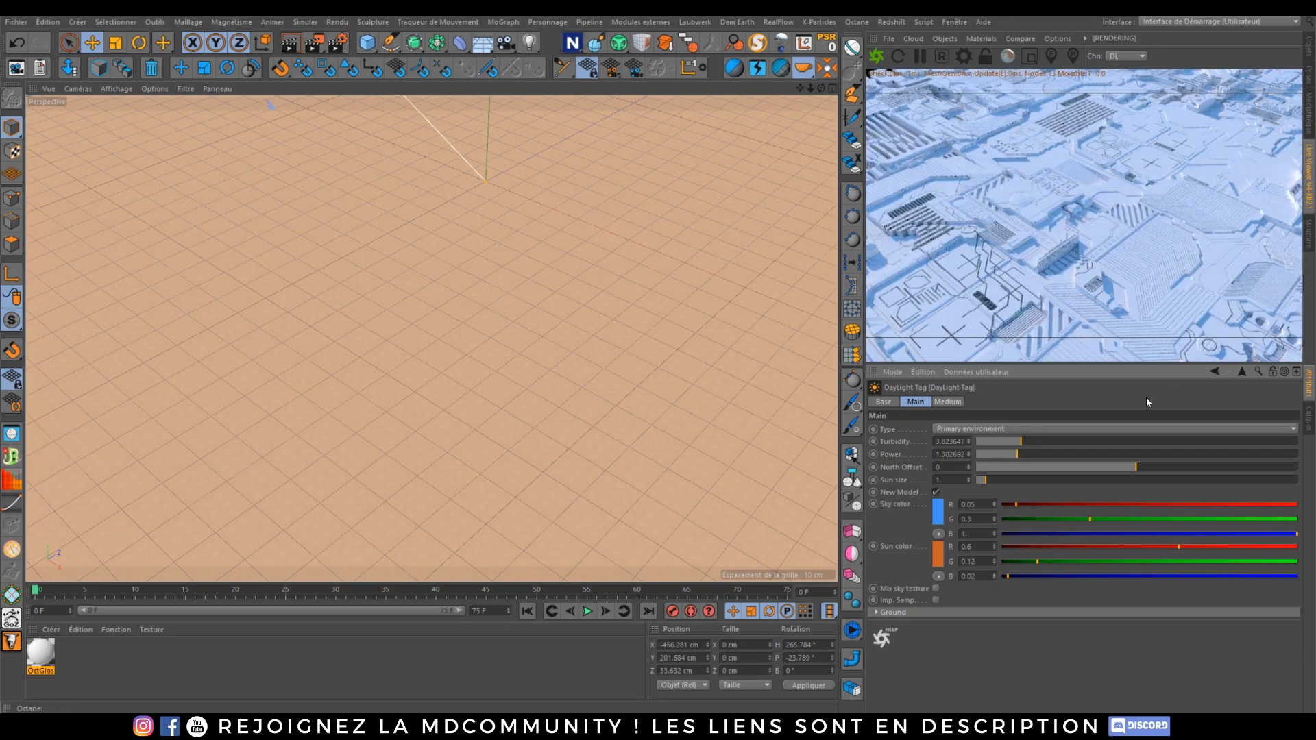
{"action": "left_click_drag", "start_coordinate": [1137, 468], "coordinate": [1098, 469]}
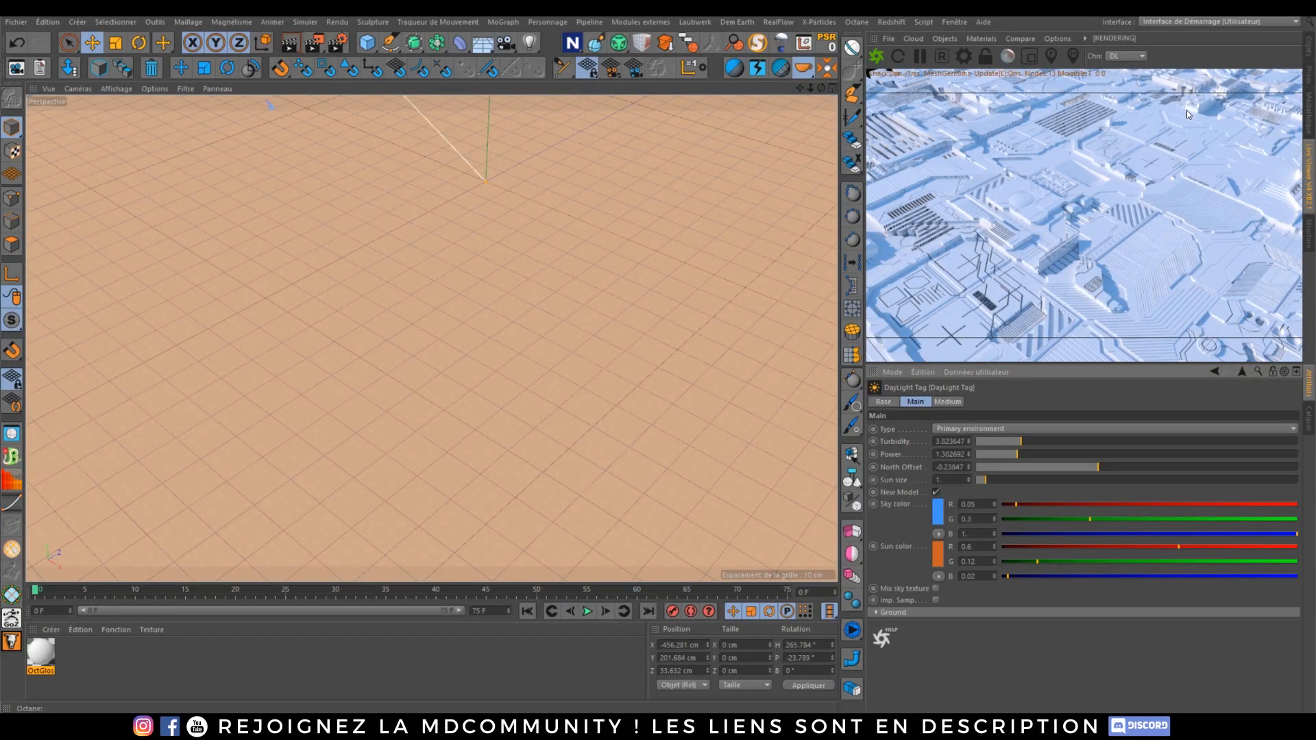
Step: Delete the Octane Daylight object to preview the render without it, then undo the deletion
{"action": "left_click", "coordinate": [1307, 48]}
{"action": "left_click", "coordinate": [916, 53]}
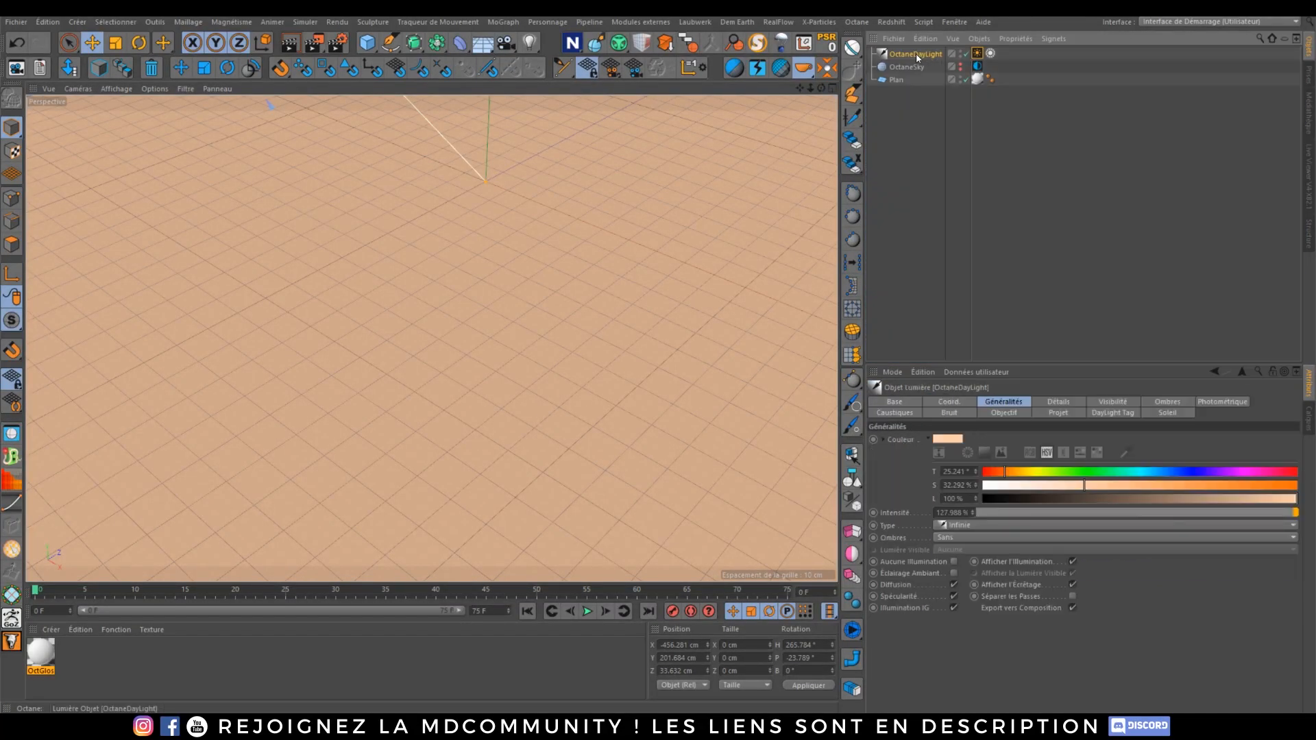
{"action": "key", "text": "Delete"}
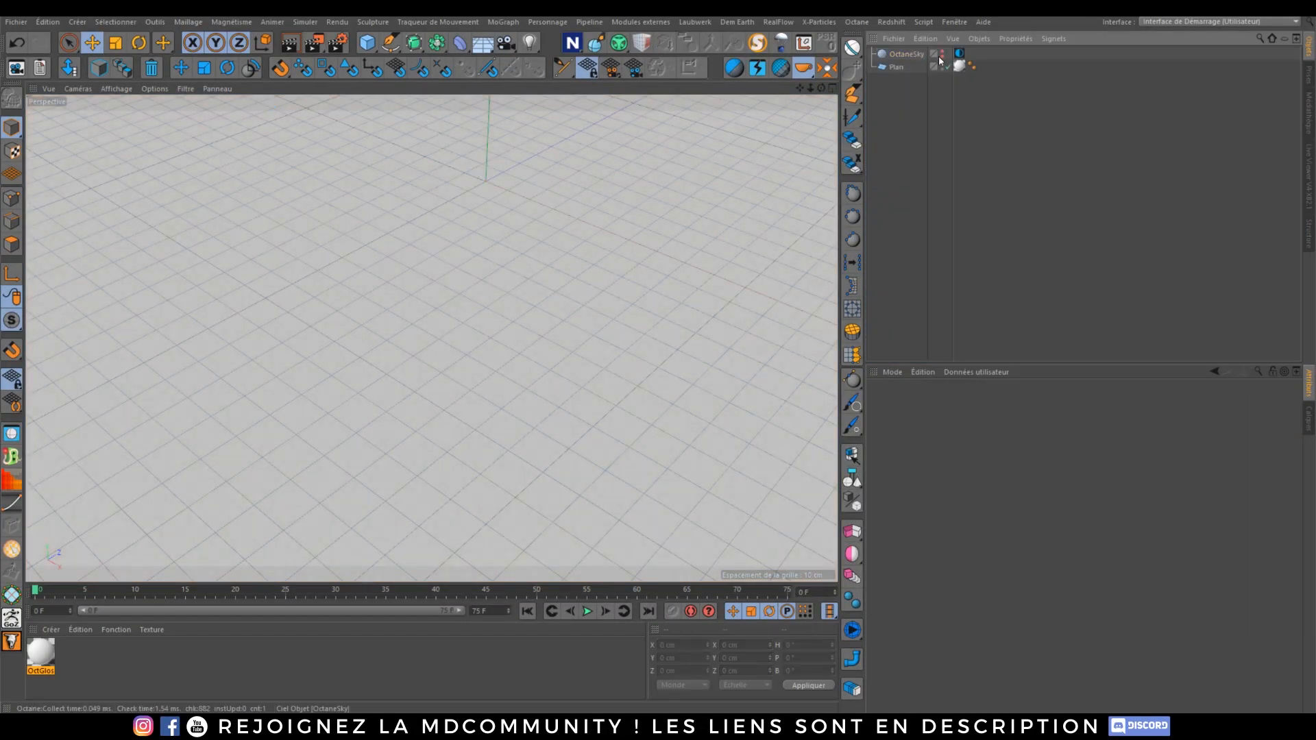
{"action": "left_click", "coordinate": [1308, 166]}
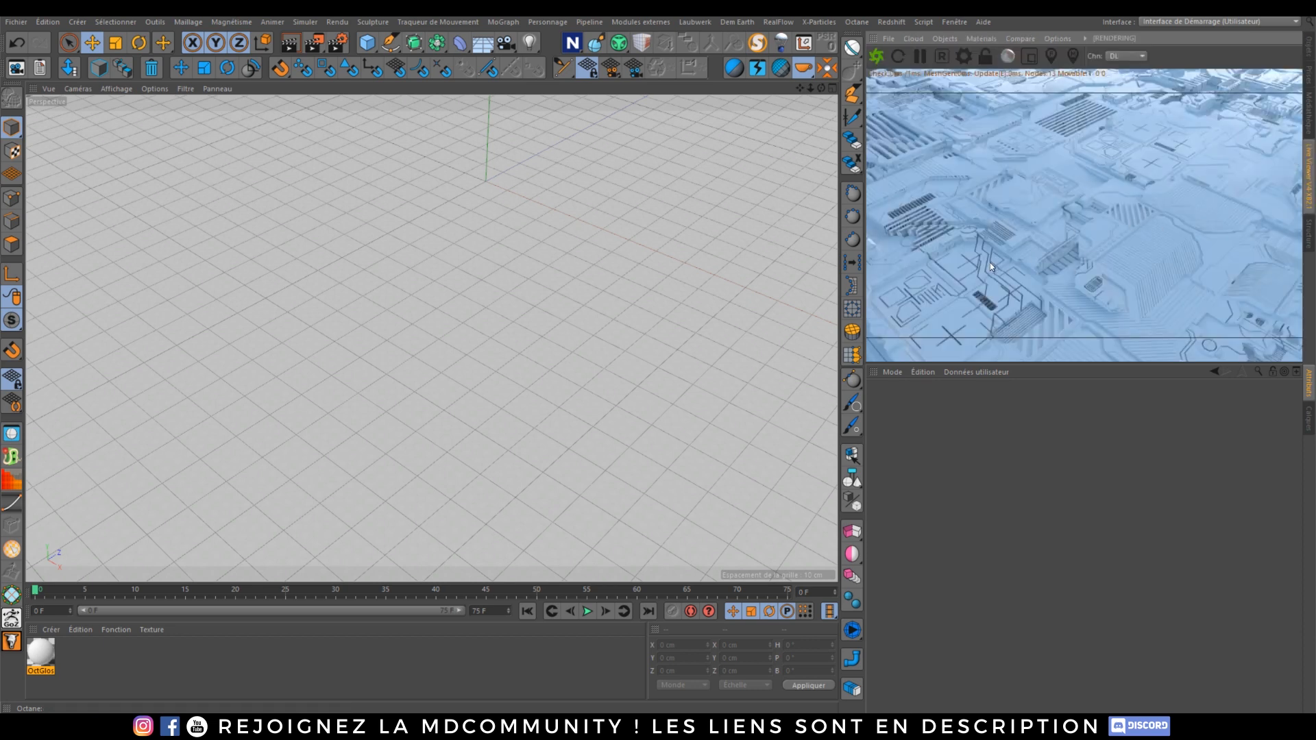
{"action": "left_click", "coordinate": [1307, 48]}
{"action": "key", "text": "ctrl+z"}
{"action": "left_click", "coordinate": [934, 129]}
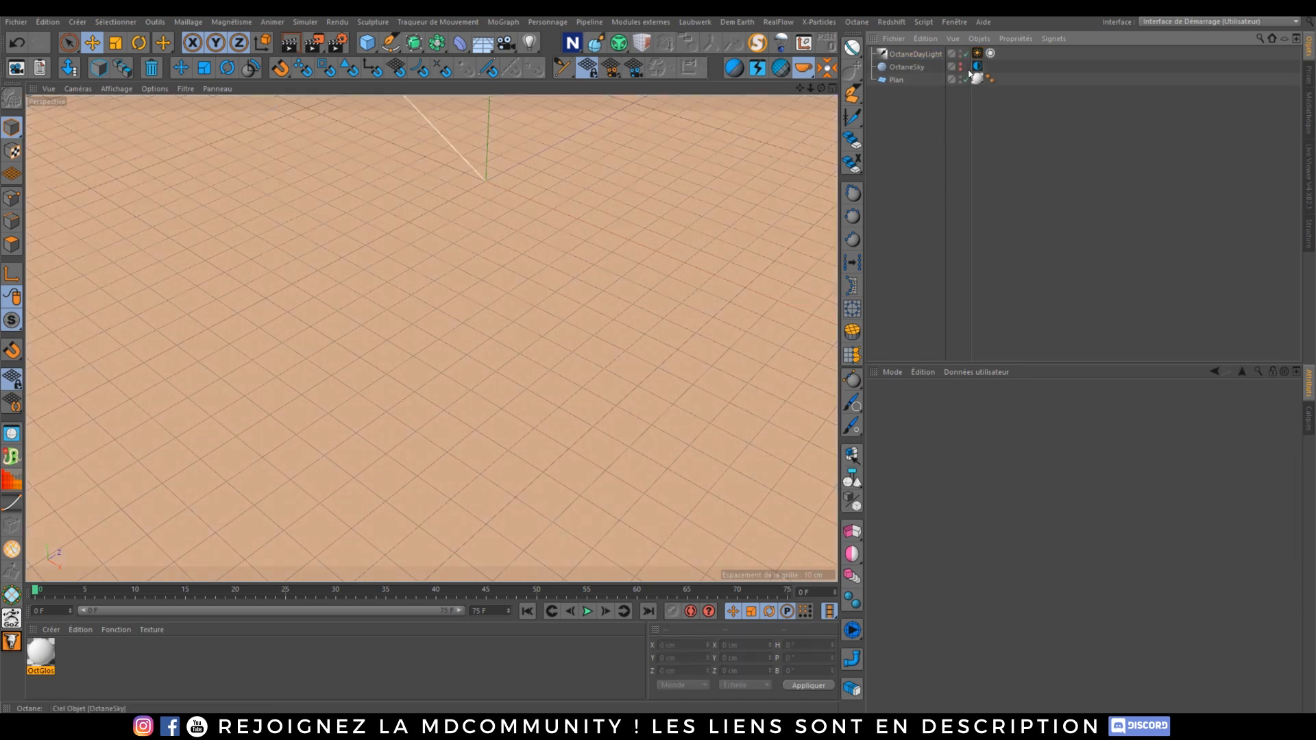
Step: Enable Mix sky texture on the Daylight tag and set its north offset to about -0.09
{"action": "left_click", "coordinate": [978, 52]}
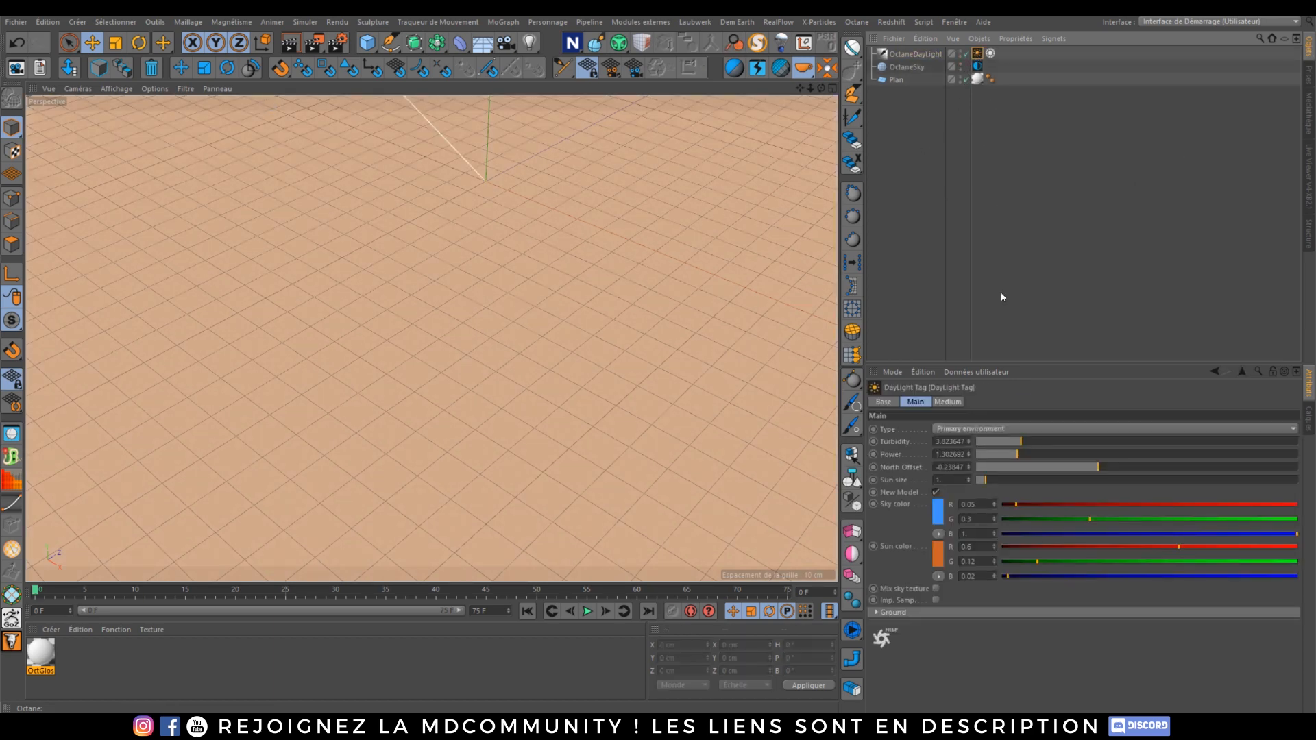
{"action": "left_click", "coordinate": [936, 589]}
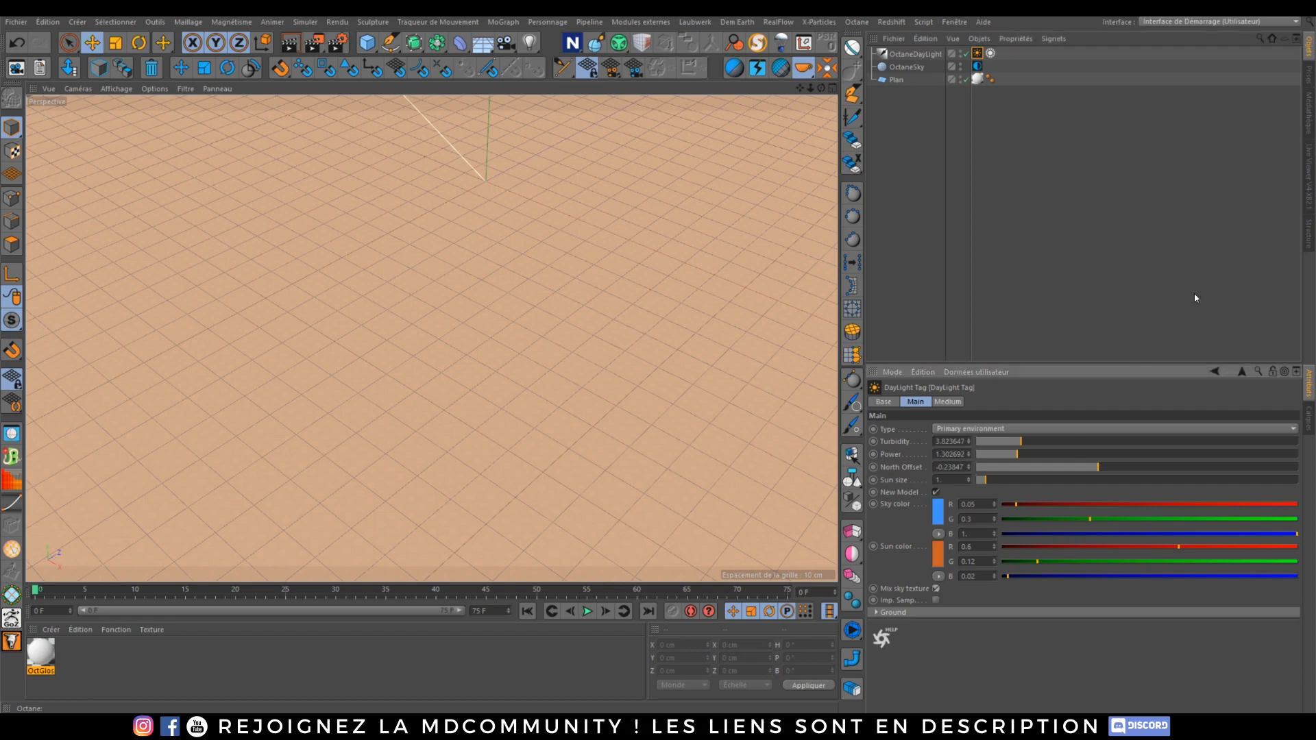
{"action": "left_click", "coordinate": [1308, 161]}
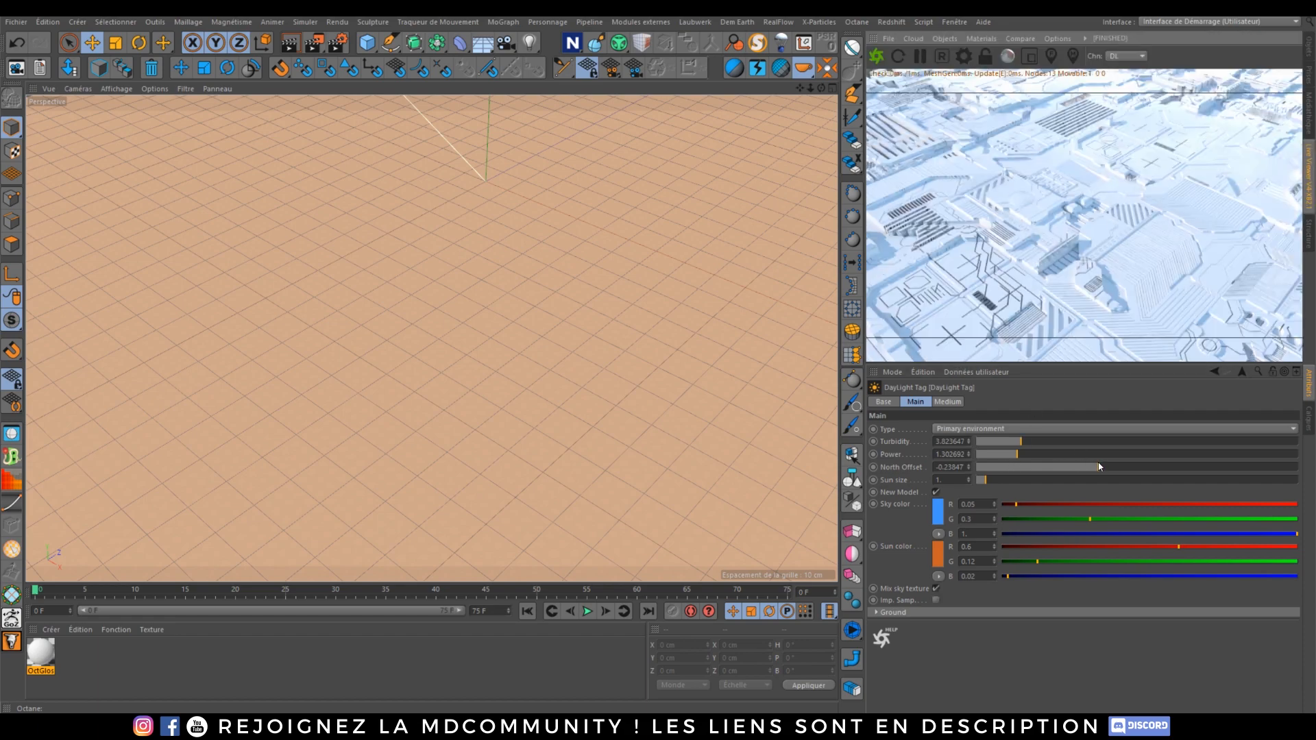
{"action": "mouse_move", "coordinate": [1099, 467]}
{"action": "left_mouse_down"}
{"action": "mouse_move", "coordinate": [1022, 467]}
{"action": "mouse_move", "coordinate": [1122, 467]}
{"action": "left_mouse_up"}
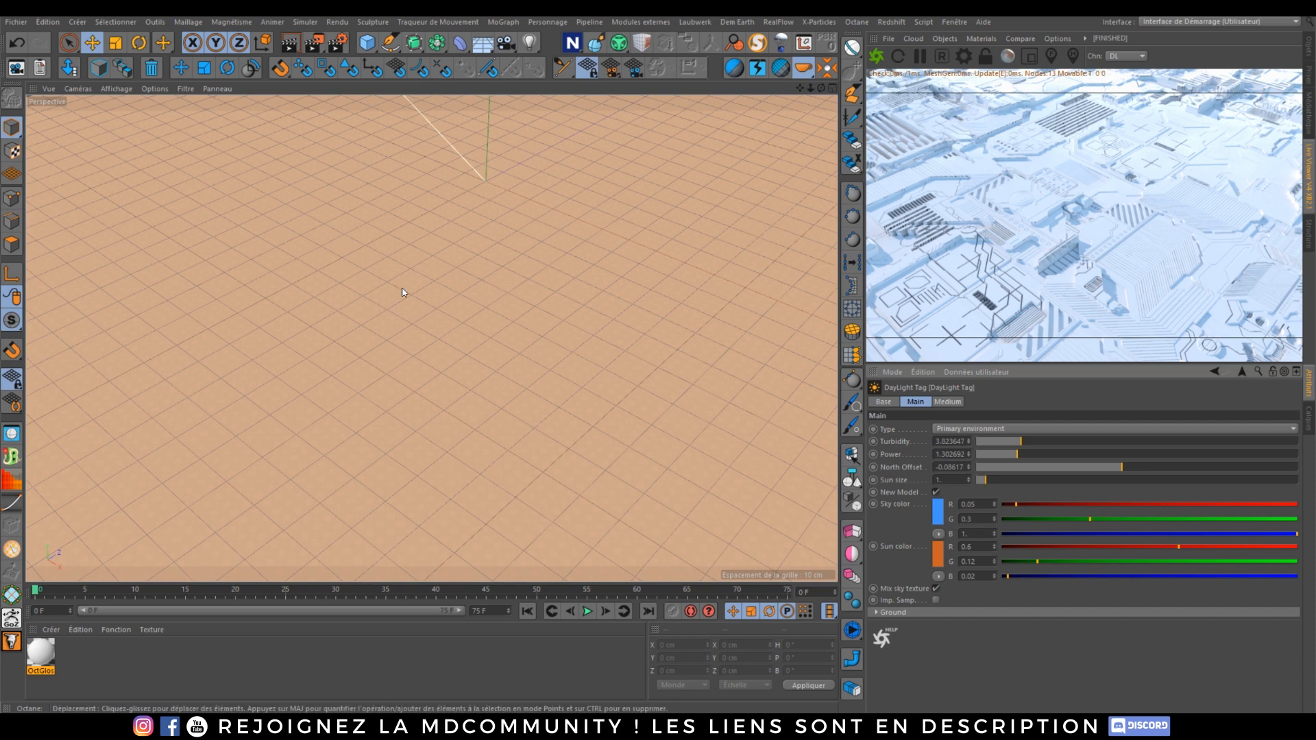
Step: Open the OctGloss material's node editor and connect the Seamless-Normal image texture to the material's Normal input
{"action": "double_click", "coordinate": [43, 658]}
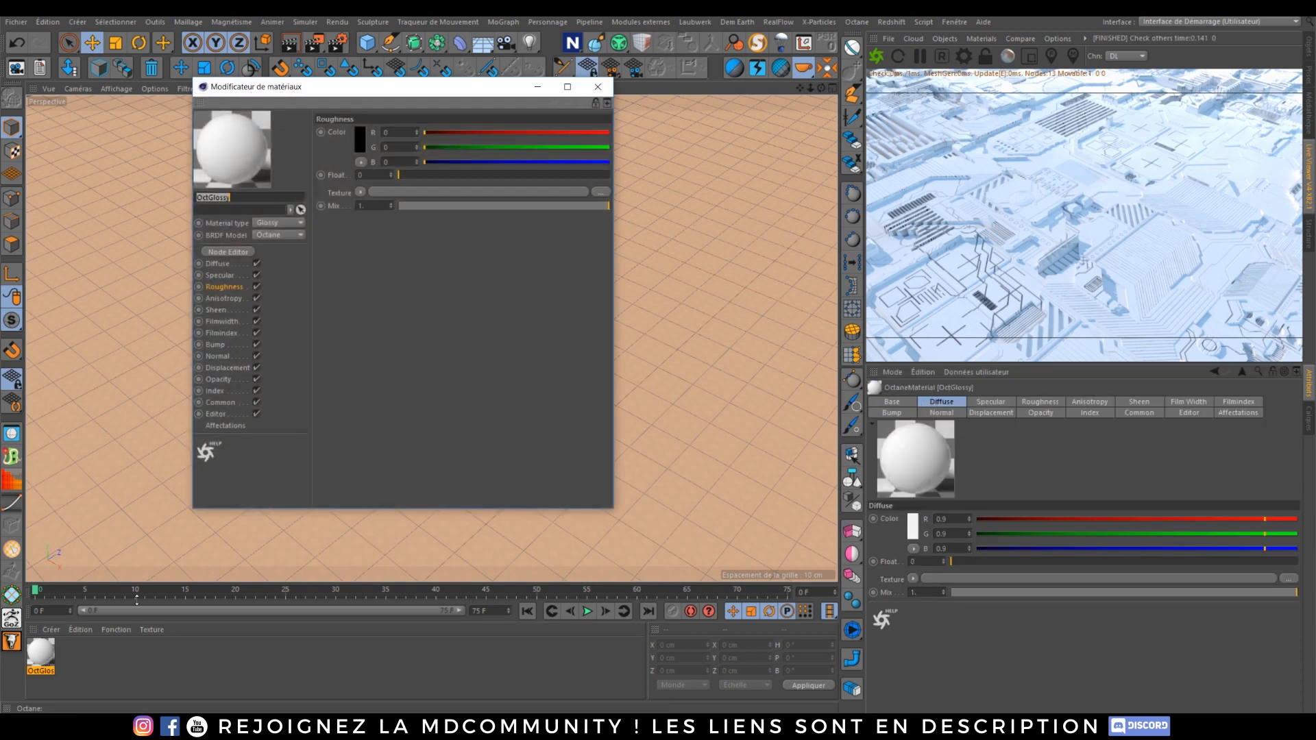
{"action": "left_click", "coordinate": [229, 252]}
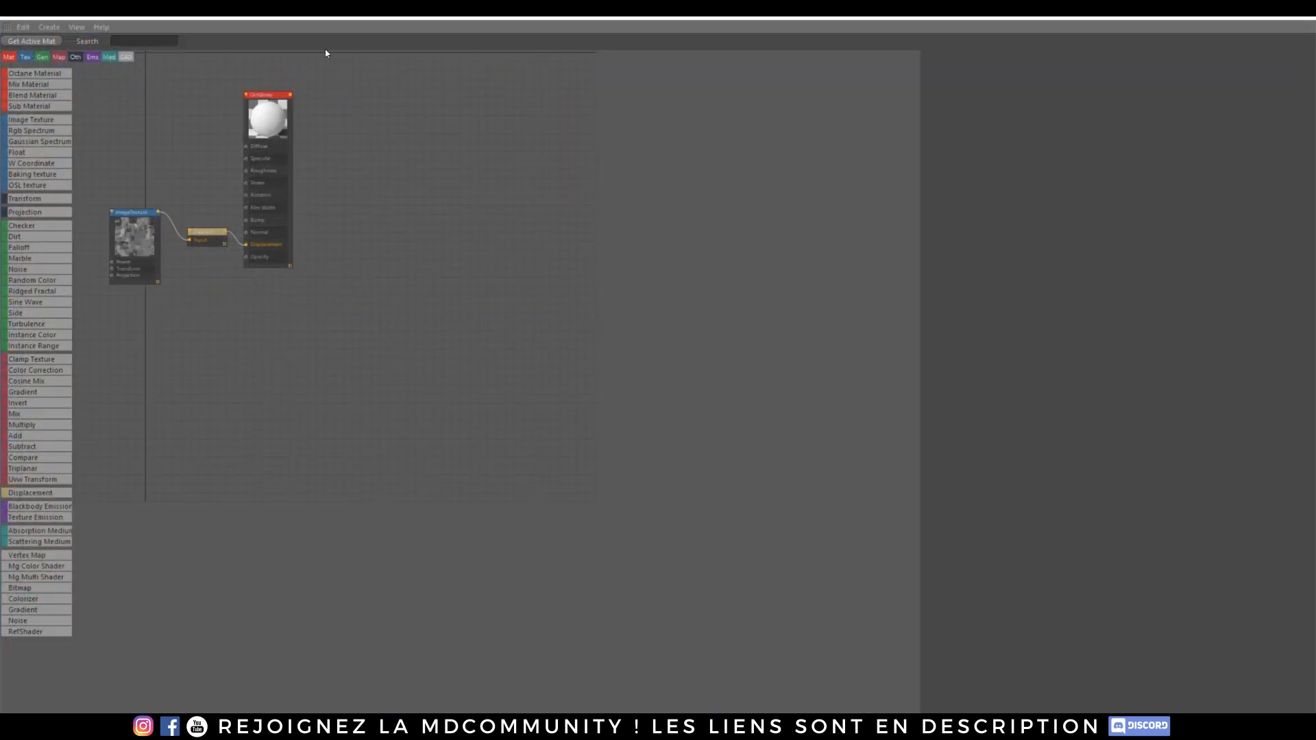
{"action": "left_click", "coordinate": [1260, 16]}
{"action": "left_click", "coordinate": [1265, 17]}
{"action": "left_click_drag", "start_coordinate": [707, 17], "coordinate": [711, 54]}
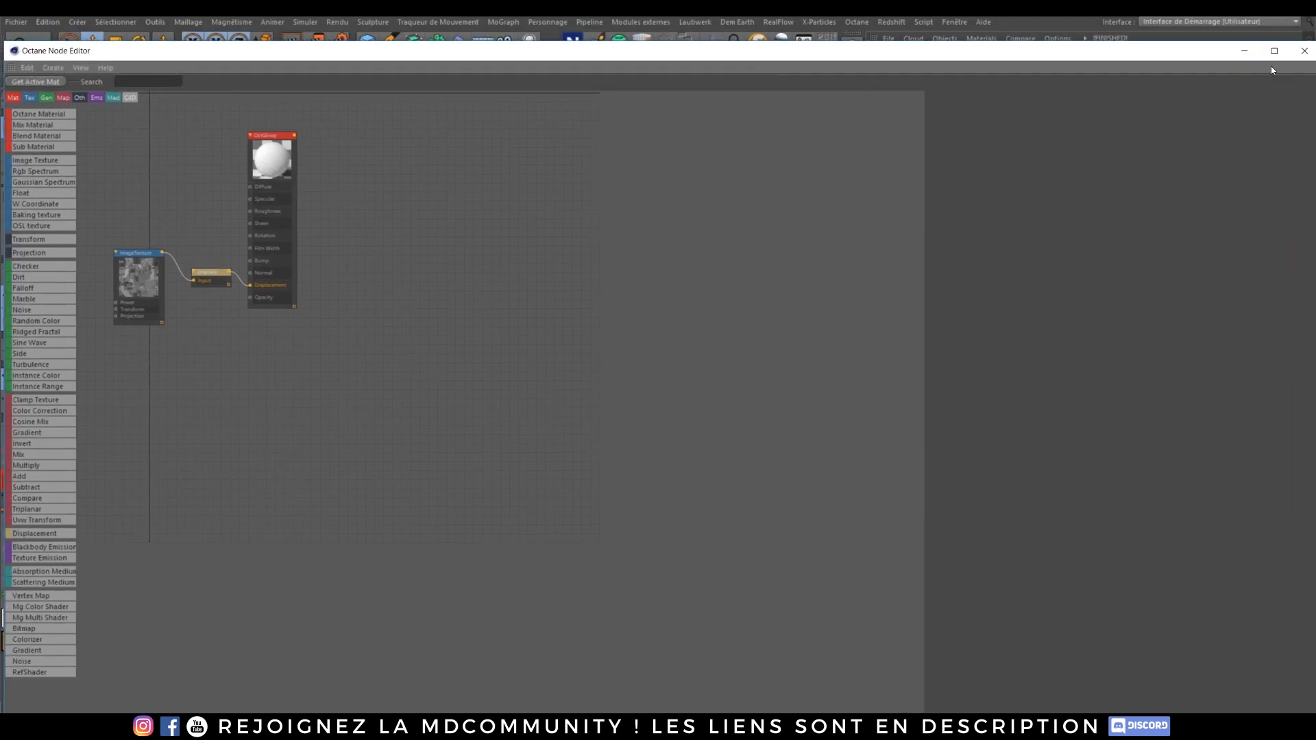
{"action": "left_click_drag", "start_coordinate": [161, 50], "coordinate": [274, 64]}
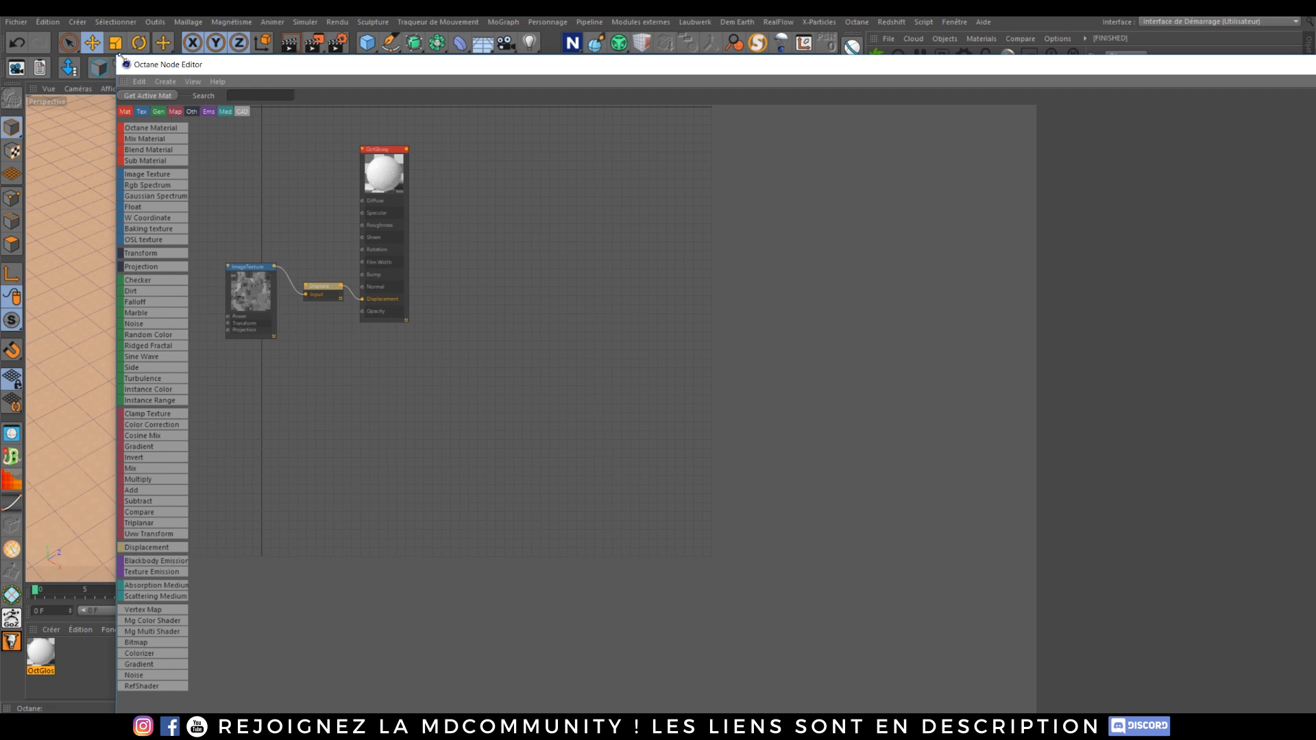
{"action": "left_click_drag", "start_coordinate": [115, 60], "coordinate": [788, 212]}
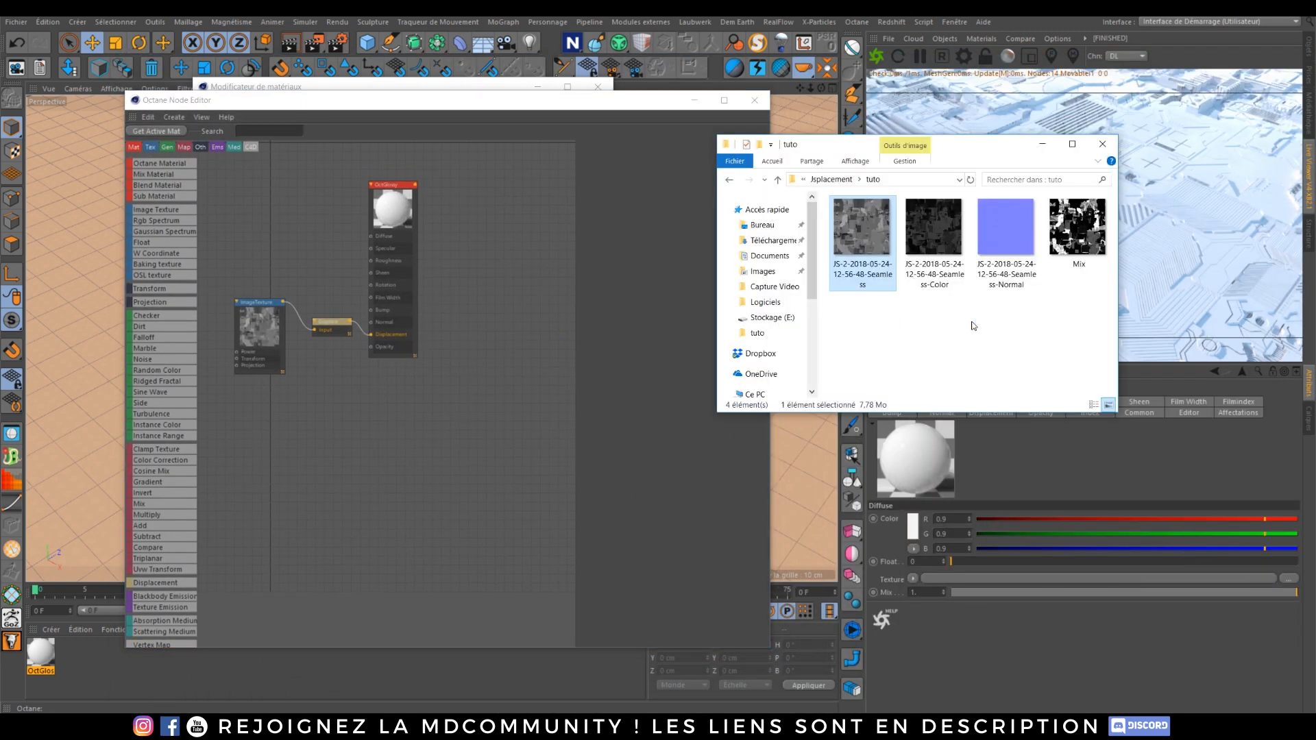
{"action": "left_click", "coordinate": [1002, 229]}
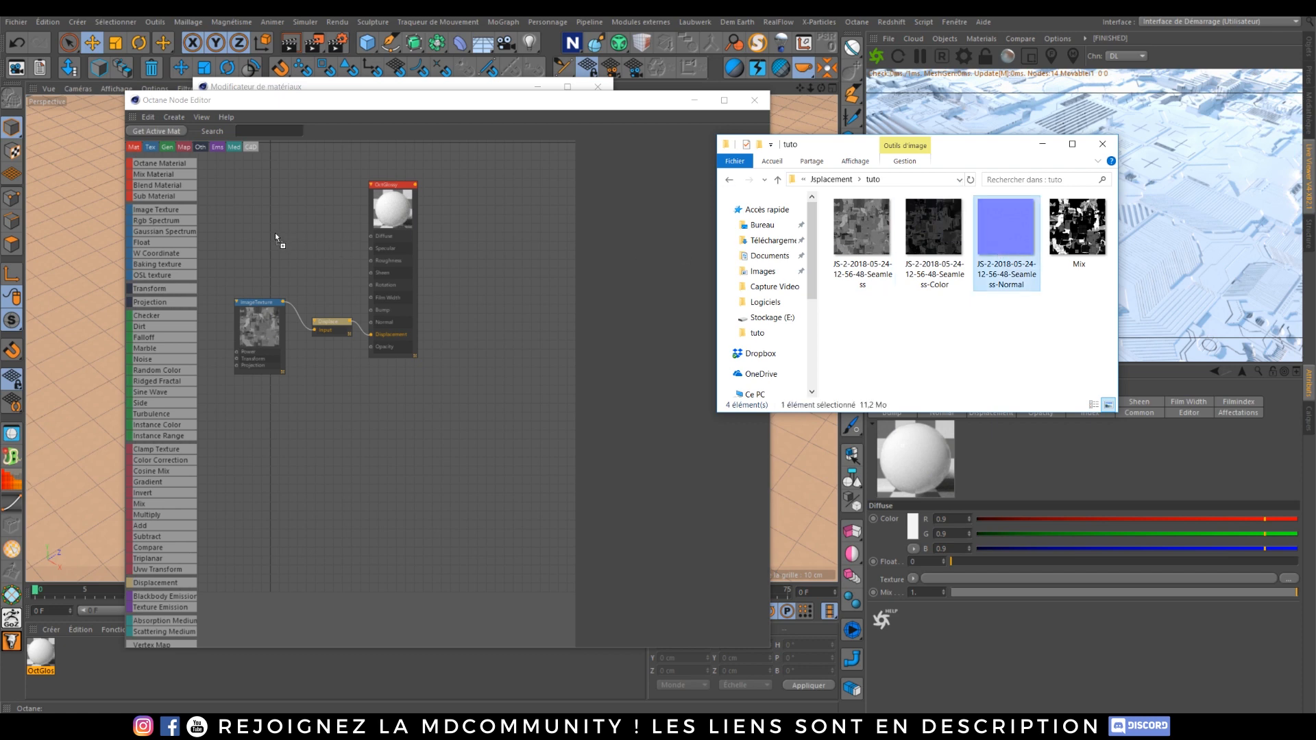
{"action": "left_click_drag", "start_coordinate": [276, 238], "coordinate": [373, 327]}
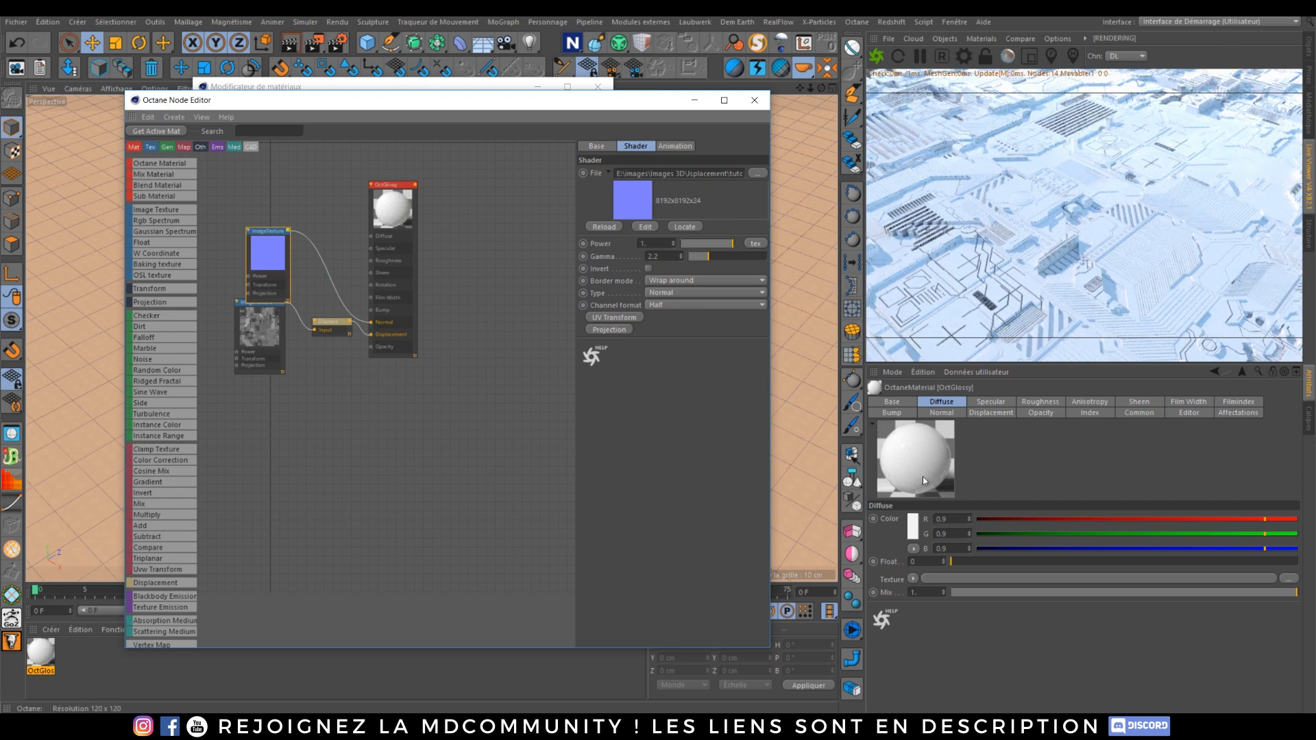
Step: Import the Mix image from the tuto folder into the node editor as a new image texture node
{"action": "left_click", "coordinate": [147, 727]}
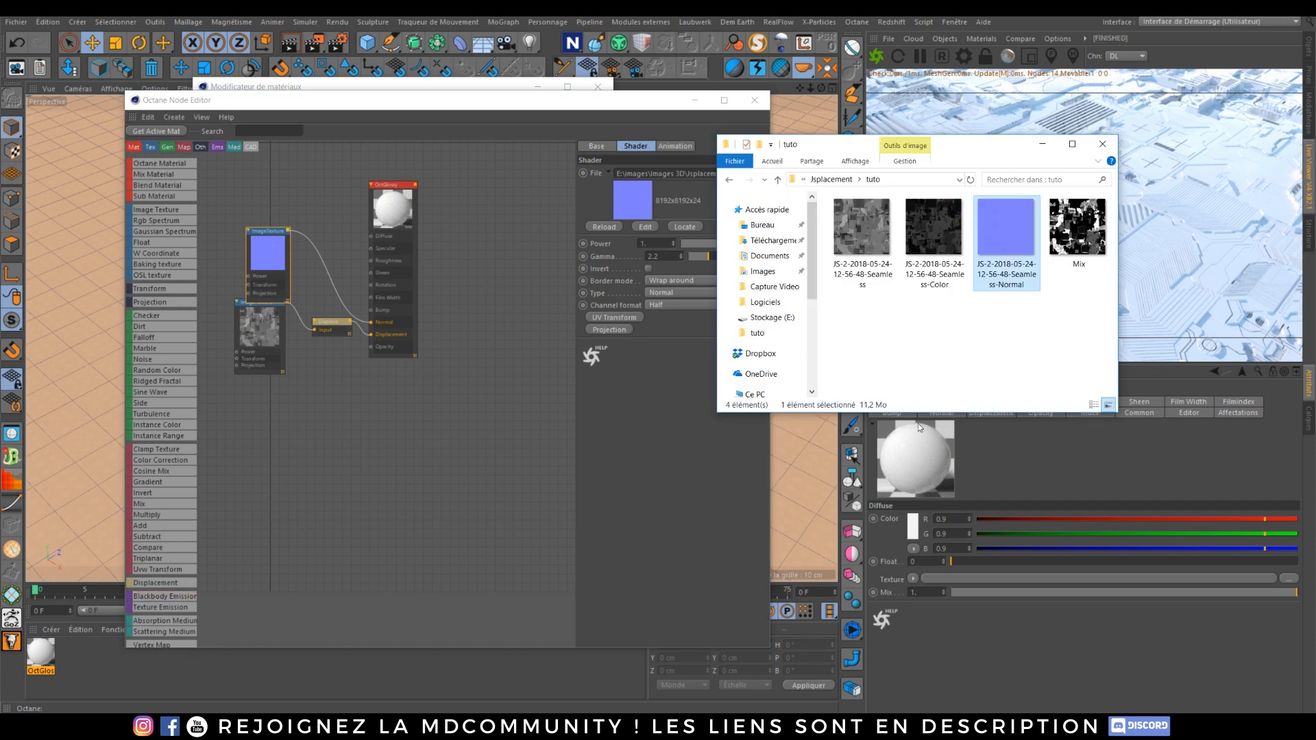
{"action": "left_click_drag", "start_coordinate": [1069, 236], "coordinate": [262, 177]}
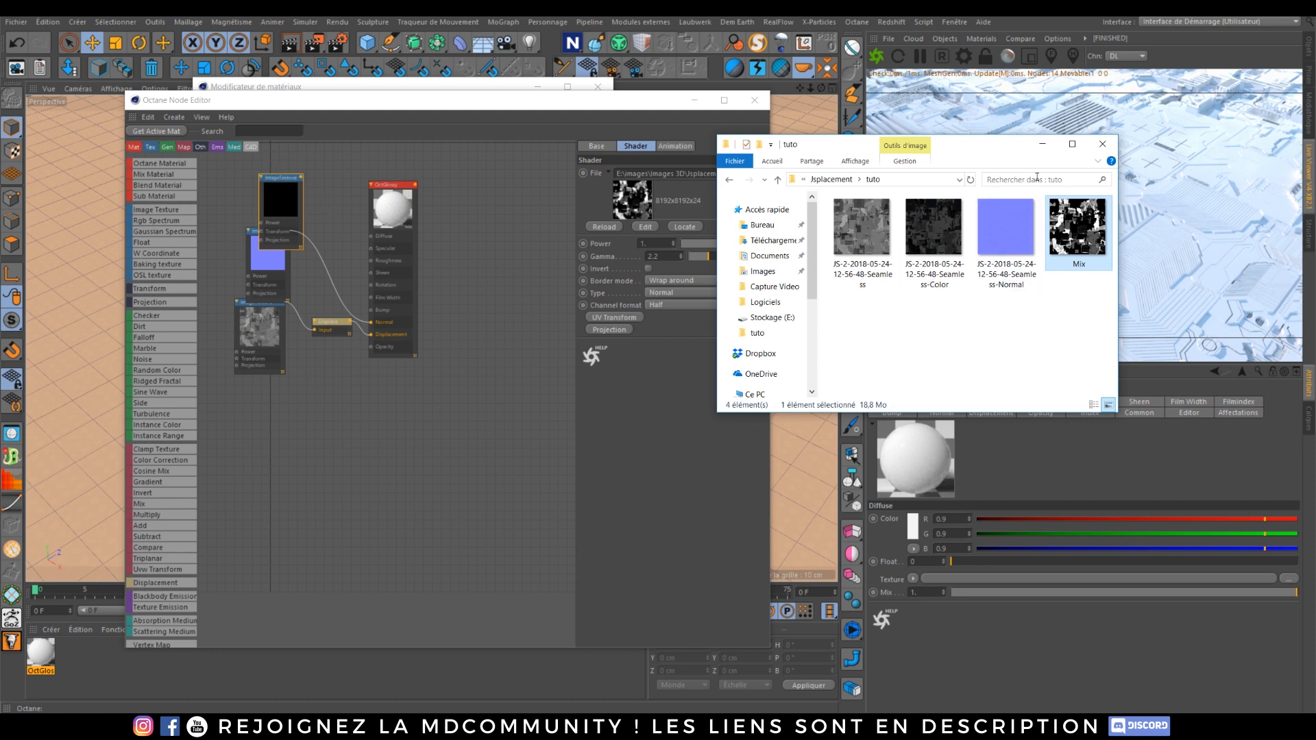
{"action": "left_click", "coordinate": [1102, 144]}
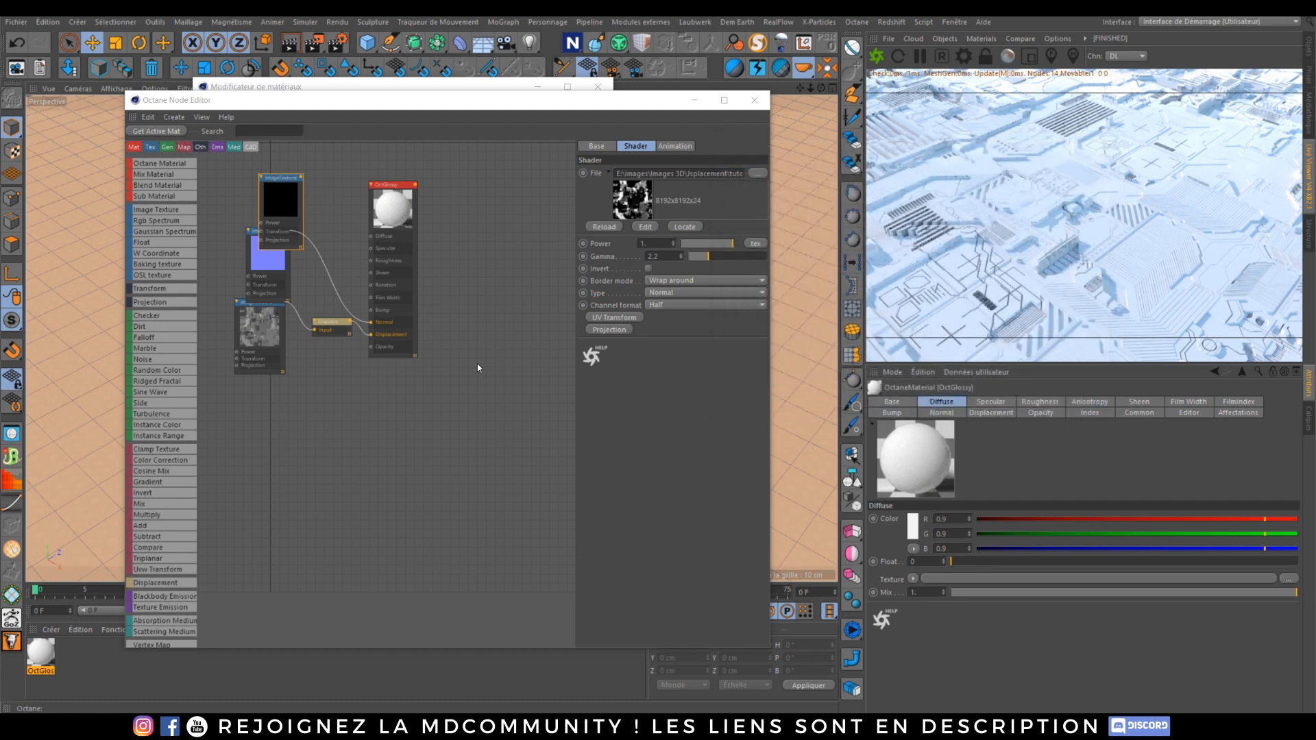
Step: Rearrange the node graph and add two RGB Spectrum nodes to it
{"action": "scroll", "coordinate": [350, 271], "scroll_direction": "up", "scroll_amount": 3}
{"action": "left_click", "coordinate": [394, 315]}
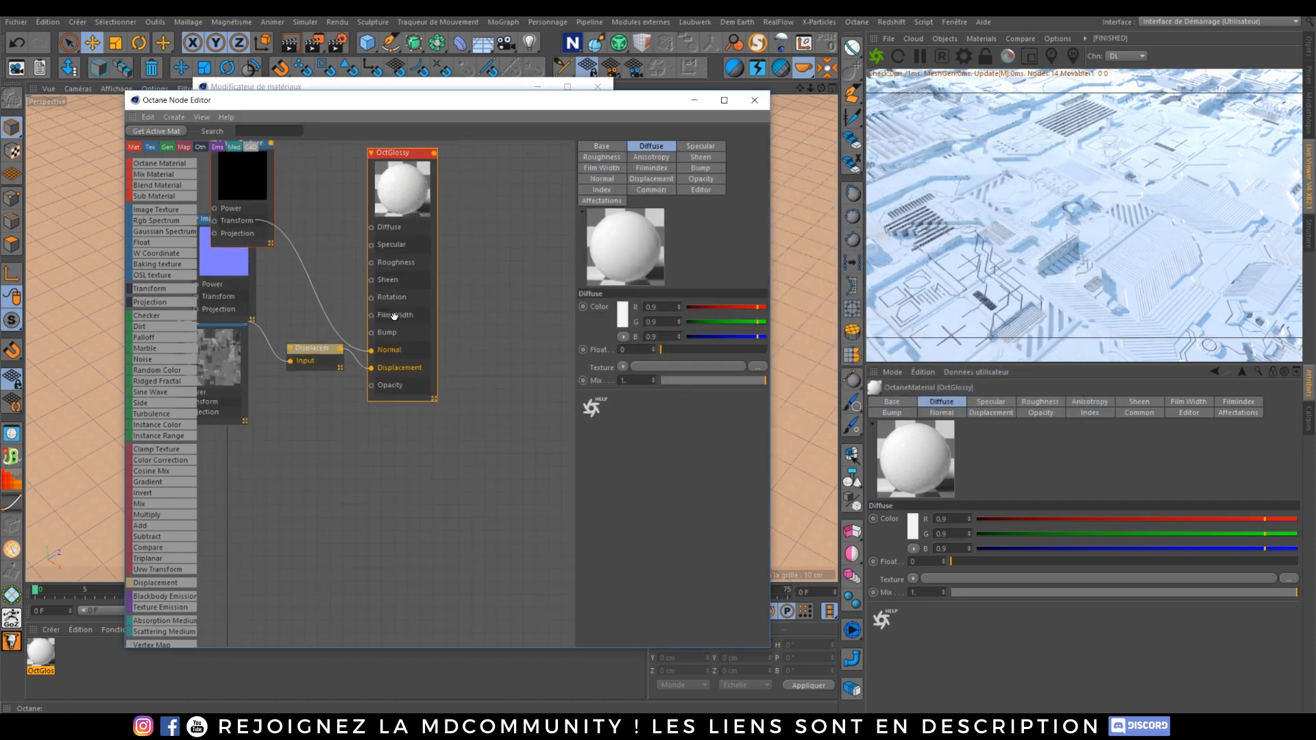
{"action": "scroll", "coordinate": [356, 312], "scroll_direction": "down", "scroll_amount": 5}
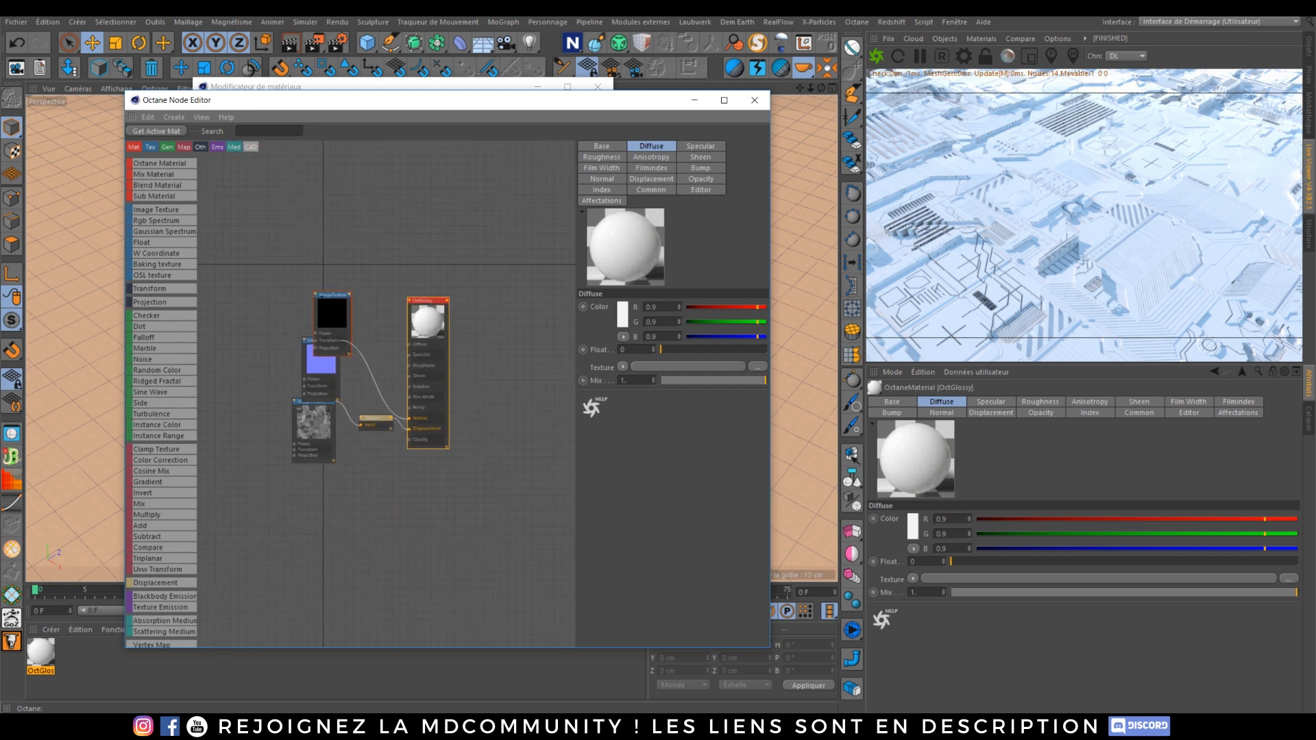
{"action": "left_click_drag", "start_coordinate": [322, 297], "coordinate": [288, 257]}
{"action": "scroll", "coordinate": [371, 355], "scroll_direction": "up", "scroll_amount": 2}
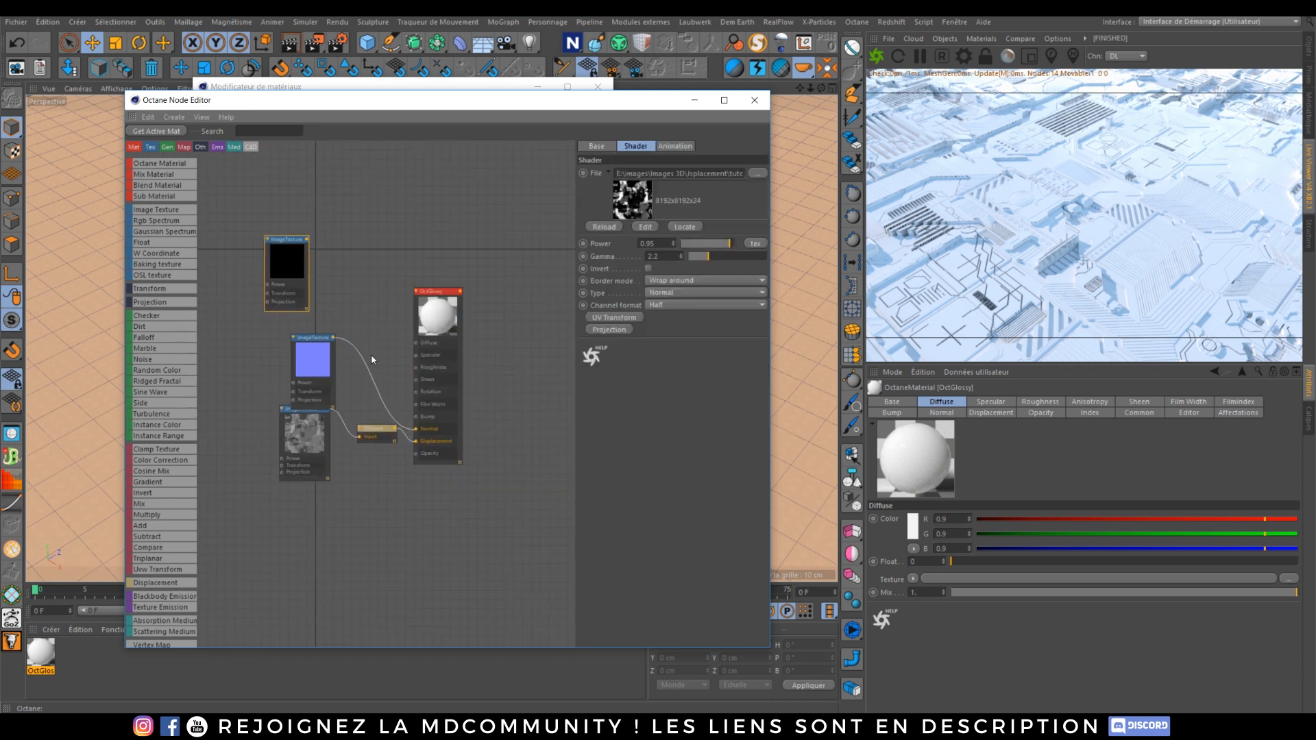
{"action": "scroll", "coordinate": [371, 355], "scroll_direction": "up", "scroll_amount": 1}
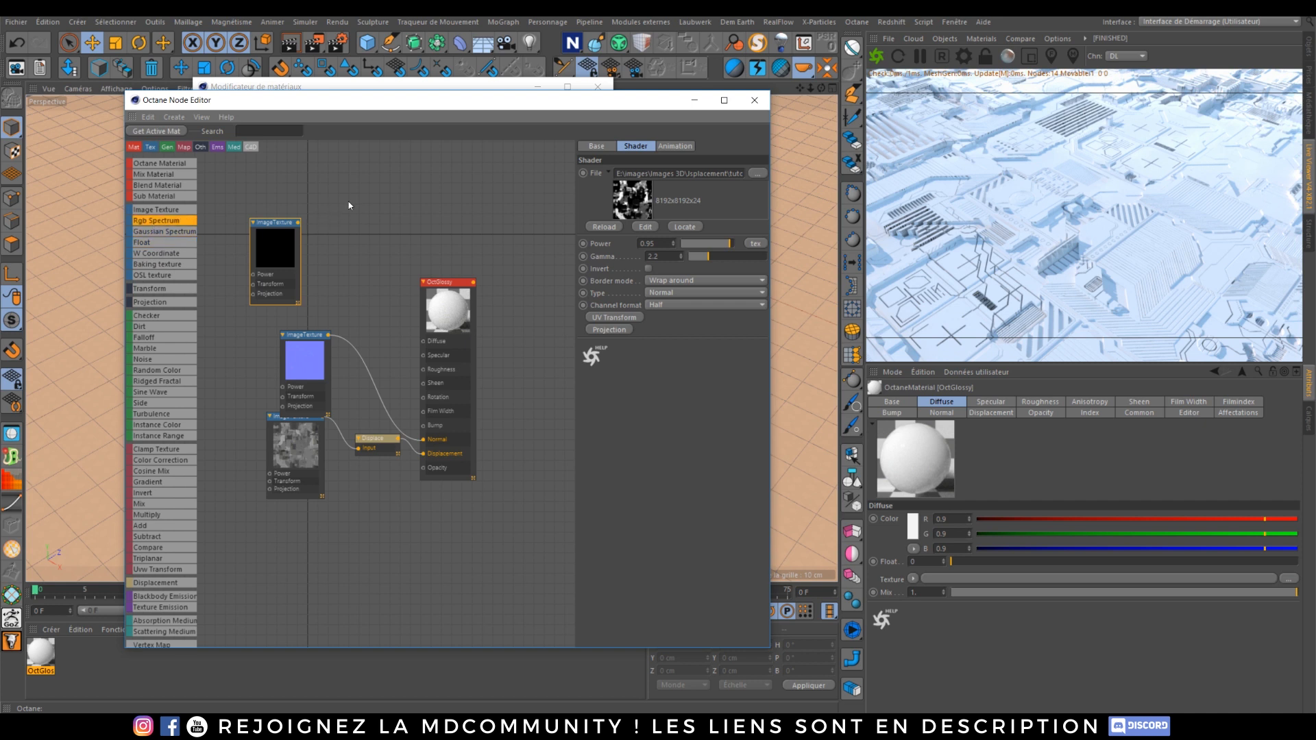
{"action": "left_click_drag", "start_coordinate": [156, 221], "coordinate": [361, 243]}
{"action": "left_click", "coordinate": [366, 208]}
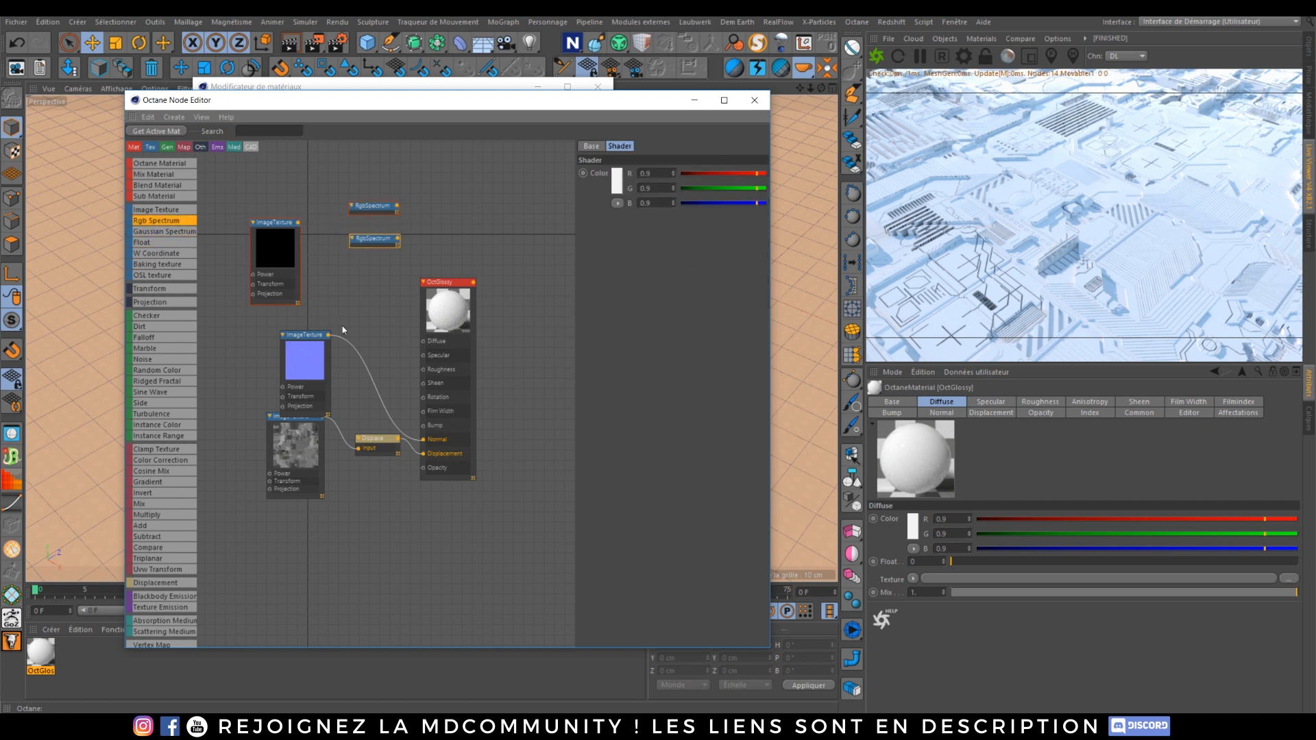
Step: Add a Mix texture using the Mix image as amount and the two RGB Spectrums as textures, and connect it to Diffuse
{"action": "left_click_drag", "start_coordinate": [444, 284], "coordinate": [499, 331]}
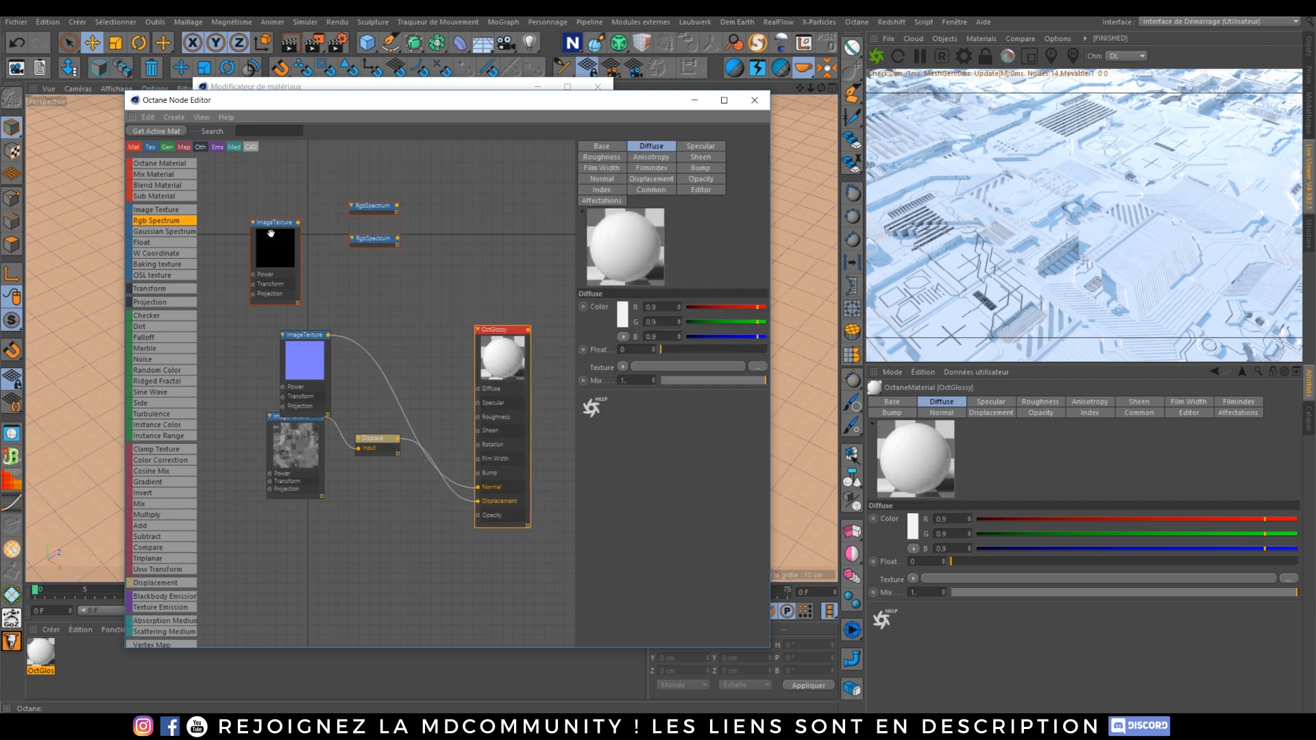
{"action": "left_click_drag", "start_coordinate": [272, 234], "coordinate": [266, 211]}
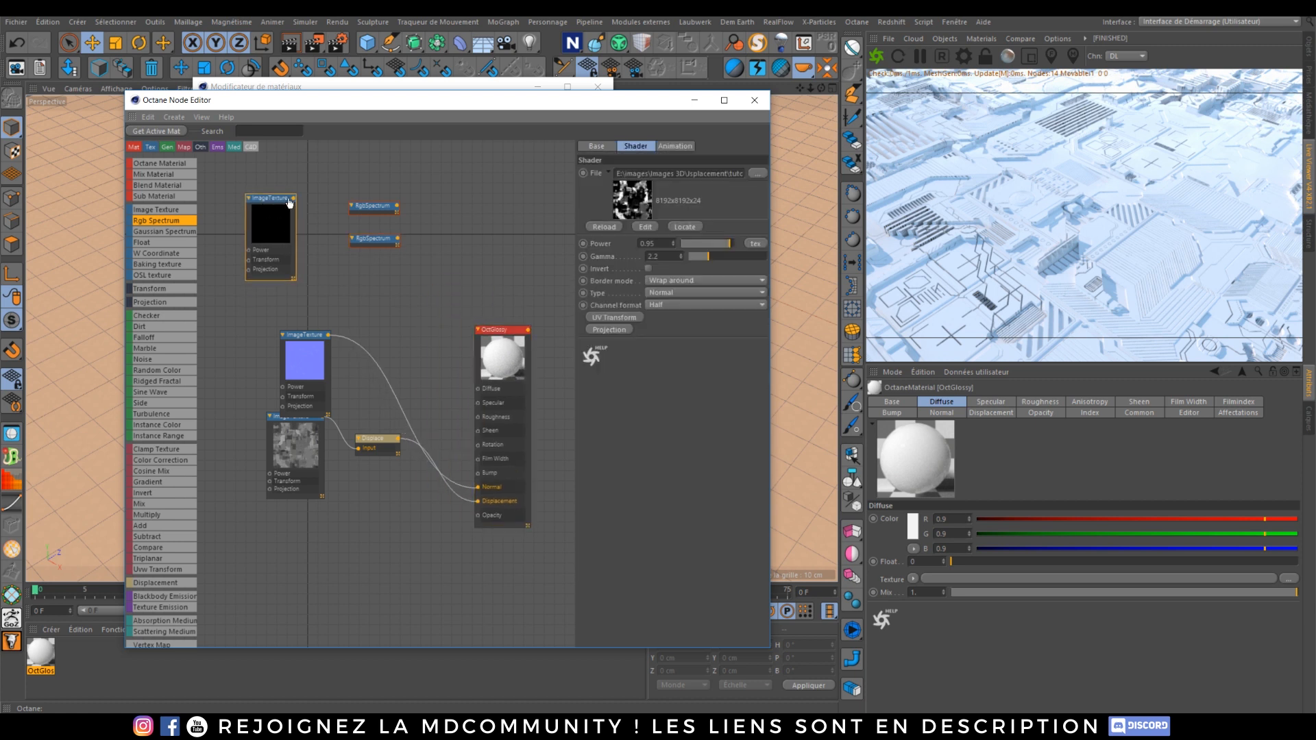
{"action": "left_click", "coordinate": [362, 207]}
{"action": "left_click", "coordinate": [381, 240]}
{"action": "left_click", "coordinate": [377, 282]}
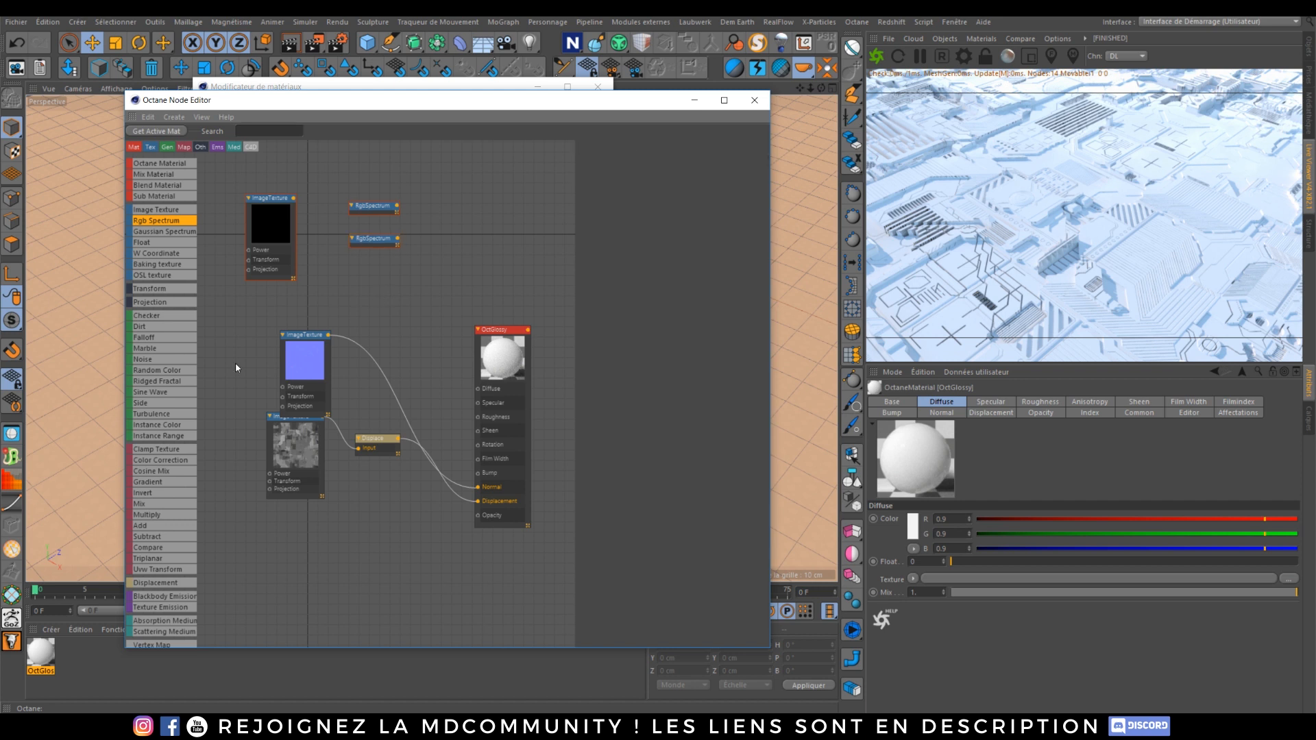
{"action": "left_click_drag", "start_coordinate": [163, 504], "coordinate": [427, 266]}
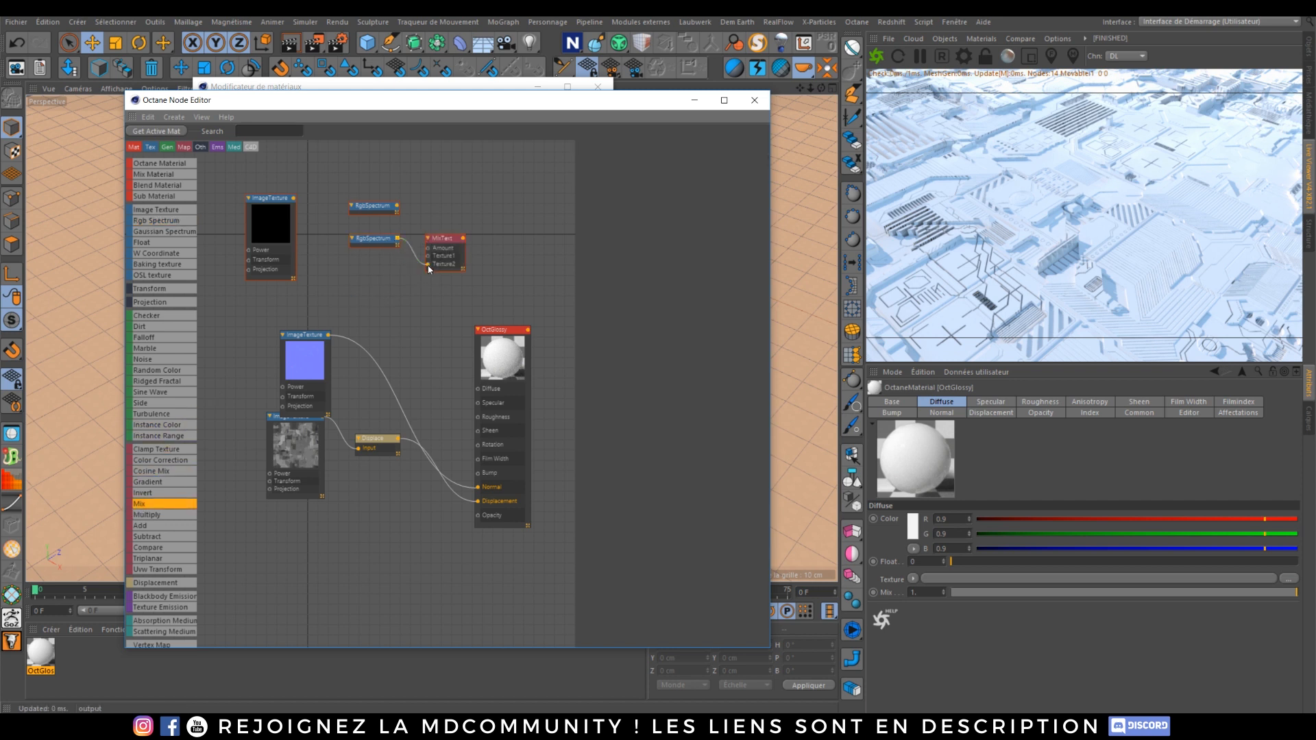
{"action": "left_click_drag", "start_coordinate": [398, 205], "coordinate": [427, 256]}
{"action": "left_click_drag", "start_coordinate": [293, 198], "coordinate": [426, 248]}
{"action": "left_click_drag", "start_coordinate": [464, 239], "coordinate": [478, 376]}
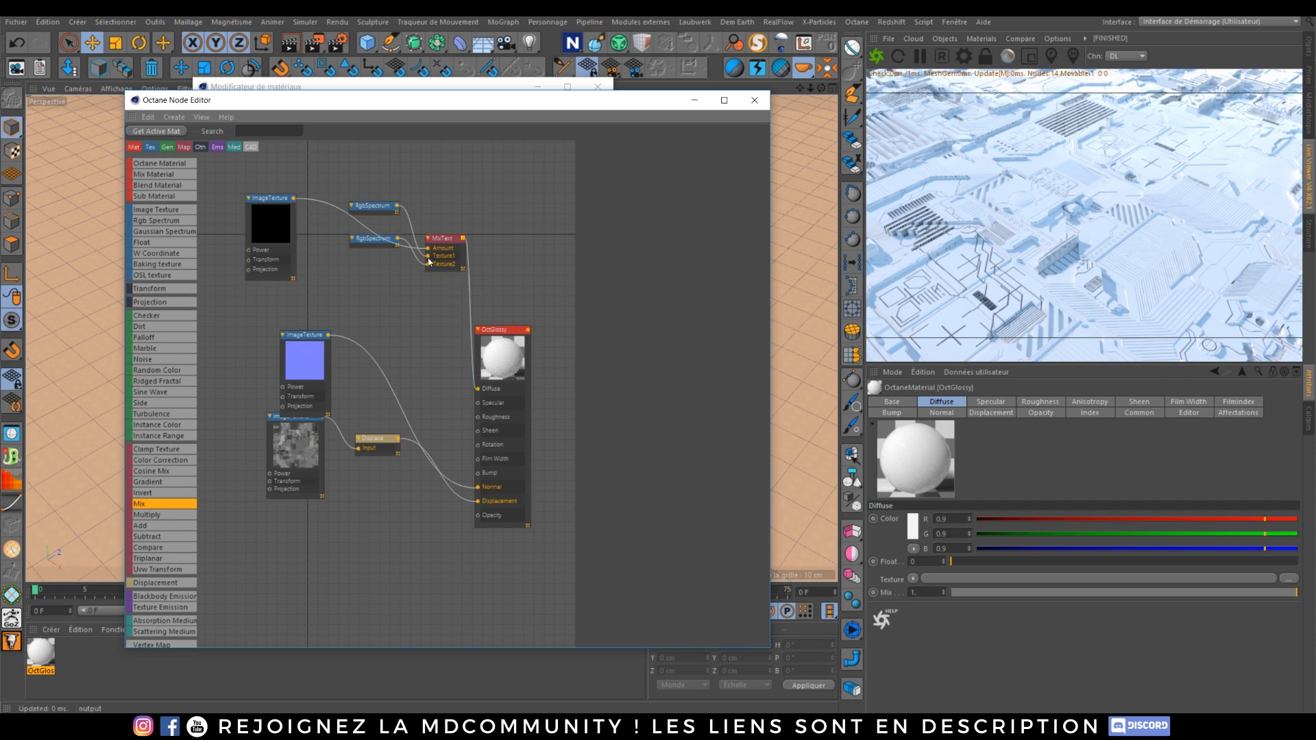
Step: Set the second RGB Spectrum node's colour to a saturated red
{"action": "left_click", "coordinate": [359, 240]}
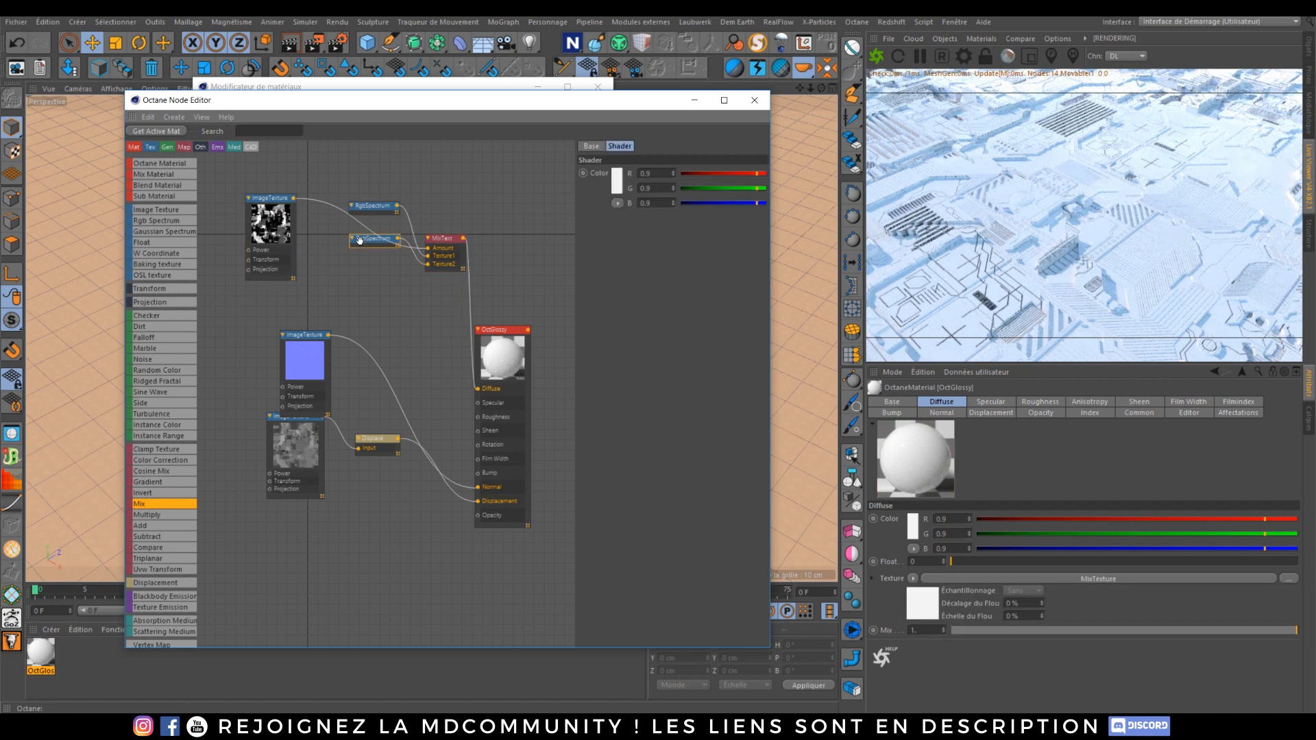
{"action": "left_click", "coordinate": [616, 181]}
{"action": "left_click_drag", "start_coordinate": [639, 184], "coordinate": [667, 191]}
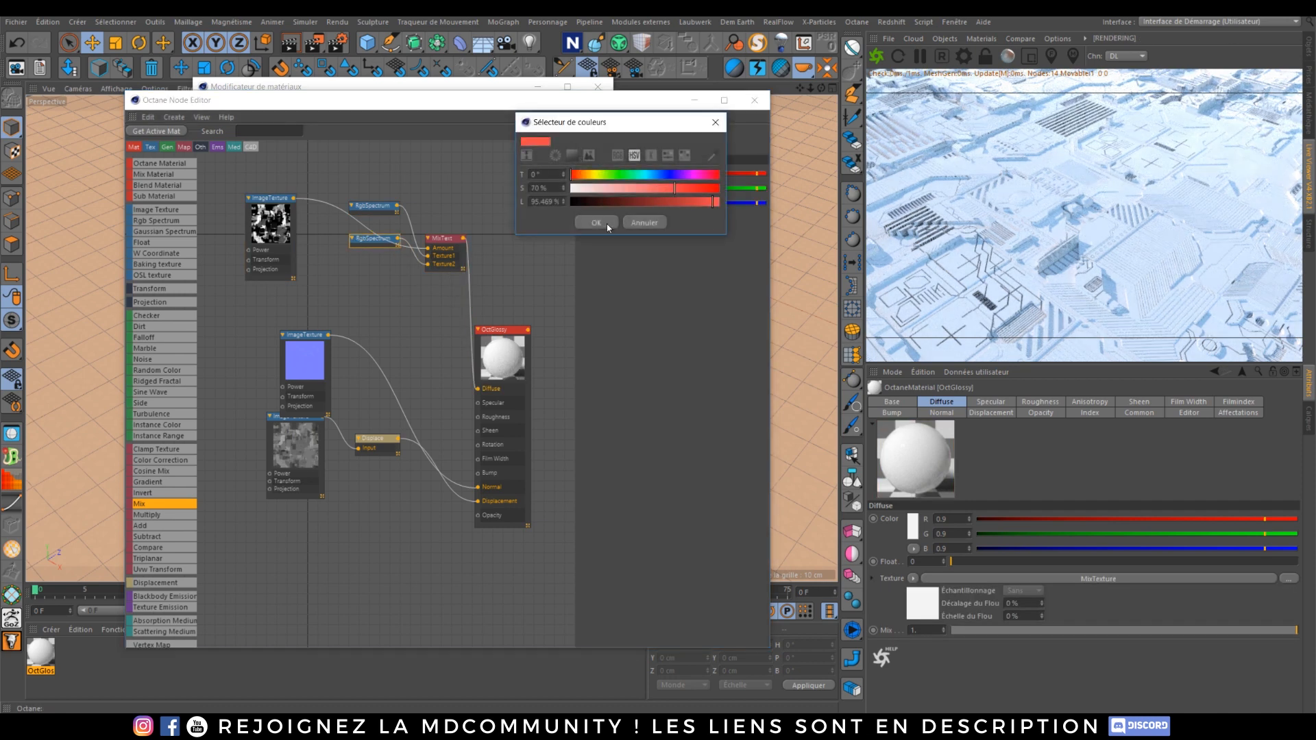
{"action": "left_click", "coordinate": [607, 223]}
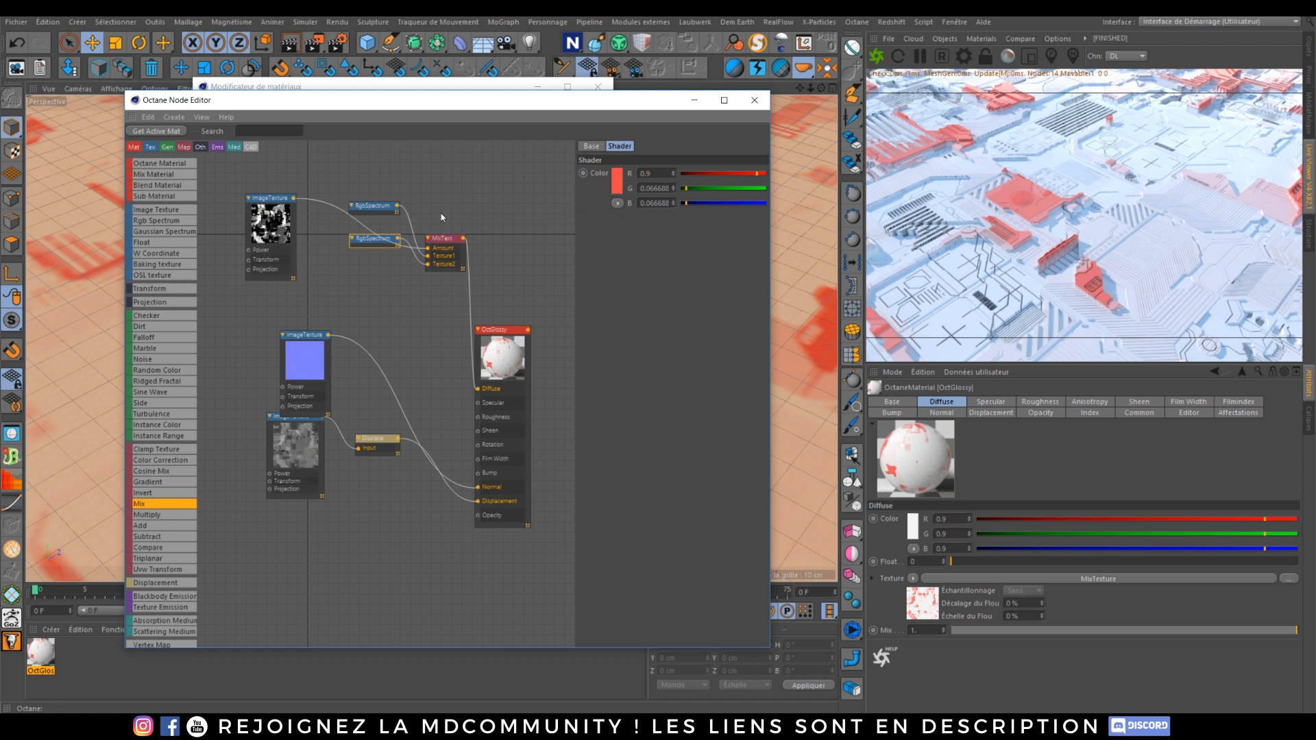
Step: Set the first RGB Spectrum node's colour to a dark grey of about 0.12
{"action": "left_click", "coordinate": [360, 204]}
{"action": "left_click", "coordinate": [620, 180]}
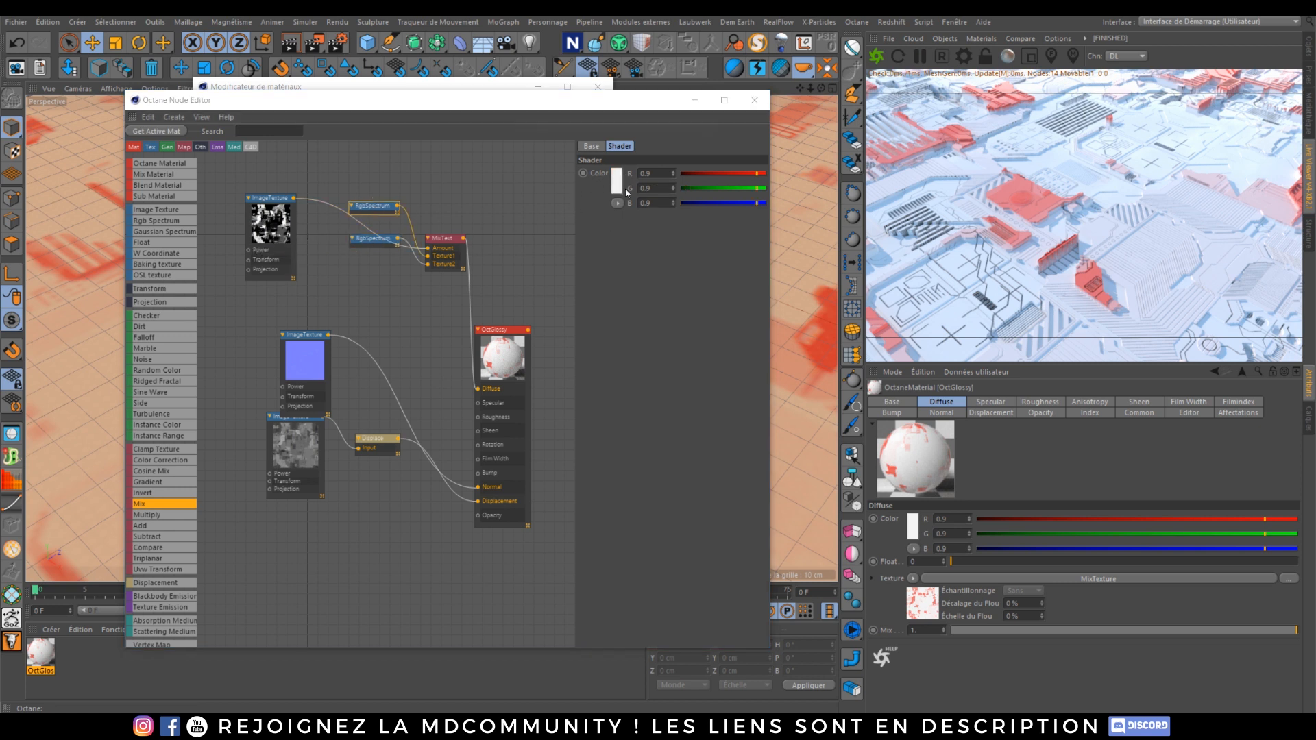
{"action": "left_click_drag", "start_coordinate": [665, 205], "coordinate": [624, 205]}
{"action": "left_click", "coordinate": [602, 227]}
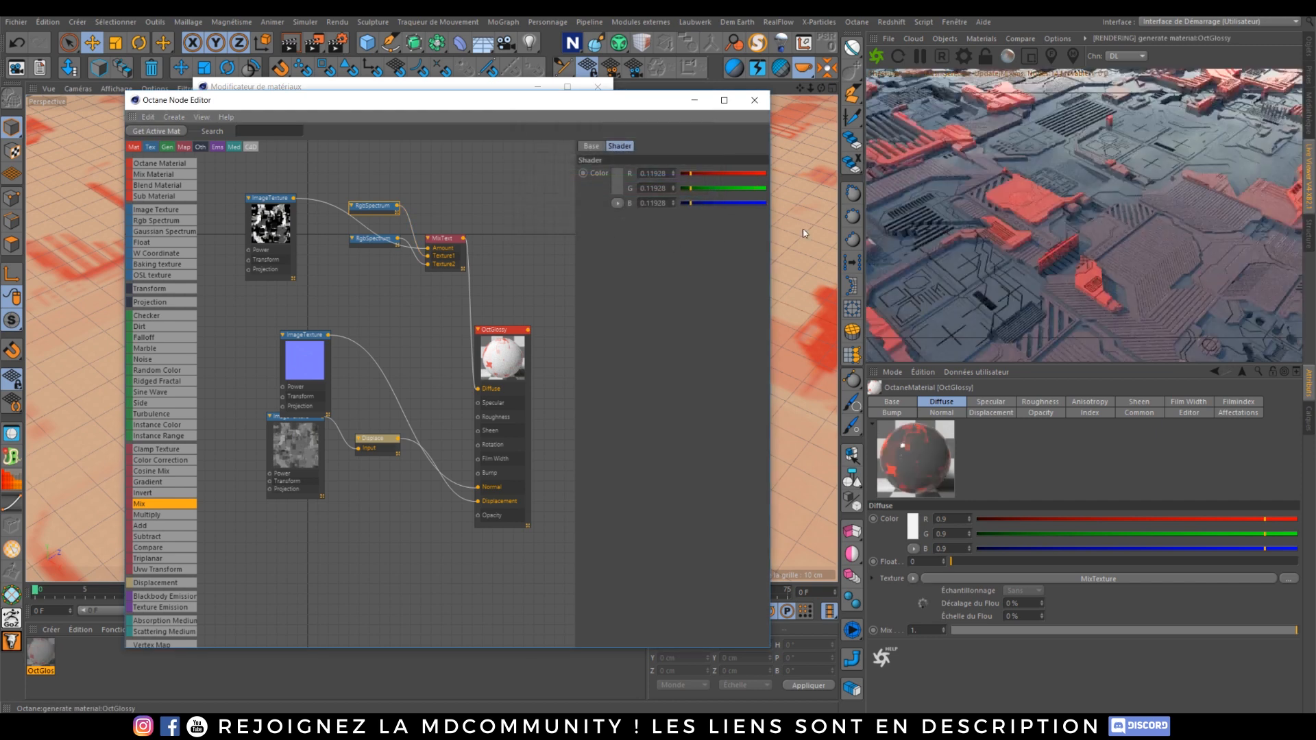
Step: Set the OctGlossy material's index to about 1.85
{"action": "left_click", "coordinate": [487, 328]}
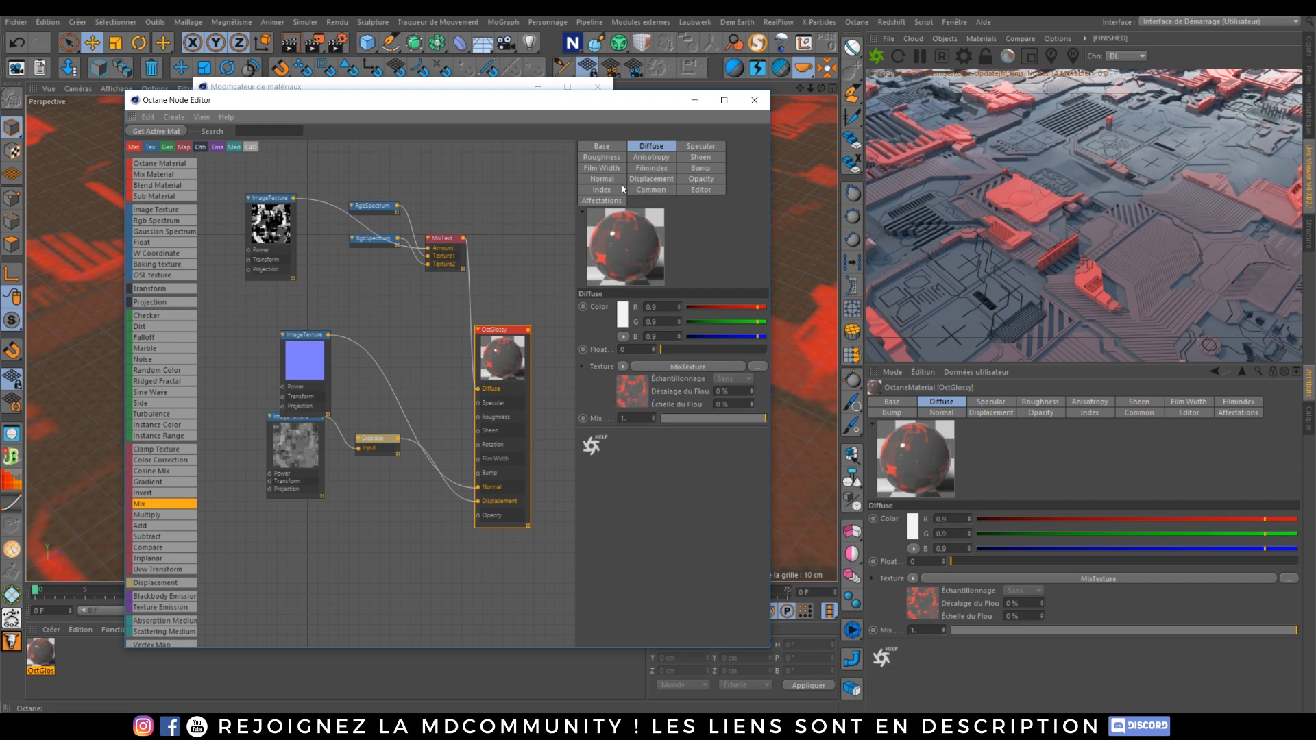
{"action": "left_click", "coordinate": [621, 189]}
{"action": "left_click", "coordinate": [672, 307]}
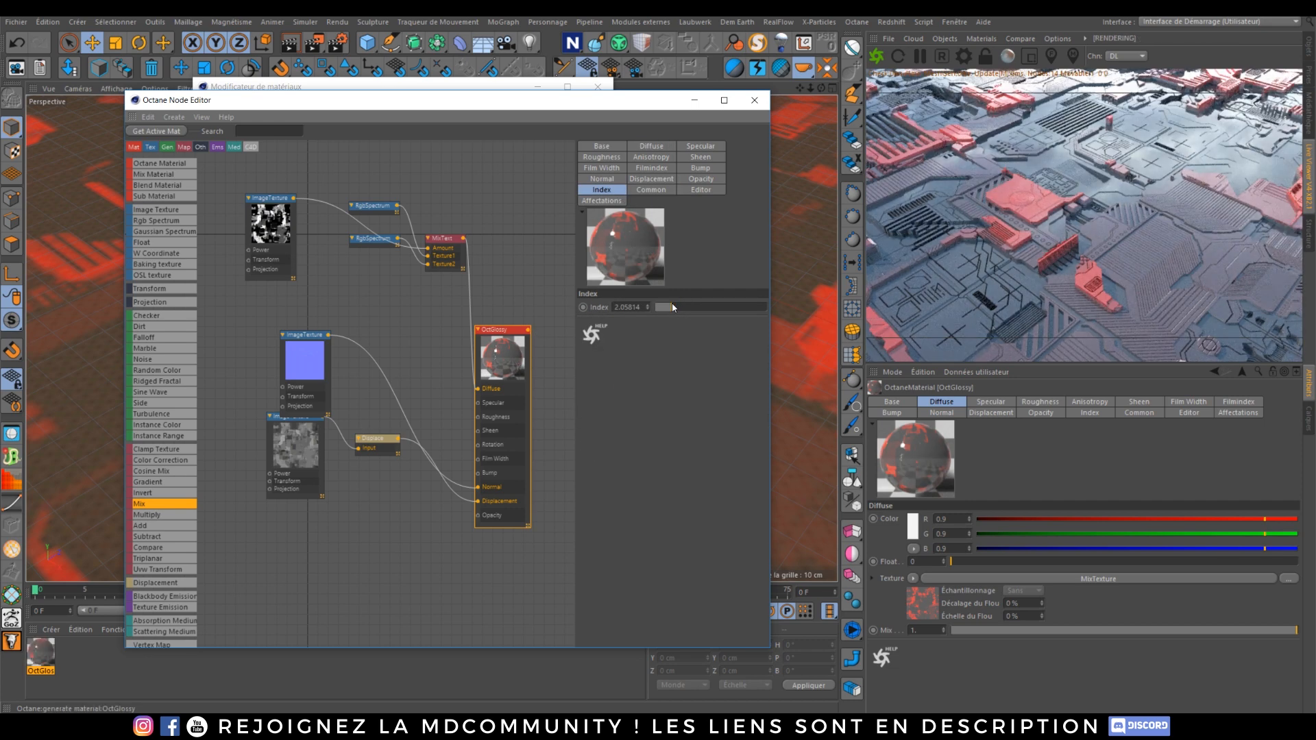
{"action": "left_click", "coordinate": [670, 307]}
{"action": "left_click", "coordinate": [669, 307]}
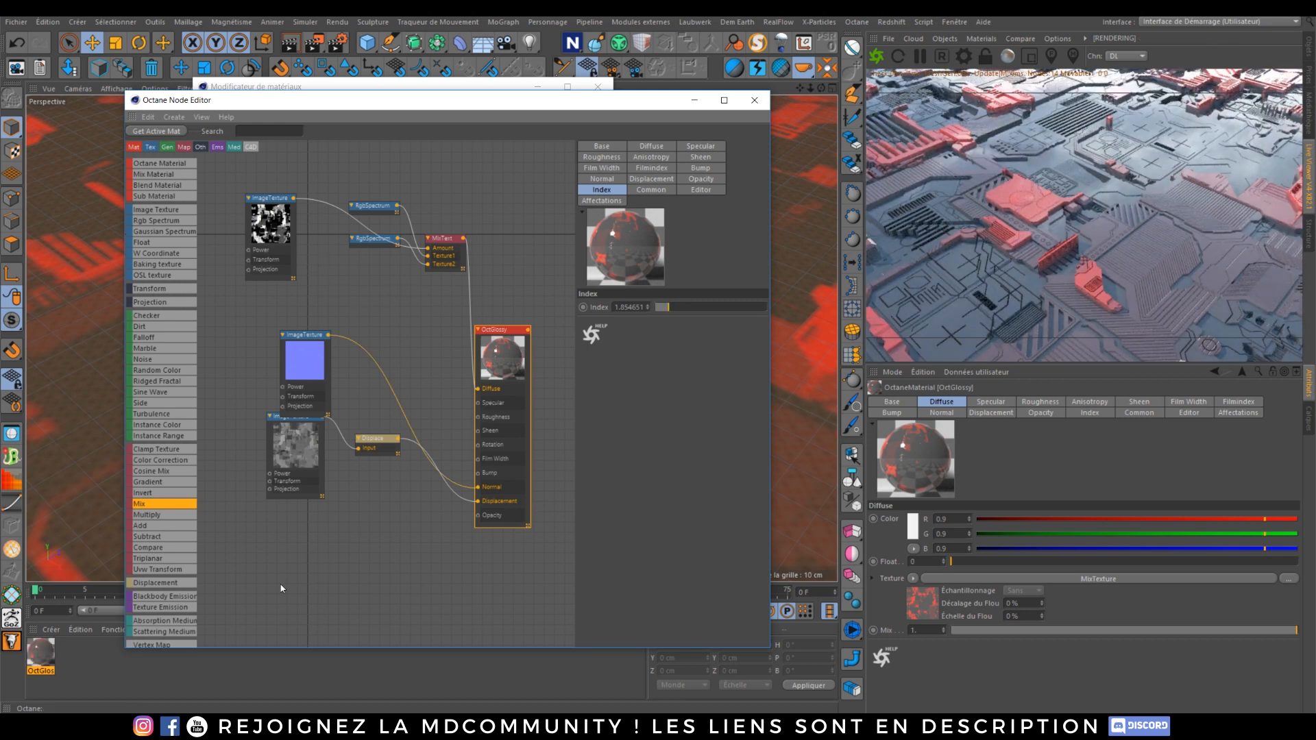
{"action": "left_click", "coordinate": [410, 725]}
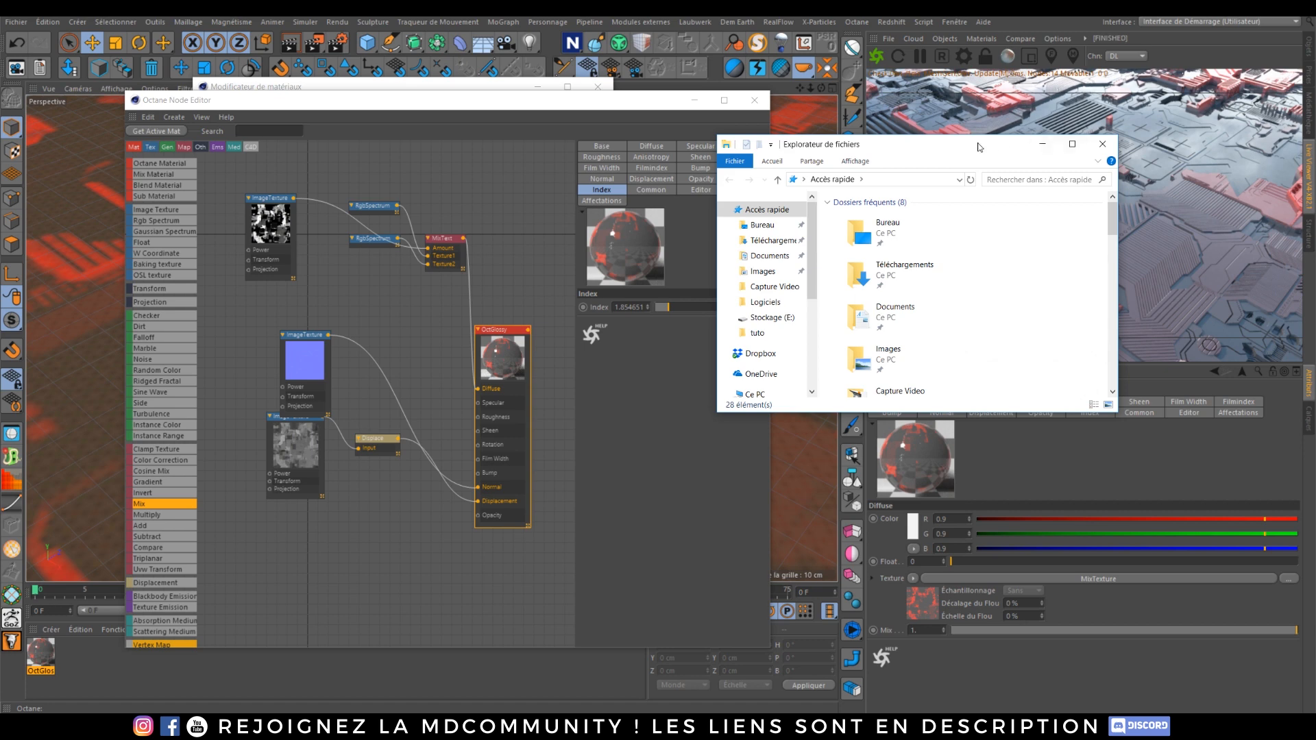
{"action": "left_click_drag", "start_coordinate": [978, 144], "coordinate": [1315, 221]}
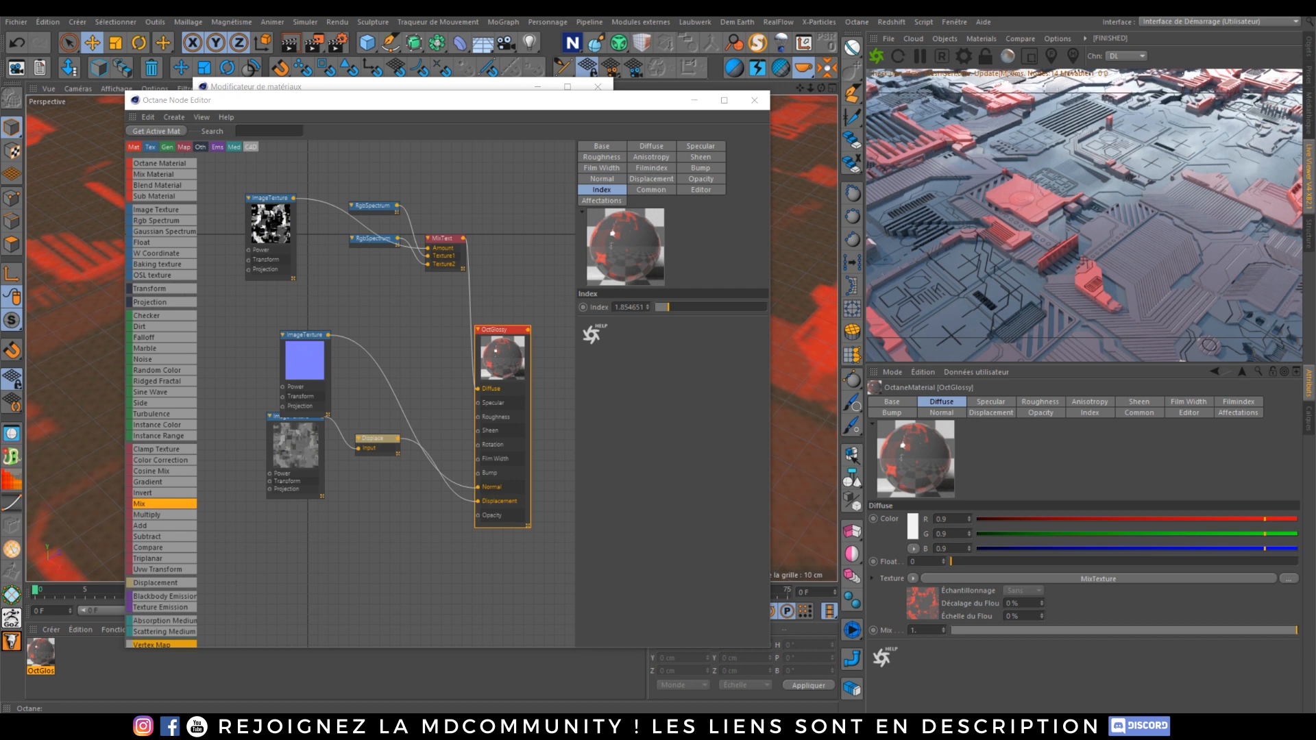
{"action": "left_click_drag", "start_coordinate": [658, 340], "coordinate": [477, 417]}
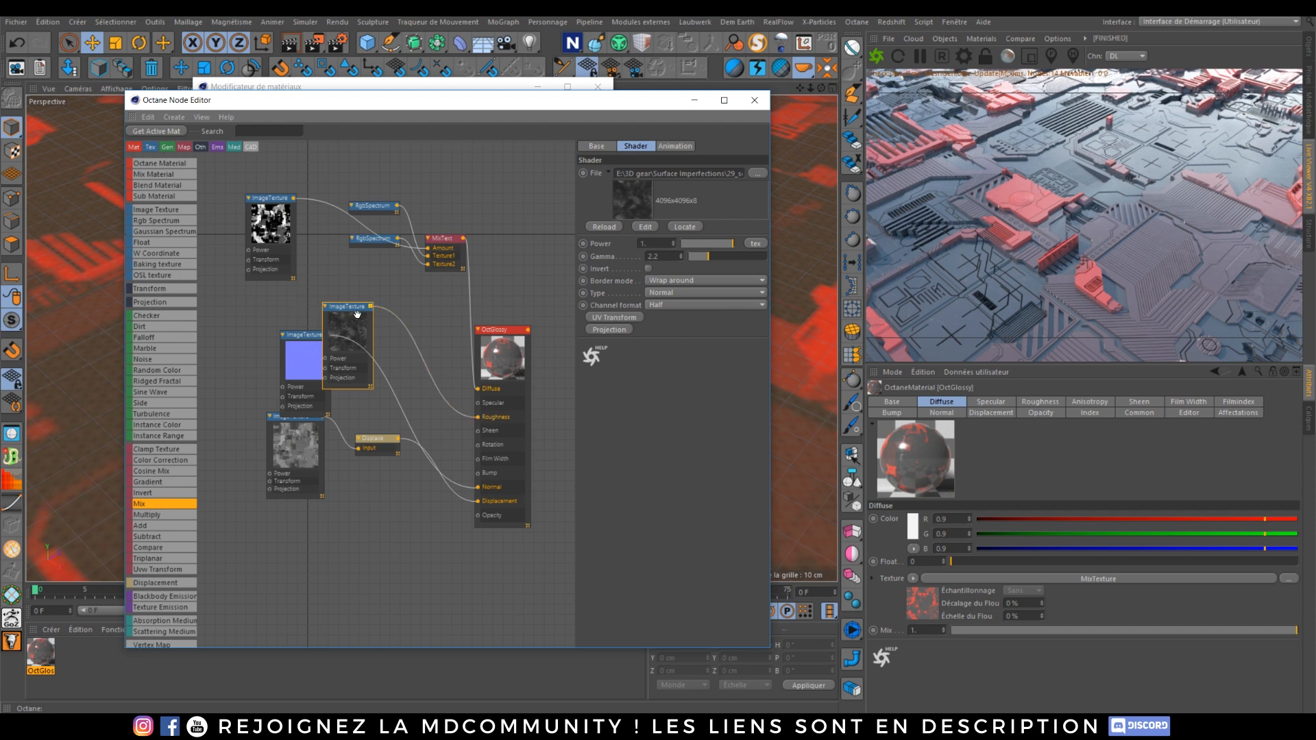
{"action": "left_click_drag", "start_coordinate": [355, 313], "coordinate": [379, 290]}
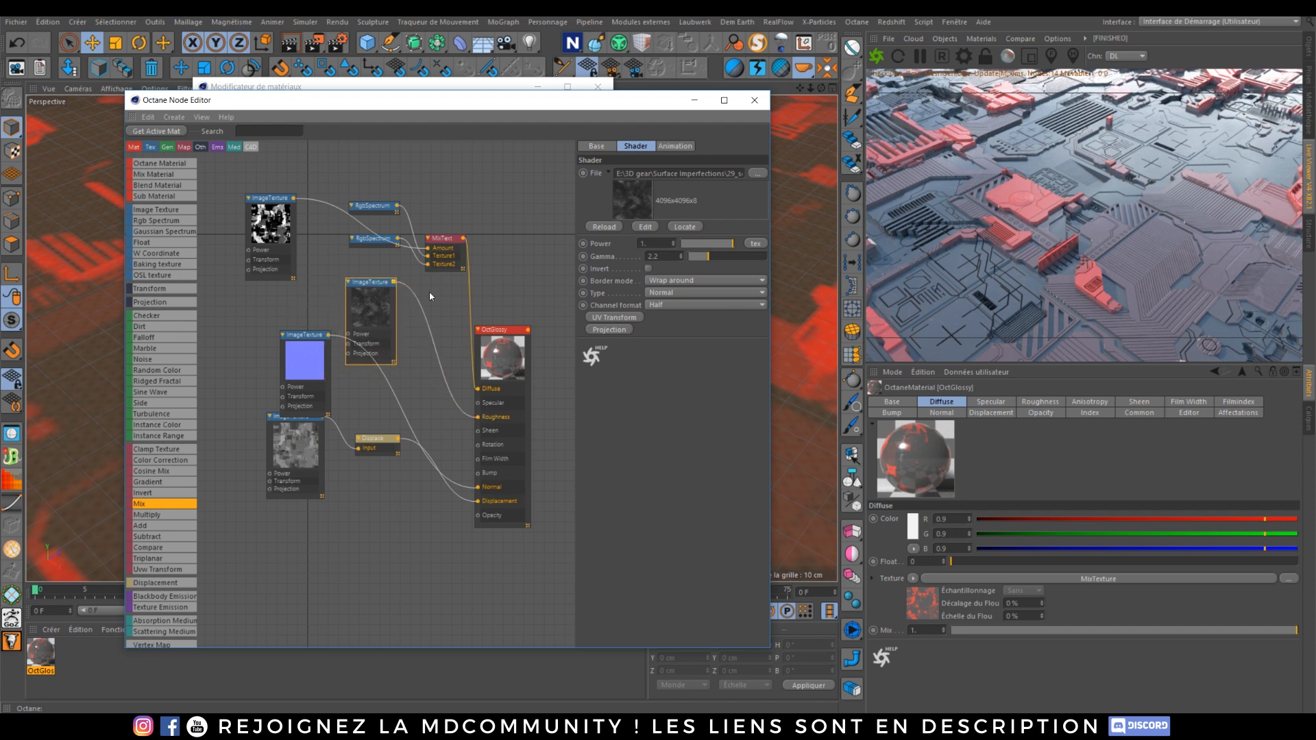
{"action": "key", "text": "Delete"}
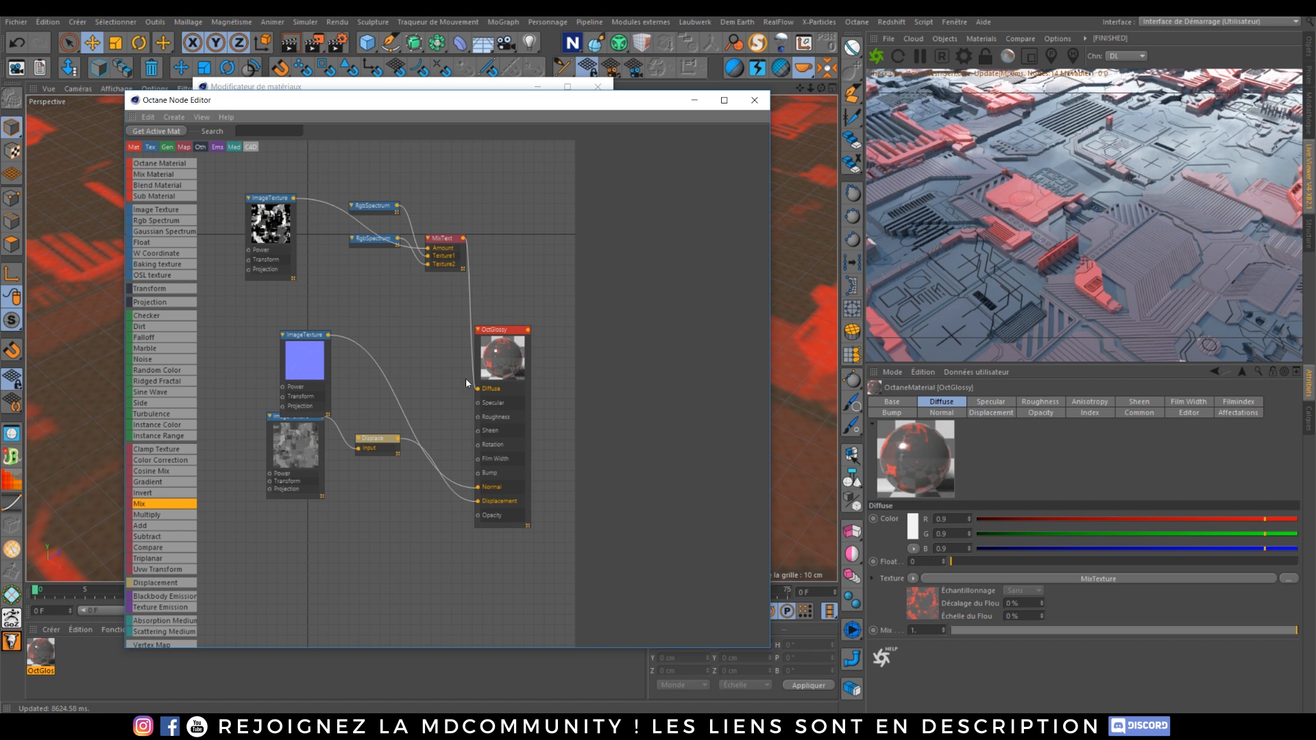
Step: Add a new Octane Material node below the OctGlossy node in the node editor
{"action": "left_click_drag", "start_coordinate": [495, 332], "coordinate": [422, 308]}
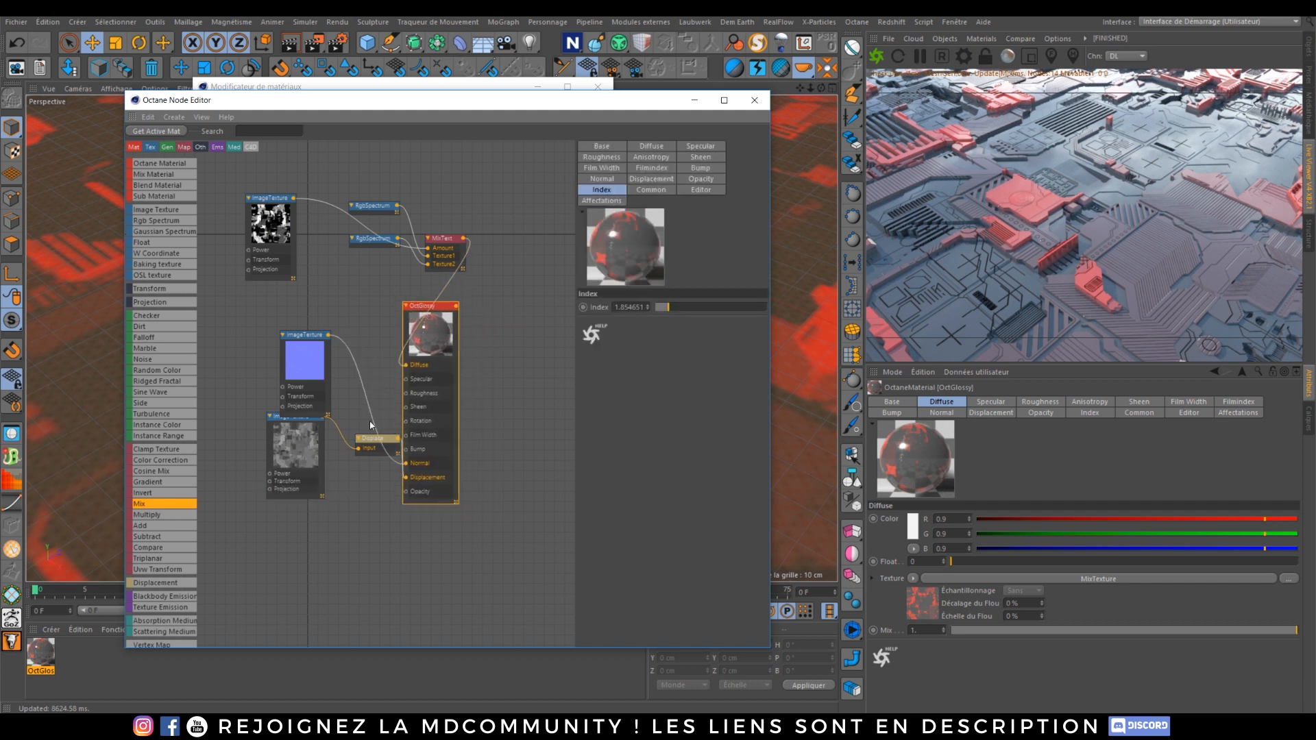
{"action": "scroll", "coordinate": [464, 363], "scroll_direction": "down", "scroll_amount": 2}
{"action": "middle_click_drag", "start_coordinate": [504, 402], "coordinate": [474, 388]}
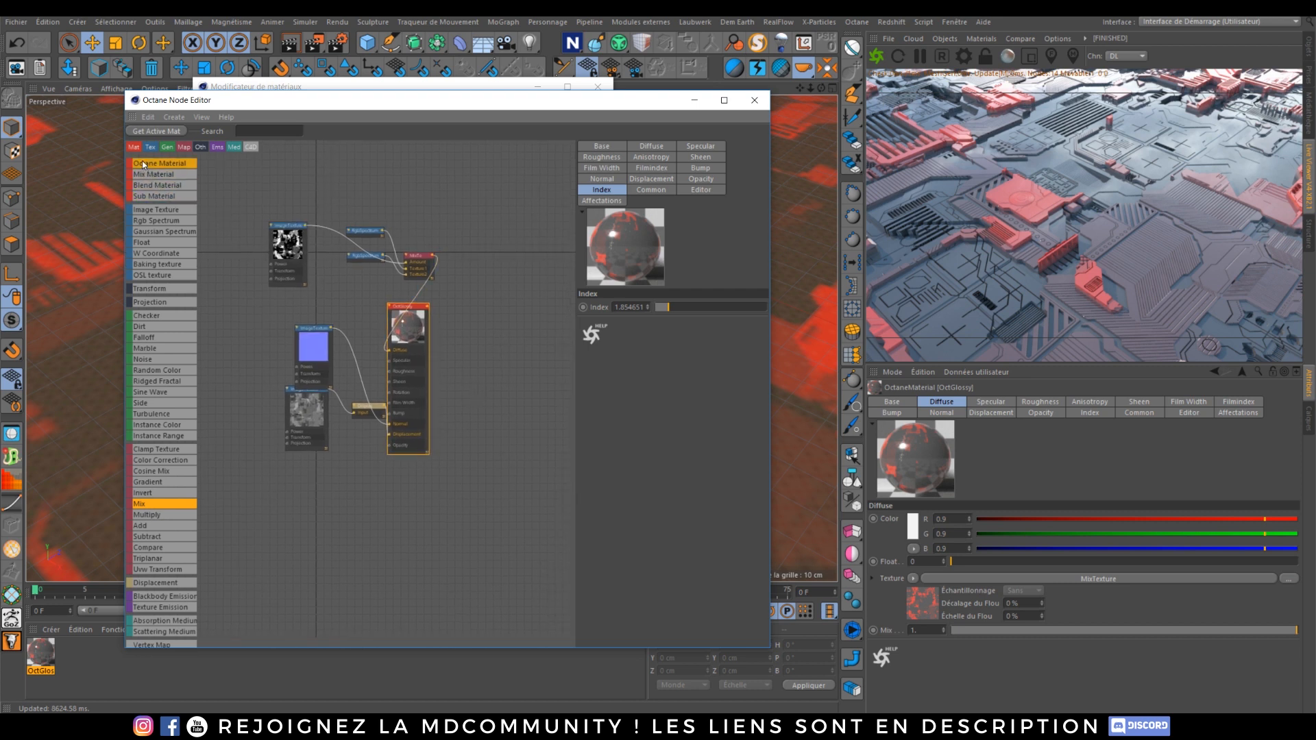
{"action": "left_click_drag", "start_coordinate": [143, 163], "coordinate": [396, 491]}
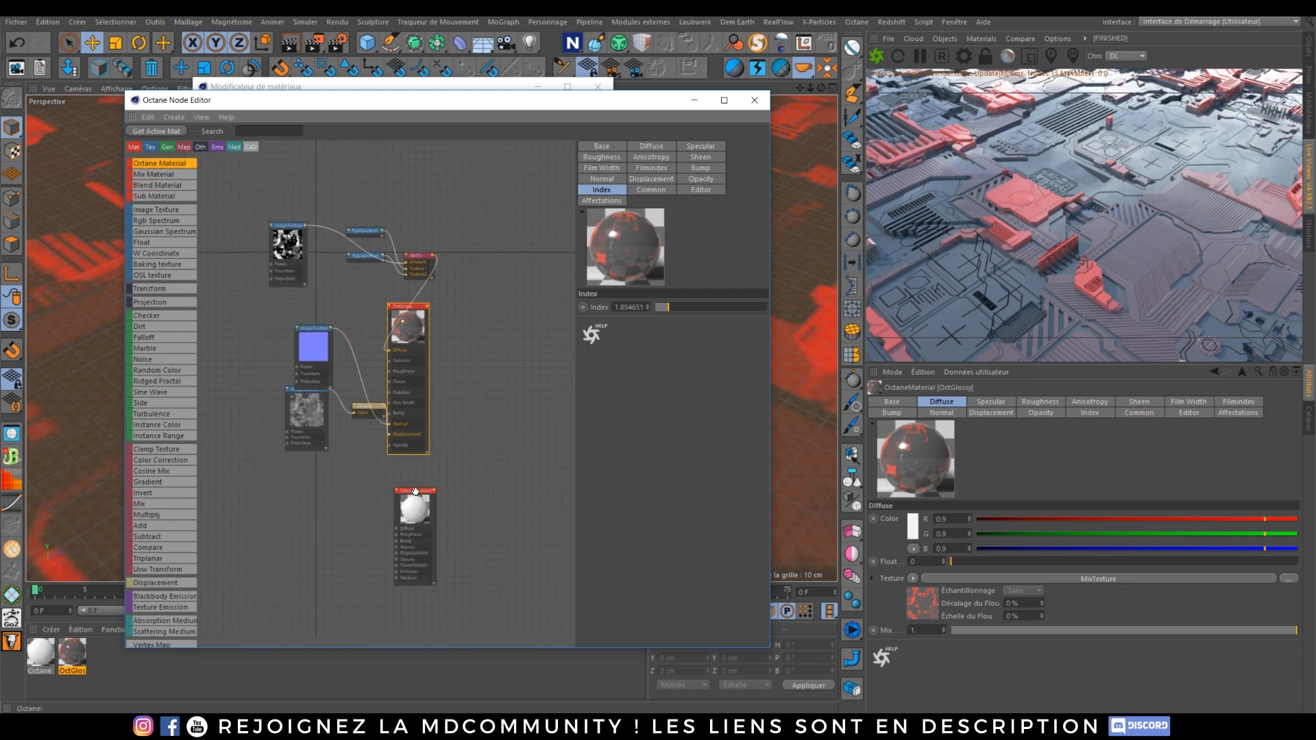
{"action": "left_click", "coordinate": [415, 491]}
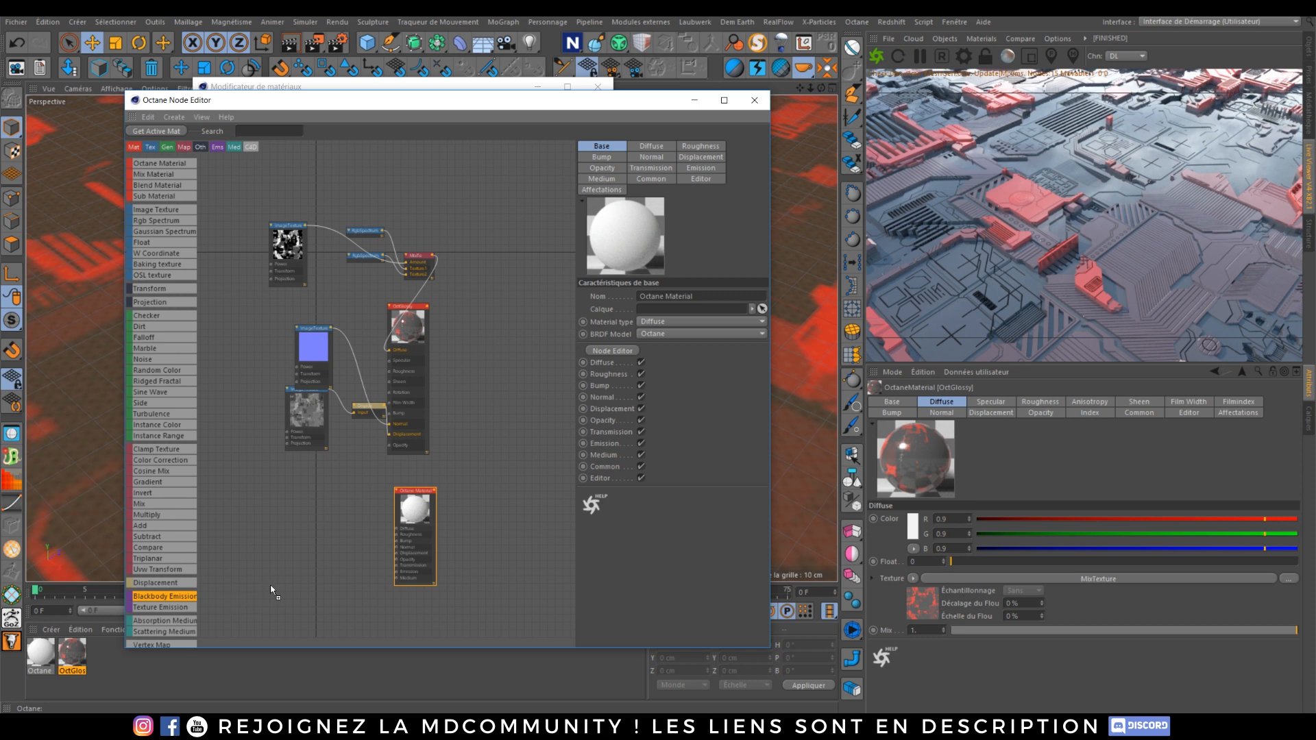
Step: Add a Blackbody Emission node and connect it to the new Octane Material's Emission input
{"action": "left_click_drag", "start_coordinate": [317, 566], "coordinate": [321, 565]}
{"action": "scroll", "coordinate": [384, 584], "scroll_direction": "up", "scroll_amount": 3}
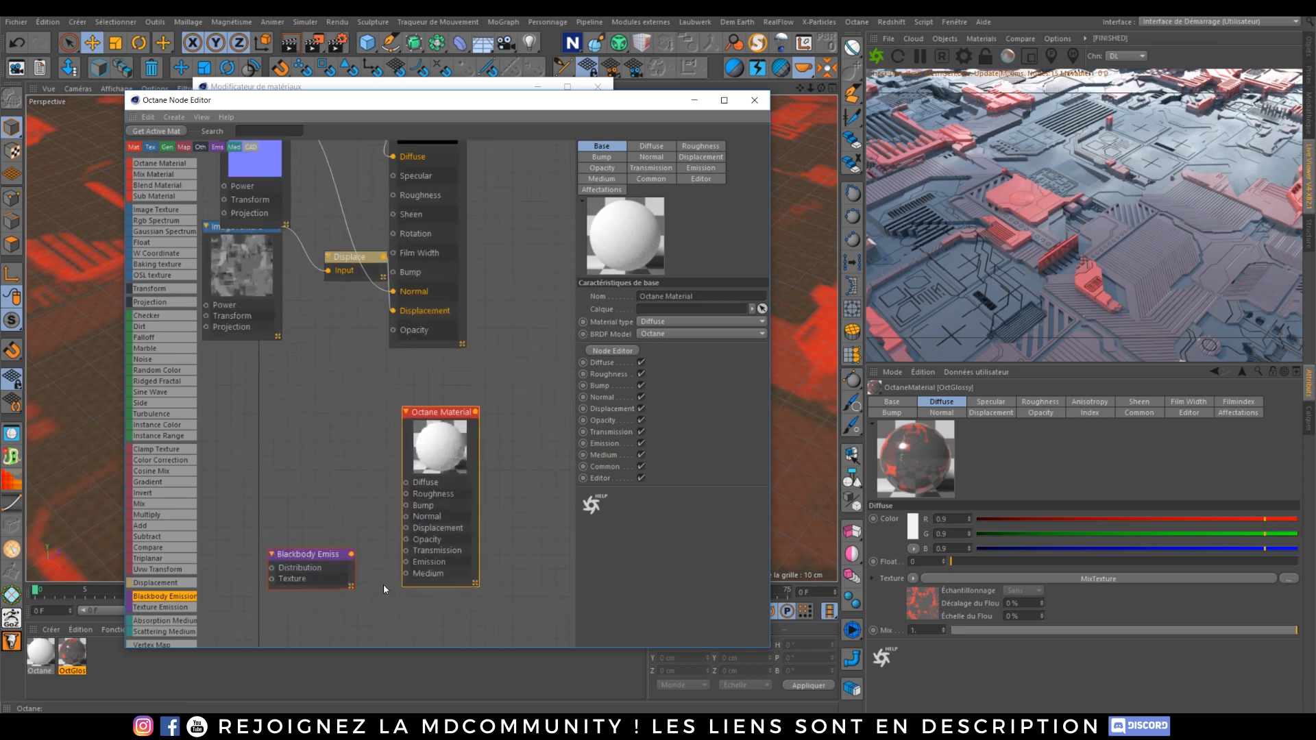
{"action": "left_click", "coordinate": [352, 555]}
{"action": "left_click_drag", "start_coordinate": [353, 558], "coordinate": [401, 565]}
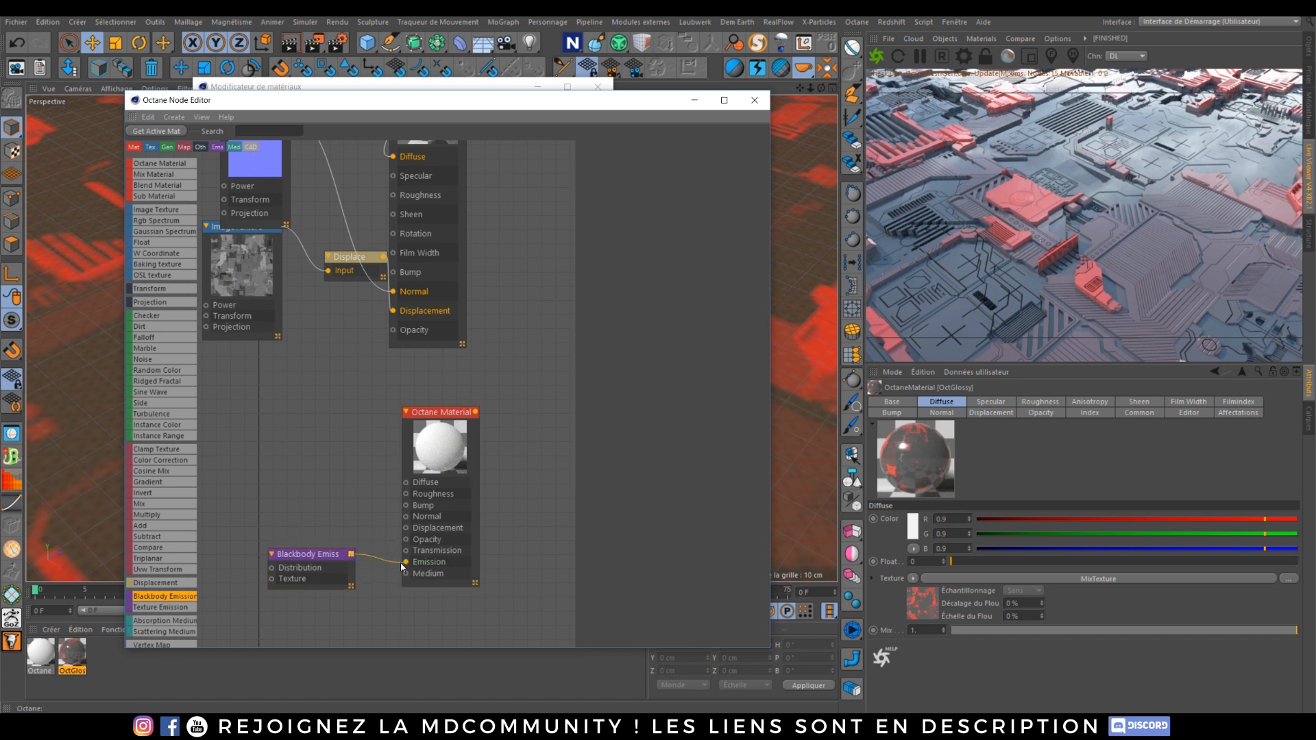
{"action": "left_click", "coordinate": [437, 416]}
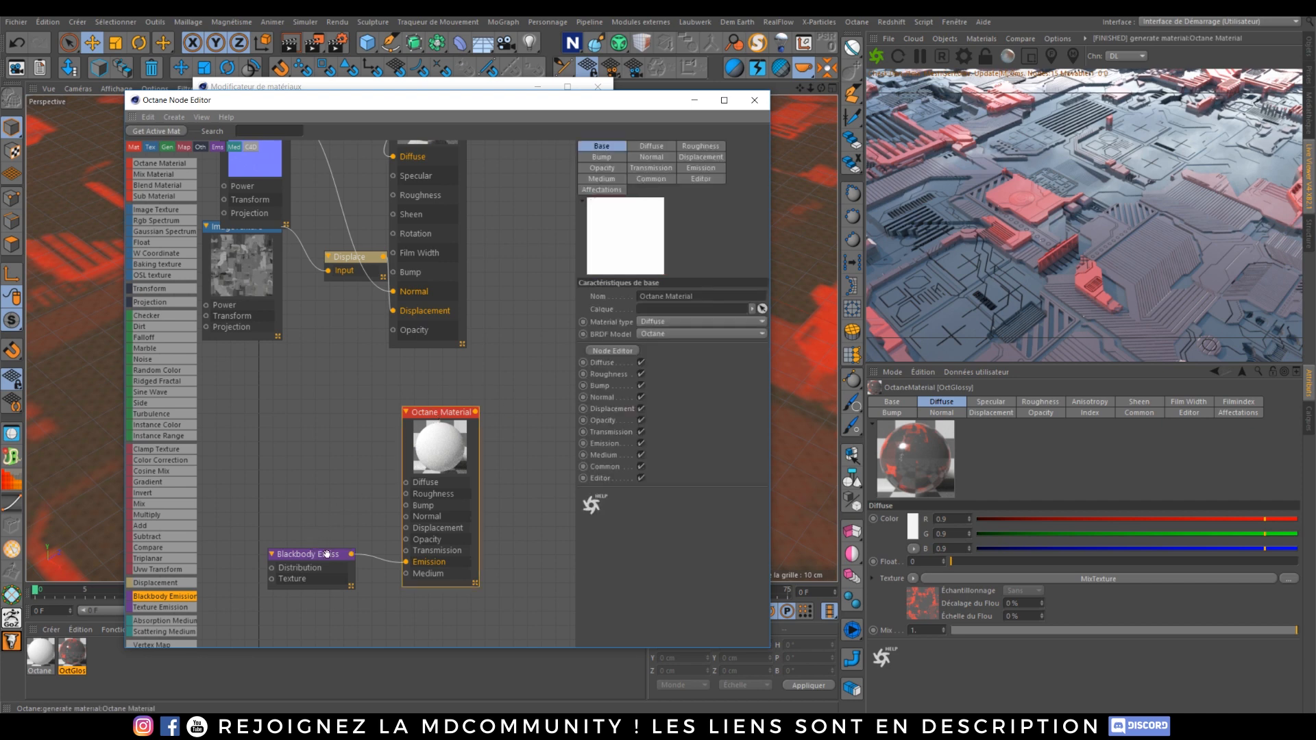
Step: Add a Mix Material with the OctGlossy as Material1 and the emissive Octane Material as Material2
{"action": "scroll", "coordinate": [363, 452], "scroll_direction": "down", "scroll_amount": 6}
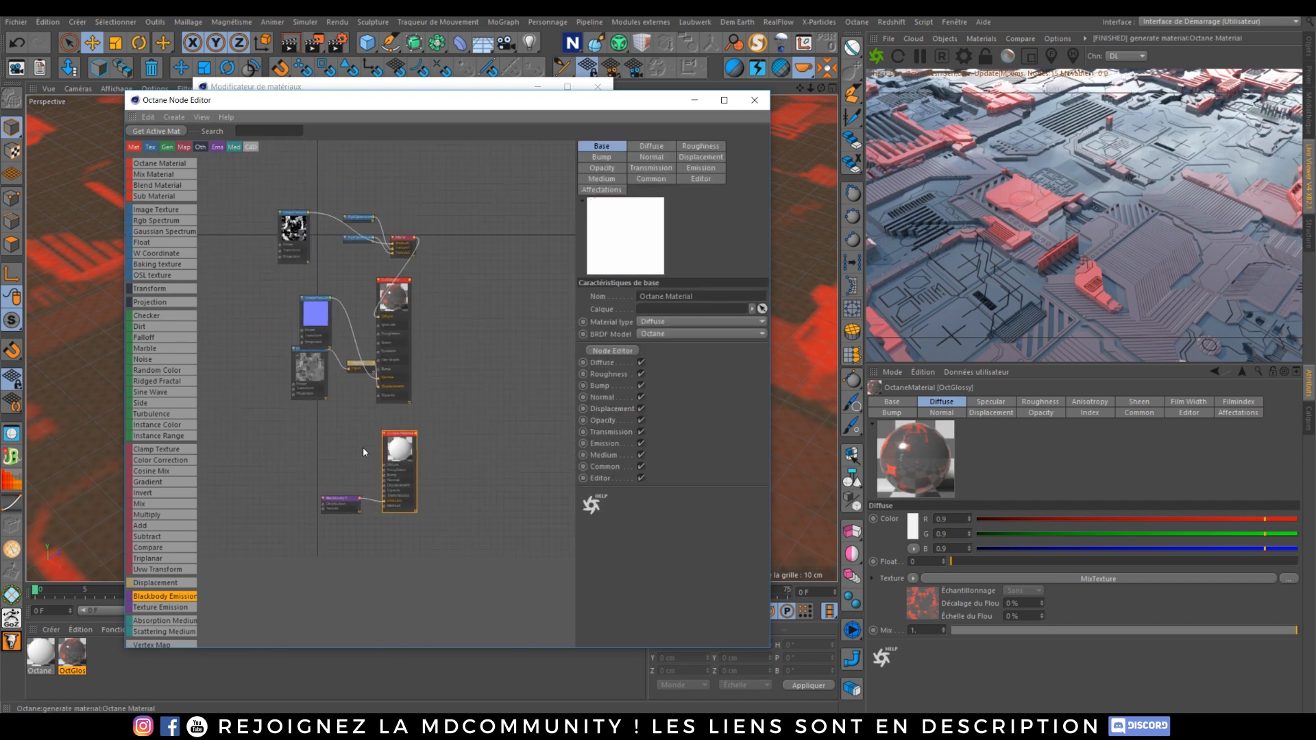
{"action": "left_click_drag", "start_coordinate": [151, 173], "coordinate": [446, 346]}
{"action": "scroll", "coordinate": [452, 397], "scroll_direction": "up", "scroll_amount": 3}
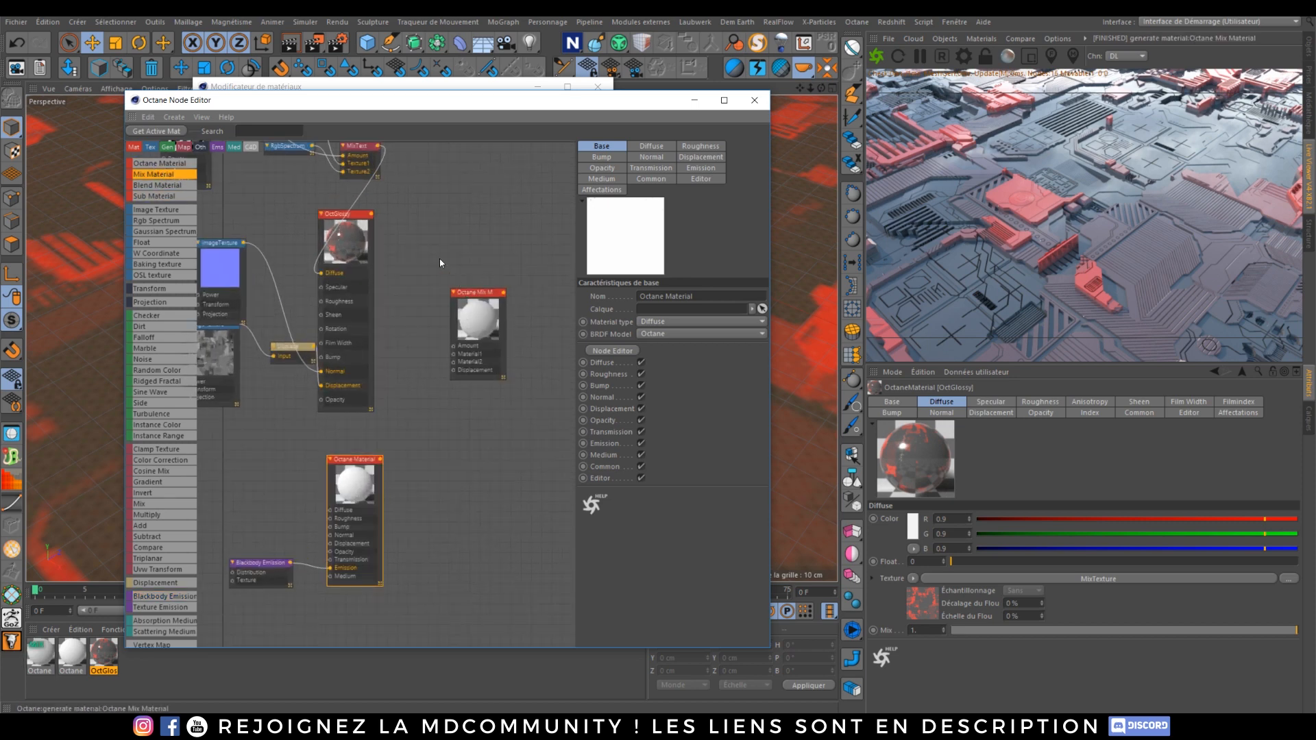
{"action": "left_click_drag", "start_coordinate": [374, 217], "coordinate": [453, 356]}
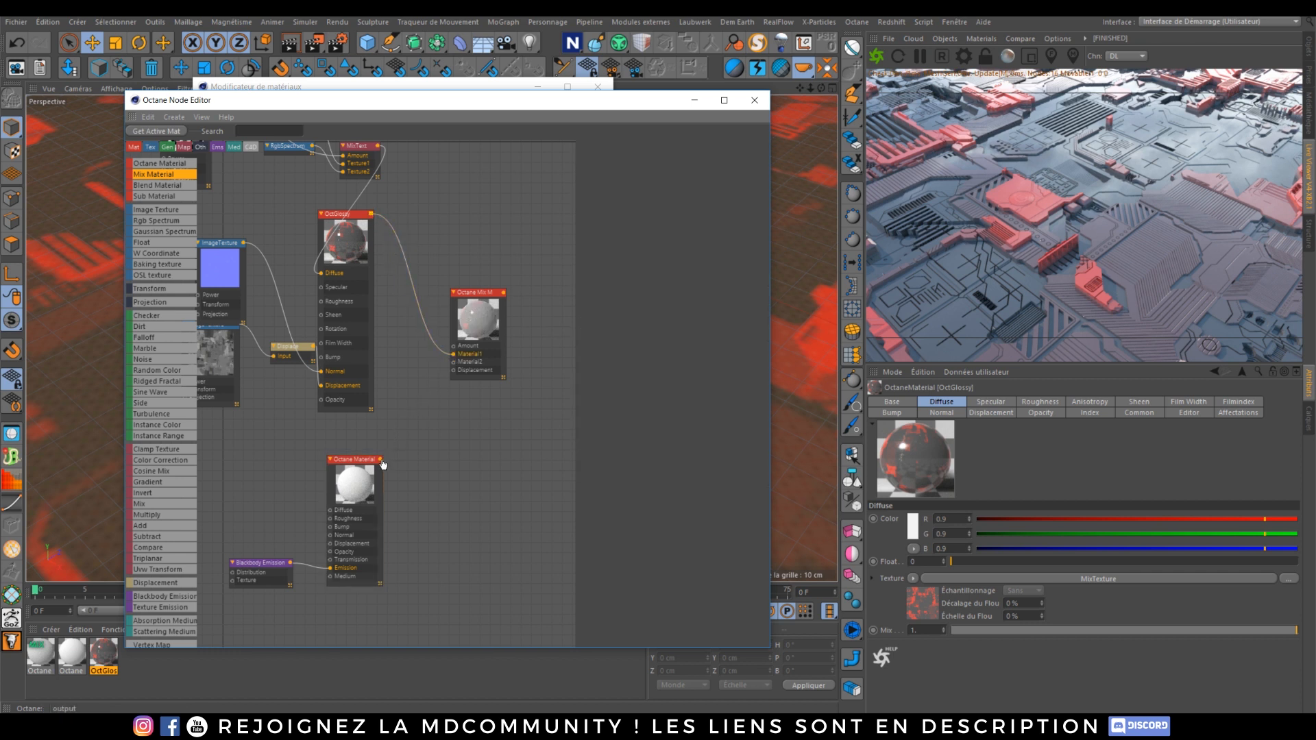
{"action": "left_click_drag", "start_coordinate": [380, 459], "coordinate": [453, 362]}
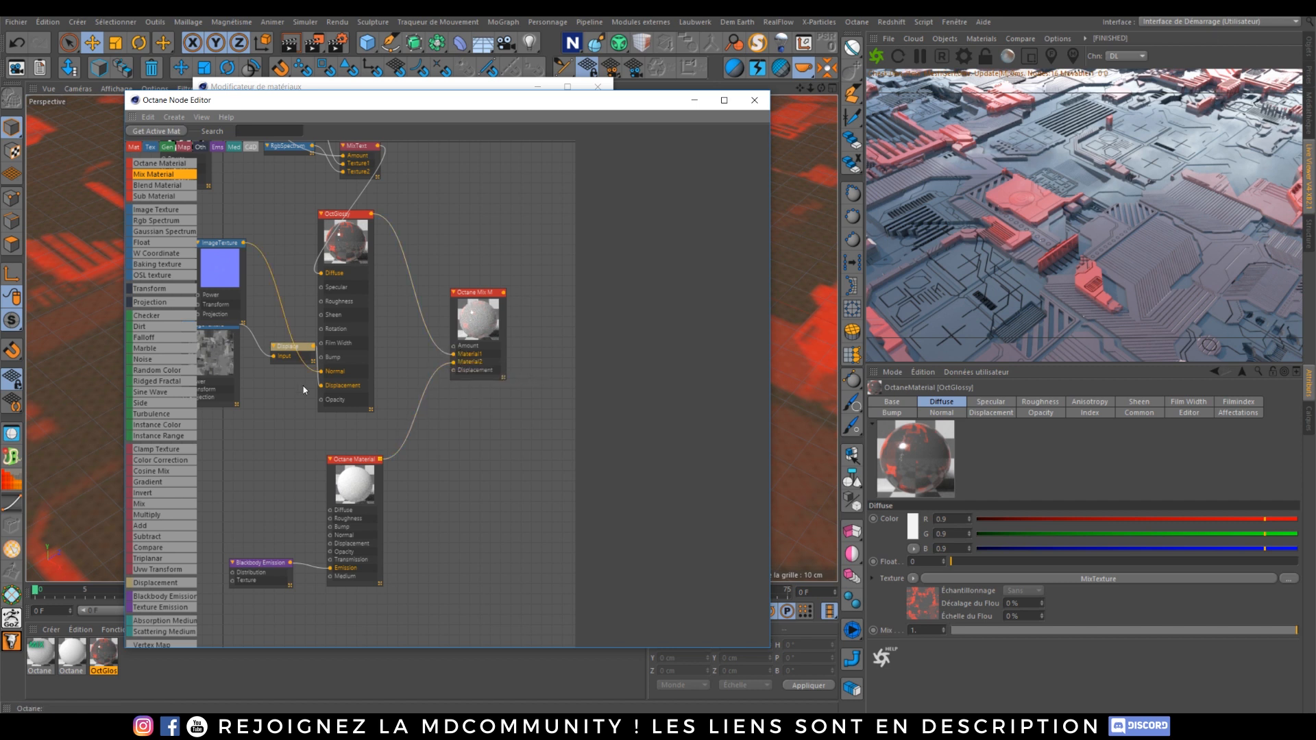
Step: Reconnect the Displace node from the OctGlossy's Displacement to the Mix Material's Displacement input
{"action": "left_click_drag", "start_coordinate": [357, 217], "coordinate": [387, 223]}
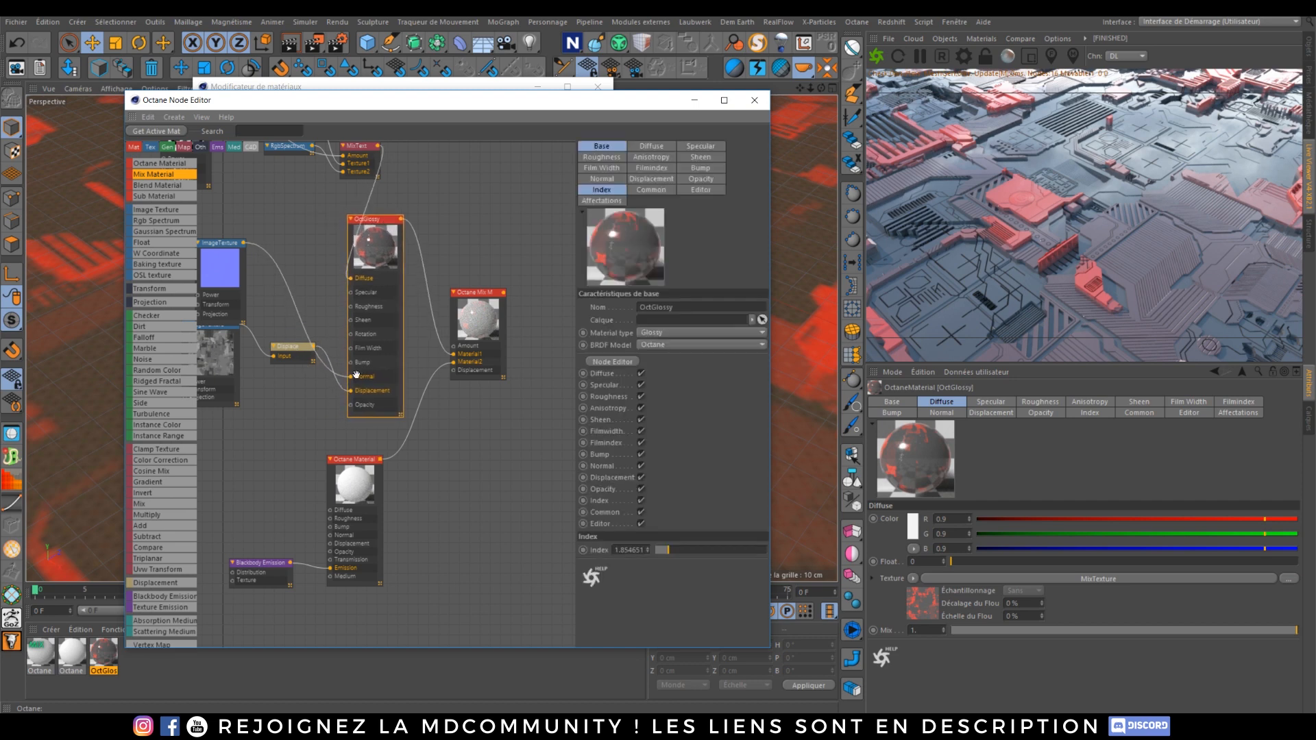
{"action": "left_click", "coordinate": [328, 365]}
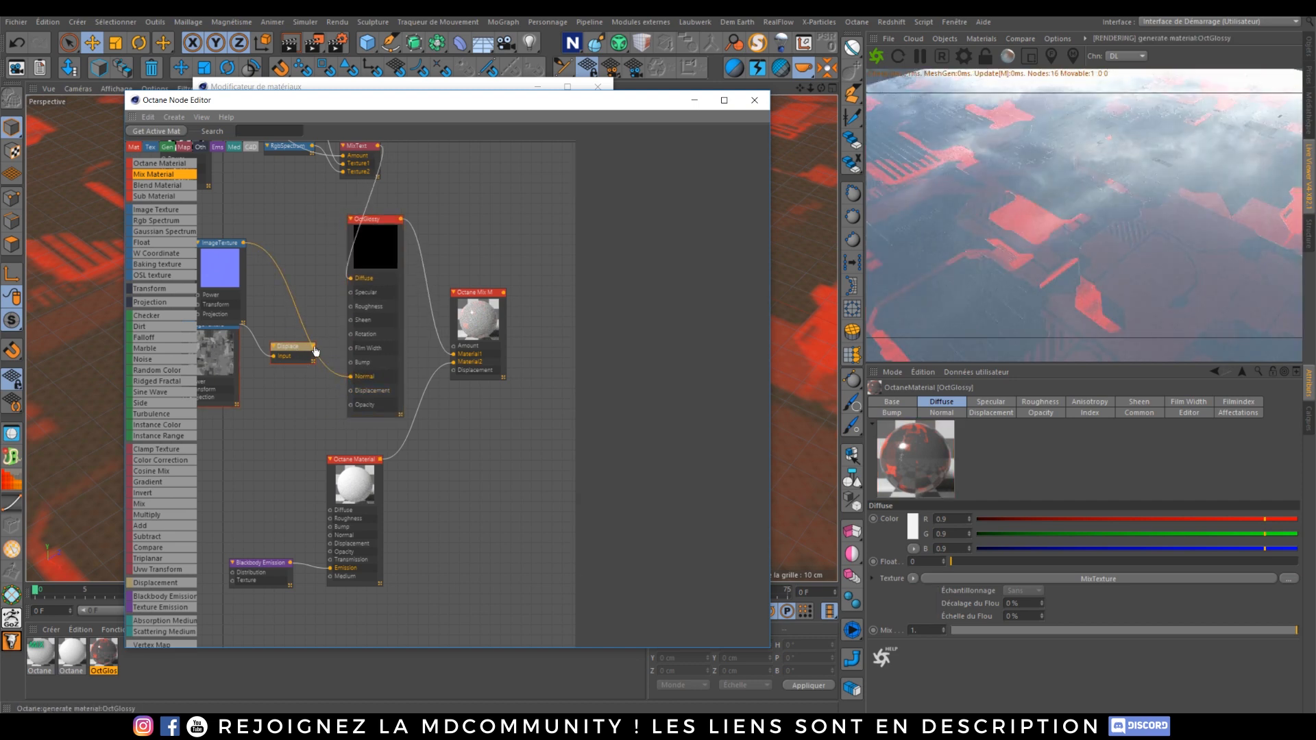
{"action": "left_click_drag", "start_coordinate": [350, 390], "coordinate": [454, 371]}
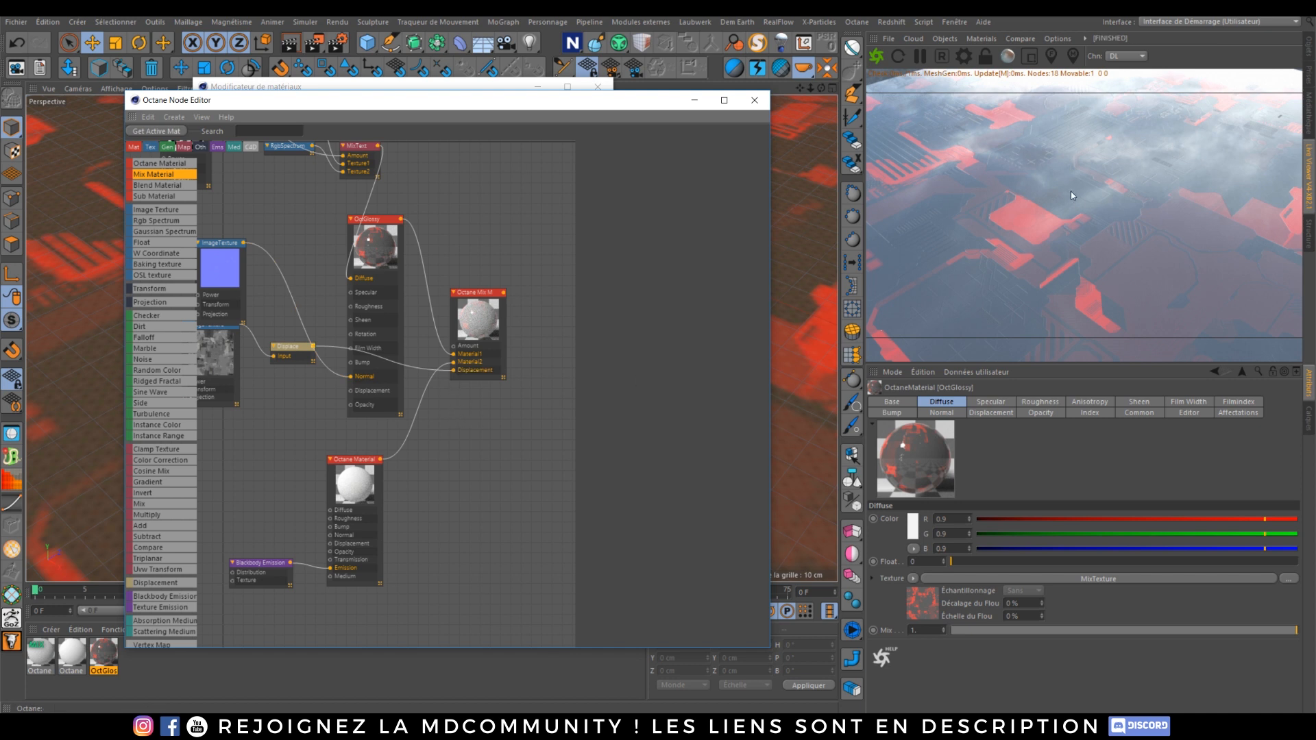
Step: Apply the Octane Mix Material to the Plan object in the object manager
{"action": "left_click", "coordinate": [1308, 47]}
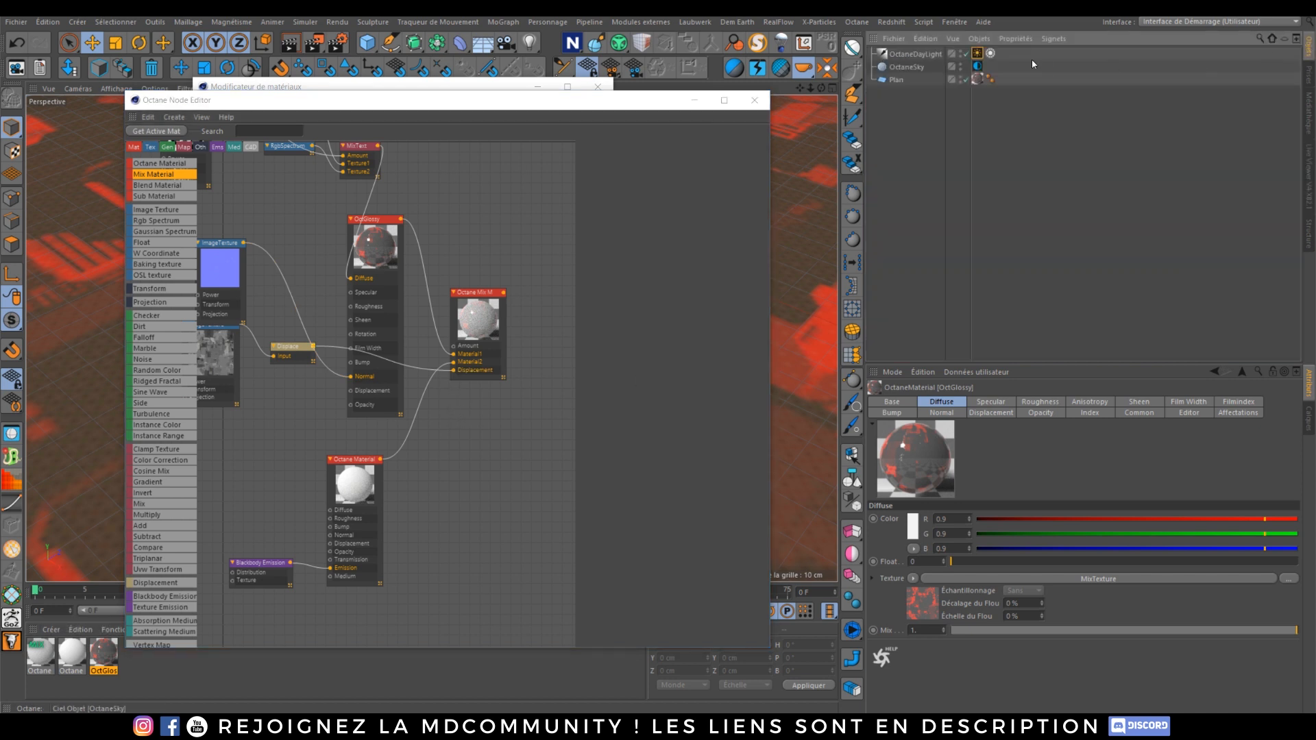
{"action": "left_click_drag", "start_coordinate": [50, 661], "coordinate": [889, 332]}
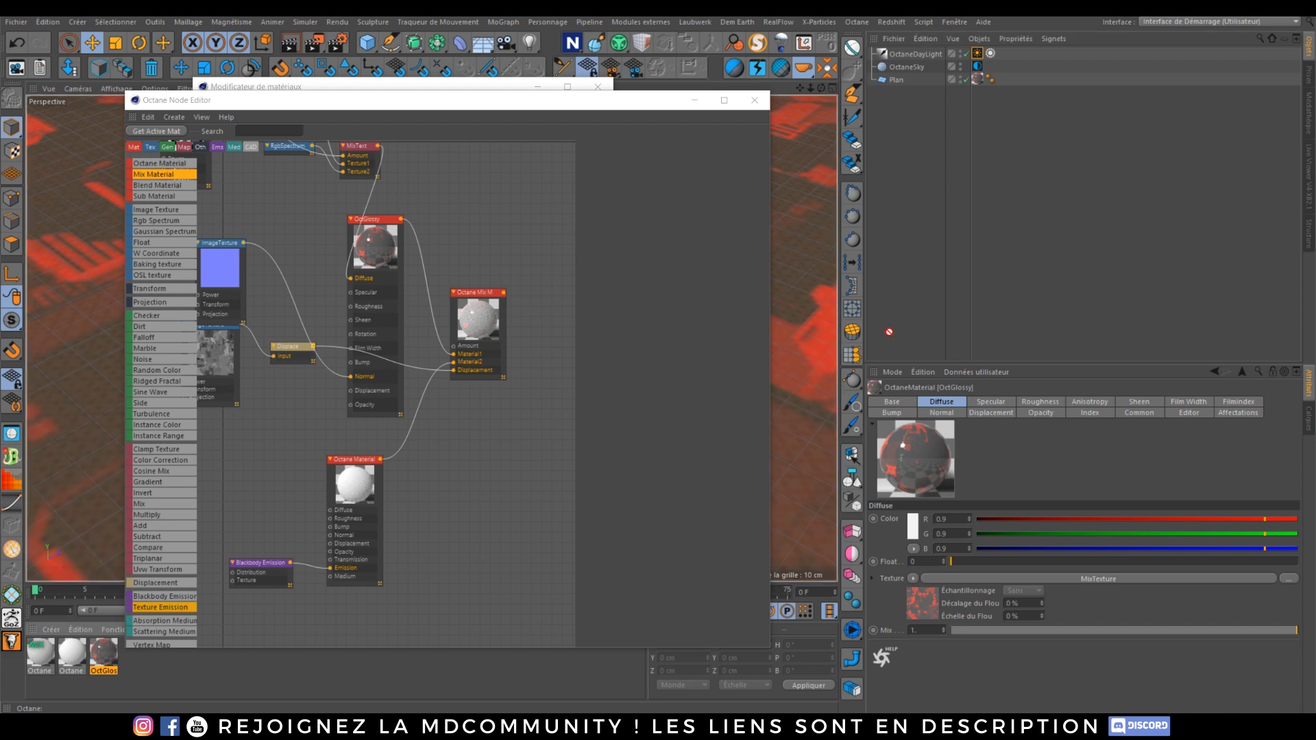
{"action": "left_click_drag", "start_coordinate": [979, 81], "coordinate": [979, 81]}
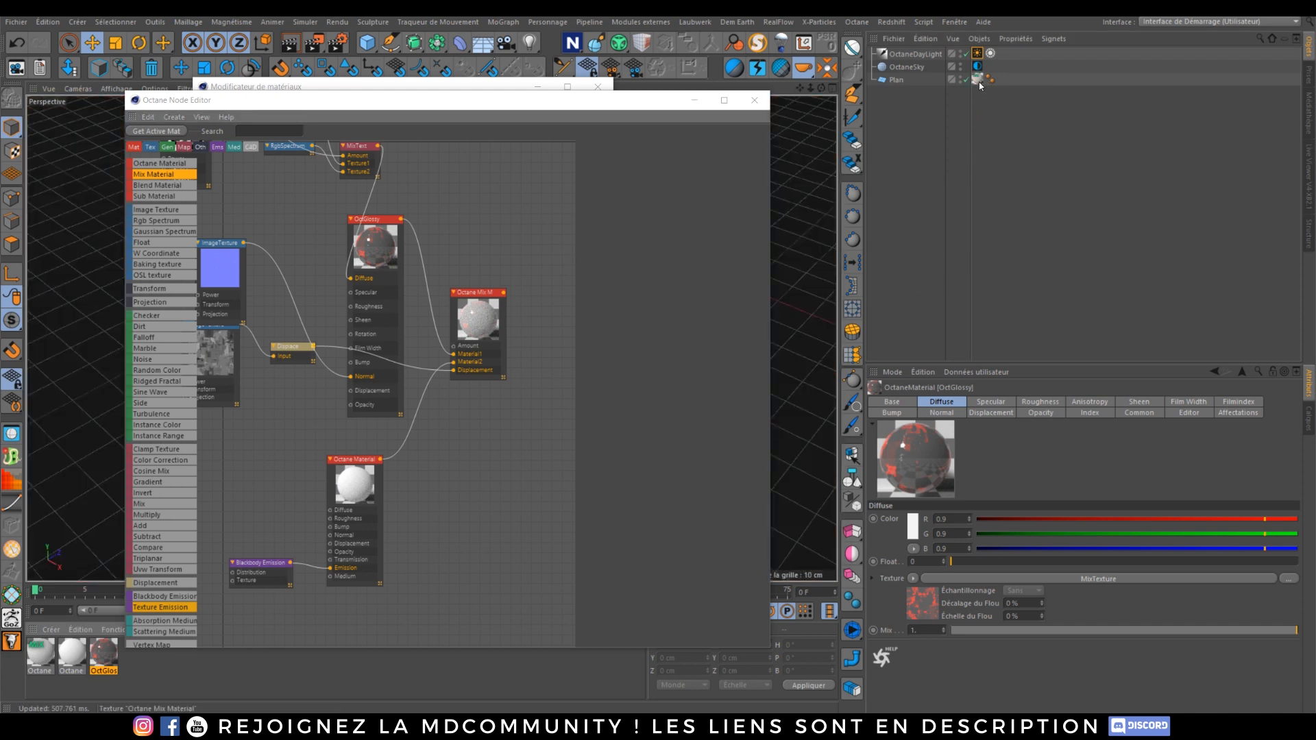
{"action": "left_click", "coordinate": [1308, 175]}
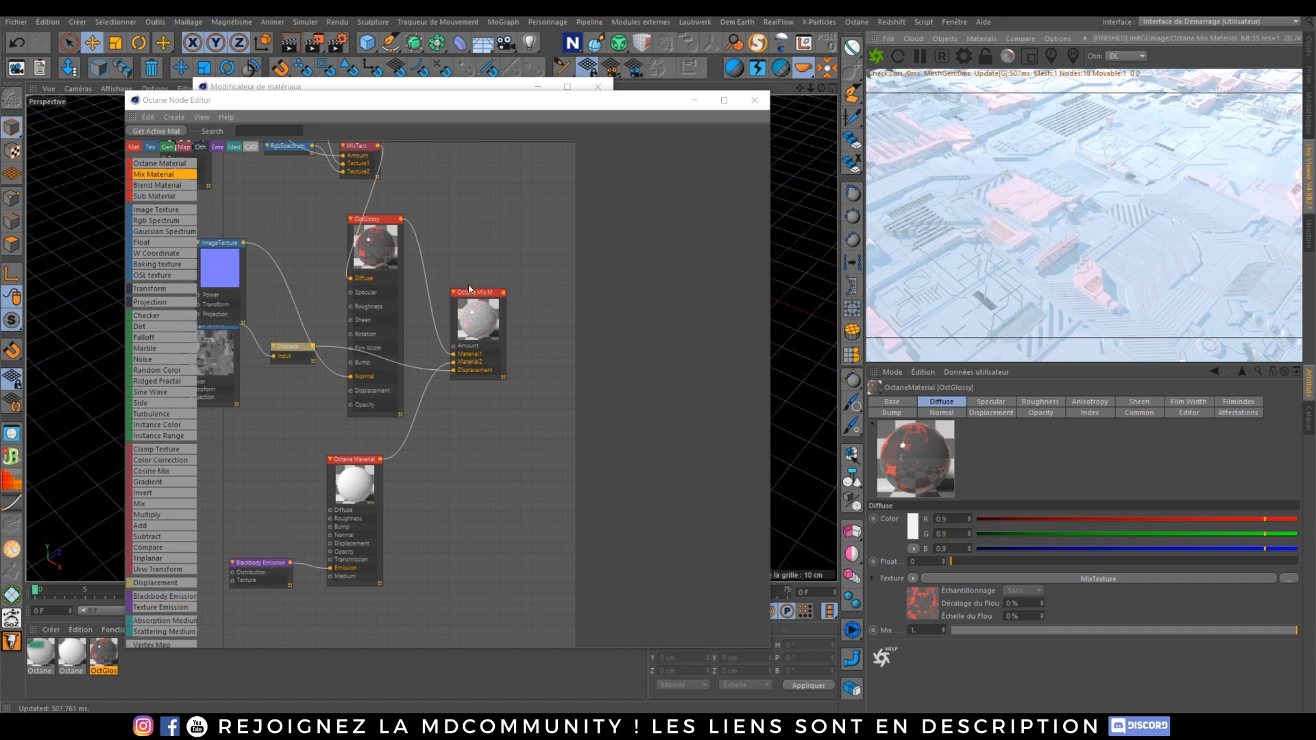
Step: Add a Dirt texture and connect it to the Mix Material's Amount input
{"action": "left_click_drag", "start_coordinate": [469, 288], "coordinate": [504, 311]}
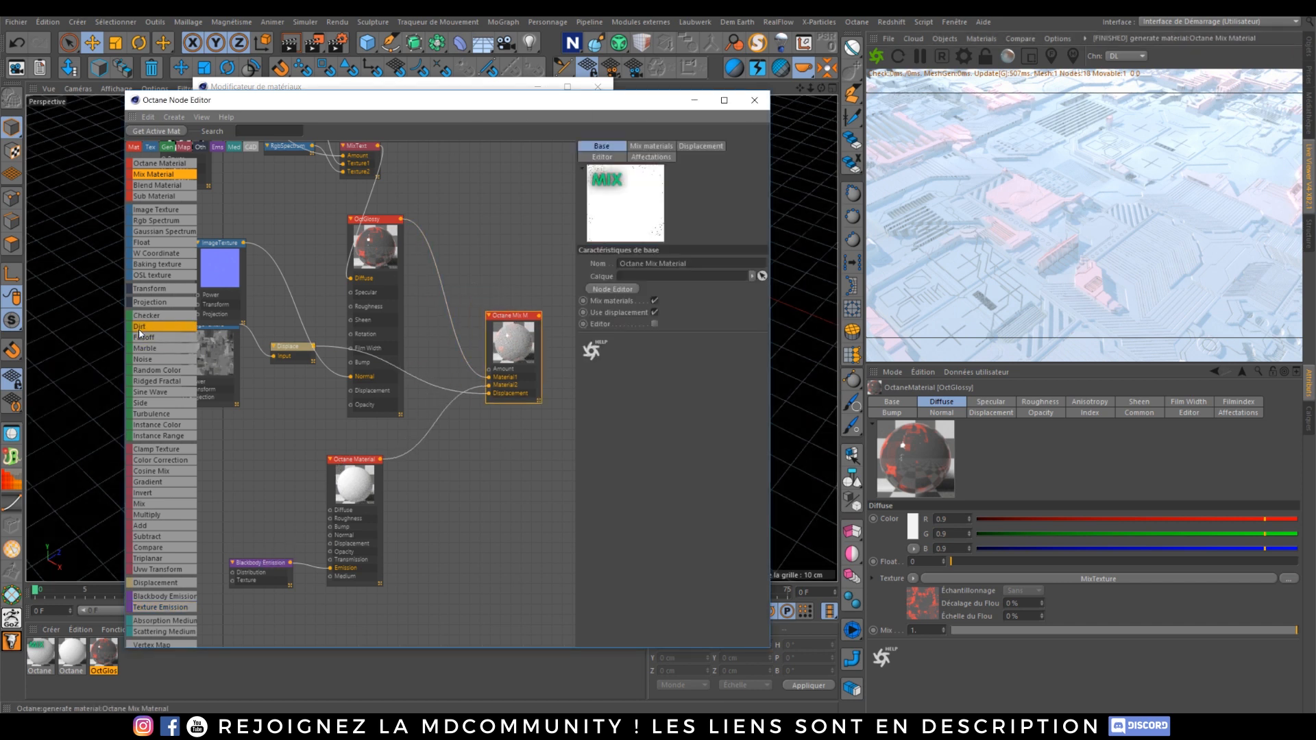
{"action": "left_click_drag", "start_coordinate": [139, 333], "coordinate": [444, 221]}
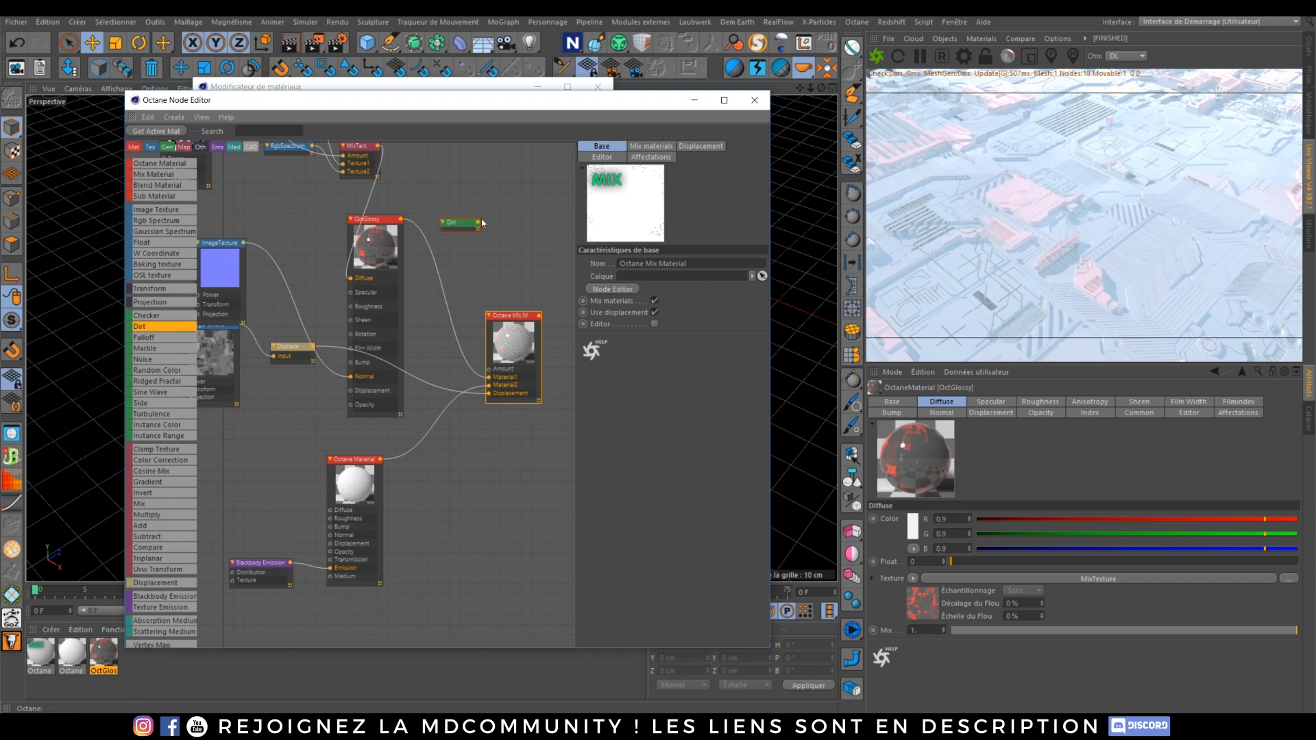
{"action": "left_click_drag", "start_coordinate": [477, 222], "coordinate": [489, 369]}
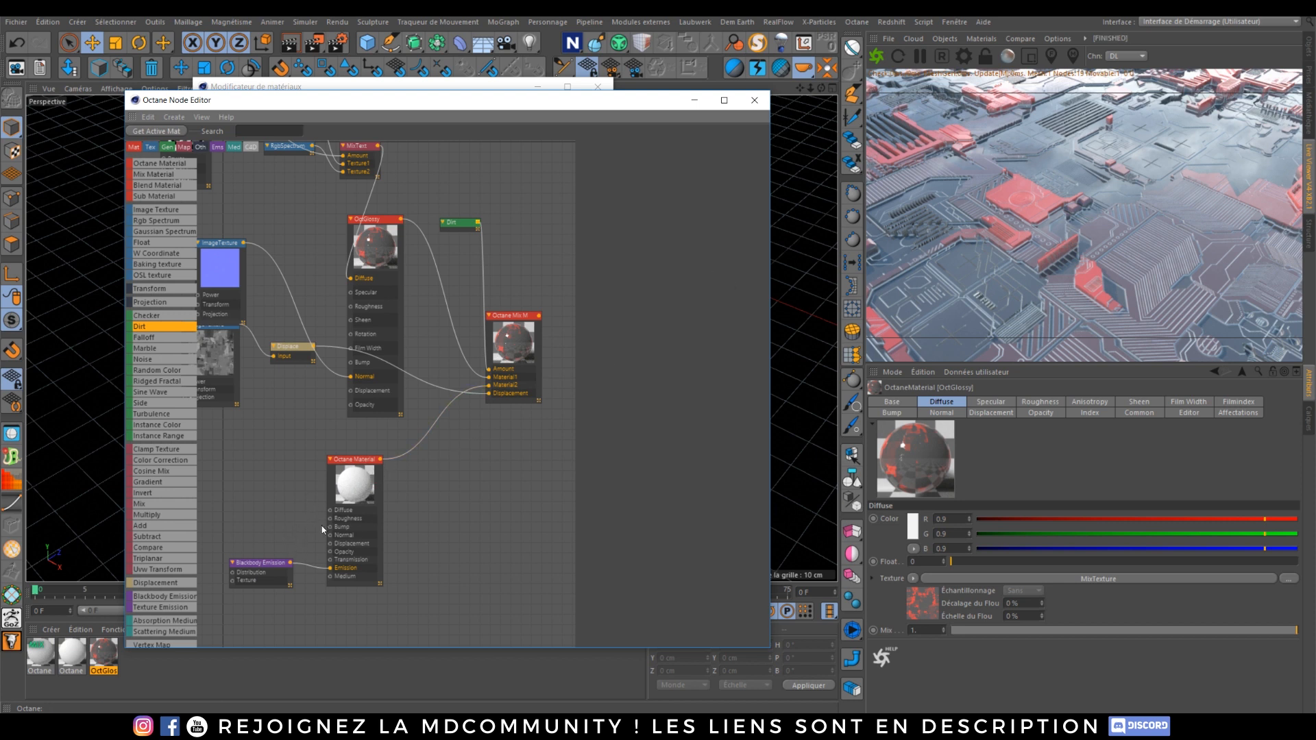
{"action": "left_click", "coordinate": [270, 564]}
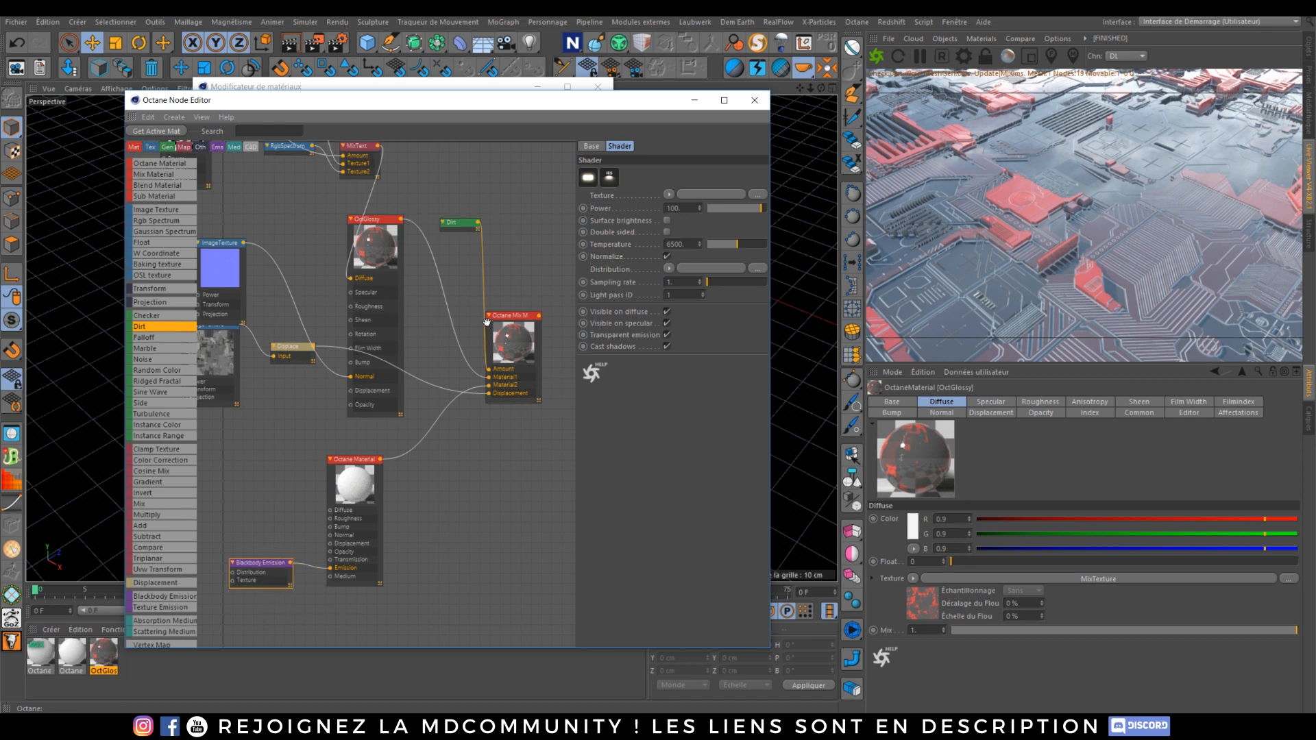
{"action": "left_click_drag", "start_coordinate": [454, 222], "coordinate": [442, 220]}
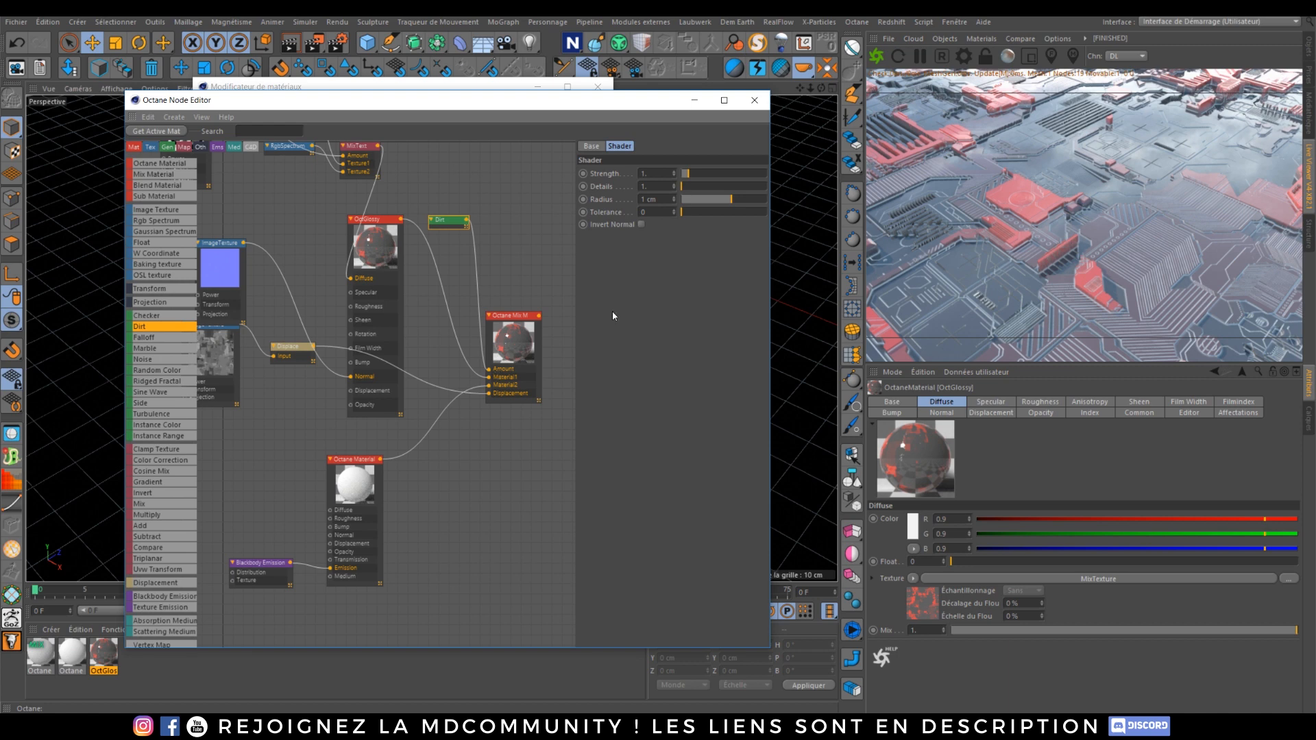
{"action": "left_click", "coordinate": [641, 224]}
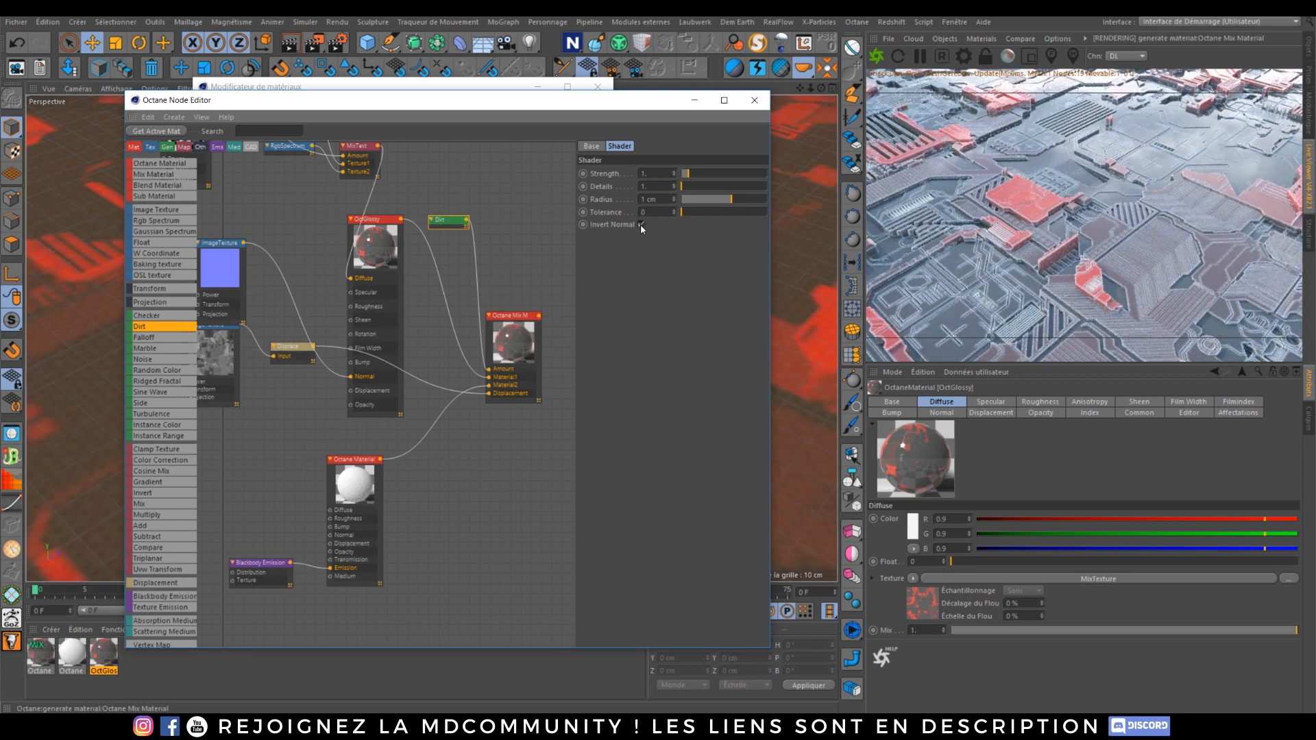
{"action": "left_click", "coordinate": [641, 224]}
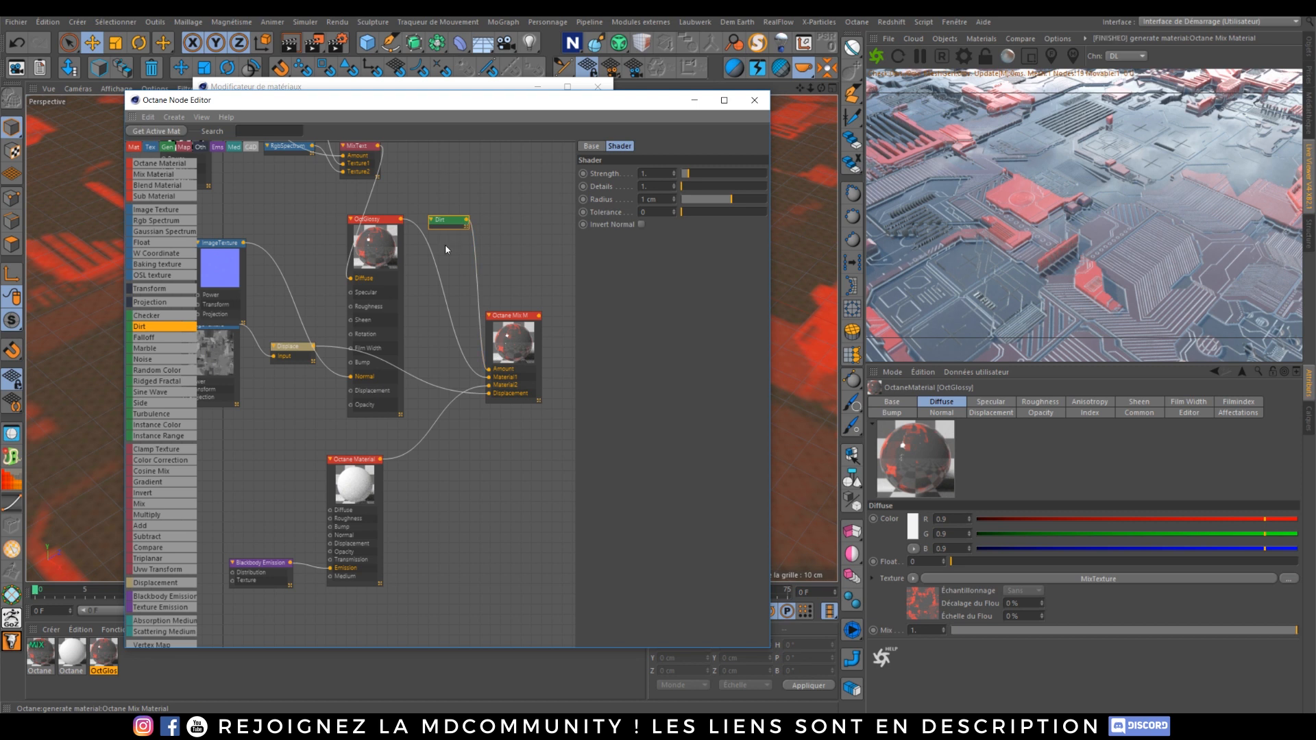
Step: Enable Surface brightness on the Blackbody Emission node
{"action": "left_click", "coordinate": [263, 560]}
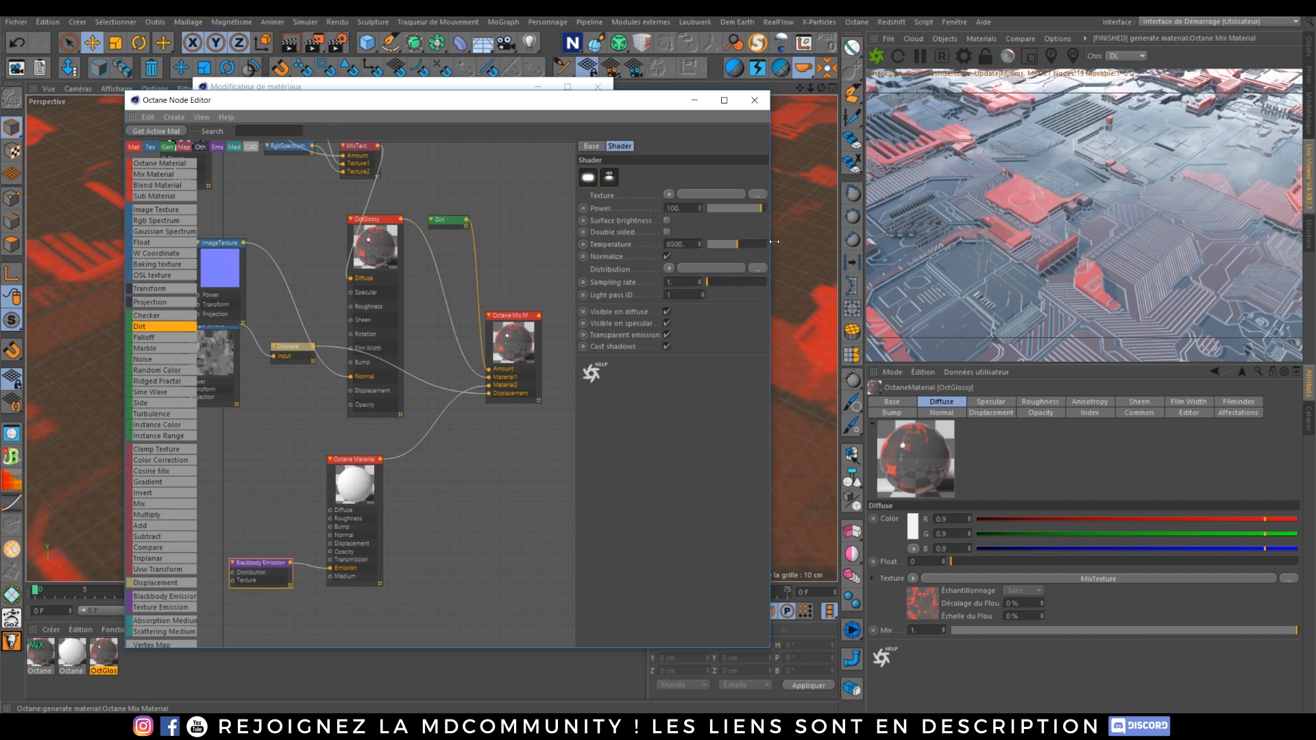
{"action": "left_click", "coordinate": [717, 244]}
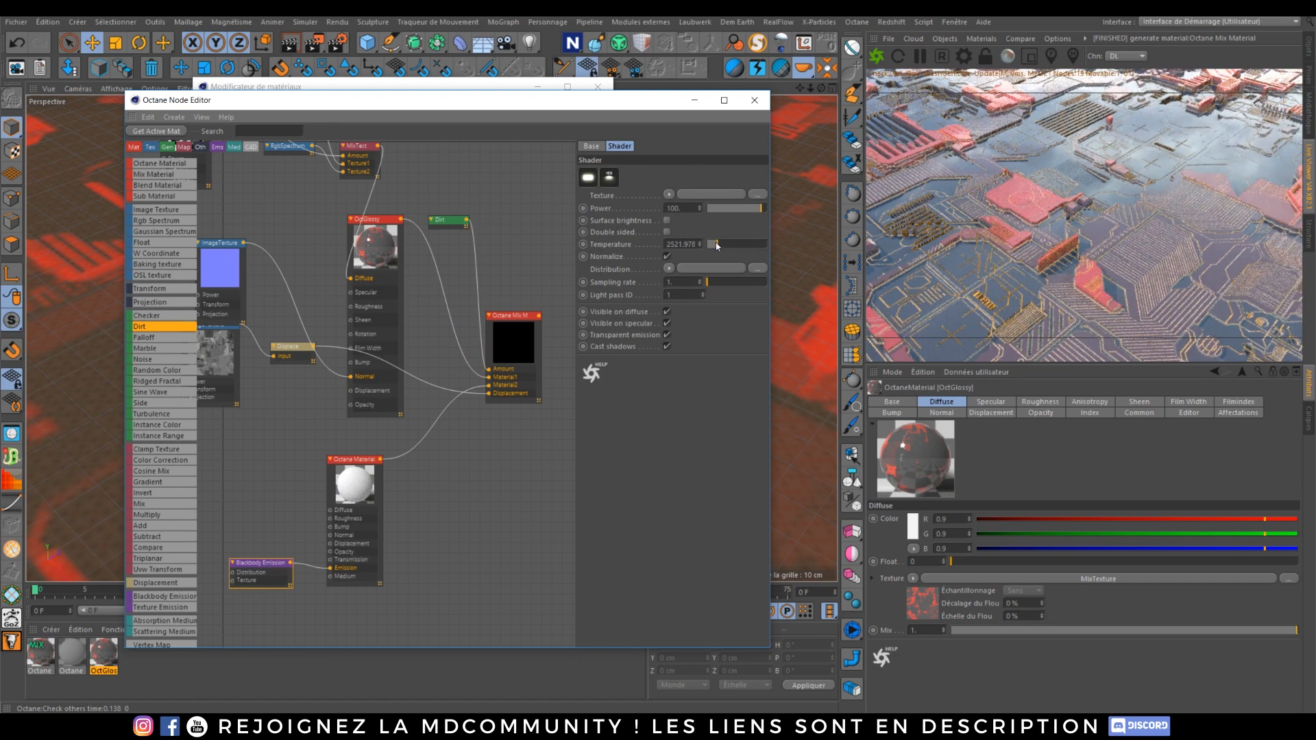
{"action": "left_click_drag", "start_coordinate": [717, 245], "coordinate": [713, 243]}
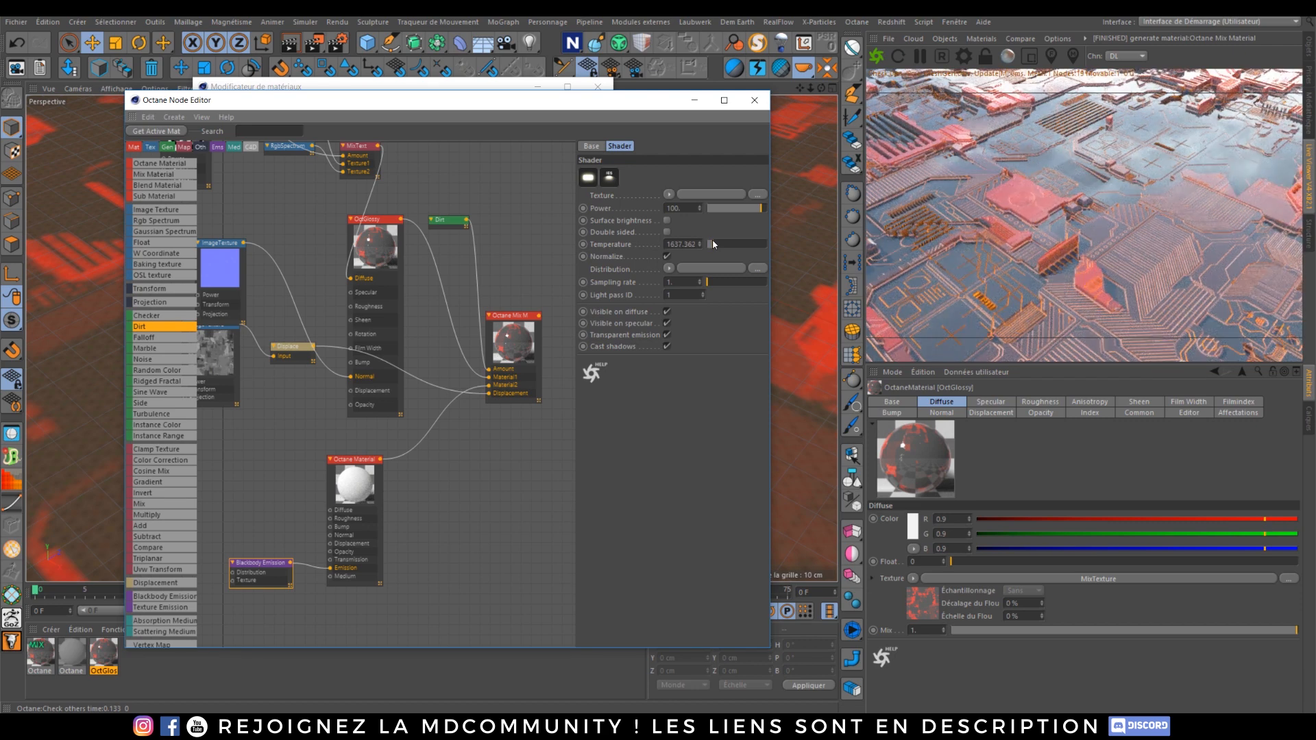
{"action": "left_click", "coordinate": [667, 220]}
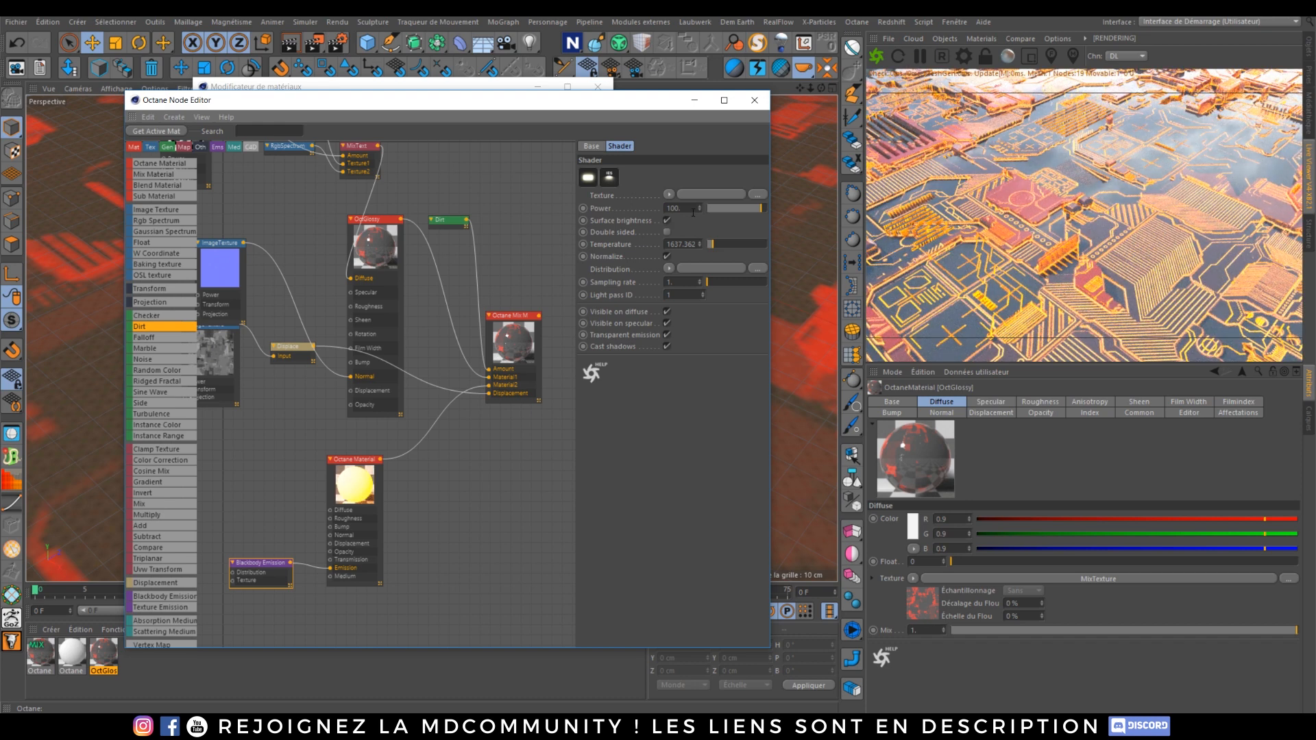
Step: Set the Blackbody Emission power to 10
{"action": "double_click", "coordinate": [693, 213]}
{"action": "type", "text": "20"}
{"action": "key", "text": "Return"}
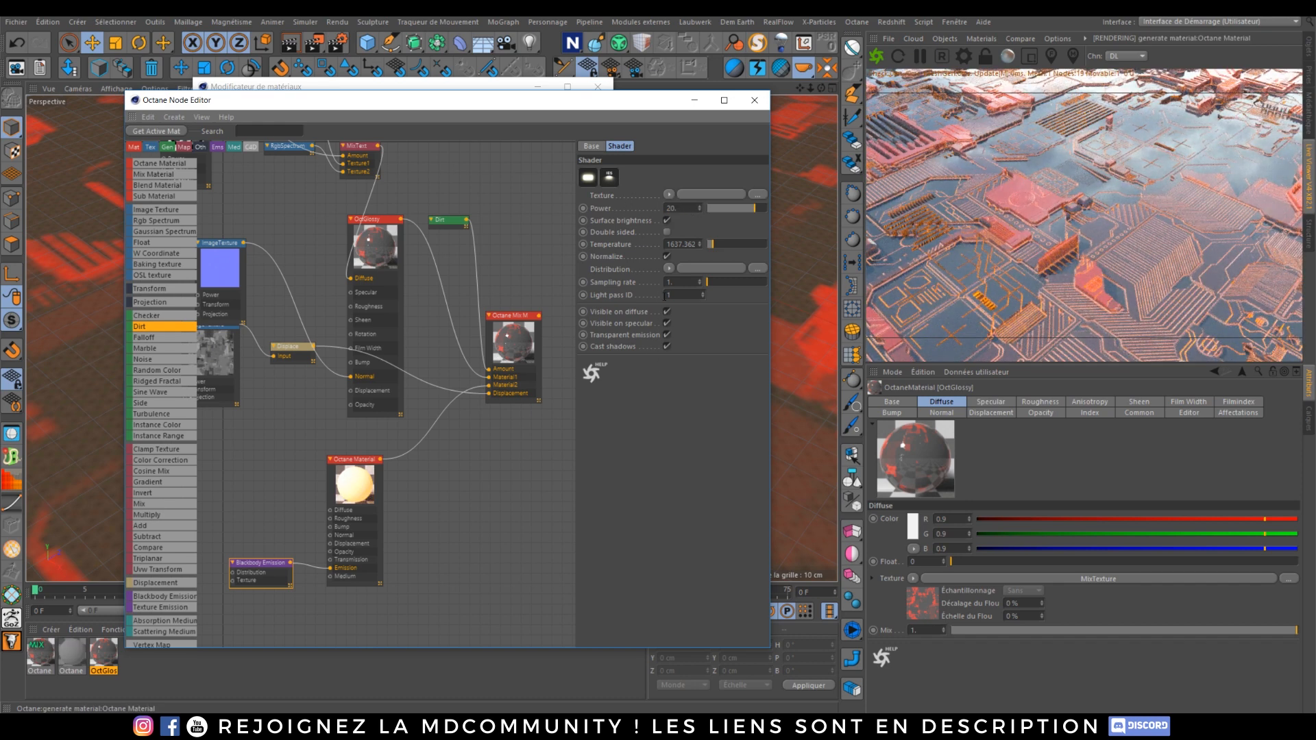
{"action": "double_click", "coordinate": [675, 210]}
{"action": "type", "text": "10"}
{"action": "key", "text": "Return"}
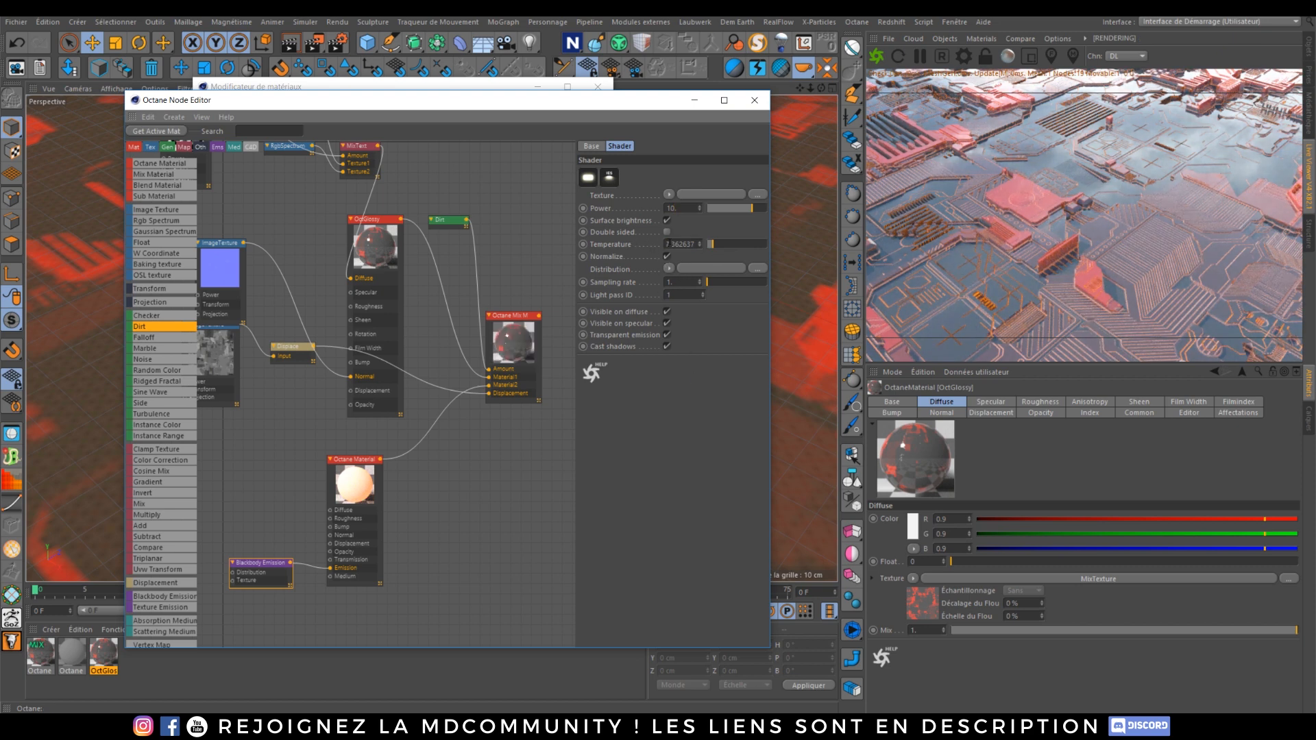
Step: Set the Blackbody Emission temperature to 500
{"action": "left_click_drag", "start_coordinate": [669, 244], "coordinate": [738, 274]}
{"action": "key", "text": "BackSpace"}
{"action": "key", "text": "BackSpace"}
{"action": "key", "text": "BackSpace"}
{"action": "key", "text": "BackSpace"}
{"action": "type", "text": "500"}
{"action": "key", "text": "Return"}
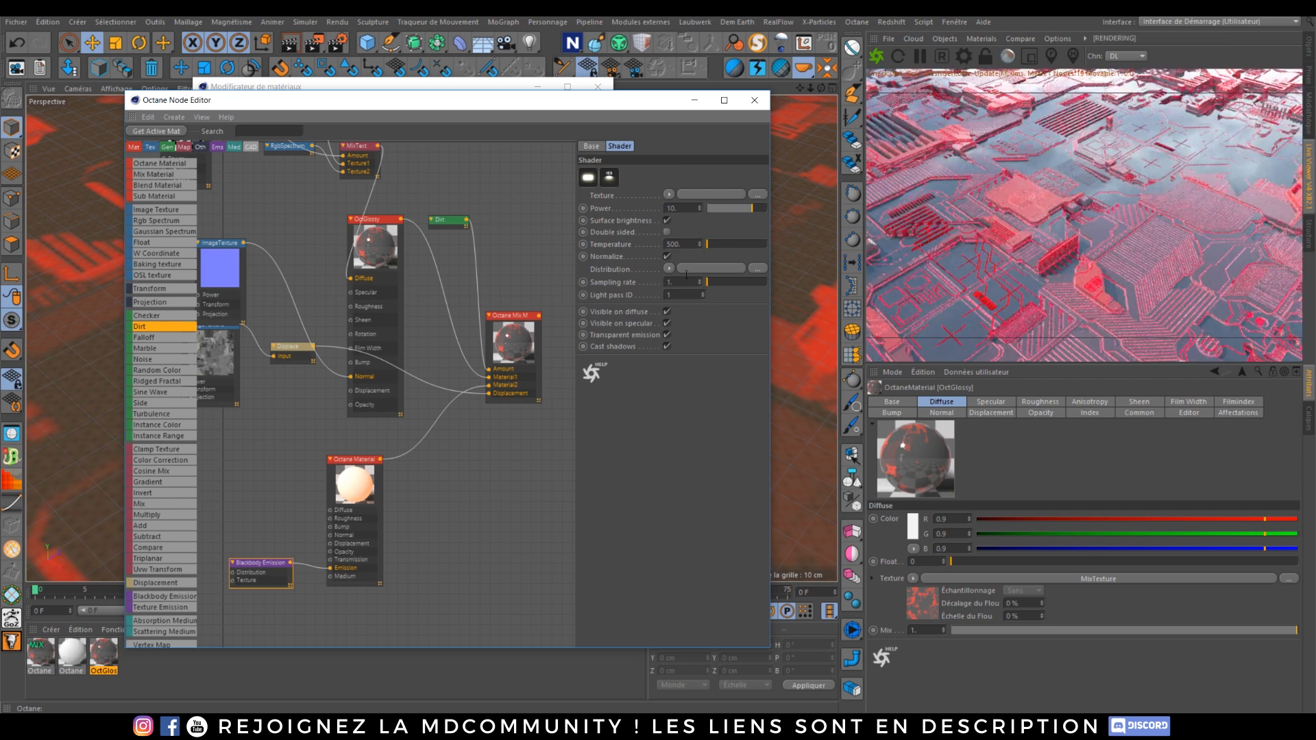
Step: Set the Blackbody Emission temperature to 1000 and close the node editor and material editor windows
{"action": "type", "text": "1000"}
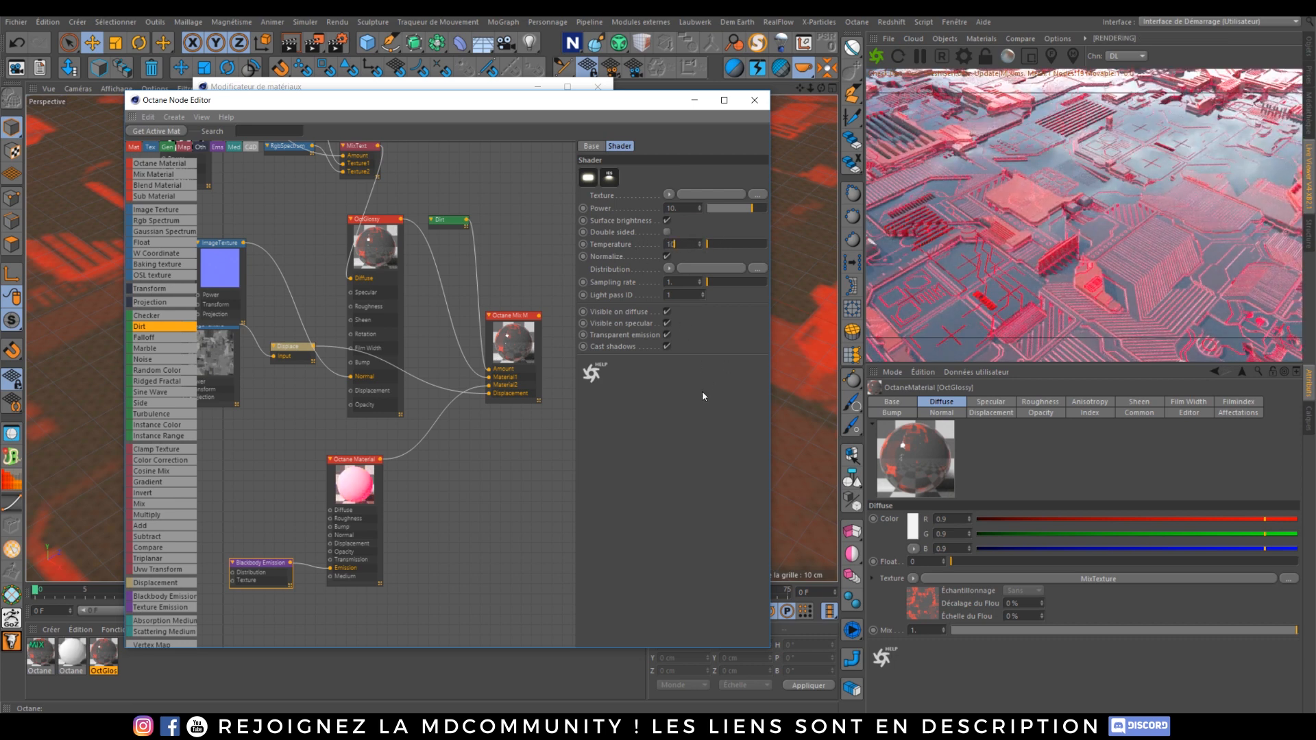
{"action": "key", "text": "Return"}
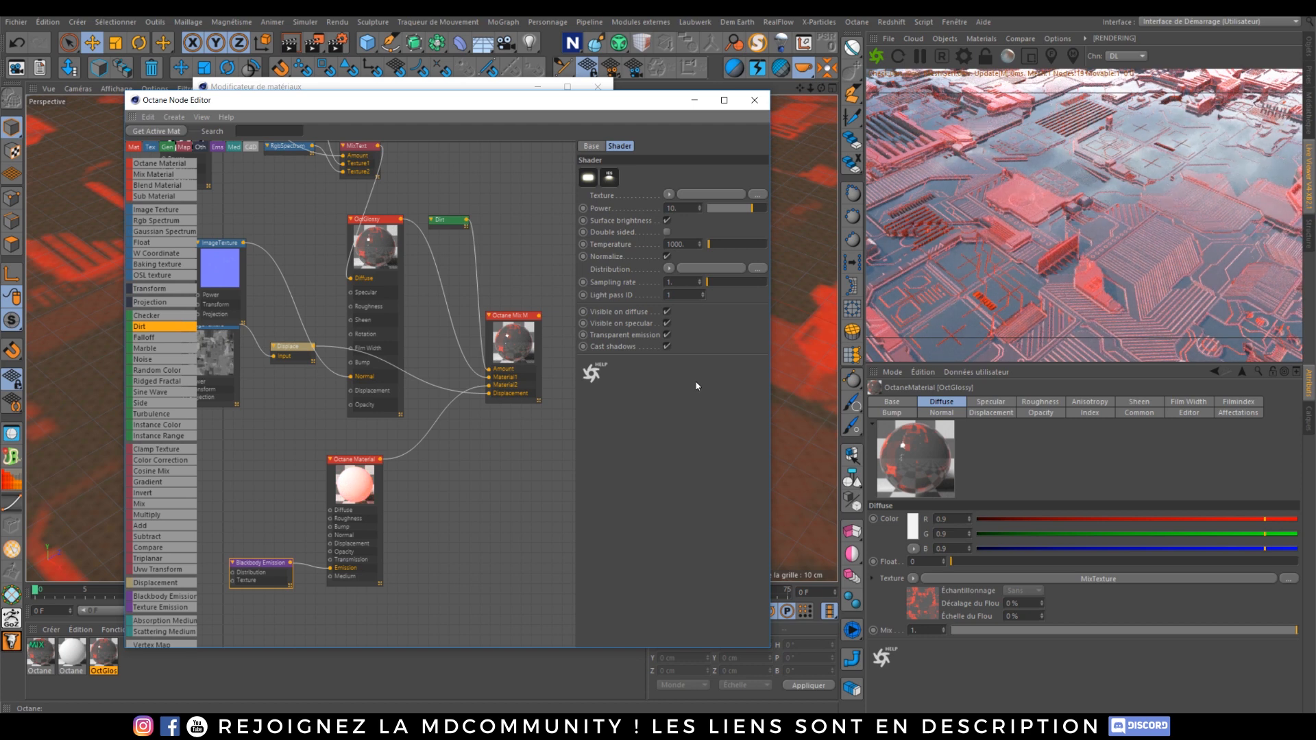
{"action": "left_click", "coordinate": [753, 101]}
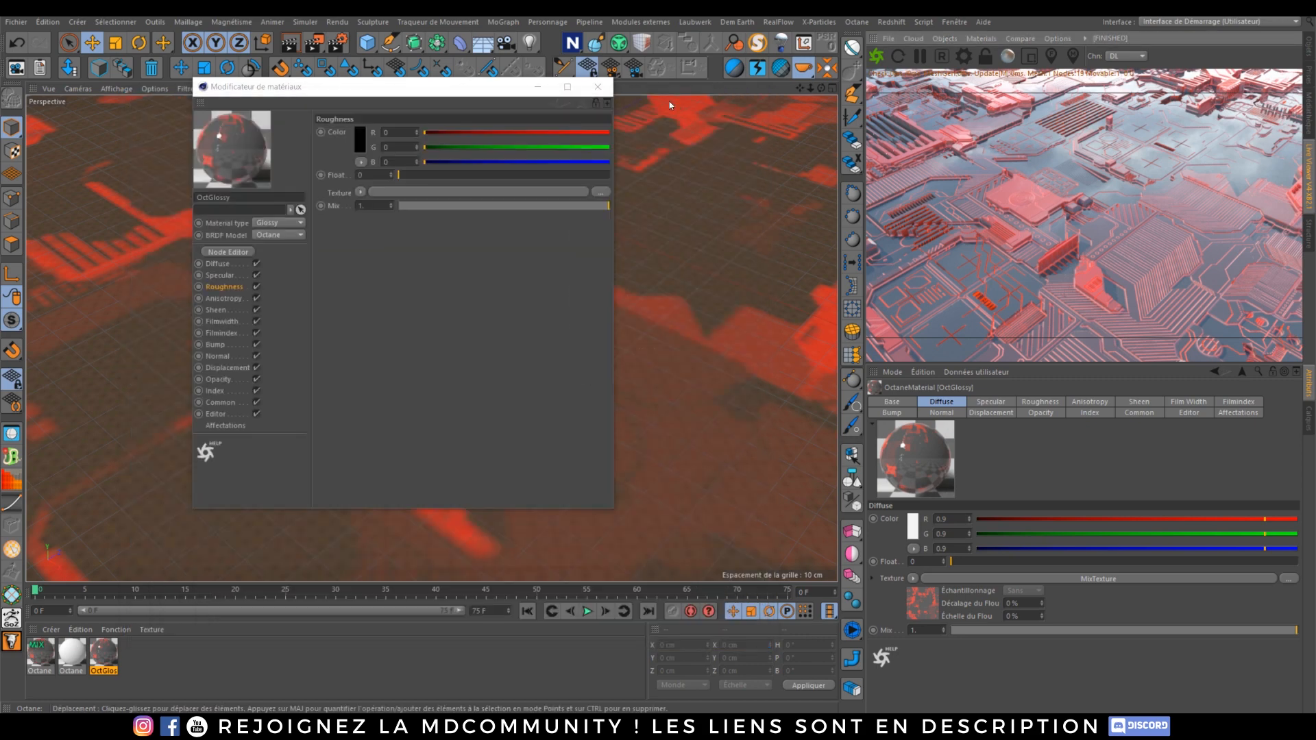
{"action": "left_click", "coordinate": [608, 96]}
Step: Orbit and zoom around the displaced plane to inspect it in the viewport and the live render
{"action": "left_click_drag", "start_coordinate": [520, 281], "coordinate": [451, 332], "text": "alt"}
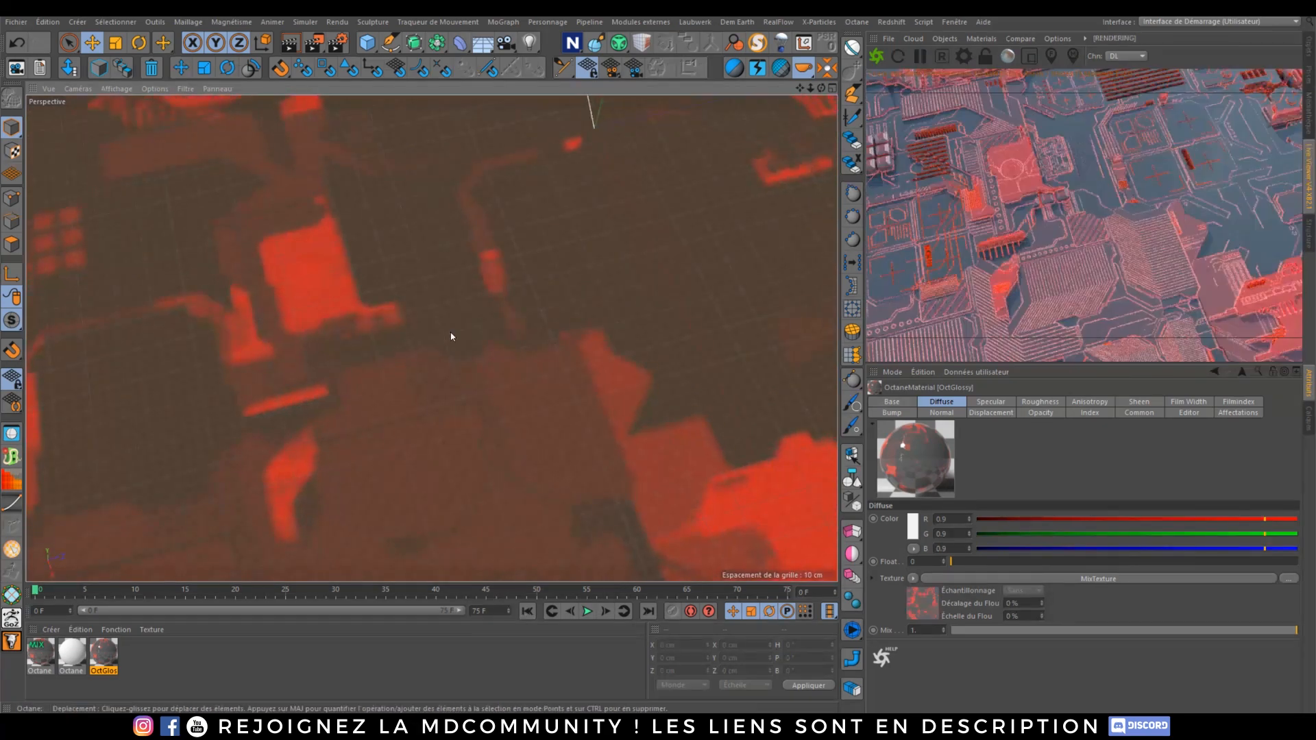
{"action": "scroll", "coordinate": [469, 244], "scroll_direction": "down", "scroll_amount": 6}
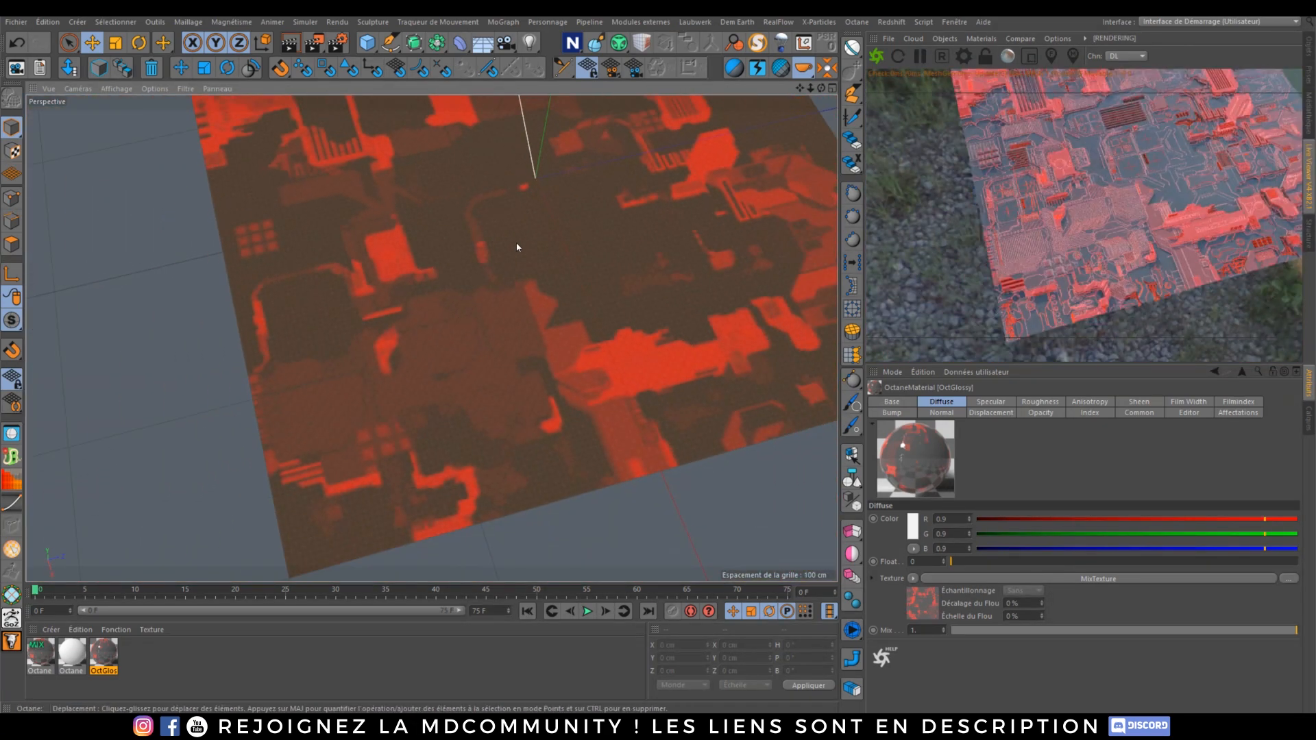
{"action": "left_click_drag", "start_coordinate": [478, 337], "coordinate": [471, 348], "text": "alt"}
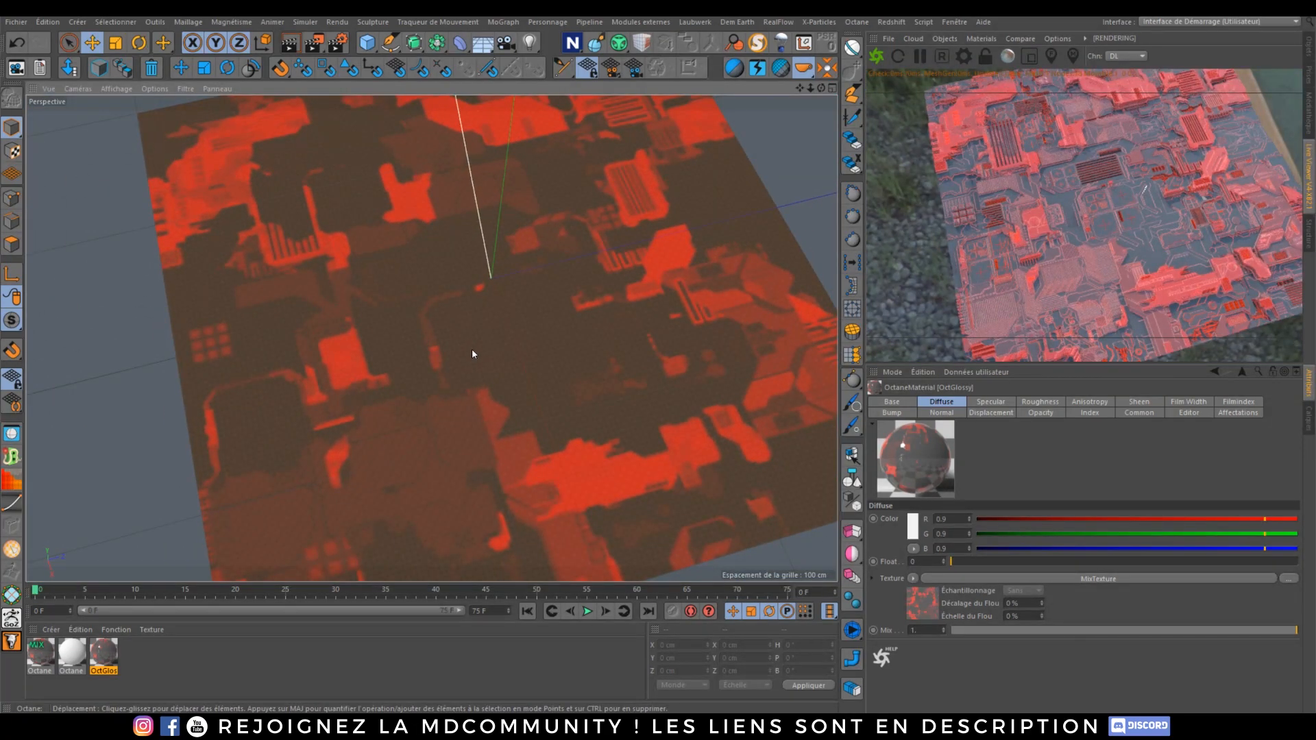
{"action": "scroll", "coordinate": [472, 353], "scroll_direction": "up", "scroll_amount": 6}
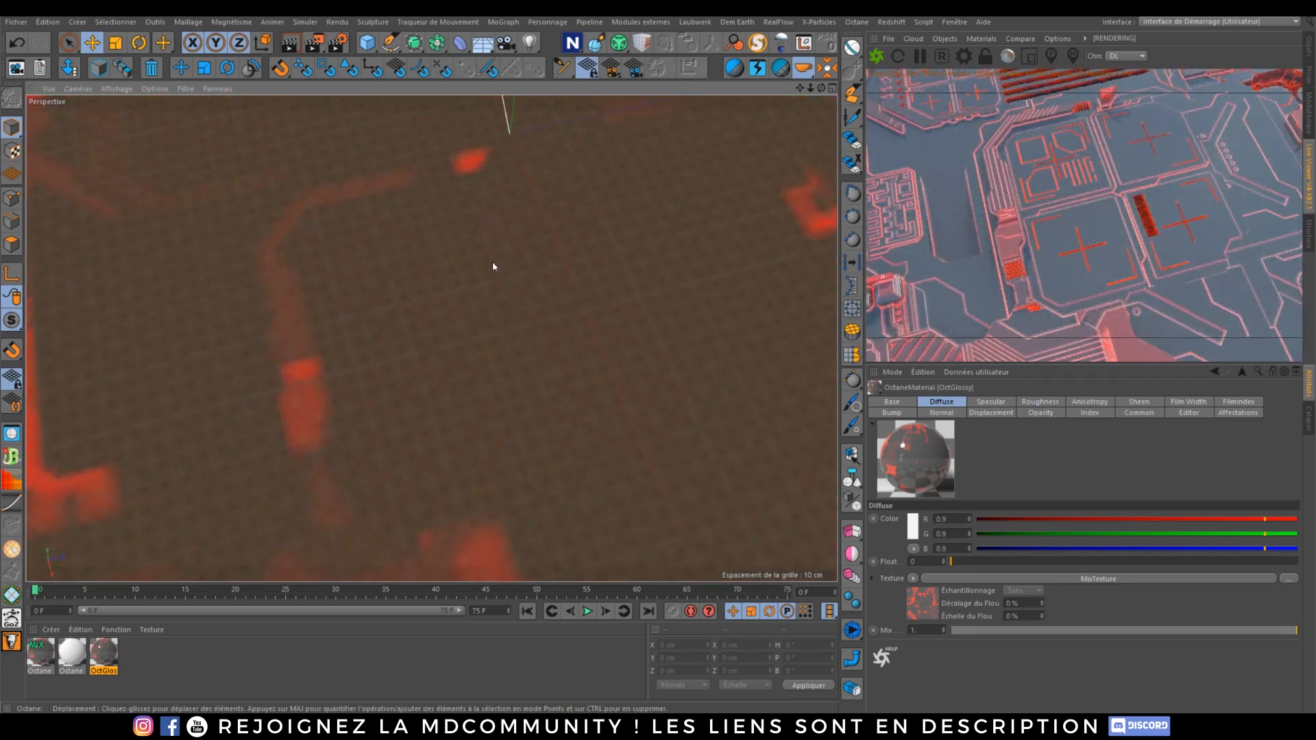
{"action": "left_click_drag", "start_coordinate": [472, 315], "coordinate": [494, 255], "text": "alt"}
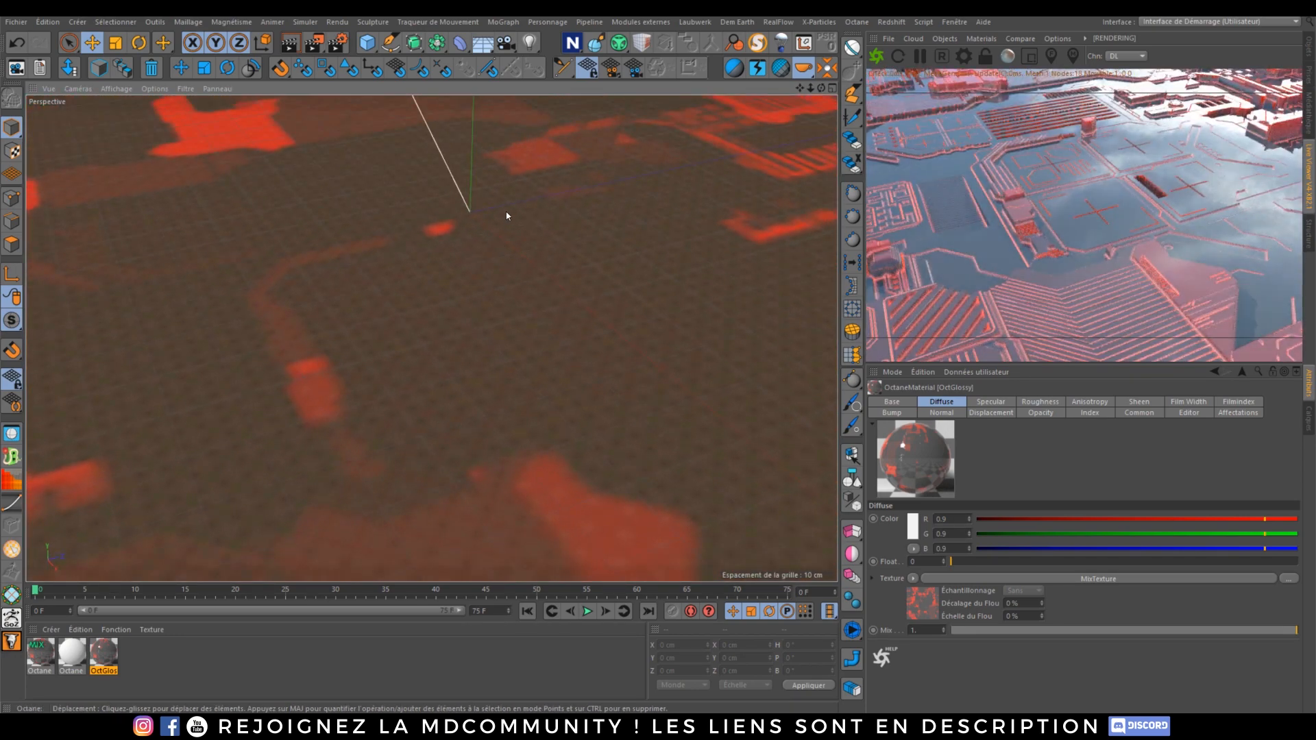
{"action": "scroll", "coordinate": [506, 224], "scroll_direction": "down", "scroll_amount": 5}
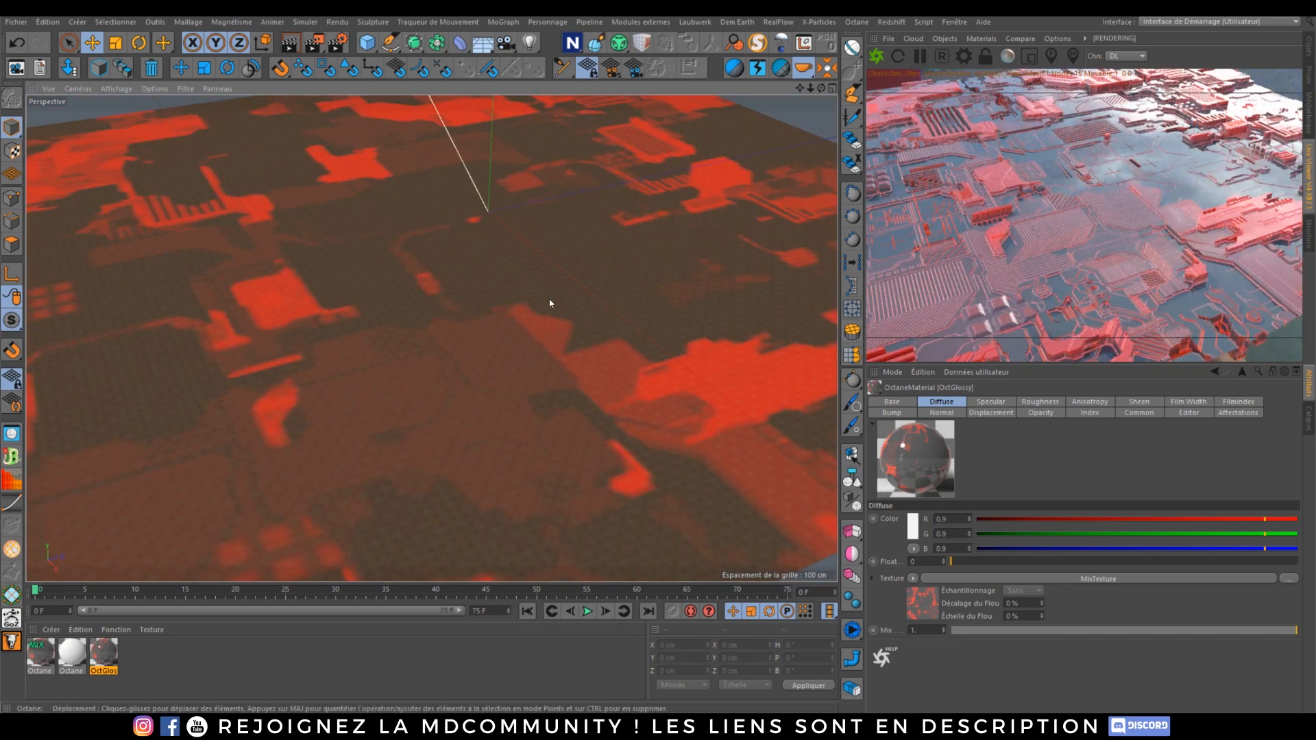
{"action": "scroll", "coordinate": [458, 281], "scroll_direction": "up", "scroll_amount": 3}
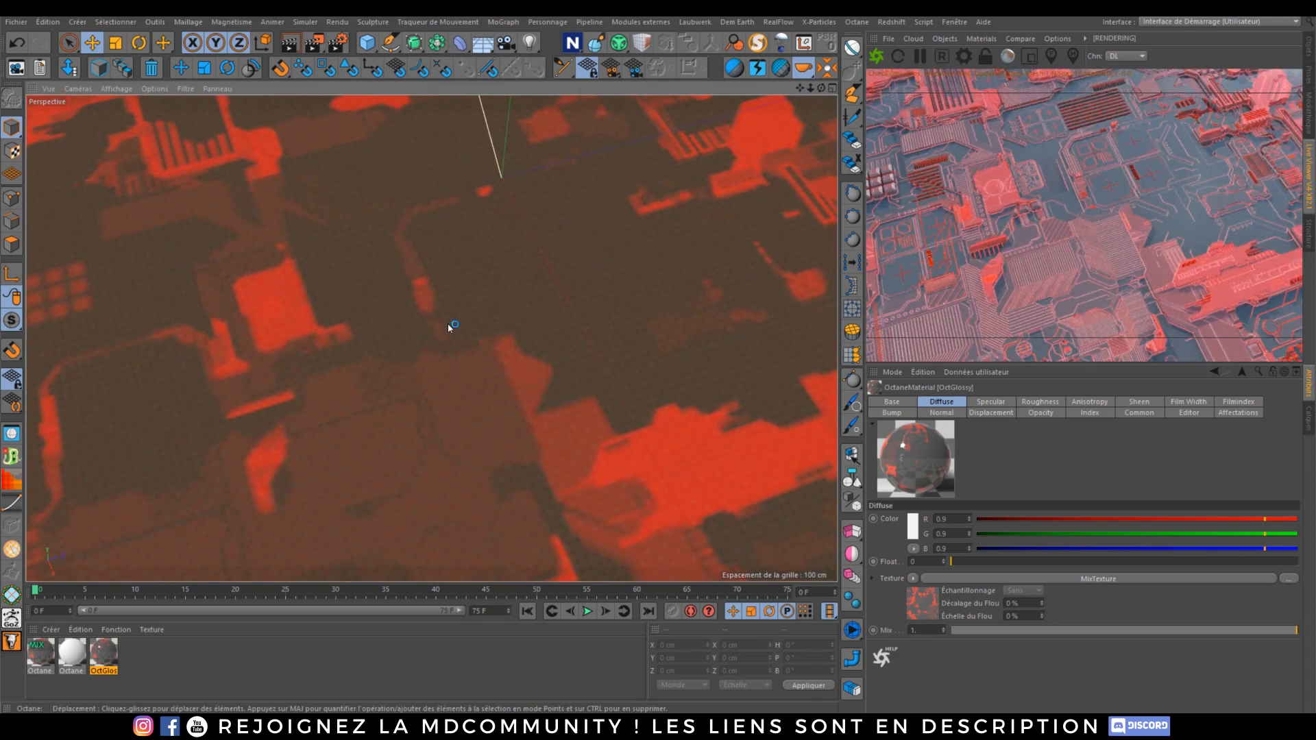
{"action": "scroll", "coordinate": [447, 323], "scroll_direction": "up", "scroll_amount": 1}
{"action": "left_click_drag", "start_coordinate": [465, 322], "coordinate": [441, 315], "text": "alt"}
{"action": "right_click_drag", "start_coordinate": [426, 235], "coordinate": [429, 288], "text": "alt"}
{"action": "left_click_drag", "start_coordinate": [431, 339], "coordinate": [446, 274], "text": "alt"}
{"action": "middle_click_drag", "start_coordinate": [446, 275], "coordinate": [397, 357], "text": "alt"}
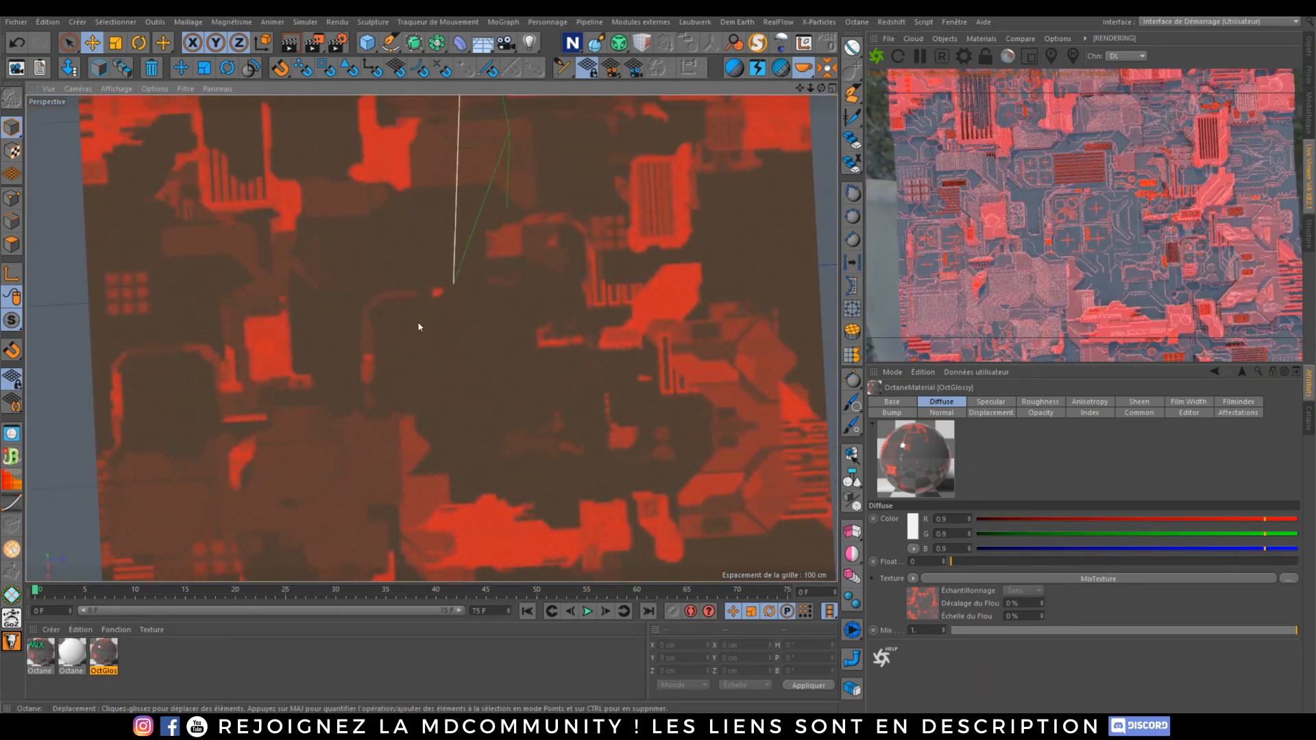
{"action": "right_click_drag", "start_coordinate": [418, 322], "coordinate": [412, 380], "text": "alt"}
{"action": "middle_click_drag", "start_coordinate": [405, 346], "coordinate": [400, 391], "text": "alt"}
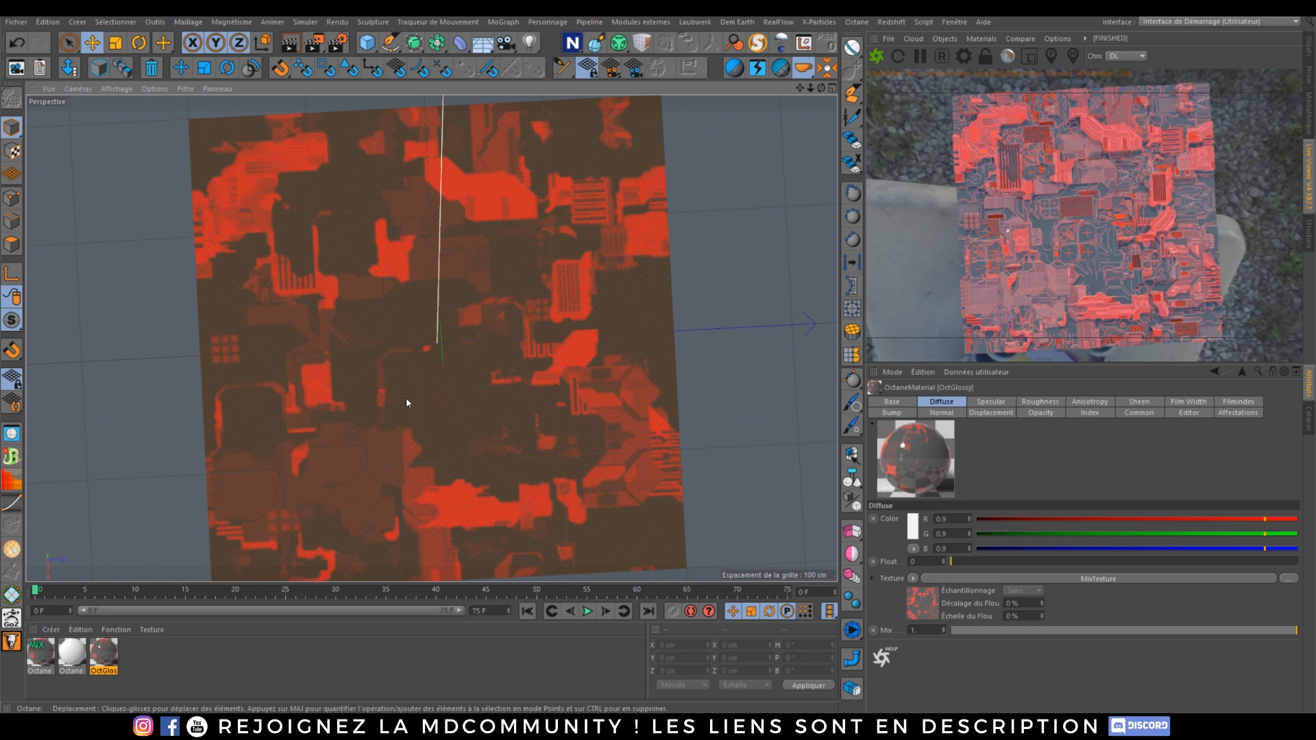
Step: Add an Octane Camera to the scene from the Live Viewer's objects menu
{"action": "left_click", "coordinate": [951, 39]}
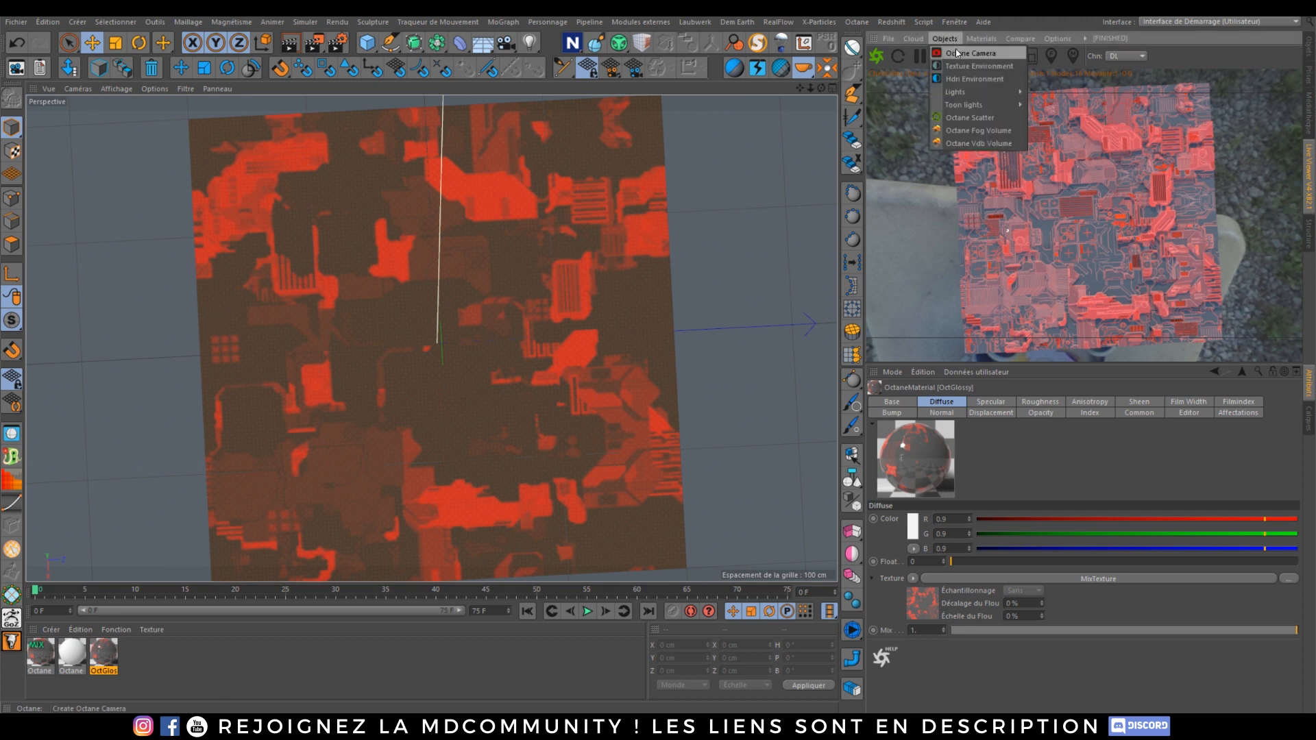
{"action": "left_click", "coordinate": [957, 60]}
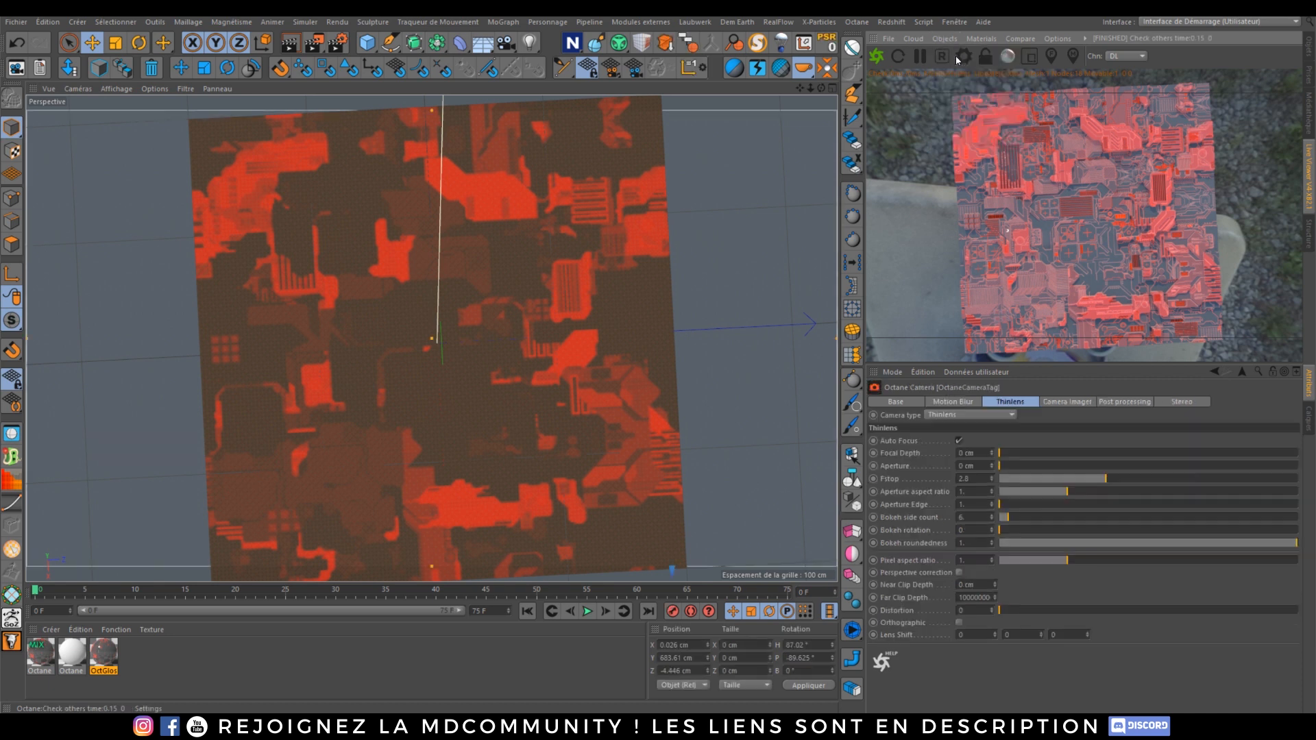
{"action": "left_click", "coordinate": [1304, 51]}
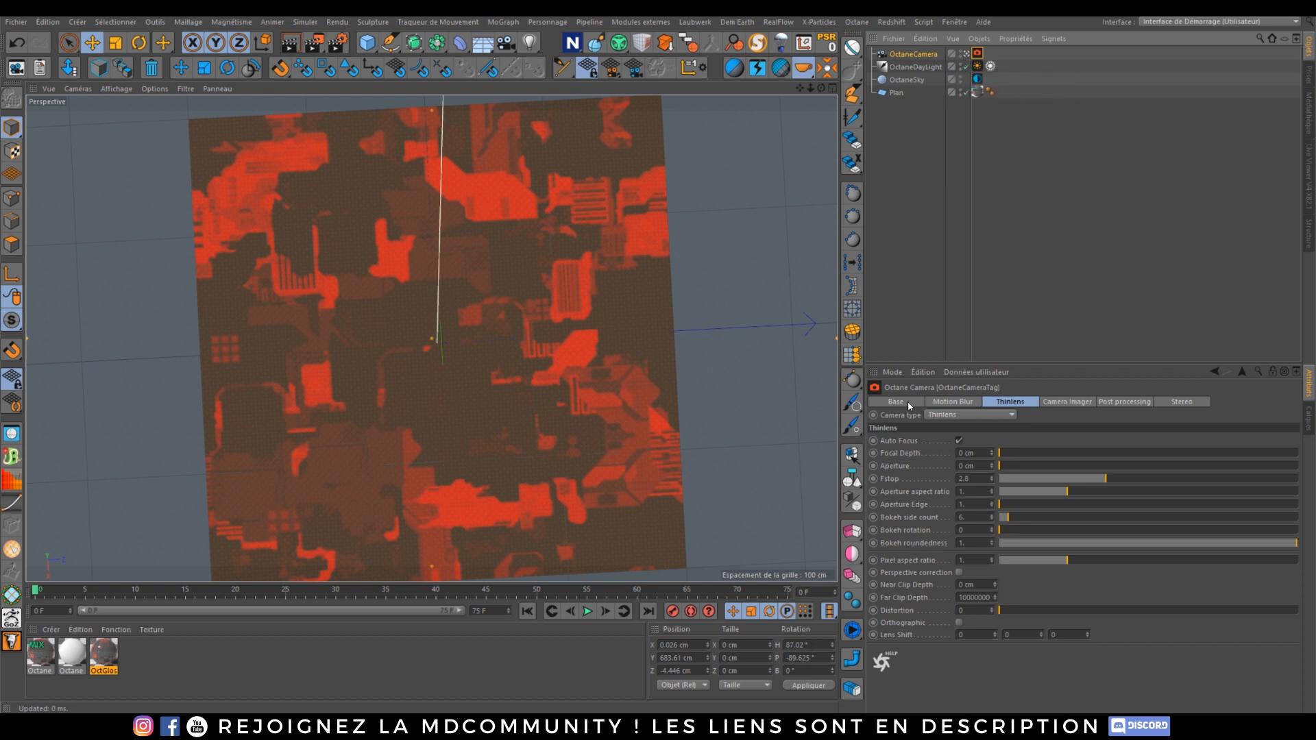
Step: Set the Octane Camera's rotation H to 0° and P to -90° so it looks straight down at the plane
{"action": "scroll", "coordinate": [442, 322], "scroll_direction": "up", "scroll_amount": 6}
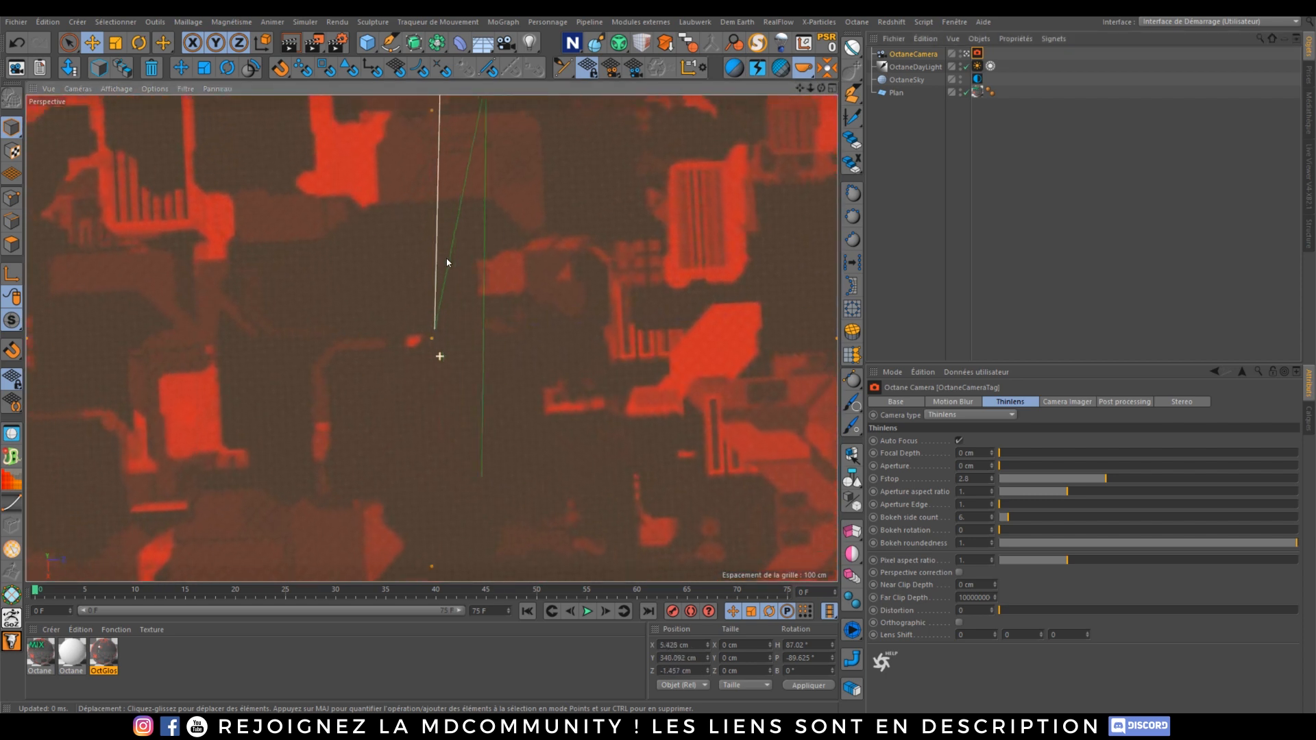
{"action": "right_click_drag", "start_coordinate": [447, 263], "coordinate": [449, 257], "text": "alt"}
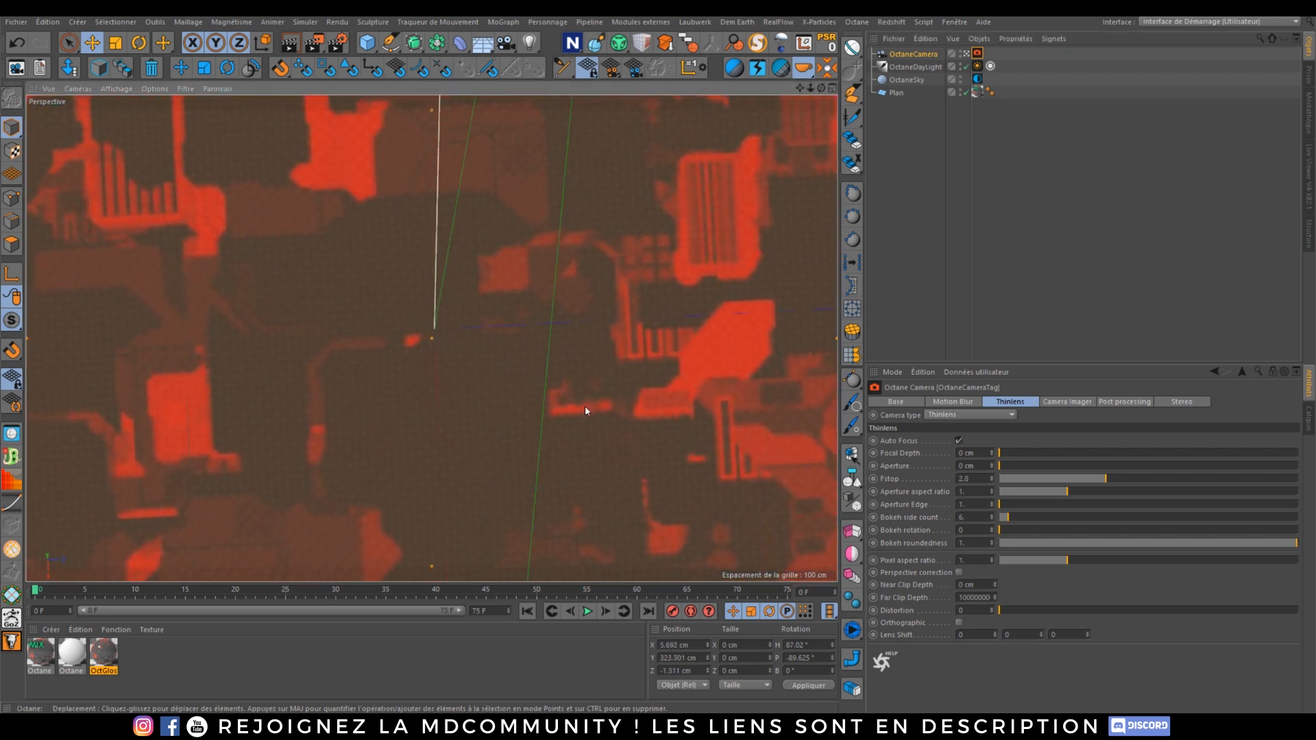
{"action": "left_click", "coordinate": [910, 53]}
{"action": "left_click", "coordinate": [980, 403]}
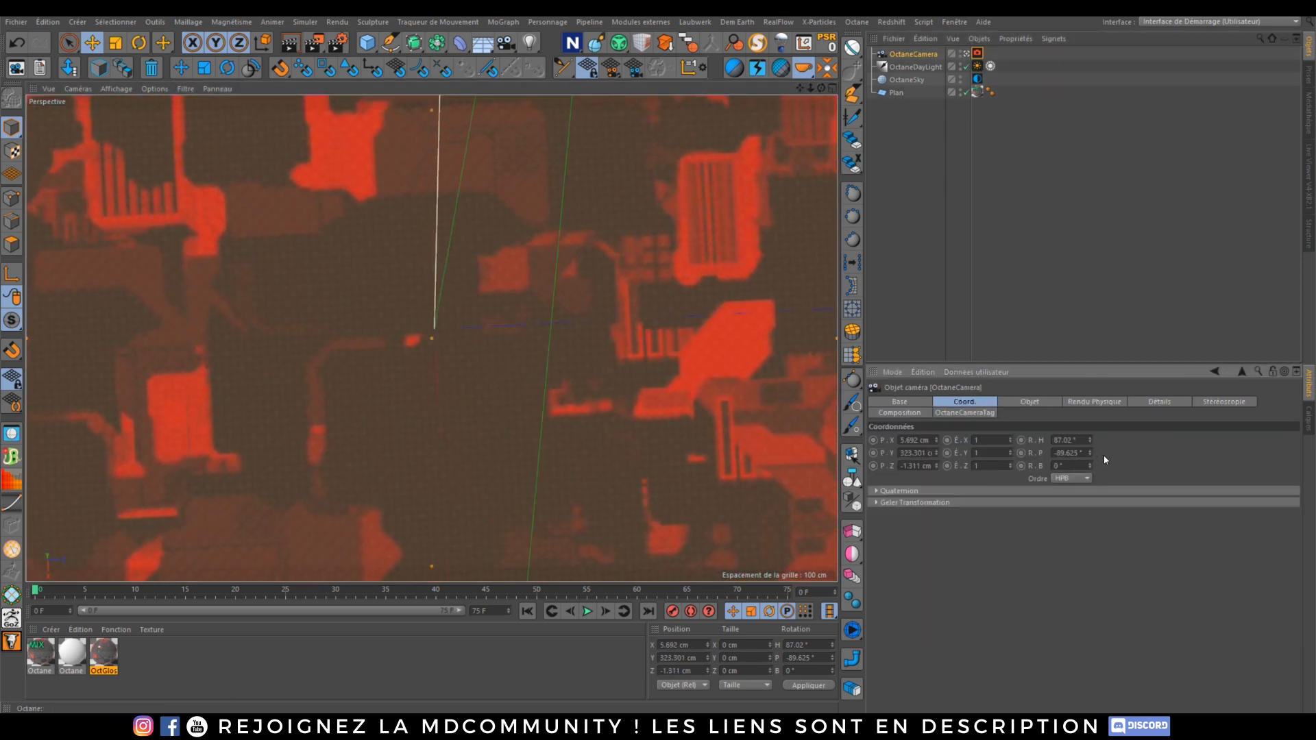
{"action": "double_click", "coordinate": [1081, 452]}
{"action": "type", "text": "0"}
{"action": "key", "text": "Return"}
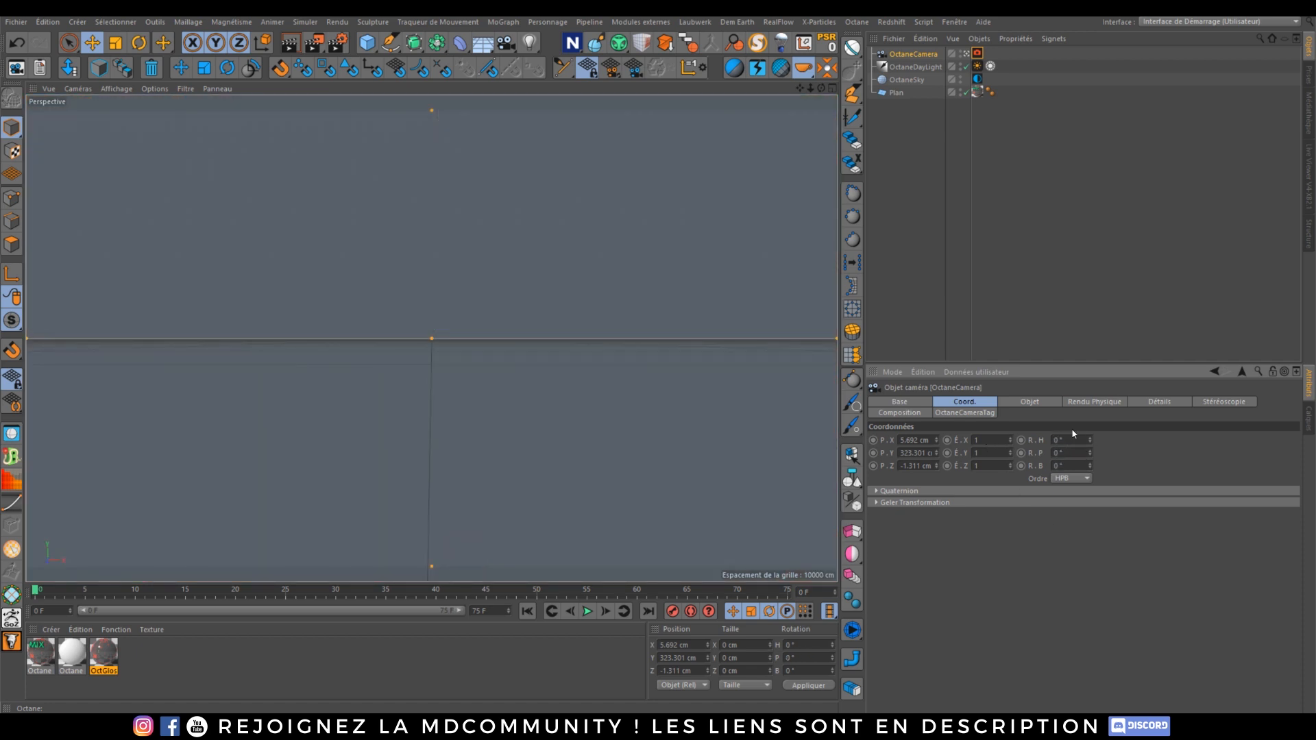
{"action": "left_click_drag", "start_coordinate": [1087, 452], "coordinate": [1075, 447]}
{"action": "double_click", "coordinate": [1069, 453]}
{"action": "type", "text": "-980"}
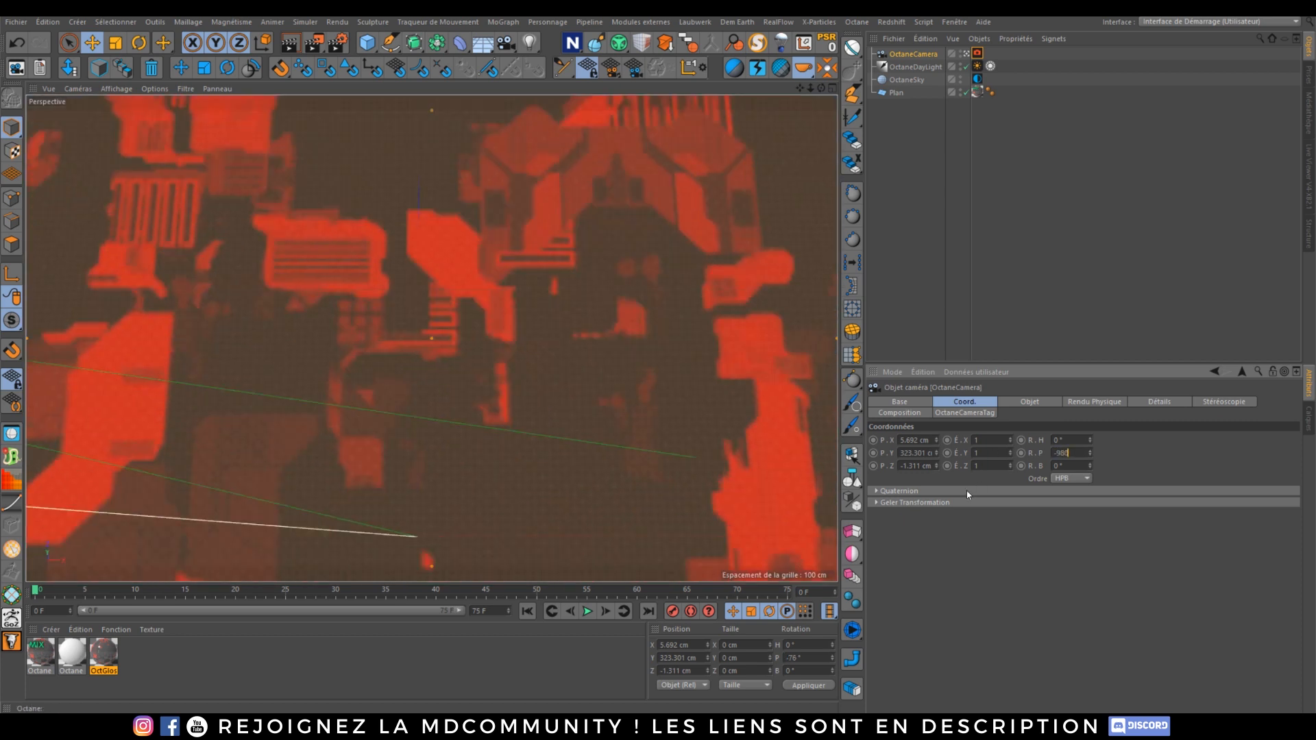
{"action": "key", "text": "BackSpace"}
{"action": "key", "text": "BackSpace"}
{"action": "type", "text": "0"}
{"action": "key", "text": "Return"}
Step: Enable the Camera Imager on the Octane camera tag
{"action": "left_click", "coordinate": [1308, 168]}
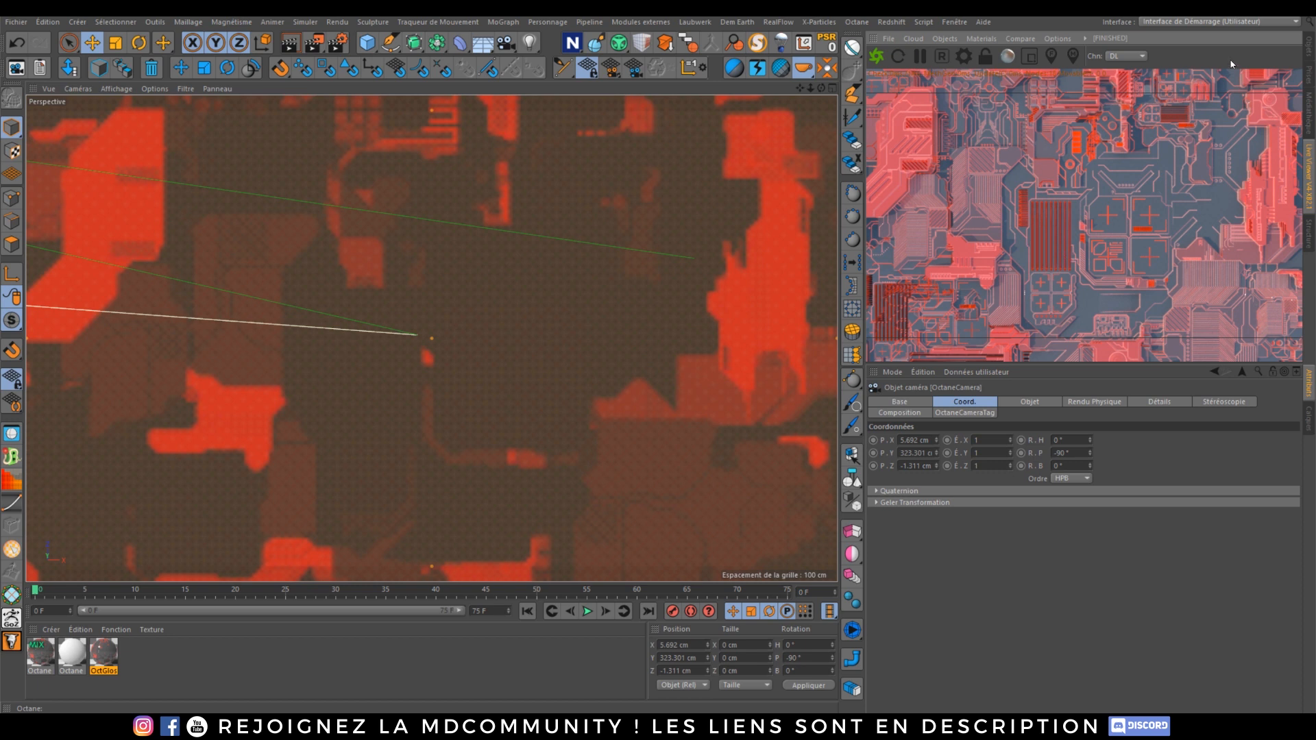
{"action": "left_click", "coordinate": [1308, 50]}
{"action": "left_click", "coordinate": [977, 54]}
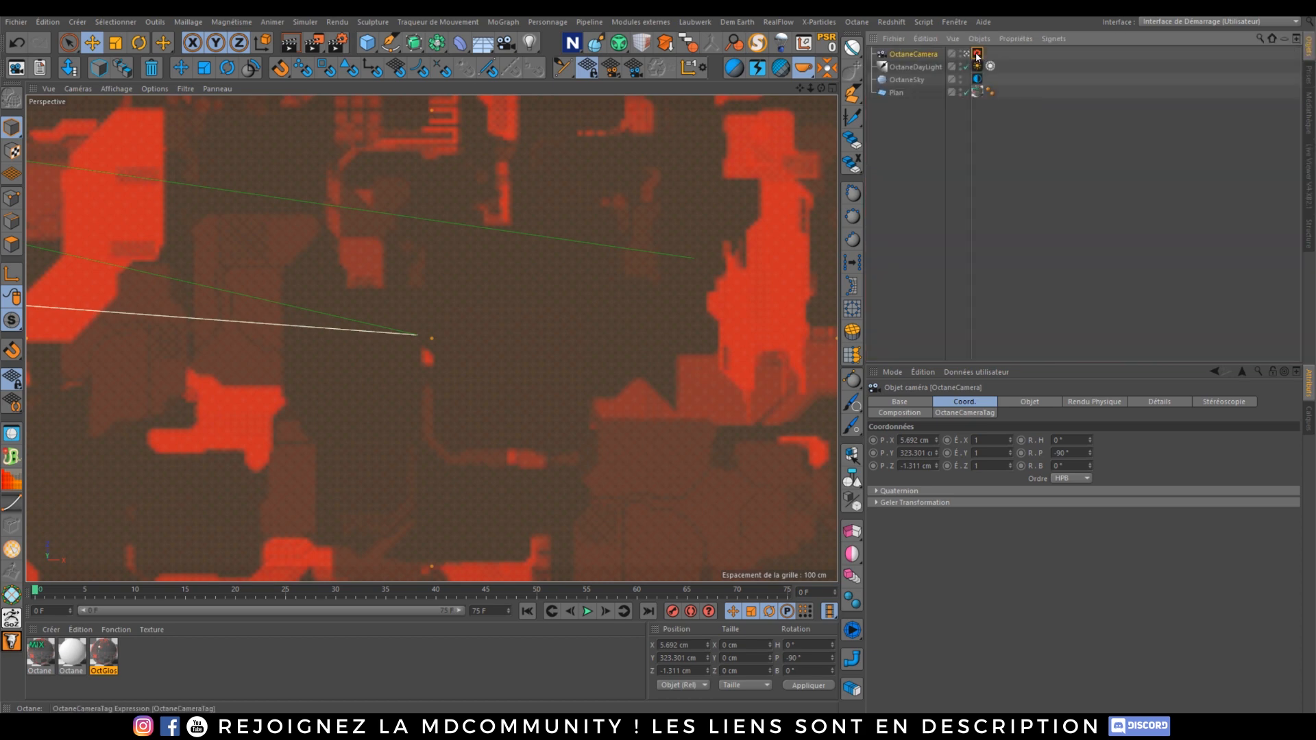
{"action": "left_click", "coordinate": [1309, 165]}
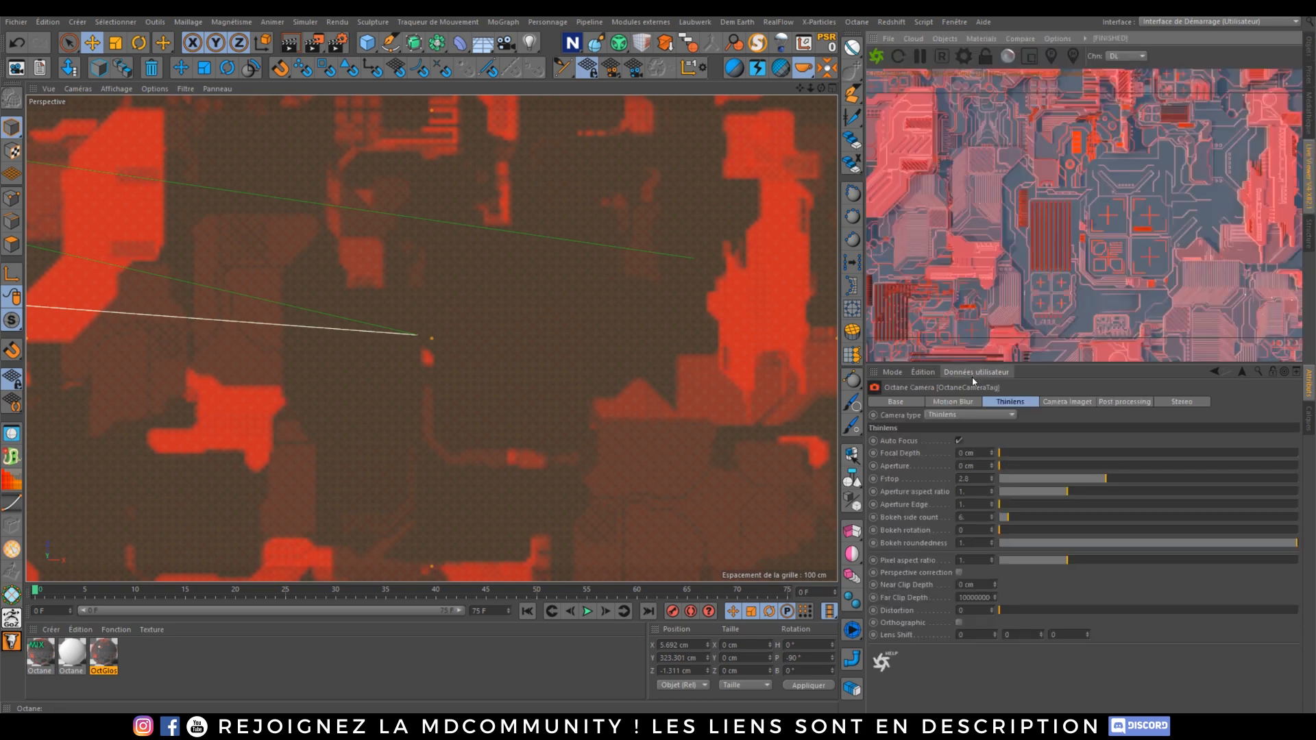
{"action": "left_click", "coordinate": [1061, 403]}
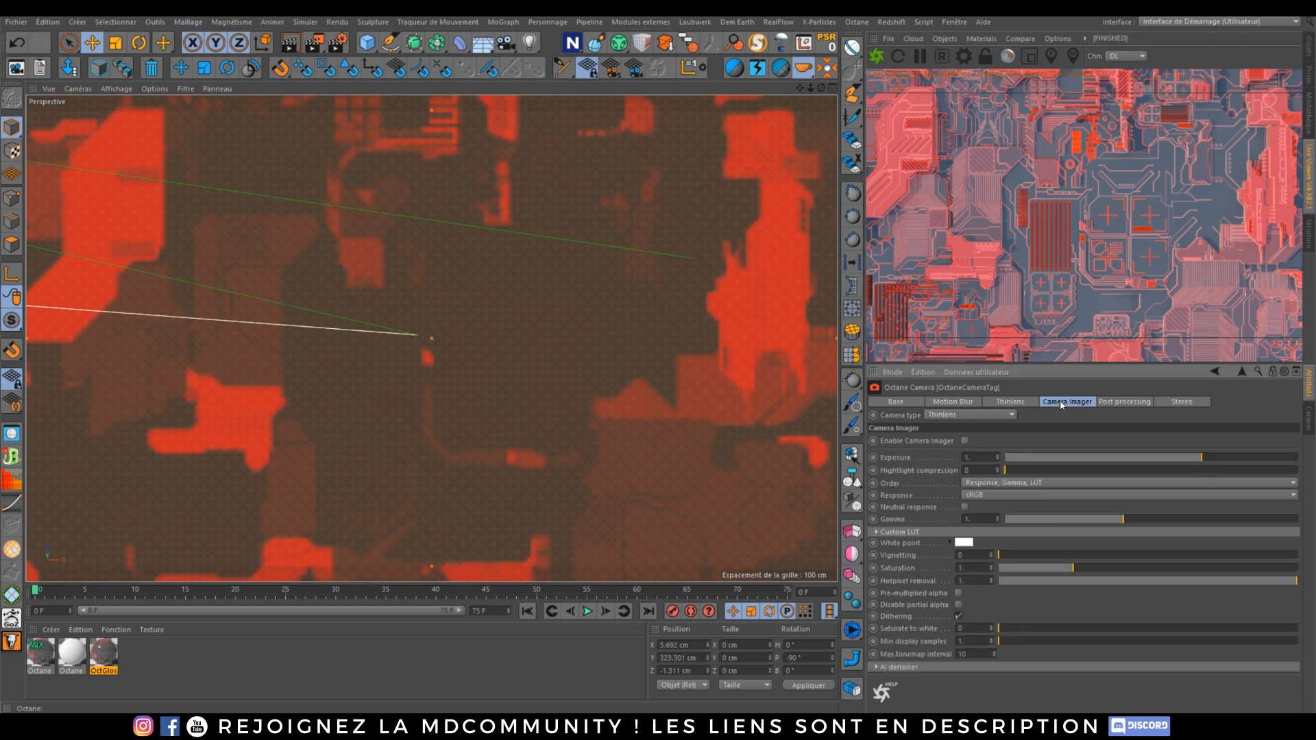
{"action": "left_click", "coordinate": [965, 441]}
Step: Try several camera imager response curves and settle on Kodachrome_200CD
{"action": "left_click", "coordinate": [1005, 495]}
{"action": "left_click", "coordinate": [1001, 427]}
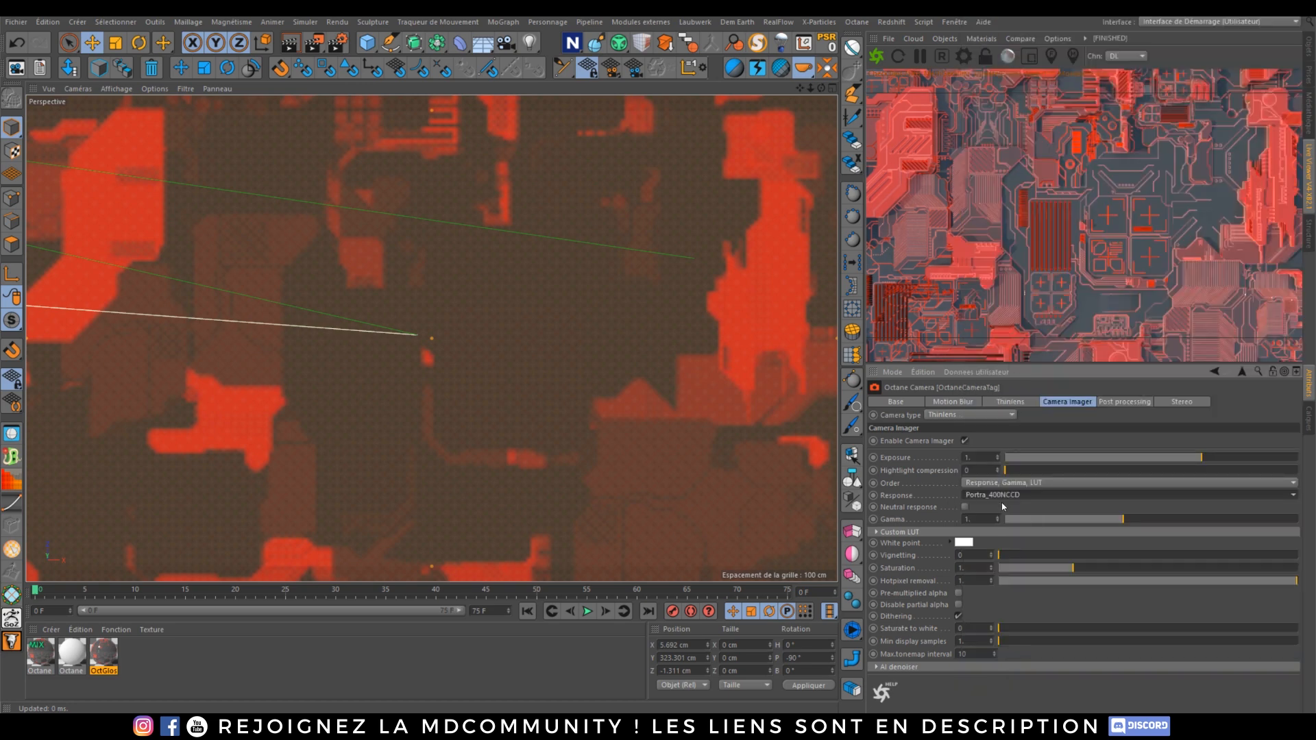
{"action": "scroll", "coordinate": [998, 499], "scroll_direction": "down", "scroll_amount": 4}
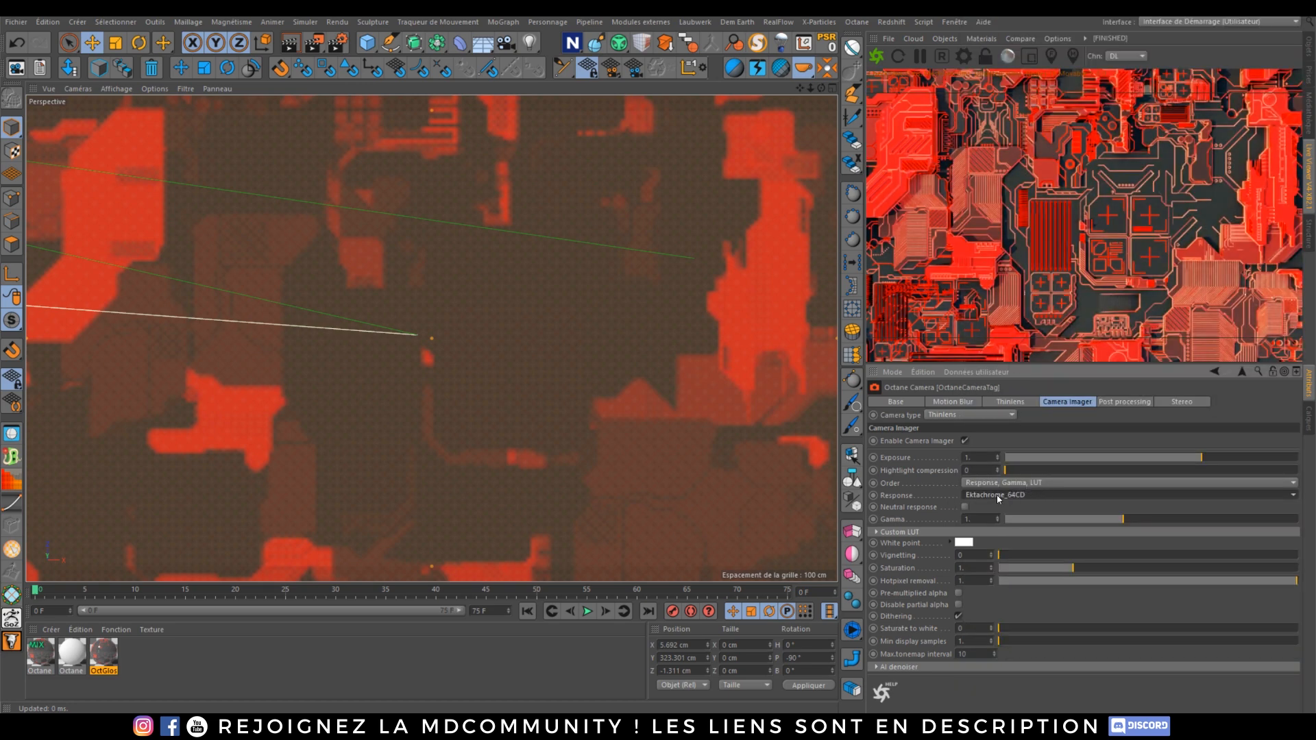
{"action": "scroll", "coordinate": [998, 499], "scroll_direction": "down", "scroll_amount": 1}
{"action": "scroll", "coordinate": [998, 499], "scroll_direction": "down", "scroll_amount": 6}
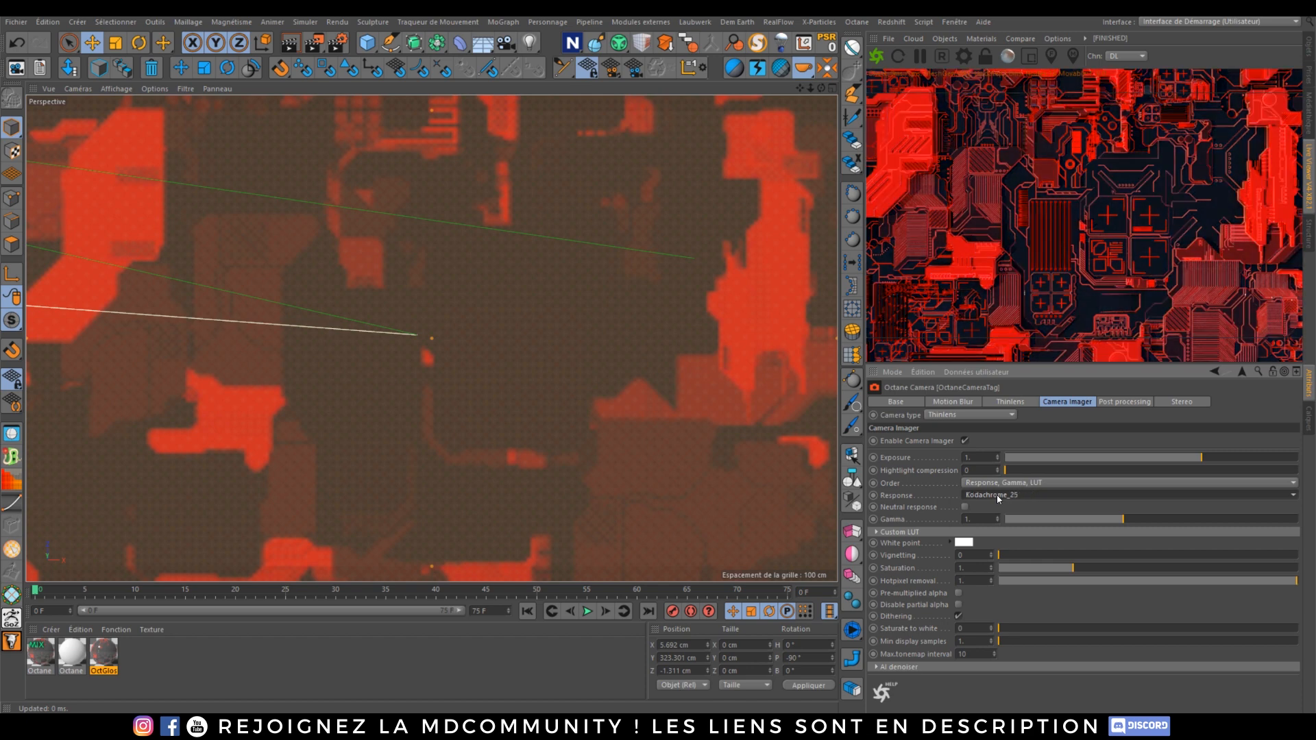
{"action": "scroll", "coordinate": [998, 499], "scroll_direction": "down", "scroll_amount": 2}
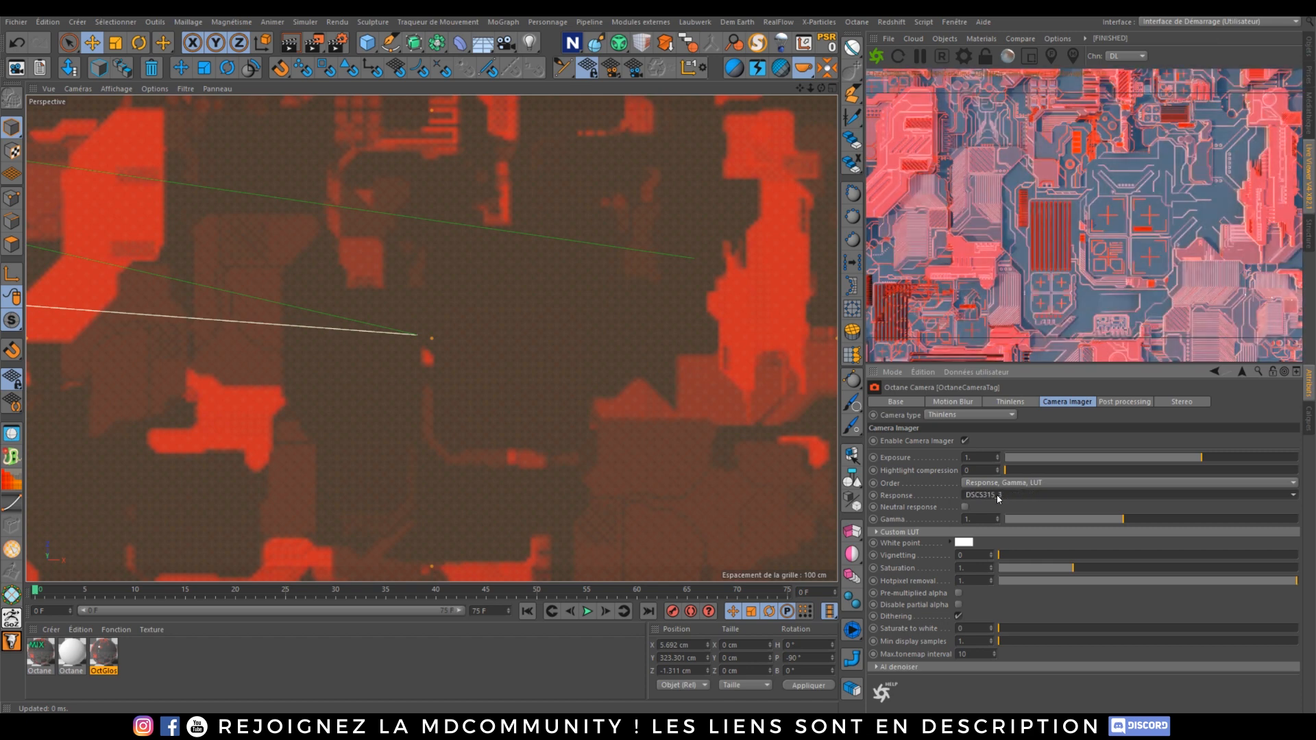
{"action": "scroll", "coordinate": [998, 499], "scroll_direction": "down", "scroll_amount": 3}
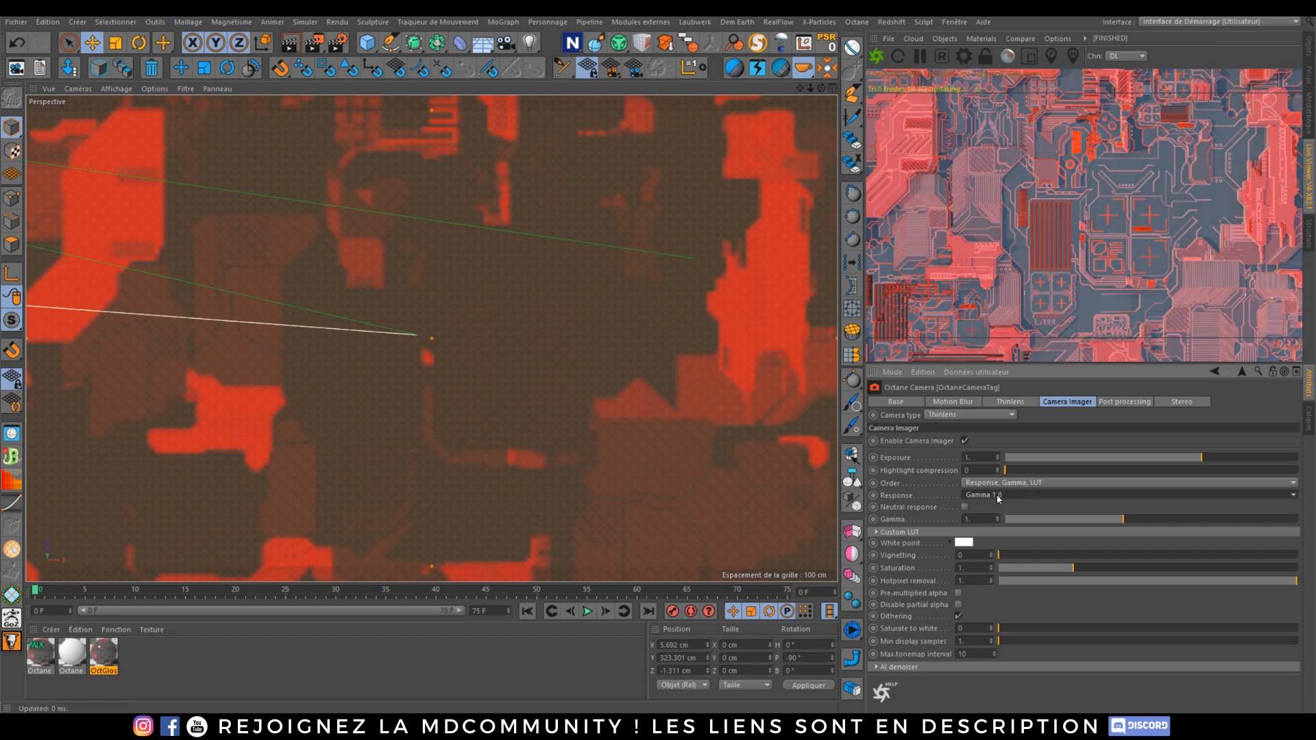
{"action": "scroll", "coordinate": [998, 499], "scroll_direction": "down", "scroll_amount": 4}
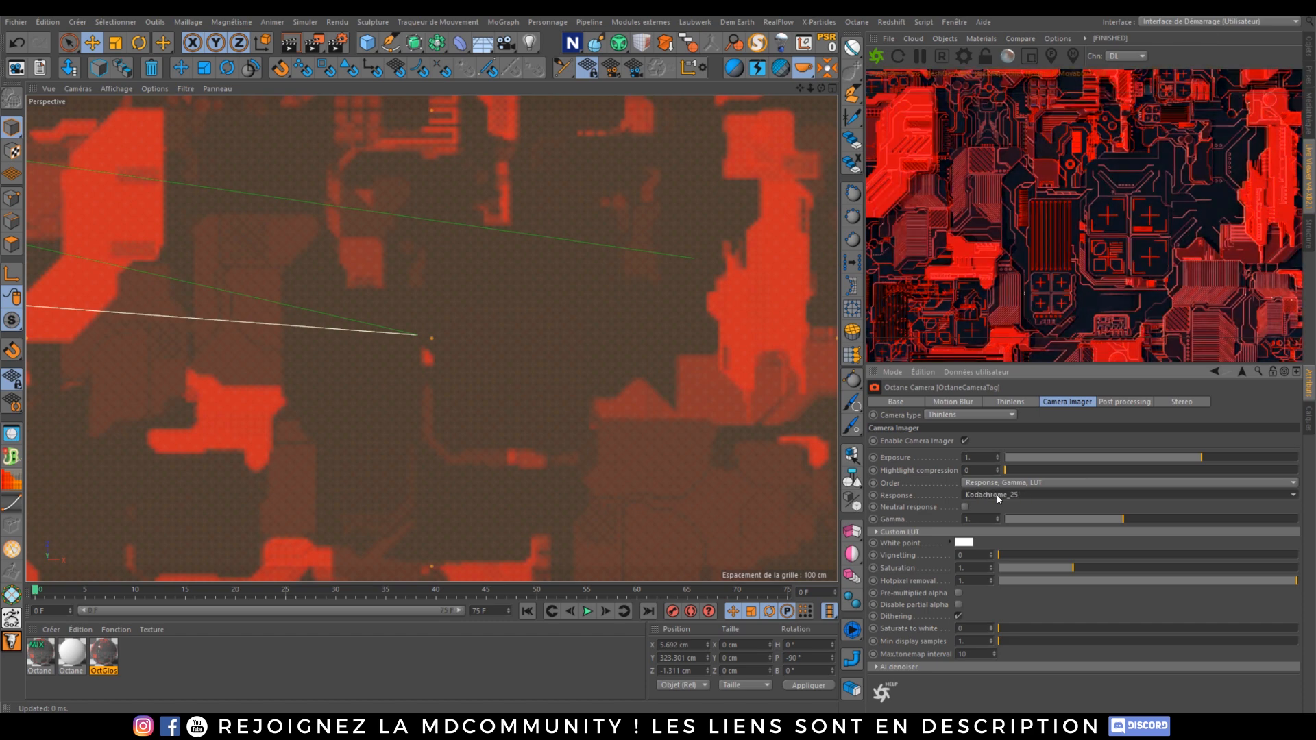
{"action": "scroll", "coordinate": [998, 499], "scroll_direction": "down", "scroll_amount": 1}
{"action": "scroll", "coordinate": [998, 499], "scroll_direction": "down", "scroll_amount": 1}
{"action": "scroll", "coordinate": [998, 499], "scroll_direction": "up", "scroll_amount": 1}
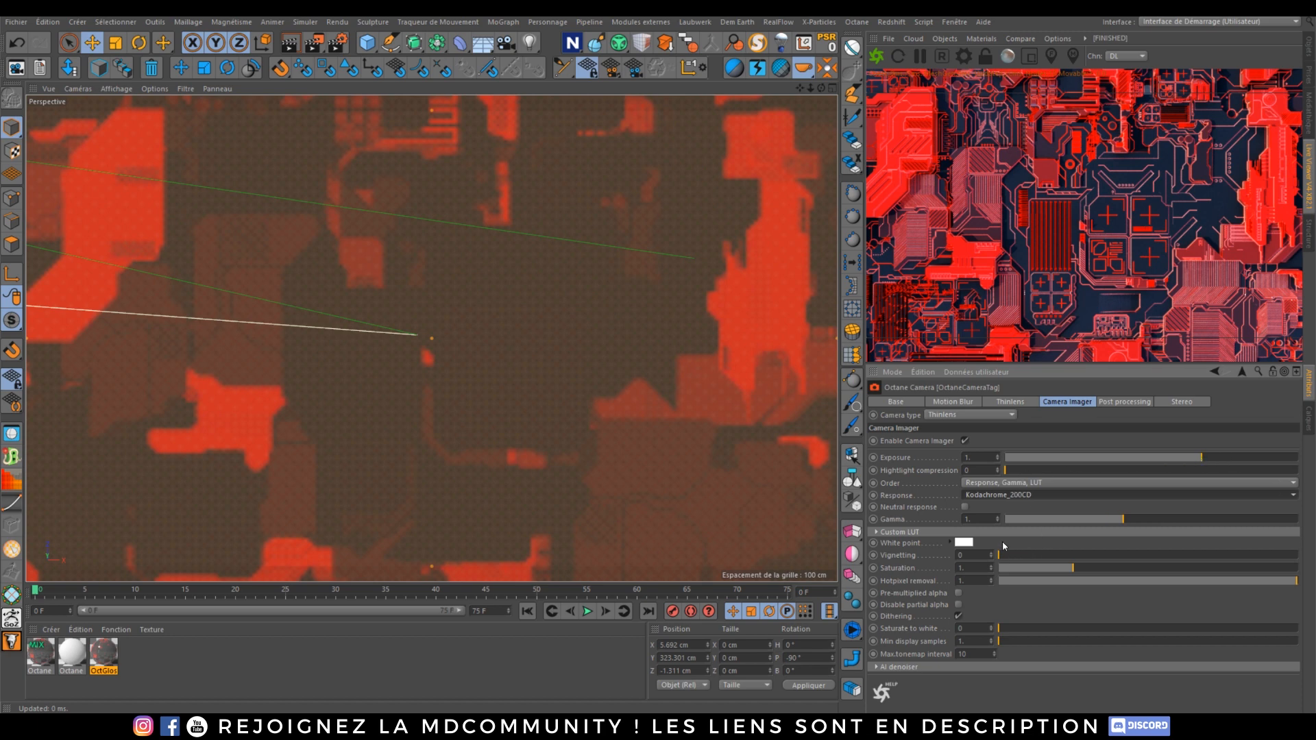
Step: Raise the camera imager gamma to about 1.57 and toggle the imager to compare the render
{"action": "left_click_drag", "start_coordinate": [1123, 519], "coordinate": [1147, 519]}
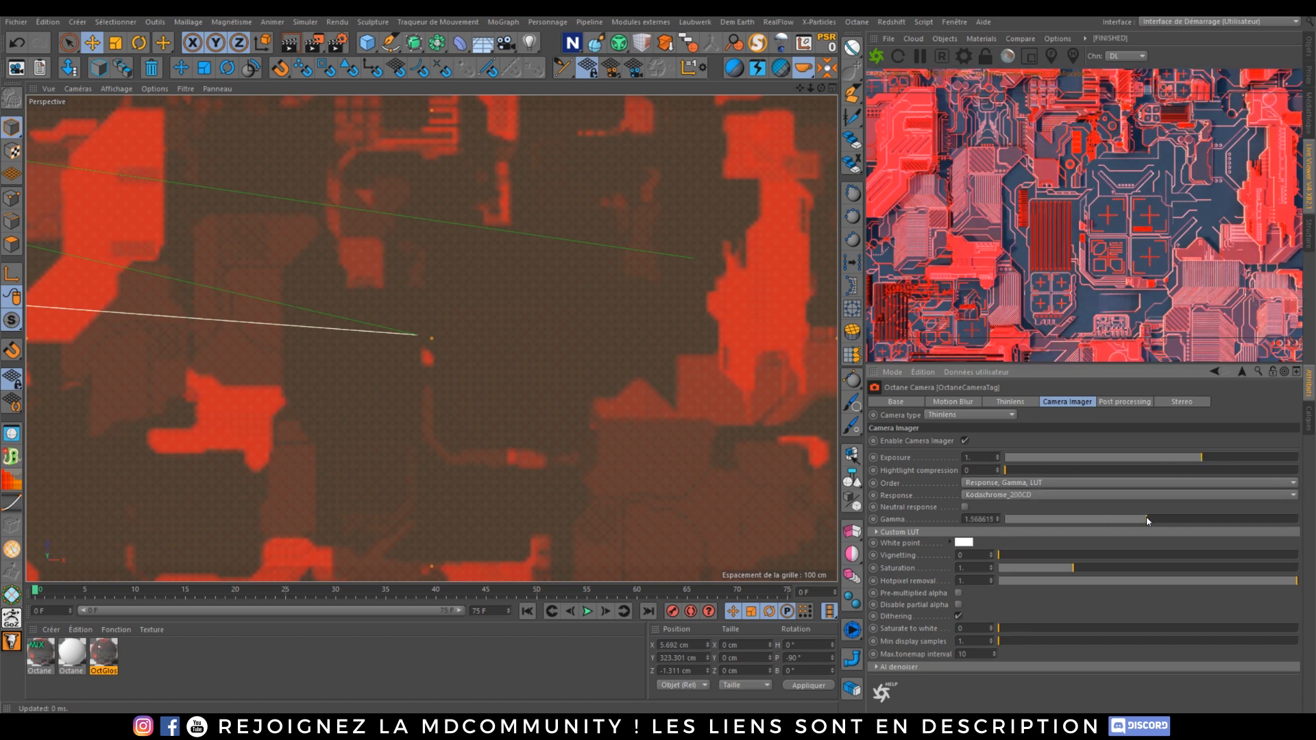
{"action": "left_click", "coordinate": [1188, 458]}
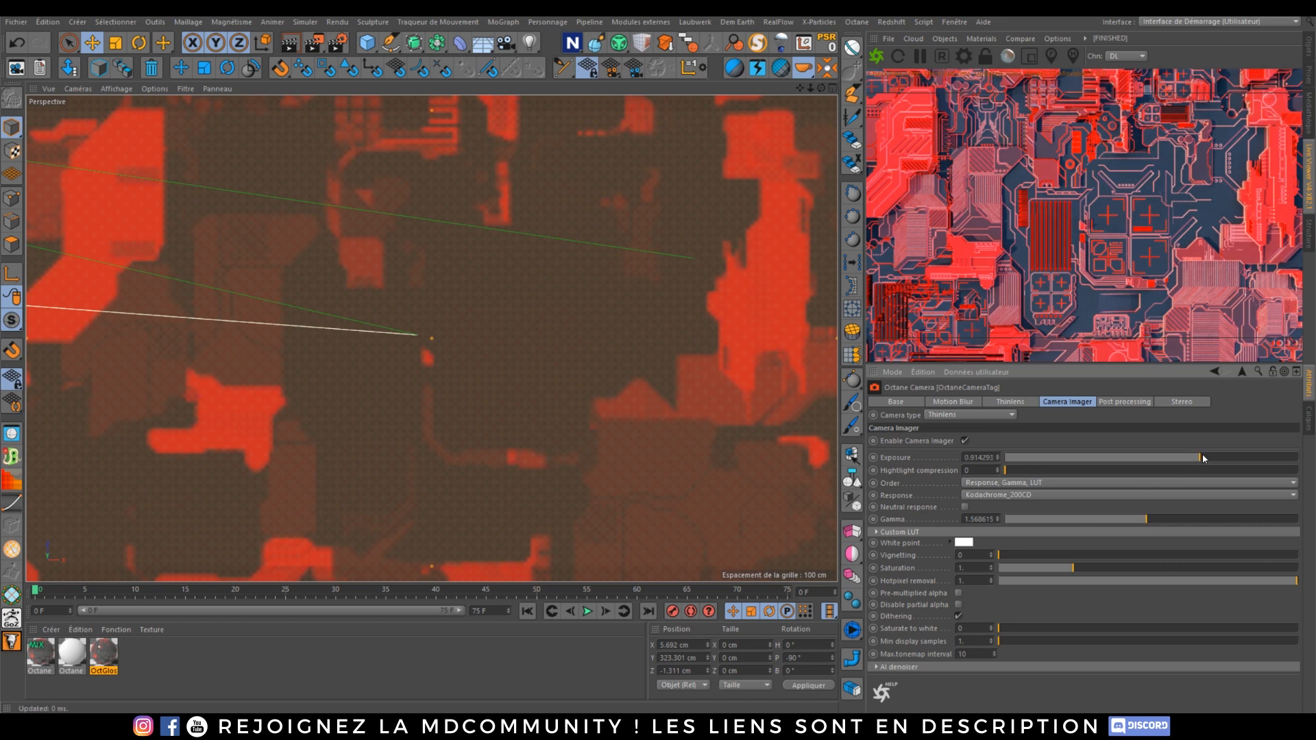
{"action": "left_click", "coordinate": [1201, 457]}
{"action": "left_click", "coordinate": [966, 441]}
{"action": "left_click", "coordinate": [966, 440]}
Step: Enable post processing on the camera tag and set the bloom power to about 22.3
{"action": "left_click", "coordinate": [1121, 402]}
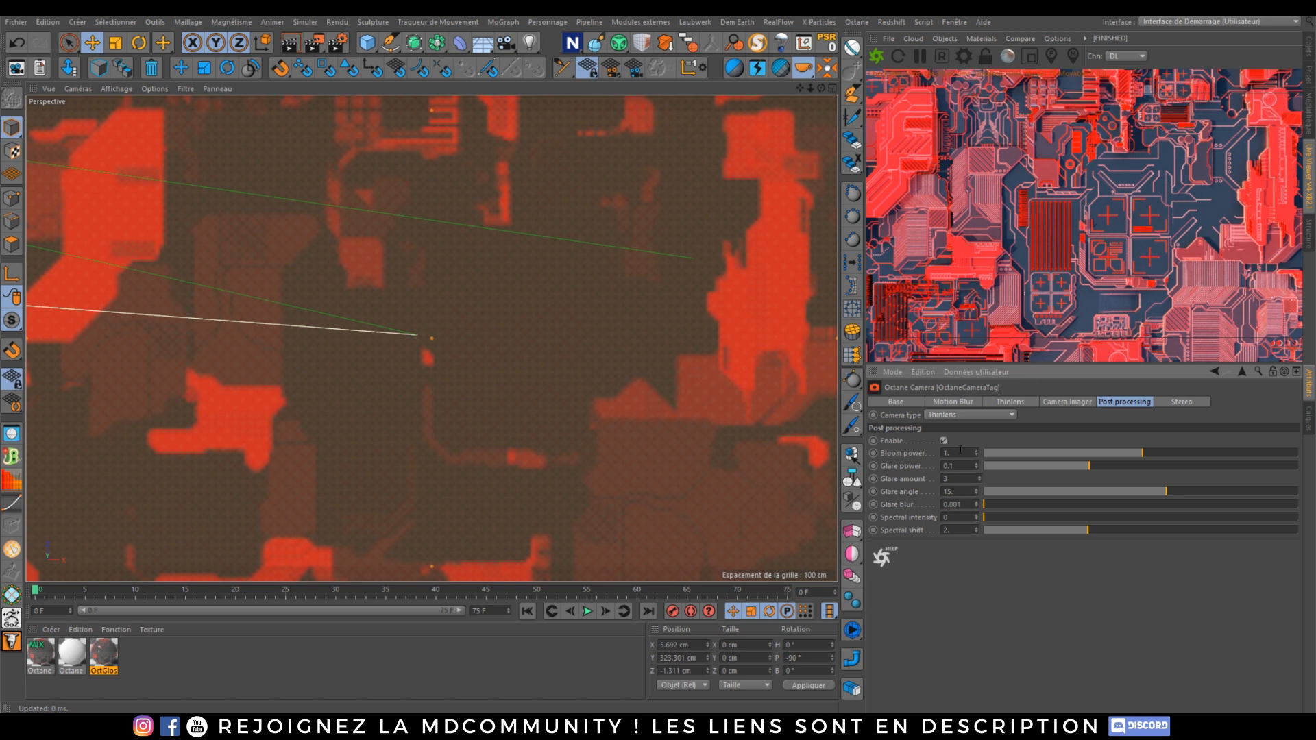
{"action": "left_click_drag", "start_coordinate": [1143, 453], "coordinate": [1214, 456]}
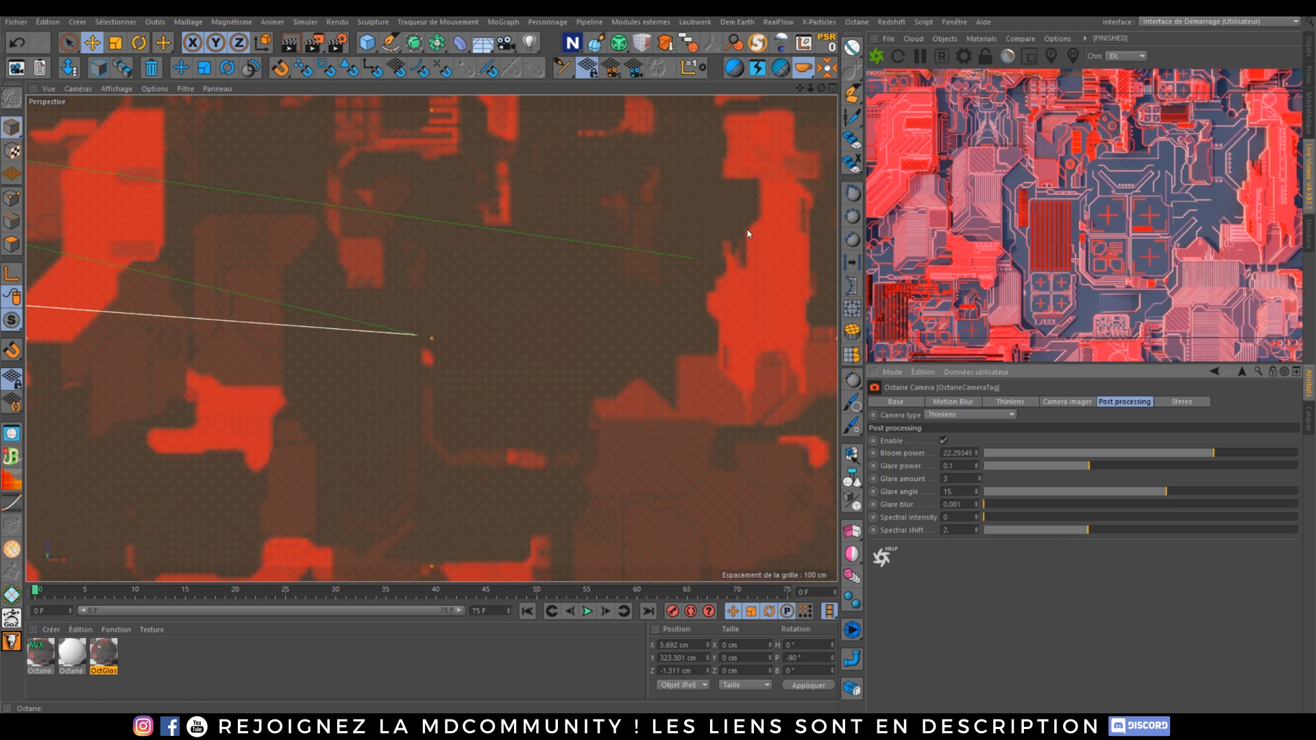
Step: Add a torus, scale it down to about 150 cm across and 30 cm thick, and raise it about 33 cm
{"action": "left_click", "coordinate": [361, 43]}
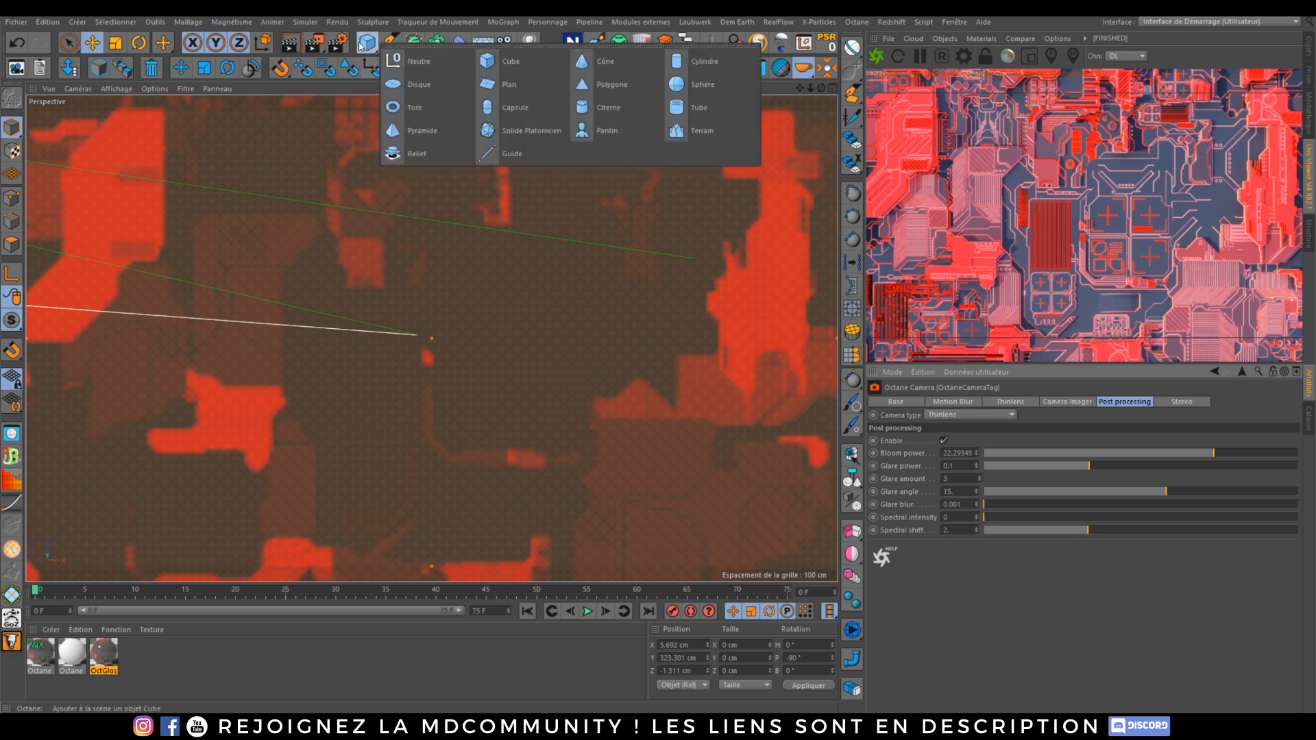
{"action": "left_click", "coordinate": [433, 108]}
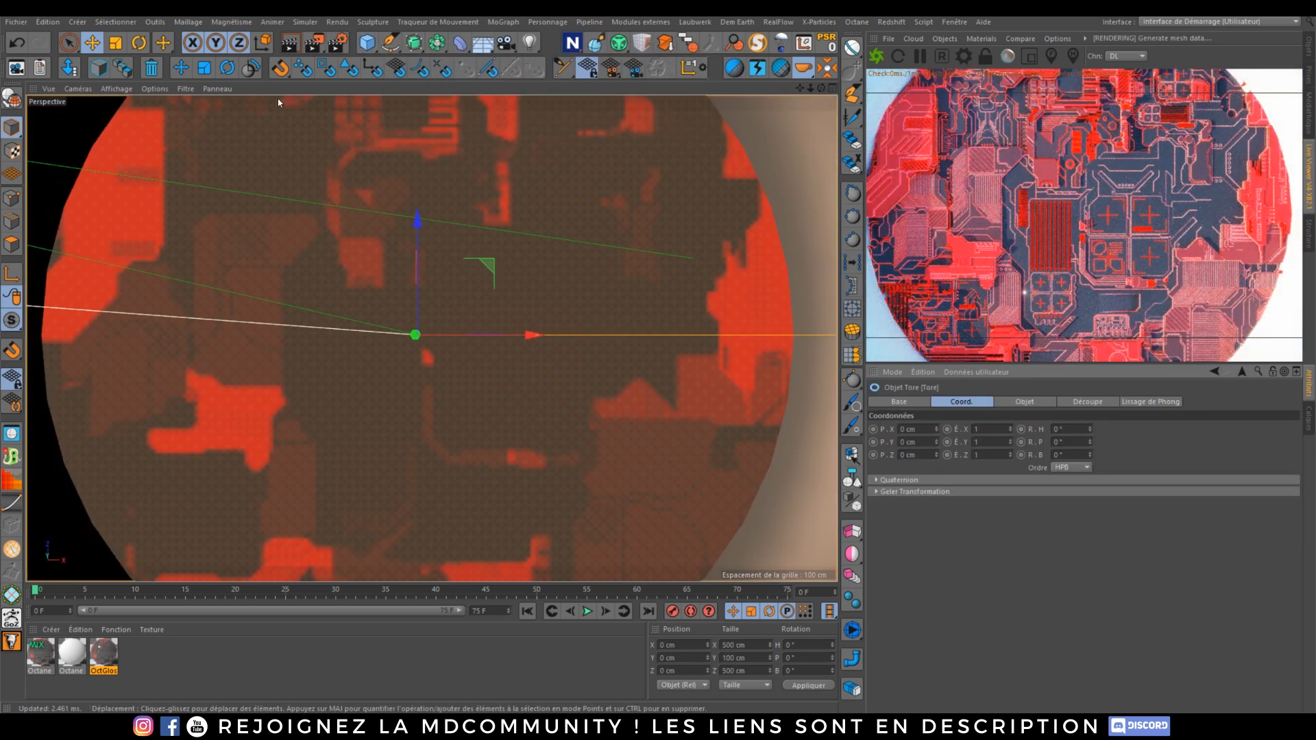
{"action": "left_click", "coordinate": [203, 68]}
{"action": "left_click_drag", "start_coordinate": [688, 221], "coordinate": [315, 325]}
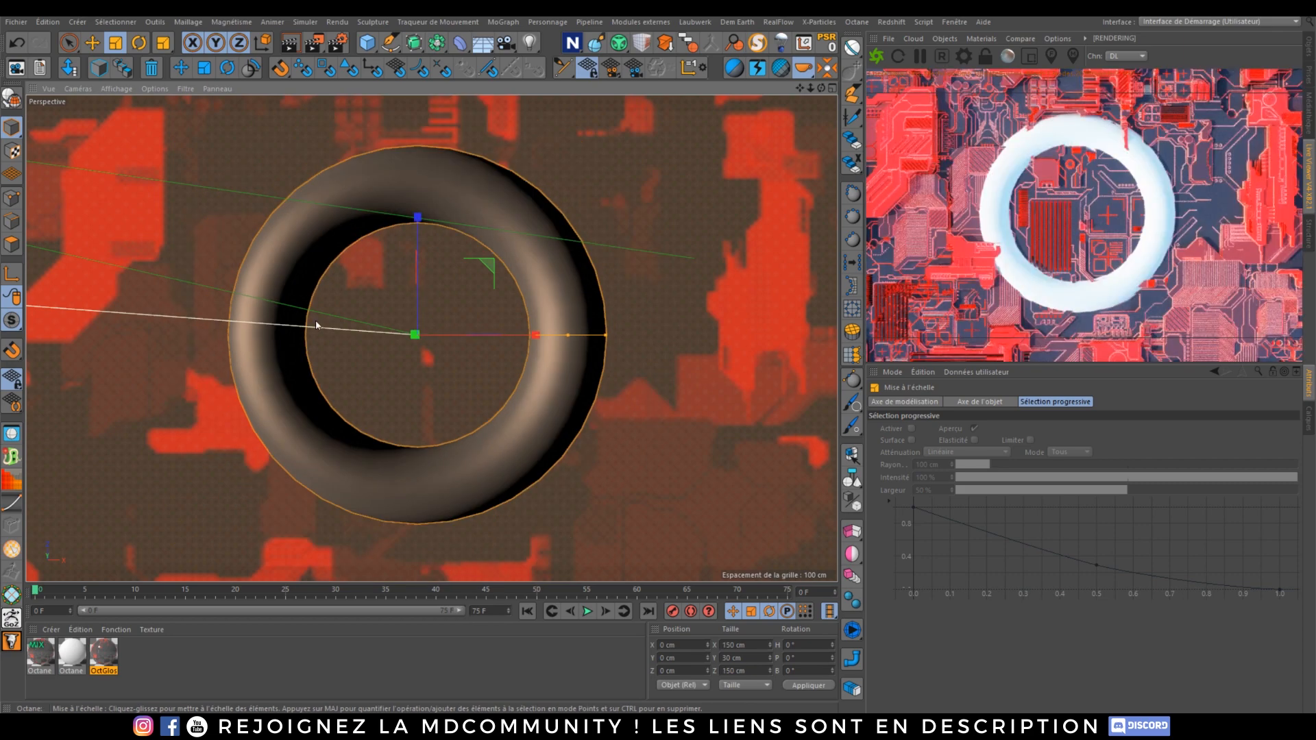
{"action": "left_click", "coordinate": [181, 68]}
{"action": "left_click_drag", "start_coordinate": [414, 347], "coordinate": [660, 350]}
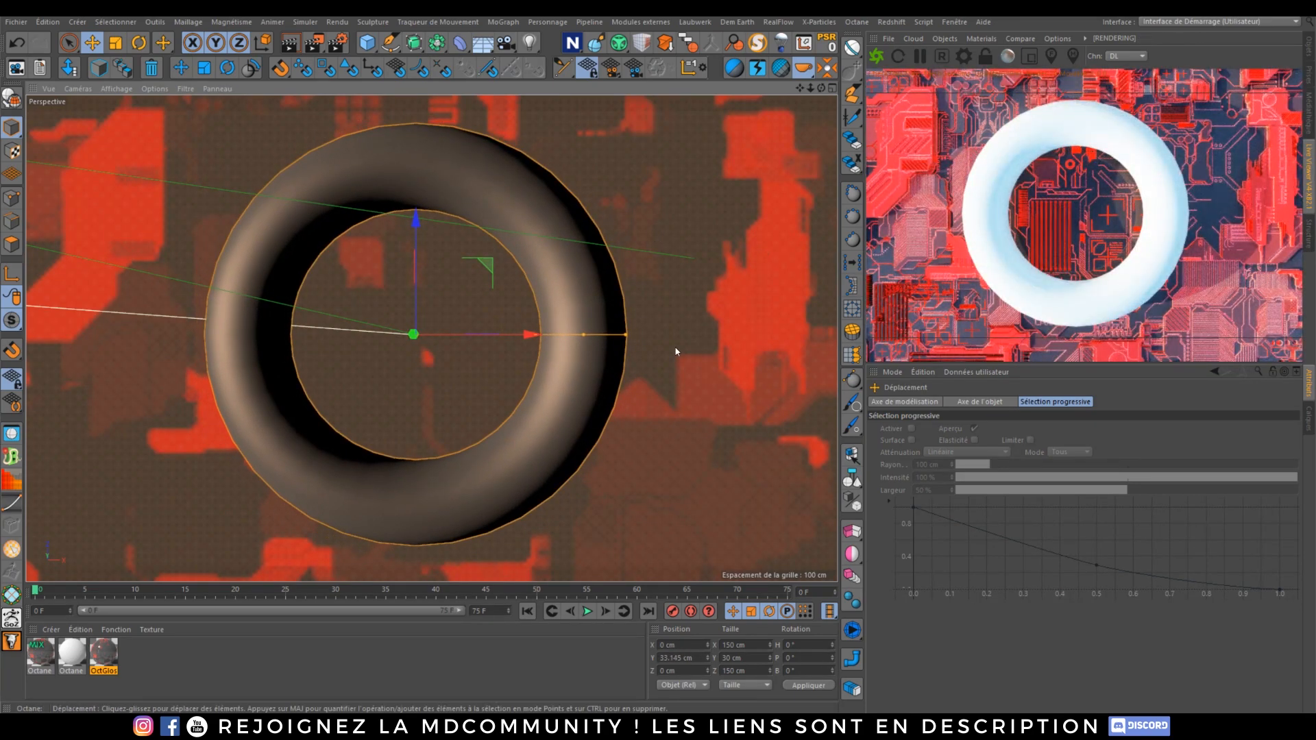
Step: Duplicate the OctGlossy material and open the copy, OctGlossy.1, in the Octane Node Editor
{"action": "left_click", "coordinate": [109, 657]}
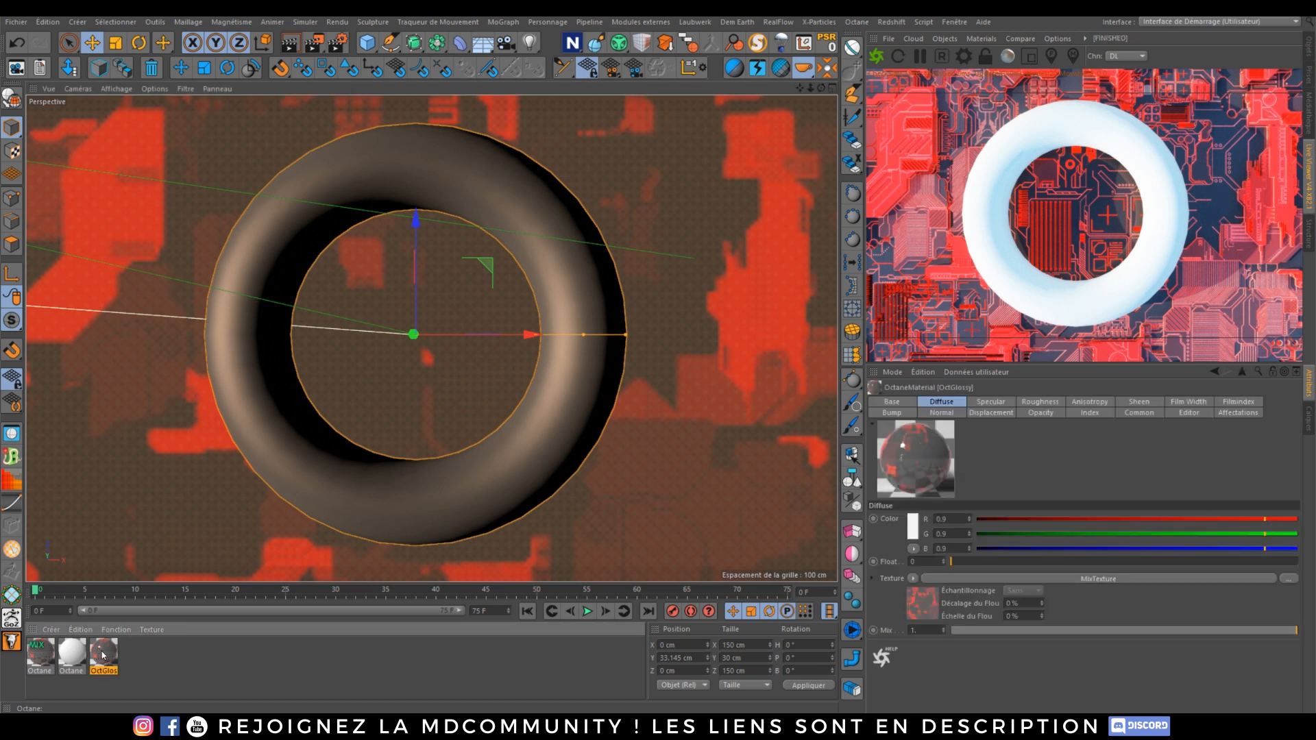
{"action": "left_click_drag", "start_coordinate": [104, 656], "coordinate": [122, 659]}
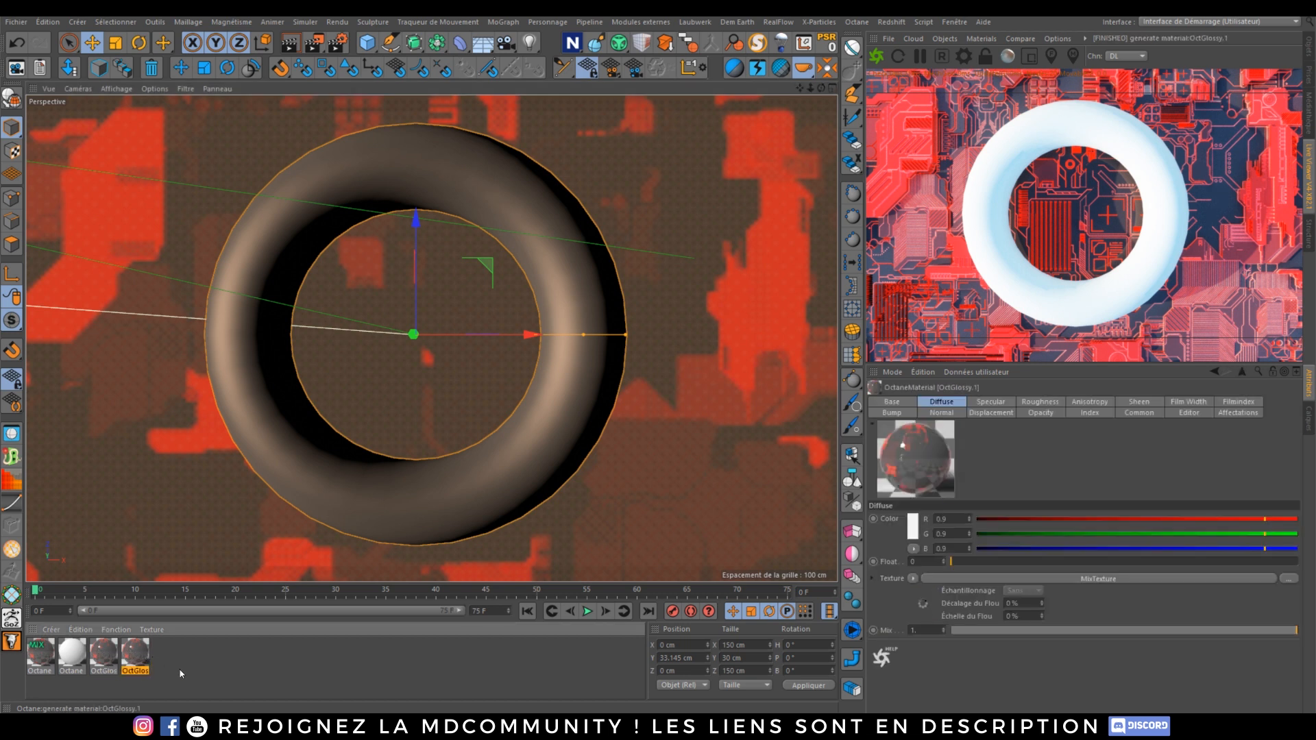
{"action": "double_click", "coordinate": [134, 657]}
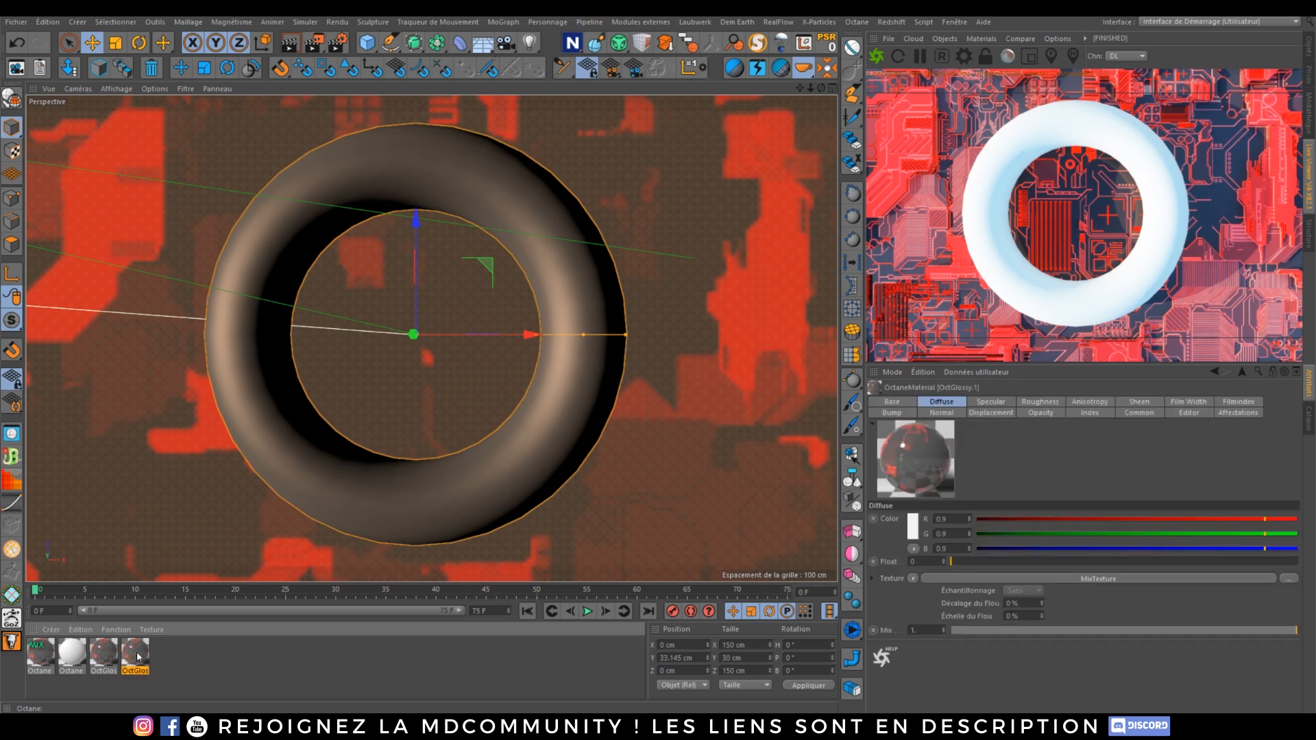
{"action": "left_click", "coordinate": [228, 251]}
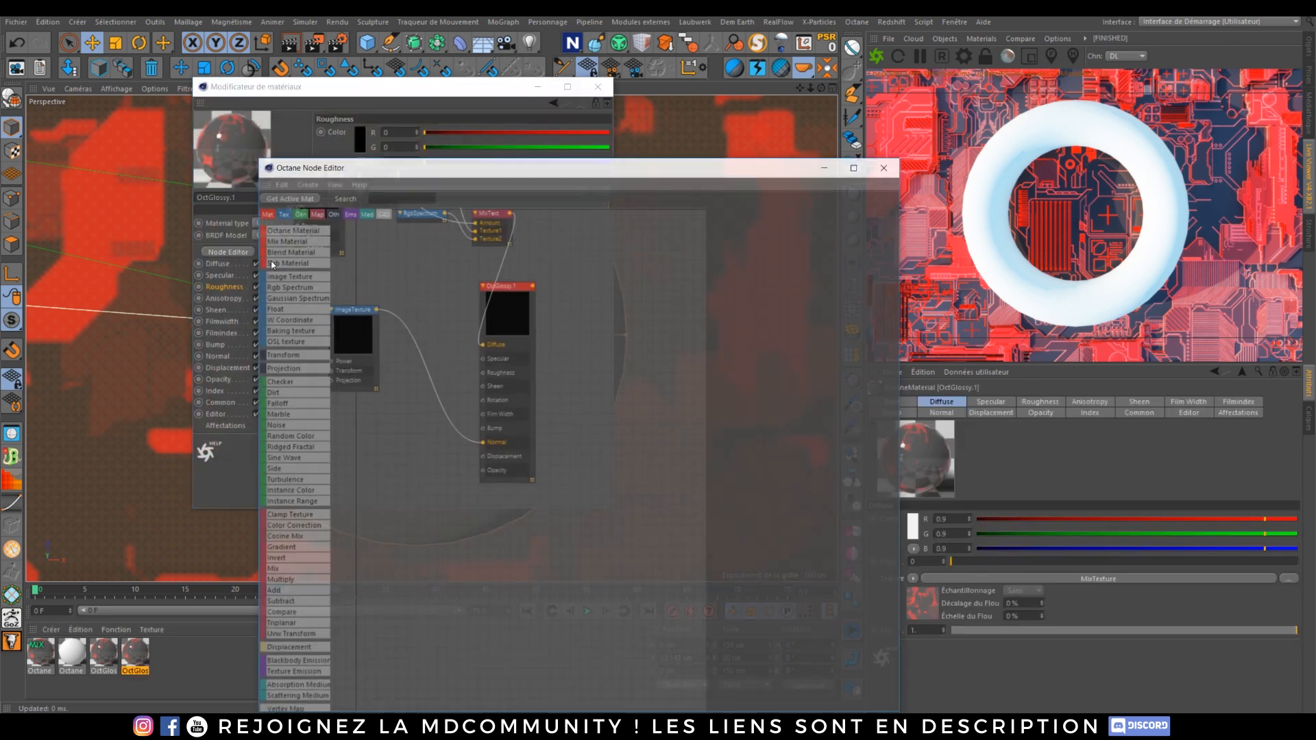
{"action": "left_click_drag", "start_coordinate": [436, 4], "coordinate": [435, 0]}
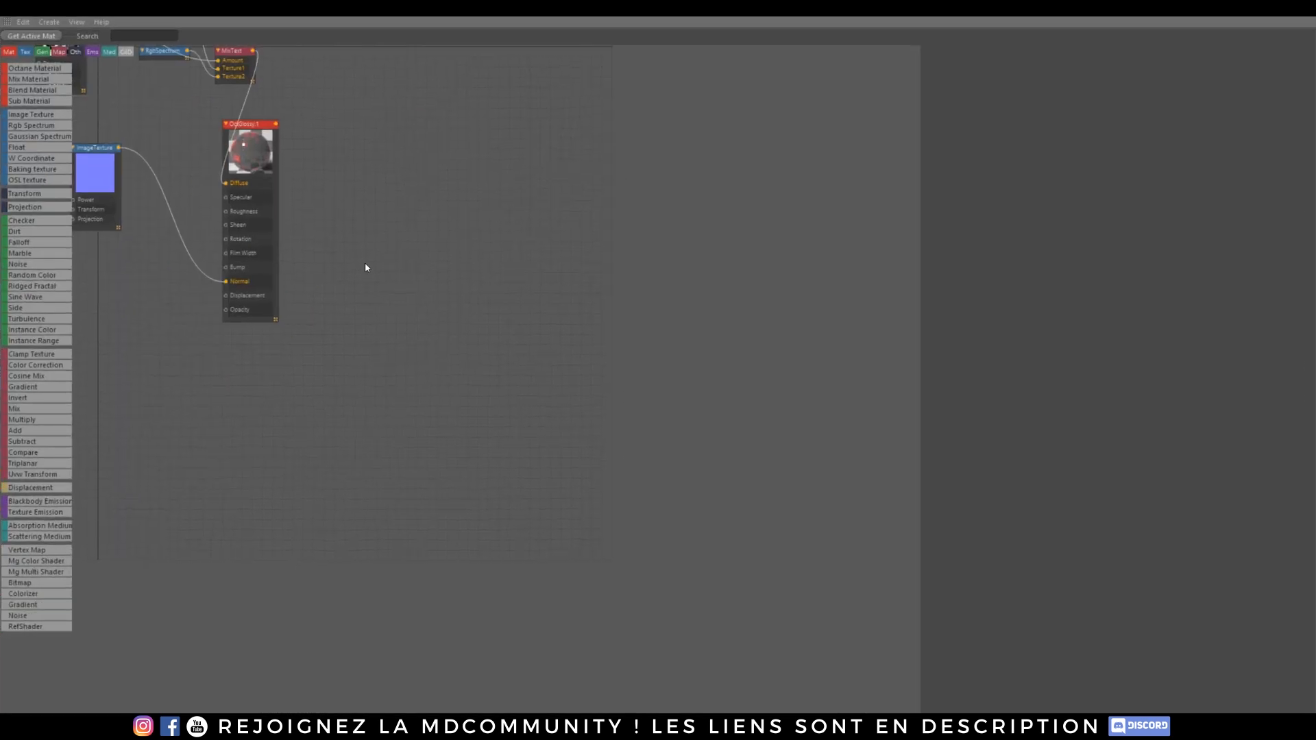
Step: Connect a JSplacement image texture through a new Displacement node into the copy's displacement input
{"action": "middle_click_drag", "start_coordinate": [365, 268], "coordinate": [606, 456]}
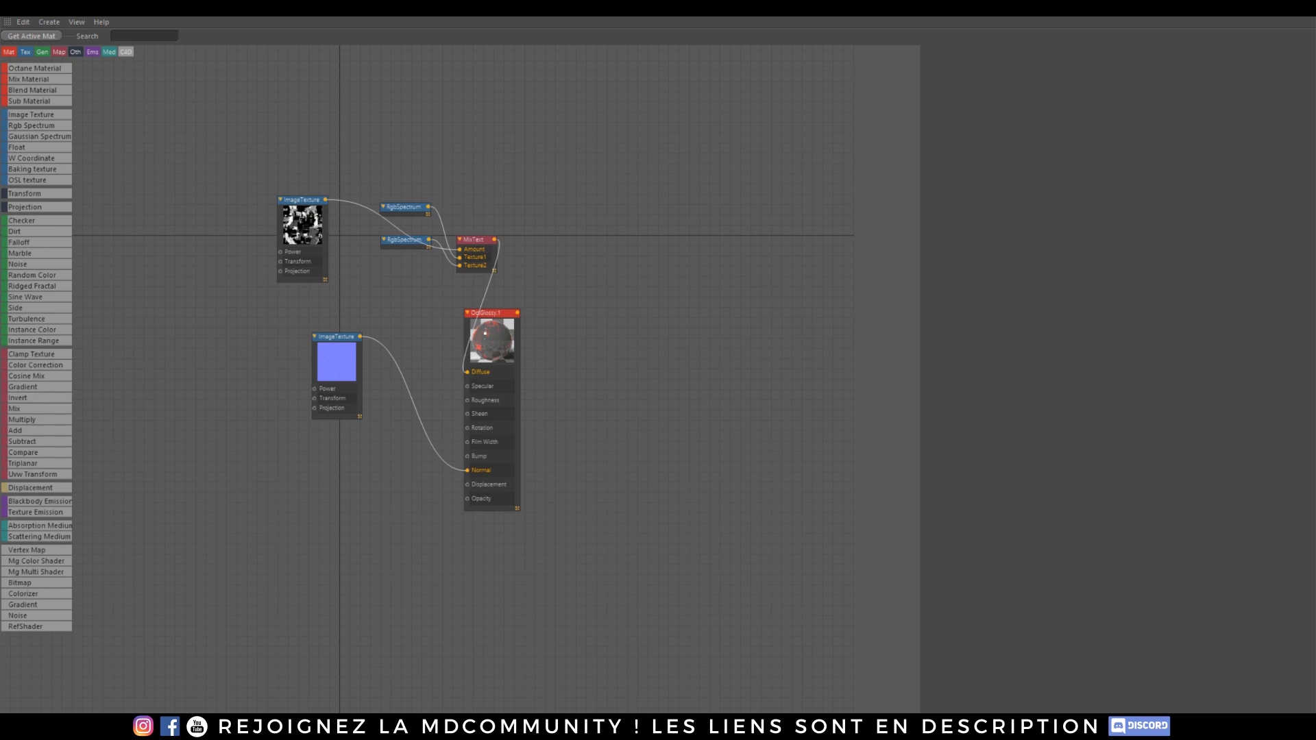
{"action": "left_click_drag", "start_coordinate": [225, 489], "coordinate": [224, 489]}
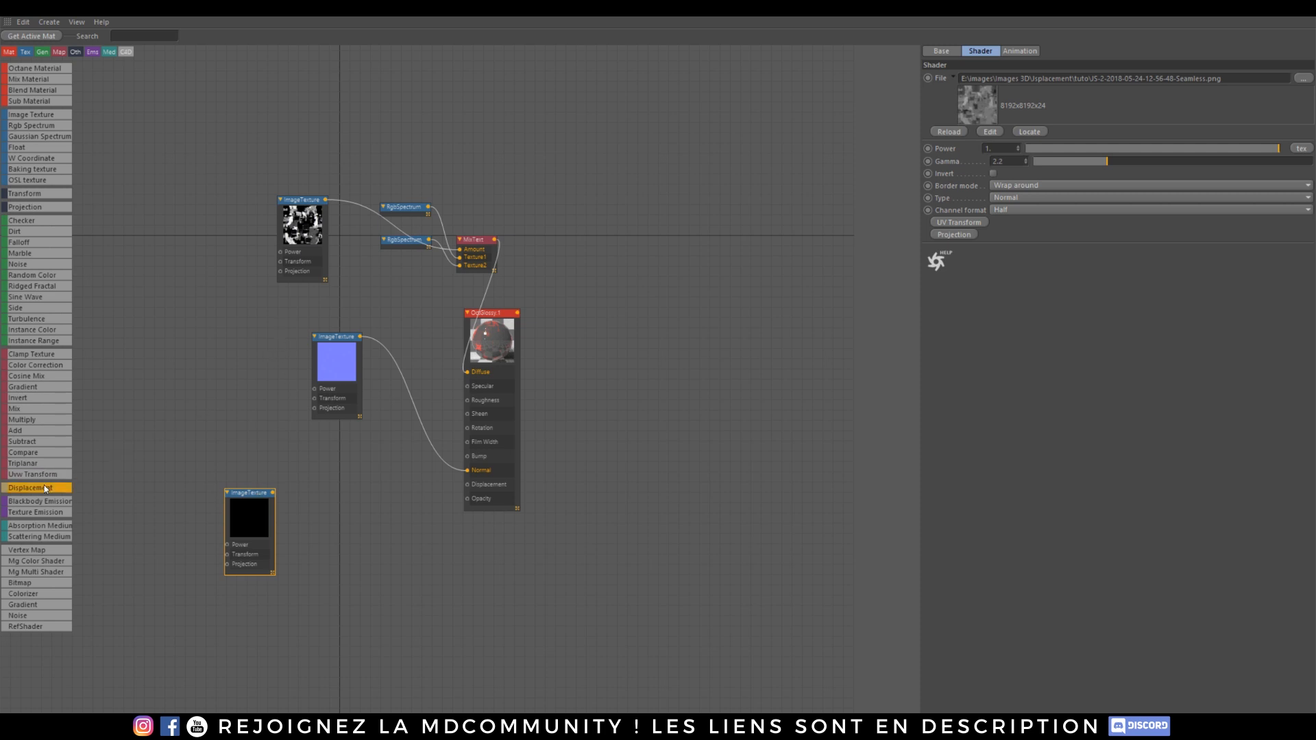
{"action": "left_click_drag", "start_coordinate": [46, 488], "coordinate": [147, 494]}
{"action": "mouse_move", "coordinate": [322, 487]}
{"action": "left_mouse_down"}
{"action": "mouse_move", "coordinate": [315, 505]}
{"action": "mouse_move", "coordinate": [335, 502]}
{"action": "left_mouse_up"}
{"action": "left_click_drag", "start_coordinate": [366, 492], "coordinate": [468, 485]}
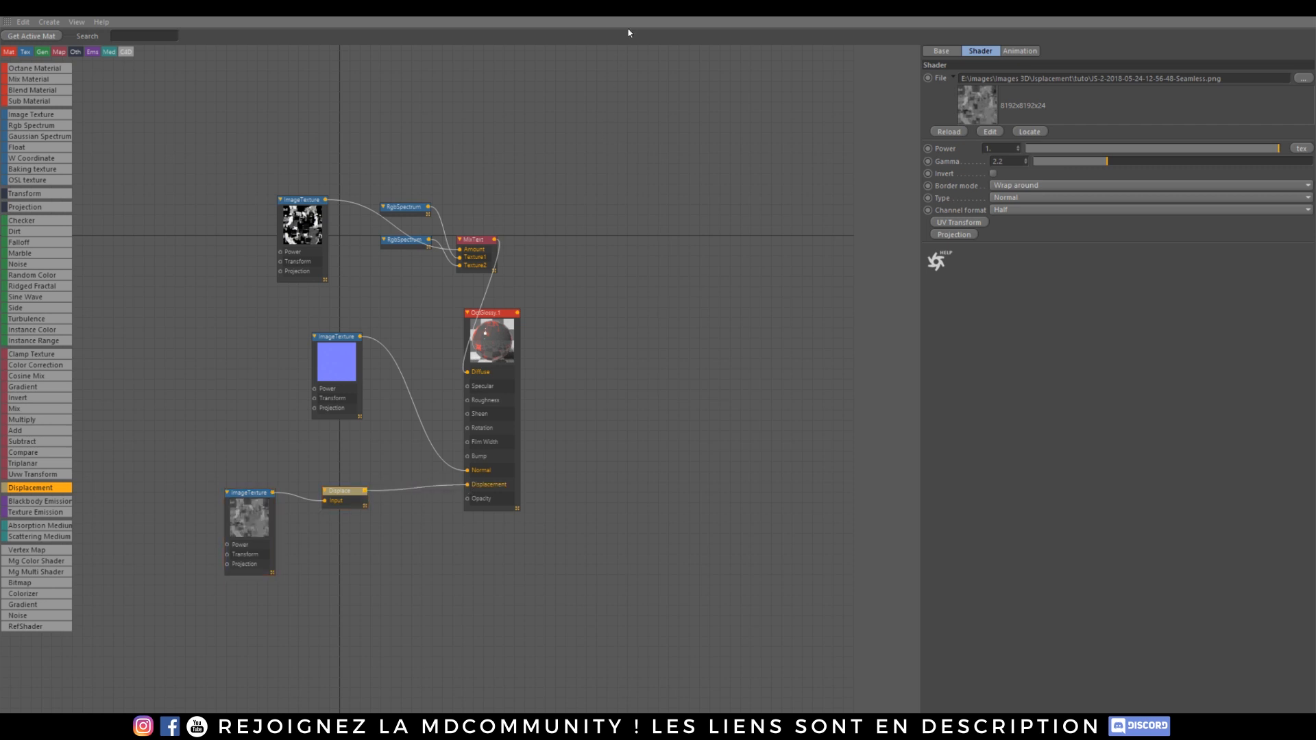
Step: Apply the OctGlossy.1 material to the torus
{"action": "left_click_drag", "start_coordinate": [626, 12], "coordinate": [493, 128]}
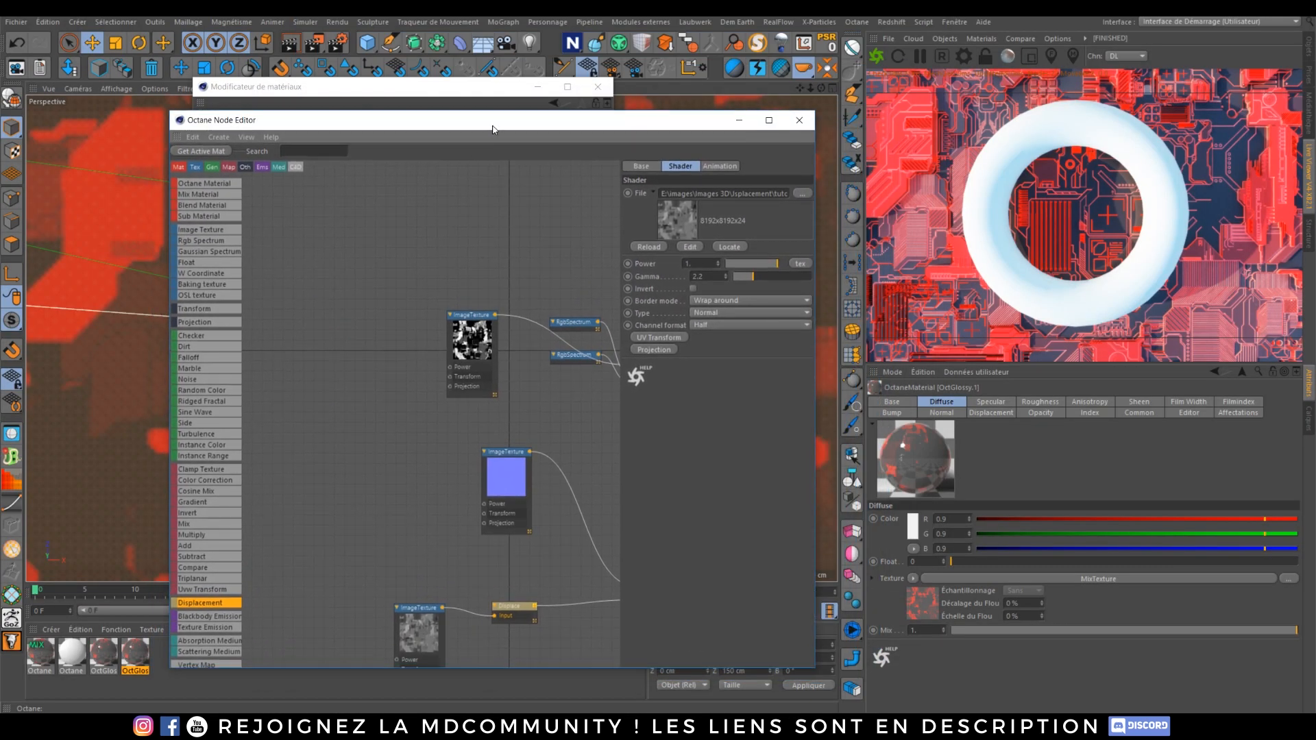
{"action": "left_click", "coordinate": [139, 661]}
{"action": "mouse_move", "coordinate": [137, 662]}
{"action": "left_mouse_down"}
{"action": "mouse_move", "coordinate": [161, 615]}
{"action": "mouse_move", "coordinate": [141, 656]}
{"action": "left_mouse_up"}
{"action": "left_click", "coordinate": [538, 87]}
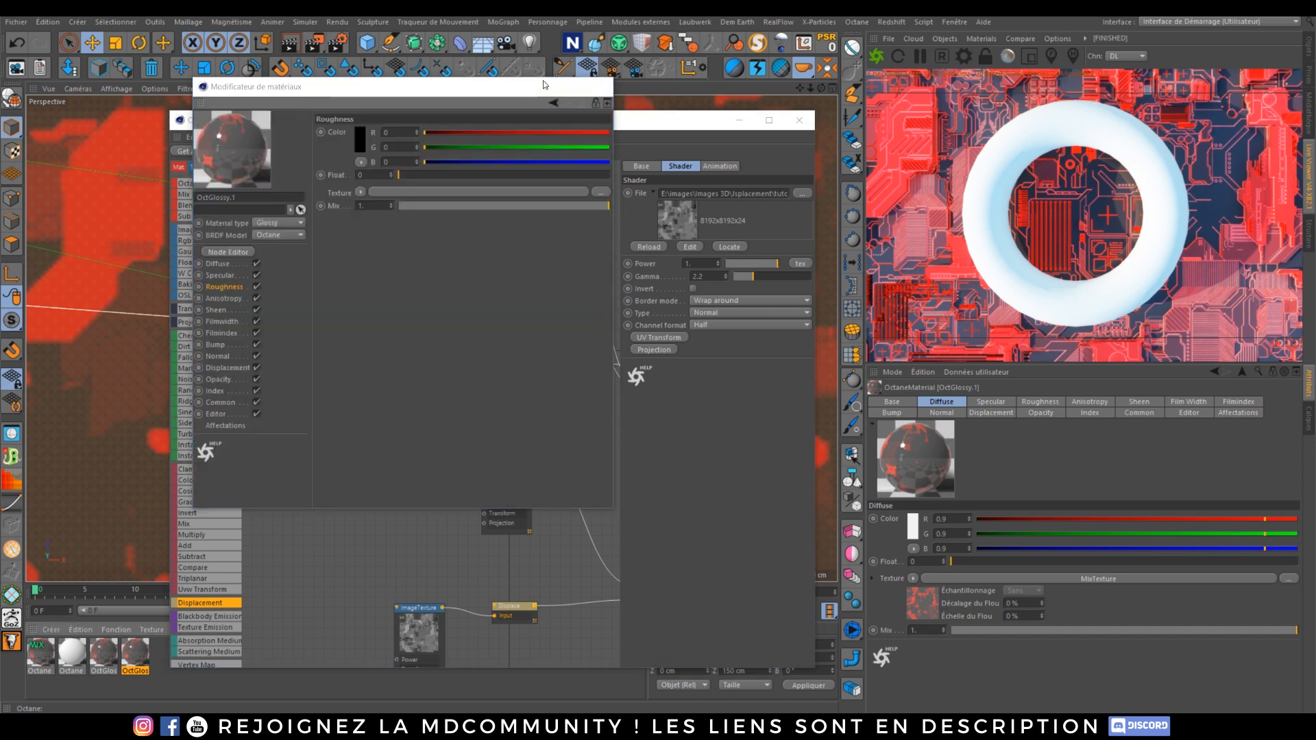
{"action": "left_click_drag", "start_coordinate": [495, 129], "coordinate": [704, 137]}
{"action": "left_click_drag", "start_coordinate": [137, 655], "coordinate": [304, 473]}
{"action": "left_click_drag", "start_coordinate": [778, 126], "coordinate": [500, 55]}
Step: Set the Displacement node's level of detail to 4096x4096 and its amount to 5 cm
{"action": "left_click", "coordinate": [445, 546]}
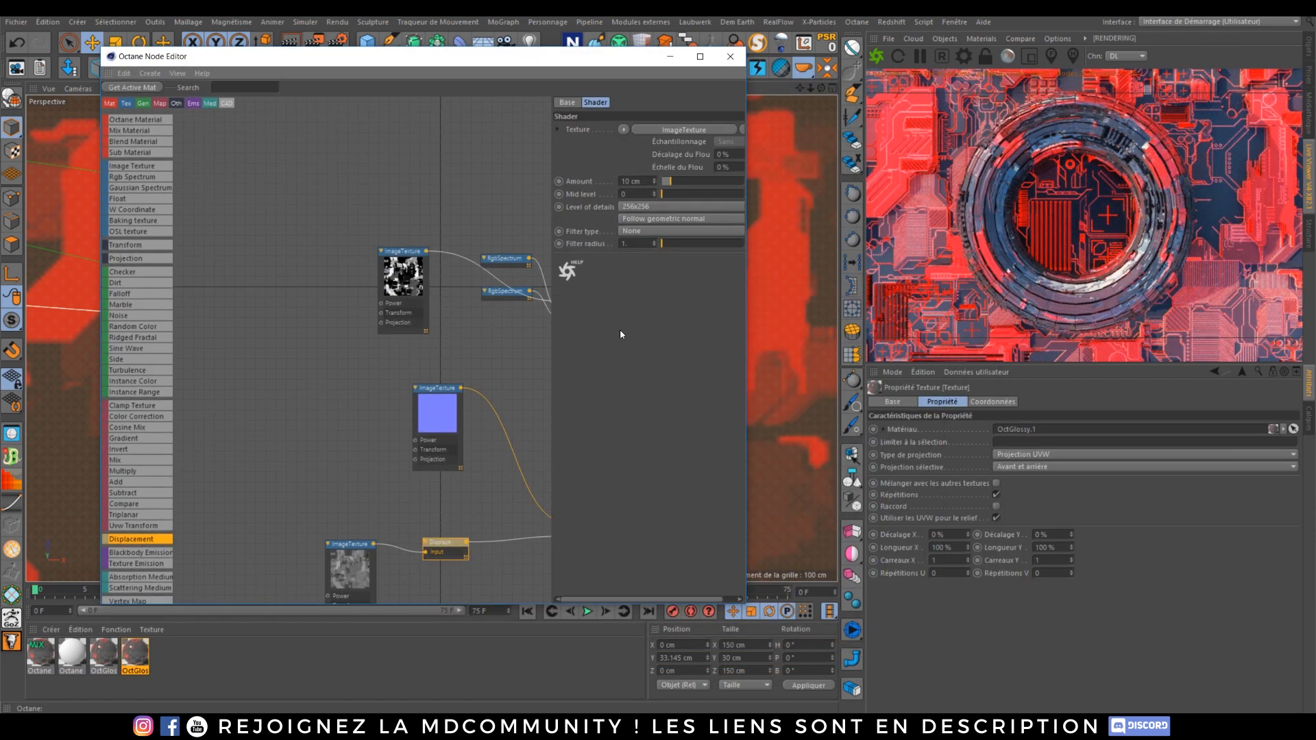
{"action": "left_click", "coordinate": [652, 207]}
{"action": "left_click", "coordinate": [651, 271]}
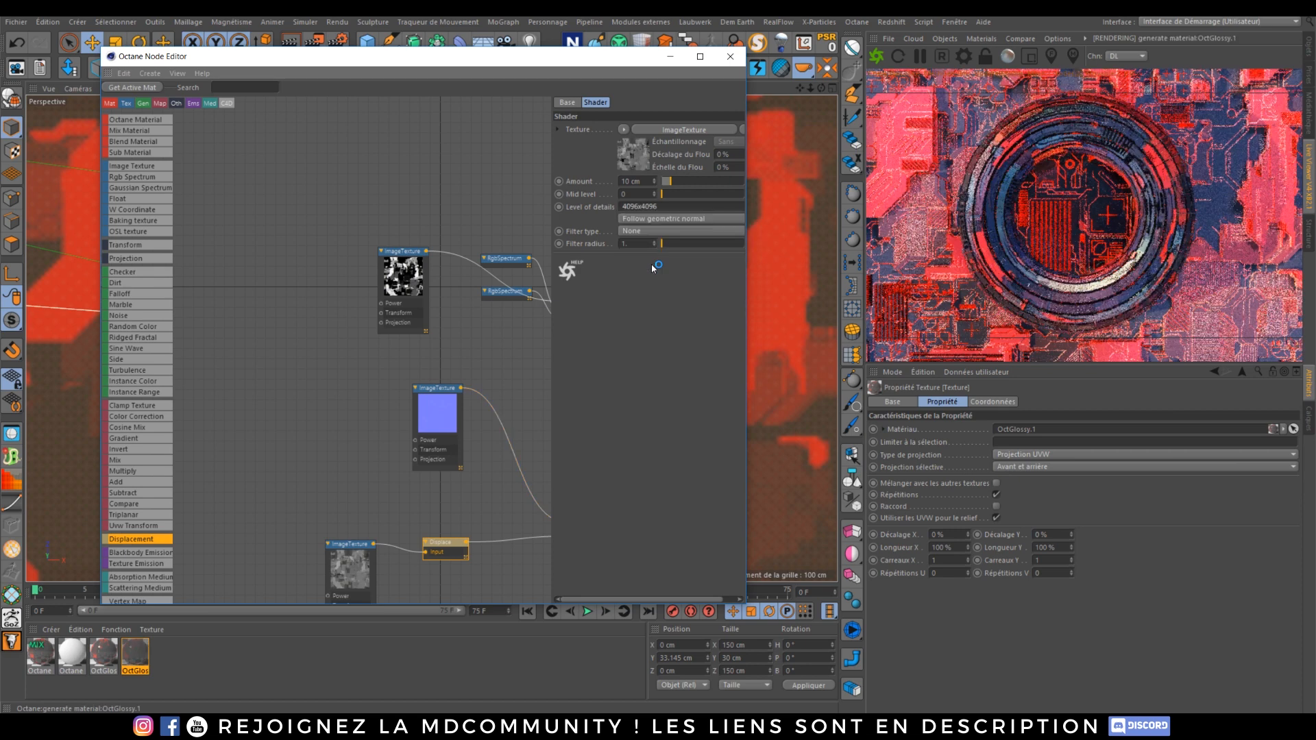
{"action": "left_click_drag", "start_coordinate": [641, 183], "coordinate": [538, 257]}
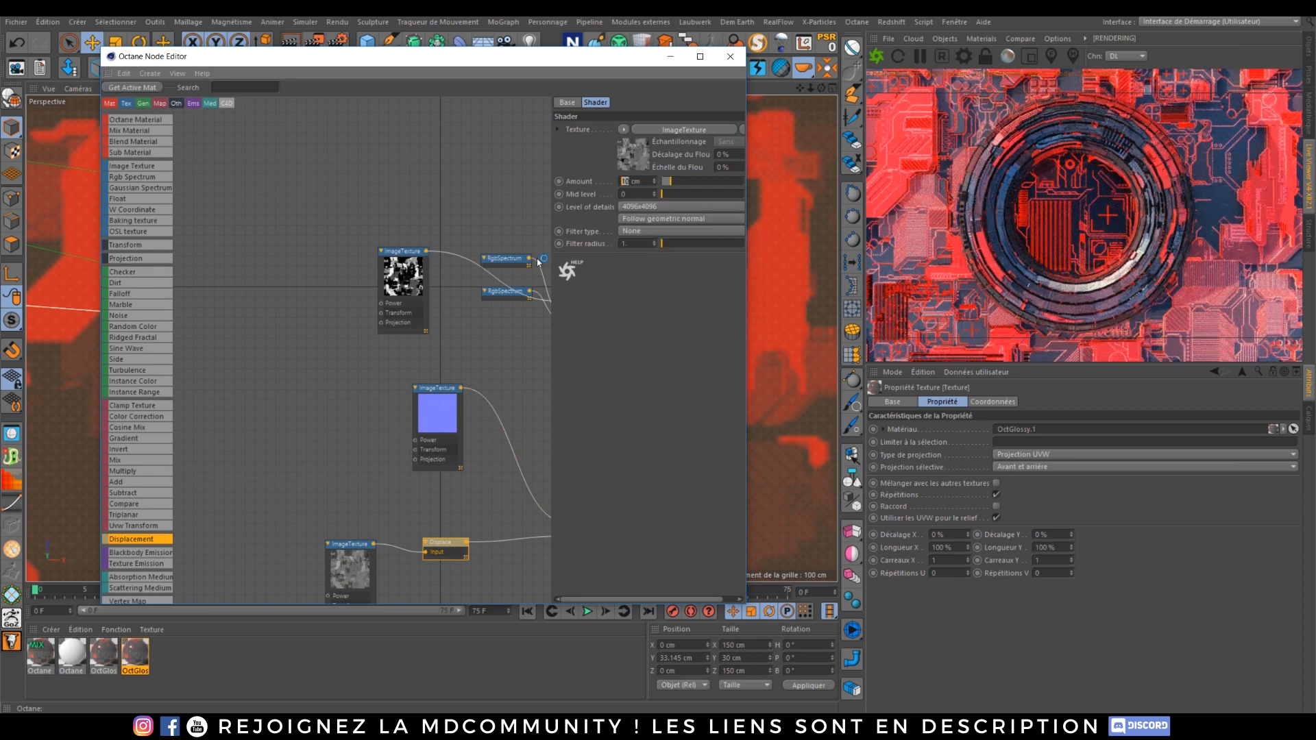
{"action": "type", "text": "5"}
{"action": "key", "text": "Return"}
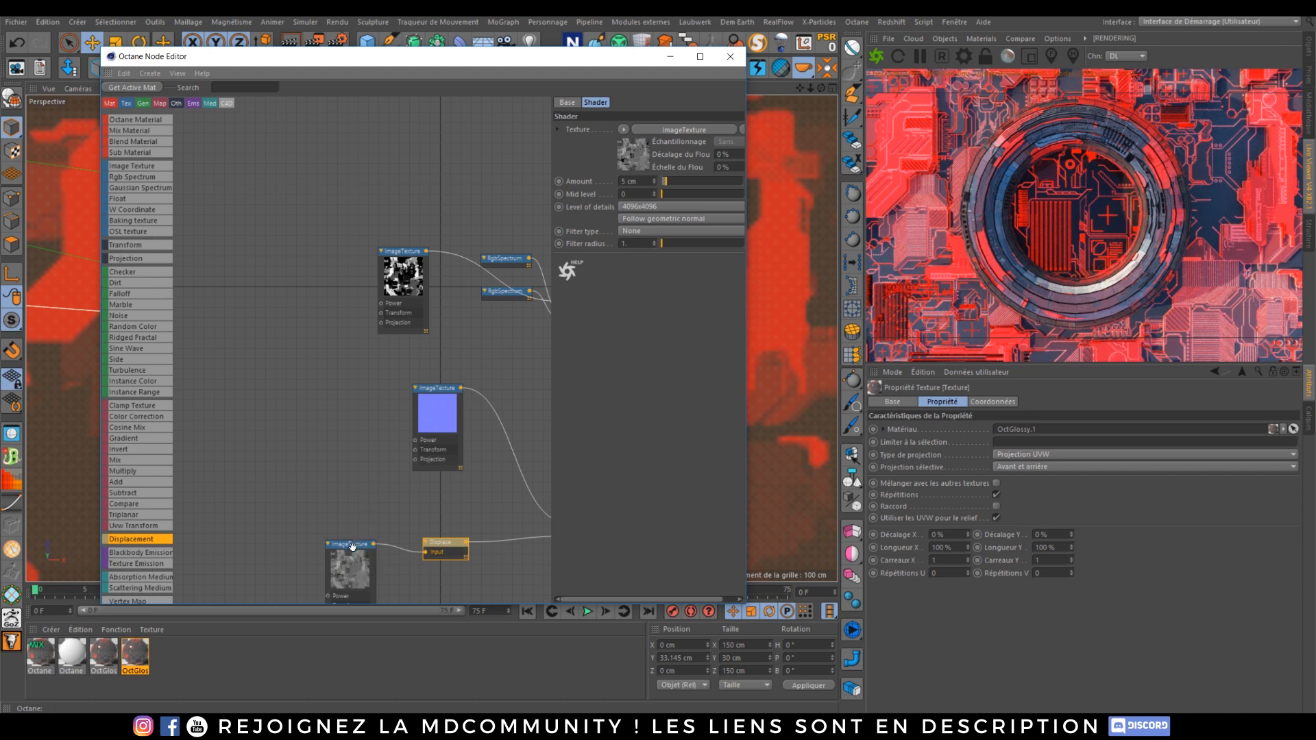
Step: Set the torus texture tag's length X to 50% so the texture tiles twice around it
{"action": "left_click_drag", "start_coordinate": [353, 546], "coordinate": [322, 429]}
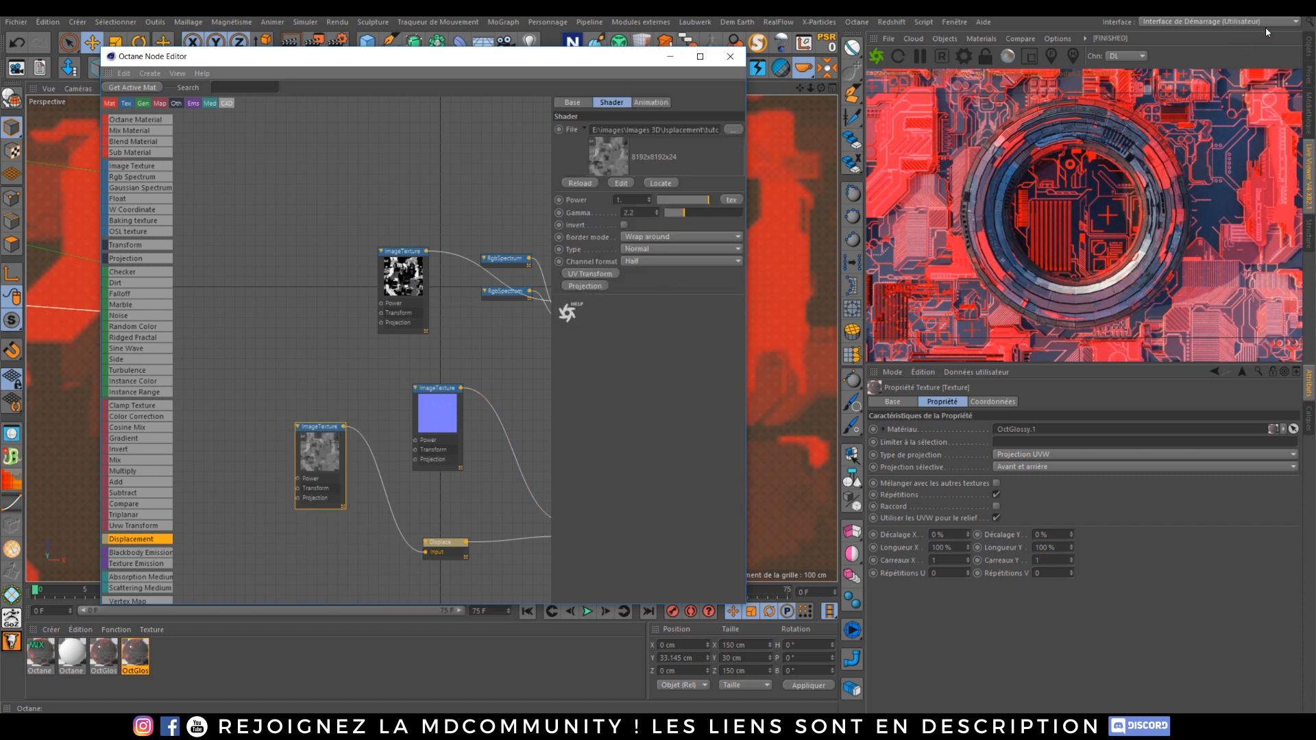
{"action": "left_click", "coordinate": [1306, 48]}
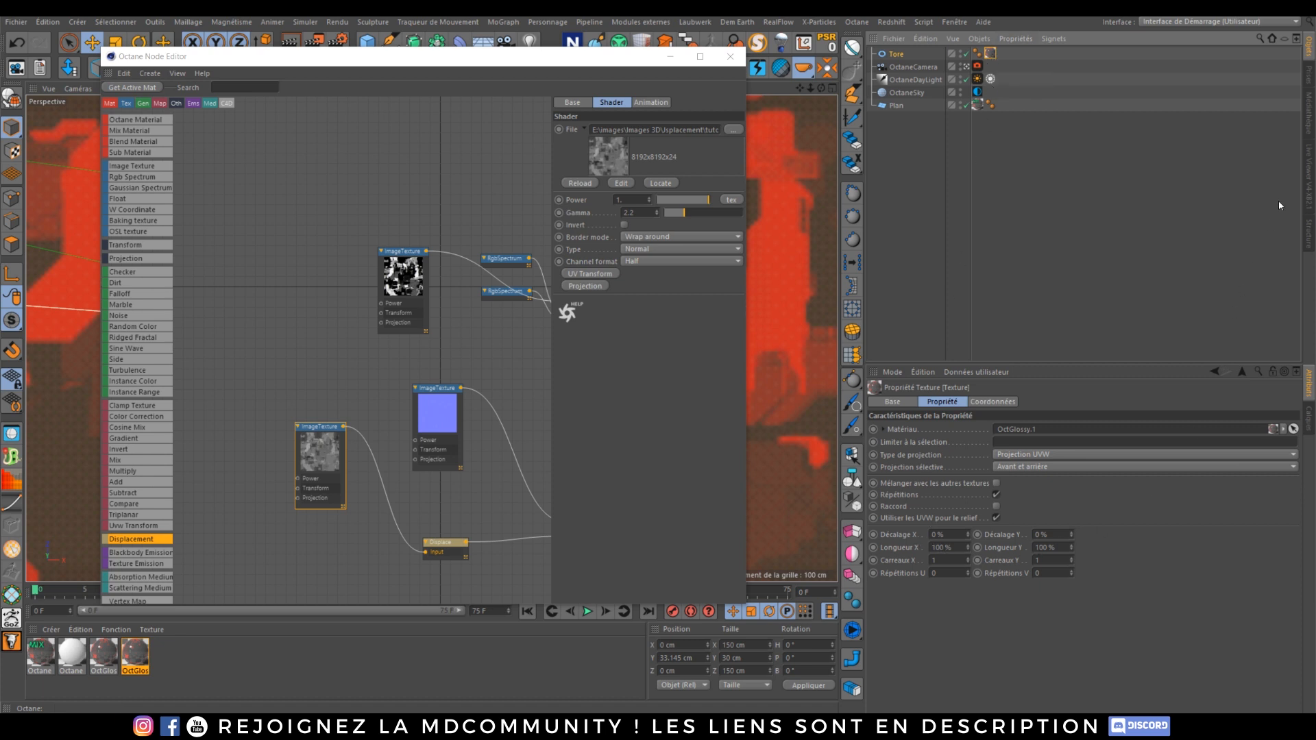
{"action": "left_click", "coordinate": [1309, 158]}
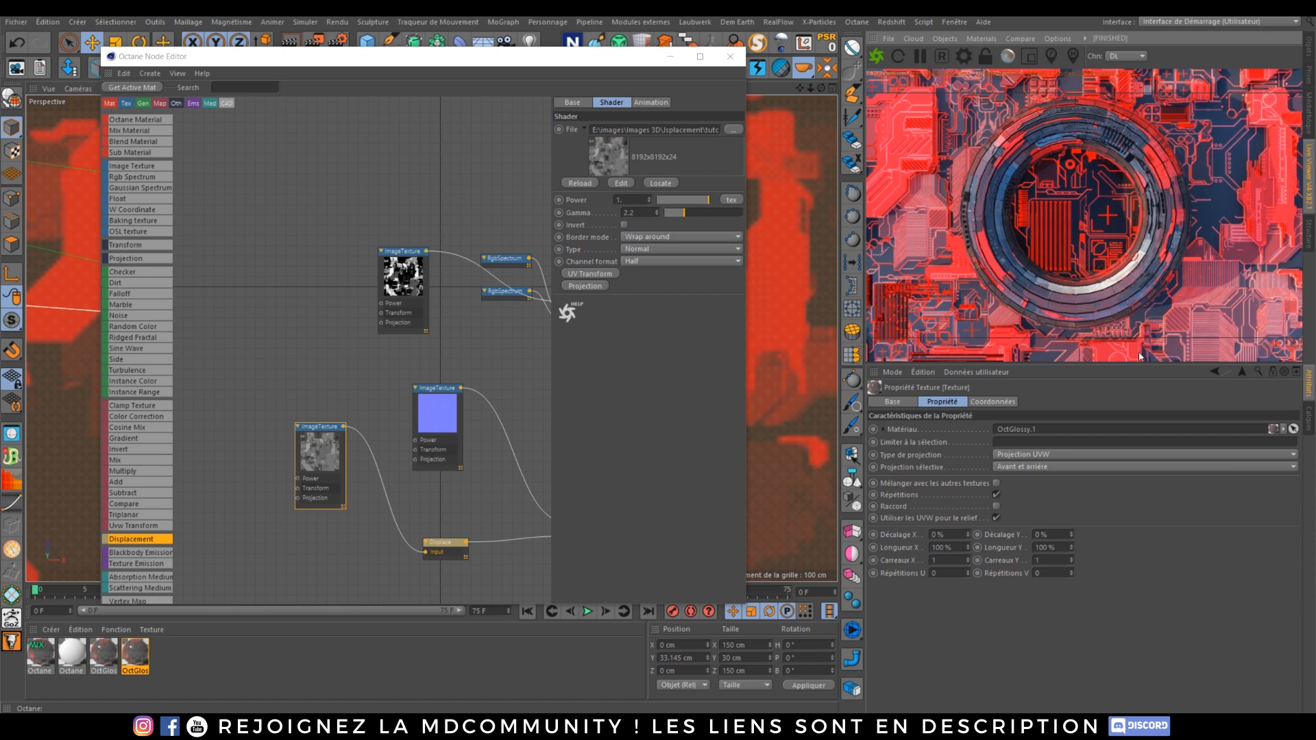
{"action": "double_click", "coordinate": [946, 549]}
{"action": "type", "text": "50"}
{"action": "key", "text": "Return"}
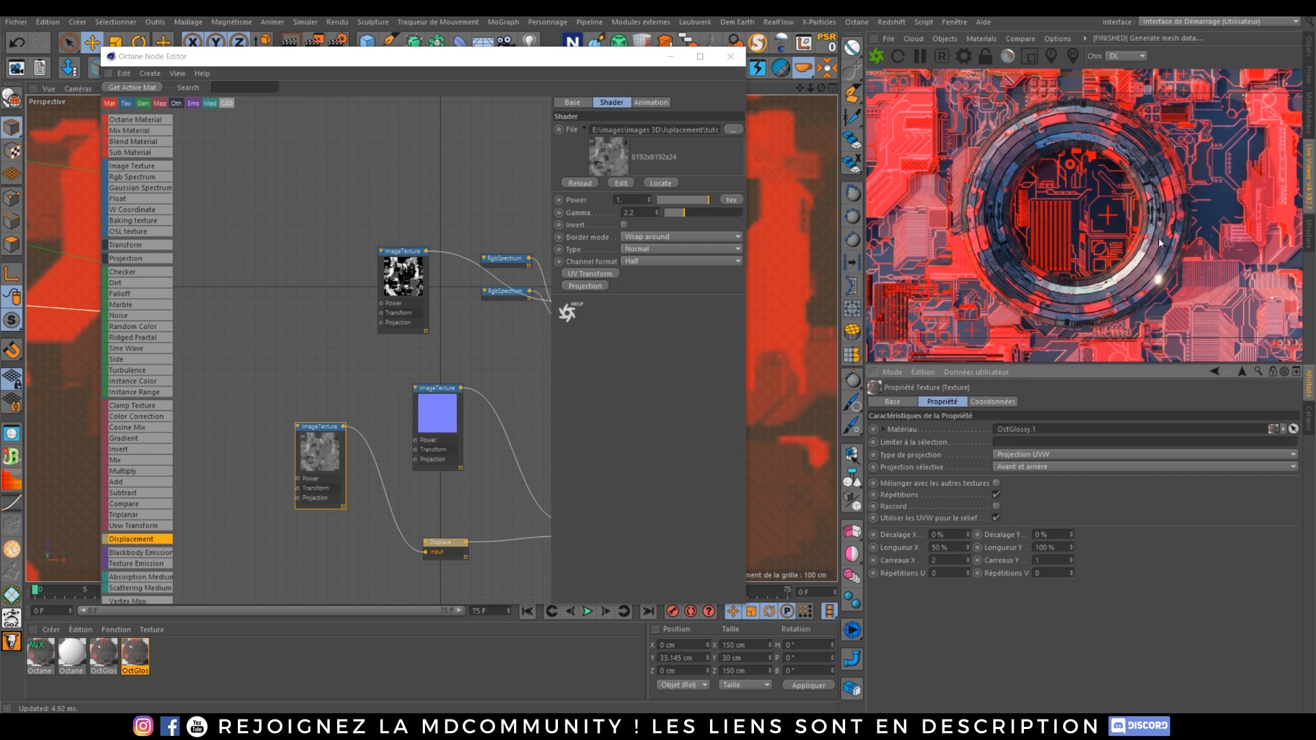
Step: Open the original OctGlossy material and darken its mix texture's first RGB spectrum colour to 22% value
{"action": "left_click", "coordinate": [60, 659]}
{"action": "double_click", "coordinate": [104, 655]}
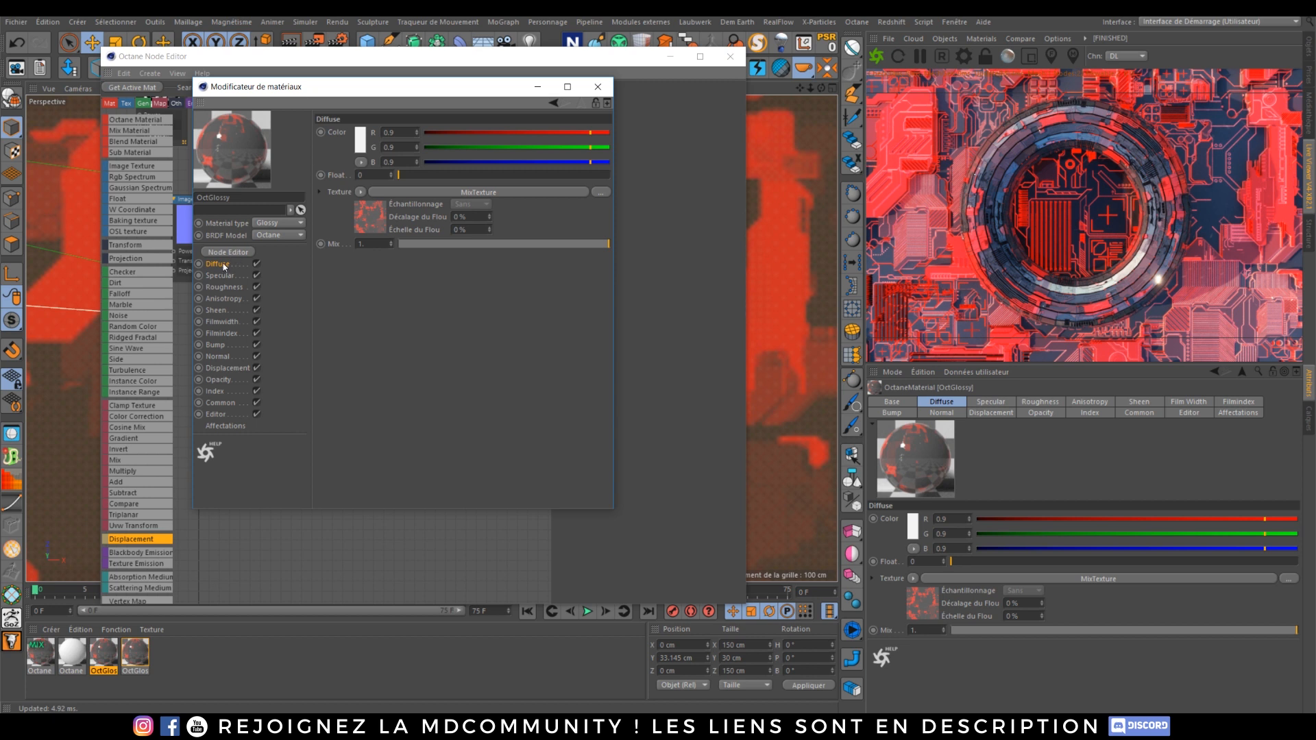
{"action": "left_click", "coordinate": [437, 194]}
{"action": "left_click", "coordinate": [455, 195]}
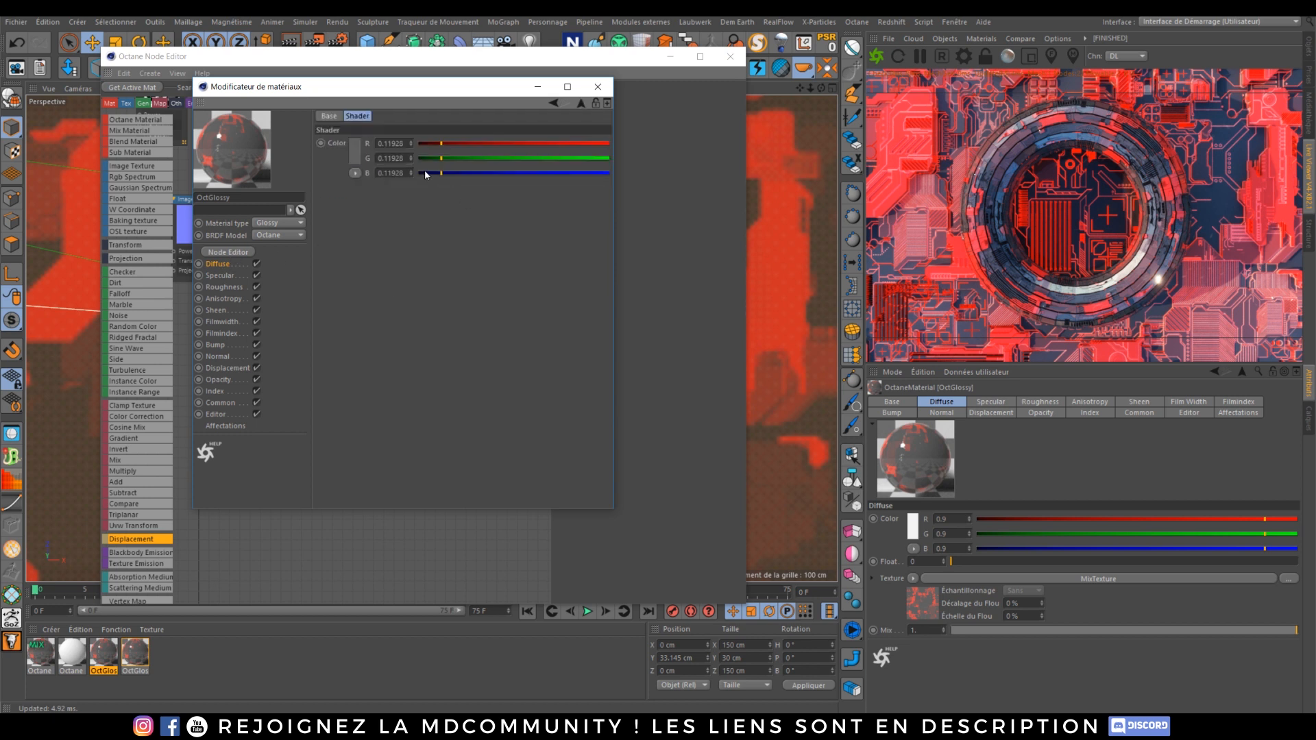
{"action": "left_click", "coordinate": [358, 145]}
{"action": "left_click_drag", "start_coordinate": [368, 165], "coordinate": [341, 167]}
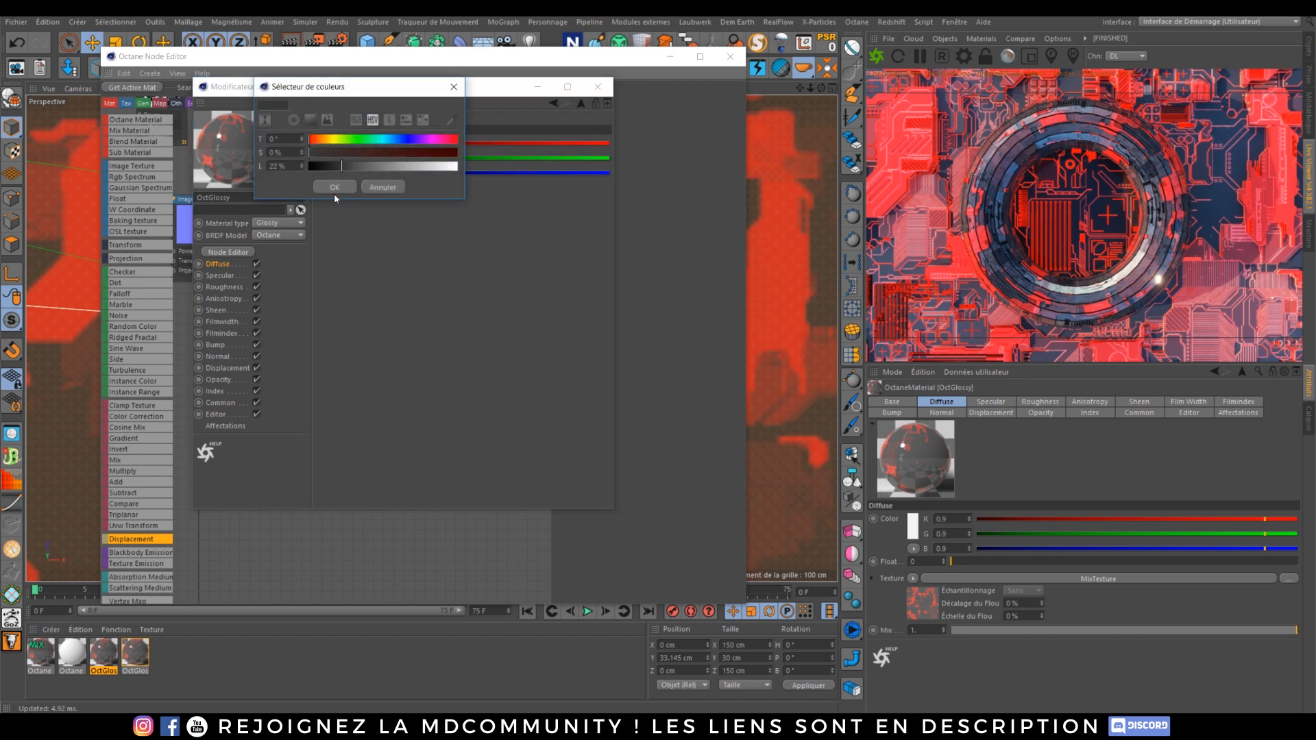
{"action": "left_click", "coordinate": [335, 189]}
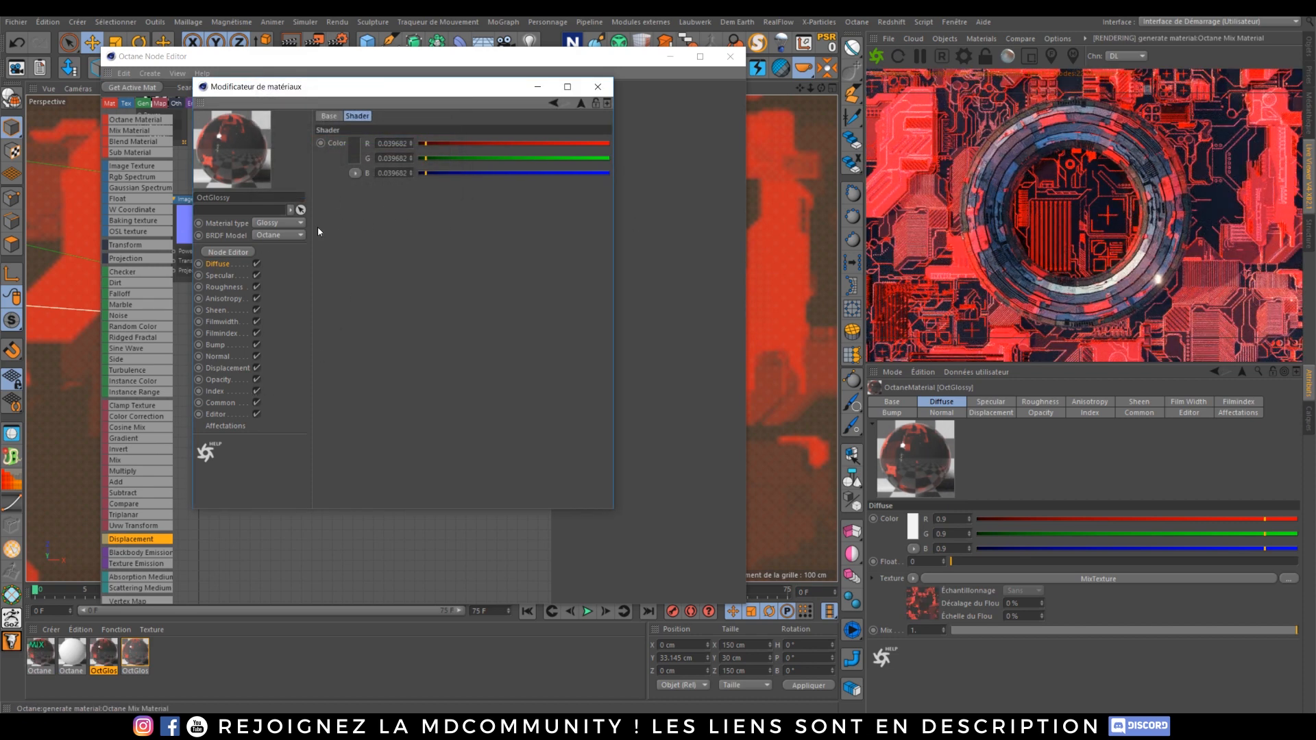
Step: Darken the mix texture's second RGB spectrum colour to a deeper red, about R 0.31, G 0.026, B 0.026
{"action": "left_click", "coordinate": [581, 105]}
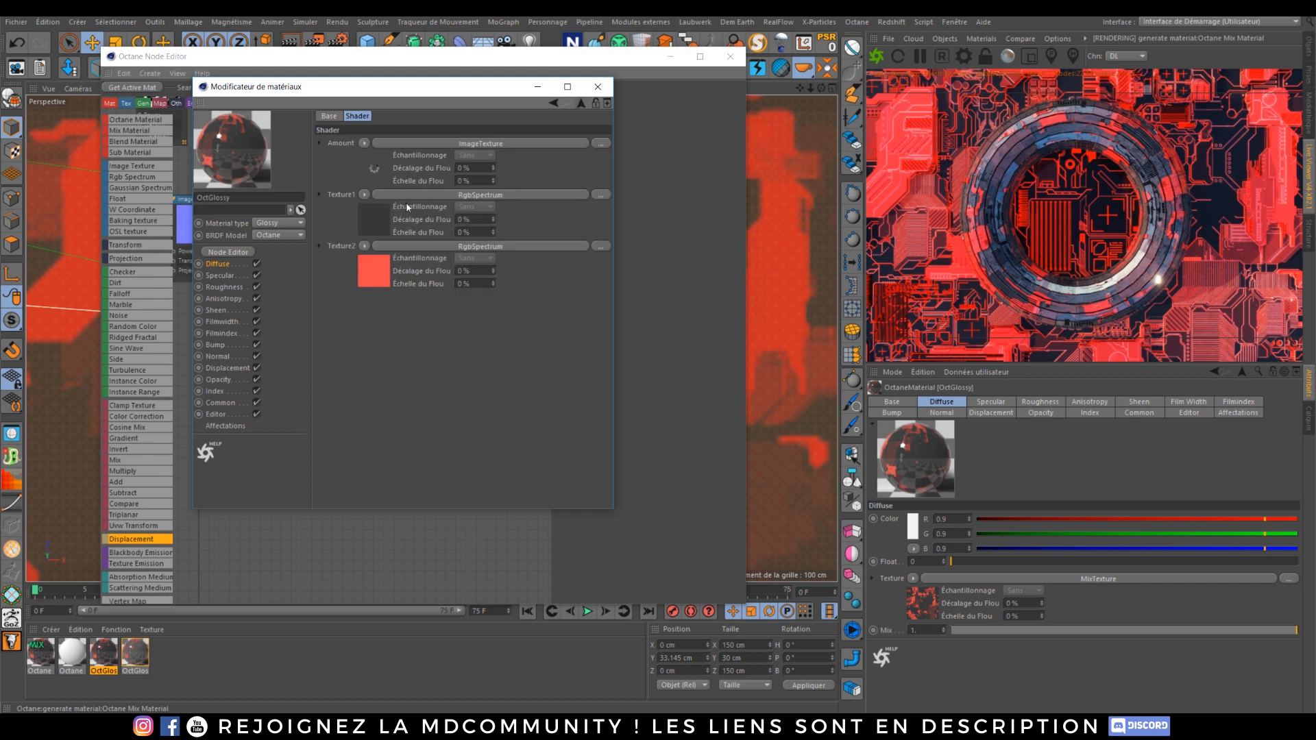
{"action": "left_click", "coordinate": [447, 249]}
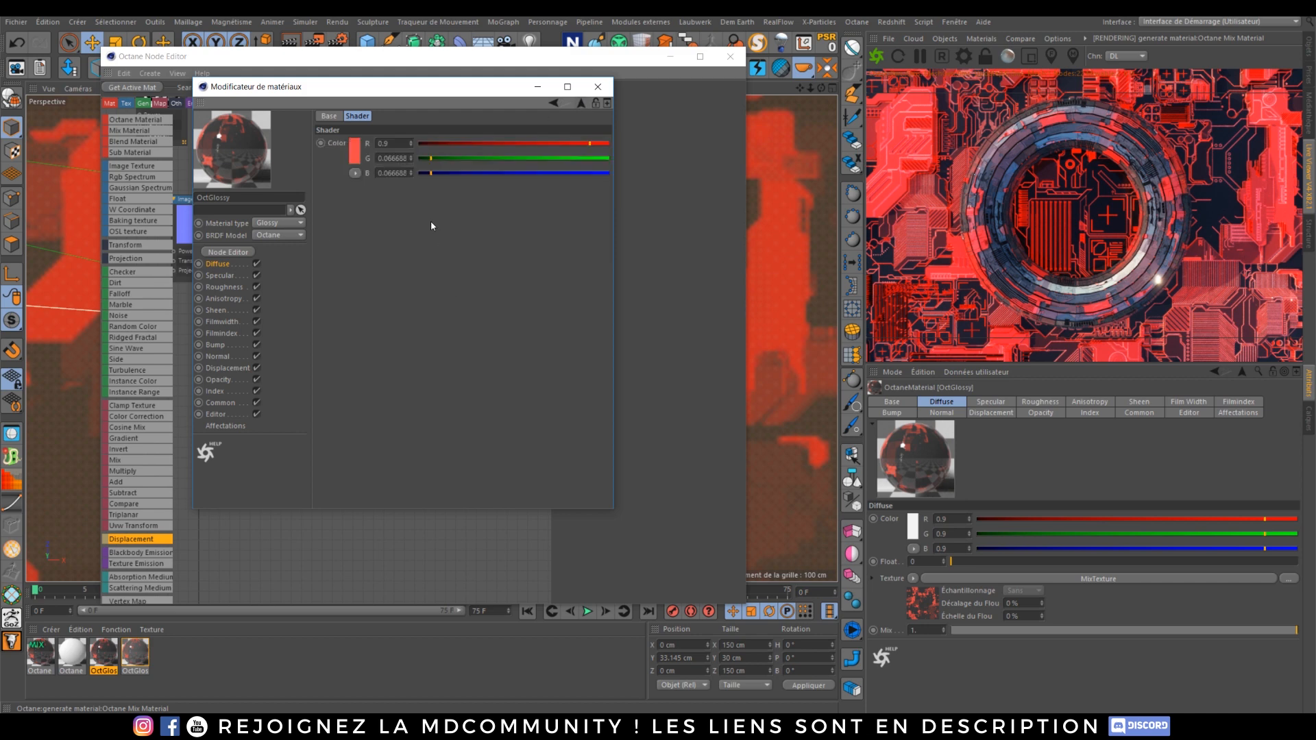
{"action": "left_click", "coordinate": [356, 151]}
{"action": "left_click", "coordinate": [354, 194]}
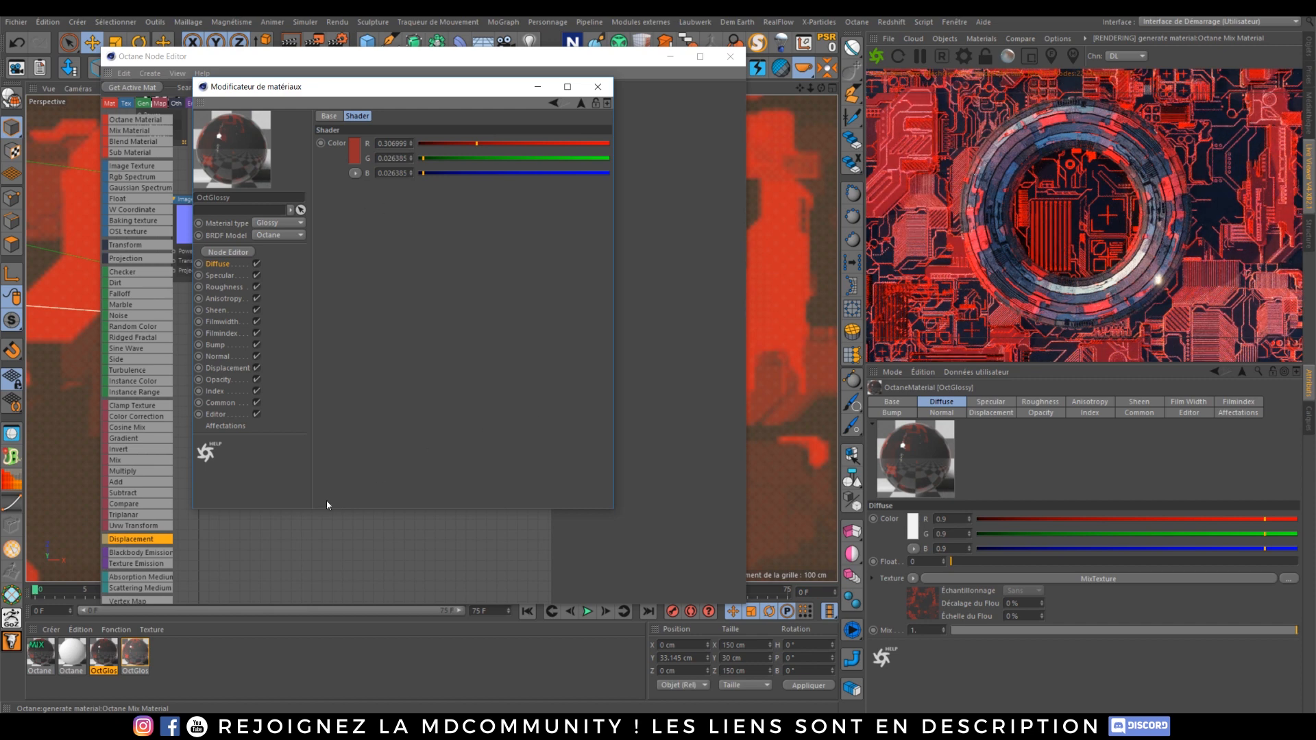
Step: Set the blackbody emission power of the Octane Material to 5
{"action": "left_click", "coordinate": [73, 654]}
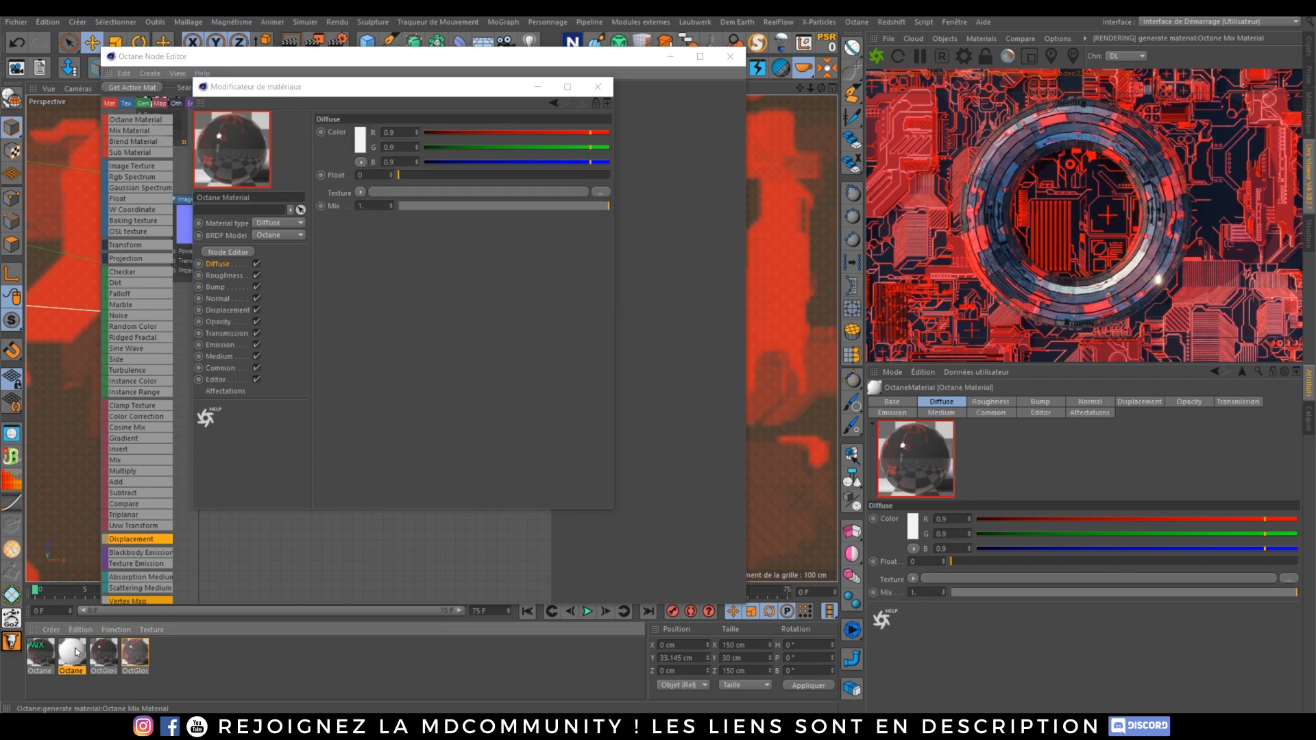
{"action": "left_click", "coordinate": [221, 345]}
{"action": "left_click", "coordinate": [460, 145]}
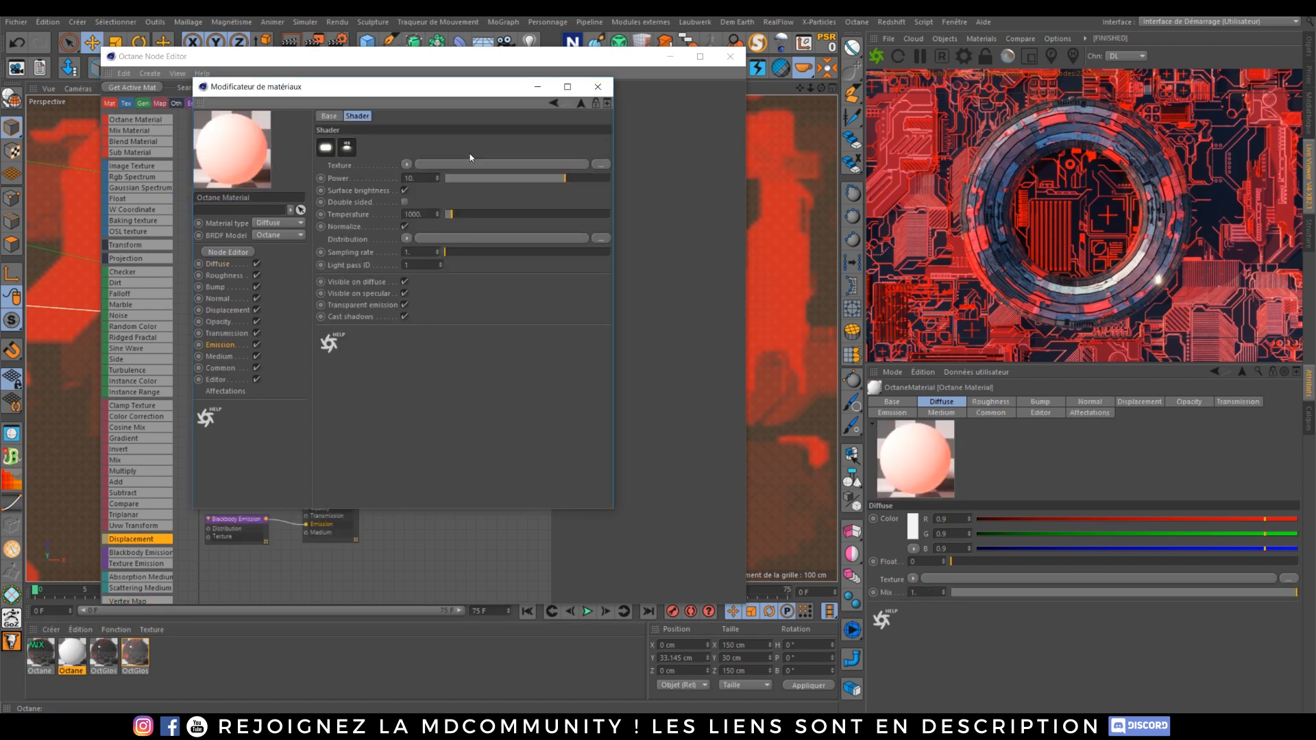
{"action": "double_click", "coordinate": [423, 180]}
{"action": "type", "text": "5"}
{"action": "key", "text": "Return"}
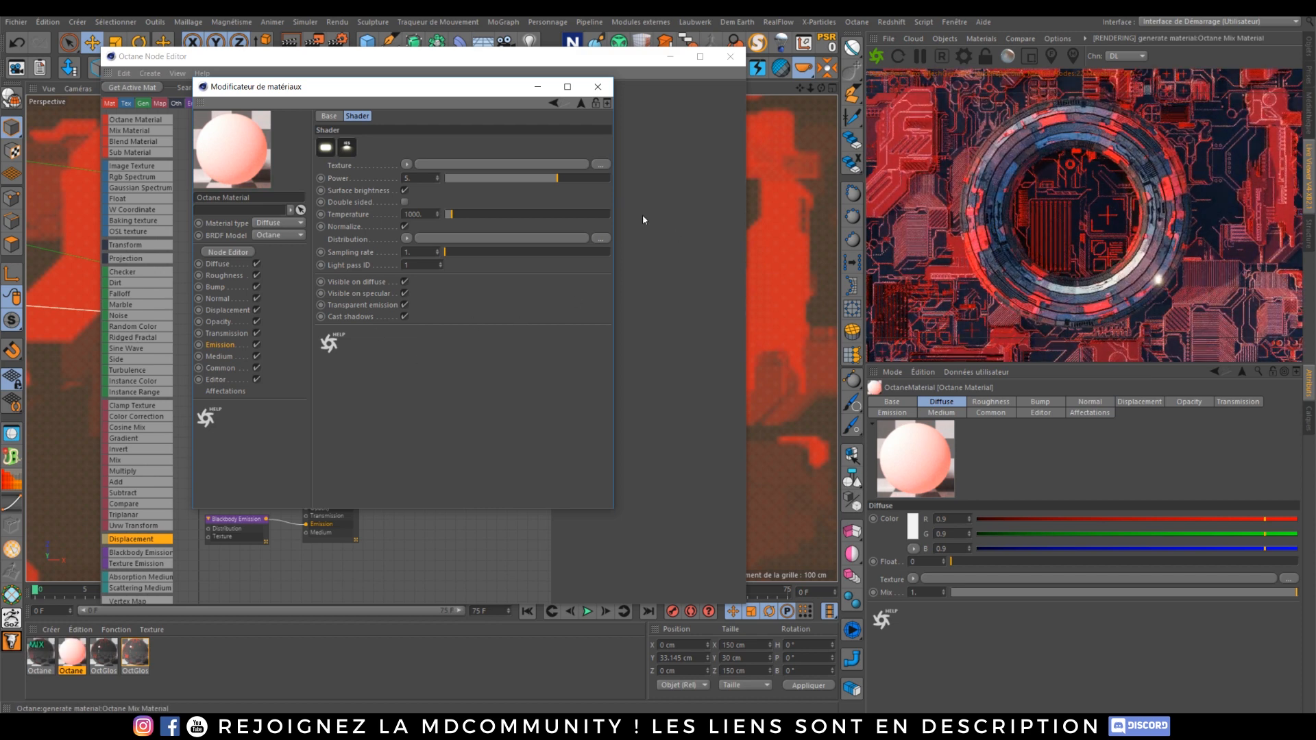
Step: Close the material editor and the Octane Node Editor, returning to the object manager
{"action": "left_click", "coordinate": [597, 86]}
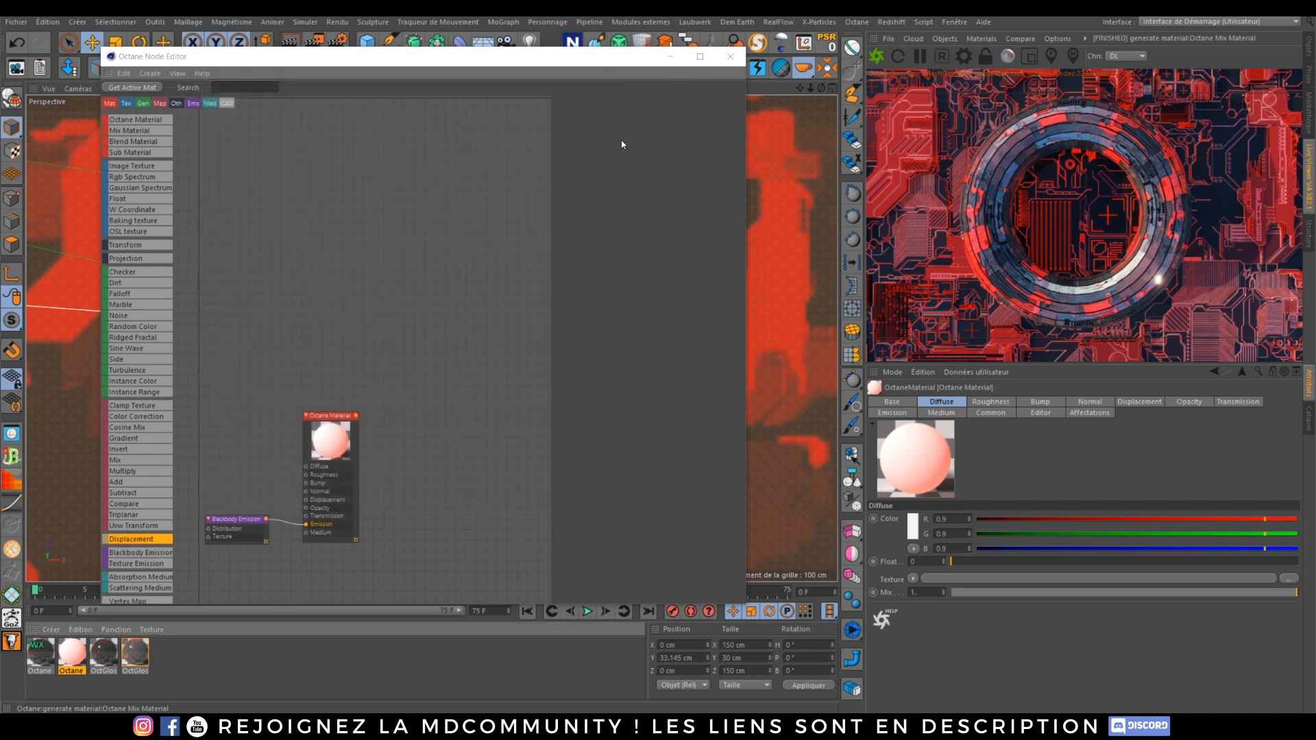
{"action": "left_click", "coordinate": [727, 59]}
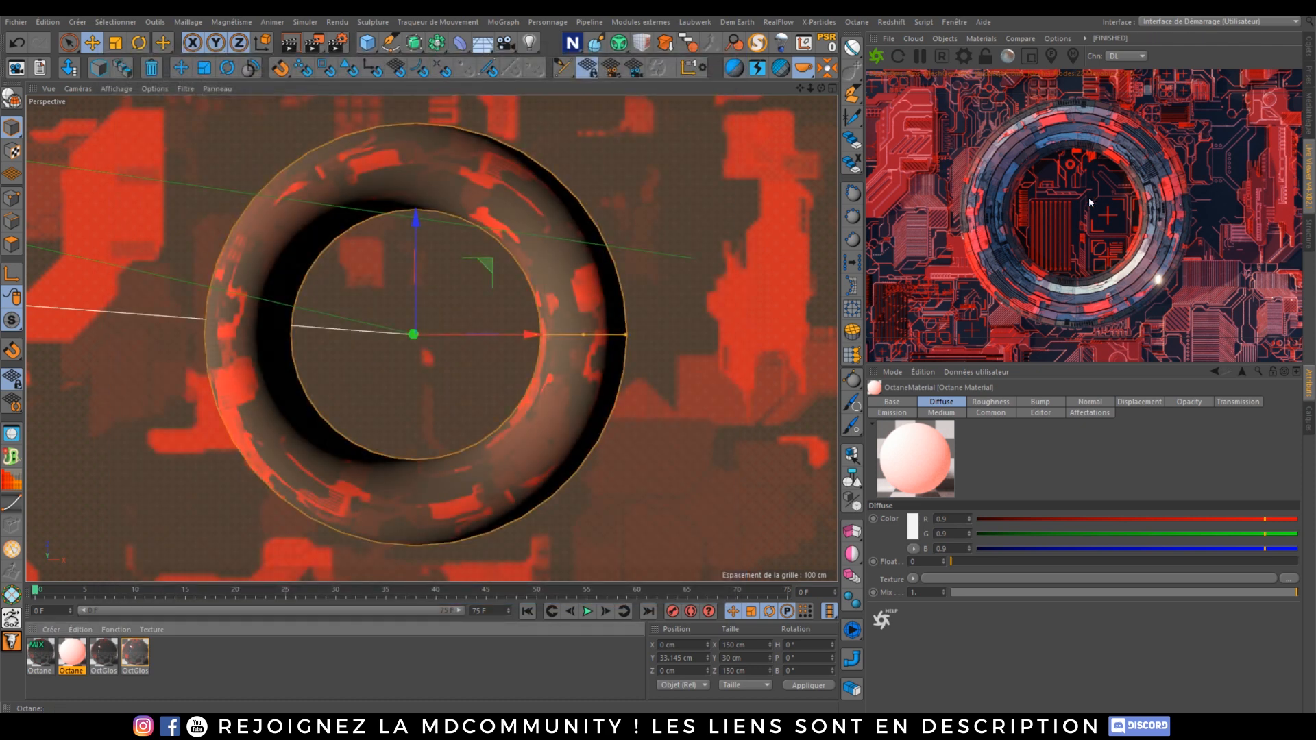
{"action": "left_click", "coordinate": [1309, 48]}
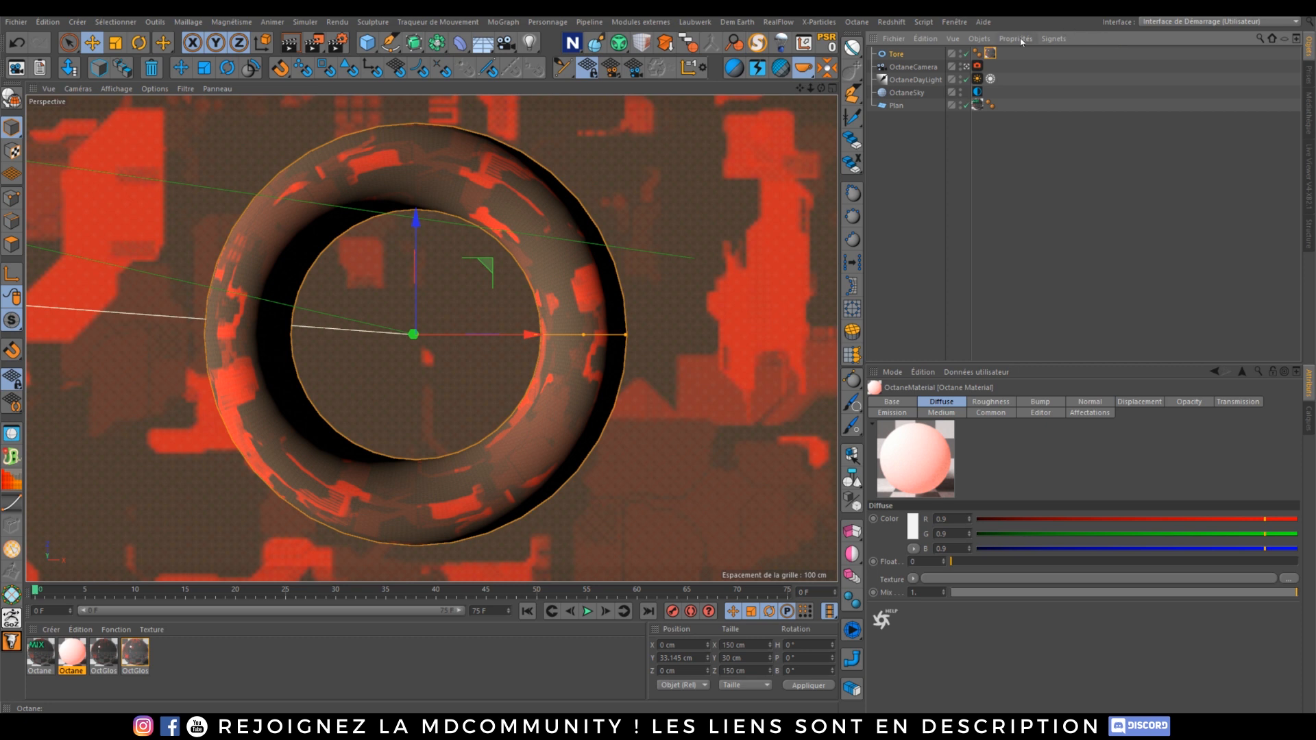
Step: Open the Live Viewer and turn off Auto Focus in the Octane camera tag's Thinlens settings
{"action": "left_click", "coordinate": [977, 67]}
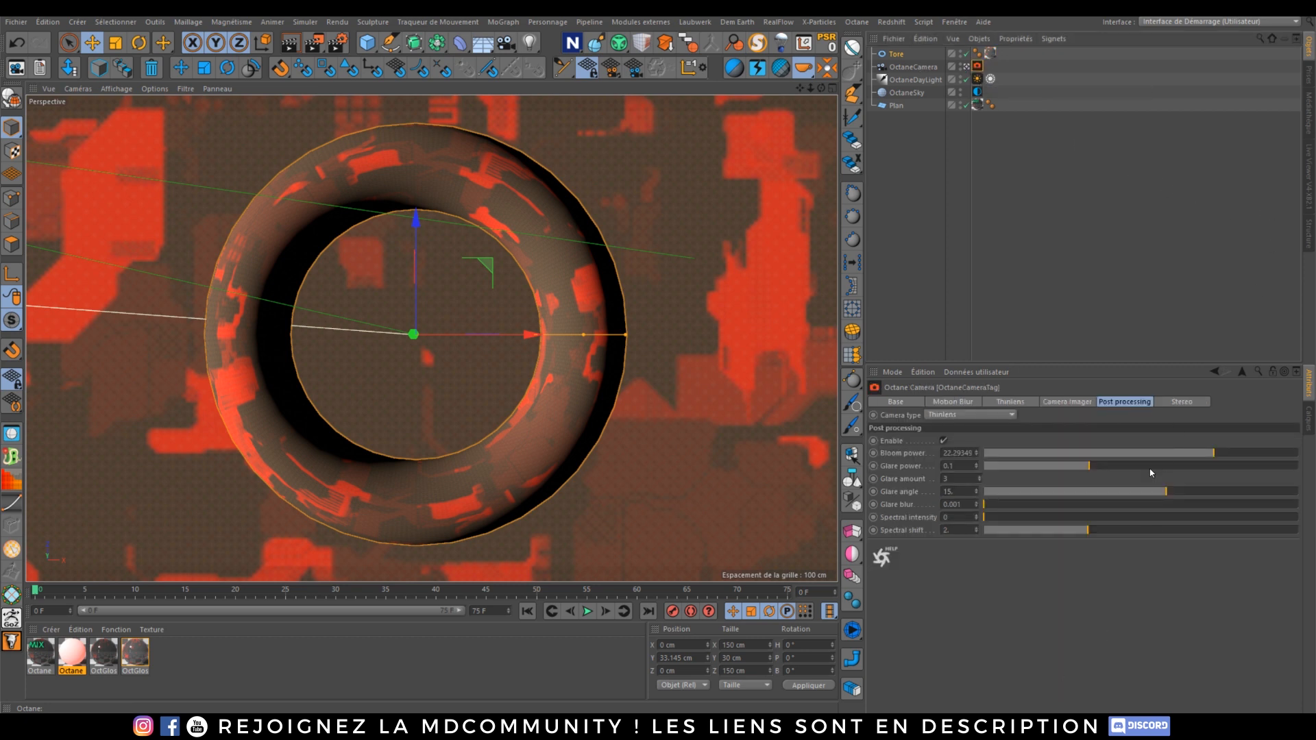
{"action": "left_click", "coordinate": [1307, 168]}
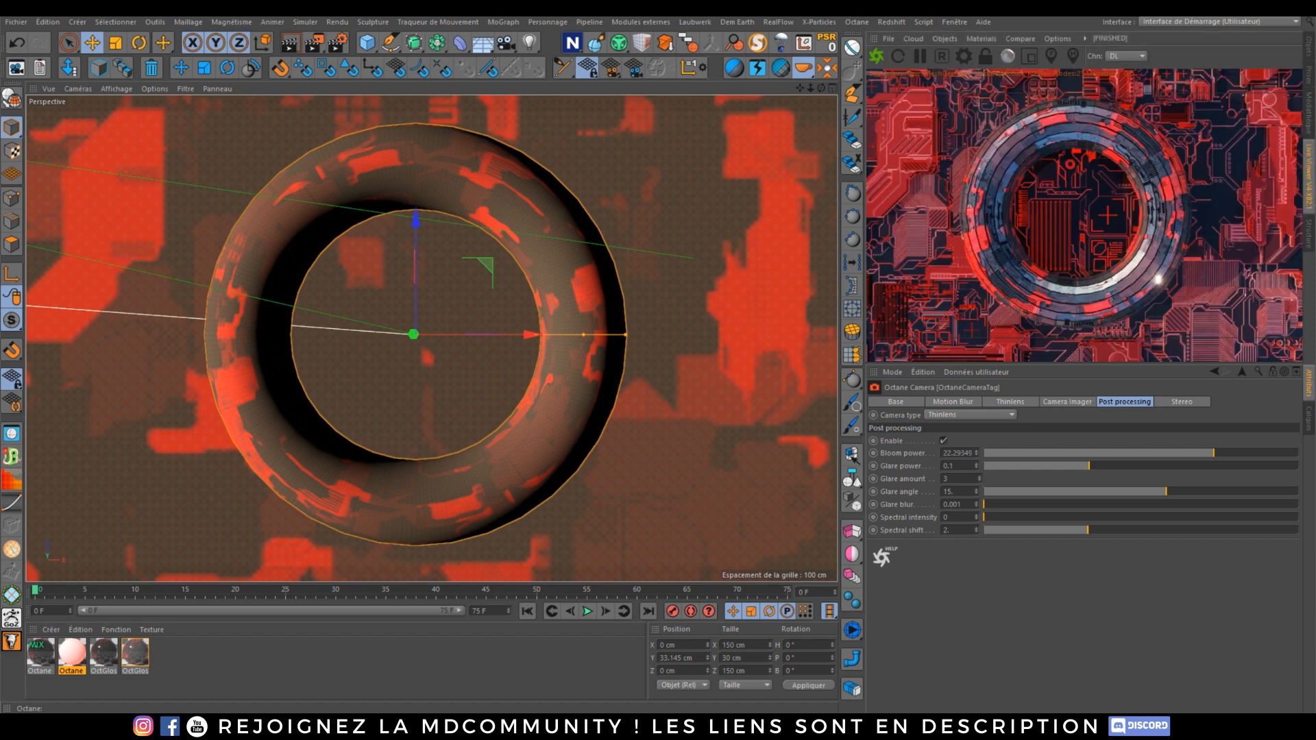
{"action": "left_click", "coordinate": [1061, 402]}
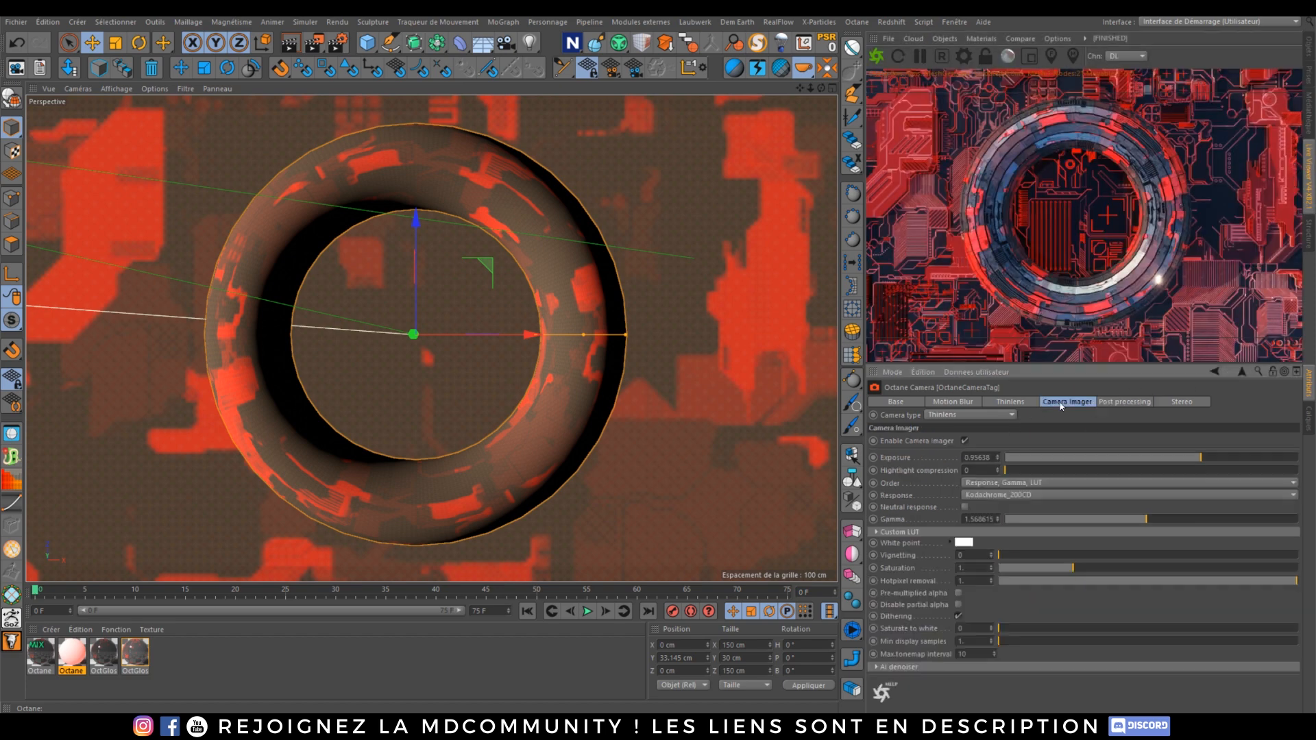
{"action": "left_click", "coordinate": [1011, 403]}
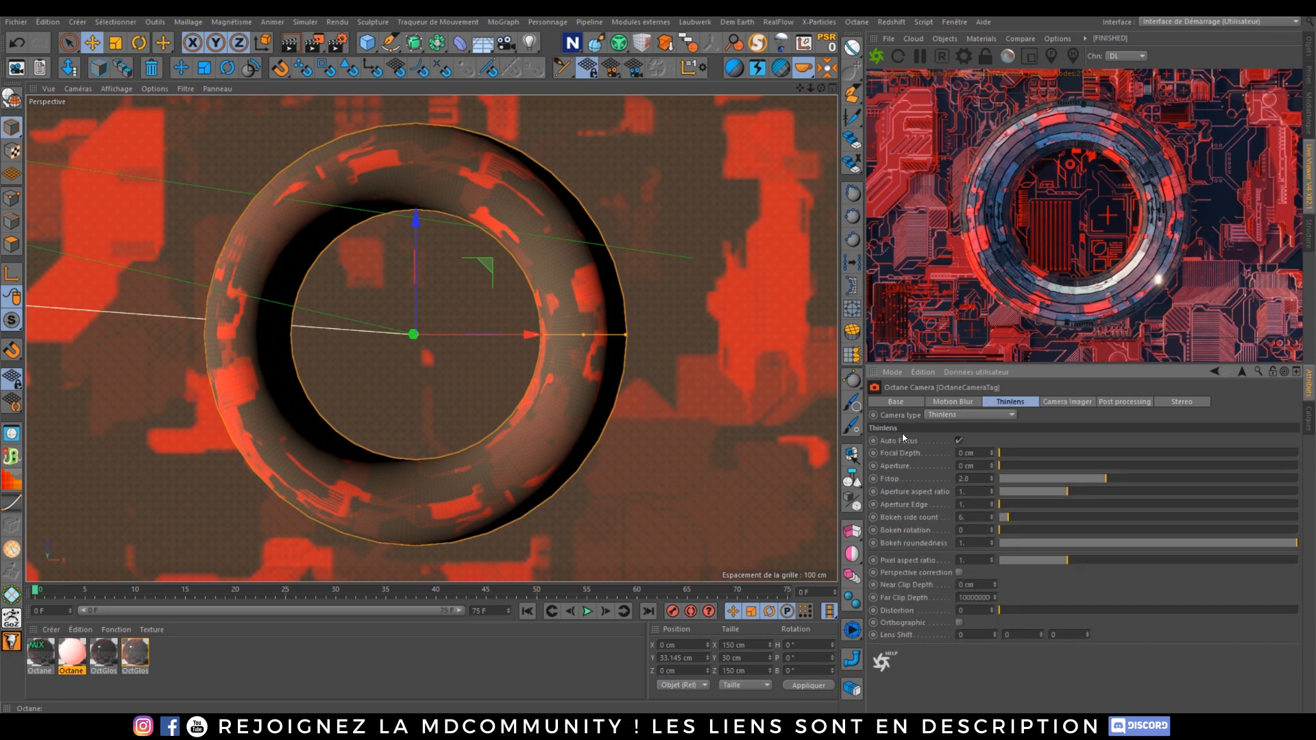
{"action": "left_click", "coordinate": [960, 442]}
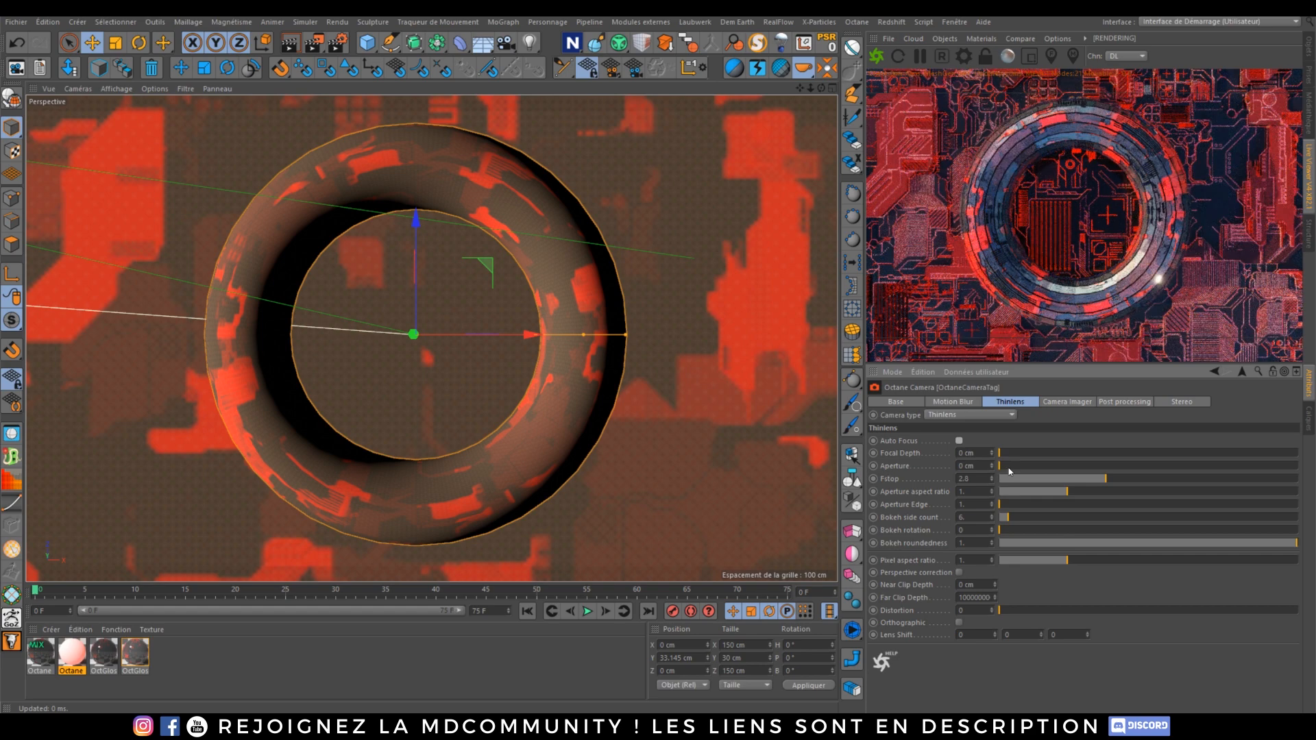
Step: Set the camera's Thinlens Aperture to 2 cm
{"action": "left_click_drag", "start_coordinate": [1010, 470], "coordinate": [1080, 466]}
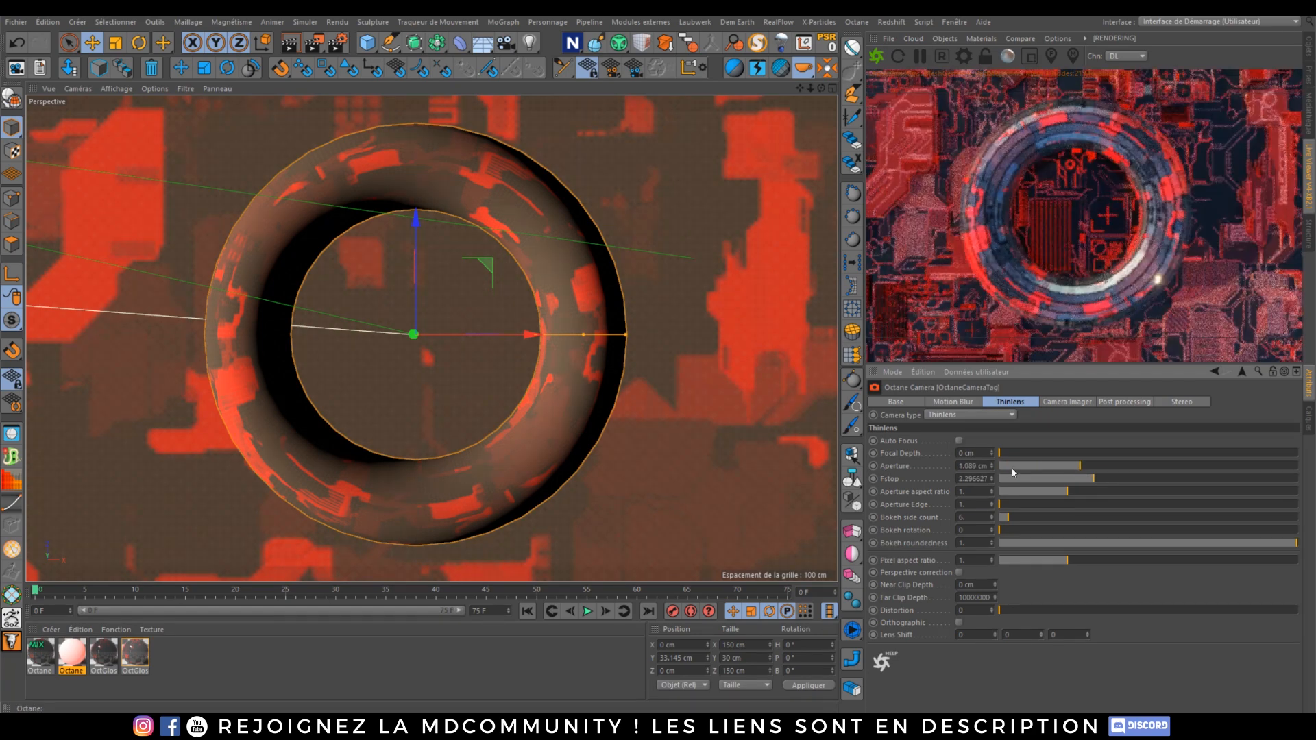
{"action": "double_click", "coordinate": [961, 466]}
{"action": "type", "text": "2"}
{"action": "key", "text": "Return"}
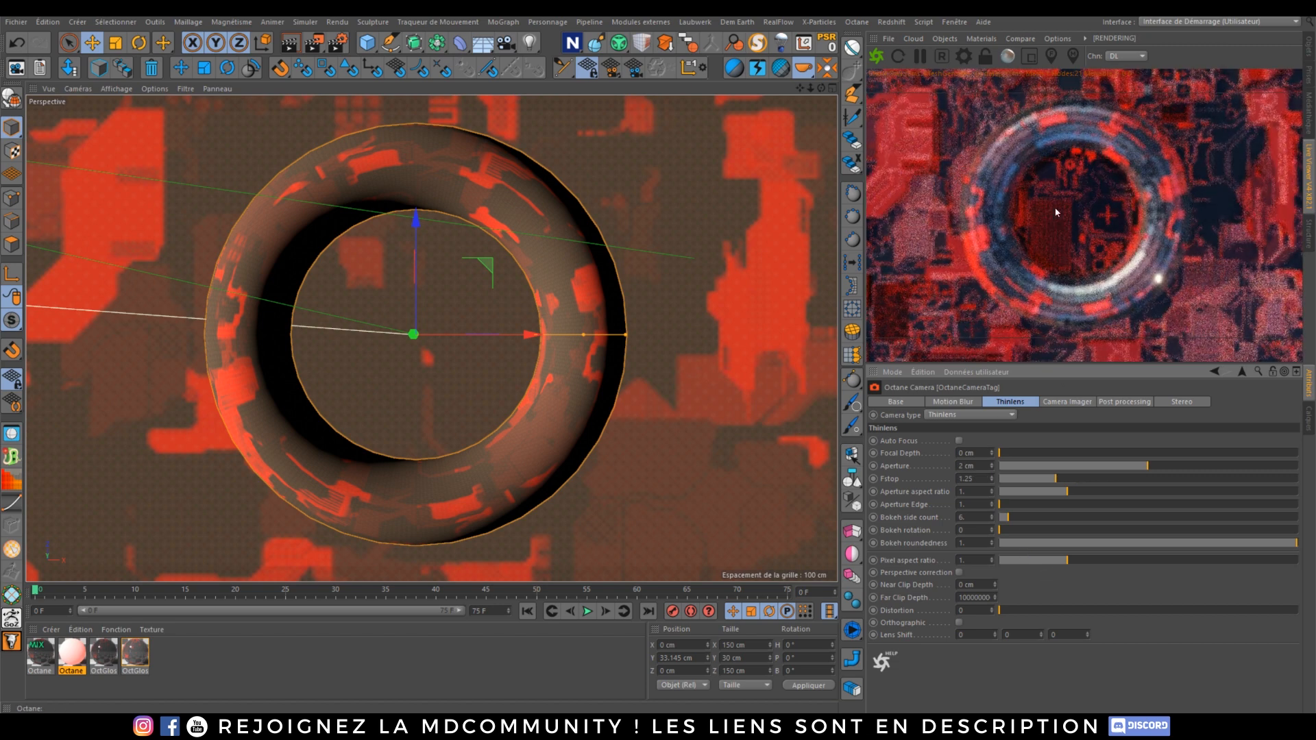
Step: Pick the focus point on the torus in the render and set Aperture to 5 cm
{"action": "left_click", "coordinate": [1051, 59]}
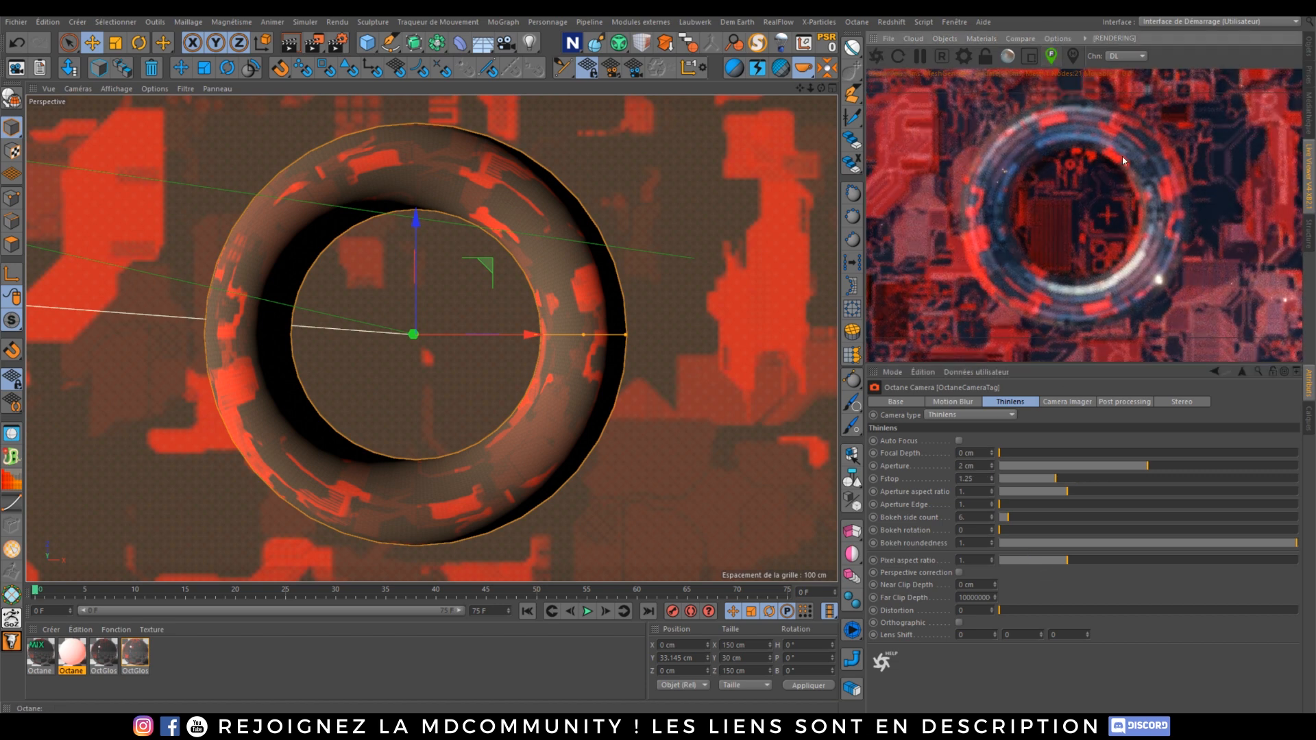
{"action": "left_click", "coordinate": [1163, 228]}
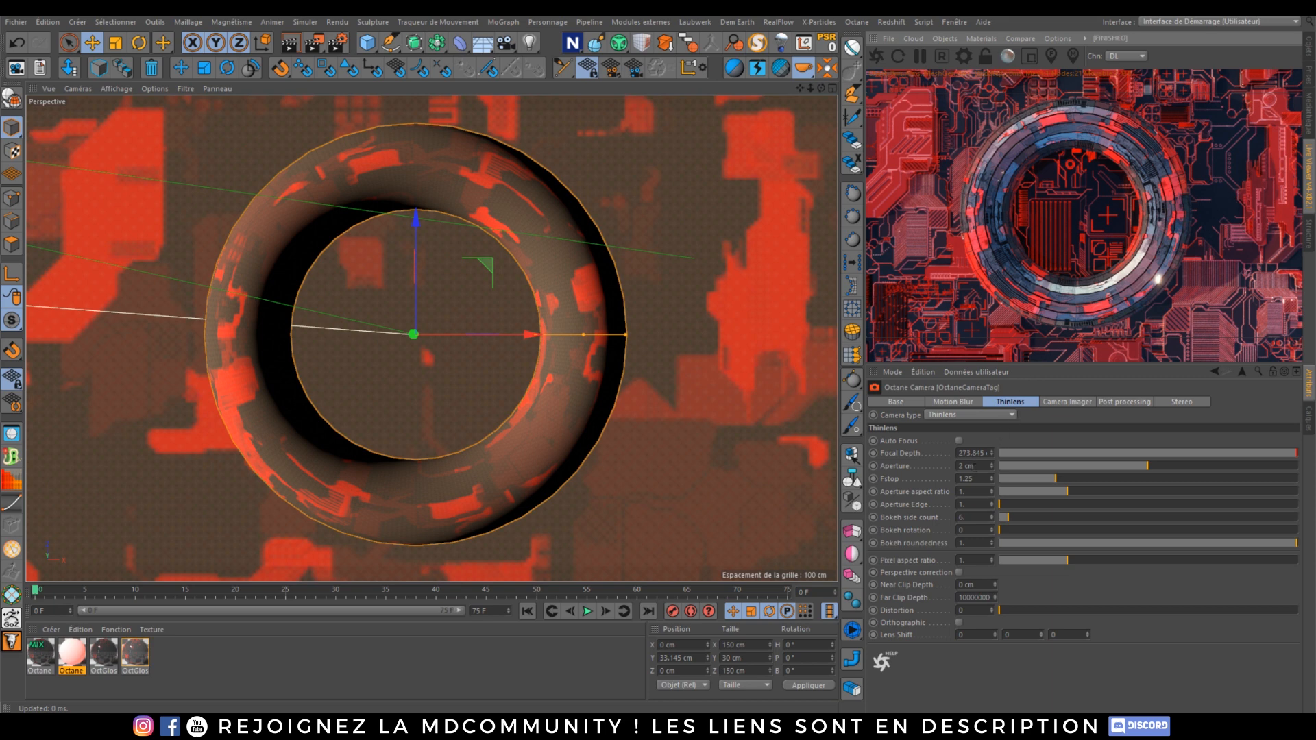
{"action": "left_click_drag", "start_coordinate": [977, 467], "coordinate": [888, 479]}
{"action": "type", "text": "5"}
{"action": "key", "text": "Return"}
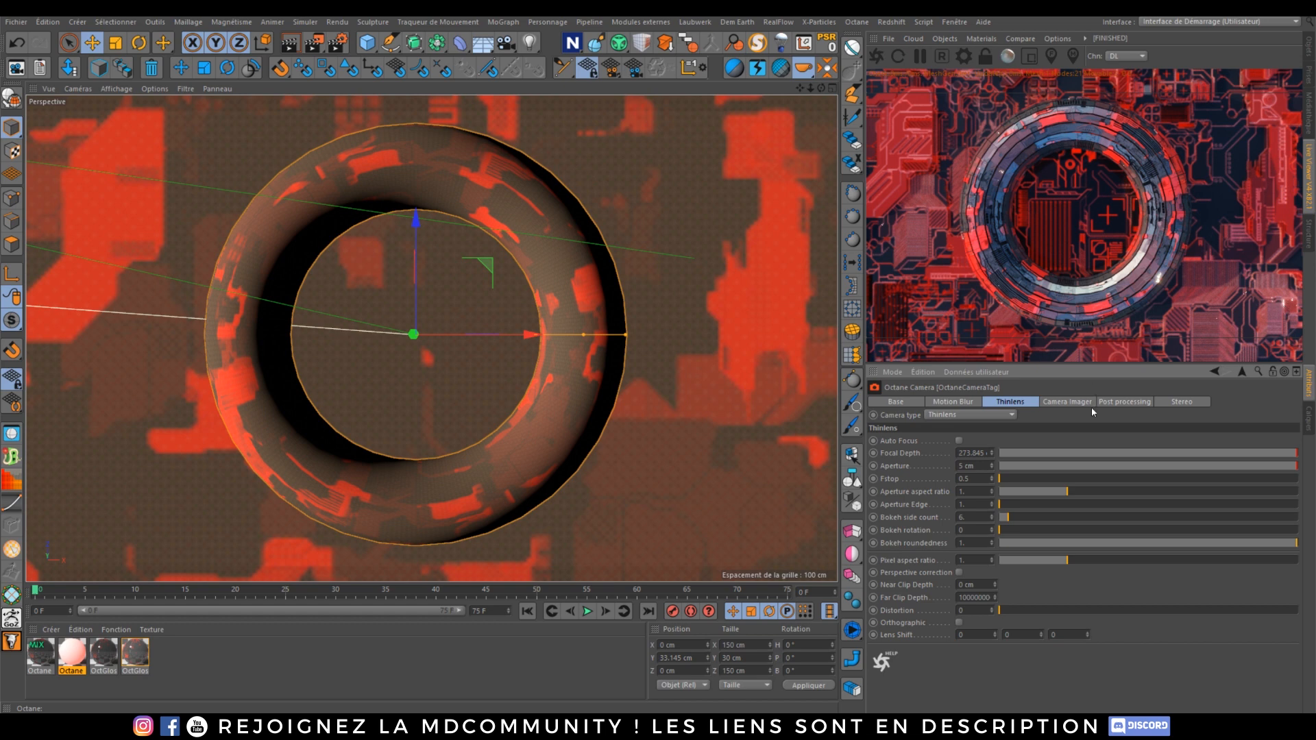
Step: Lower the camera imager's Hotpixel removal to about 0.58
{"action": "left_click", "coordinate": [1071, 403]}
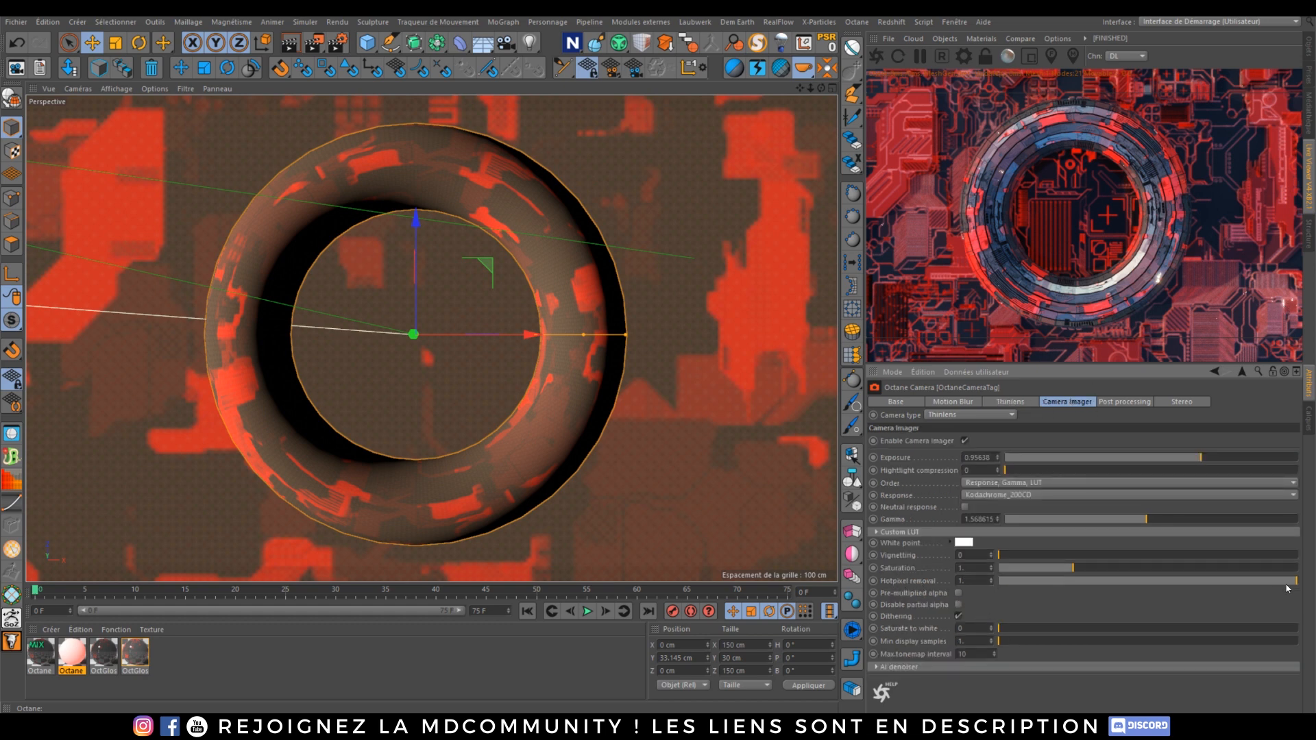
{"action": "left_click_drag", "start_coordinate": [1288, 587], "coordinate": [1172, 581]}
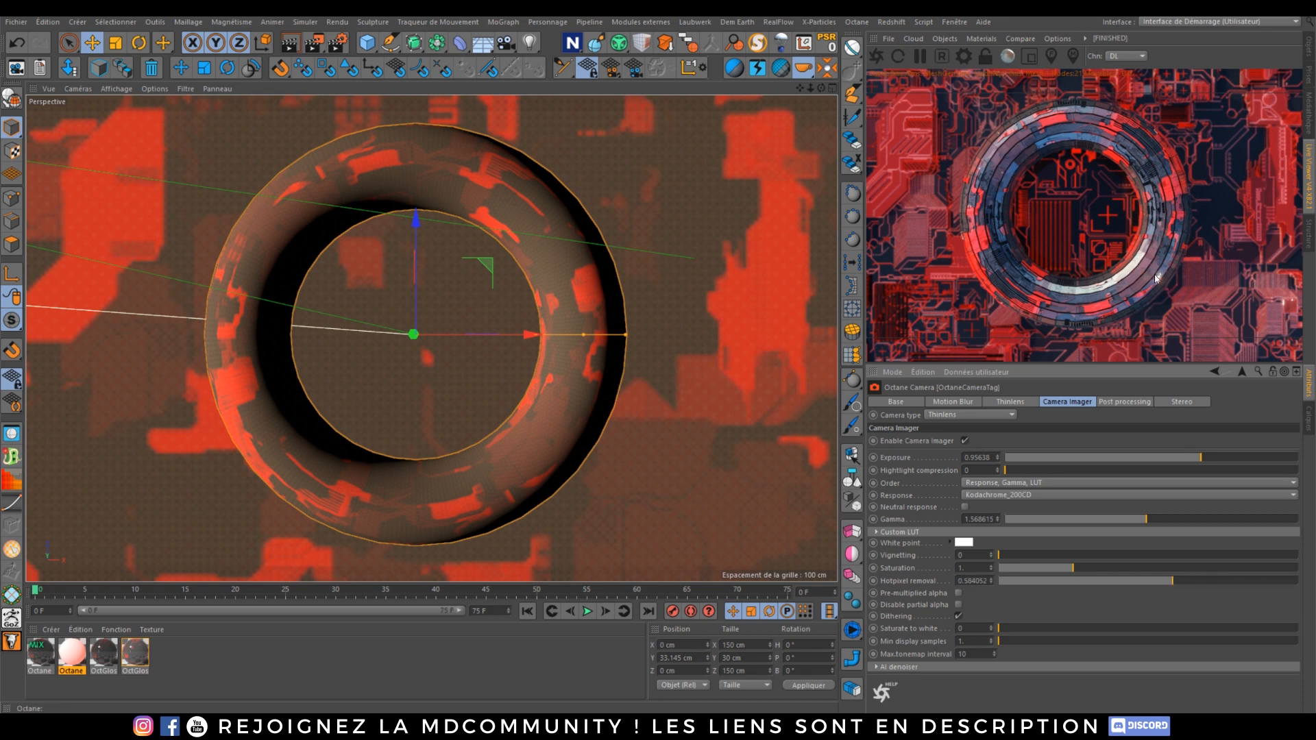
{"action": "left_click", "coordinate": [1011, 402]}
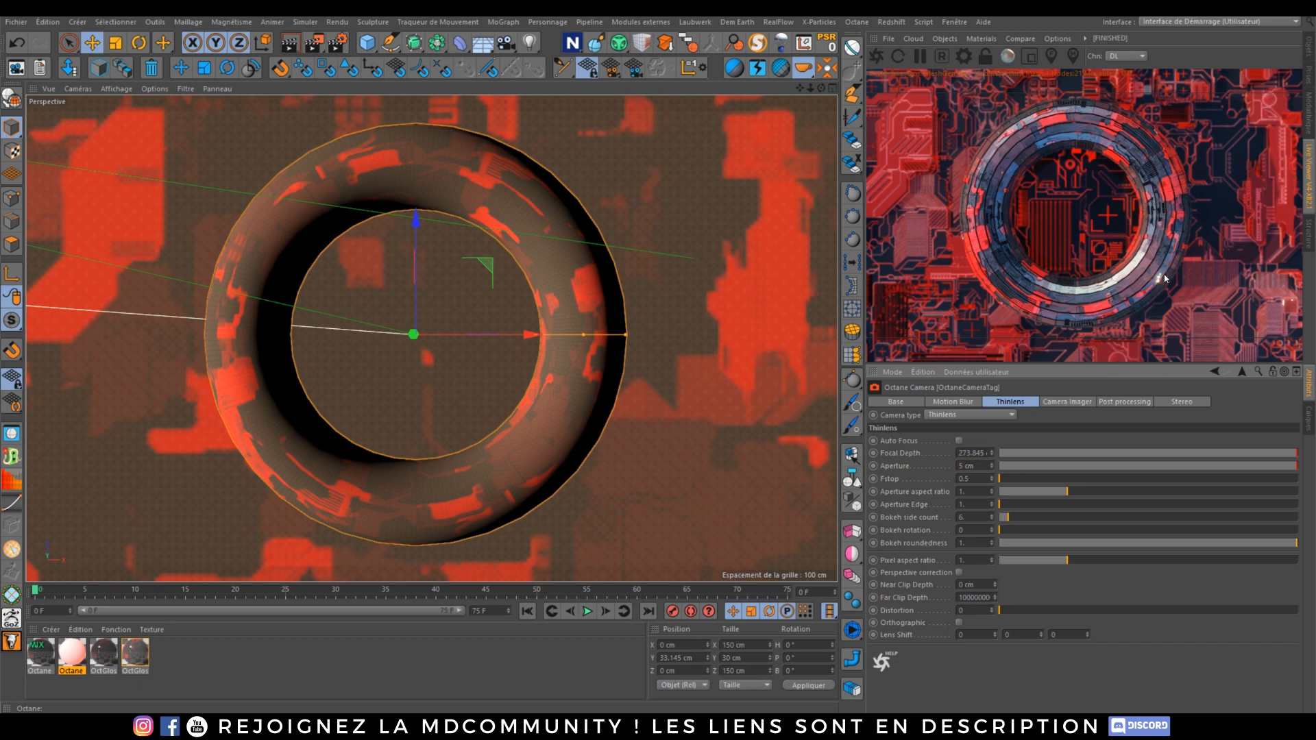
Step: Tune post processing: Bloom power about 27.9, Glare power about 12, Glare amount 1, Glare angle -90
{"action": "left_click", "coordinate": [1125, 401]}
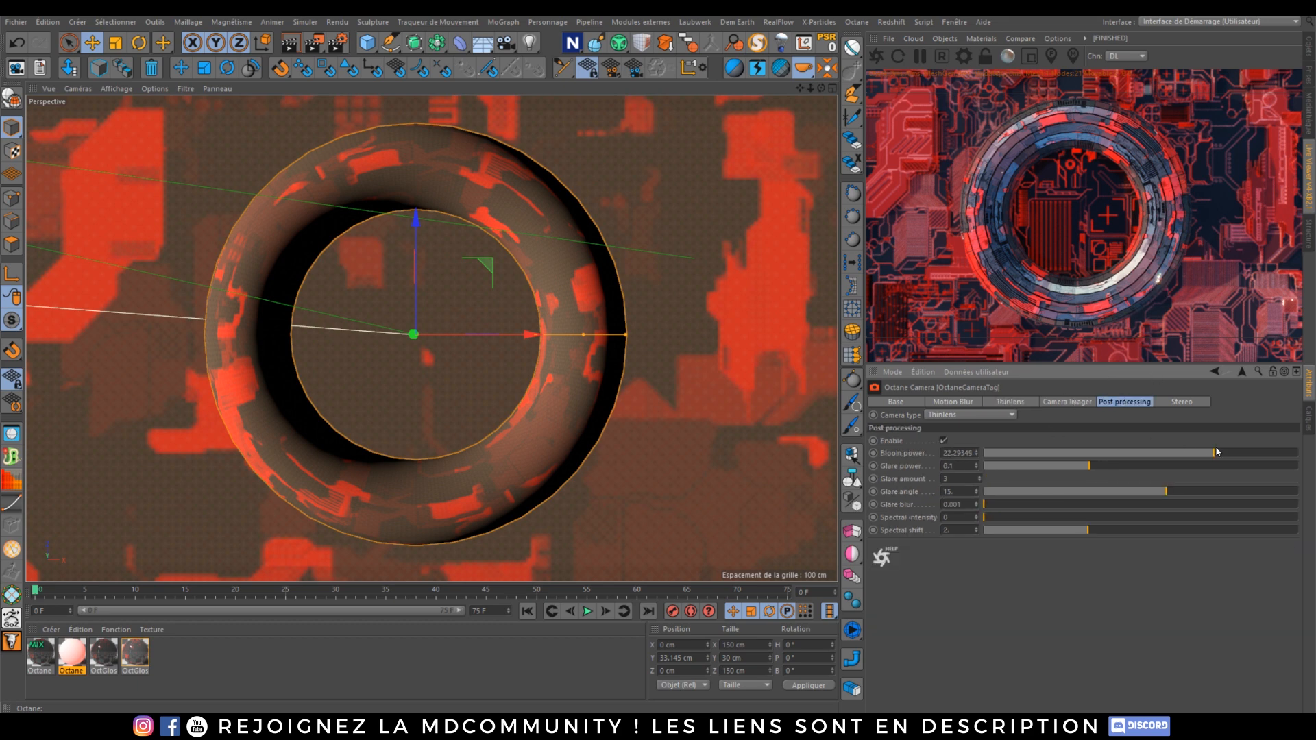
{"action": "mouse_move", "coordinate": [1216, 452]}
{"action": "left_mouse_down"}
{"action": "mouse_move", "coordinate": [1246, 454]}
{"action": "mouse_move", "coordinate": [1232, 454]}
{"action": "left_mouse_up"}
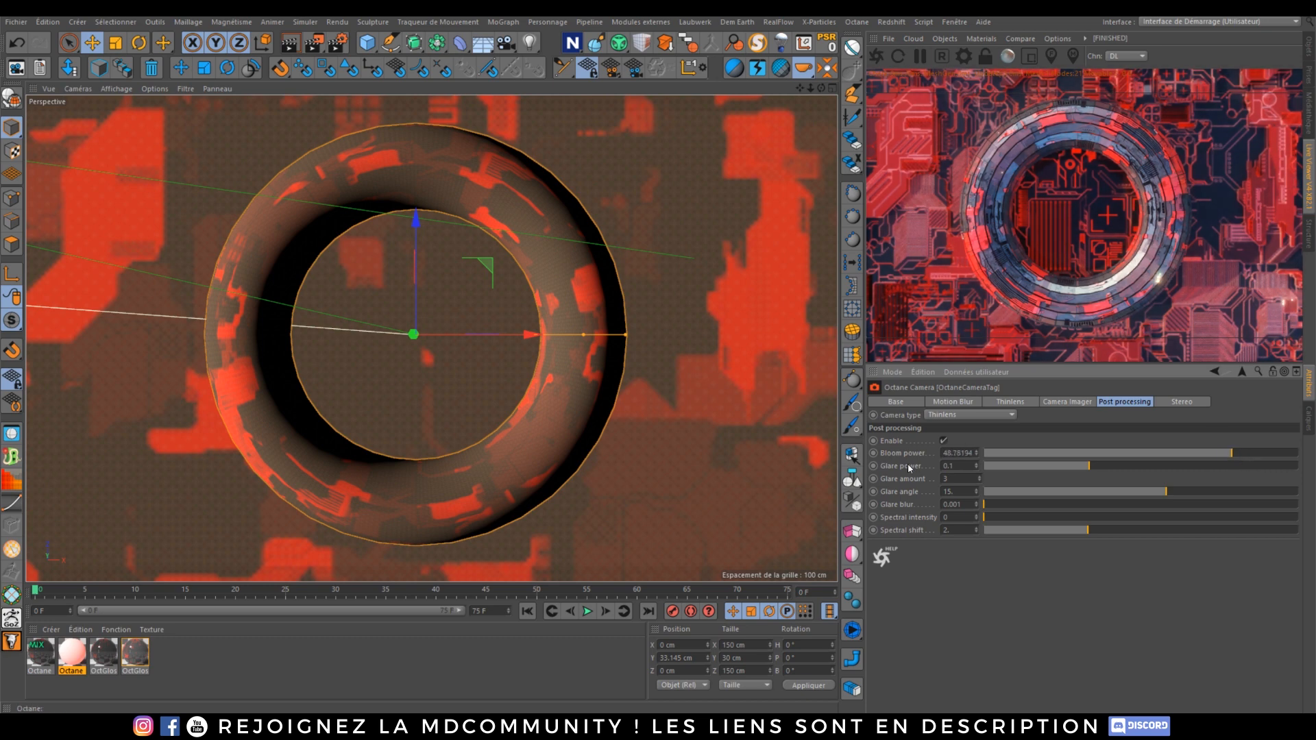
{"action": "left_click_drag", "start_coordinate": [1090, 466], "coordinate": [1211, 478]}
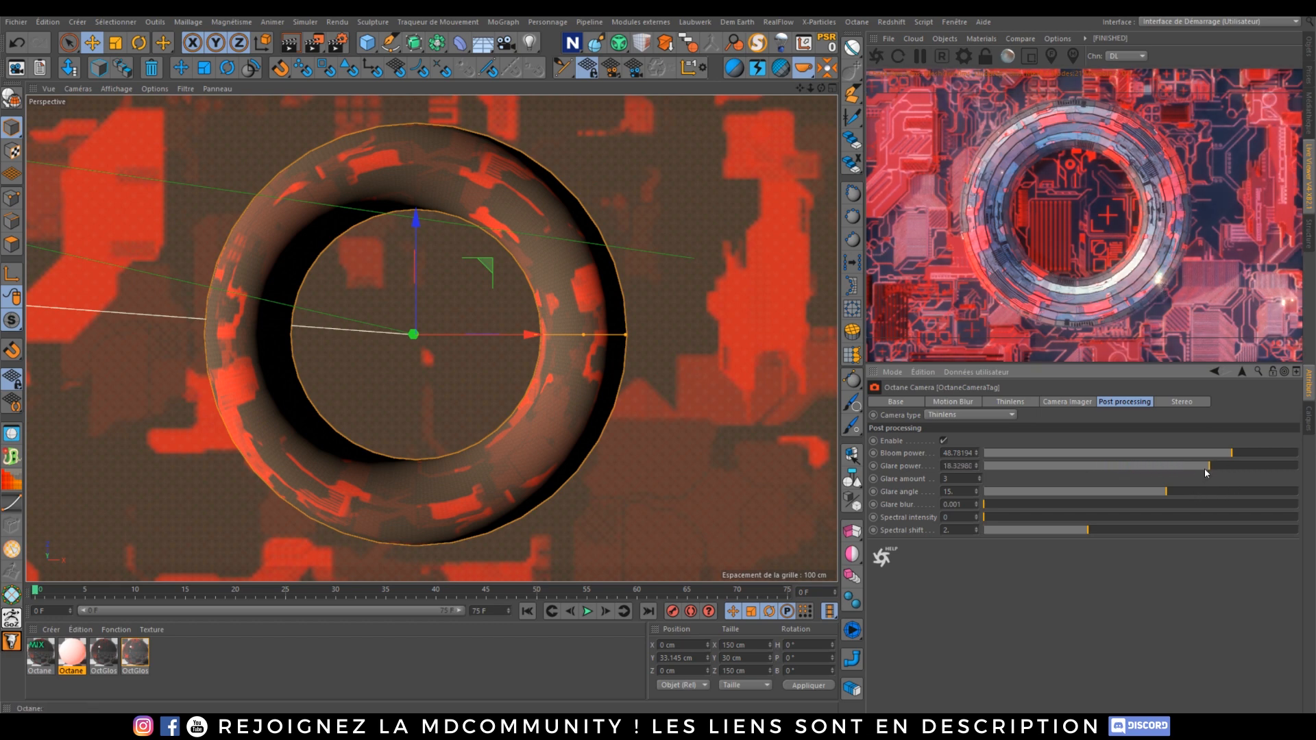
{"action": "left_click_drag", "start_coordinate": [1232, 453], "coordinate": [1187, 449]}
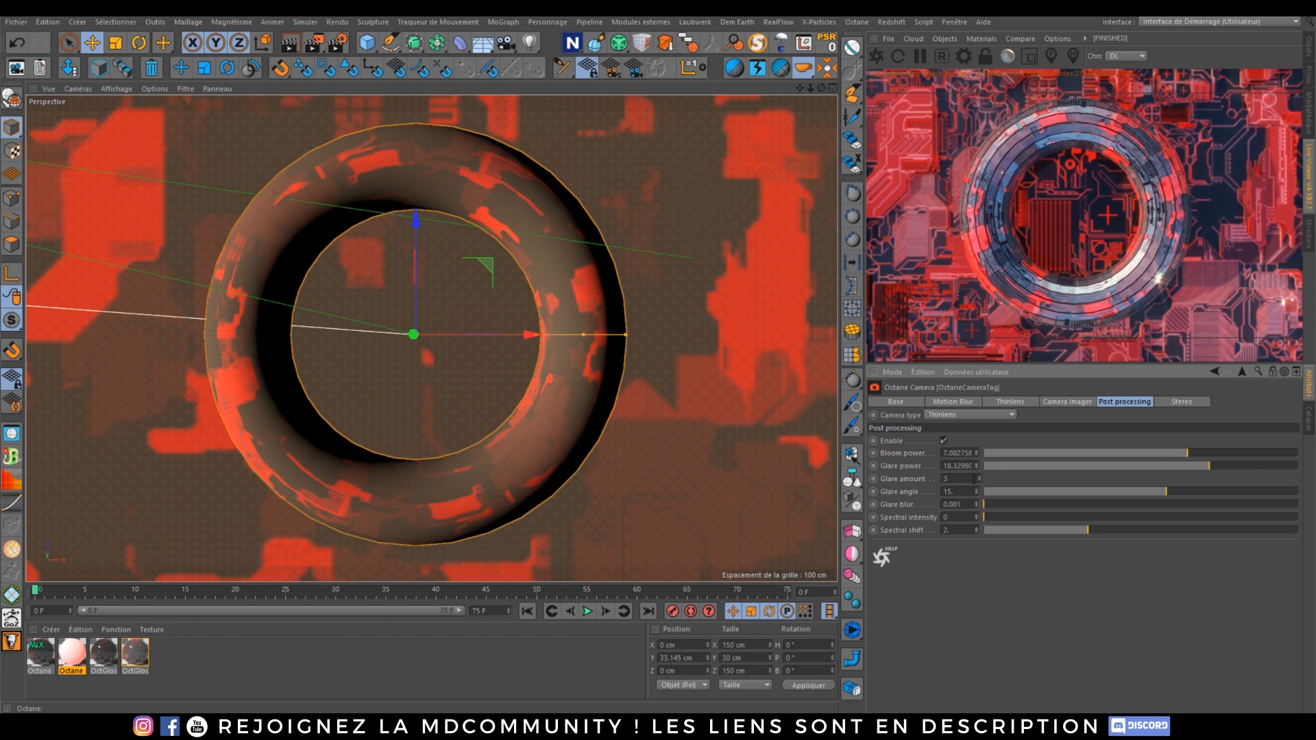
{"action": "left_click", "coordinate": [980, 482]}
{"action": "left_click", "coordinate": [980, 481]}
{"action": "left_click_drag", "start_coordinate": [1186, 495], "coordinate": [929, 483]}
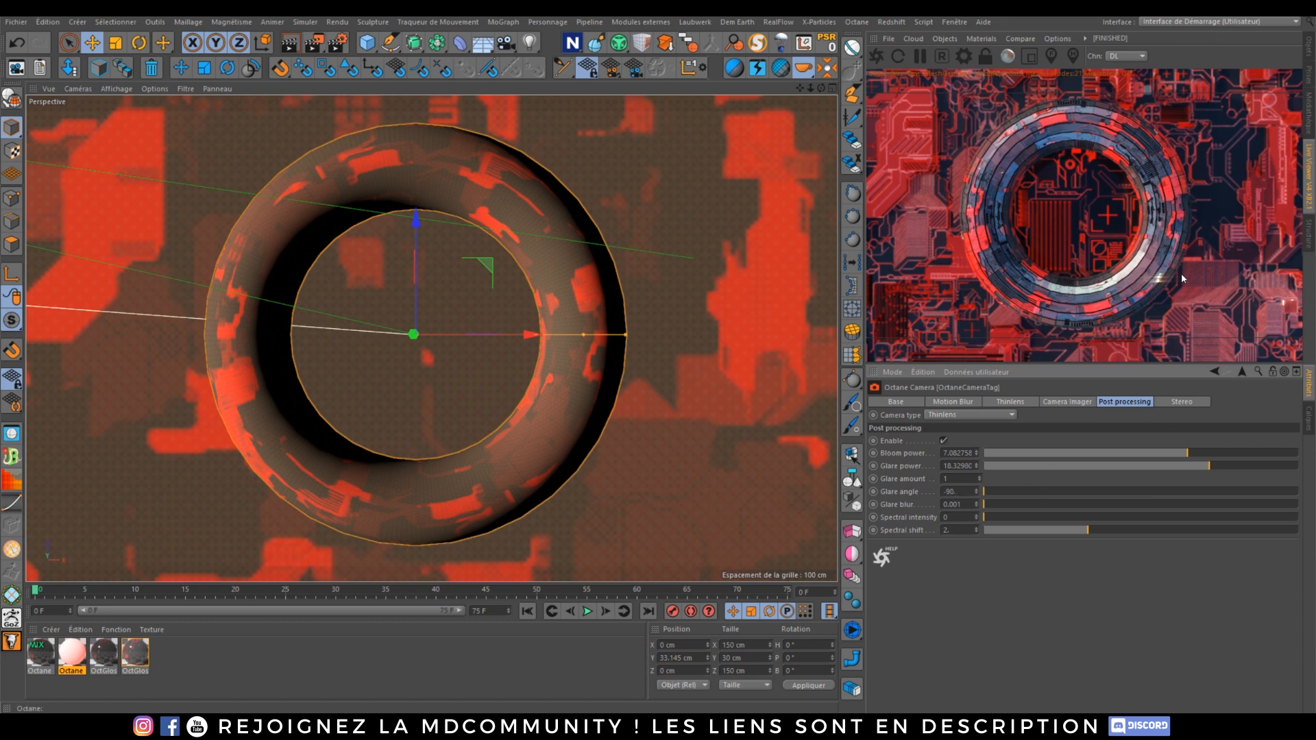
{"action": "left_click_drag", "start_coordinate": [1195, 453], "coordinate": [1241, 454]}
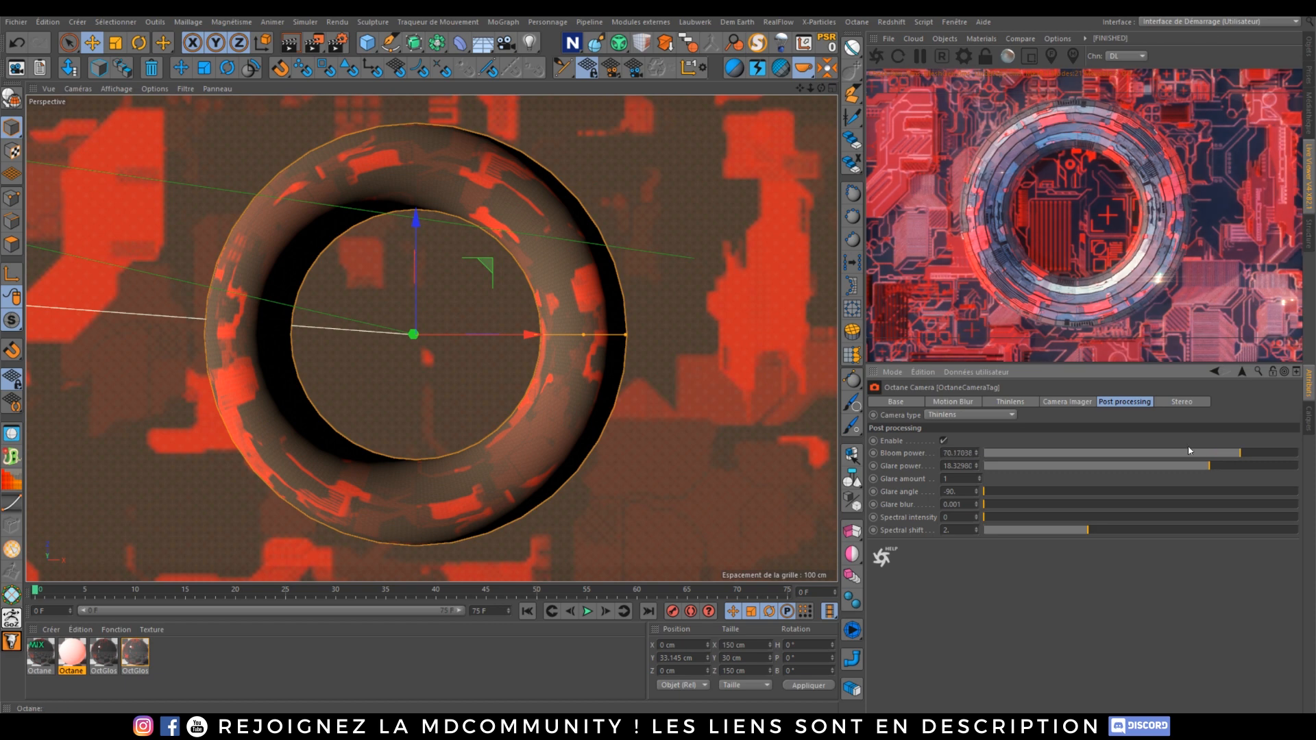
{"action": "mouse_move", "coordinate": [1199, 462]}
{"action": "left_mouse_down"}
{"action": "mouse_move", "coordinate": [1207, 447]}
{"action": "mouse_move", "coordinate": [1220, 454]}
{"action": "left_mouse_up"}
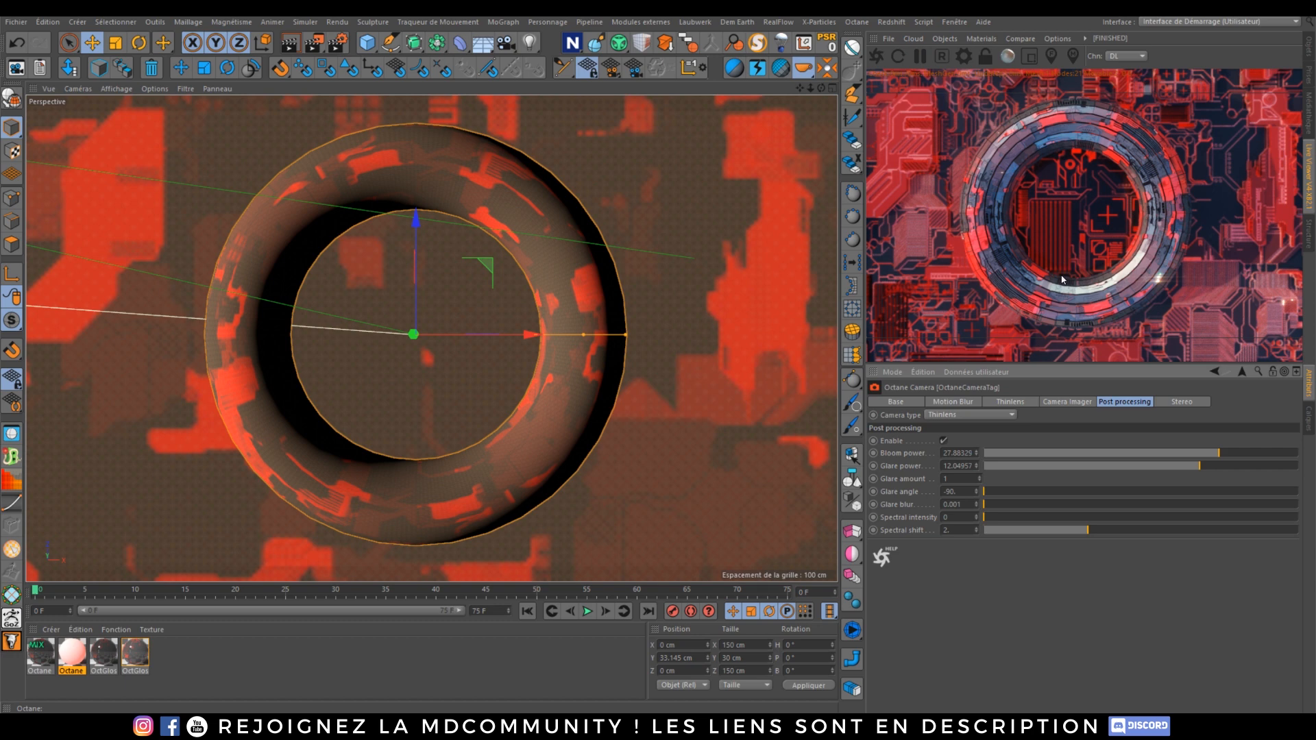
{"action": "left_click", "coordinate": [1087, 403]}
{"action": "left_click", "coordinate": [1011, 414]}
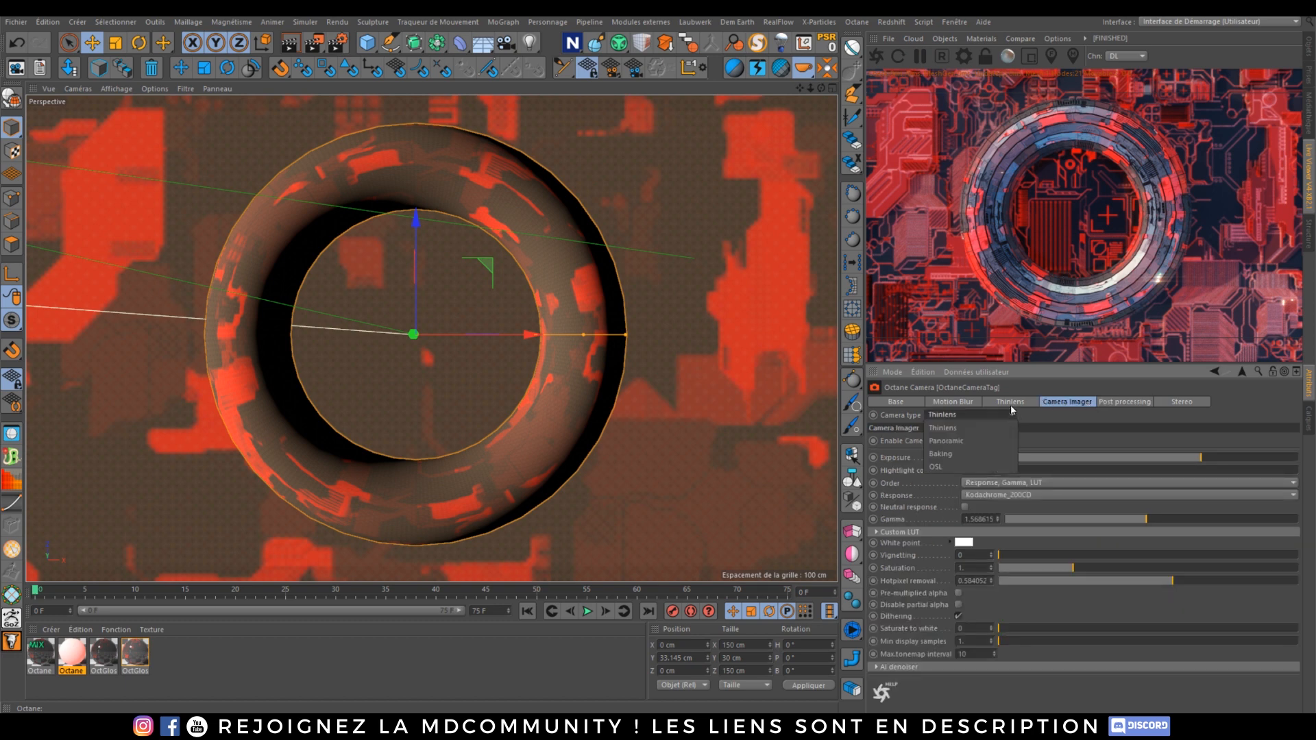
{"action": "left_click", "coordinate": [1012, 409]}
{"action": "left_click", "coordinate": [1011, 403]}
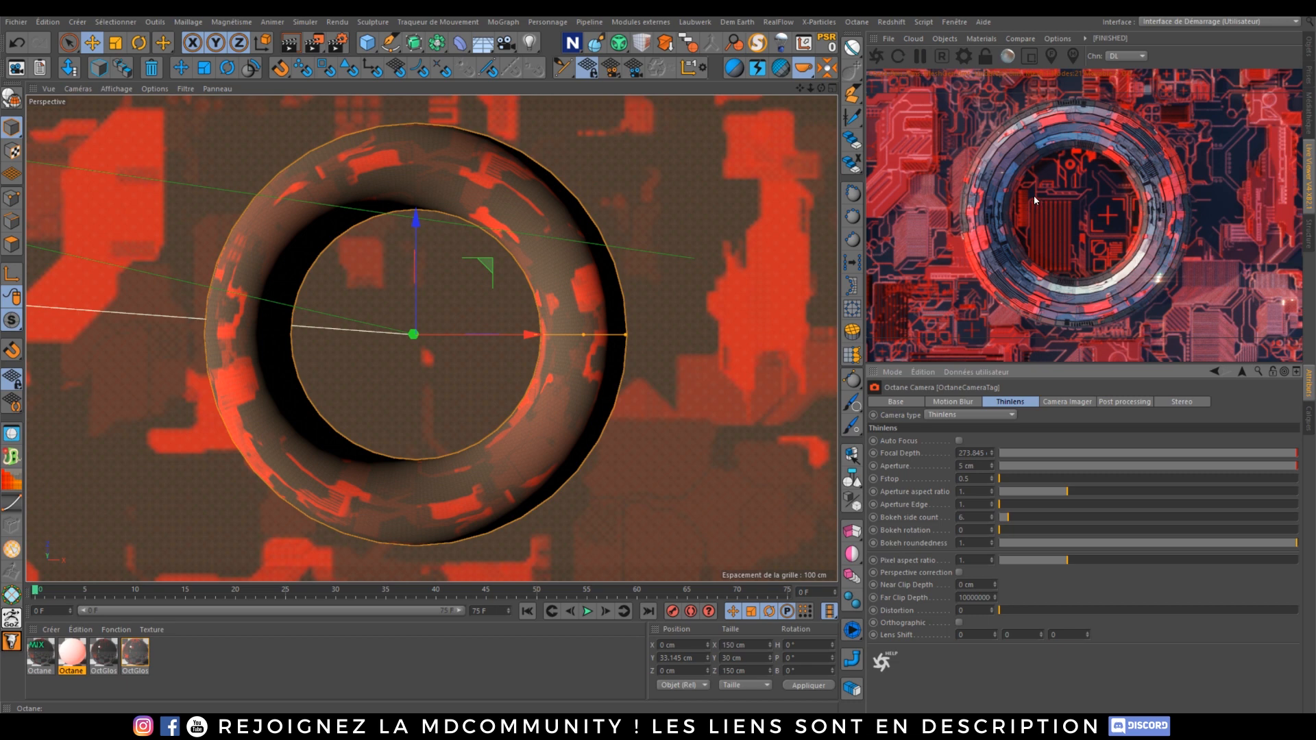
Step: Open the Octane Settings and set the kernel's Max. samples to 100, restarting the render
{"action": "left_click", "coordinate": [964, 56]}
{"action": "left_click_drag", "start_coordinate": [115, 20], "coordinate": [373, 116]}
{"action": "left_click", "coordinate": [879, 57]}
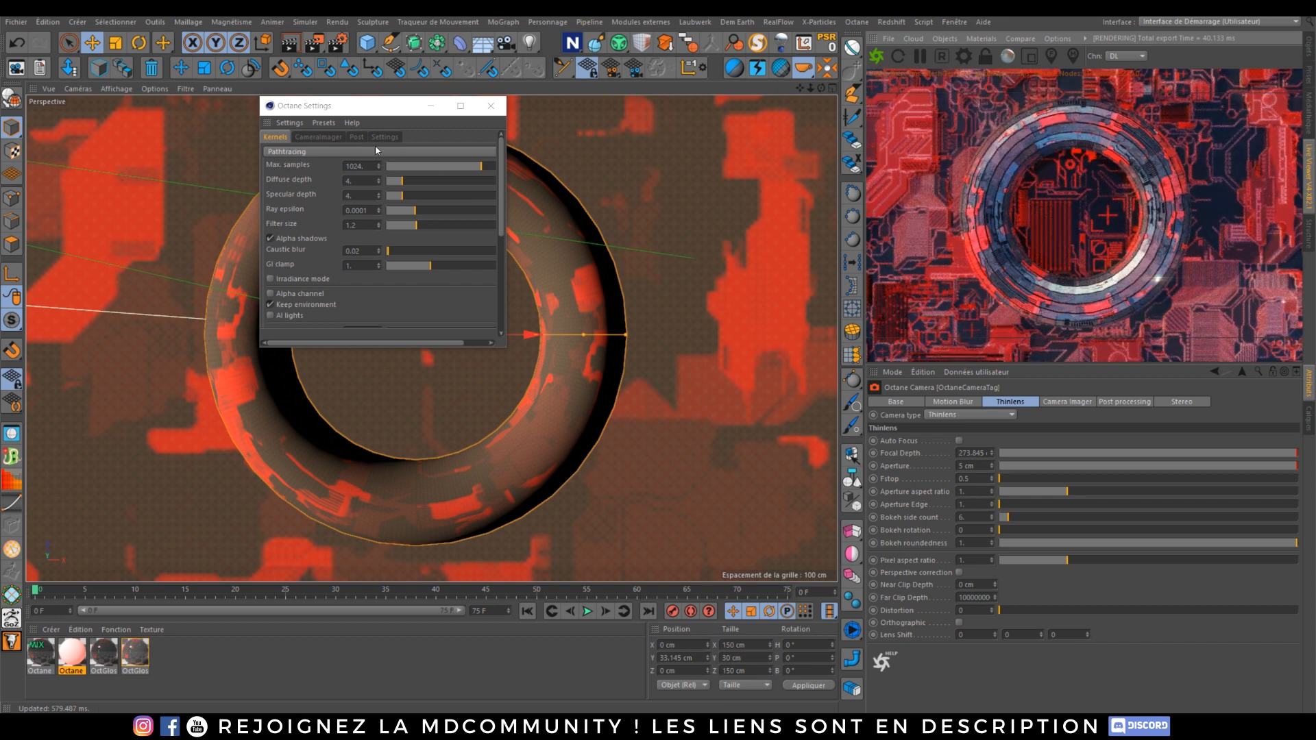
{"action": "left_click", "coordinate": [310, 138]}
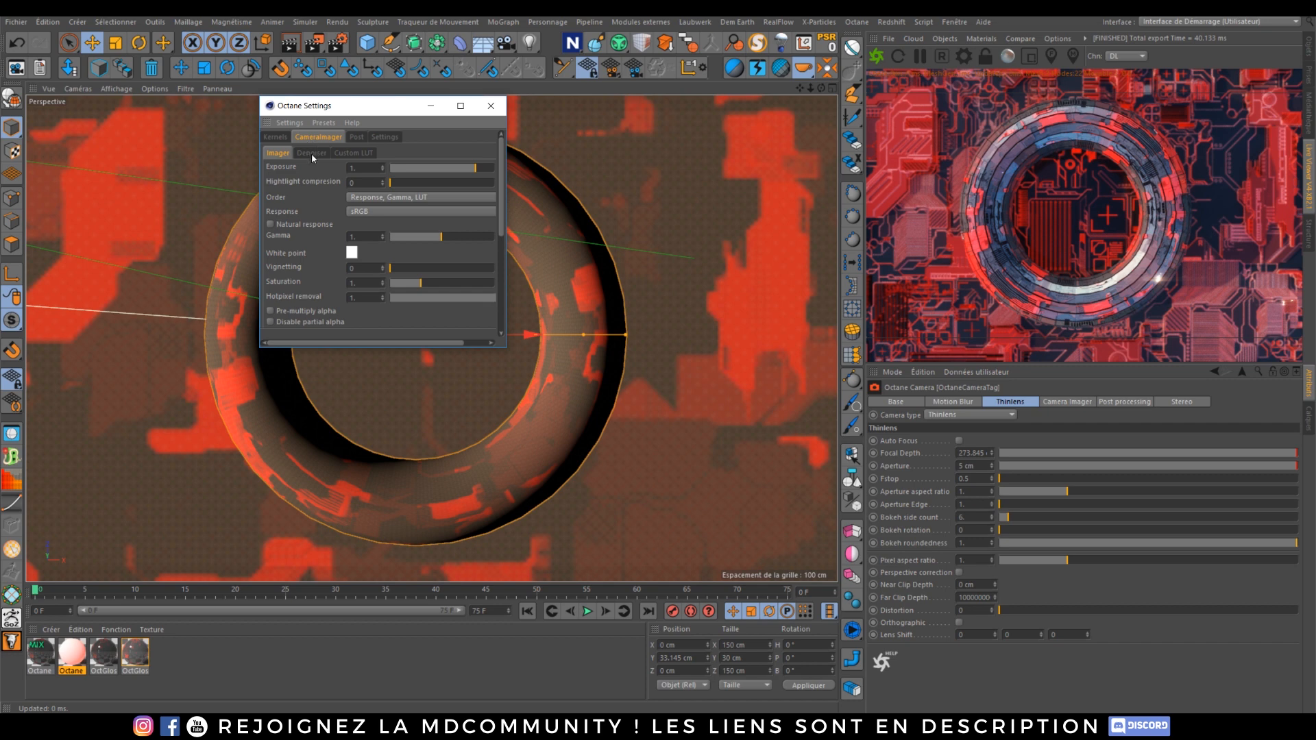
{"action": "left_click", "coordinate": [275, 137]}
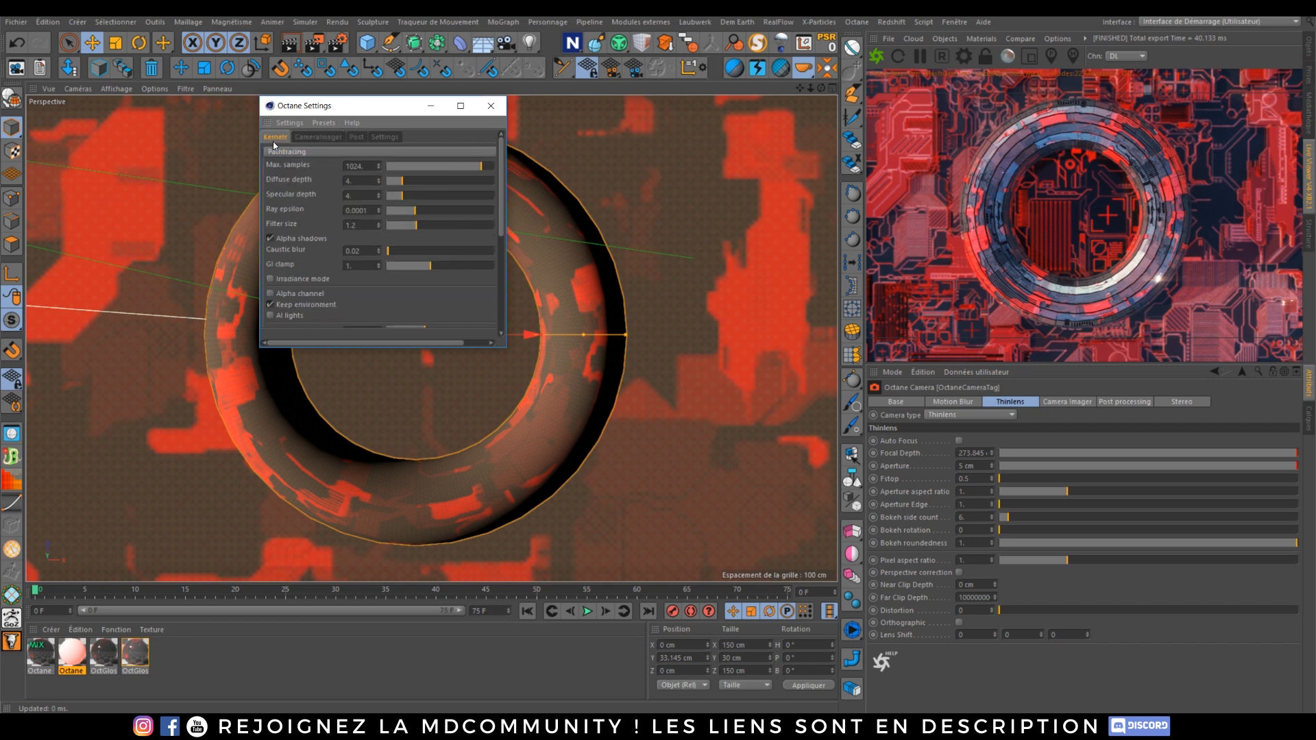
{"action": "double_click", "coordinate": [371, 164]}
{"action": "type", "text": "100"}
{"action": "key", "text": "Return"}
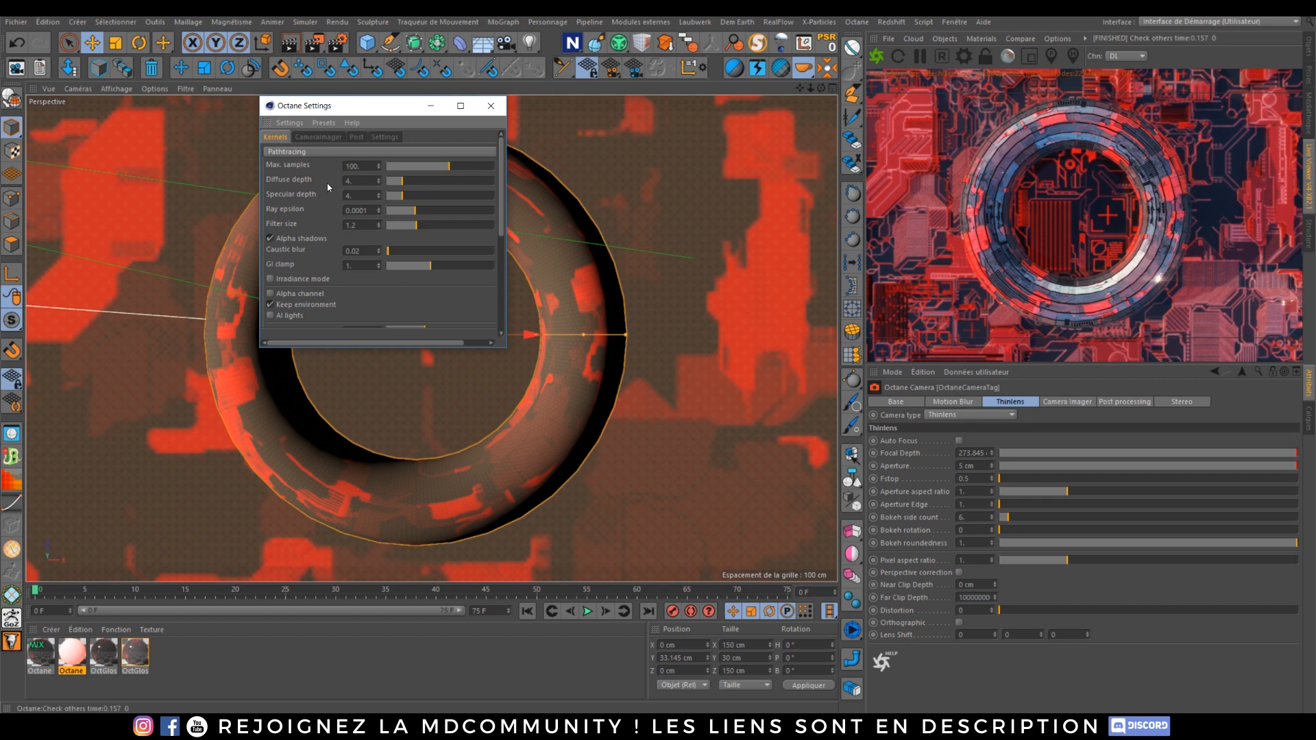
{"action": "left_click", "coordinate": [876, 56]}
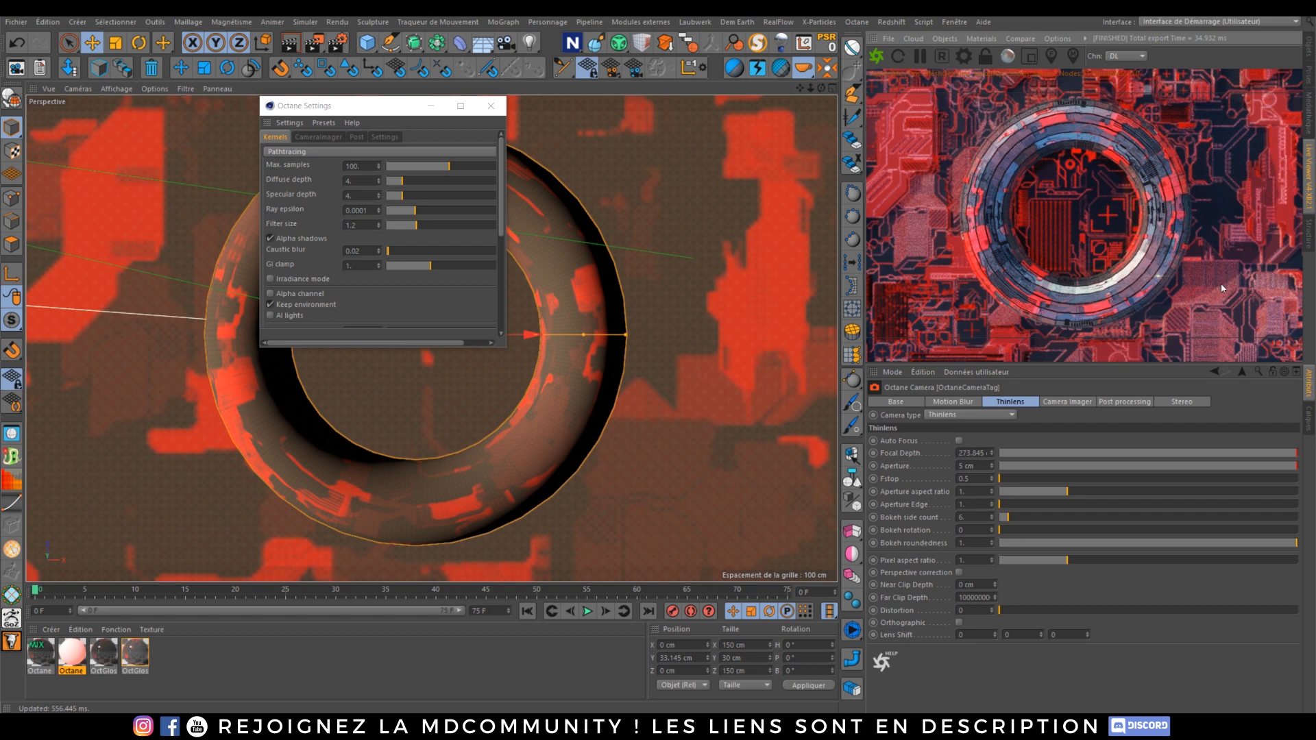
Step: Toggle the Live Viewer HUD and enable denoising in the Octane Settings' Camera Imager denoiser
{"action": "left_click", "coordinate": [319, 137]}
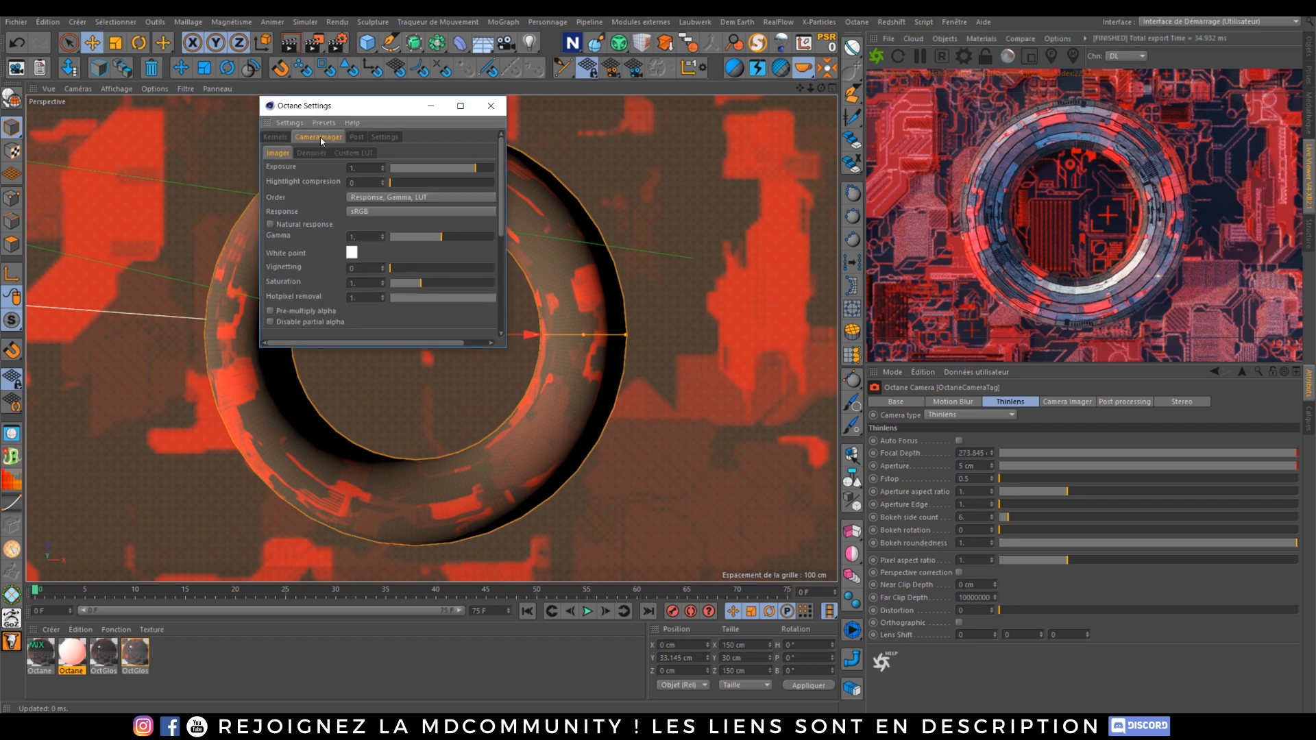
{"action": "left_click", "coordinate": [311, 153]}
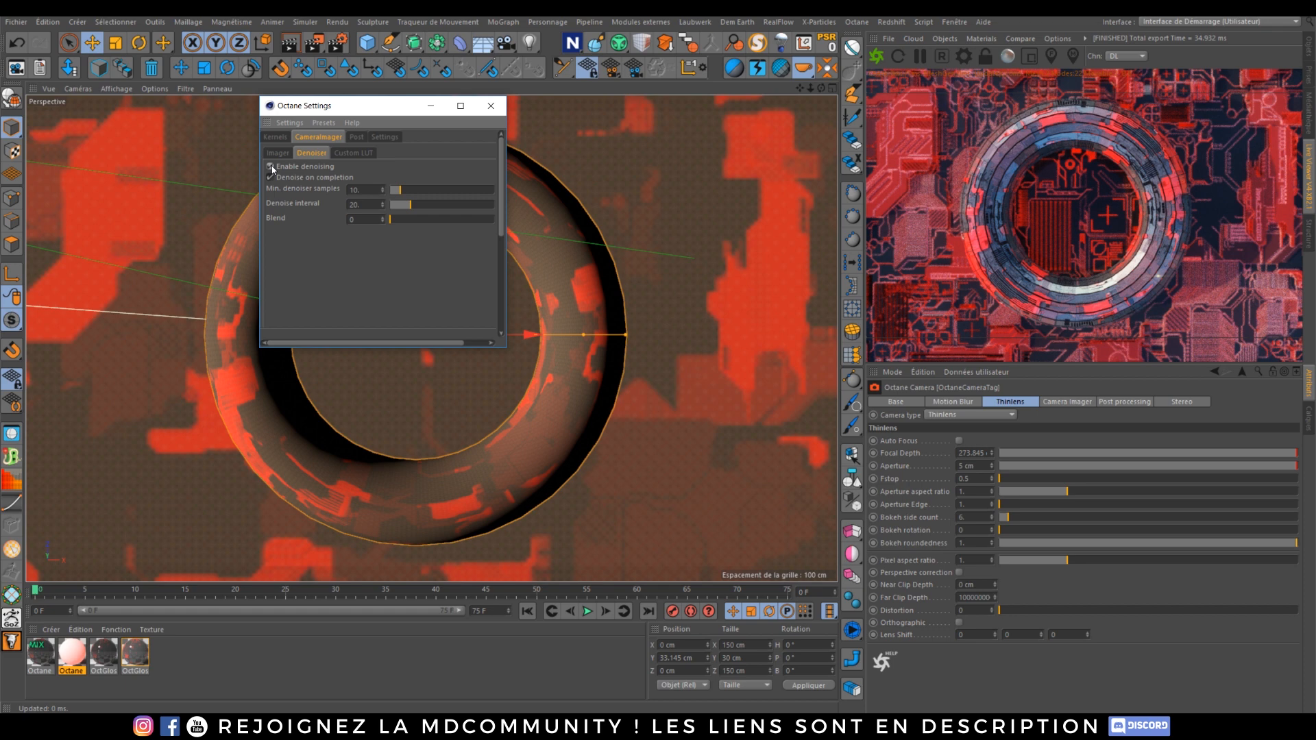
{"action": "right_click", "coordinate": [1012, 245]}
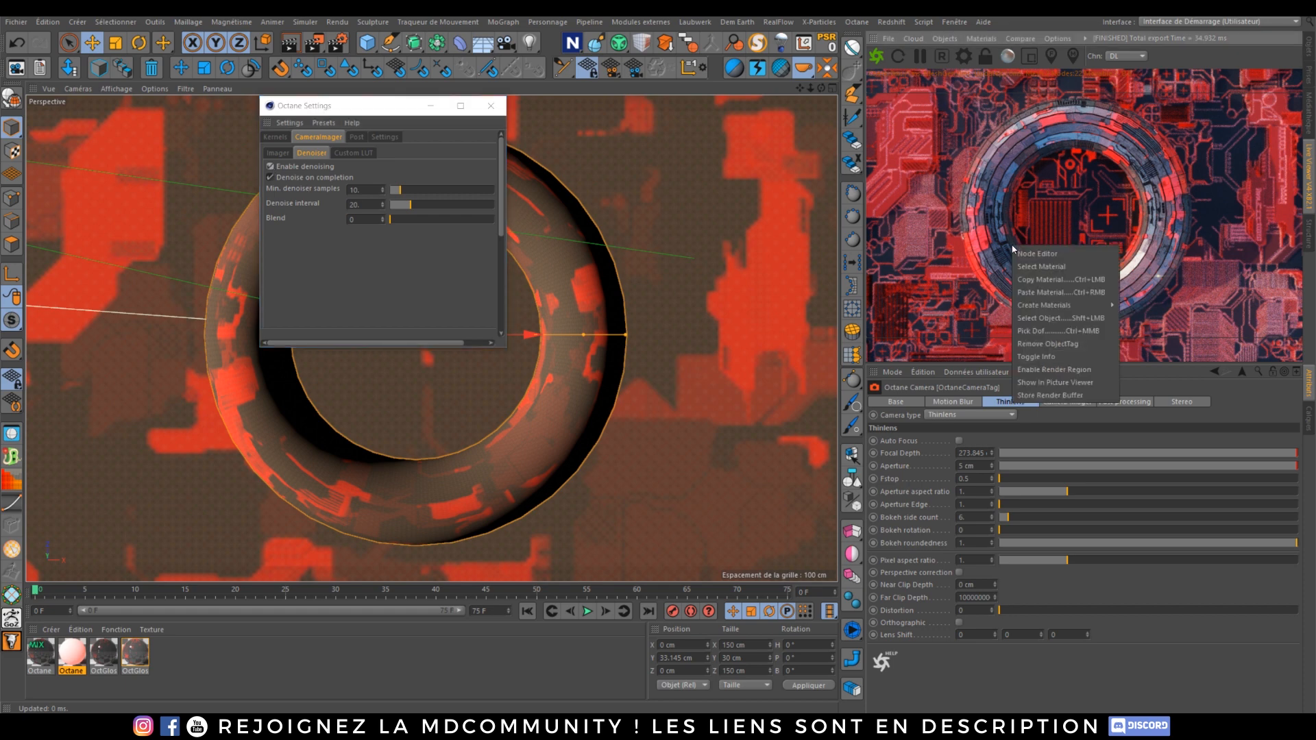
{"action": "left_click", "coordinate": [1053, 355]}
{"action": "left_click", "coordinate": [876, 58]}
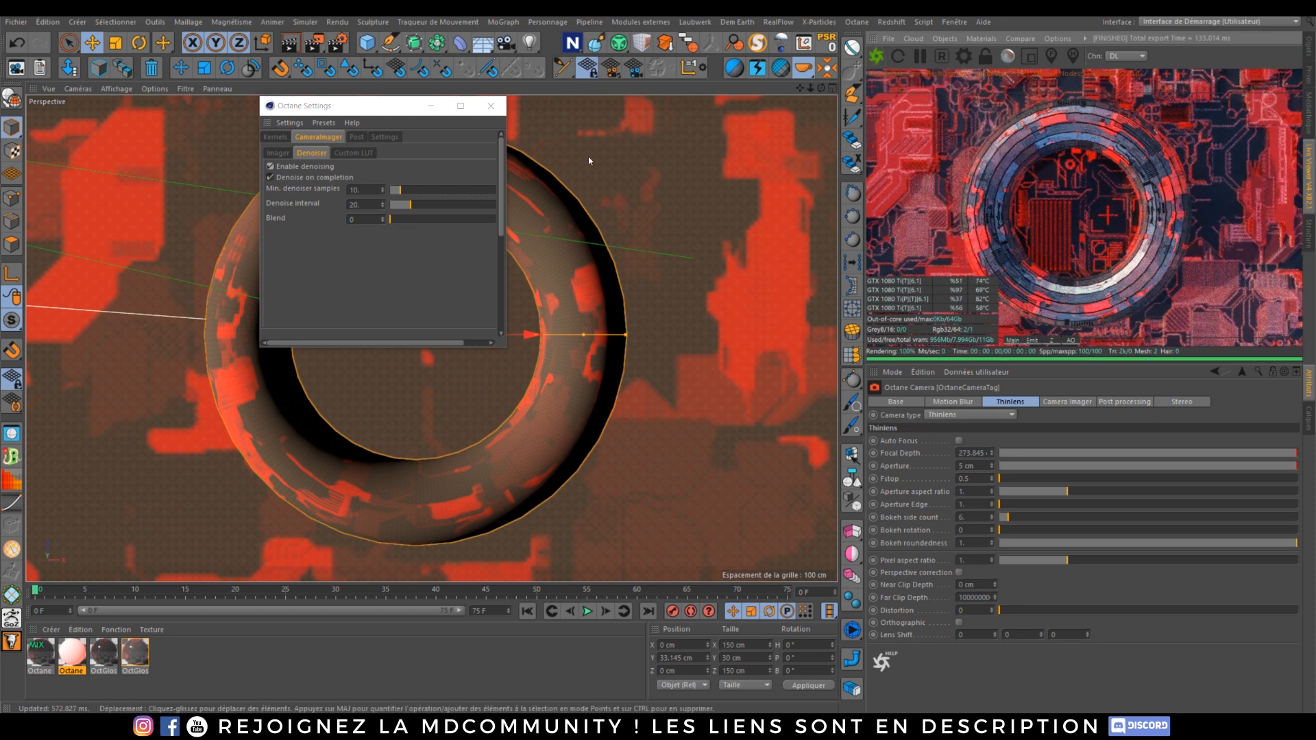
{"action": "left_click", "coordinate": [271, 168]}
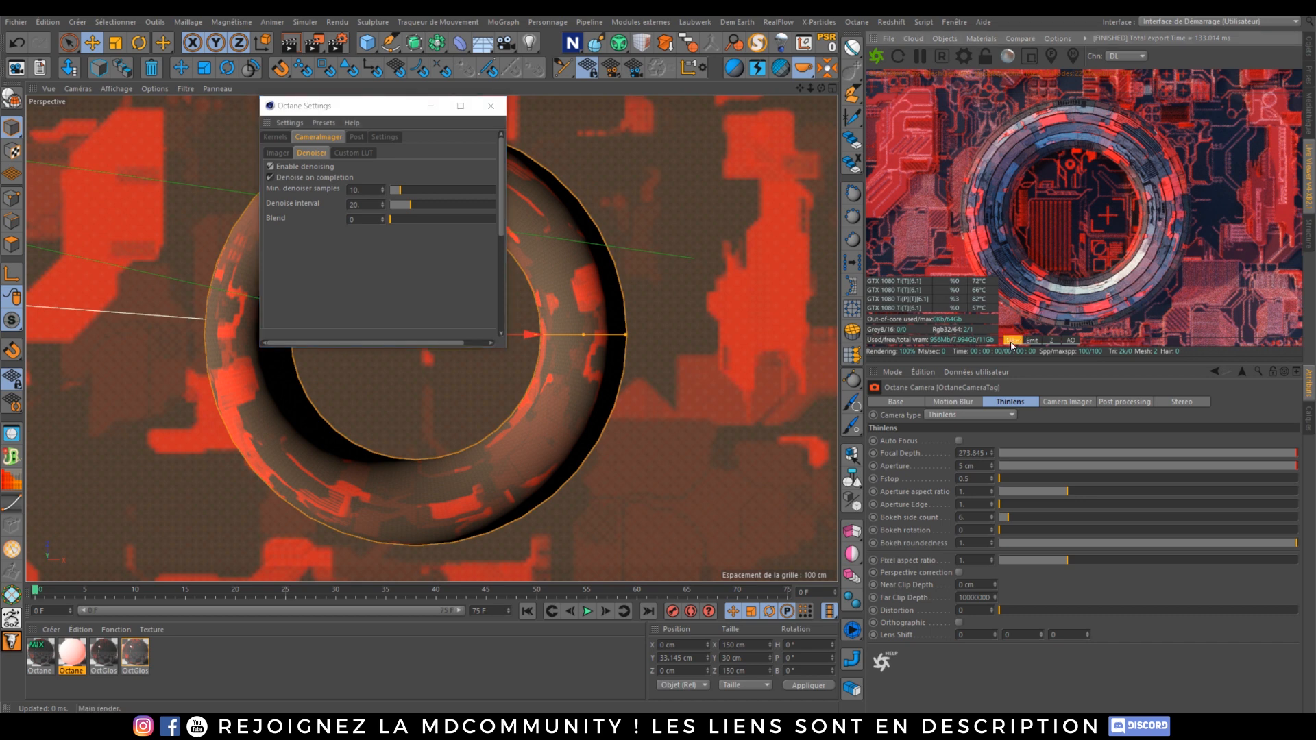
Step: Switch through the render passes in the Live Viewer HUD, returning to the main pass
{"action": "left_click", "coordinate": [1044, 340]}
{"action": "left_click", "coordinate": [1037, 342]}
{"action": "left_click", "coordinate": [1072, 341]}
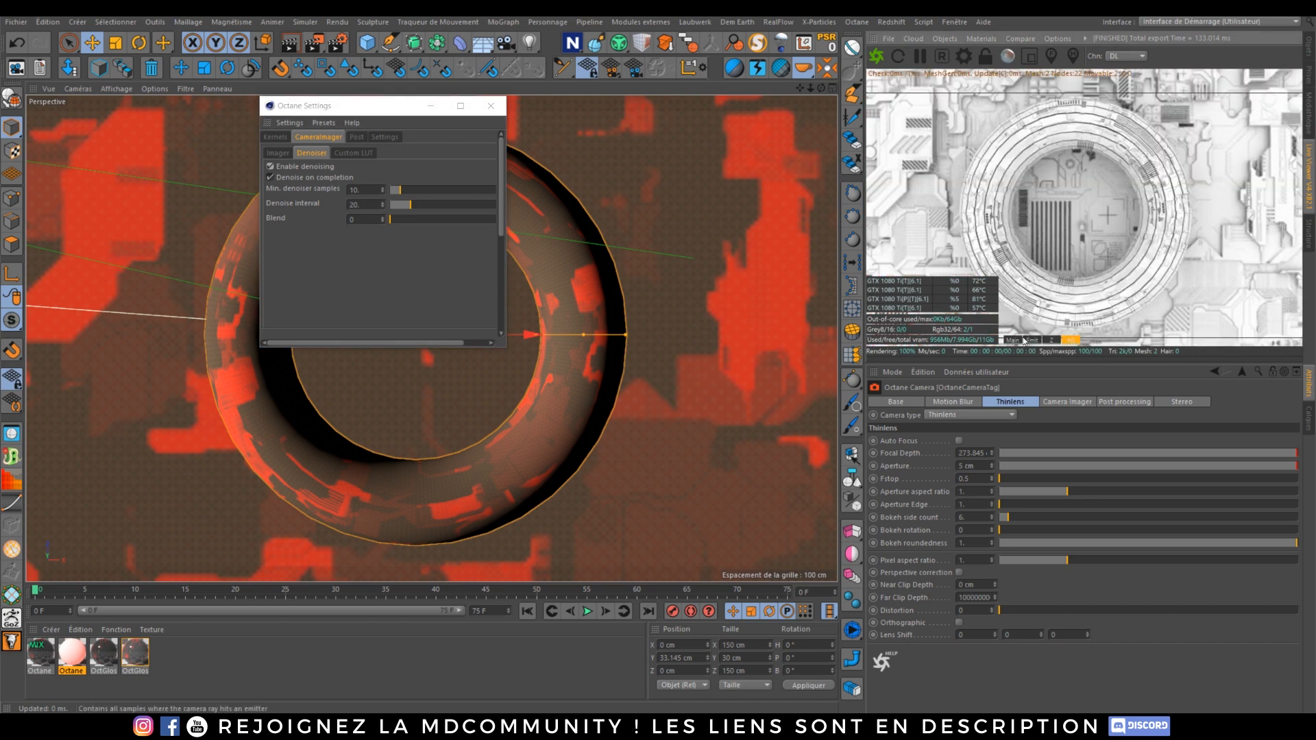
{"action": "left_click", "coordinate": [1020, 340]}
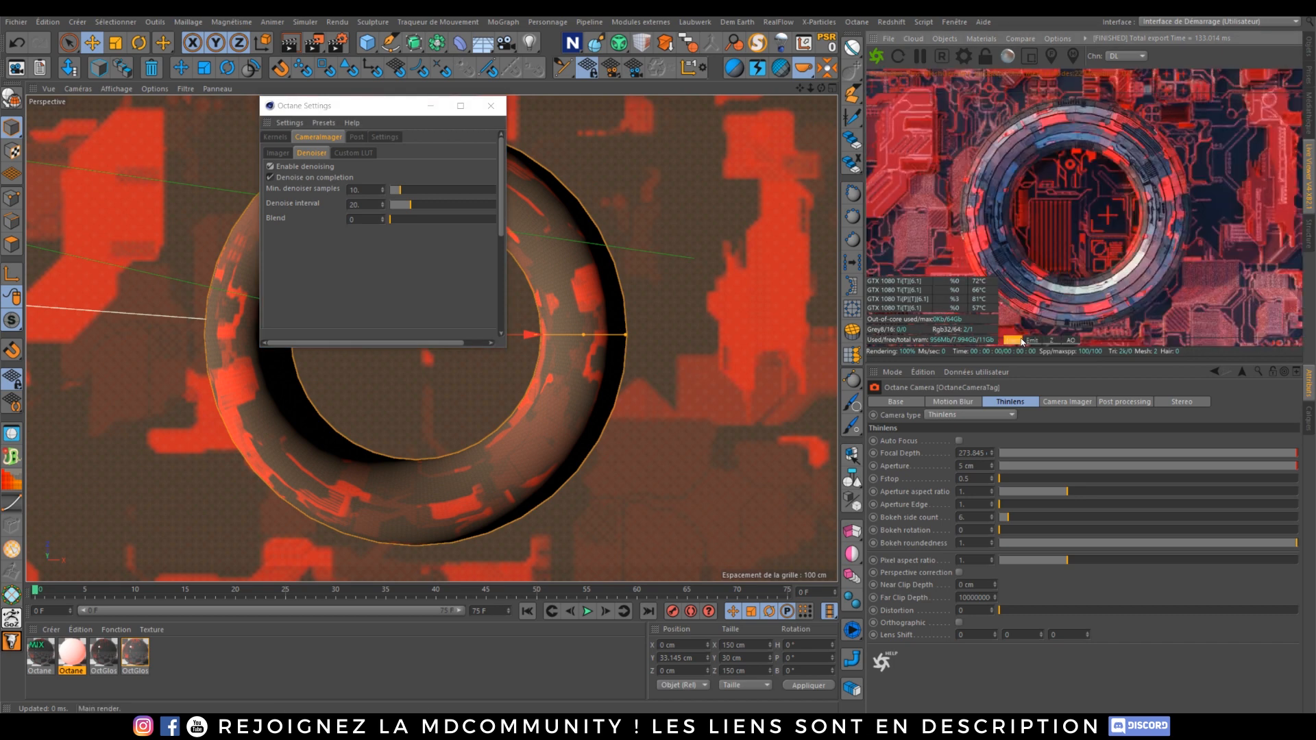
Step: Toggle Enable denoising again in the Octane Settings' Camera Imager denoiser
{"action": "left_click", "coordinate": [284, 139]}
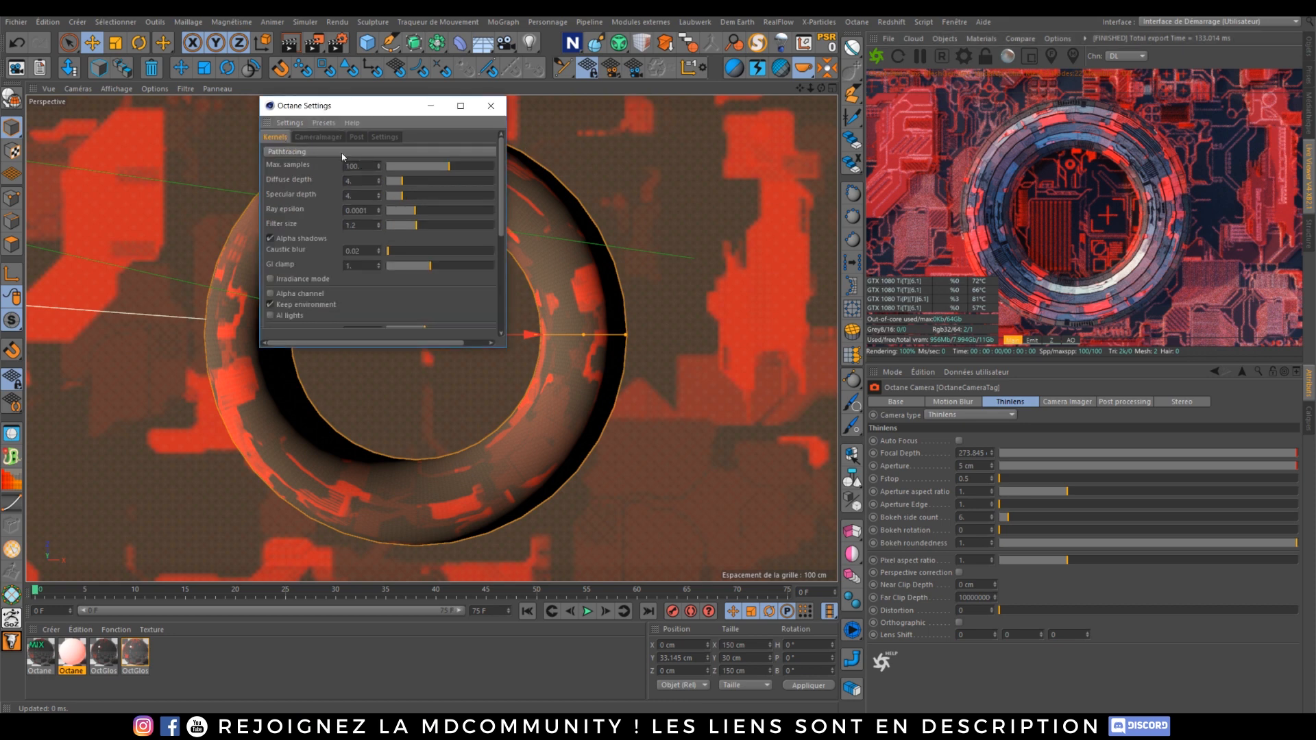
{"action": "left_click", "coordinate": [318, 137]}
{"action": "left_click", "coordinate": [271, 167]}
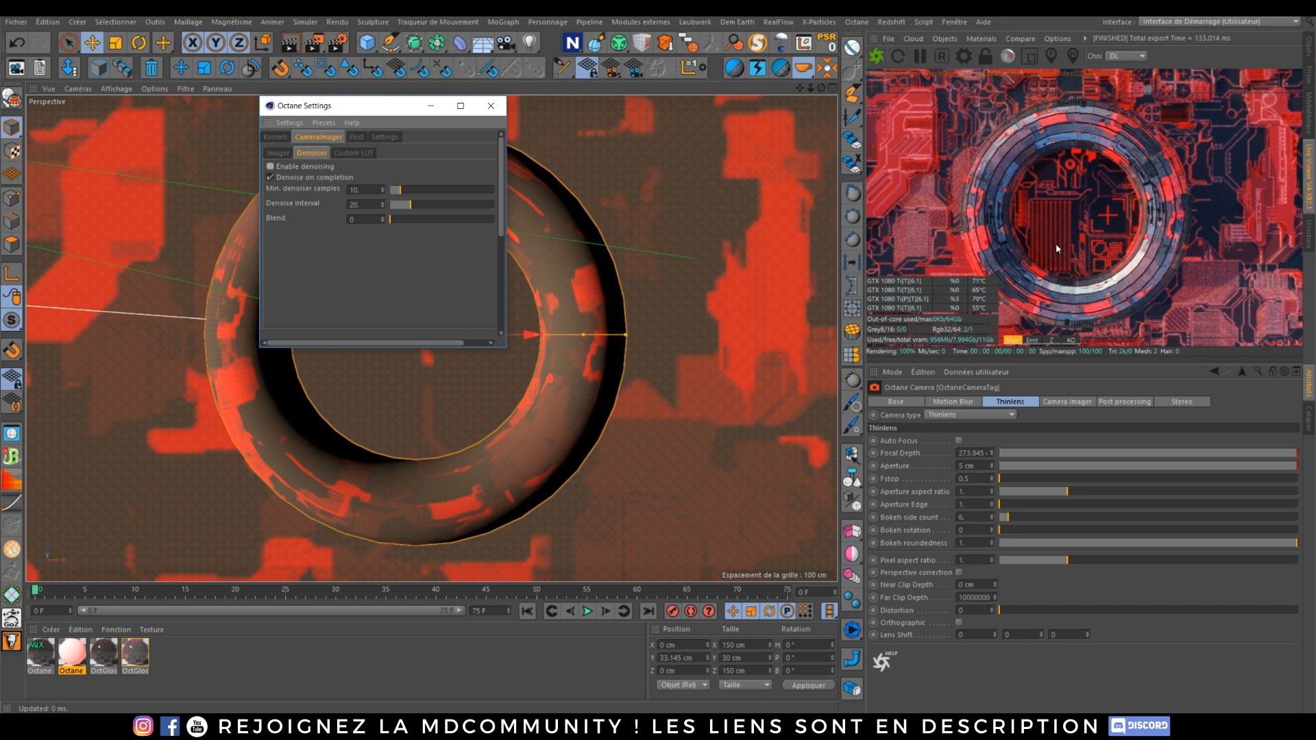
Step: Switch the render kernel to Pathtracing with Max. samples at 1024
{"action": "left_click", "coordinate": [284, 137]}
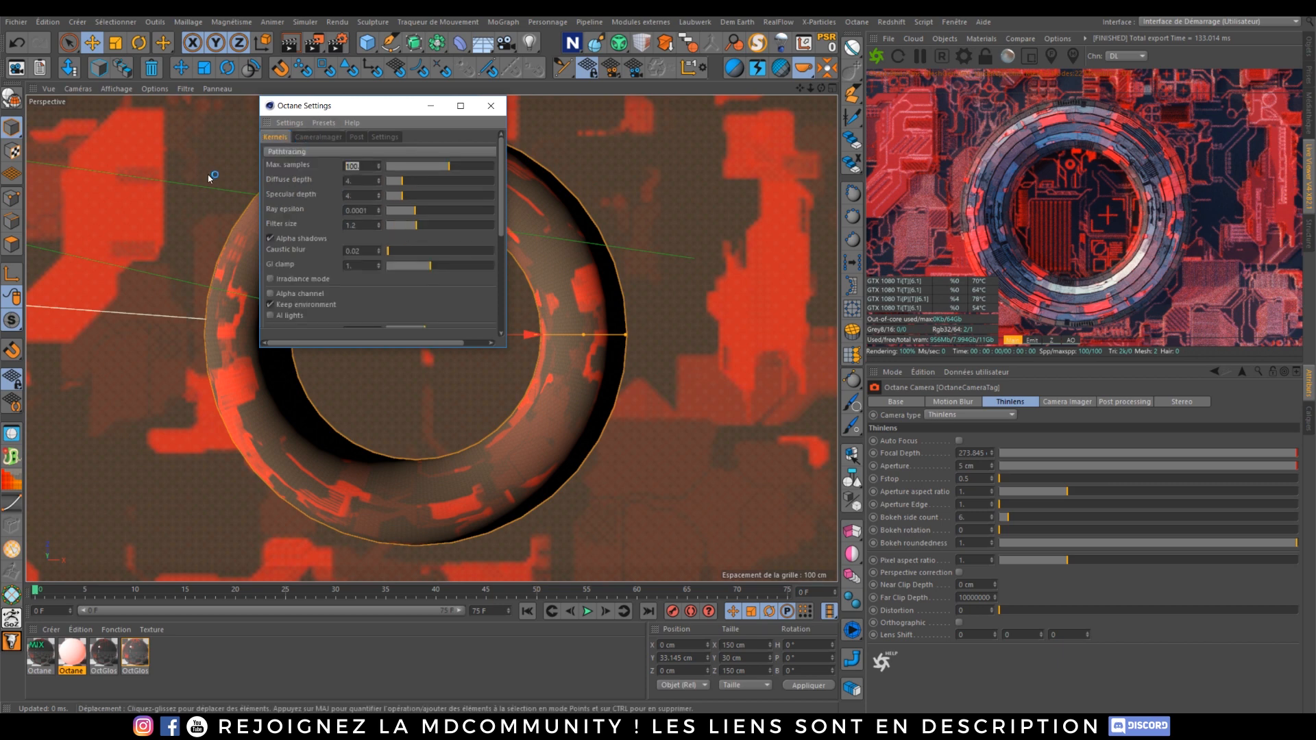
{"action": "left_click", "coordinate": [283, 151]}
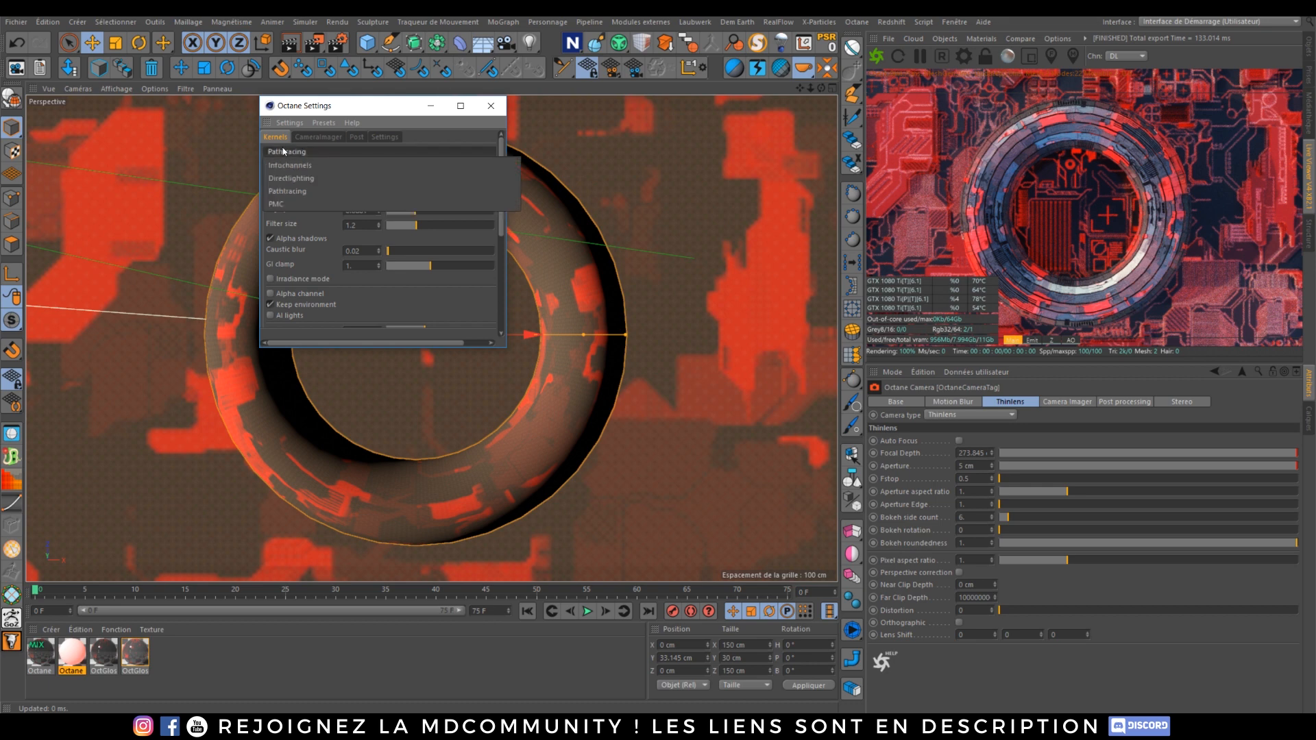
{"action": "left_click", "coordinate": [291, 192]}
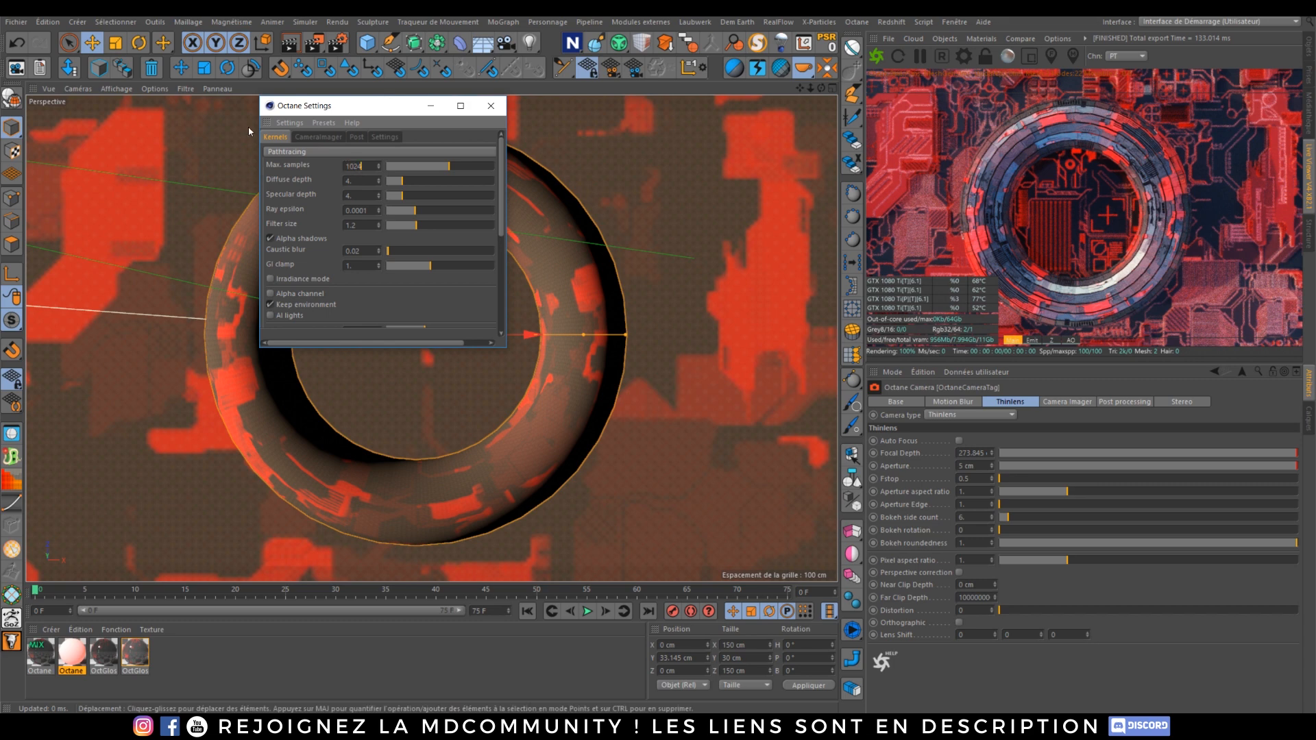
{"action": "key", "text": "Return"}
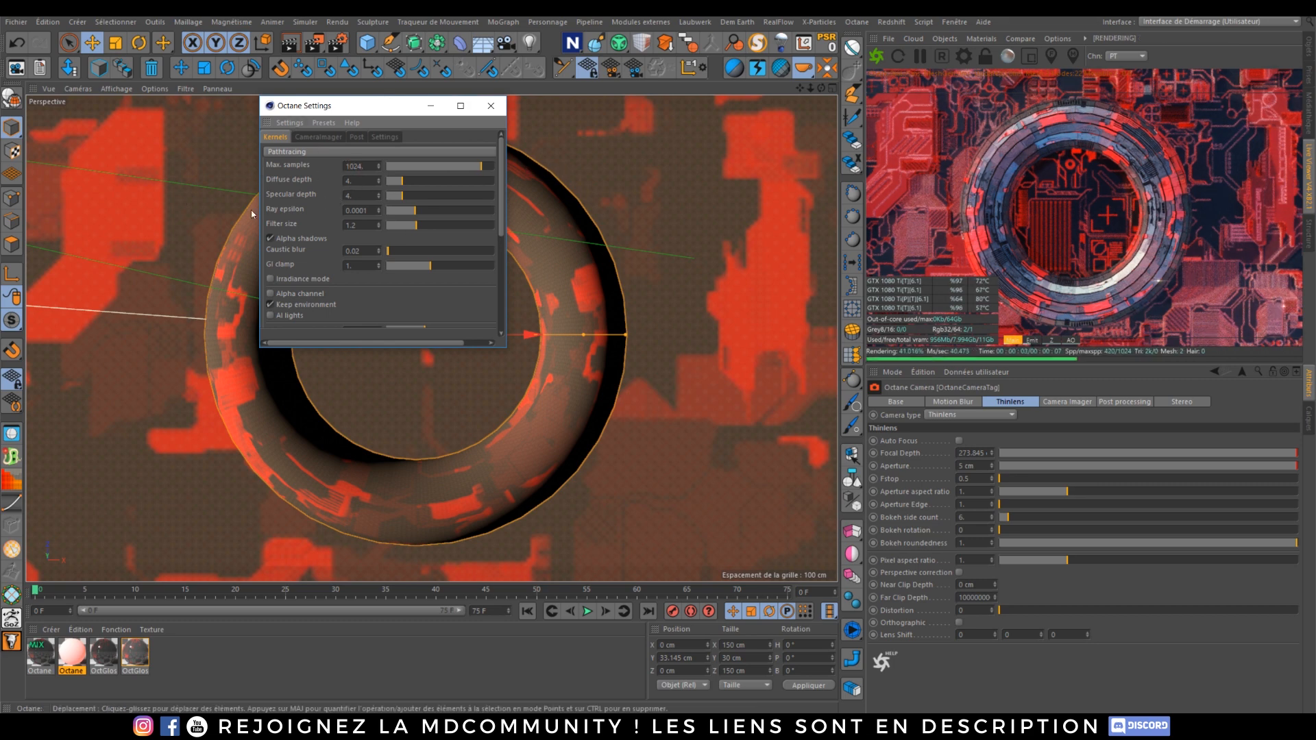
Step: Set the Pathtracing kernel's Coherent ratio to 0.2 and Path term. power to 0.8
{"action": "scroll", "coordinate": [501, 166], "scroll_direction": "down", "scroll_amount": 1}
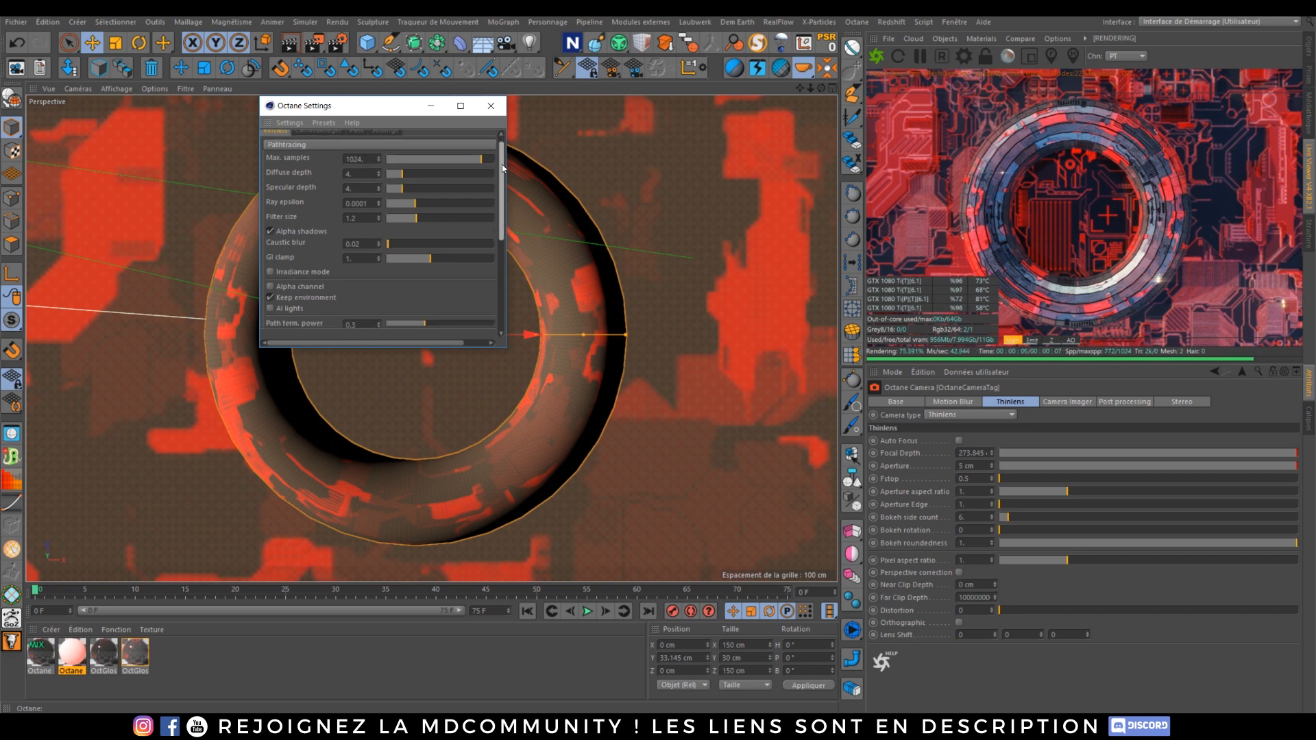
{"action": "double_click", "coordinate": [371, 172]}
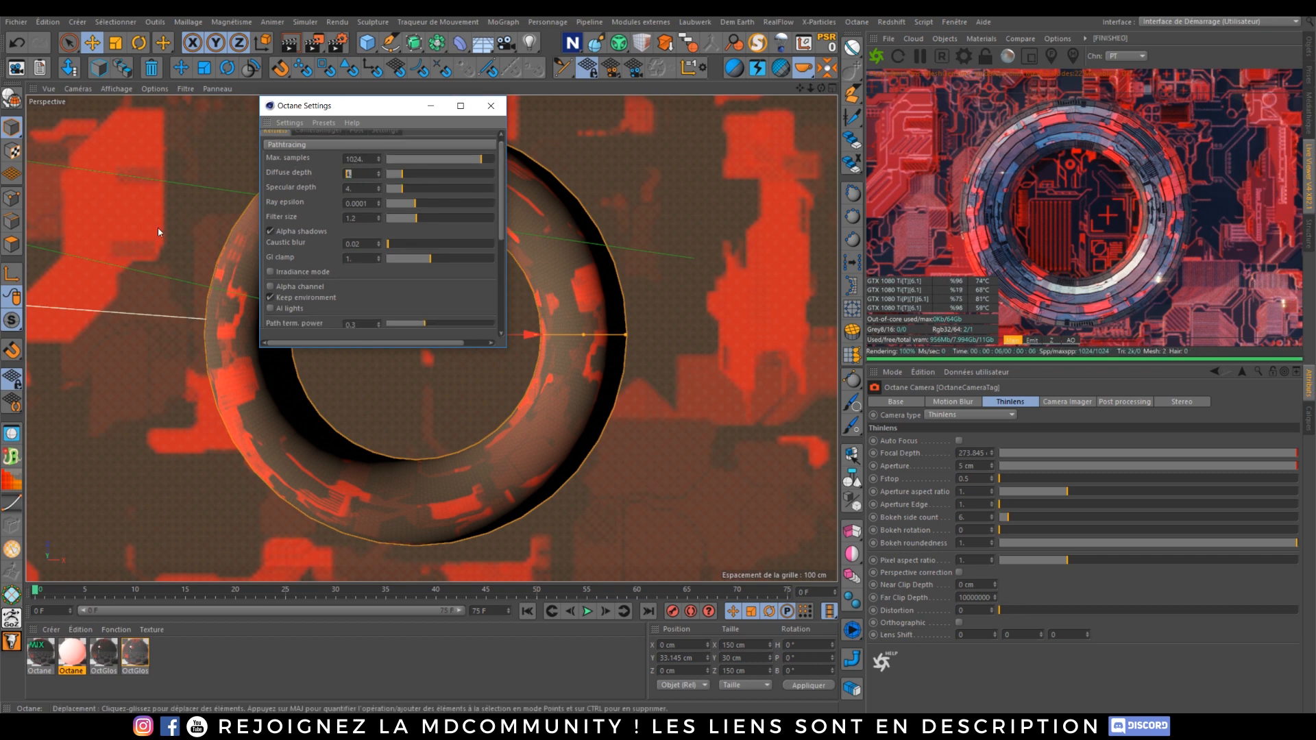
{"action": "double_click", "coordinate": [367, 187]}
{"action": "left_click", "coordinate": [310, 186]}
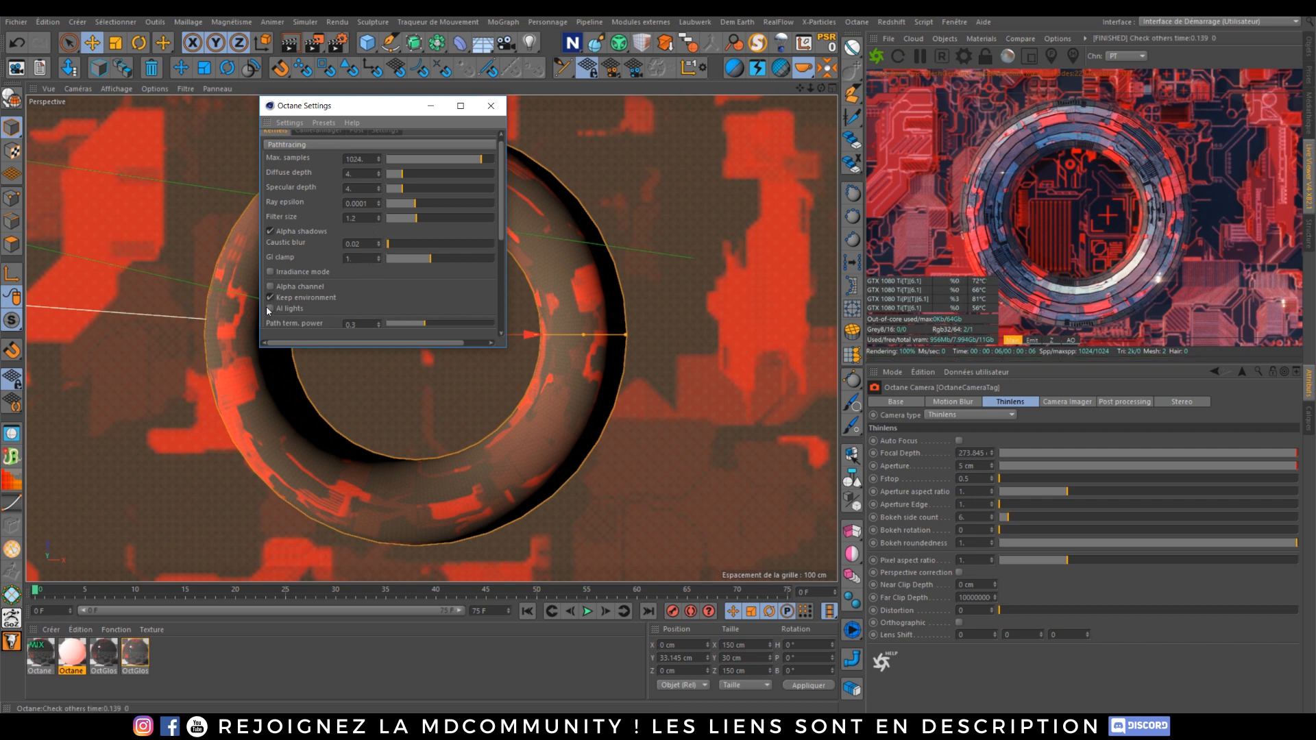
{"action": "scroll", "coordinate": [499, 220], "scroll_direction": "down", "scroll_amount": 5}
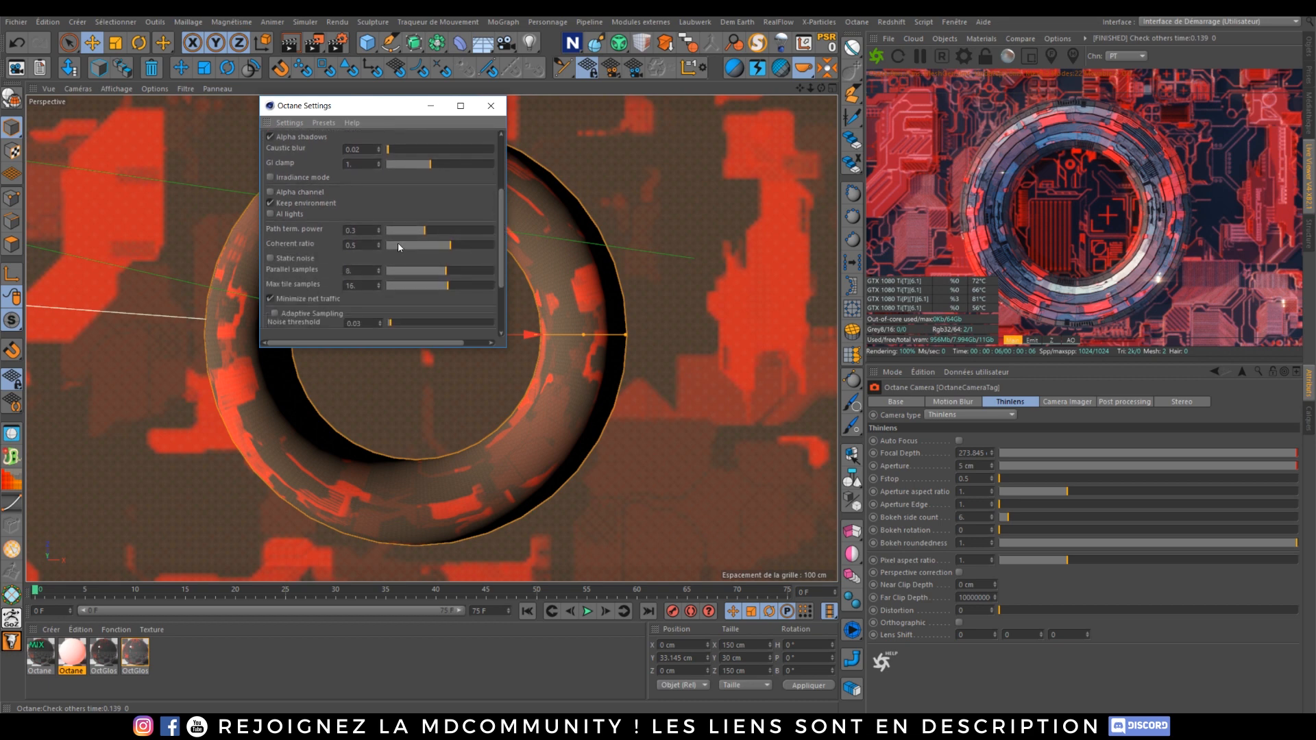
{"action": "double_click", "coordinate": [351, 245]}
{"action": "type", "text": "0.2"}
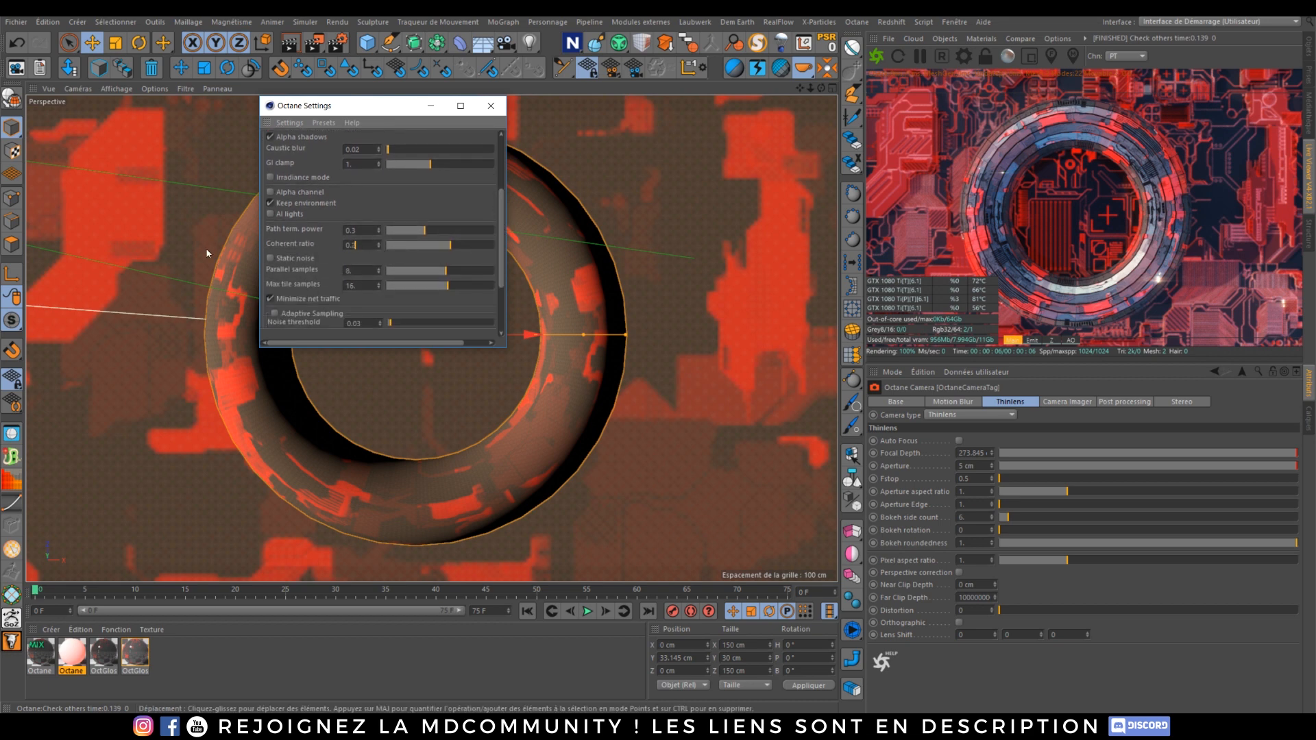
{"action": "key", "text": "Return"}
{"action": "left_click_drag", "start_coordinate": [358, 230], "coordinate": [254, 218]}
{"action": "type", "text": "0.8"}
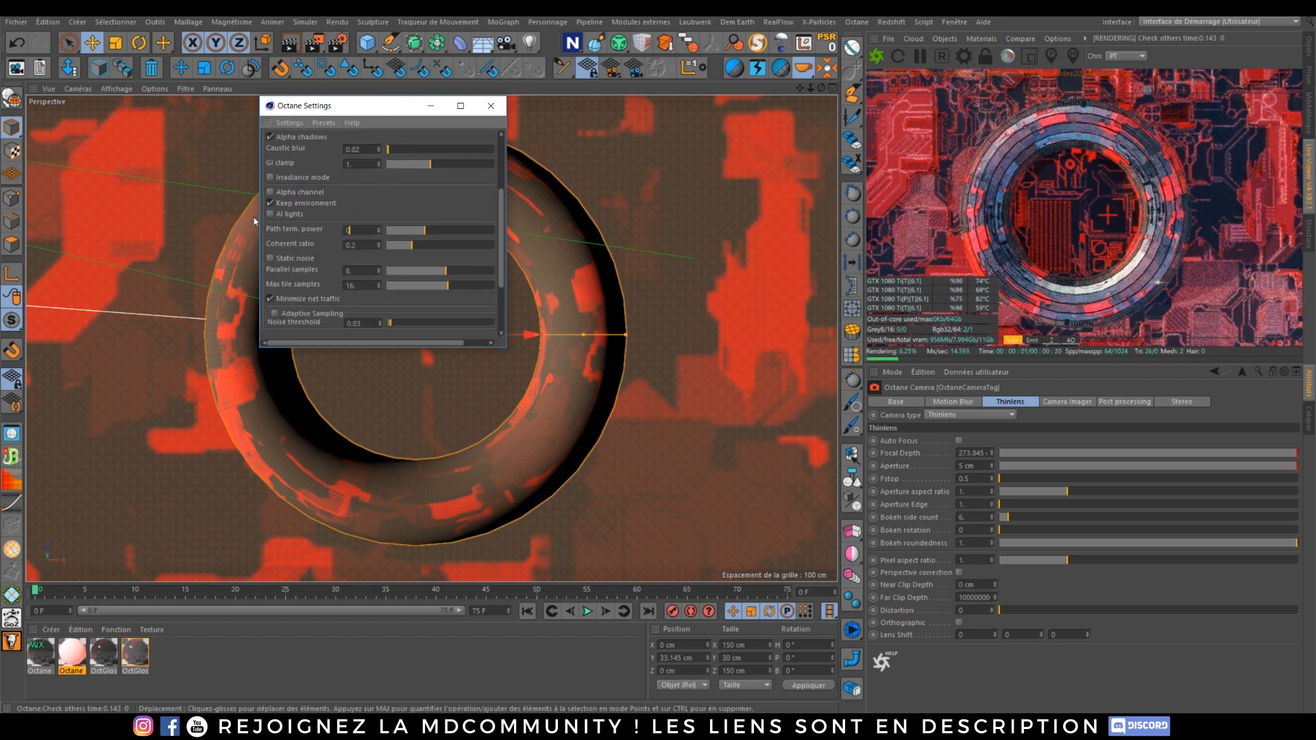
{"action": "key", "text": "Return"}
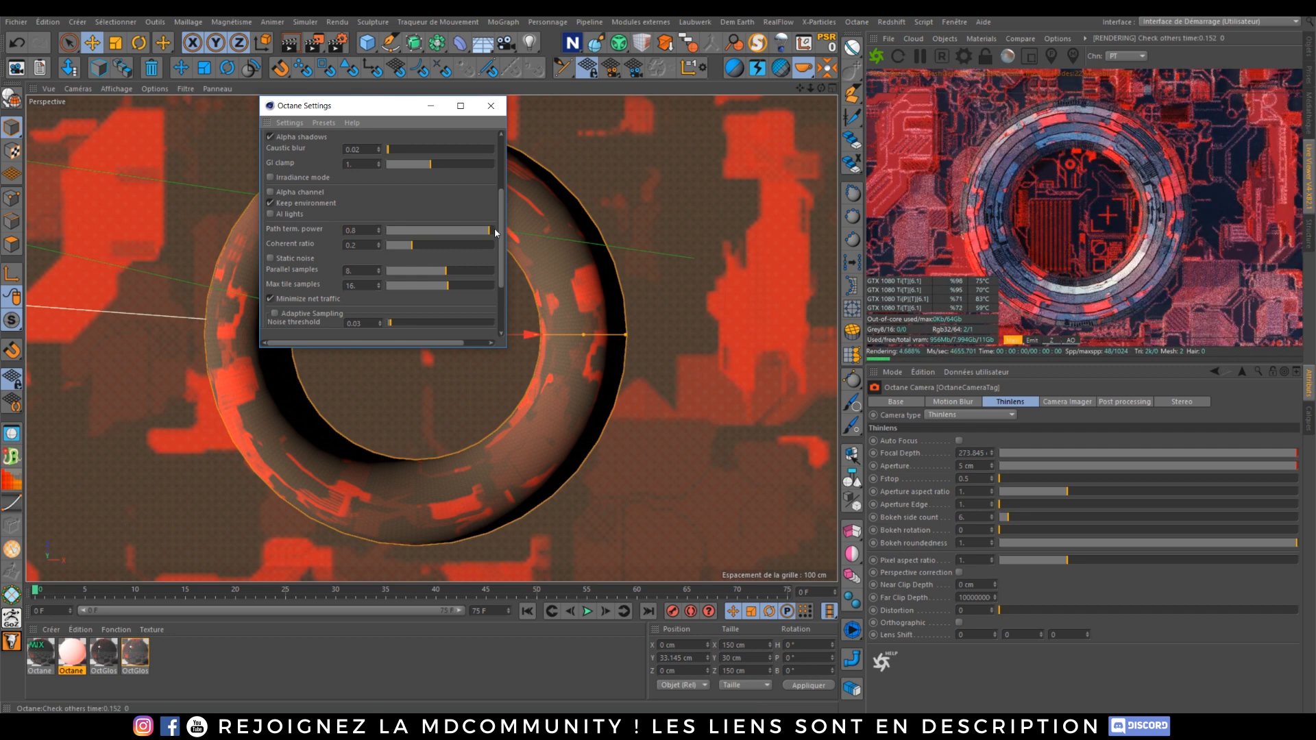
Step: Set Parallel samples to 16 and Max tile samples to 32, and enable Adaptive Sampling
{"action": "left_click_drag", "start_coordinate": [445, 270], "coordinate": [530, 270]}
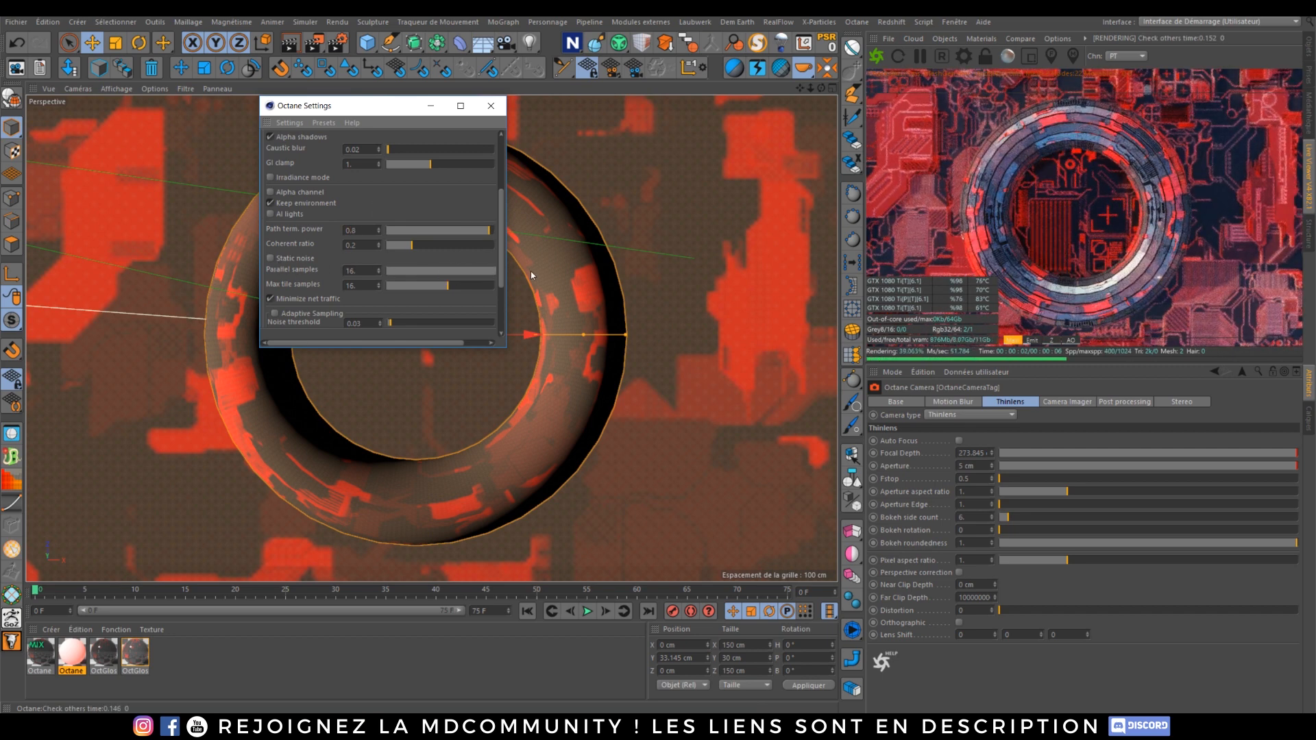
{"action": "left_click_drag", "start_coordinate": [449, 285], "coordinate": [593, 288]}
{"action": "scroll", "coordinate": [503, 248], "scroll_direction": "down", "scroll_amount": 3}
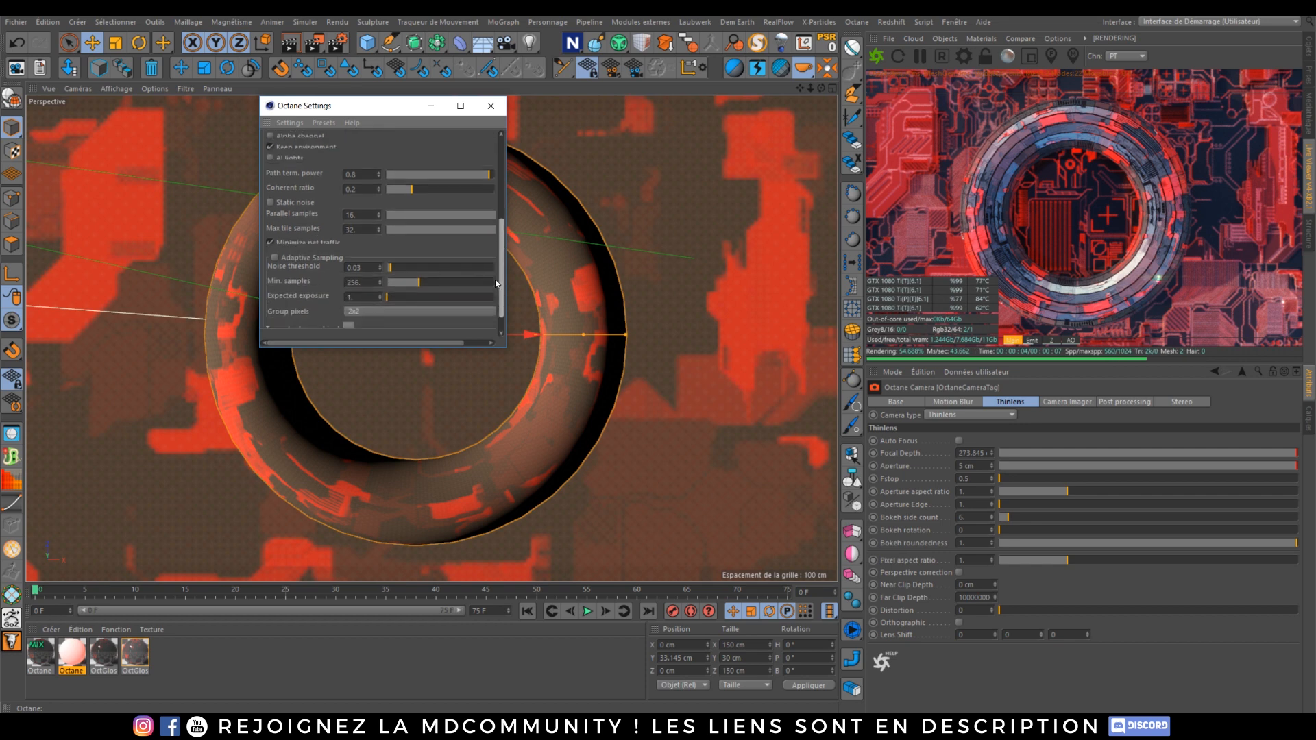
{"action": "left_click", "coordinate": [276, 231]}
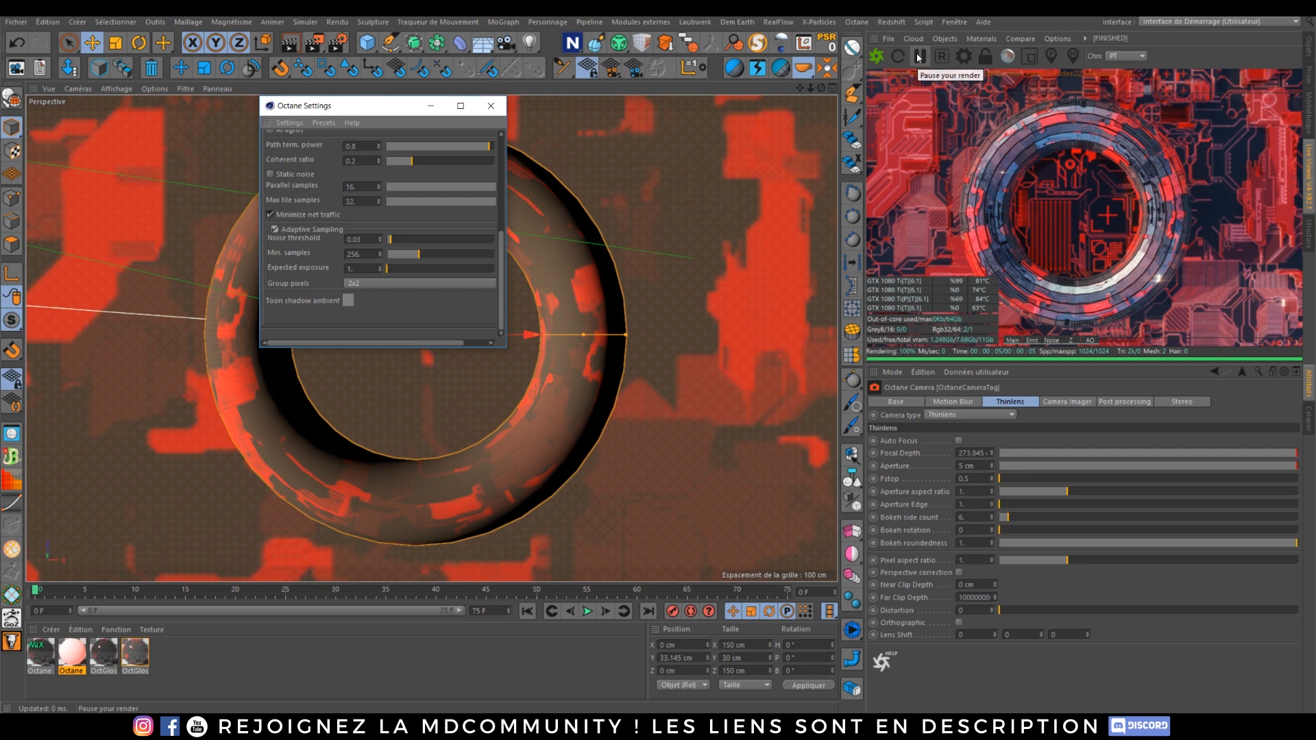
Step: Pause the Live Viewer render and close the Octane Settings window
{"action": "left_click", "coordinate": [919, 57]}
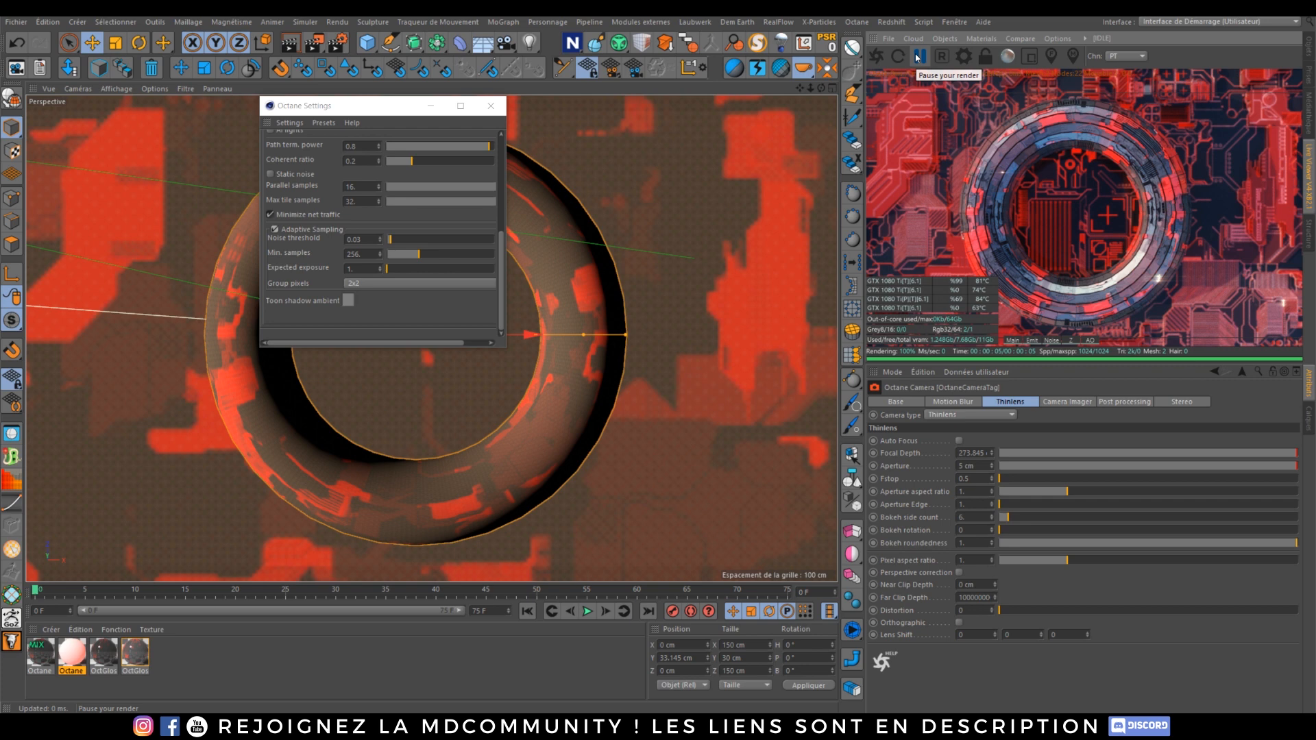
{"action": "left_click", "coordinate": [491, 106]}
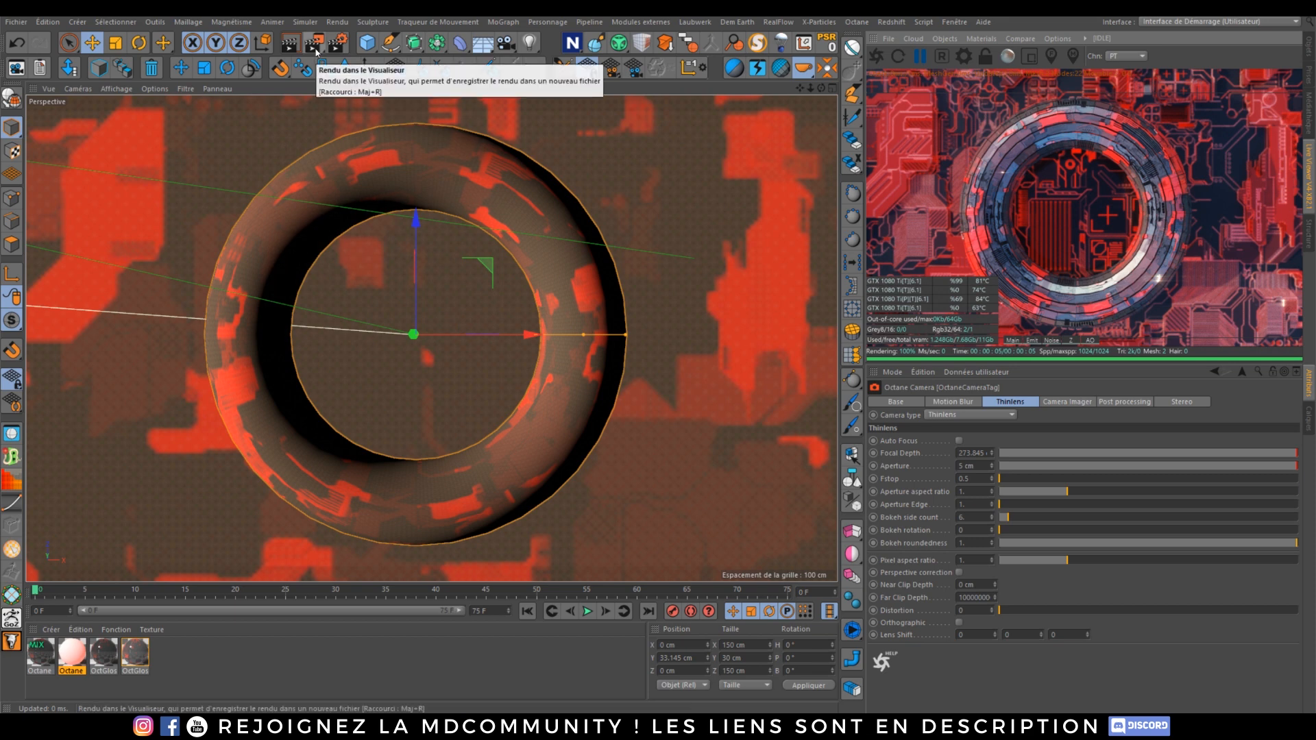
{"action": "left_click", "coordinate": [315, 47]}
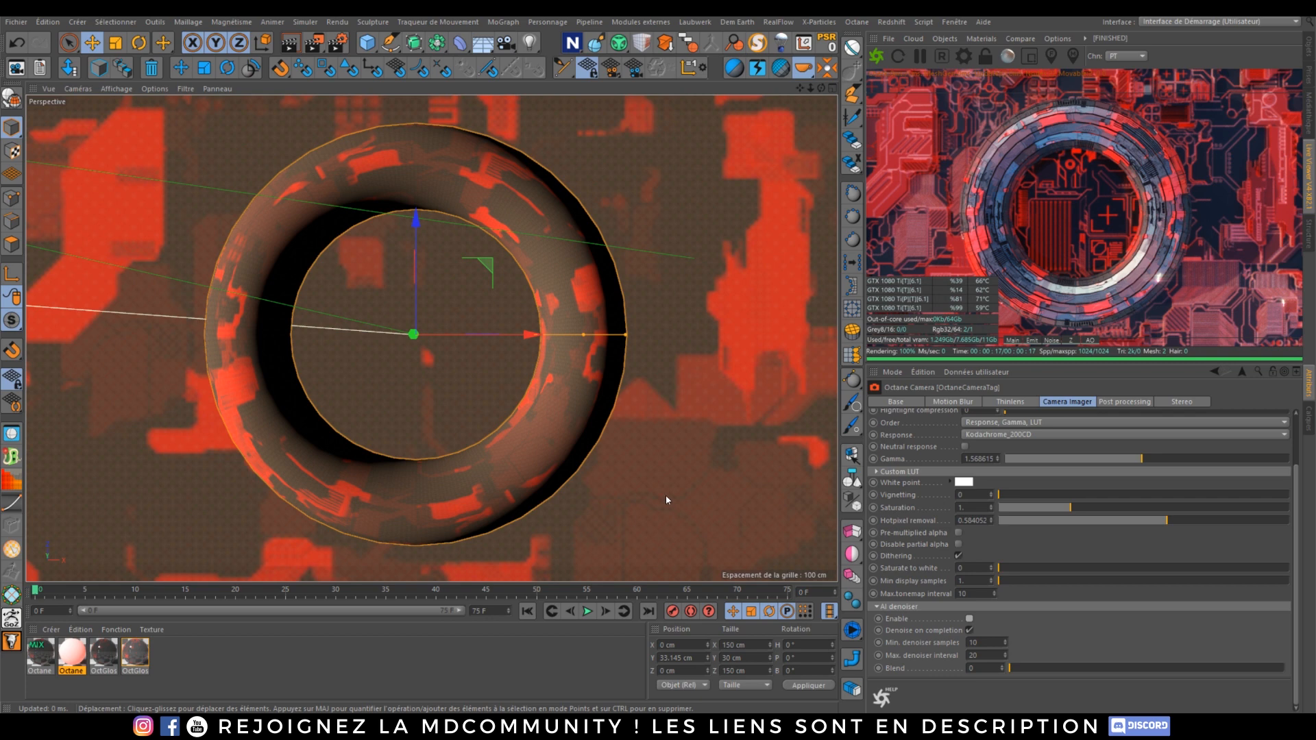
Step: Reopen the Octane Settings and move its window beside the viewport
{"action": "left_click", "coordinate": [964, 56]}
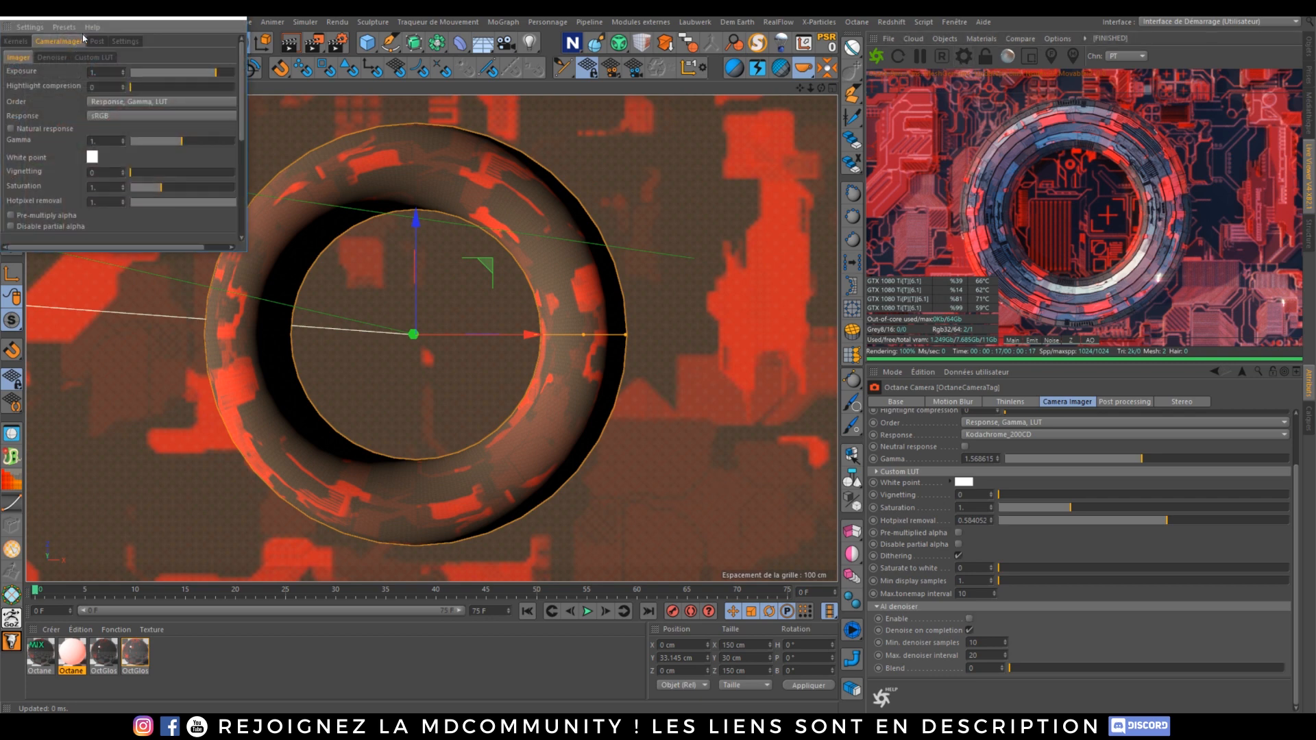
{"action": "left_click_drag", "start_coordinate": [120, 12], "coordinate": [246, 82]}
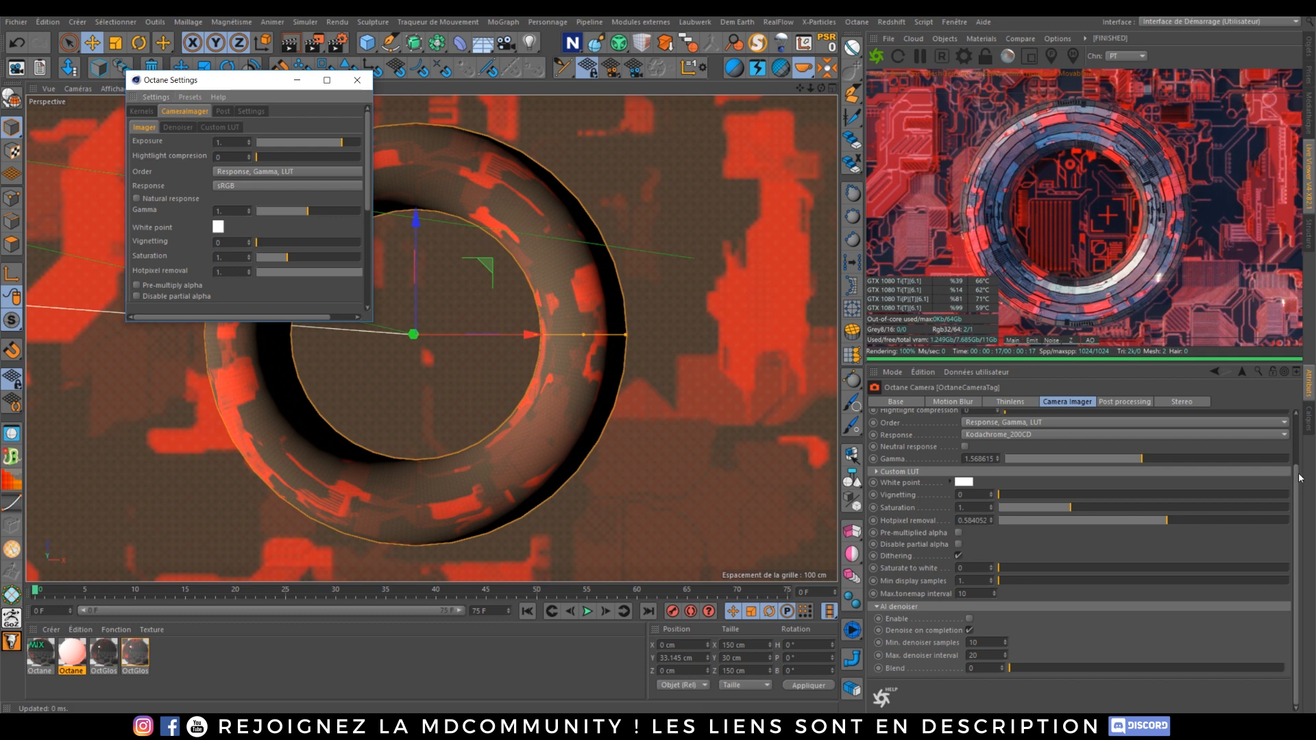
{"action": "scroll", "coordinate": [1299, 476], "scroll_direction": "up", "scroll_amount": 5}
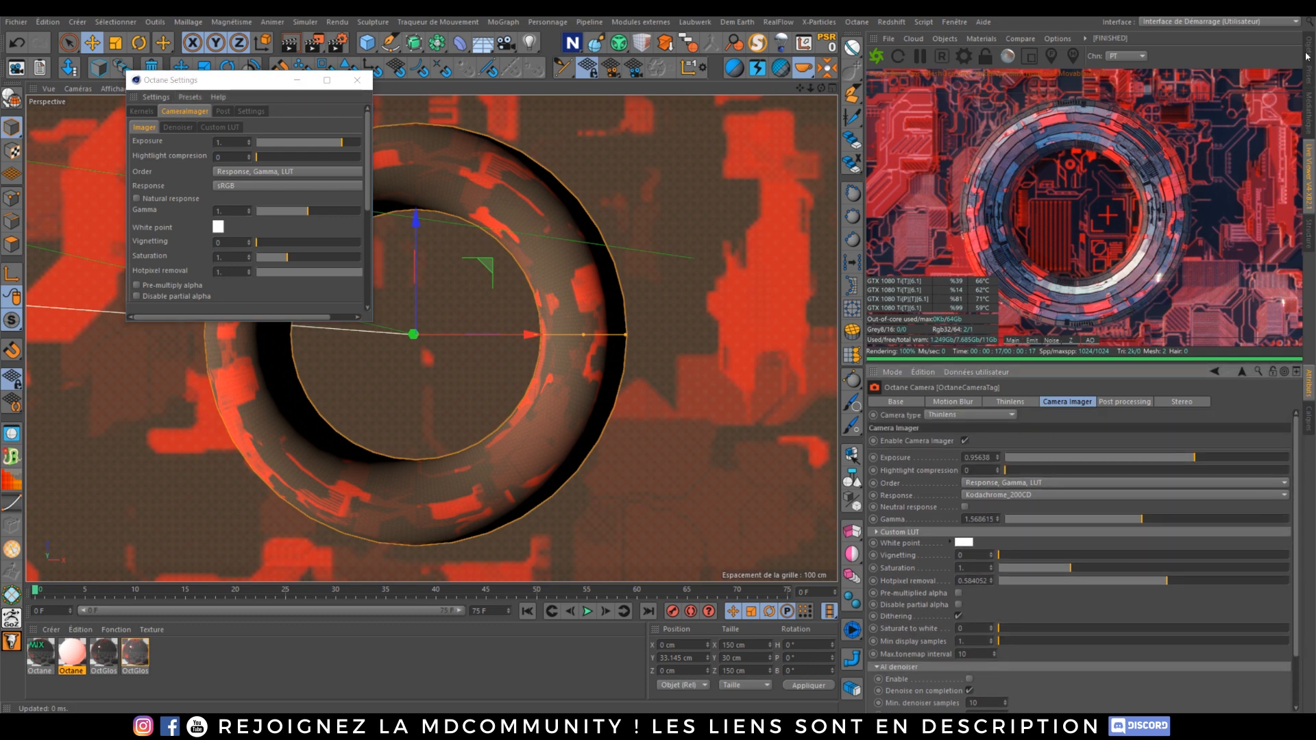
{"action": "left_click", "coordinate": [1305, 45]}
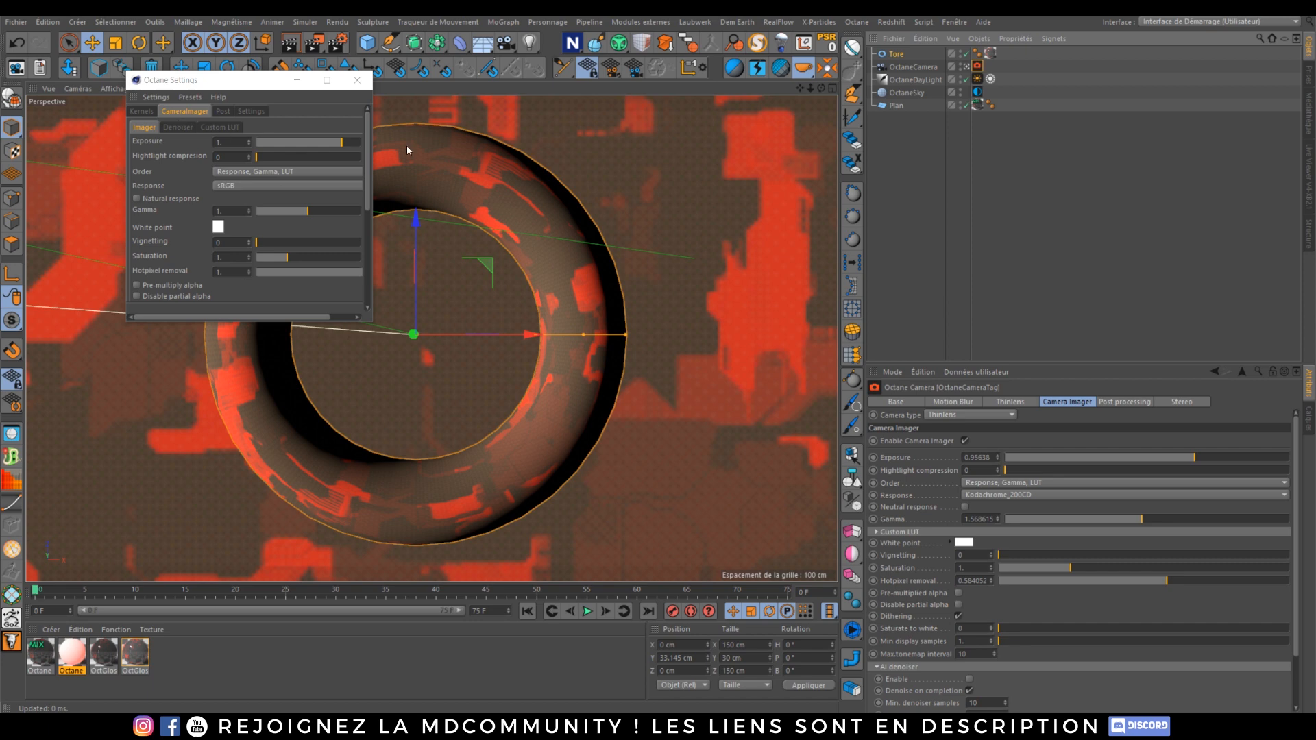
{"action": "left_click", "coordinate": [1308, 172]}
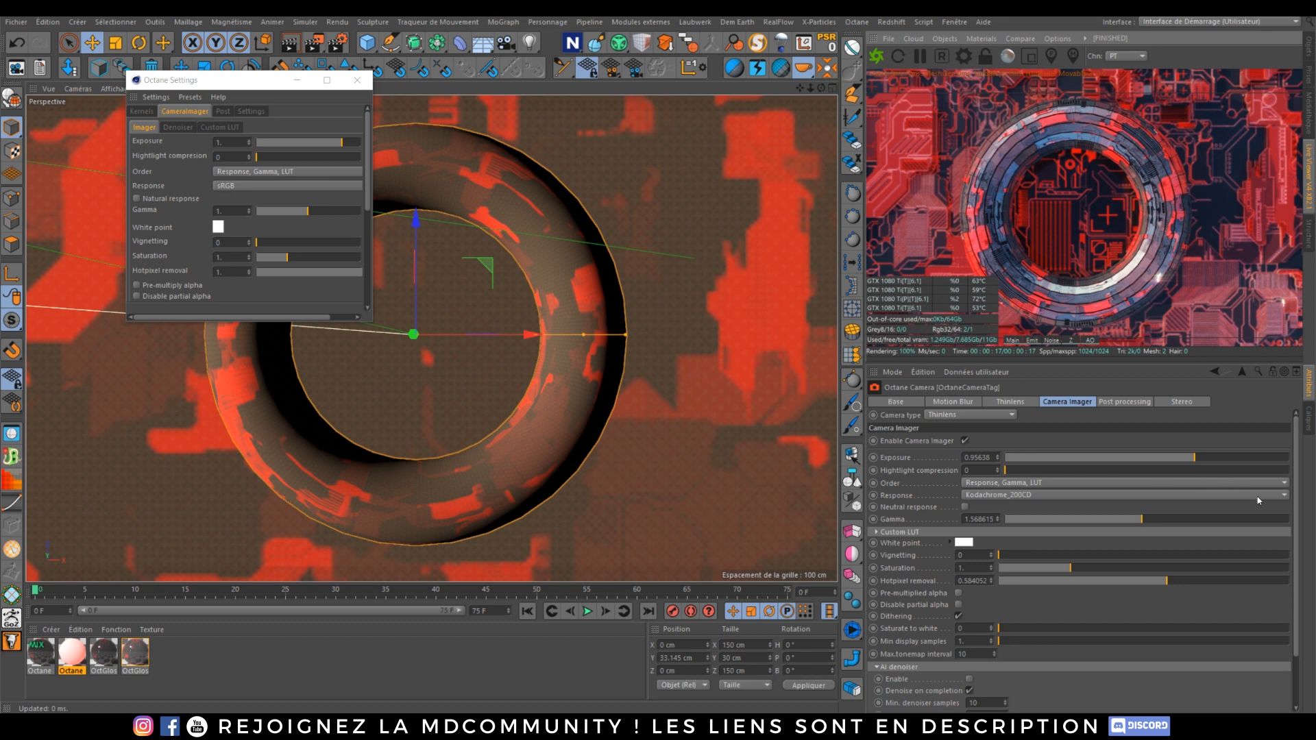
Step: Enable the AI denoiser in the camera tag's Camera Imager settings
{"action": "scroll", "coordinate": [988, 591], "scroll_direction": "down", "scroll_amount": 3}
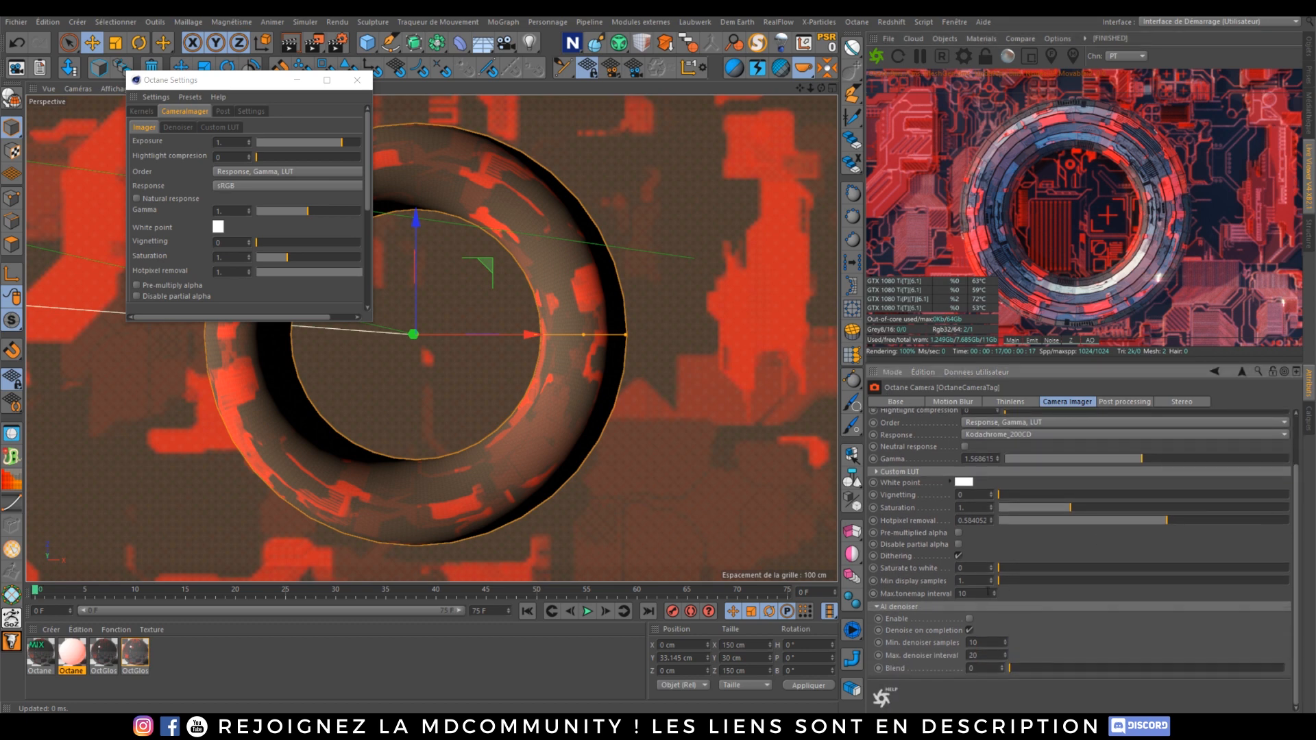
{"action": "left_click", "coordinate": [969, 617]}
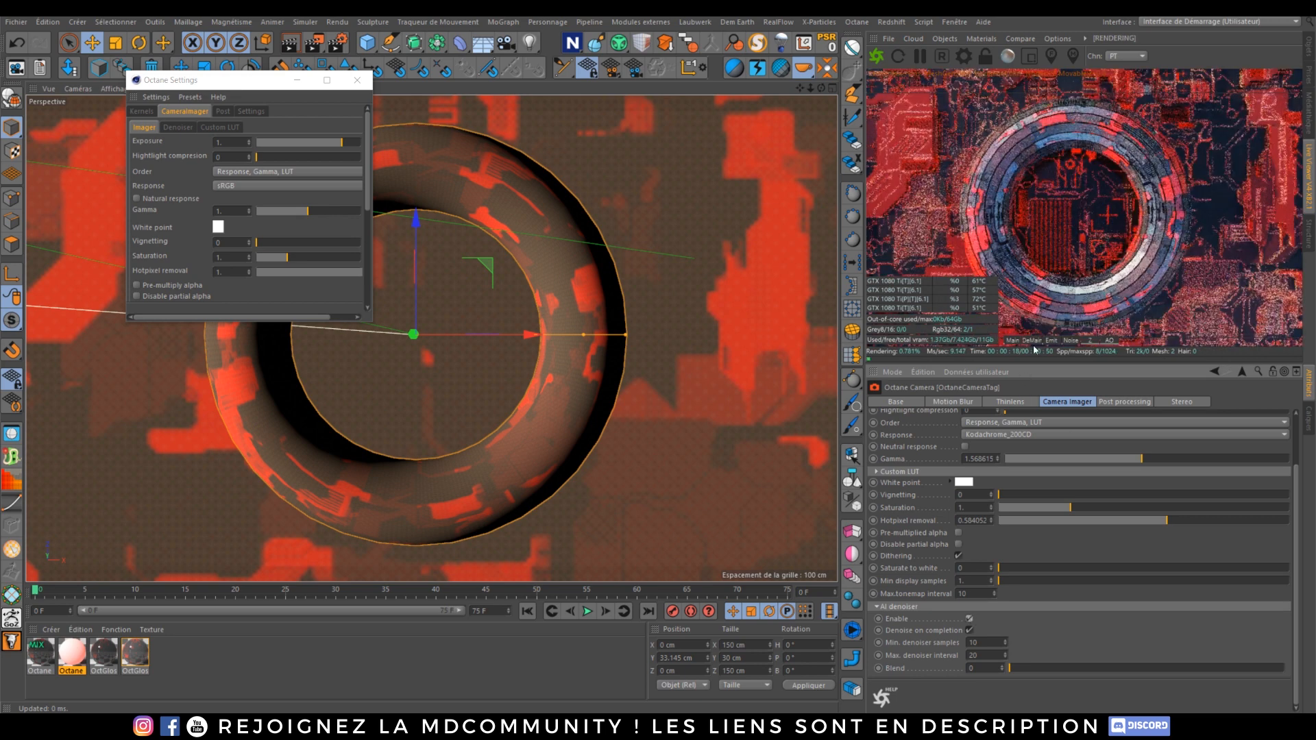
Step: Set the kernel's Max. samples to 20 and restart the render
{"action": "left_click", "coordinate": [140, 111]}
{"action": "double_click", "coordinate": [226, 140]}
{"action": "type", "text": "20"}
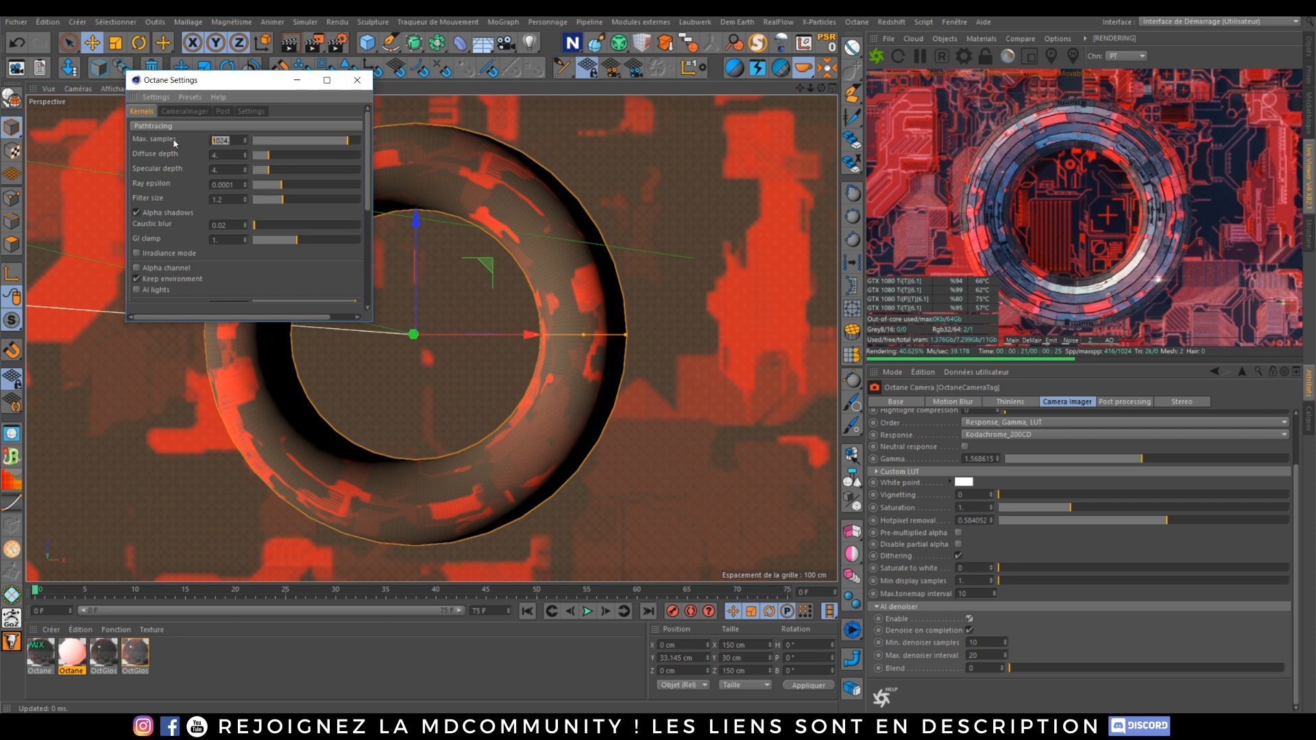
{"action": "key", "text": "Return"}
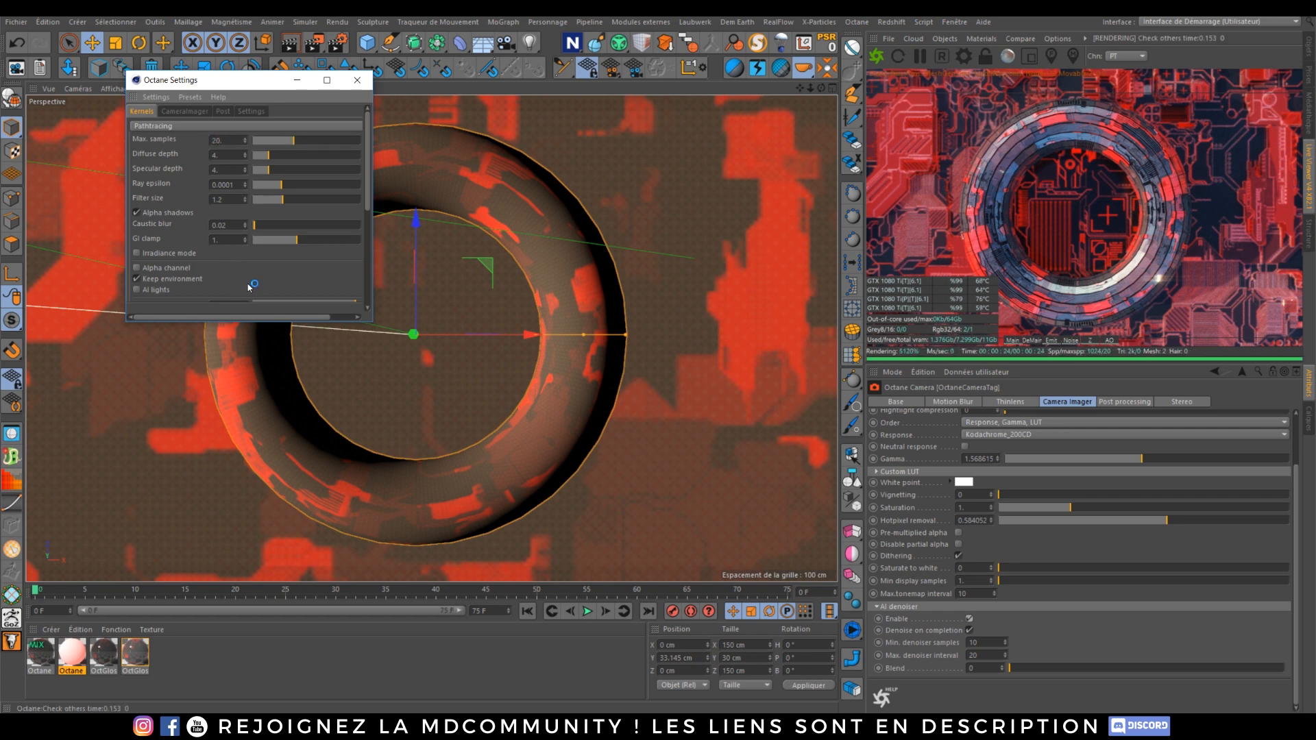
{"action": "left_click", "coordinate": [876, 57]}
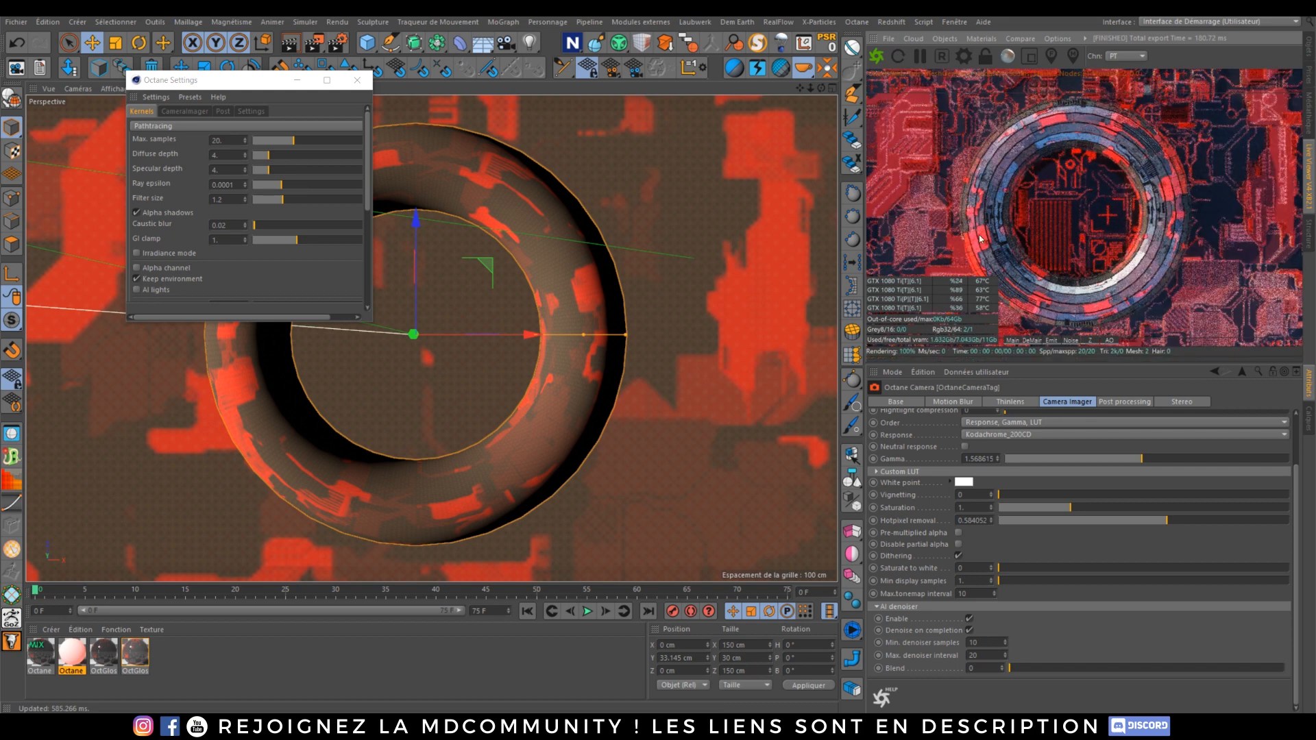
Step: Switch between the main and denoised passes in the Live Viewer HUD to compare them
{"action": "left_click", "coordinate": [1010, 341]}
{"action": "left_click", "coordinate": [1031, 340]}
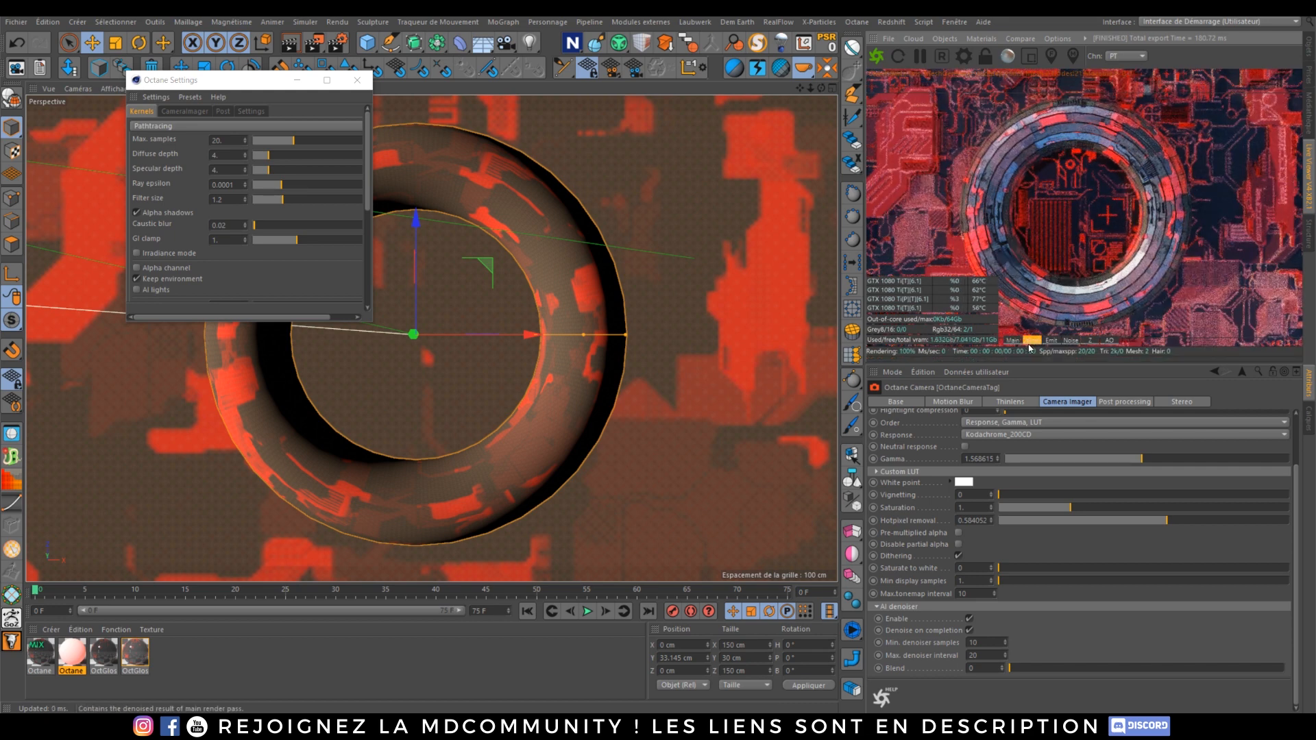
{"action": "left_click", "coordinate": [1013, 342]}
{"action": "left_click", "coordinate": [1031, 341]}
{"action": "left_click", "coordinate": [1013, 342]}
Step: Set the kernel's Max. samples to 128 and compare the denoised and main passes
{"action": "double_click", "coordinate": [229, 140]}
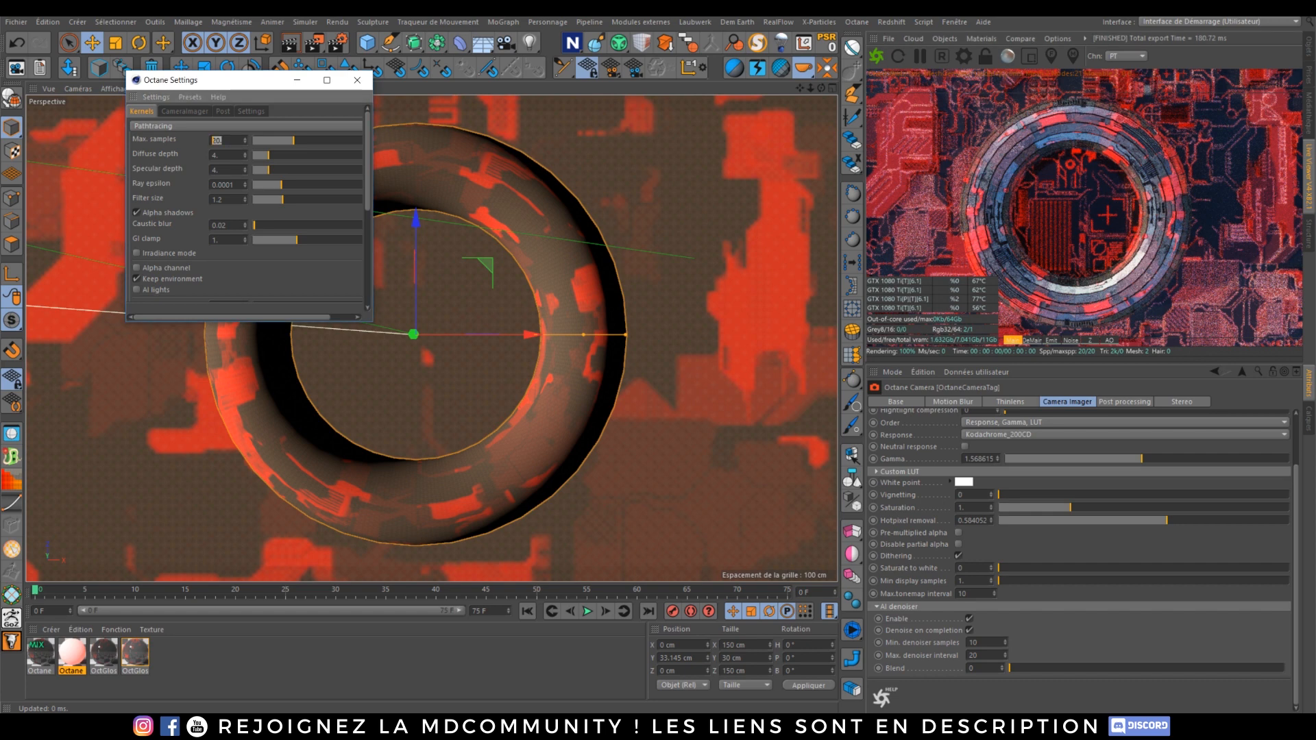
{"action": "type", "text": "128"}
{"action": "key", "text": "Return"}
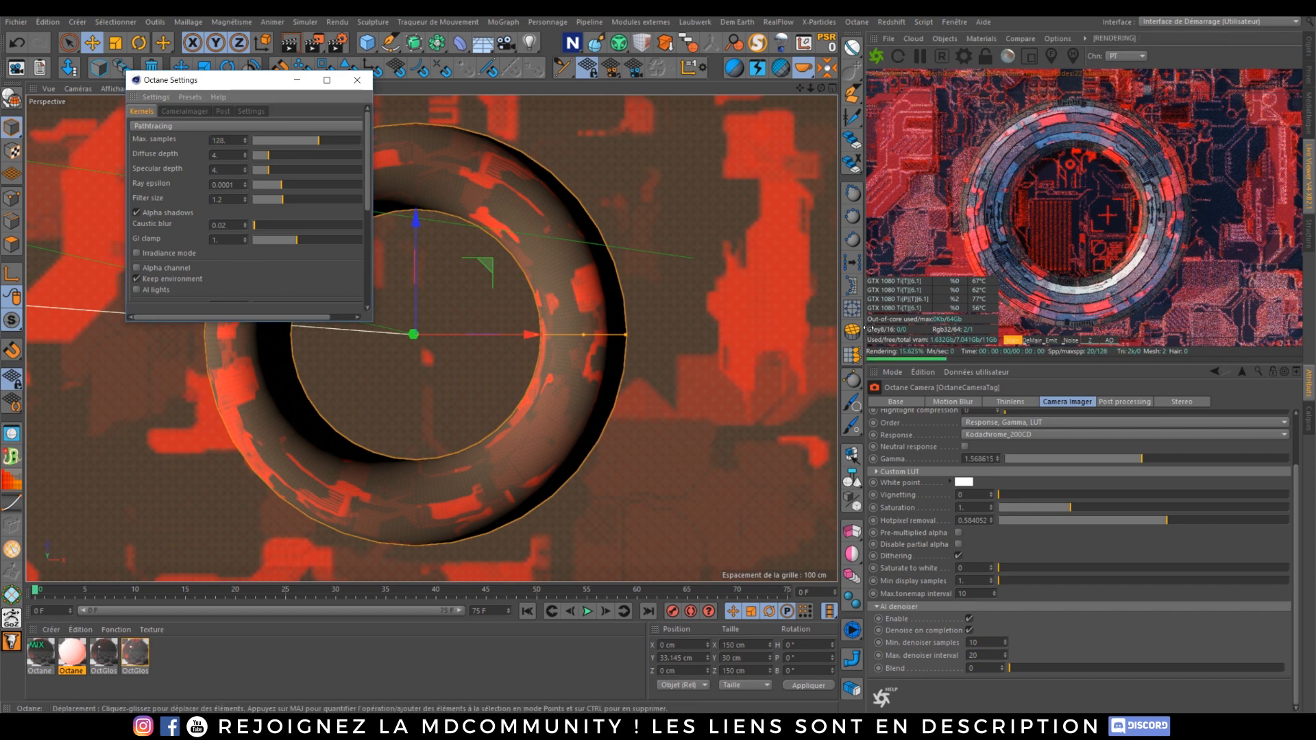
{"action": "left_click", "coordinate": [1031, 342]}
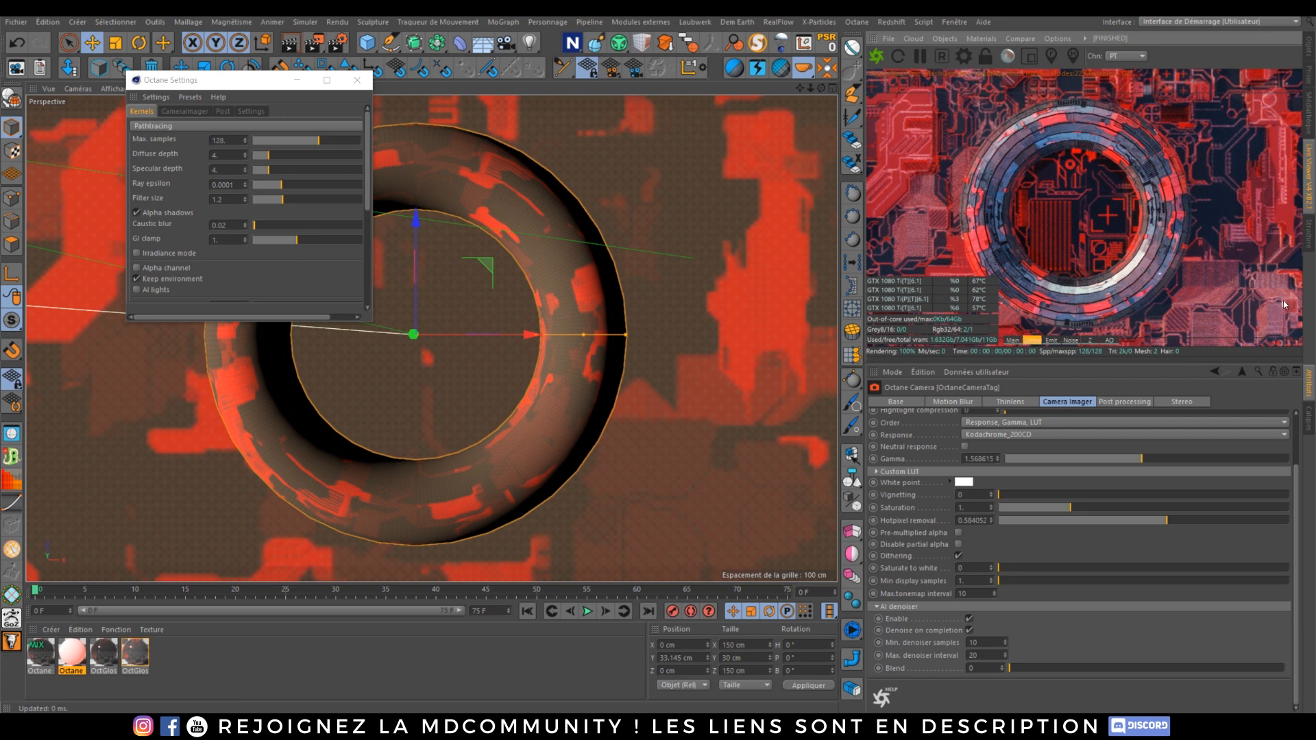
{"action": "left_click", "coordinate": [1012, 340]}
Step: Enlarge the Live Viewer and compare the denoised pass against the main pass
{"action": "left_click_drag", "start_coordinate": [841, 47], "coordinate": [399, 47]}
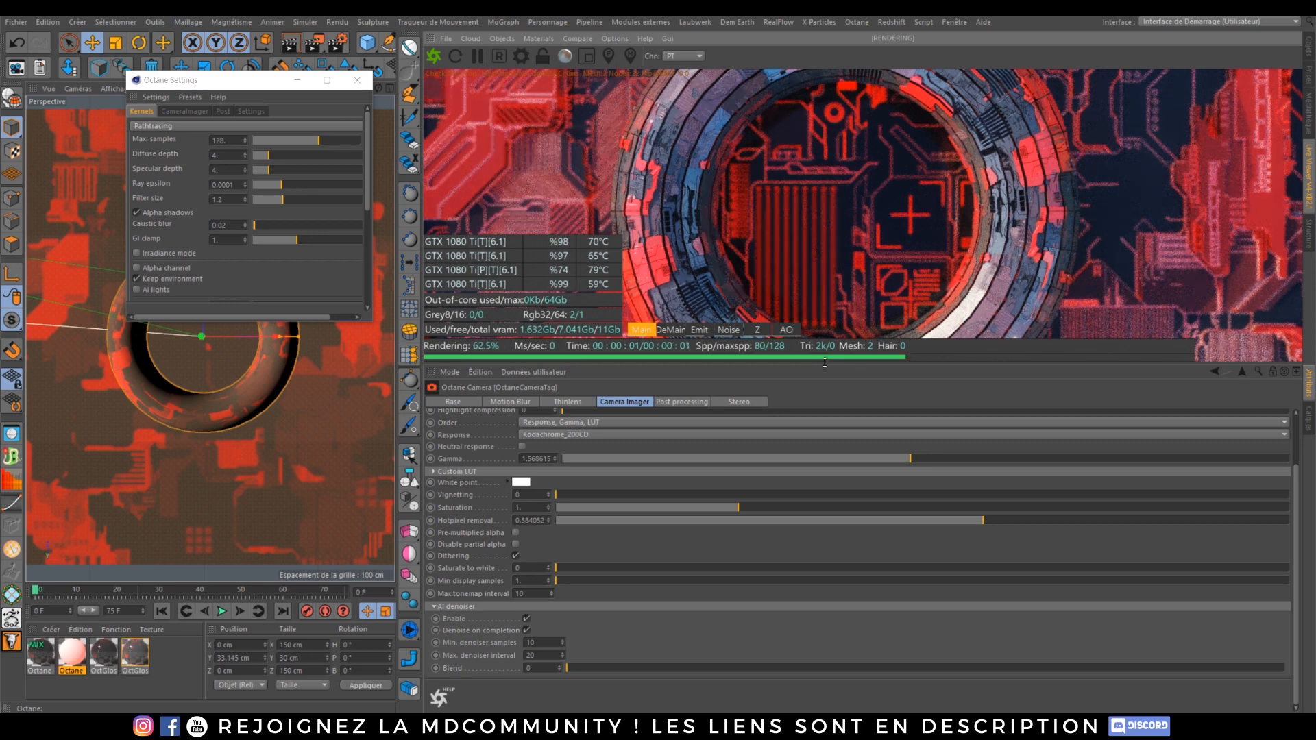
{"action": "left_click_drag", "start_coordinate": [823, 364], "coordinate": [812, 524]}
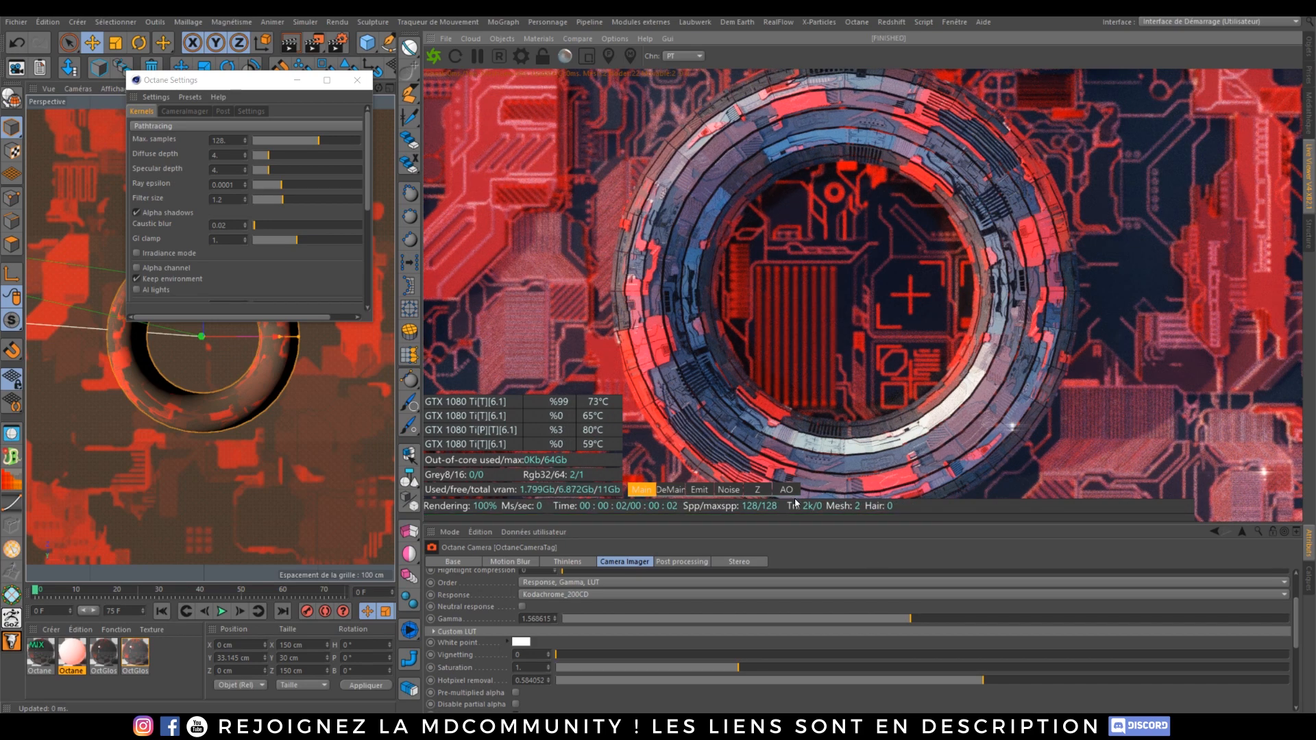
{"action": "left_click", "coordinate": [672, 489]}
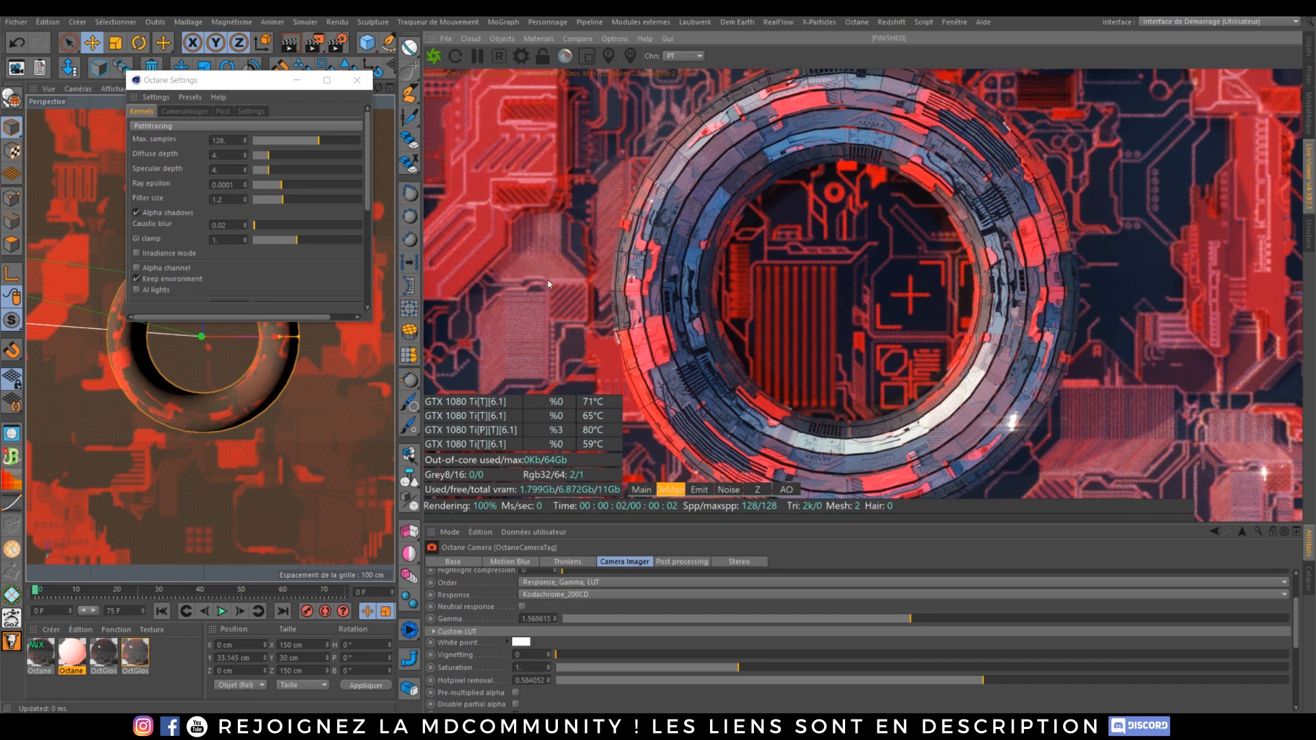
{"action": "left_click", "coordinate": [639, 491]}
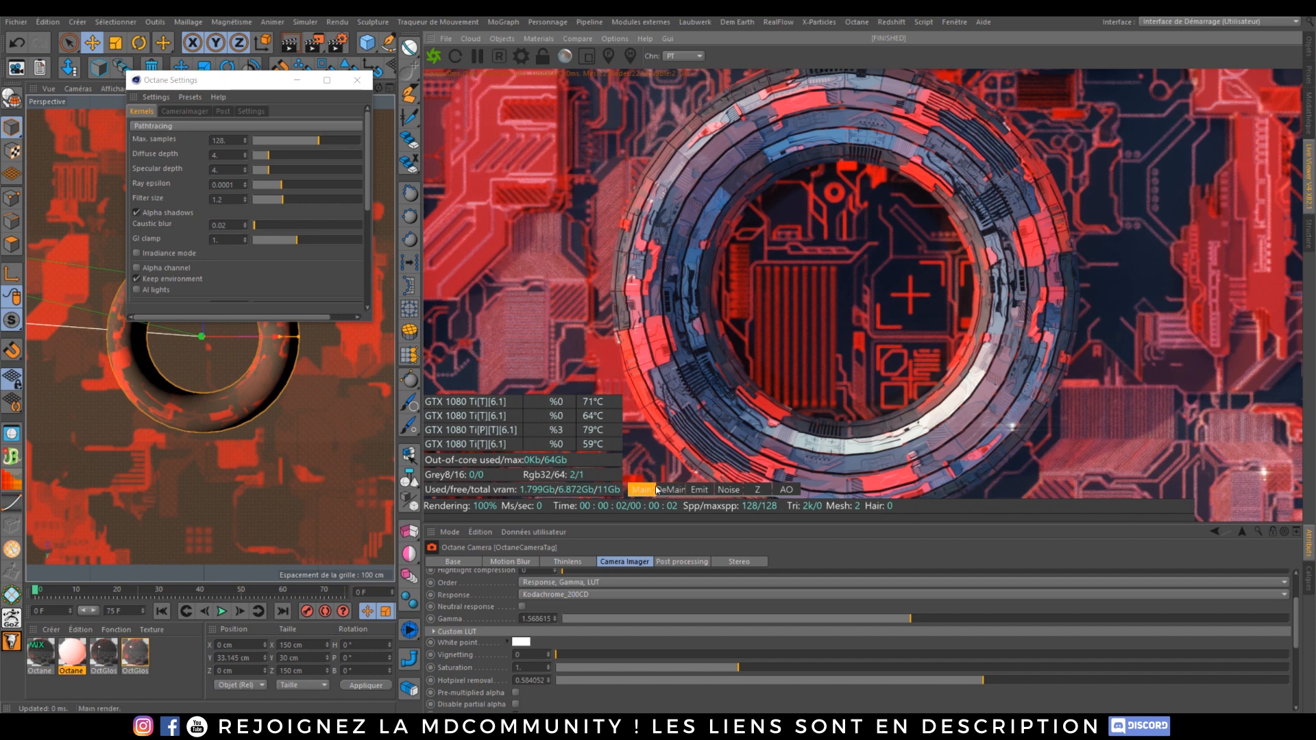
Step: Set the kernel's Max. samples to 500 and restart the render
{"action": "left_click", "coordinate": [664, 489]}
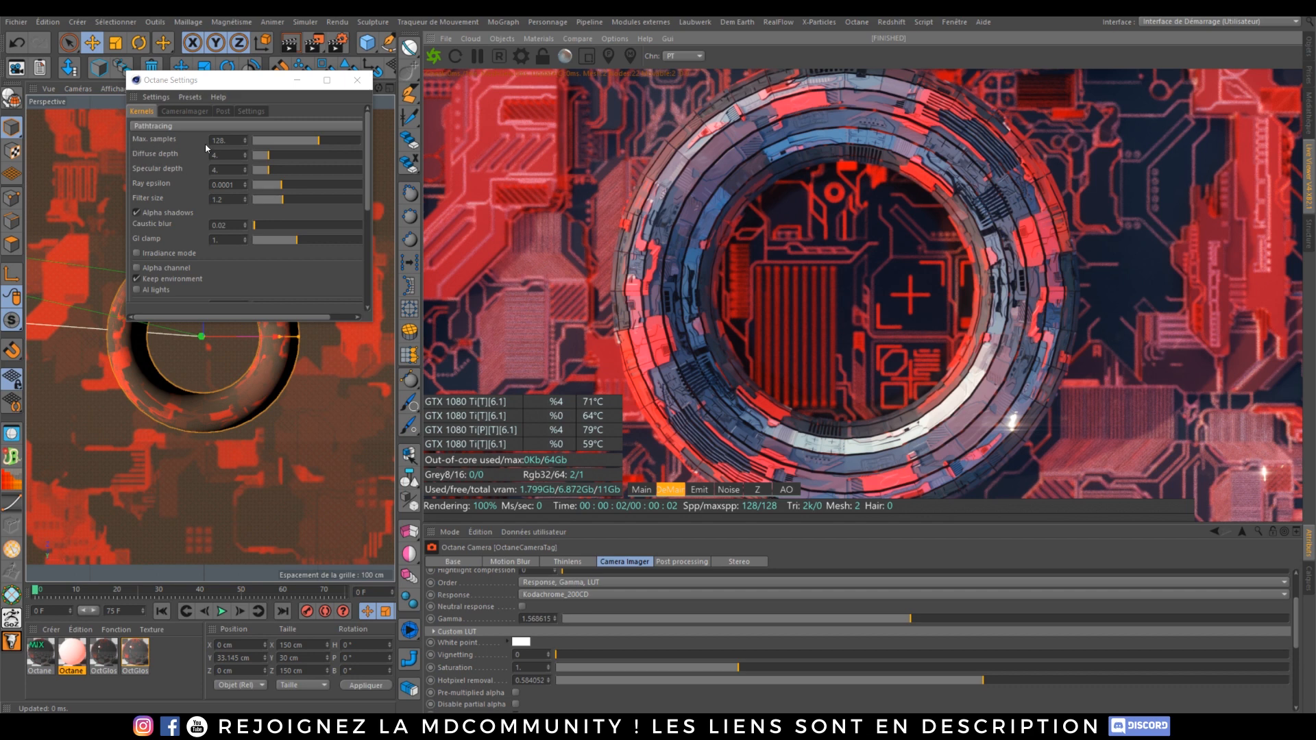
{"action": "left_click_drag", "start_coordinate": [229, 141], "coordinate": [127, 134]}
{"action": "type", "text": "500"}
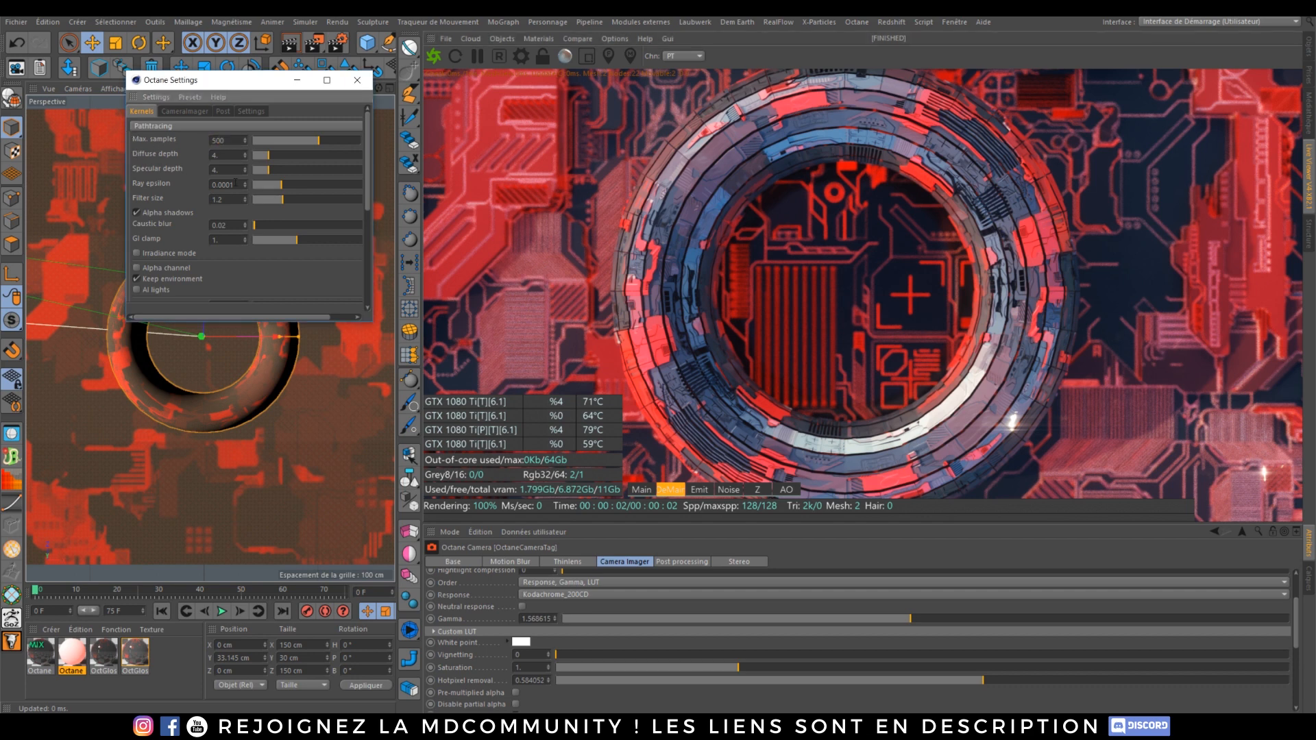
{"action": "key", "text": "Return"}
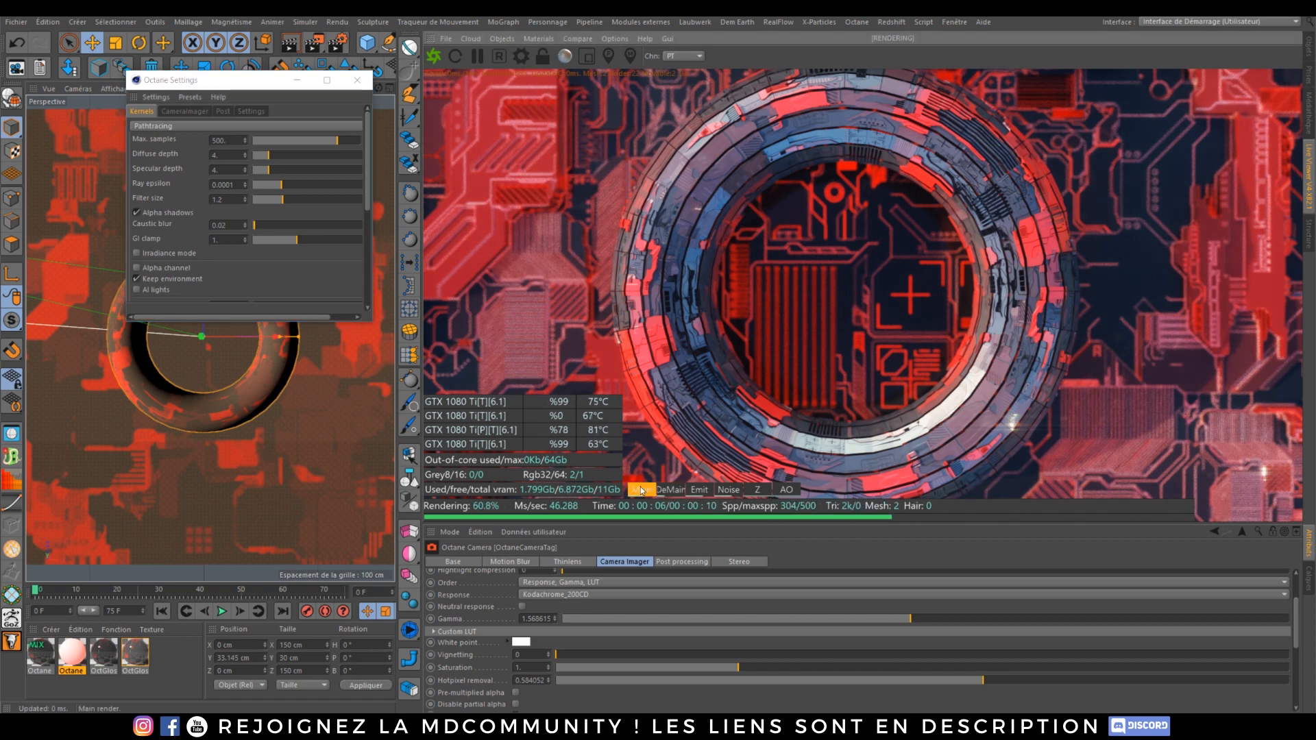
Step: Switch between the main and denoised passes in the Live Viewer to compare them
{"action": "left_click", "coordinate": [641, 489]}
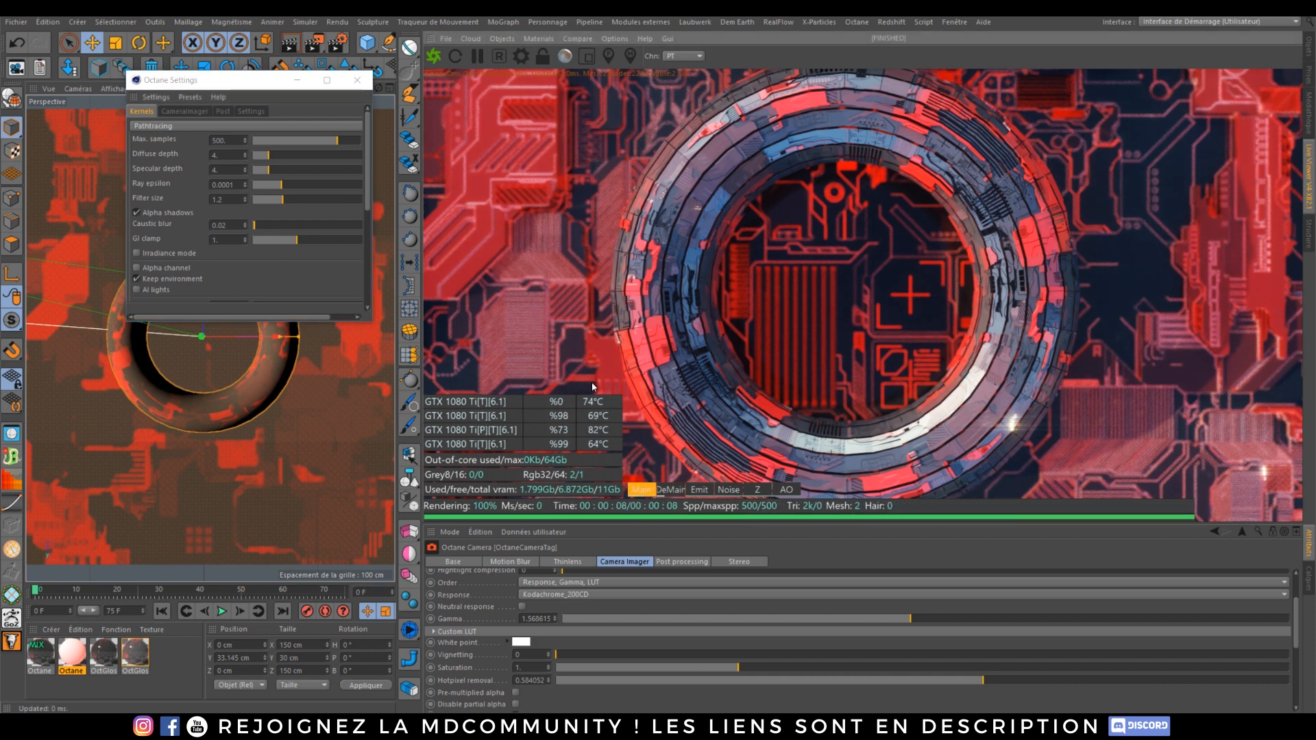
{"action": "left_click", "coordinate": [679, 489]}
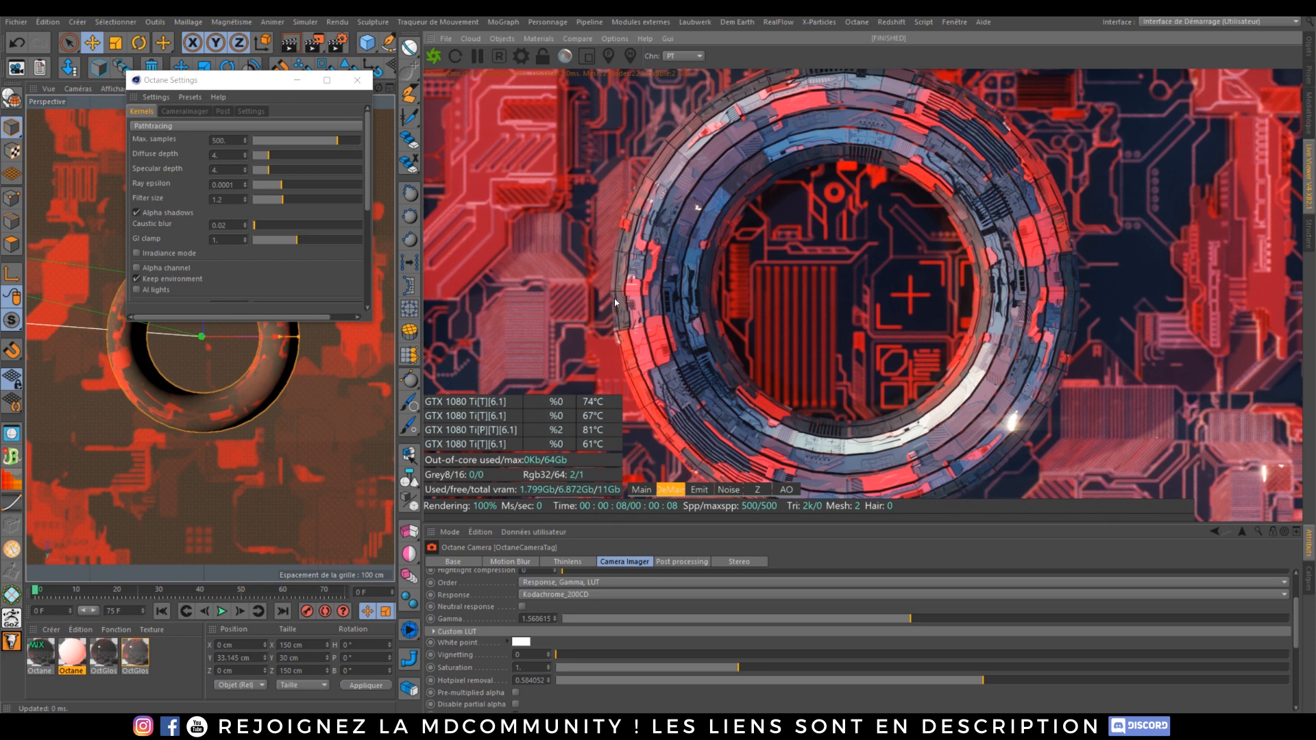
{"action": "left_click", "coordinate": [647, 487]}
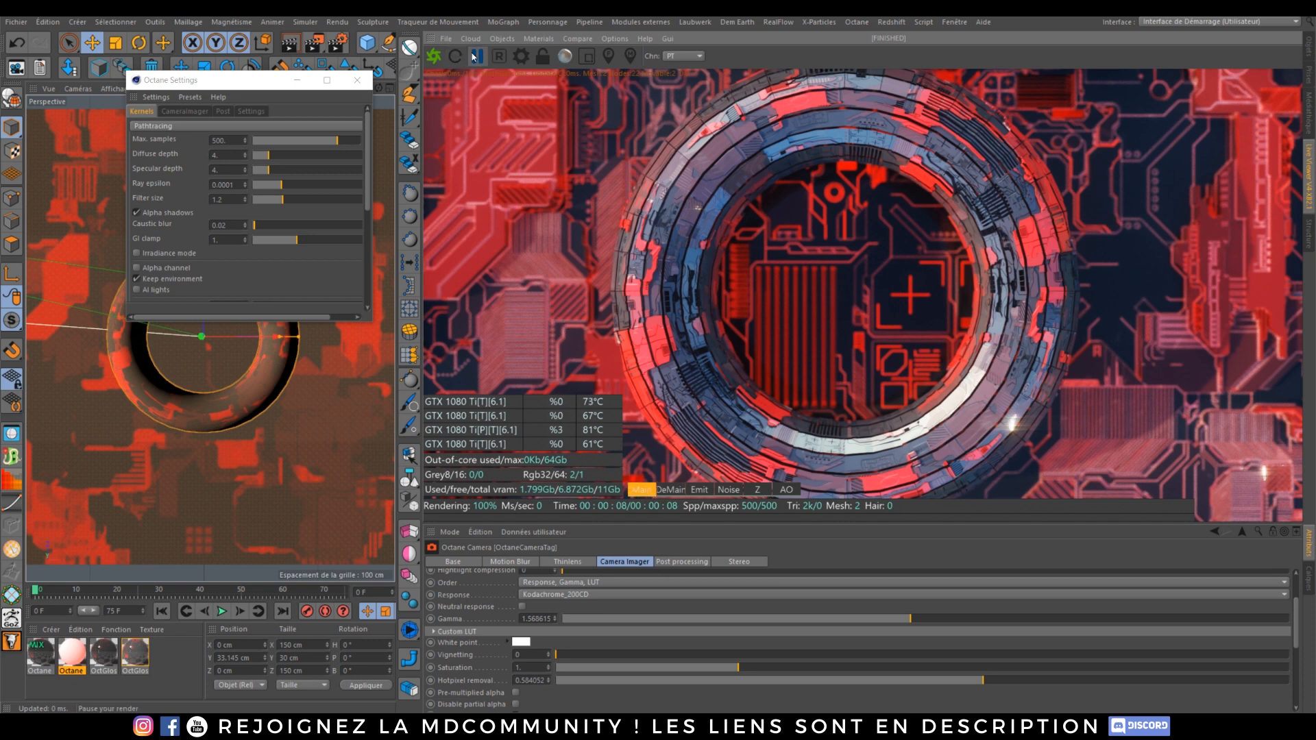
Step: Narrow the Live Viewer panel and close the Octane Settings window
{"action": "left_click_drag", "start_coordinate": [423, 197], "coordinate": [814, 197]}
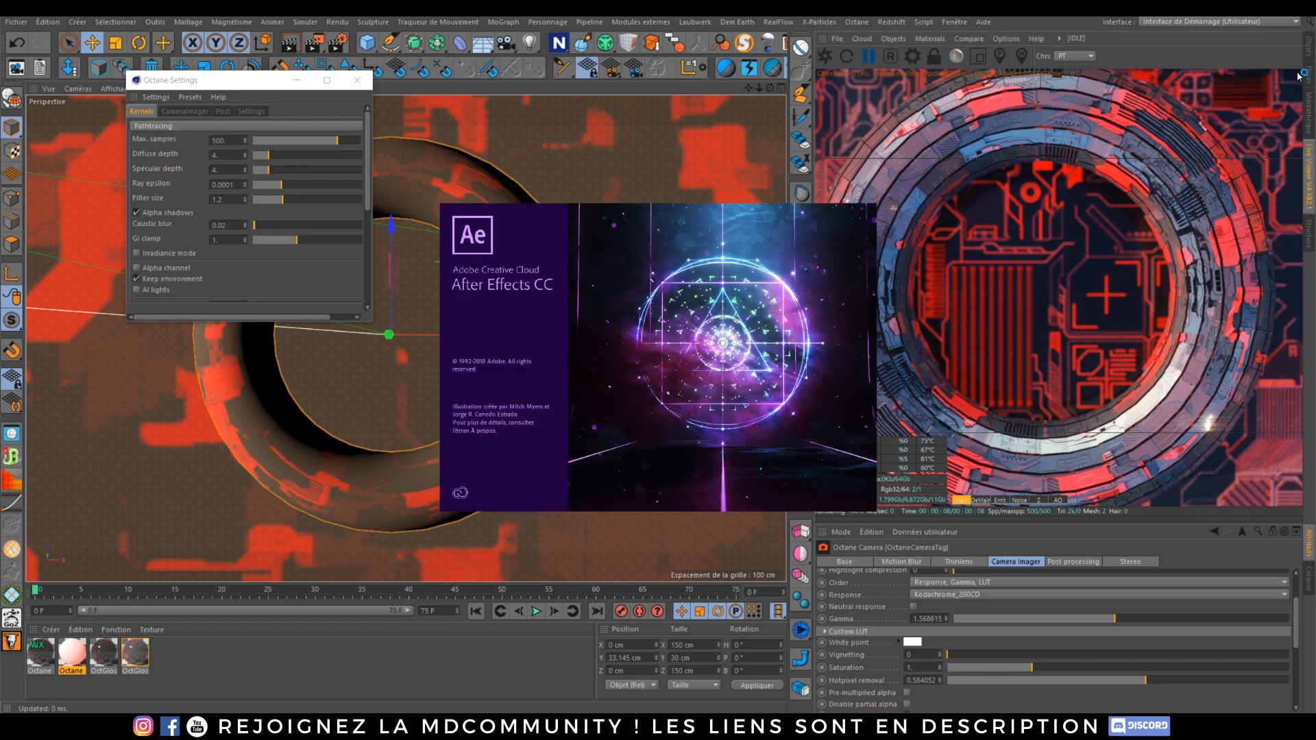
{"action": "left_click", "coordinate": [357, 81]}
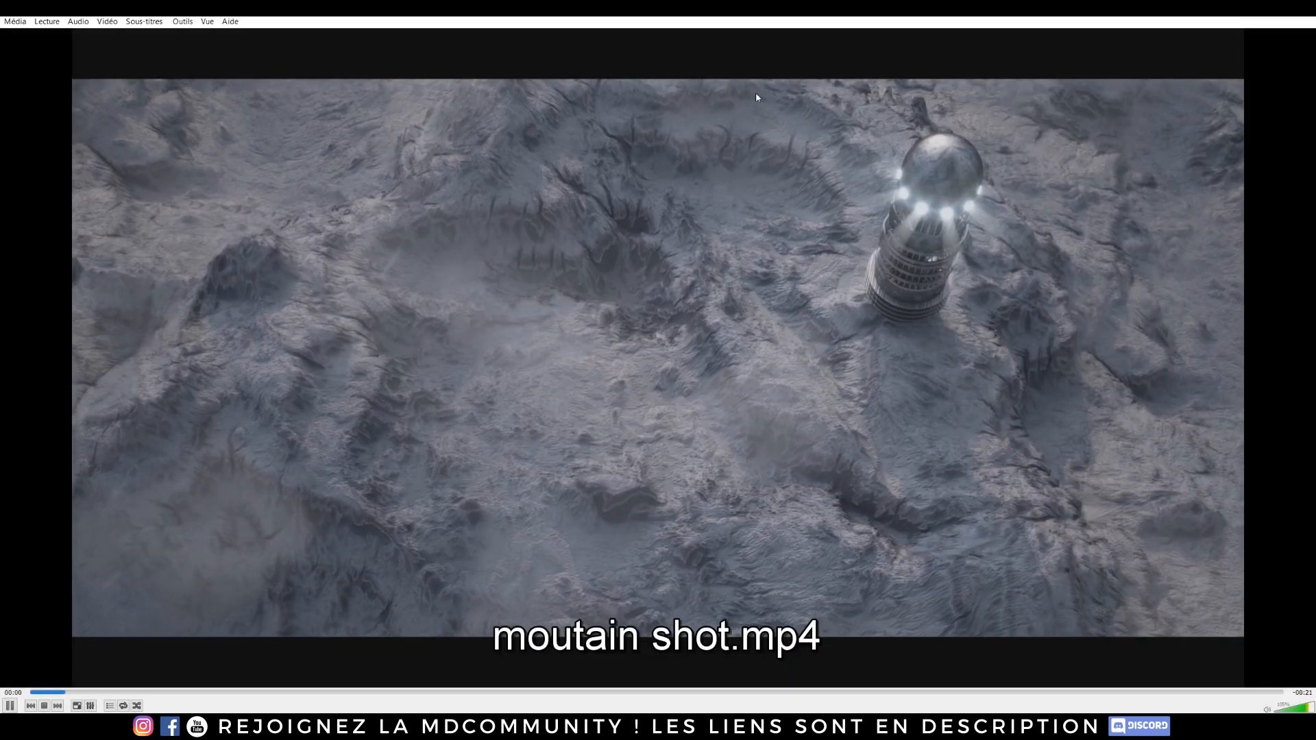
Step: Play the reference terrain render videos in the media player
{"action": "key", "text": "space"}
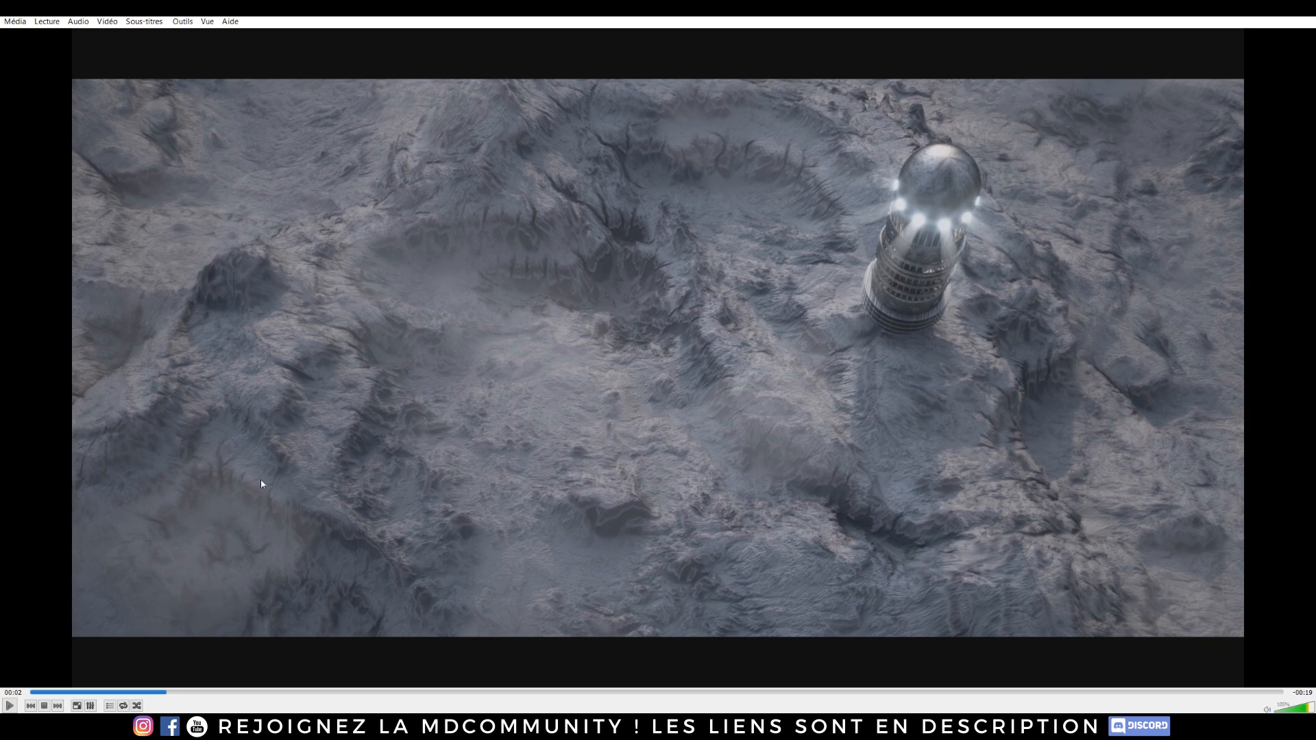
{"action": "left_click", "coordinate": [9, 705]}
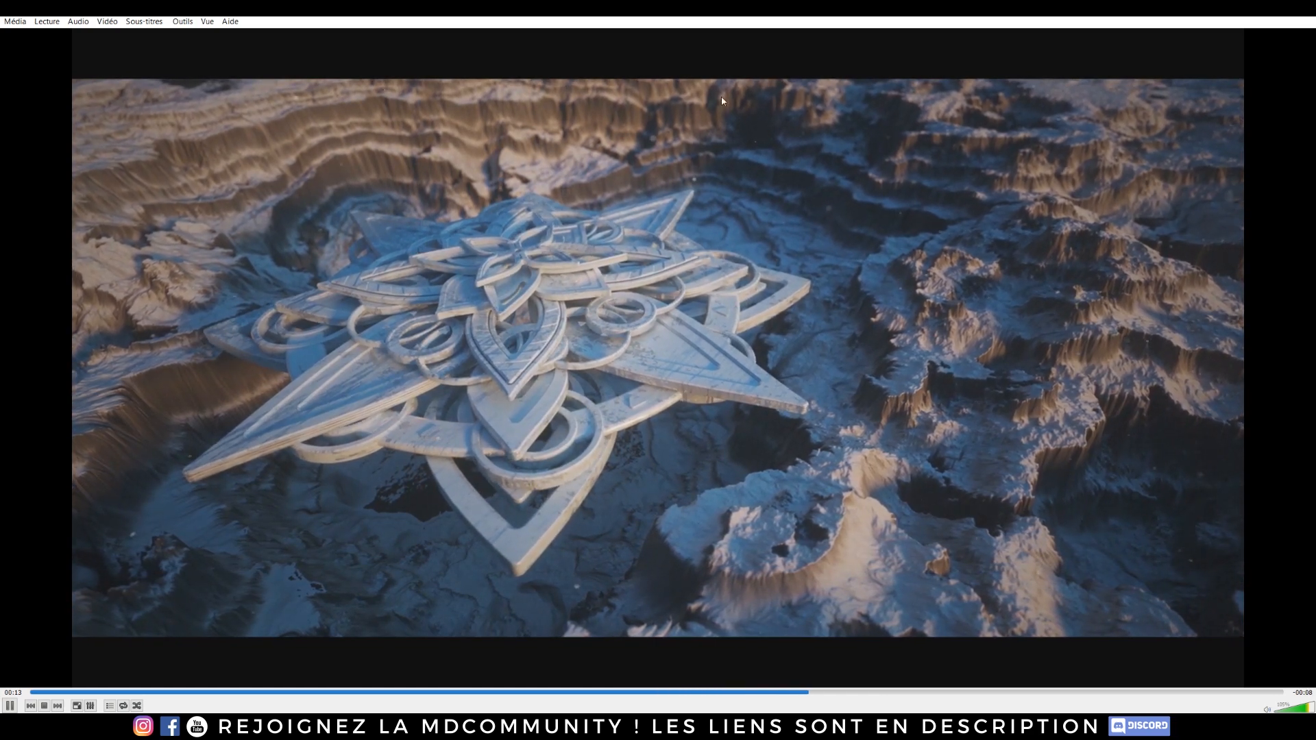
{"action": "left_click", "coordinate": [69, 692]}
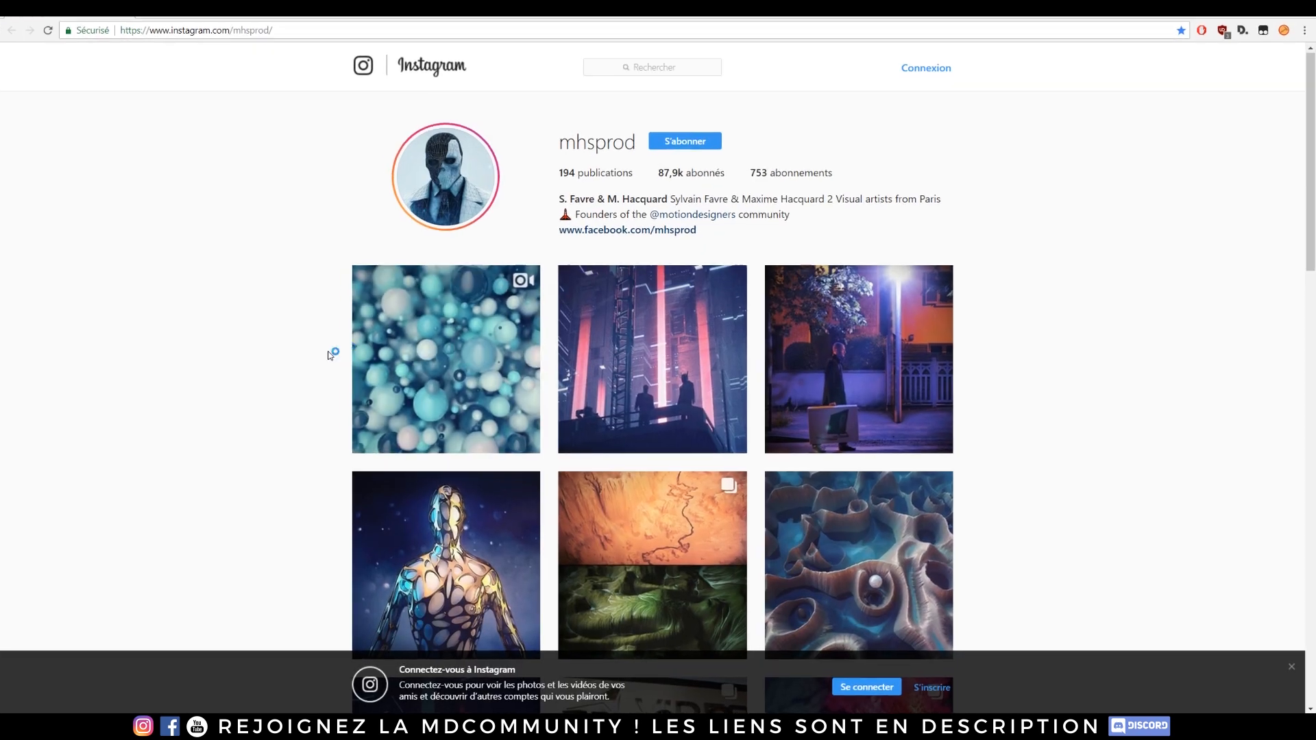
Step: Browse the artist's Instagram portfolio and open a few cyberpunk posts for reference
{"action": "scroll", "coordinate": [332, 352], "scroll_direction": "down", "scroll_amount": 4}
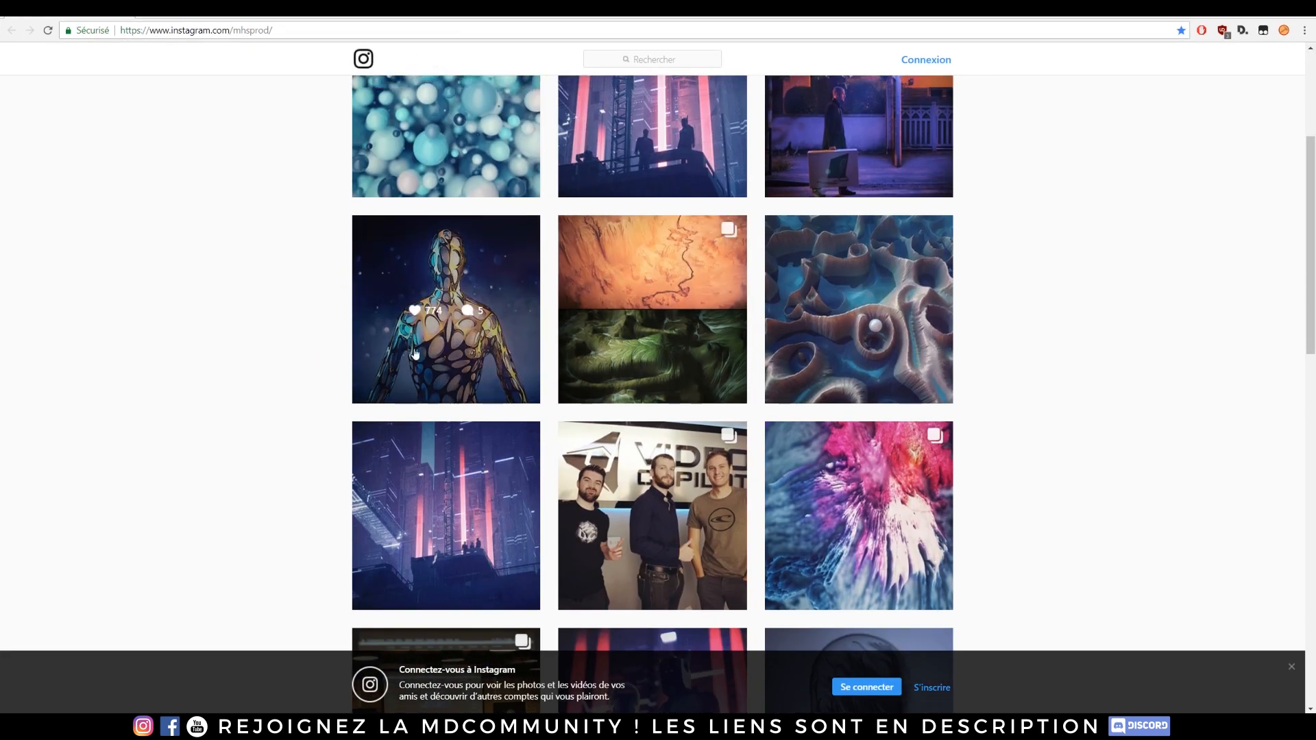
{"action": "left_click", "coordinate": [440, 483]}
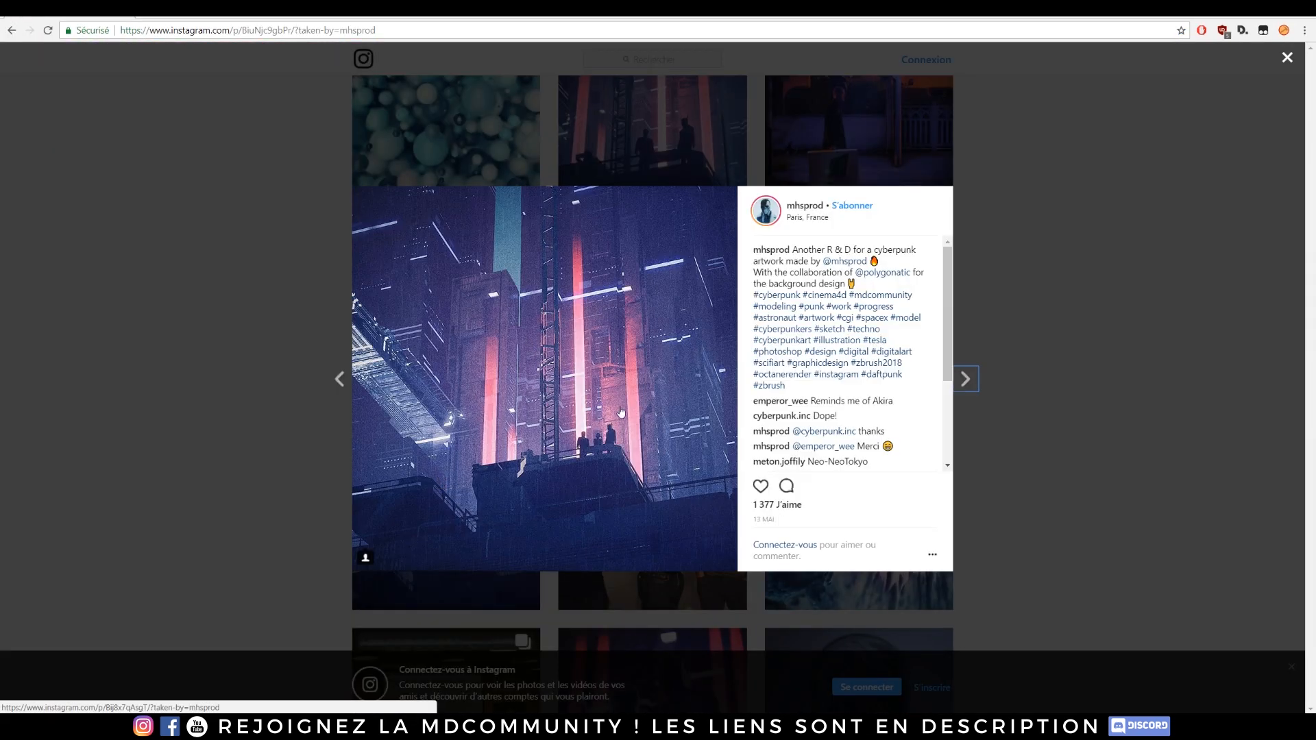
{"action": "key", "text": "alt+Left"}
{"action": "scroll", "coordinate": [981, 385], "scroll_direction": "up", "scroll_amount": 1}
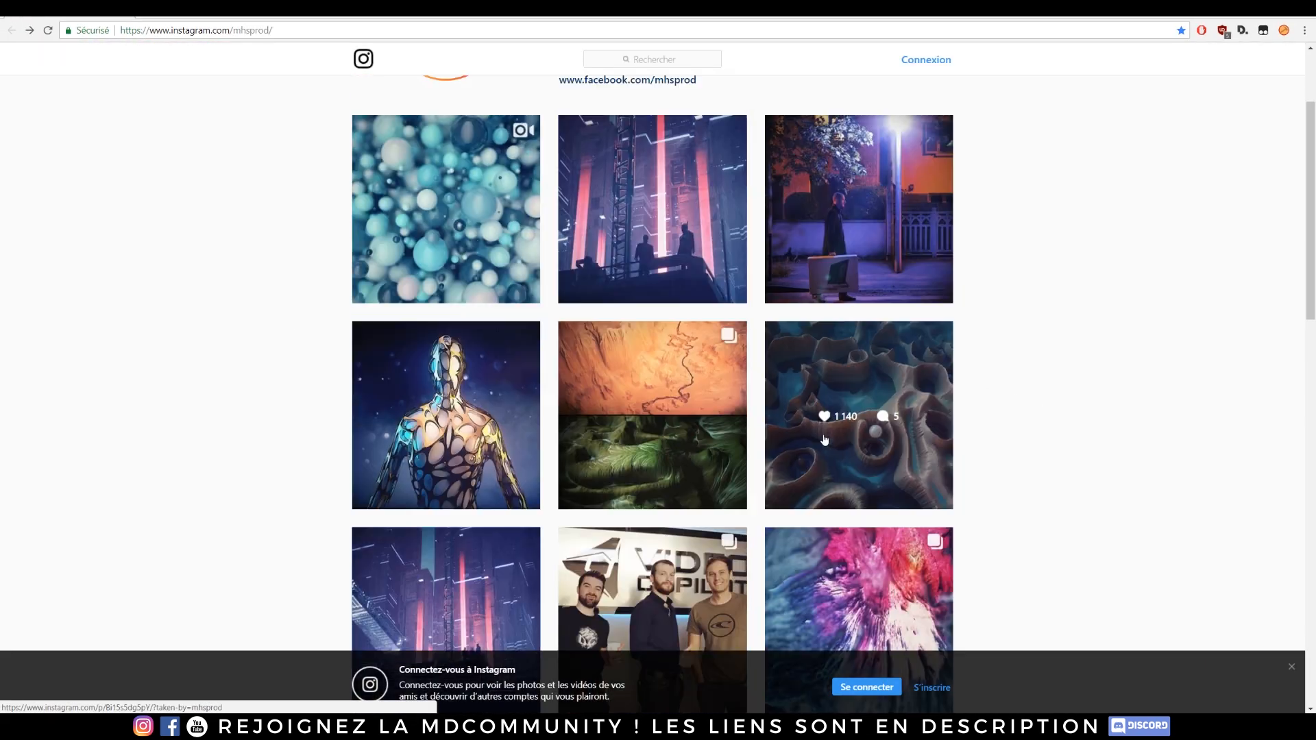
{"action": "scroll", "coordinate": [1086, 400], "scroll_direction": "down", "scroll_amount": 3}
{"action": "scroll", "coordinate": [1087, 400], "scroll_direction": "down", "scroll_amount": 3}
{"action": "left_click", "coordinate": [651, 391]}
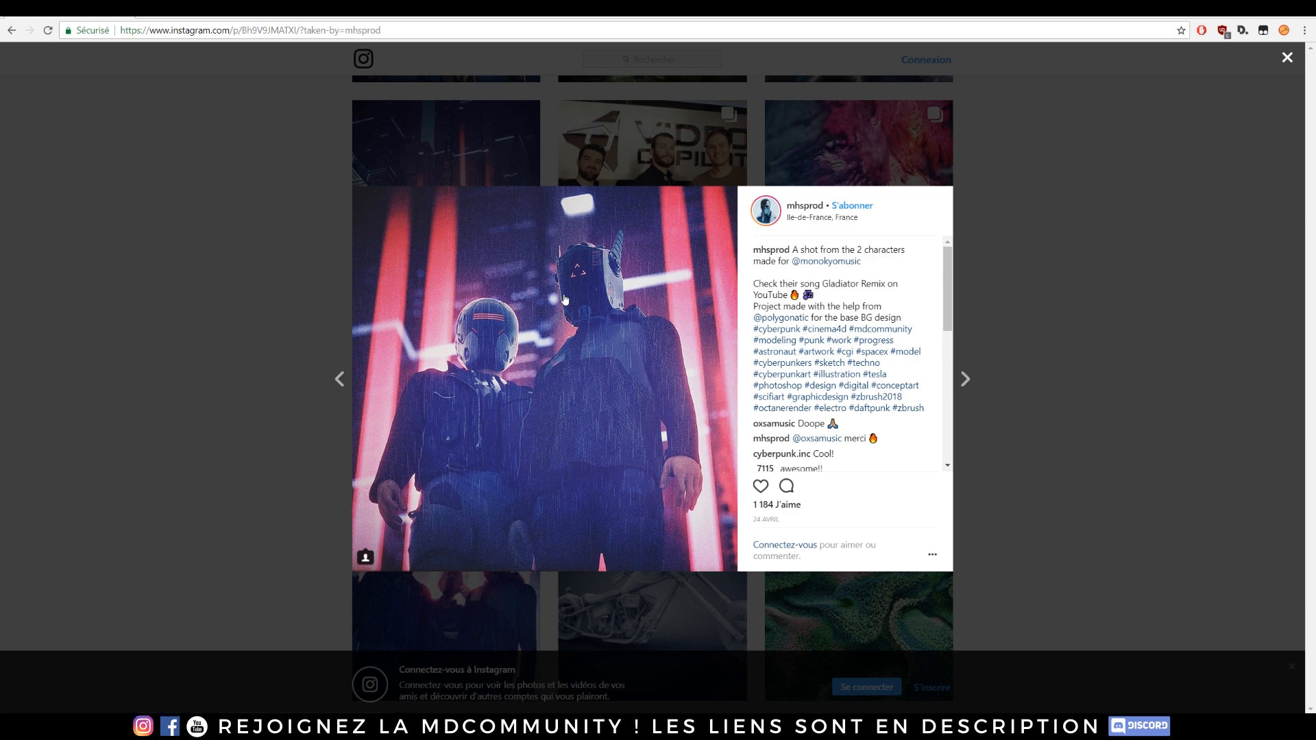
{"action": "left_click", "coordinate": [309, 274]}
{"action": "left_click", "coordinate": [376, 152]}
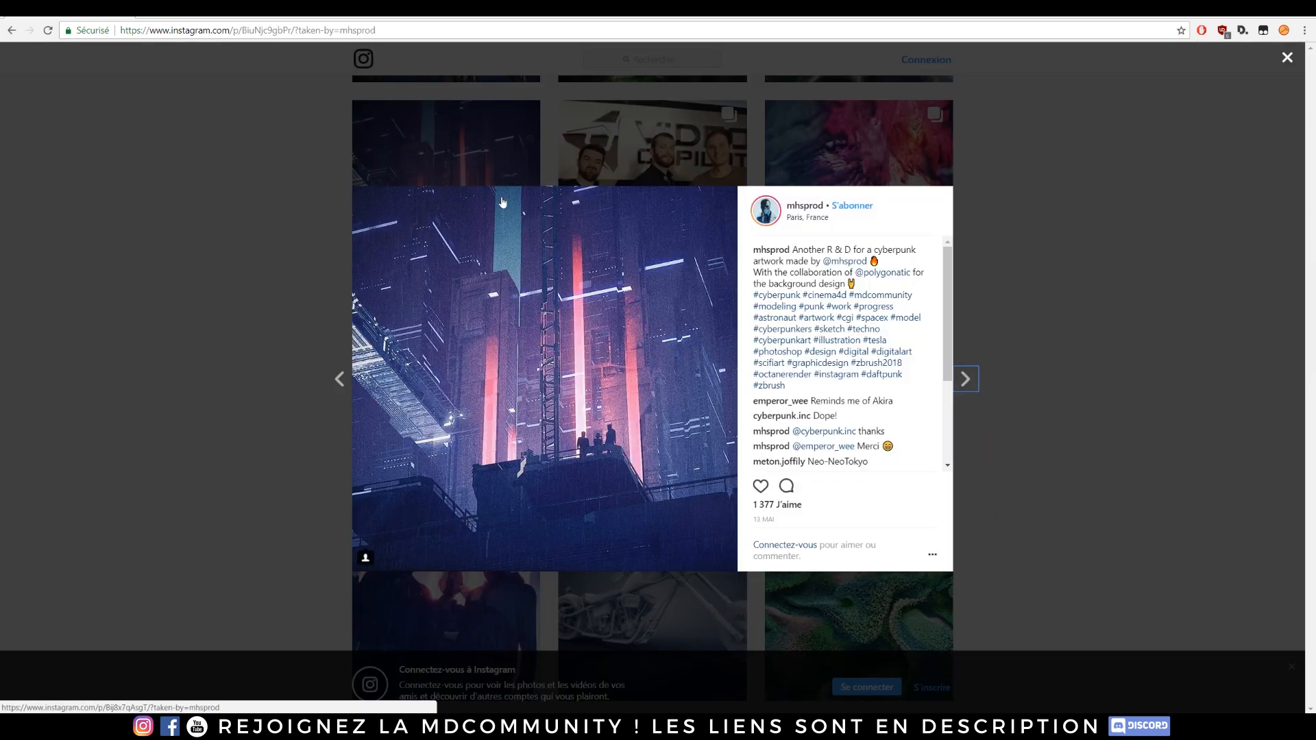
{"action": "left_click", "coordinate": [244, 299]}
{"action": "scroll", "coordinate": [227, 350], "scroll_direction": "down", "scroll_amount": 5}
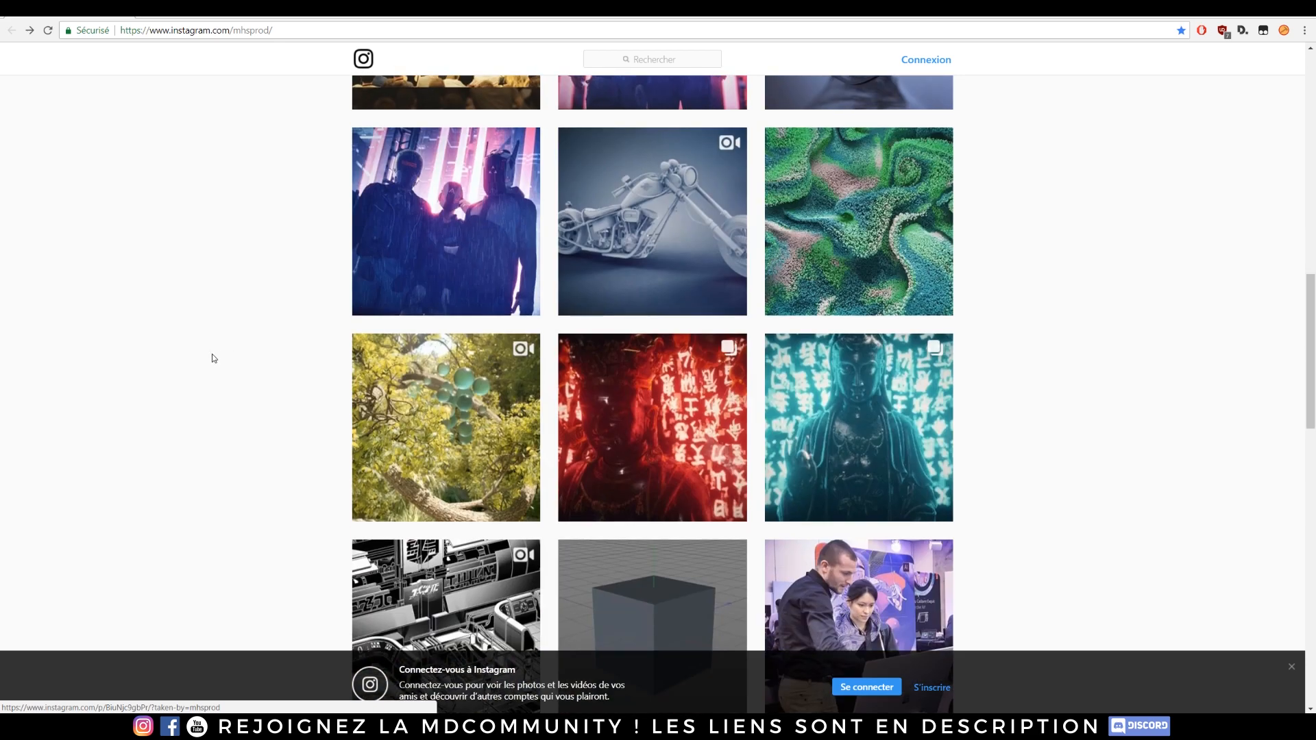
{"action": "scroll", "coordinate": [218, 360], "scroll_direction": "up", "scroll_amount": 6}
{"action": "scroll", "coordinate": [214, 371], "scroll_direction": "up", "scroll_amount": 1}
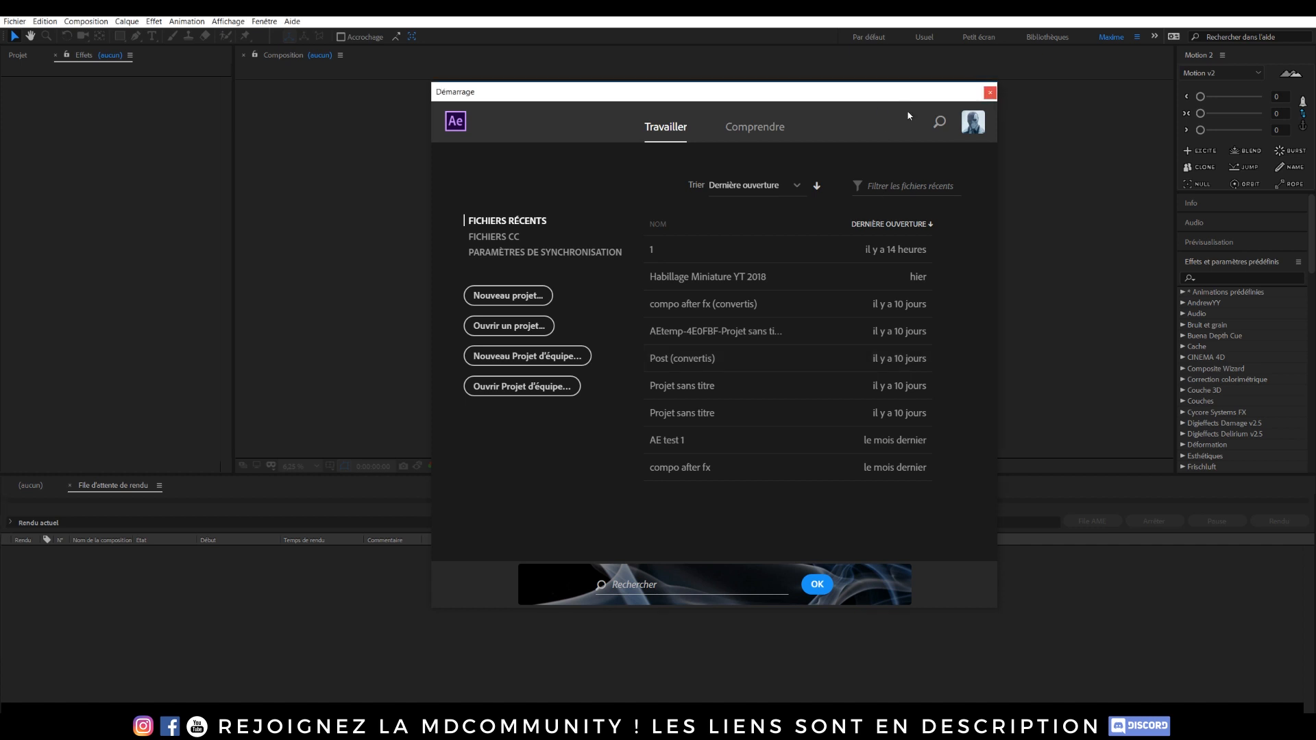
Step: Close the start screen and add a new adjustment layer above the EXR render in the composition
{"action": "left_click", "coordinate": [992, 93]}
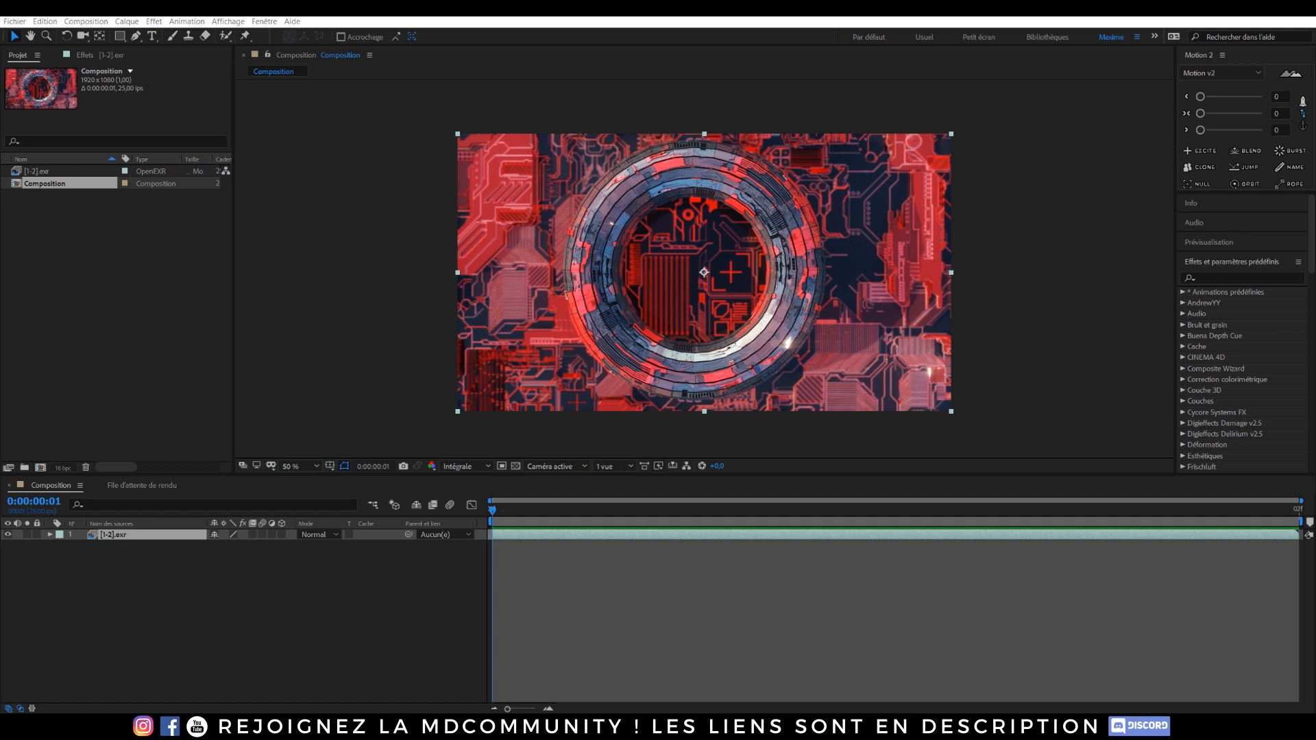
{"action": "left_click", "coordinate": [275, 591]}
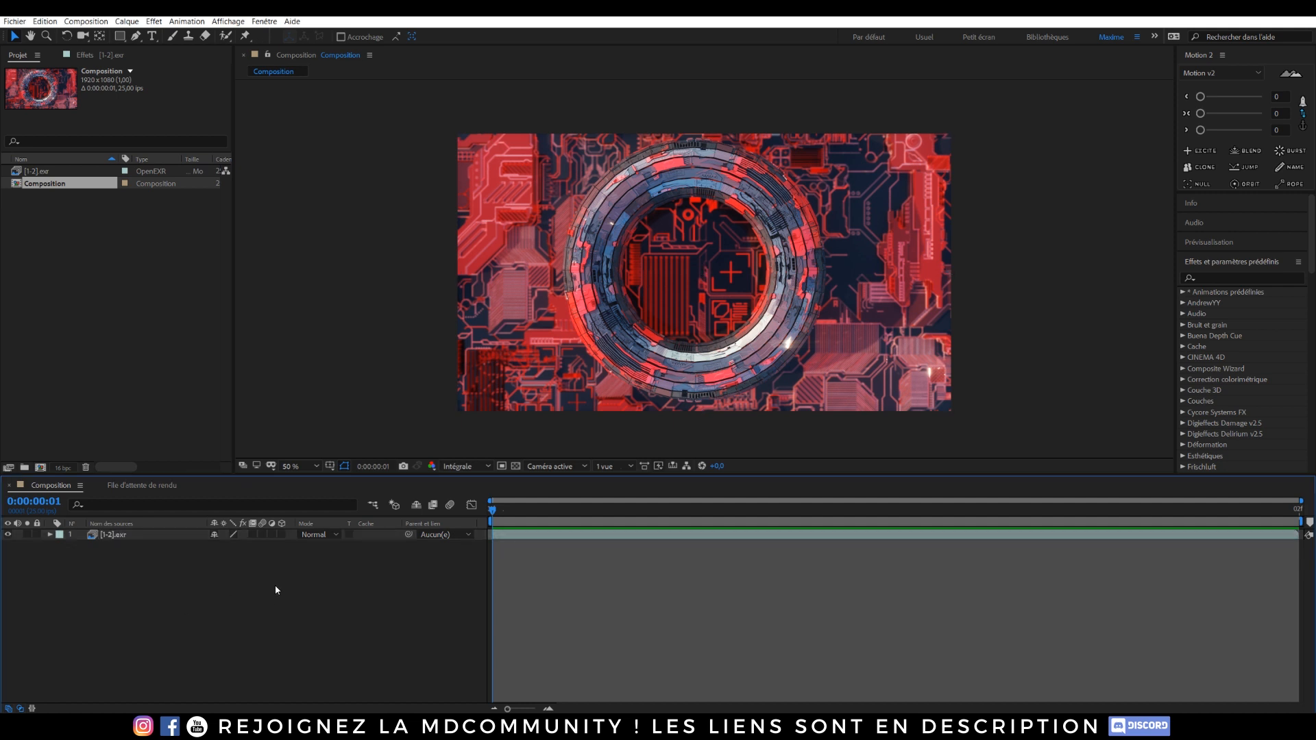
{"action": "key", "text": "ctrl+alt+y"}
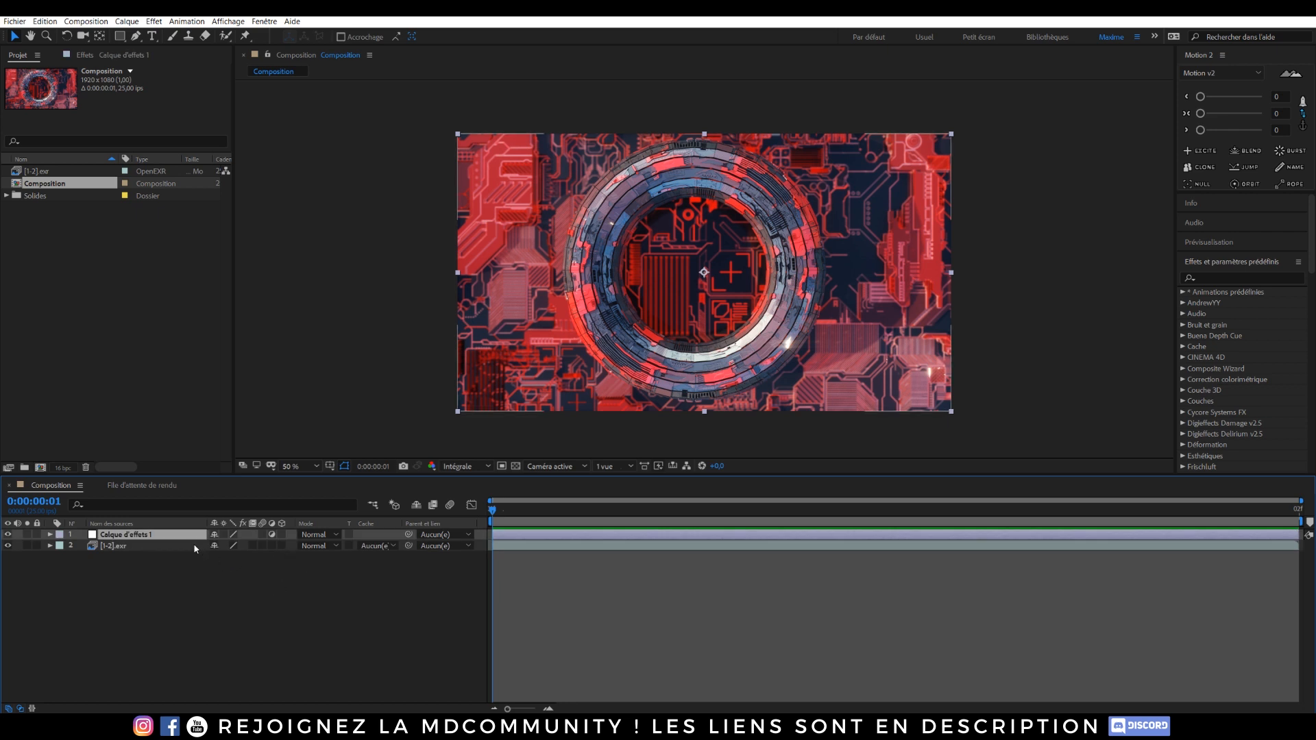
Step: Apply the Looks effect to the adjustment layer using the Tanzania filter look
{"action": "key", "text": "ctrl+space"}
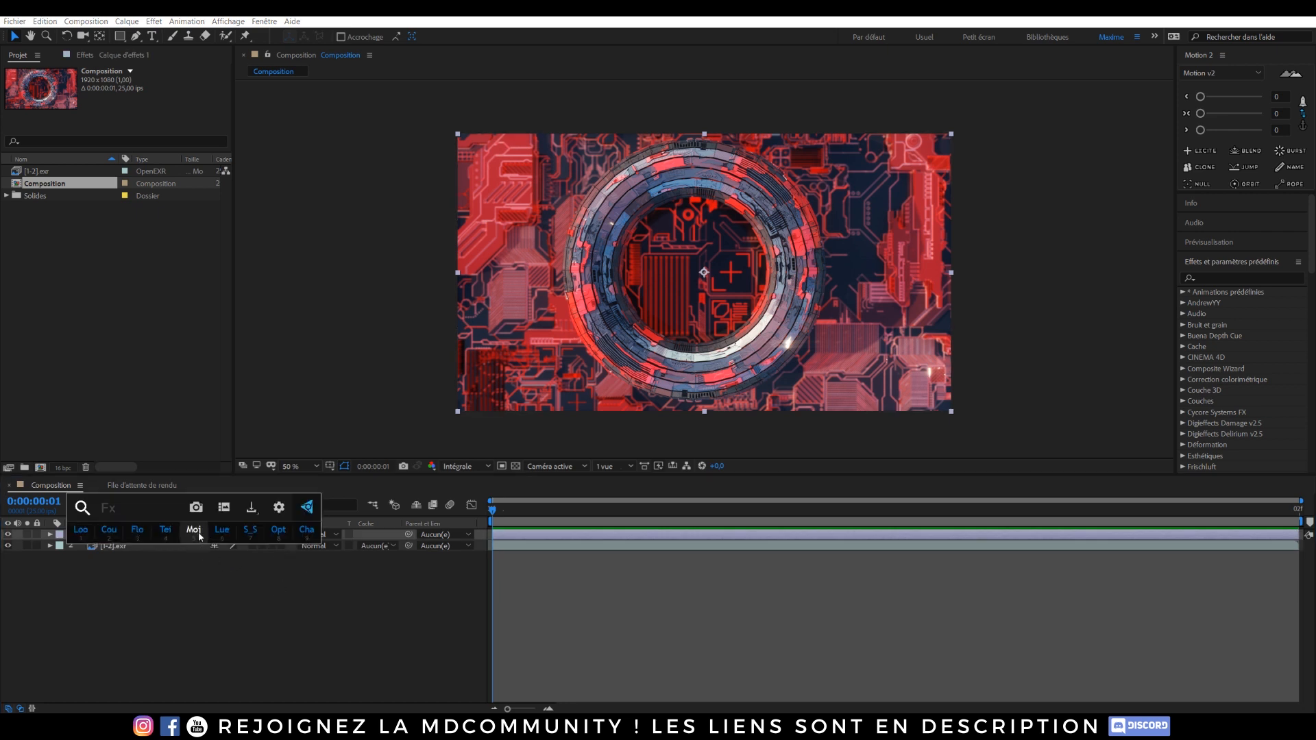
{"action": "left_click", "coordinate": [81, 538]}
{"action": "left_click", "coordinate": [45, 115]}
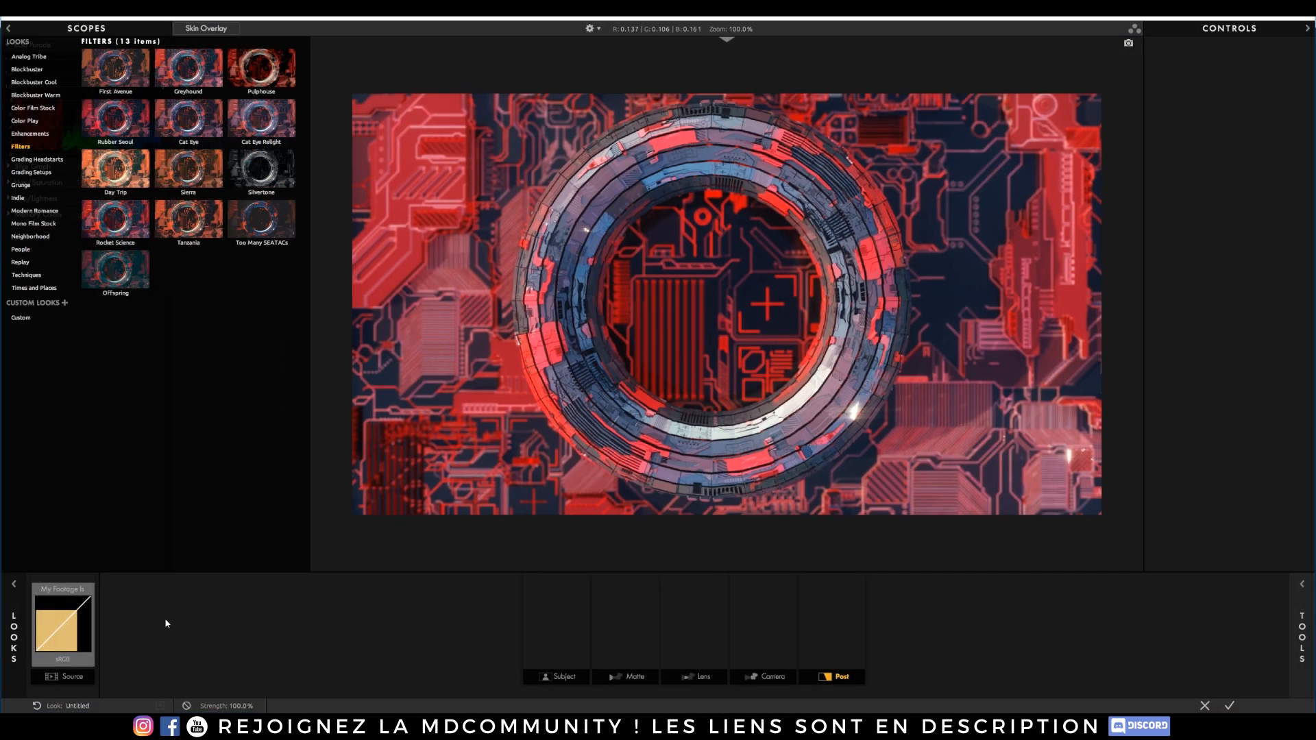
{"action": "left_click", "coordinate": [185, 229]}
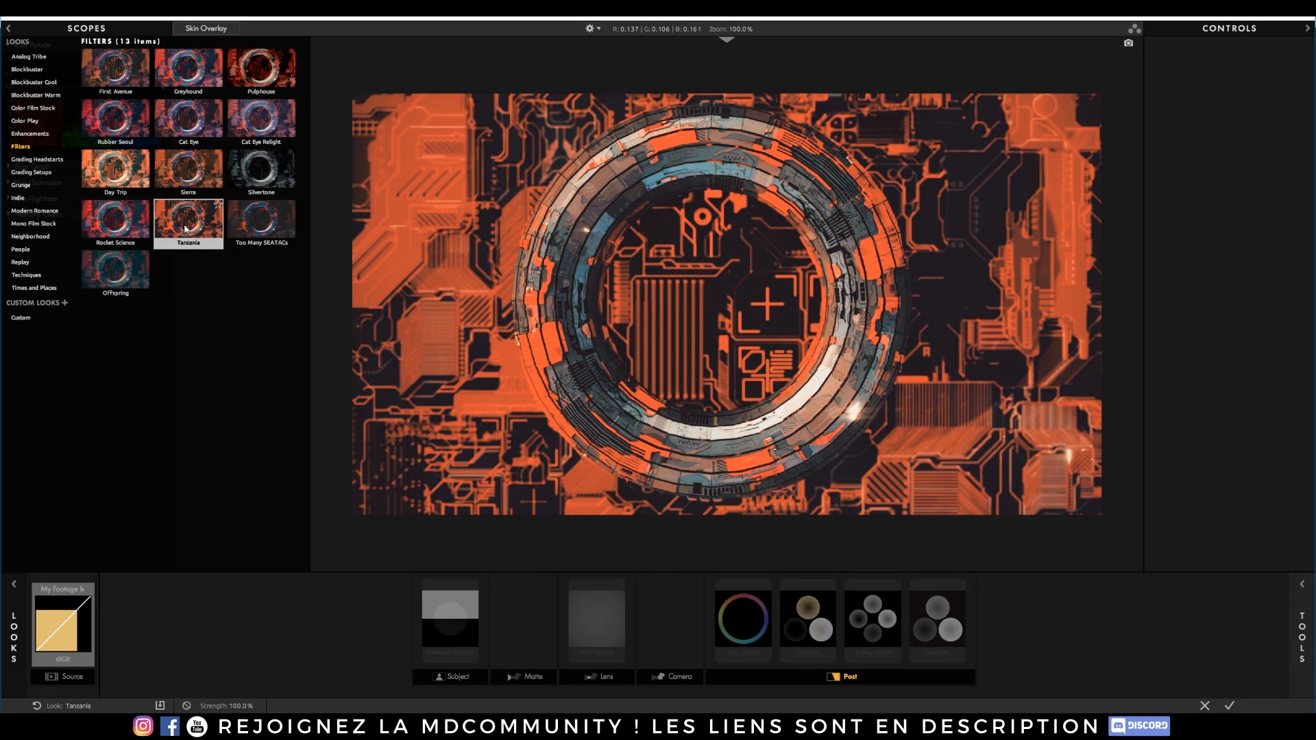
{"action": "left_click", "coordinate": [177, 126]}
{"action": "left_click", "coordinate": [274, 139]}
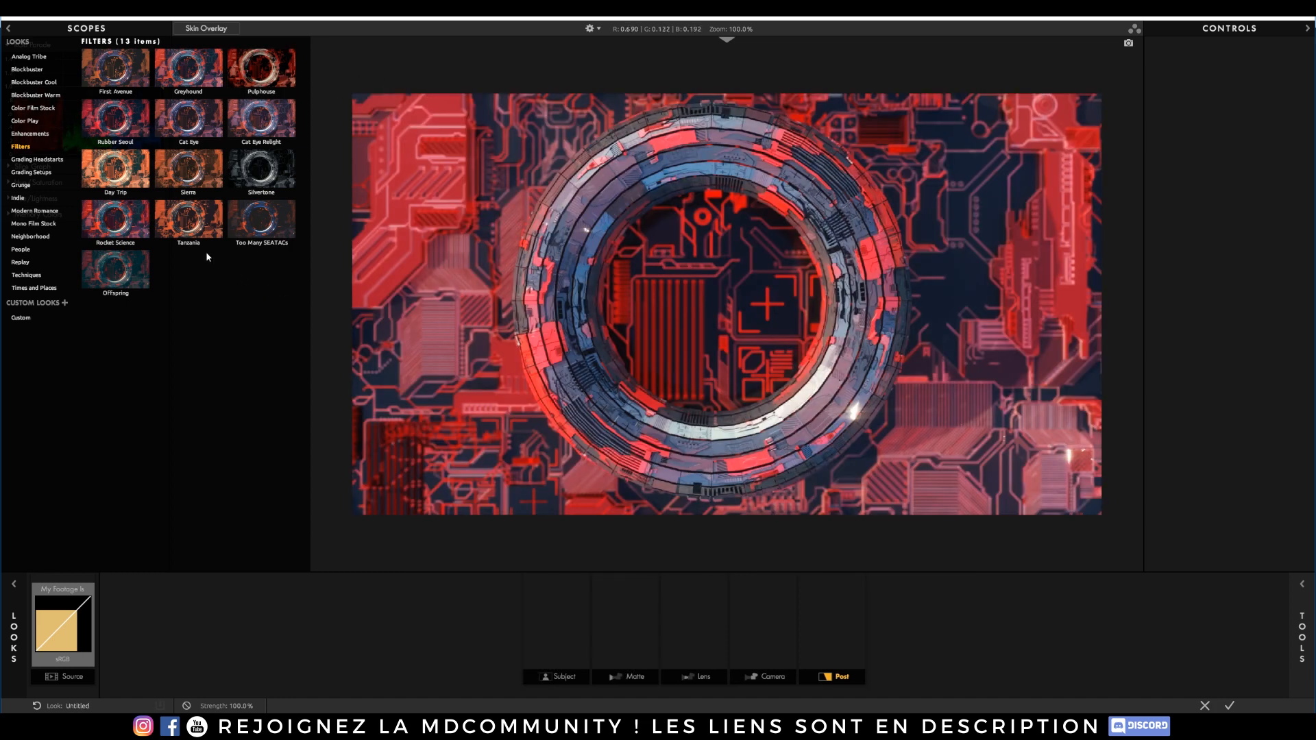
{"action": "left_click", "coordinate": [189, 218]}
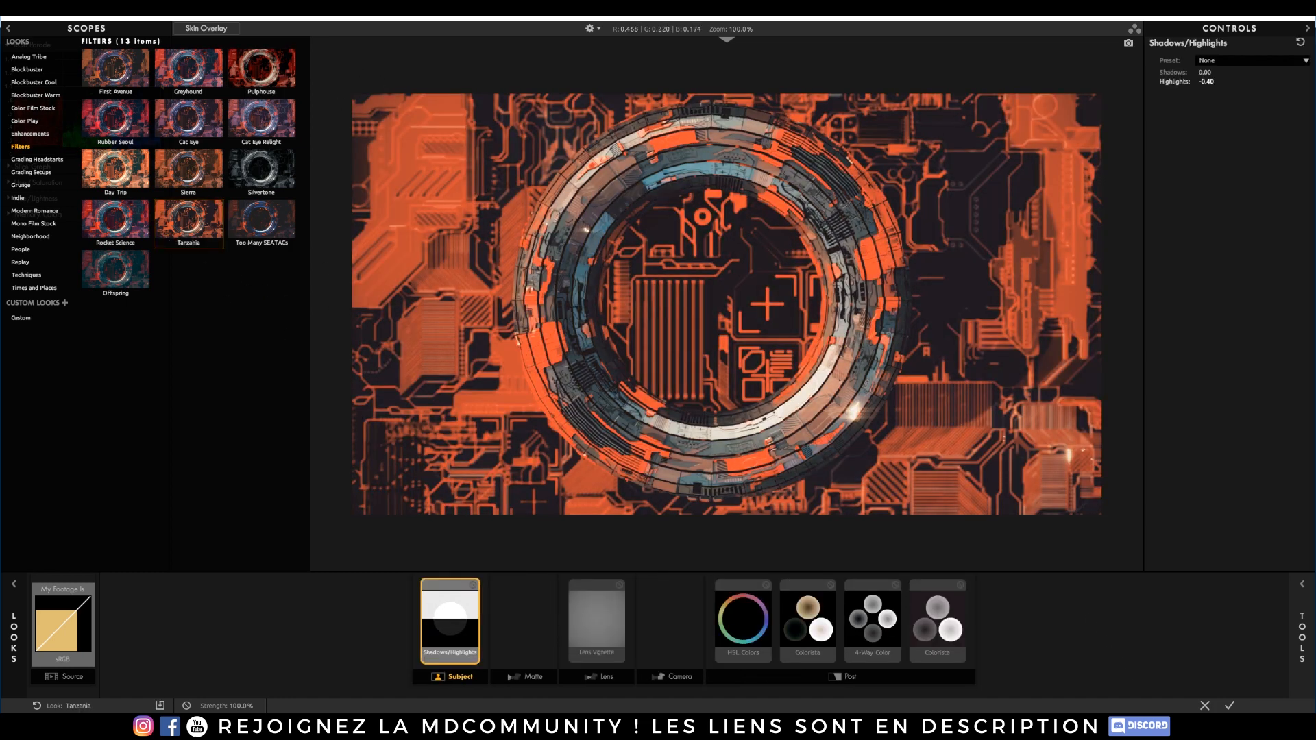
{"action": "left_click", "coordinate": [1230, 706]}
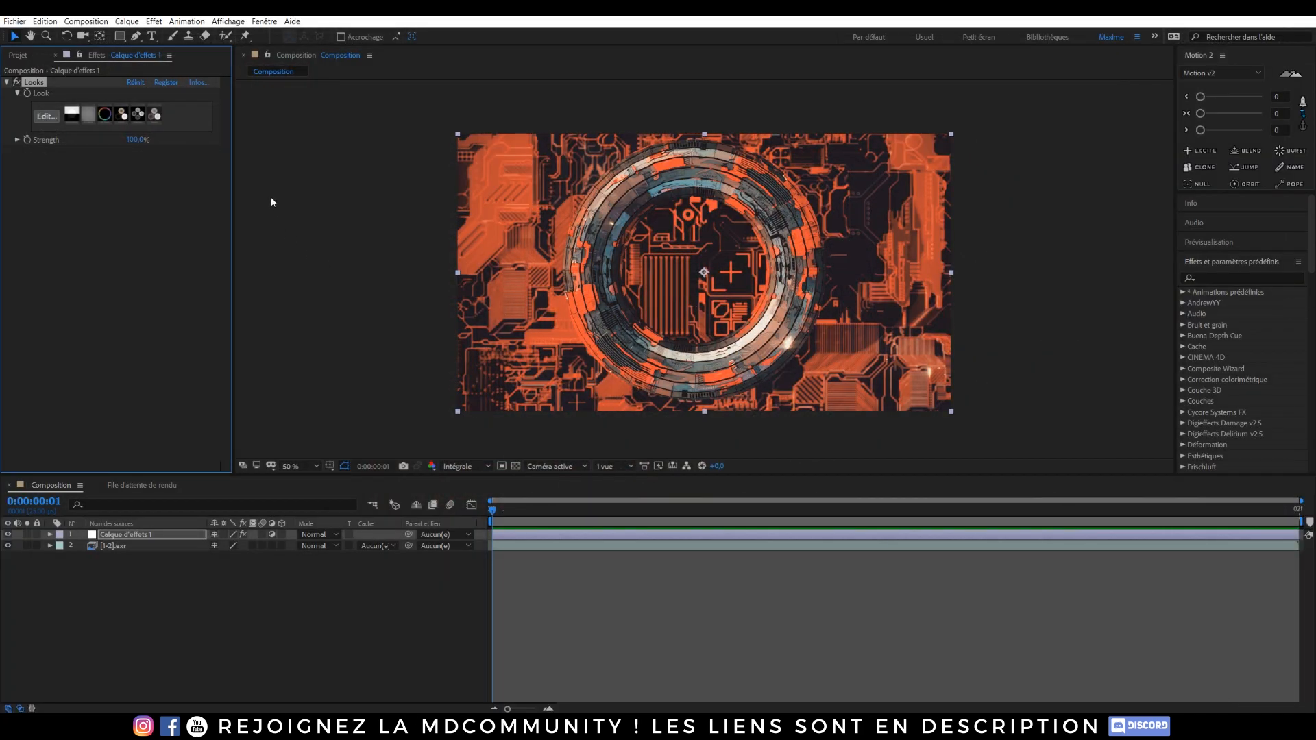
Step: Set the Looks effect's Strength to 75%
{"action": "left_click", "coordinate": [137, 140]}
{"action": "type", "text": "50"}
{"action": "key", "text": "Return"}
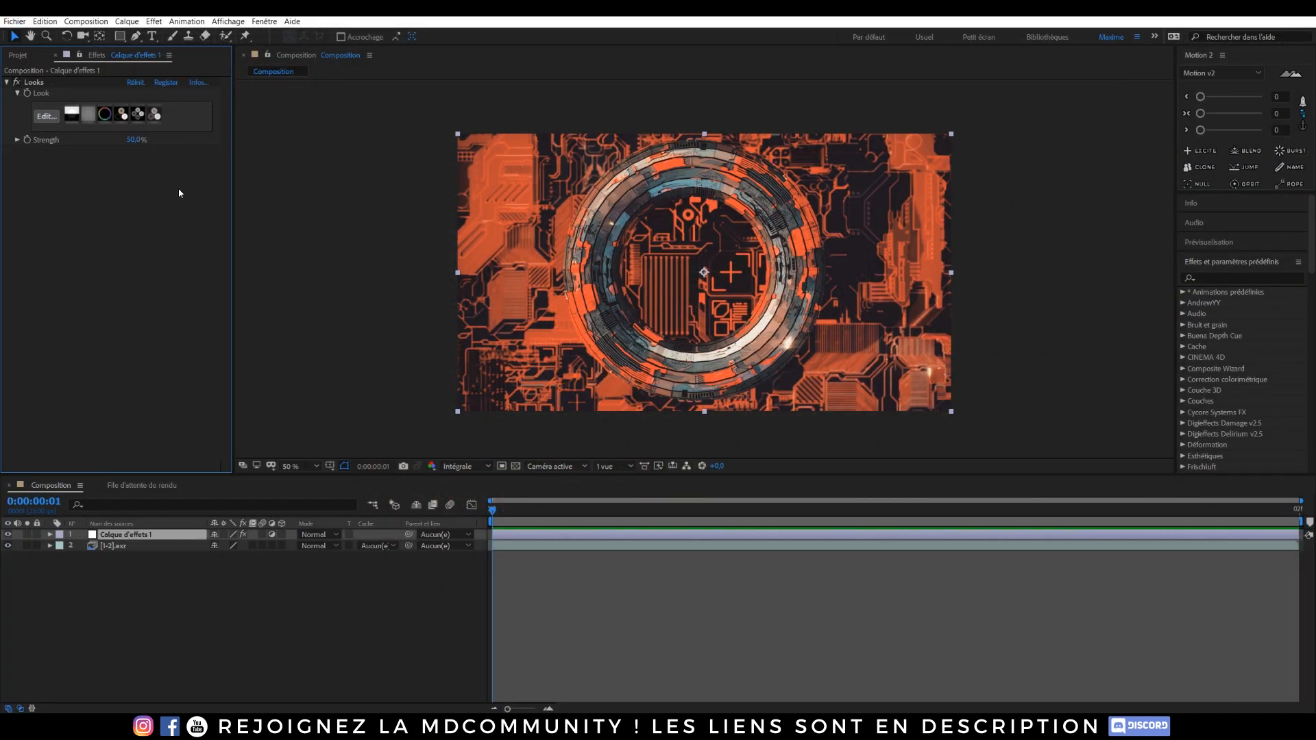
{"action": "left_click", "coordinate": [137, 140]}
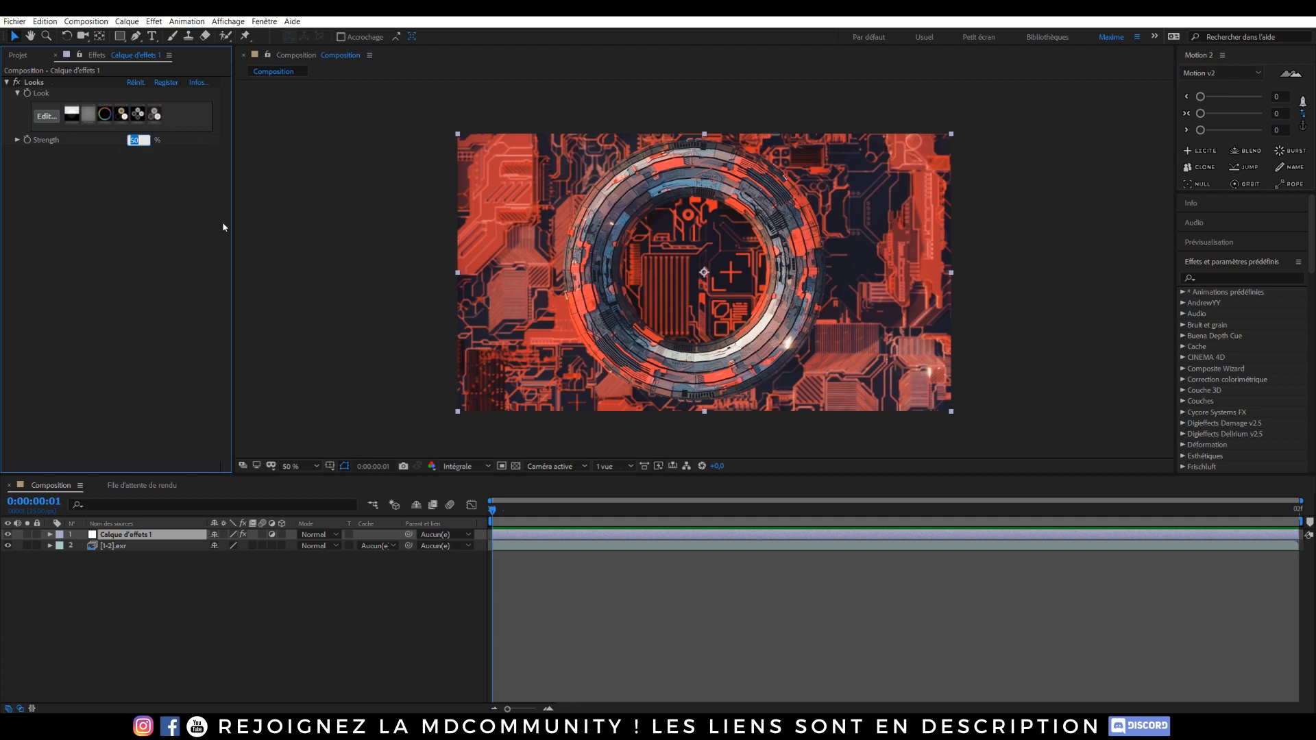
{"action": "type", "text": "75"}
{"action": "key", "text": "Return"}
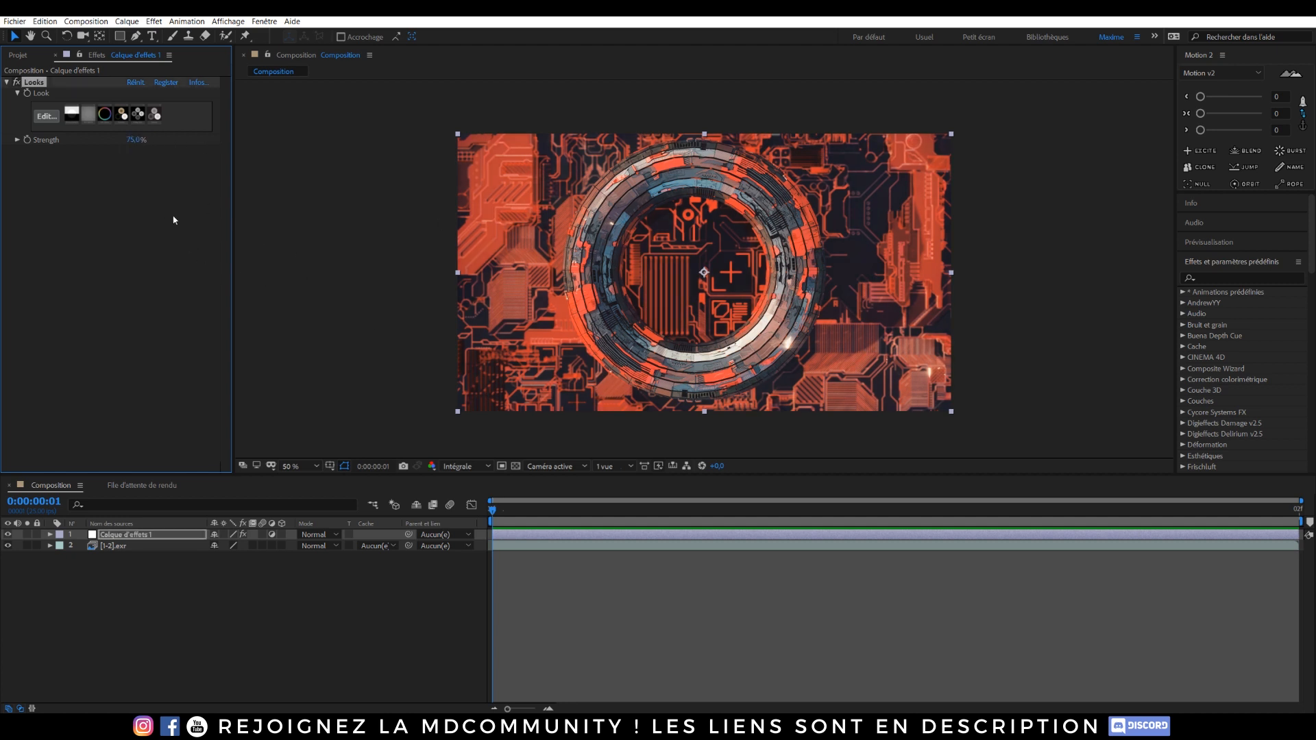
Step: Add Mojo II with footage type Video, preset None, Mojo Tint about 76% and Strength about 60%
{"action": "left_click", "coordinate": [132, 537]}
{"action": "key", "text": "ctrl+space"}
{"action": "left_click", "coordinate": [131, 521]}
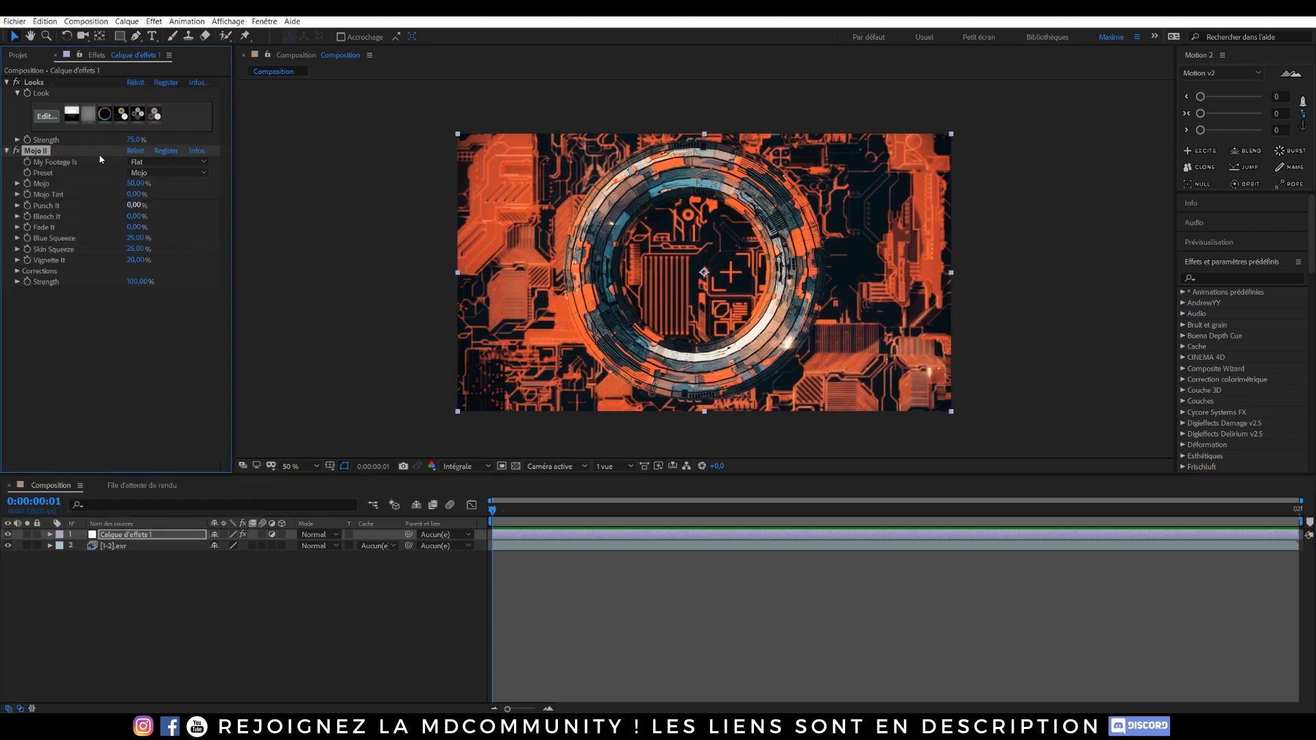
{"action": "left_click", "coordinate": [165, 161]}
{"action": "left_click", "coordinate": [147, 184]}
{"action": "left_click_drag", "start_coordinate": [133, 194], "coordinate": [75, 194]}
{"action": "left_click_drag", "start_coordinate": [213, 202], "coordinate": [204, 200]}
{"action": "left_click_drag", "start_coordinate": [133, 261], "coordinate": [116, 280]}
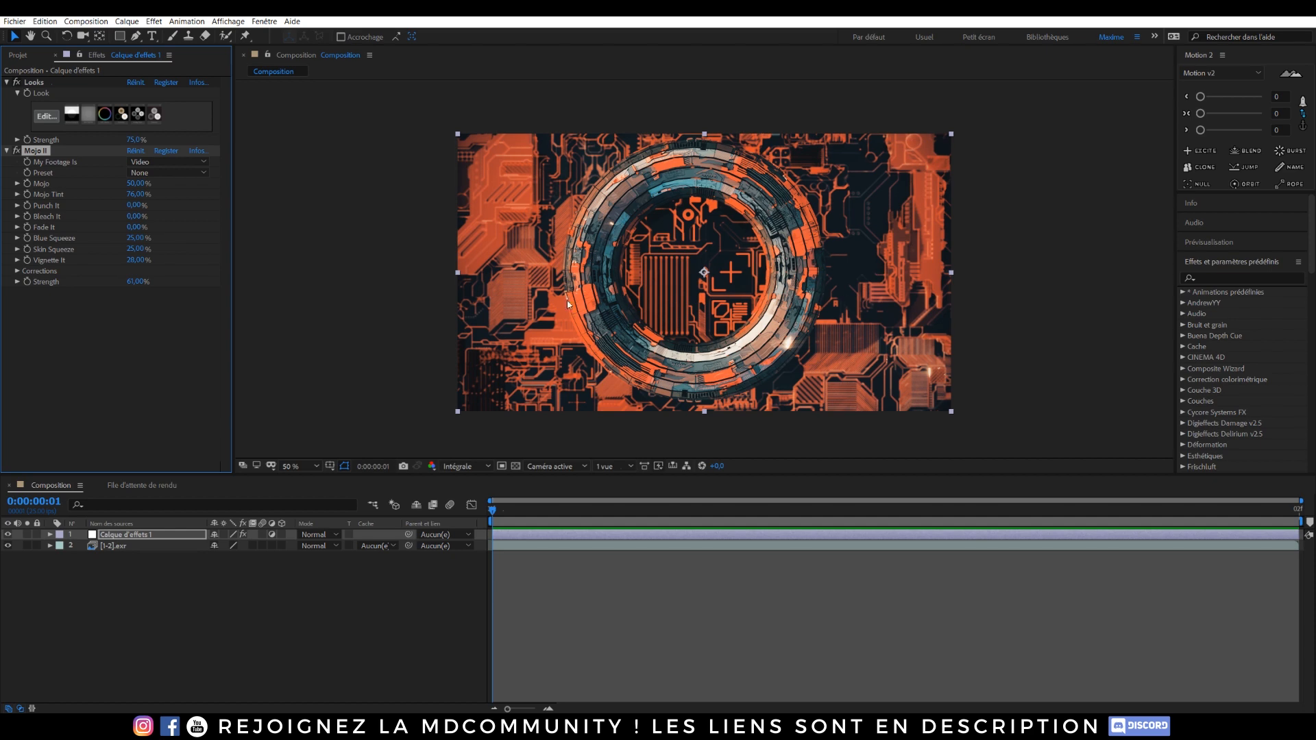
Step: Open the earlier PNG render in the photo viewer to compare against the graded image
{"action": "left_click", "coordinate": [411, 727]}
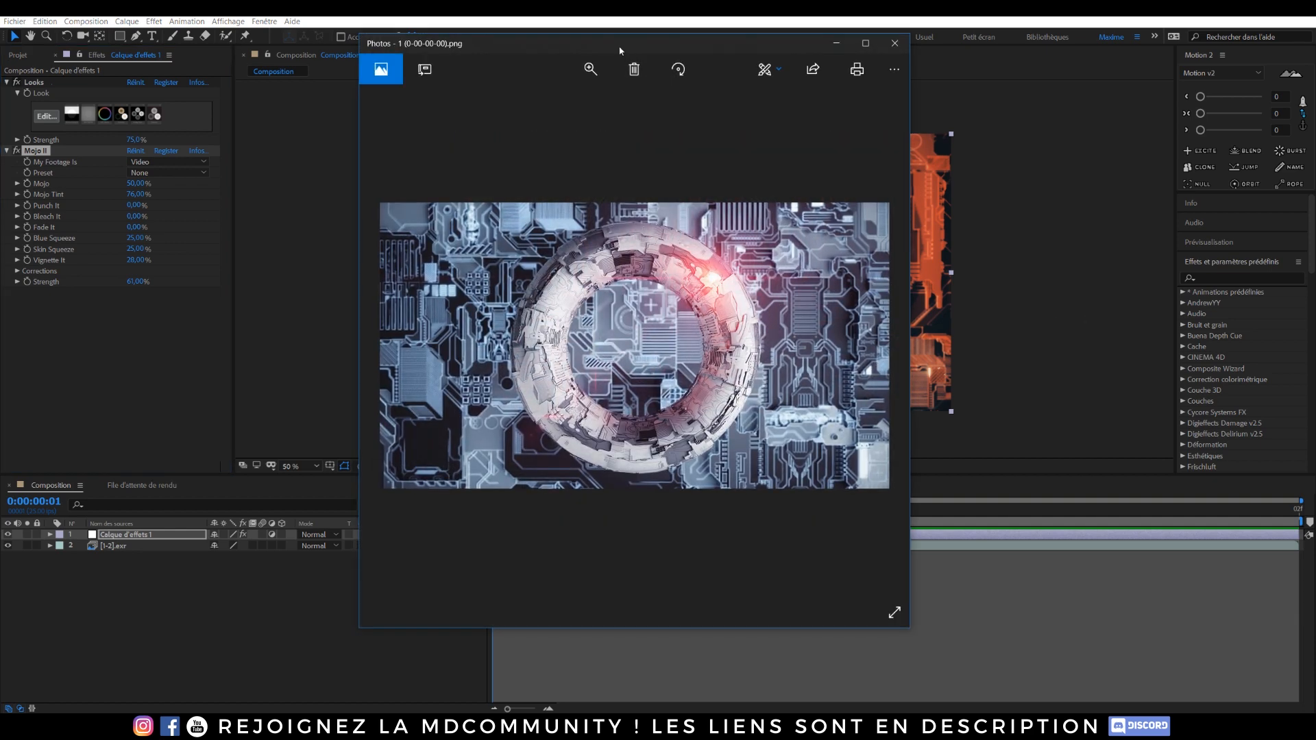
{"action": "left_click_drag", "start_coordinate": [616, 45], "coordinate": [1315, 334]}
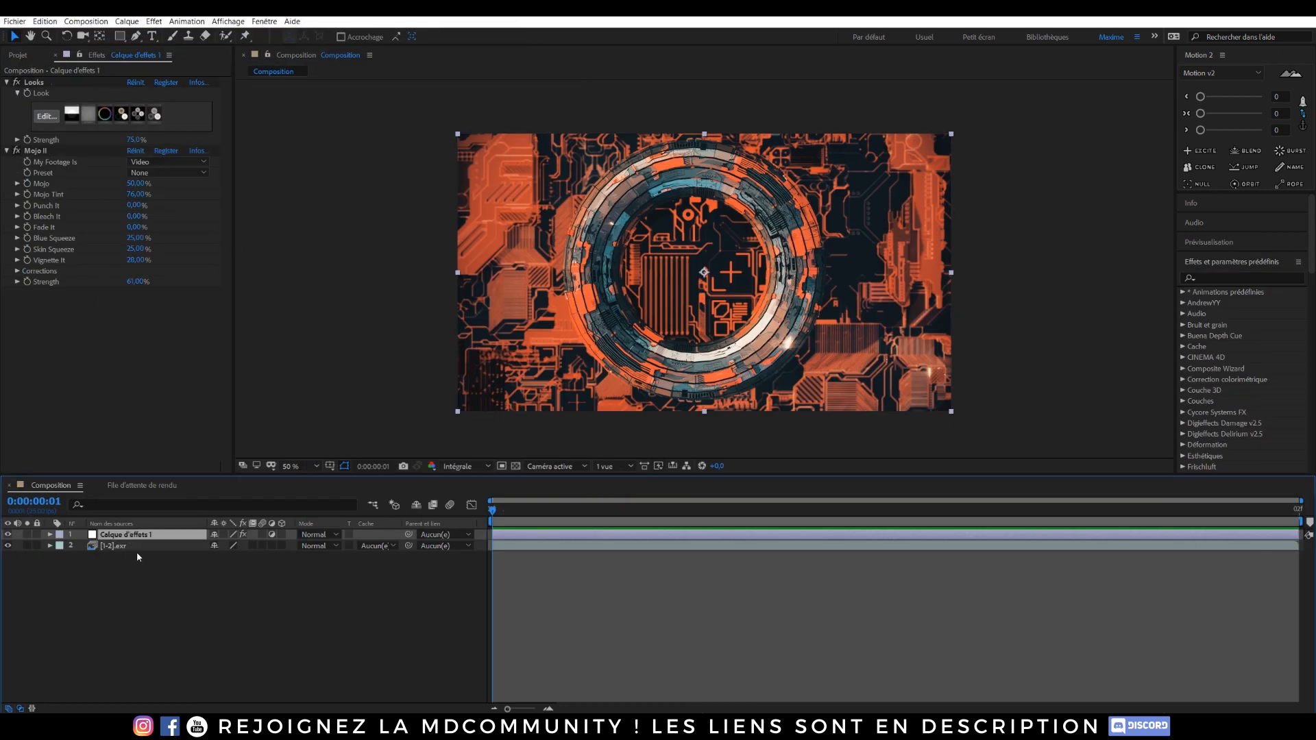
Step: Apply the uni.Finisher effect to the adjustment layer
{"action": "key", "text": "ctrl+space"}
{"action": "type", "text": "finisher"}
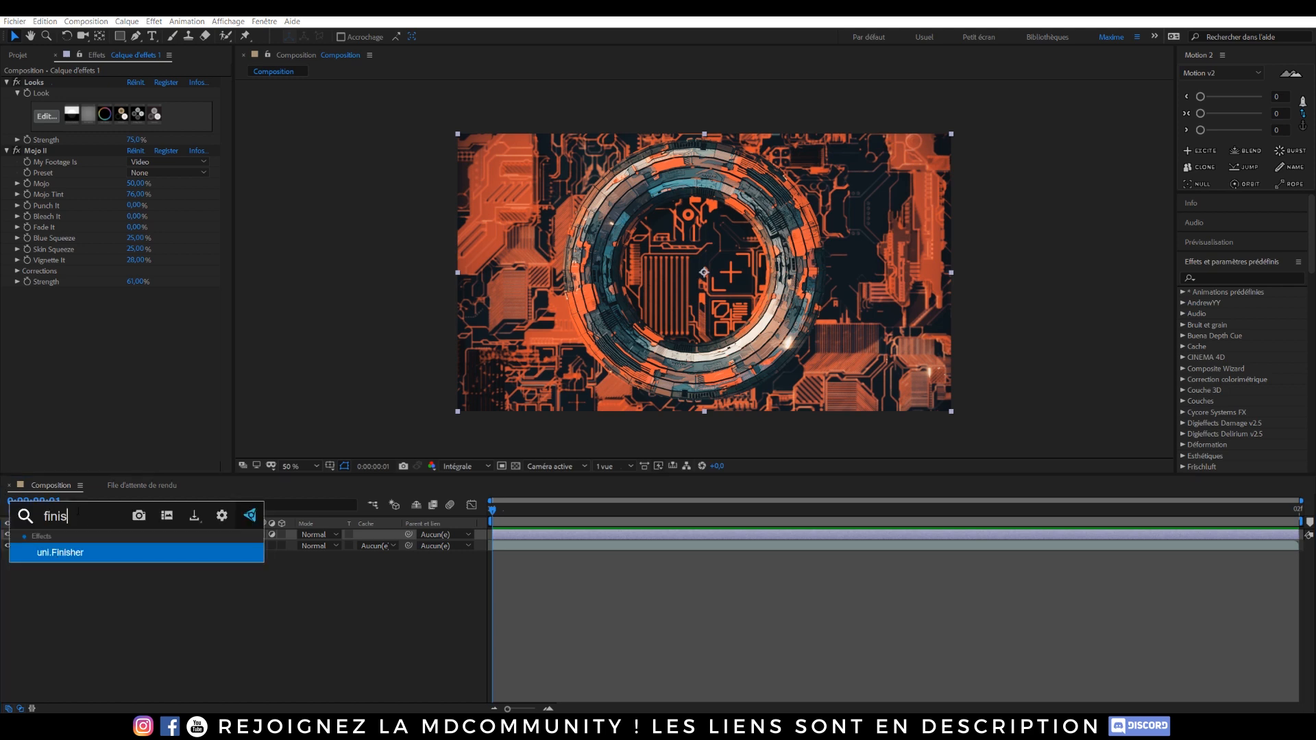
{"action": "left_click", "coordinate": [74, 553]}
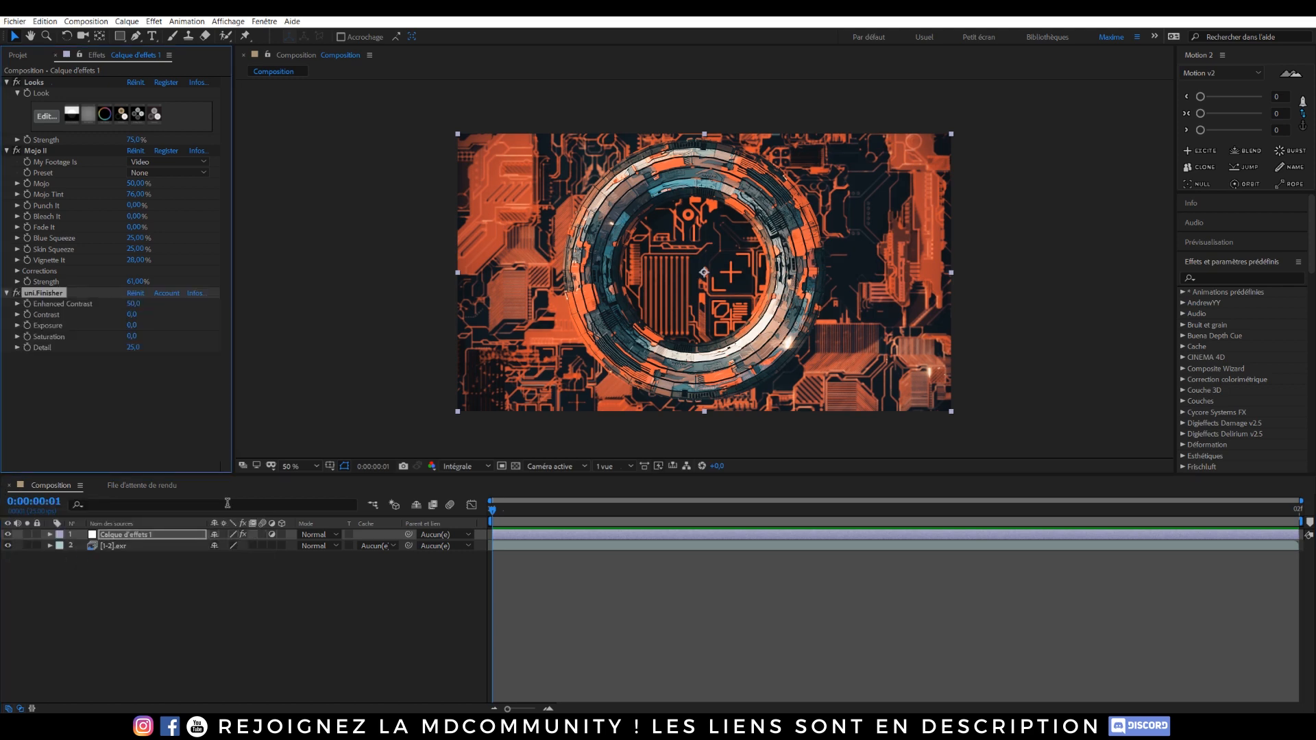
Step: Zoom in on the image and toggle uni.Finisher off and on to compare its effect on detail
{"action": "key", "text": "slash"}
{"action": "scroll", "coordinate": [602, 245], "scroll_direction": "up", "scroll_amount": 1}
{"action": "middle_click_drag", "start_coordinate": [352, 241], "coordinate": [621, 376]}
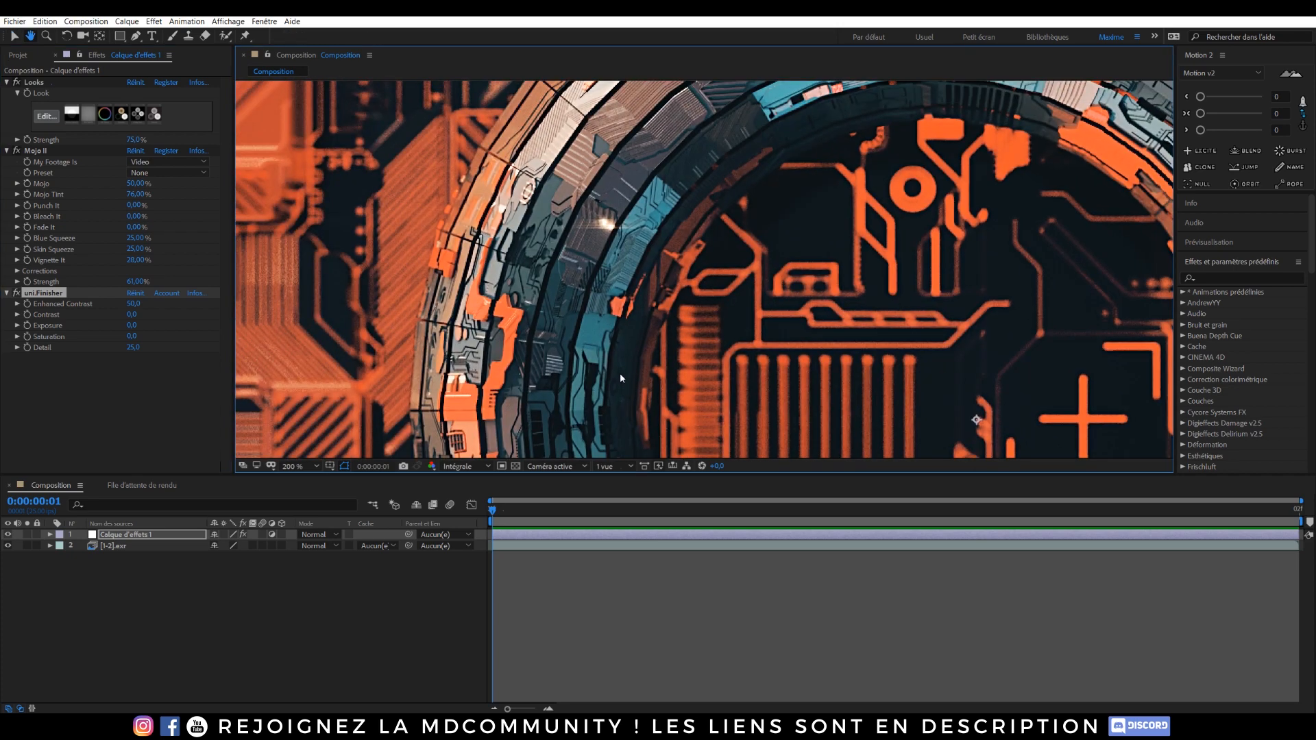
{"action": "left_click", "coordinate": [18, 295]}
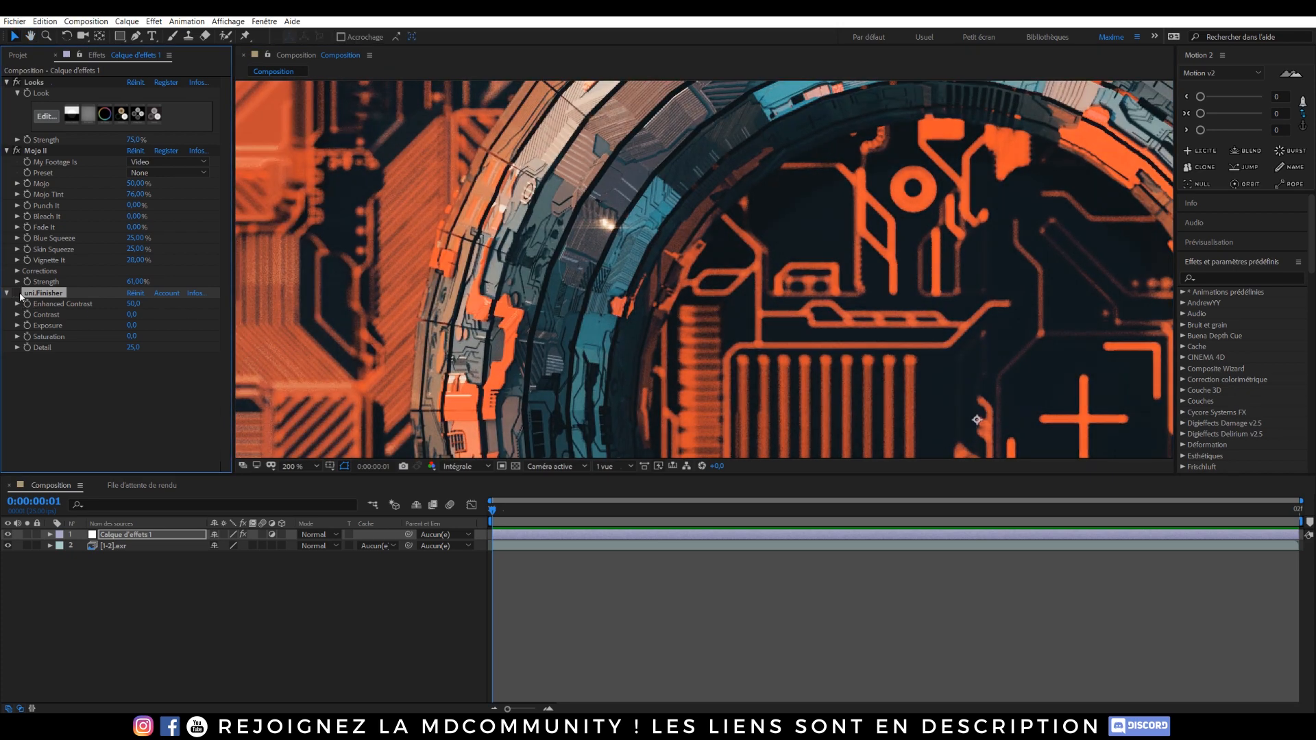
{"action": "left_click", "coordinate": [18, 295]}
{"action": "scroll", "coordinate": [610, 221], "scroll_direction": "down", "scroll_amount": 2}
{"action": "middle_click_drag", "start_coordinate": [743, 335], "coordinate": [687, 312]}
{"action": "left_click", "coordinate": [1016, 301]}
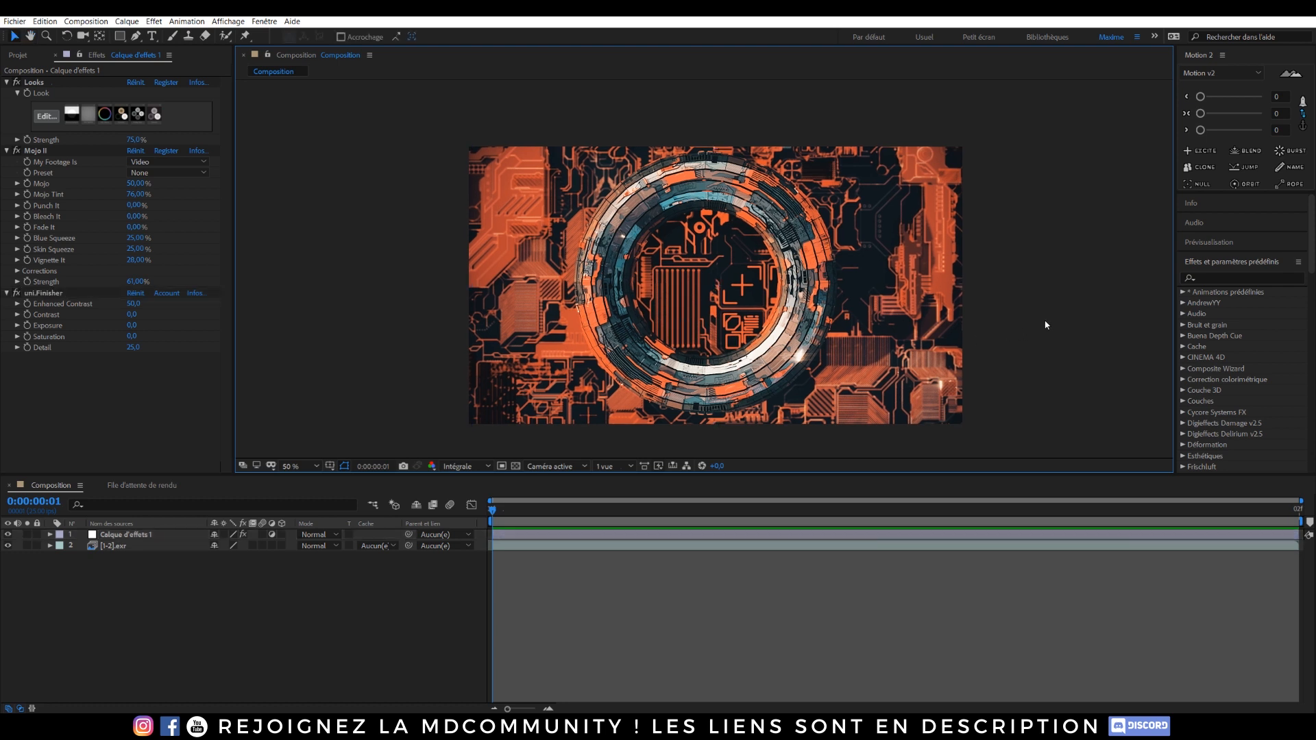
Step: Add CC Vignette to the adjustment layer and set its Amount to about 59
{"action": "left_click", "coordinate": [136, 537]}
{"action": "key", "text": "ctrl+space"}
{"action": "type", "text": "c"}
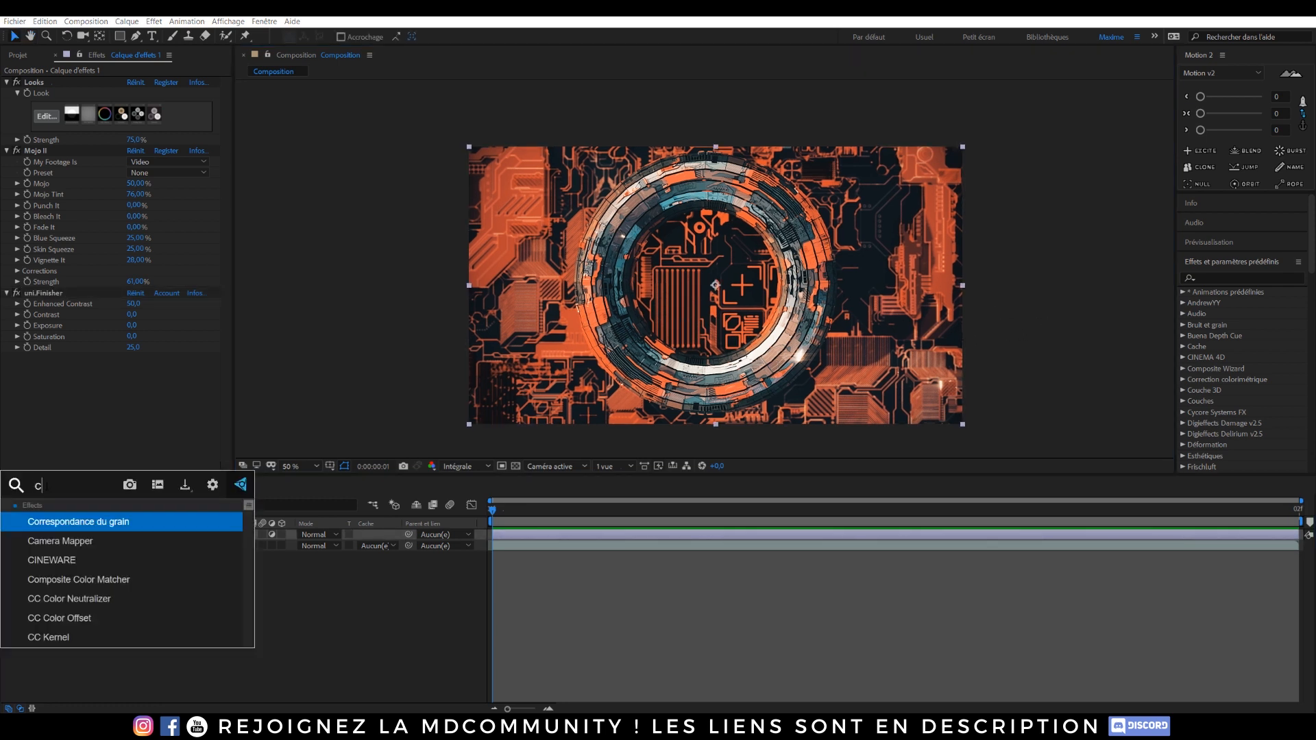
{"action": "type", "text": "c v"}
{"action": "key", "text": "Return"}
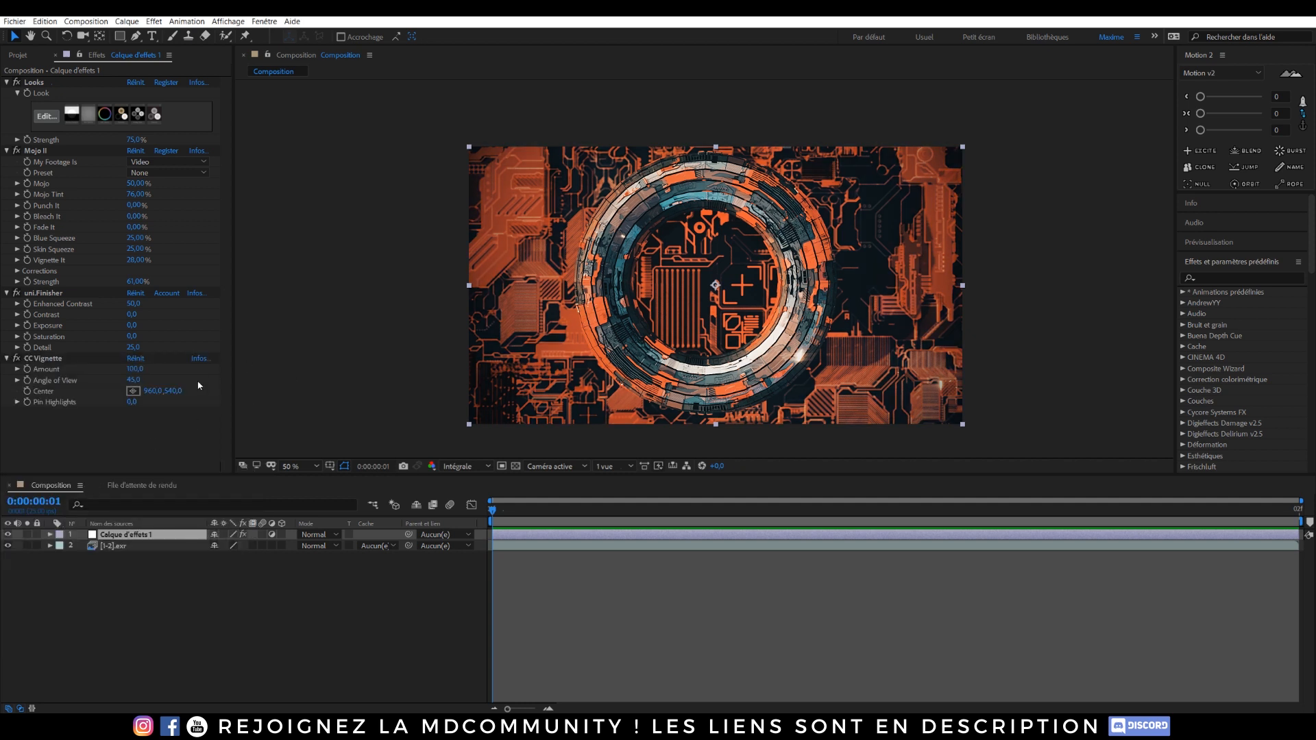
{"action": "left_click_drag", "start_coordinate": [133, 369], "coordinate": [96, 364]}
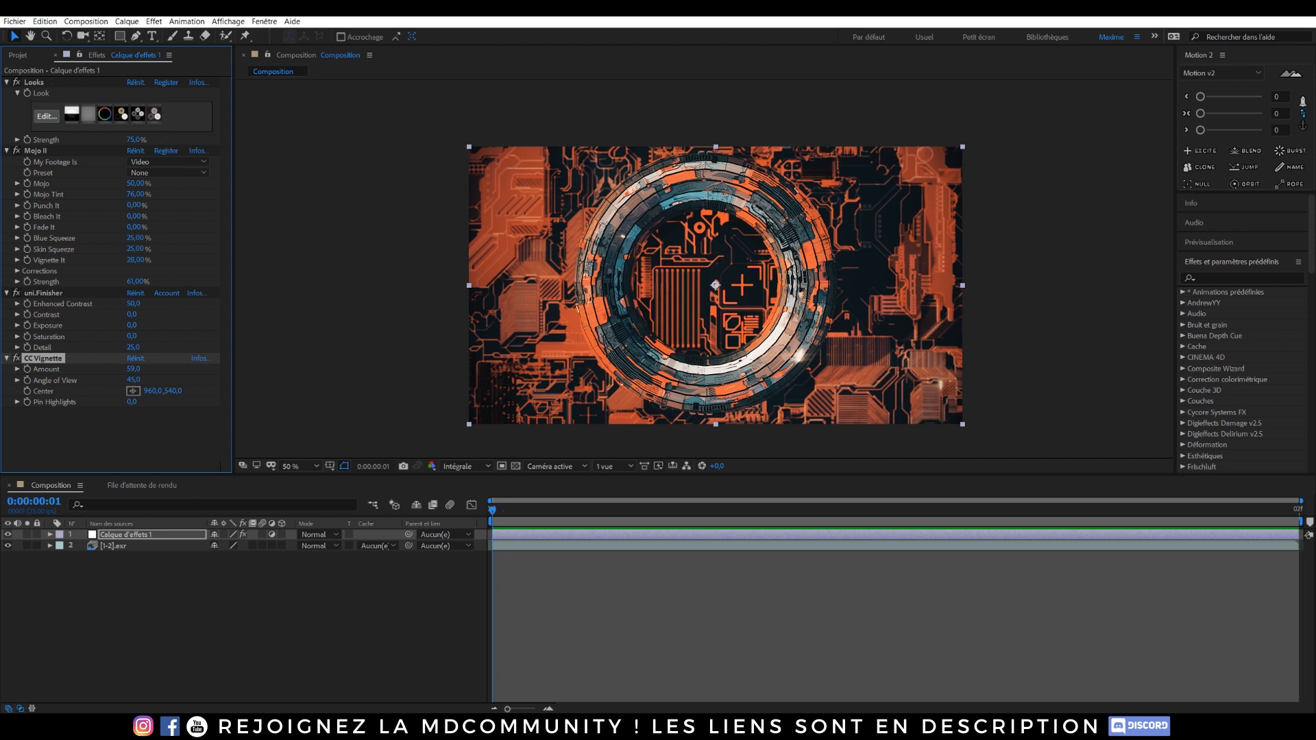
Step: Create a new black solid and apply Optical Flares using the Beam preset from the Light folder
{"action": "left_click", "coordinate": [139, 628]}
{"action": "key", "text": "ctrl+y"}
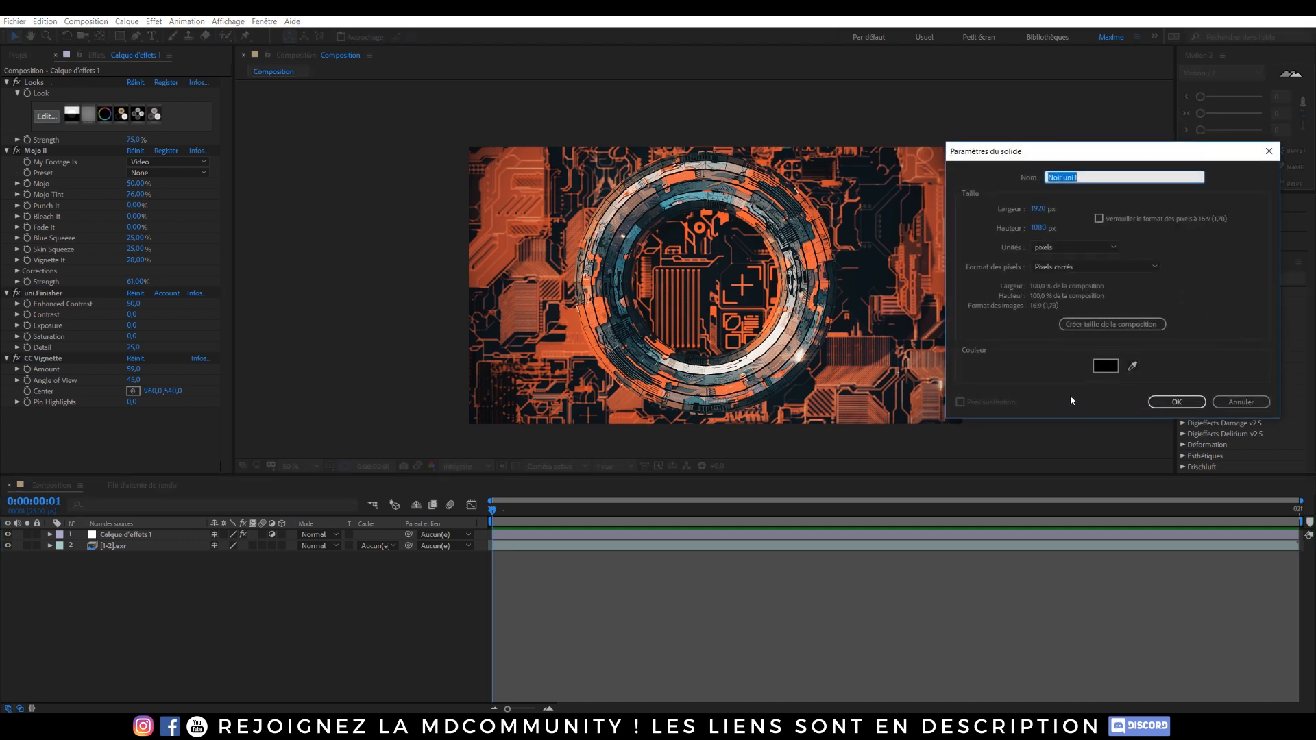
{"action": "left_click", "coordinate": [1173, 403]}
{"action": "key", "text": "ctrl+space"}
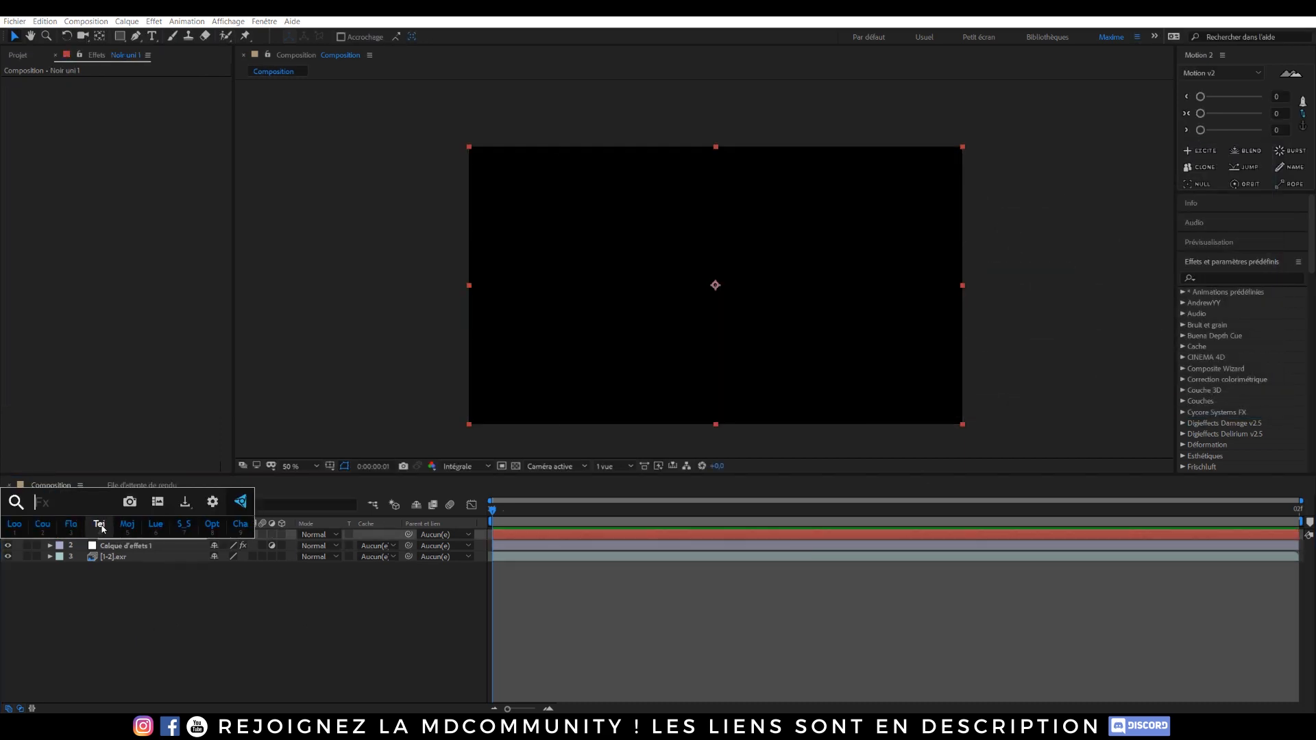
{"action": "left_click", "coordinate": [212, 525]}
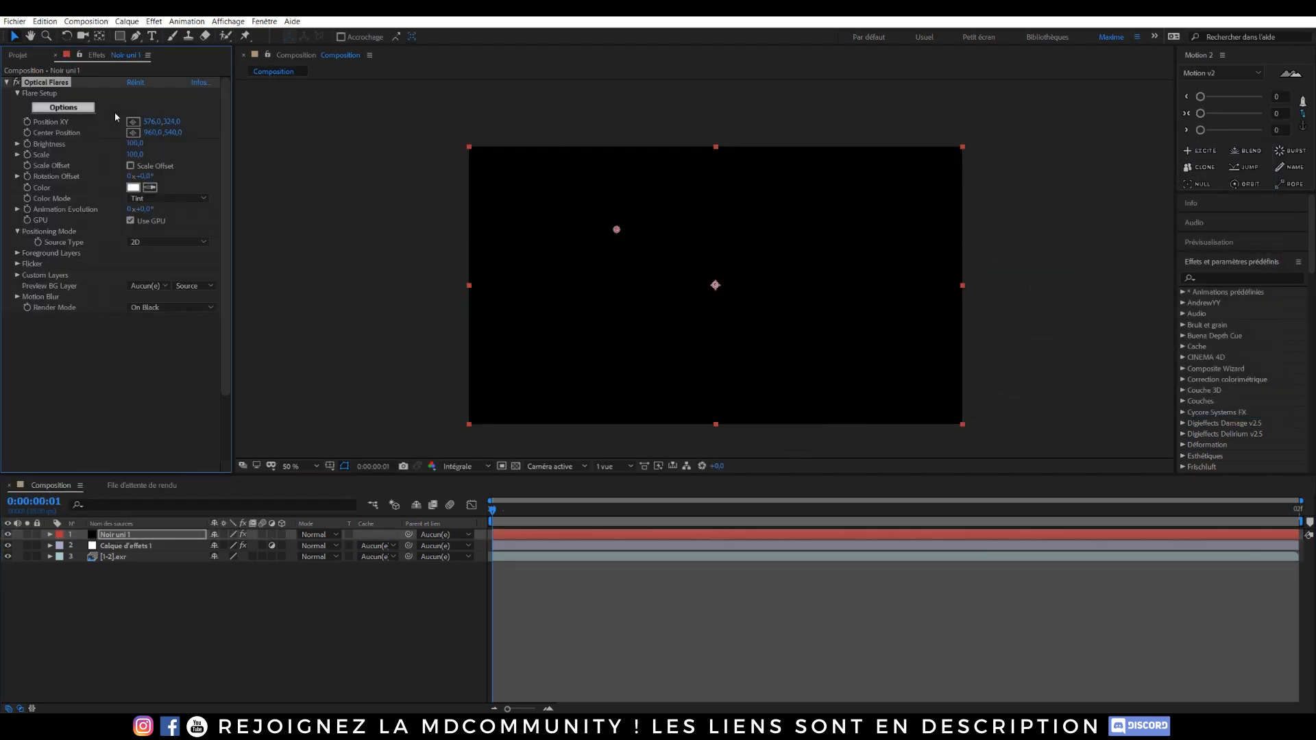
{"action": "left_click", "coordinate": [63, 107]}
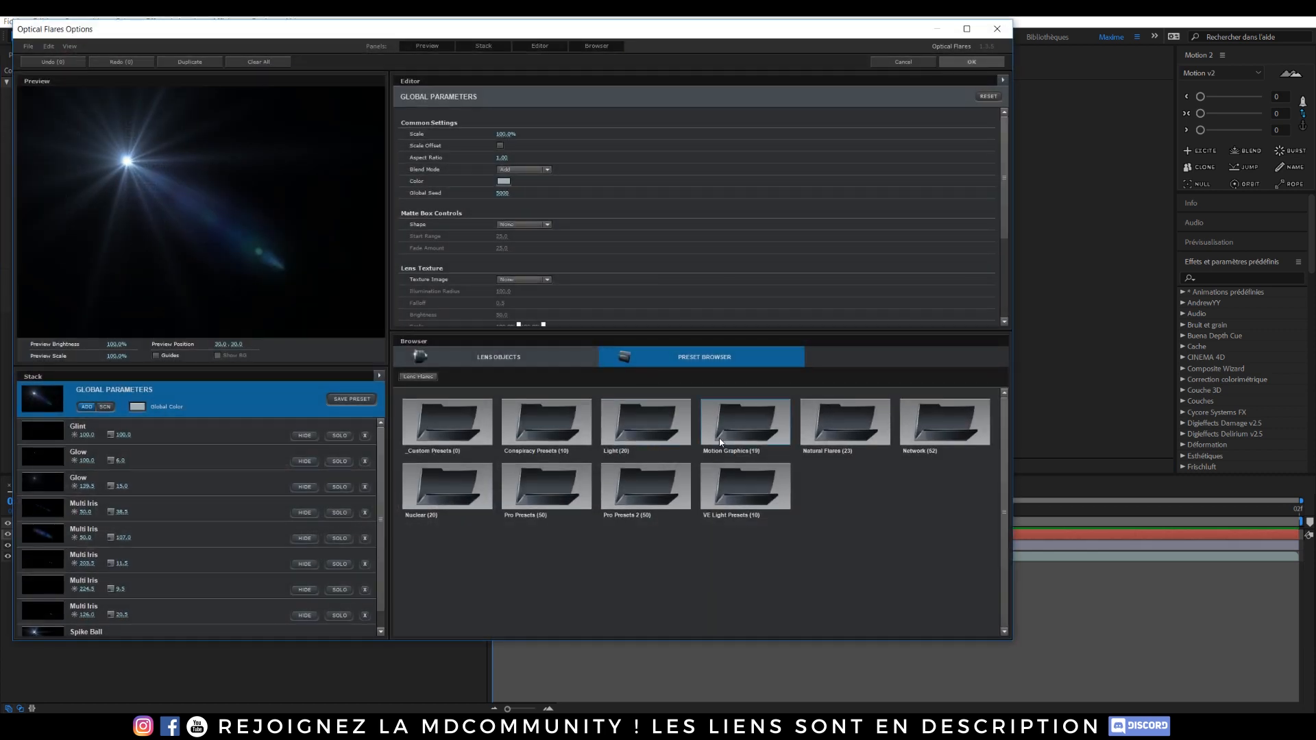
{"action": "left_click", "coordinate": [652, 419]}
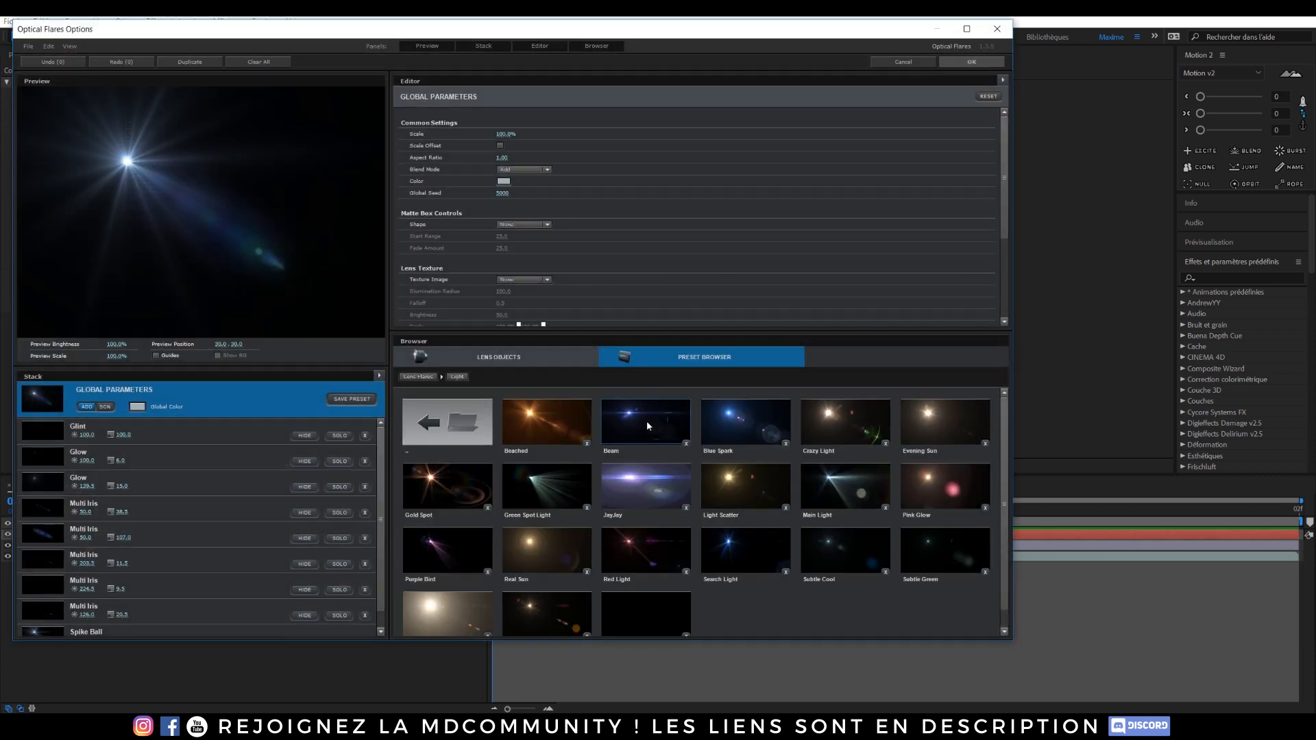
{"action": "left_click", "coordinate": [647, 421]}
{"action": "left_click", "coordinate": [971, 62]}
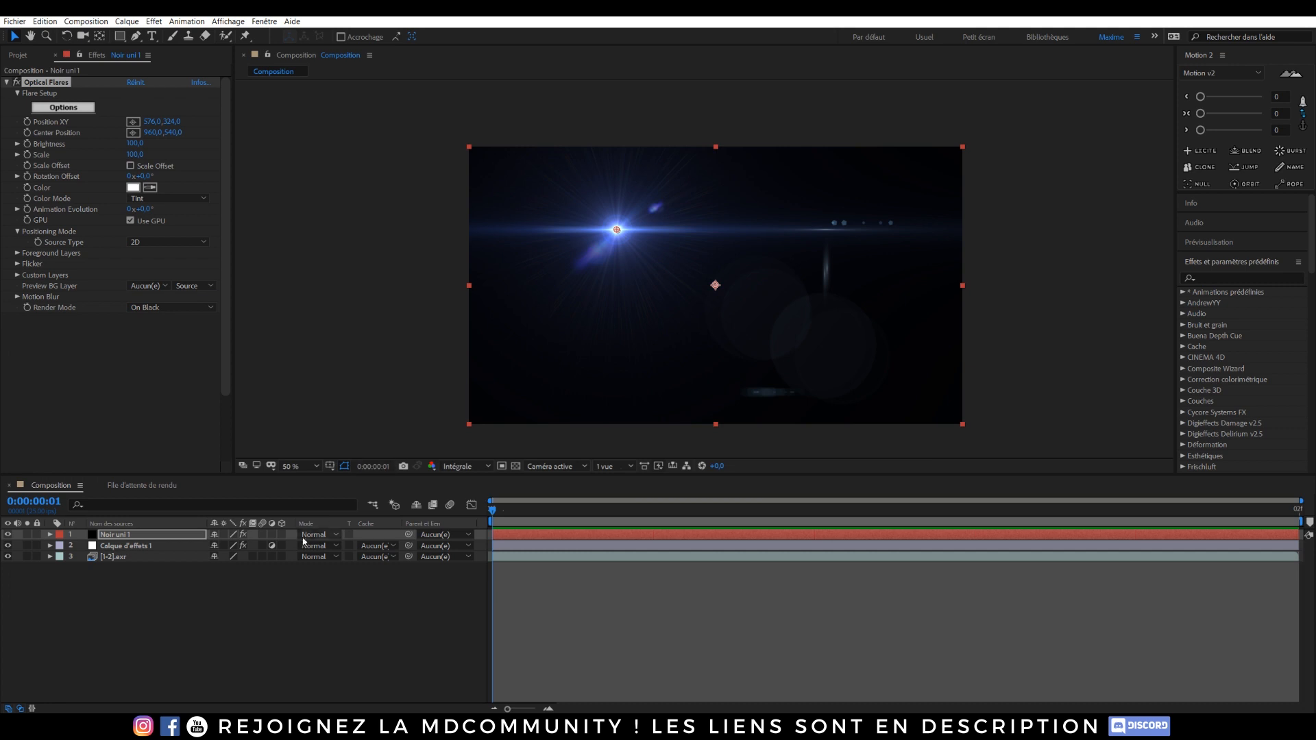
Step: Set the solid's blend mode to Ecran and move the flare to about 1266, 810
{"action": "left_click", "coordinate": [313, 535]}
{"action": "left_click", "coordinate": [329, 184]}
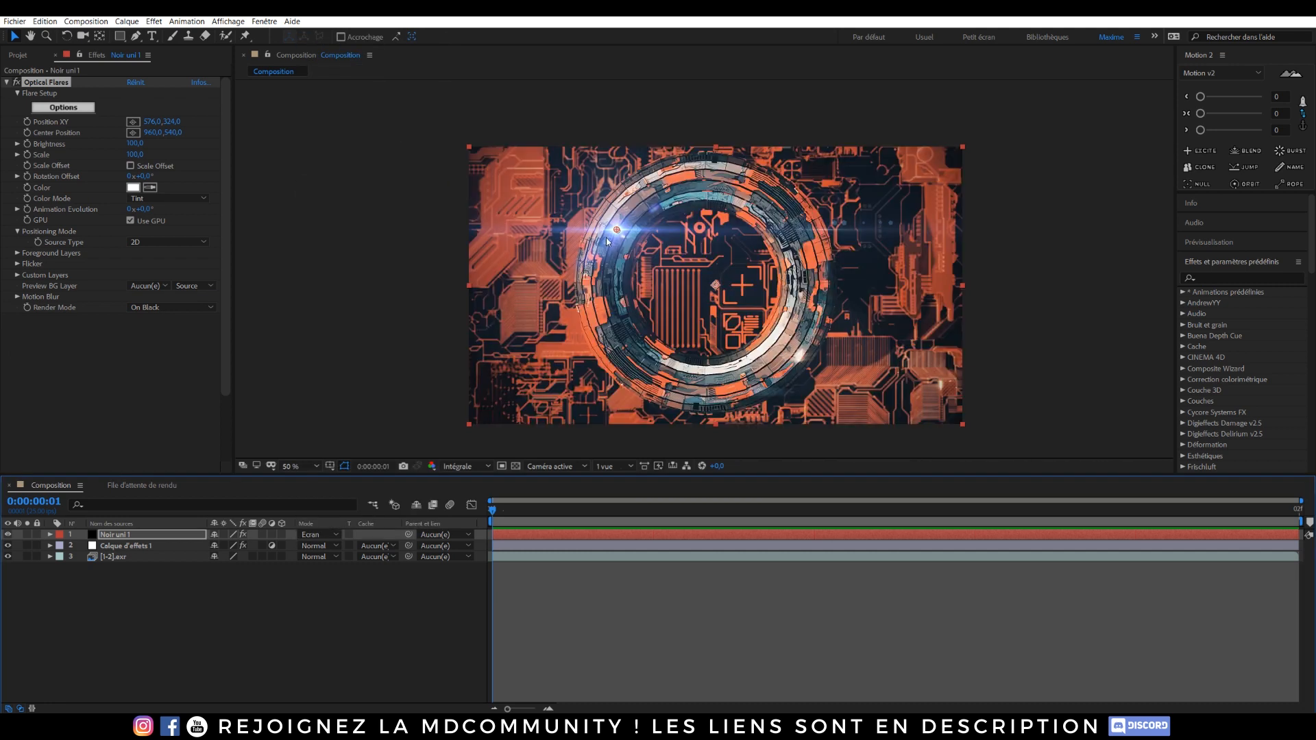
{"action": "left_click_drag", "start_coordinate": [620, 229], "coordinate": [802, 356]}
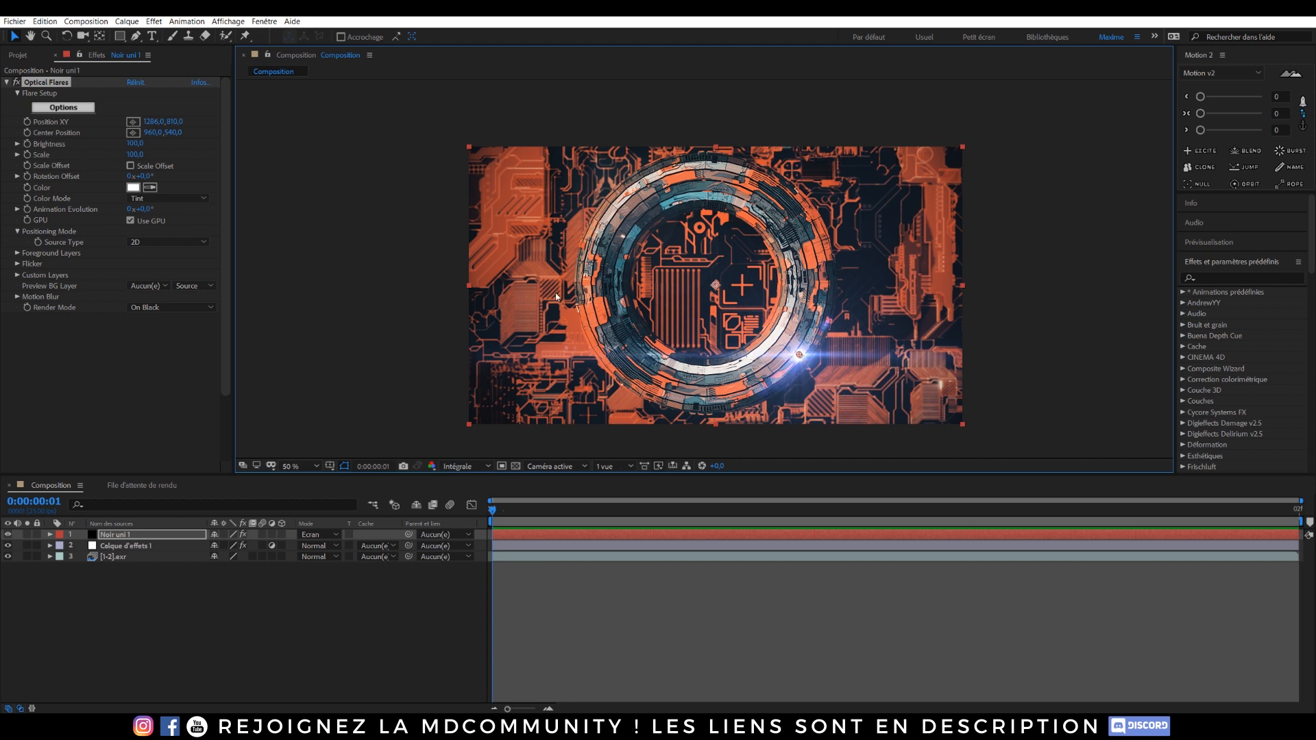
Step: Set the flare Scale to 75 and its color to light orange FFD0A8
{"action": "left_click", "coordinate": [136, 154]}
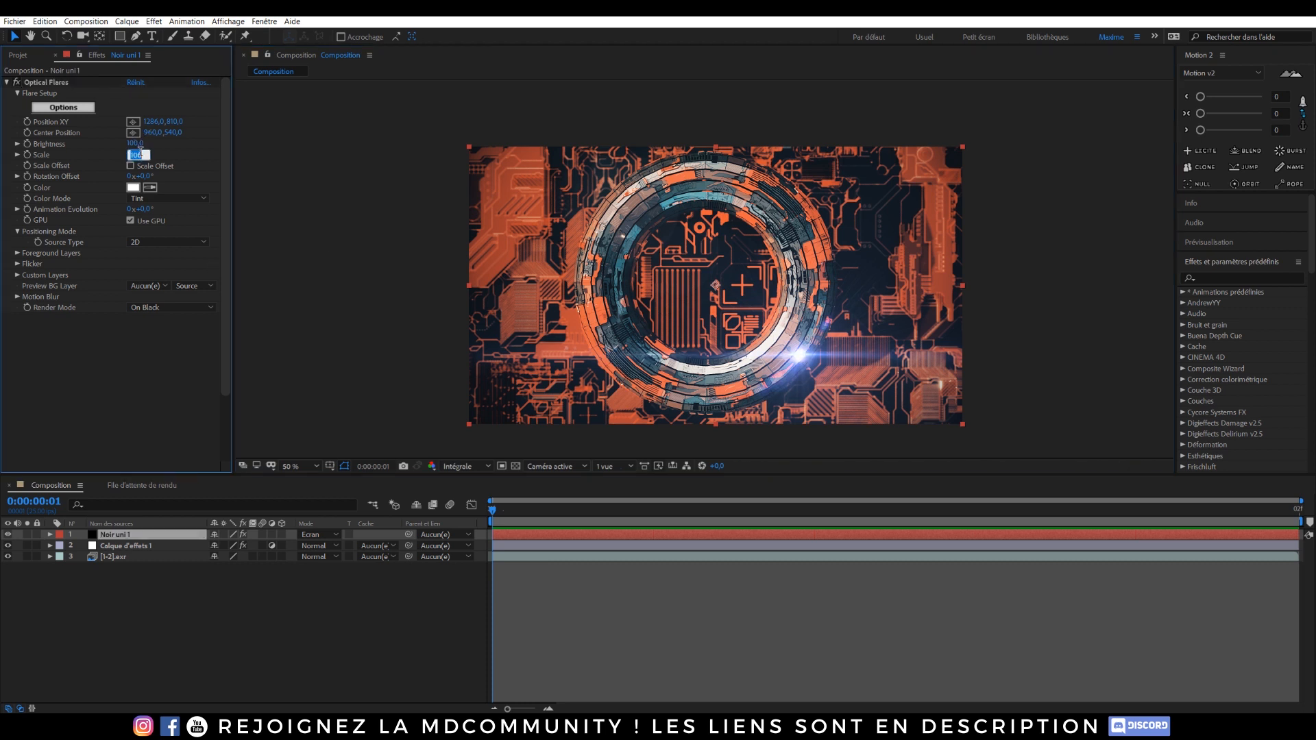
{"action": "type", "text": "75"}
{"action": "key", "text": "Return"}
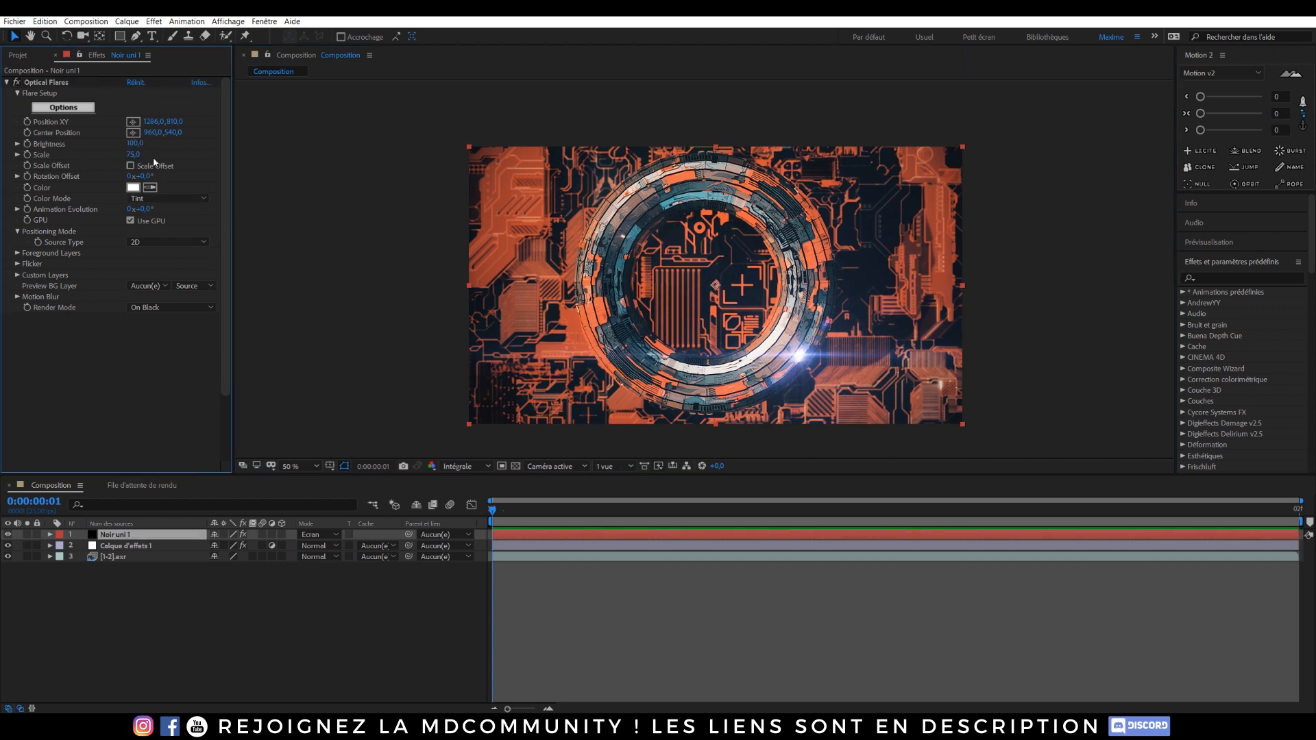
{"action": "left_click", "coordinate": [132, 188]}
{"action": "left_click", "coordinate": [1154, 362]}
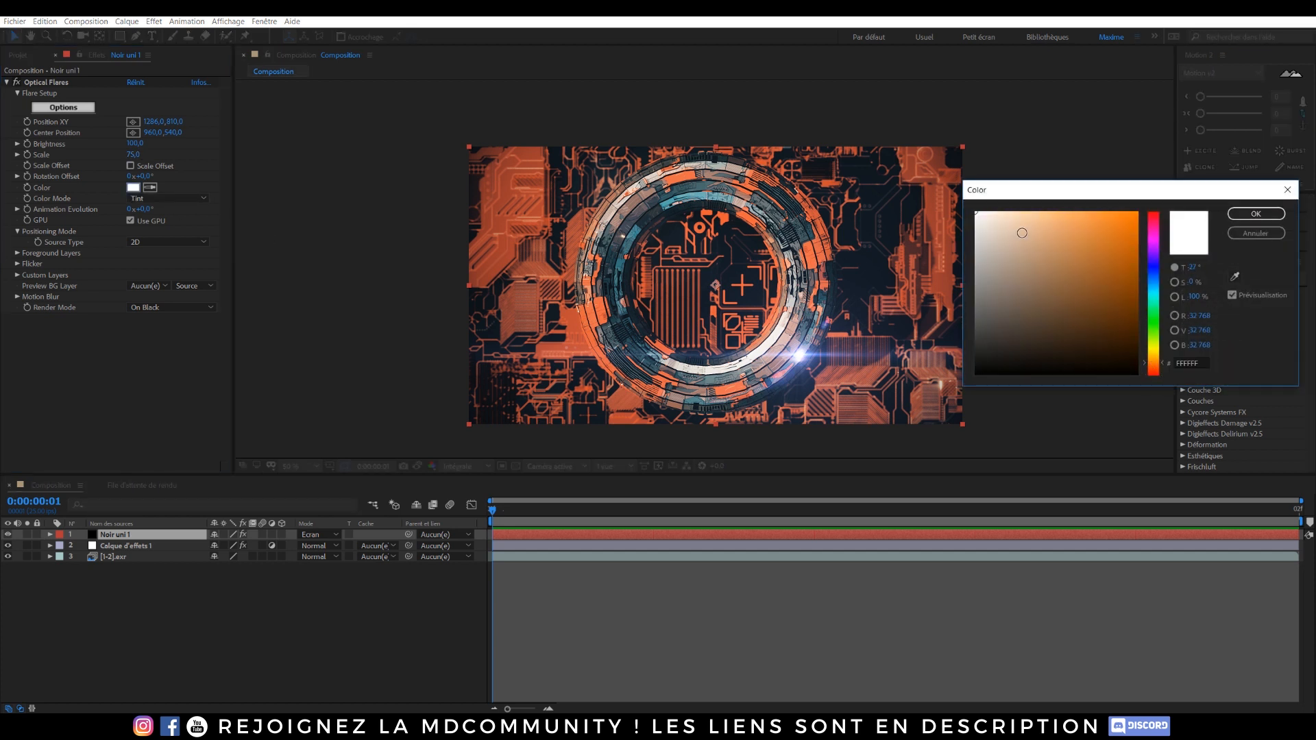
{"action": "mouse_move", "coordinate": [1022, 233]}
{"action": "left_mouse_down"}
{"action": "mouse_move", "coordinate": [1042, 206]}
{"action": "mouse_move", "coordinate": [1045, 181]}
{"action": "mouse_move", "coordinate": [1029, 173]}
{"action": "left_mouse_up"}
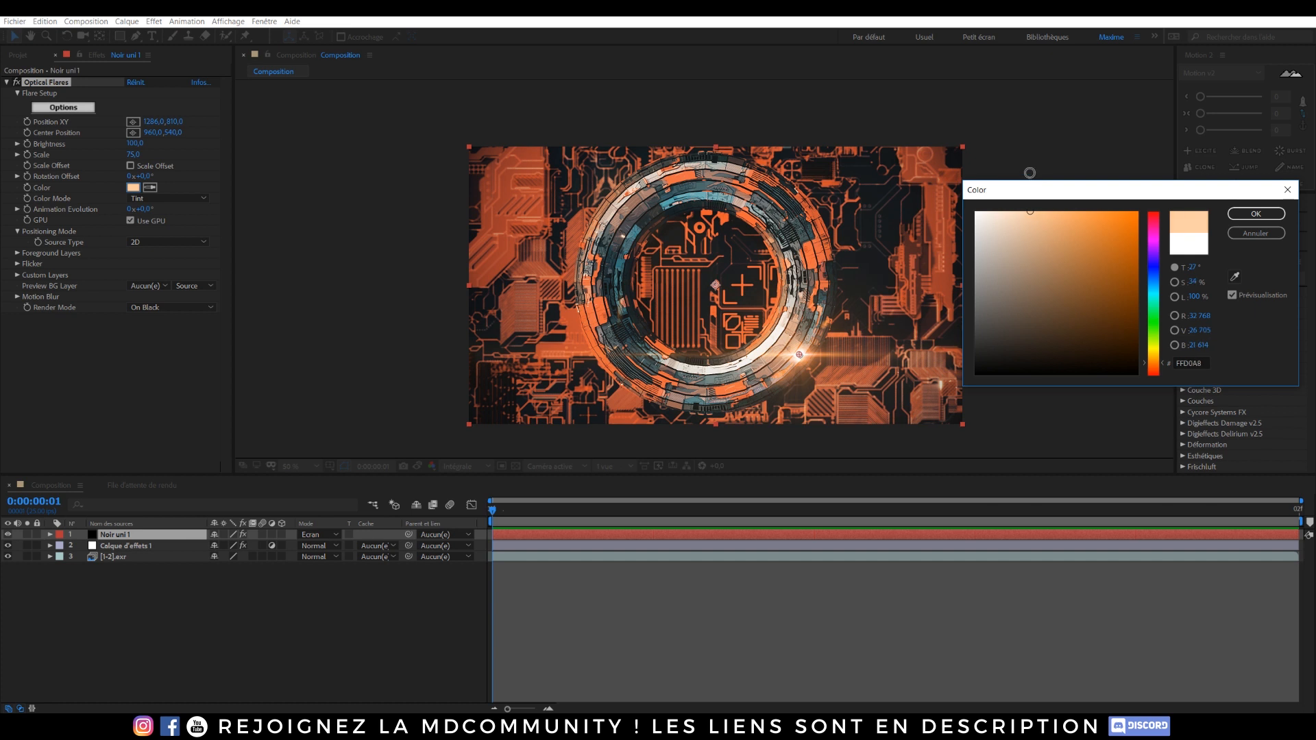
{"action": "left_click", "coordinate": [1256, 213]}
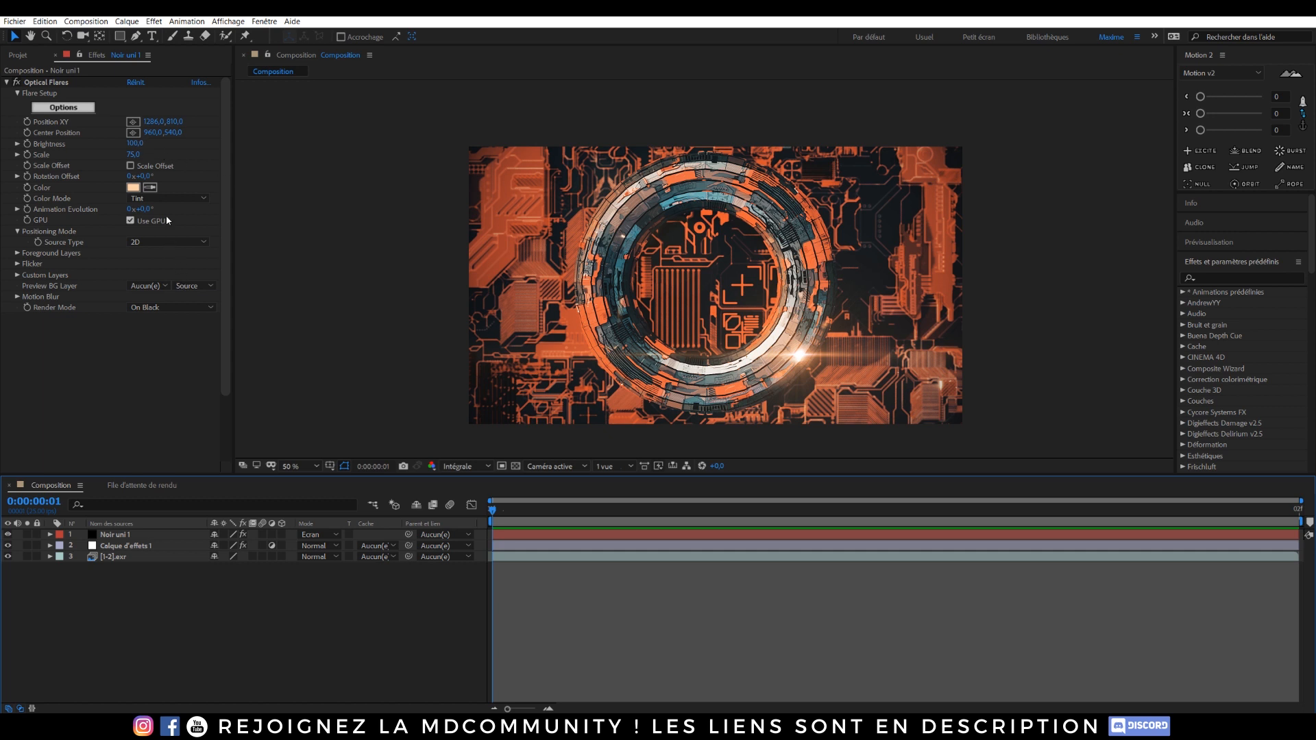
Step: Set the flare Brightness to 50
{"action": "left_click", "coordinate": [135, 144]}
{"action": "type", "text": "50"}
{"action": "key", "text": "Return"}
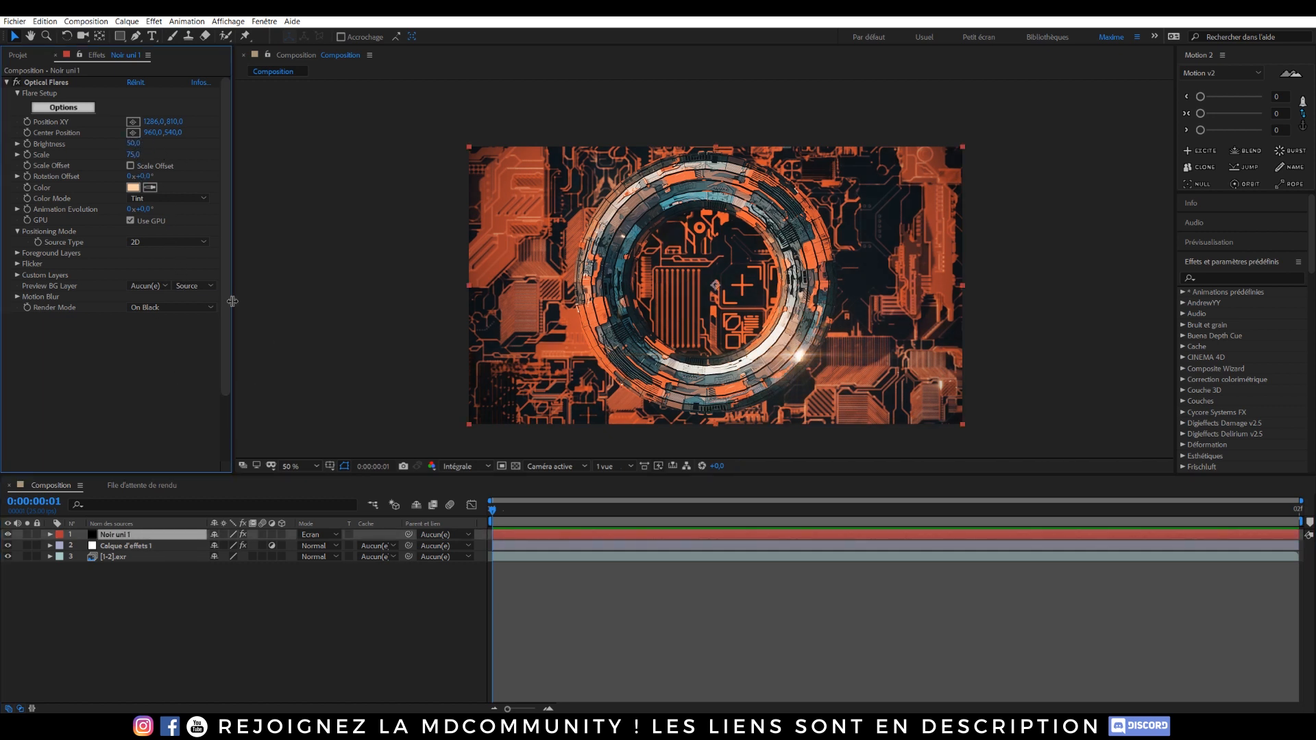
Step: Set the flare Brightness to 75
{"action": "left_click", "coordinate": [134, 144]}
{"action": "type", "text": "75"}
{"action": "key", "text": "Return"}
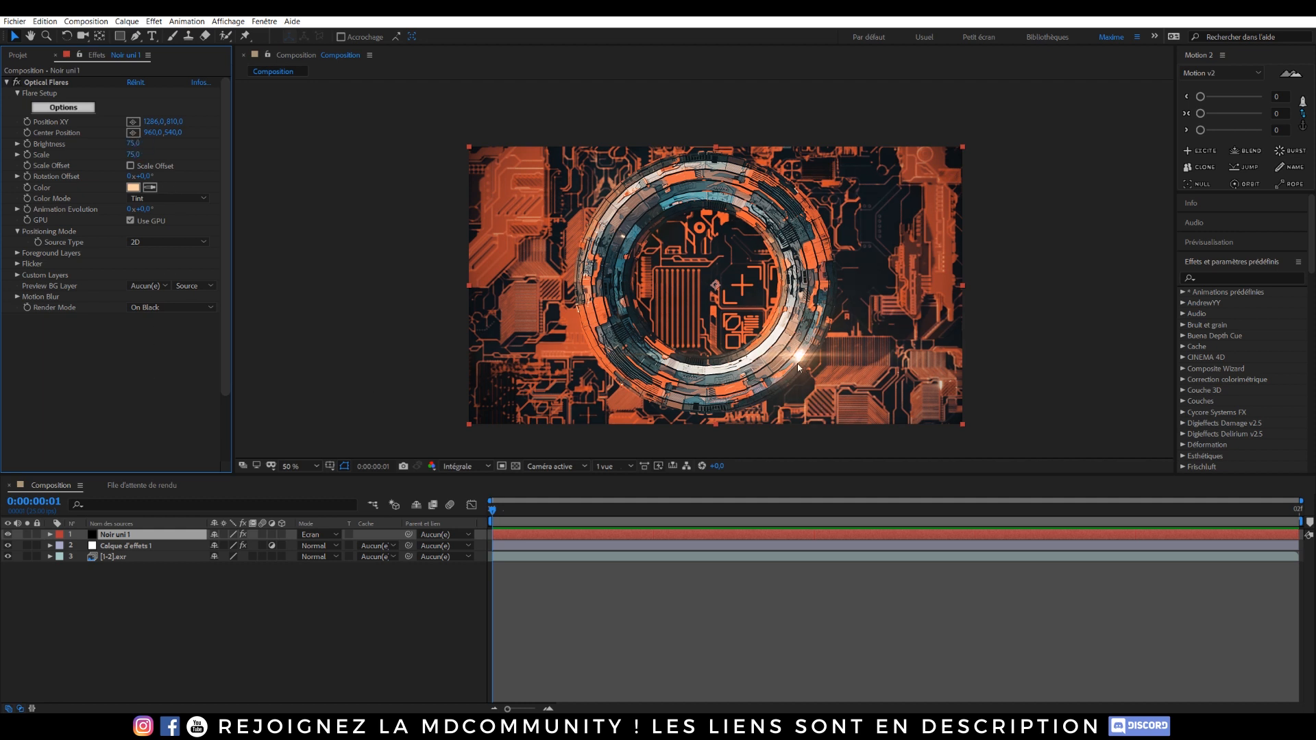
{"action": "left_click", "coordinate": [388, 259]}
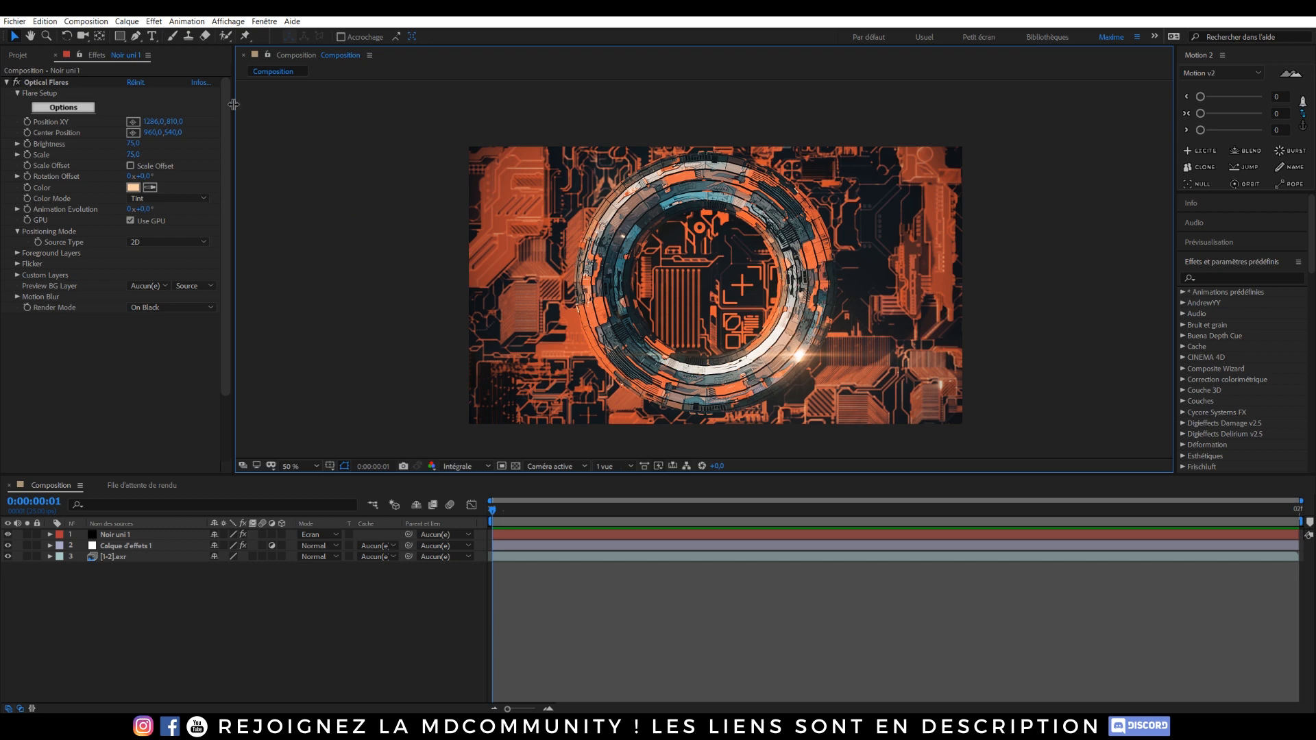
Step: Queue the current frame for export as a PNG sequence with RVB channels
{"action": "left_click", "coordinate": [87, 21]}
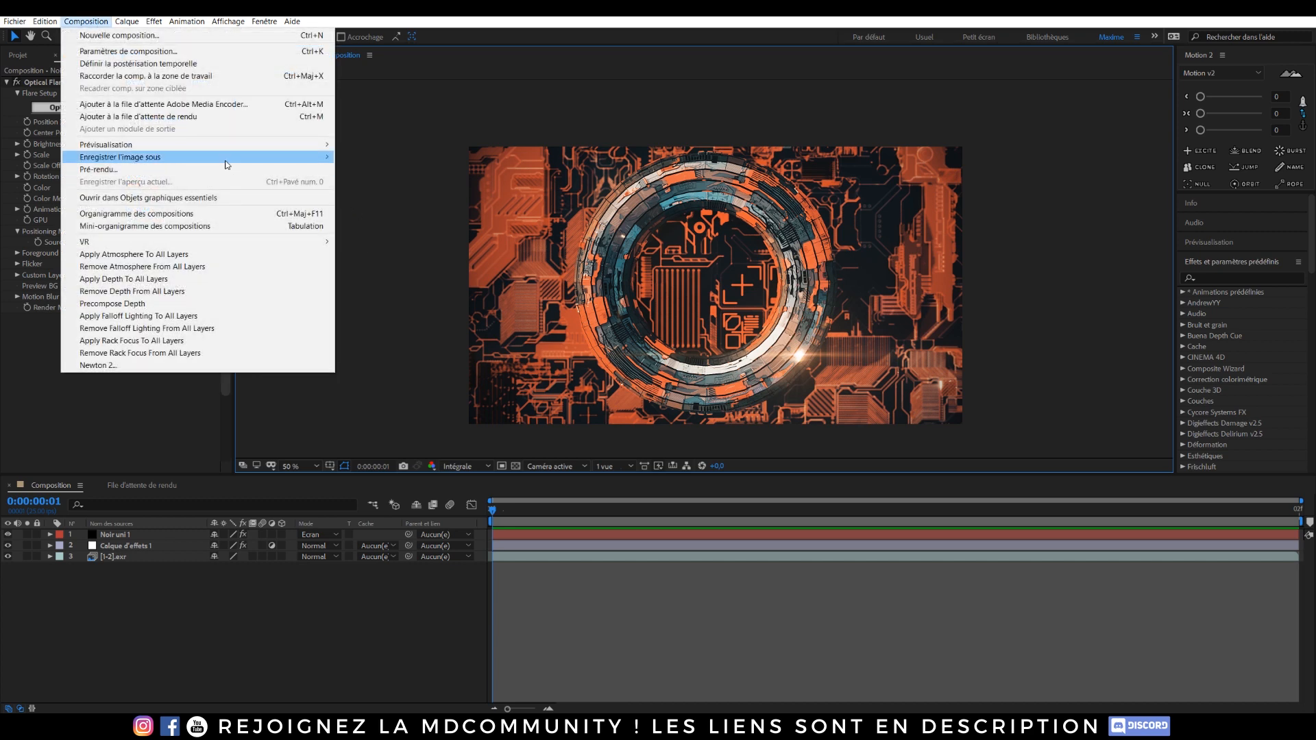
{"action": "mouse_move", "coordinate": [286, 158]}
{"action": "left_click", "coordinate": [347, 158]}
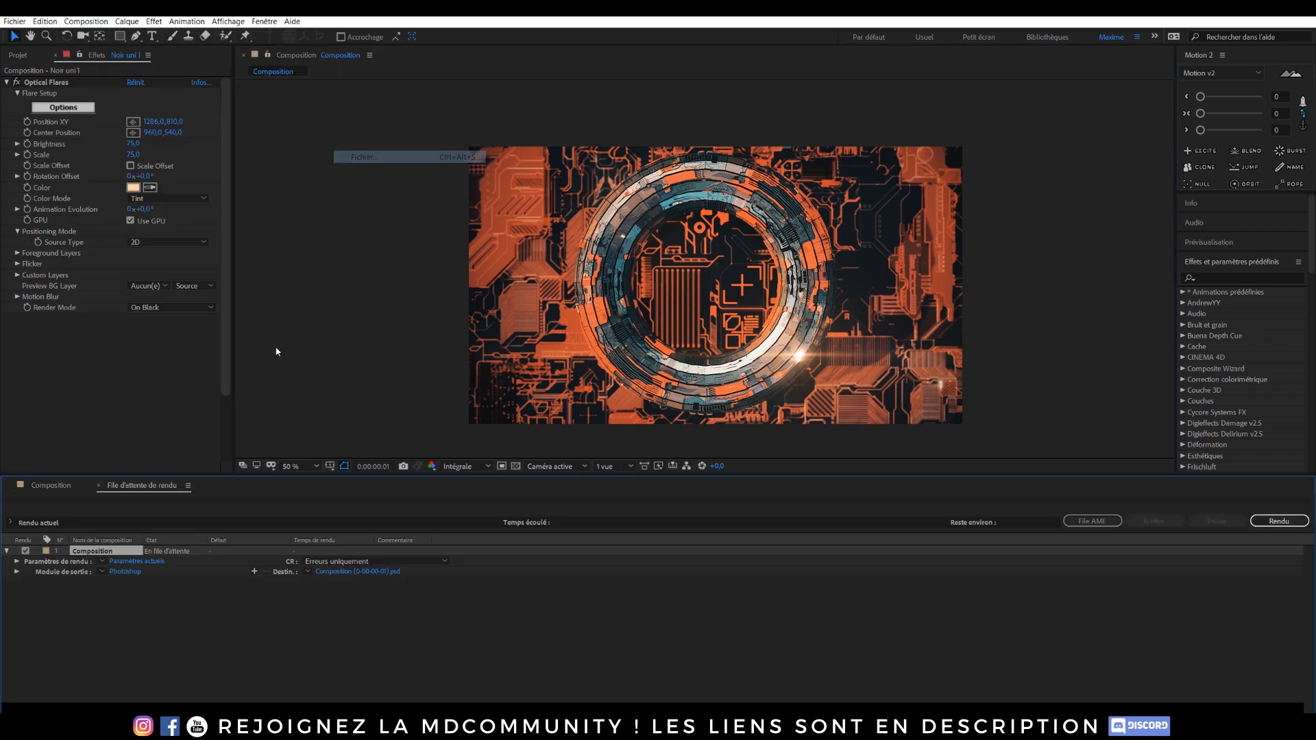
{"action": "left_click", "coordinate": [124, 571]}
{"action": "left_click", "coordinate": [211, 74]}
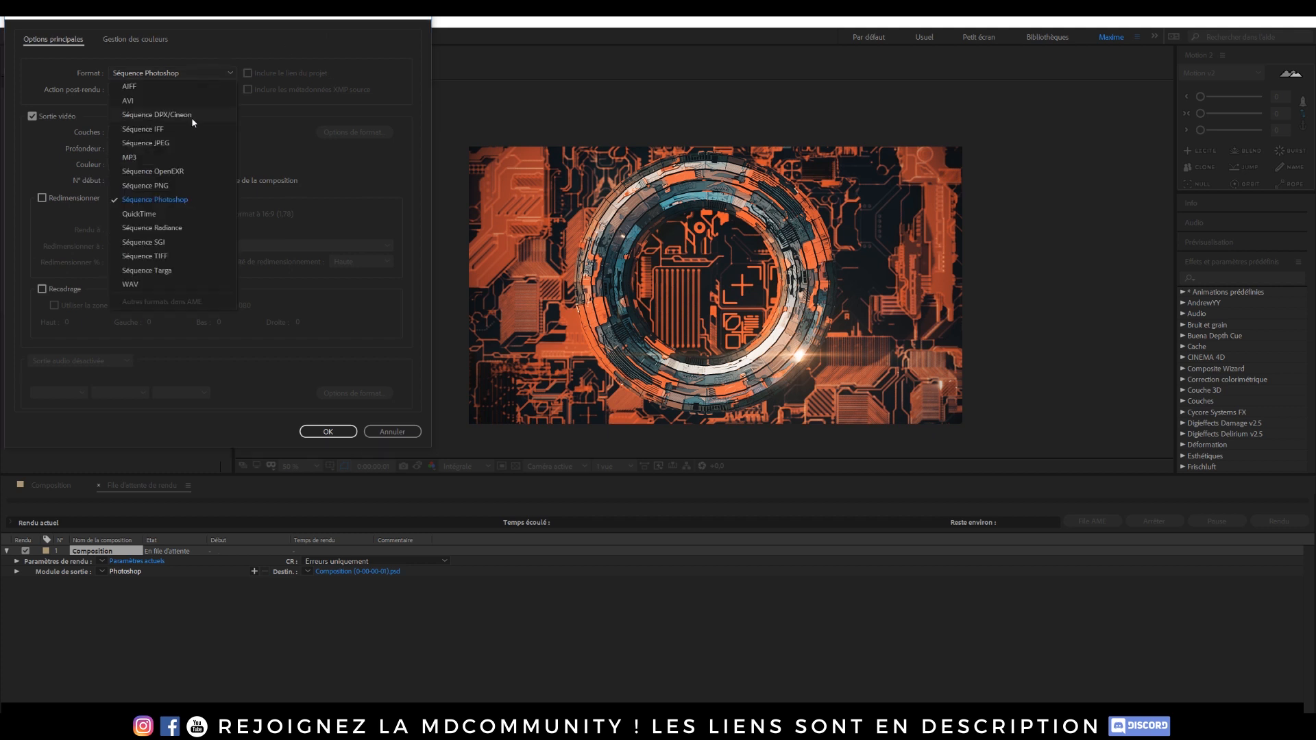
{"action": "left_click", "coordinate": [159, 185]}
{"action": "left_click", "coordinate": [165, 132]}
{"action": "left_click", "coordinate": [137, 147]}
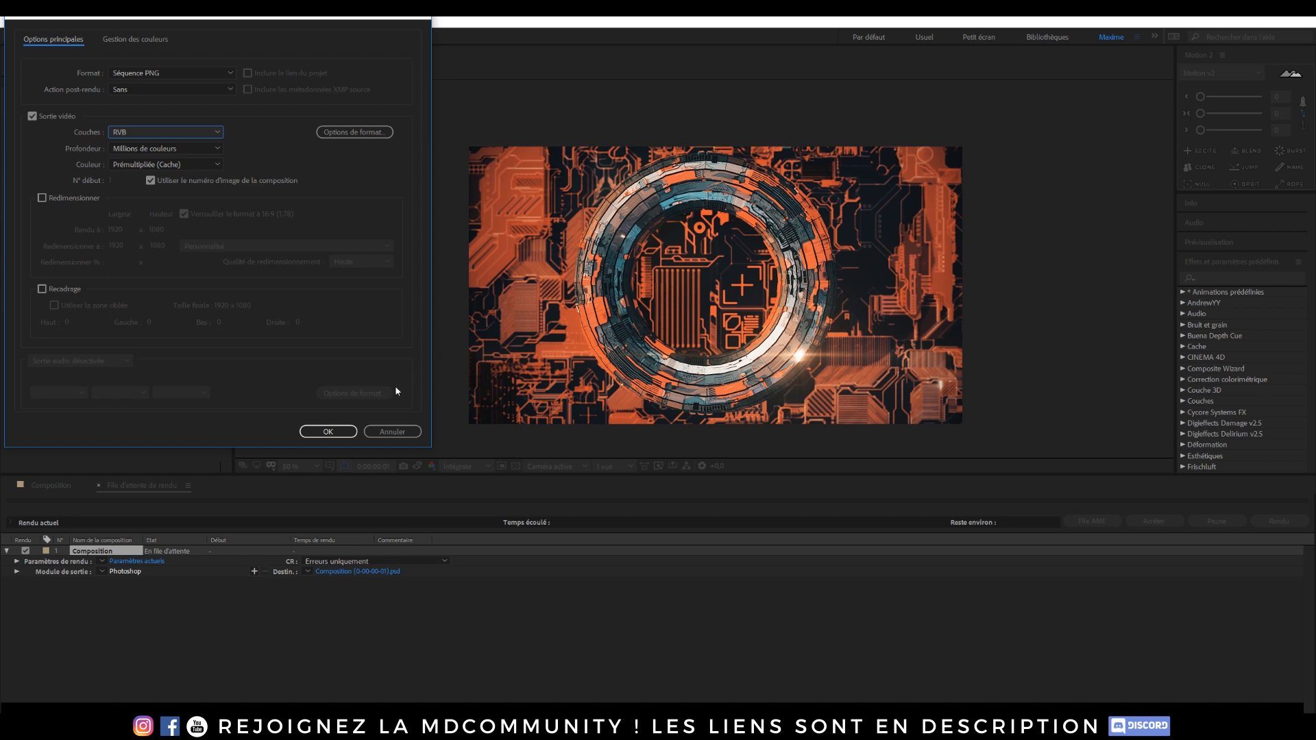
{"action": "left_click", "coordinate": [328, 431]}
Step: Save the frame to Stockage (E:) as 1 (0-00-00-00)1 and render it
{"action": "left_click", "coordinate": [353, 571]}
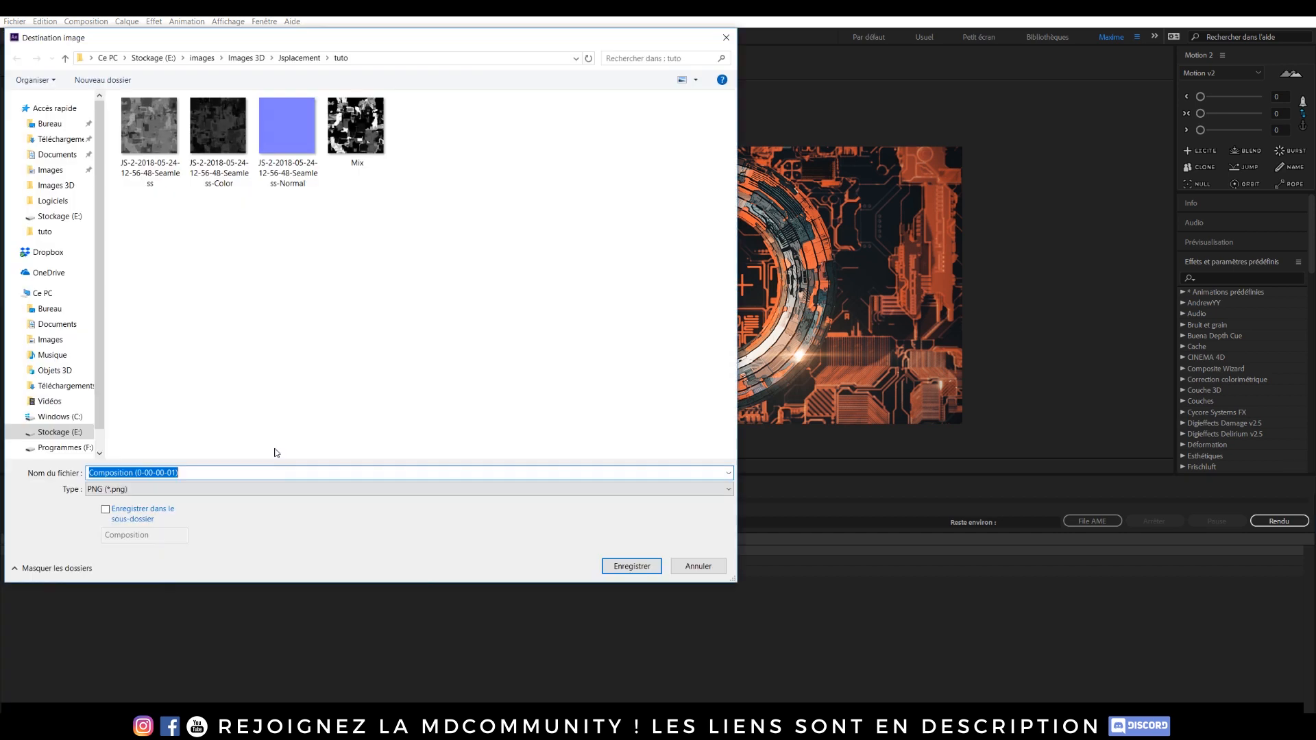
{"action": "left_click", "coordinate": [59, 432]}
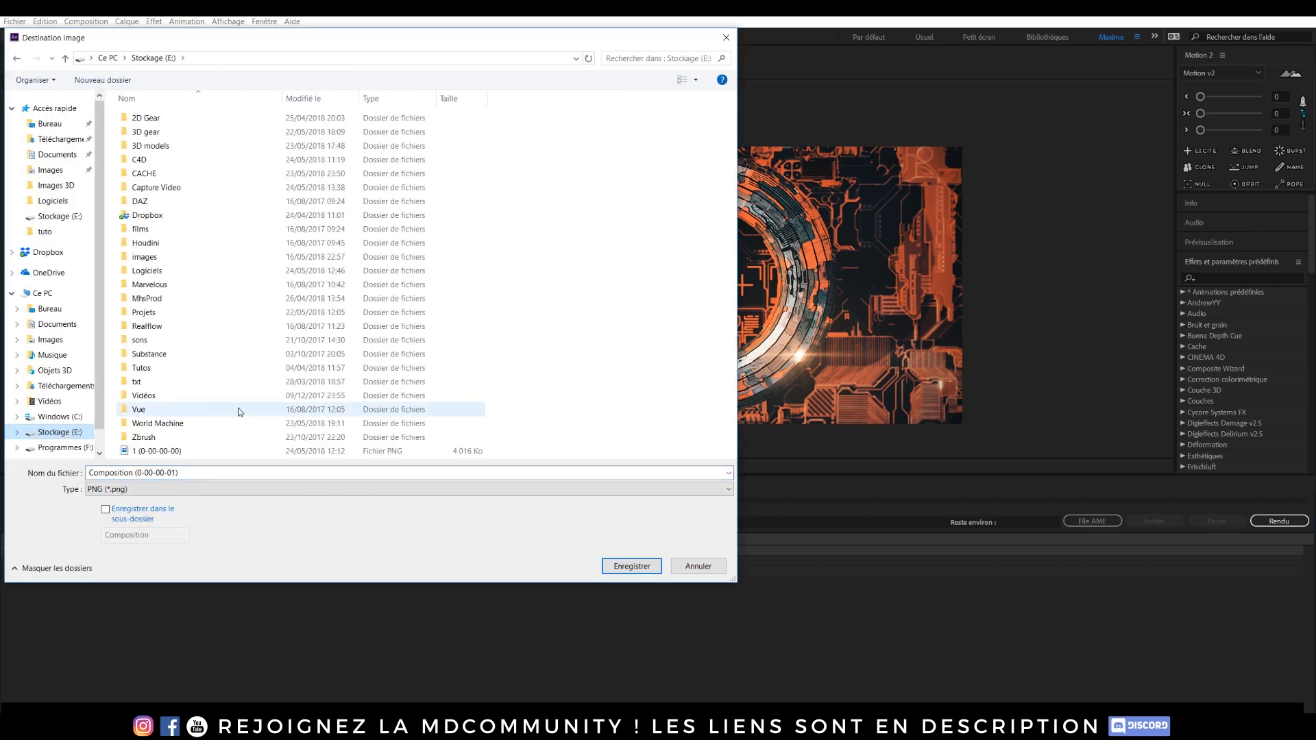
{"action": "left_click", "coordinate": [156, 450]}
{"action": "left_click", "coordinate": [177, 474]}
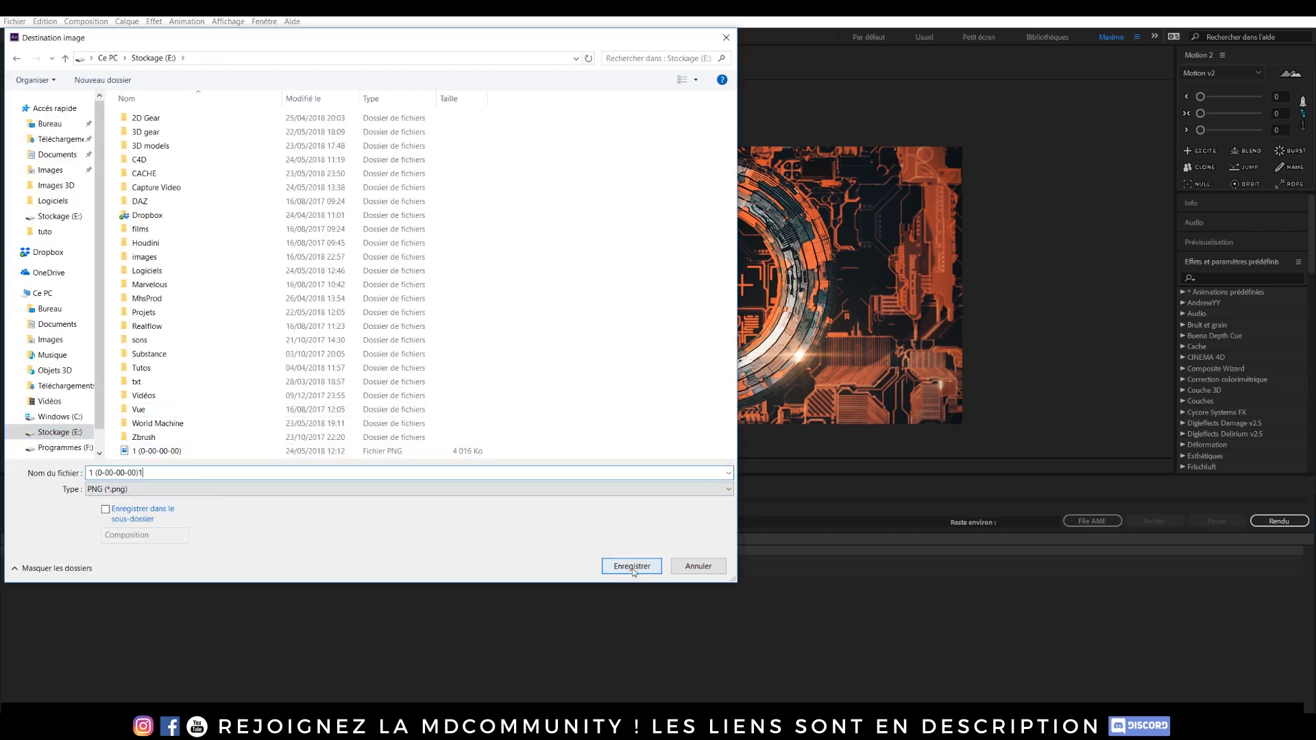
{"action": "left_click", "coordinate": [631, 566]}
{"action": "left_click", "coordinate": [1256, 522]}
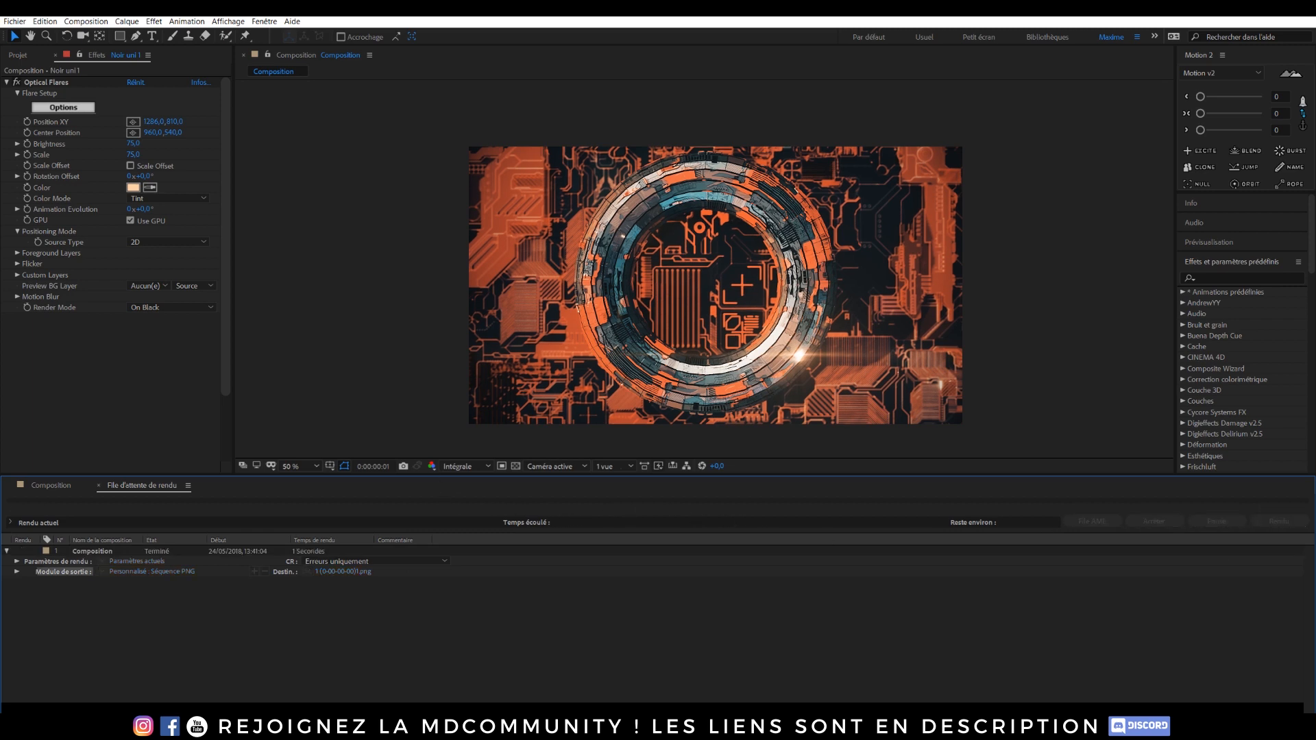
Step: Arrange the original and graded PNG renders side by side to compare them
{"action": "left_click_drag", "start_coordinate": [1315, 89], "coordinate": [257, 46]}
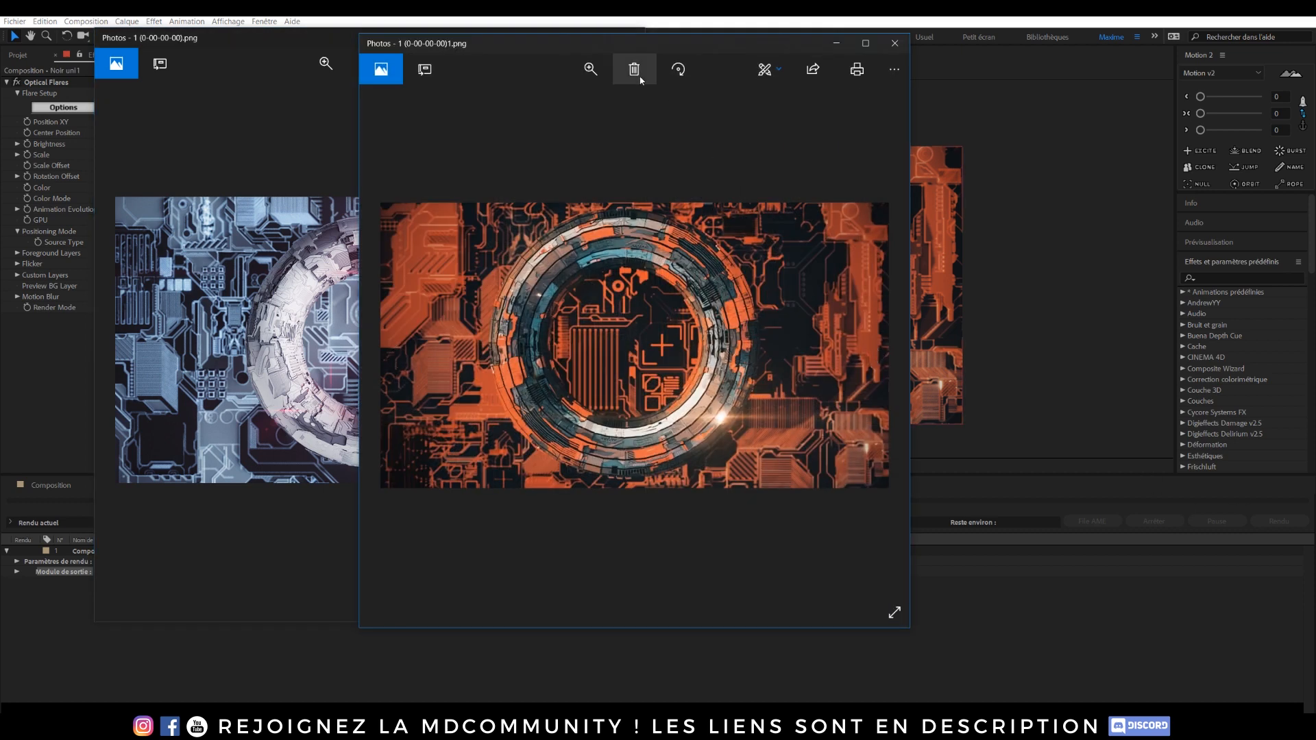
{"action": "left_click_drag", "start_coordinate": [595, 42], "coordinate": [878, 48]}
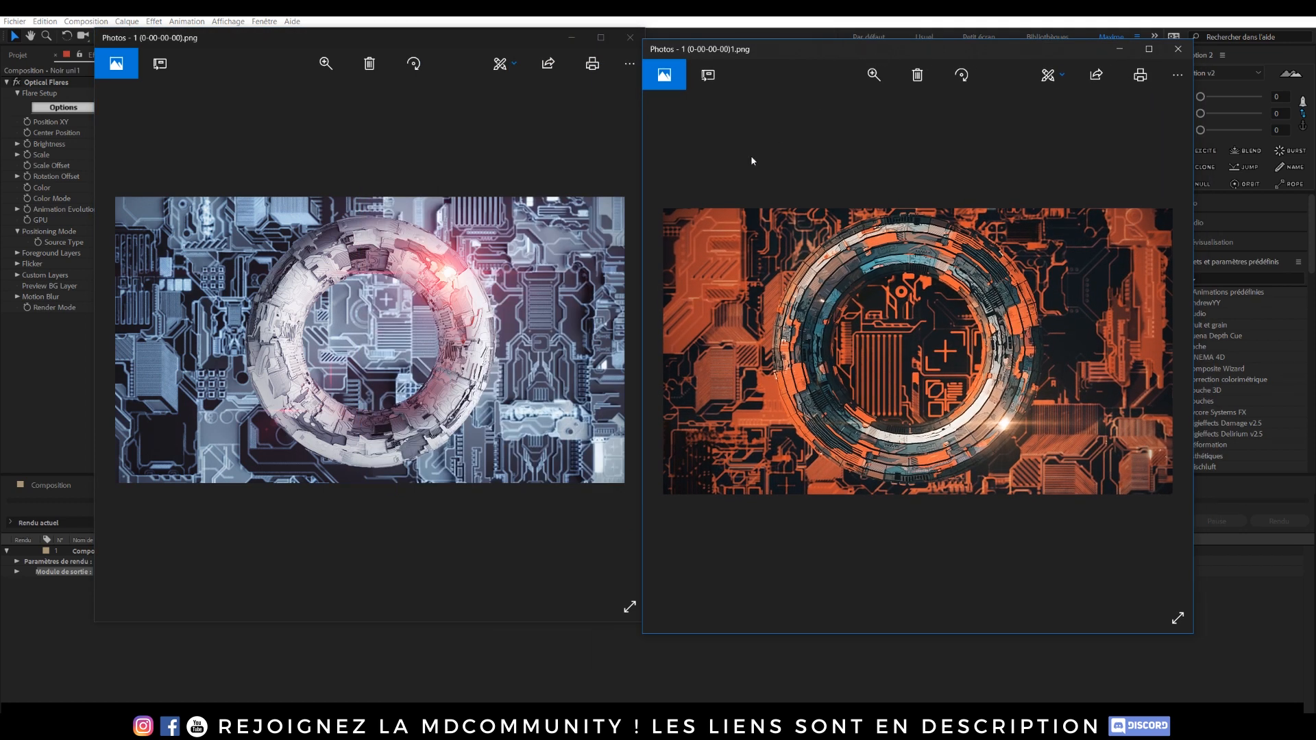